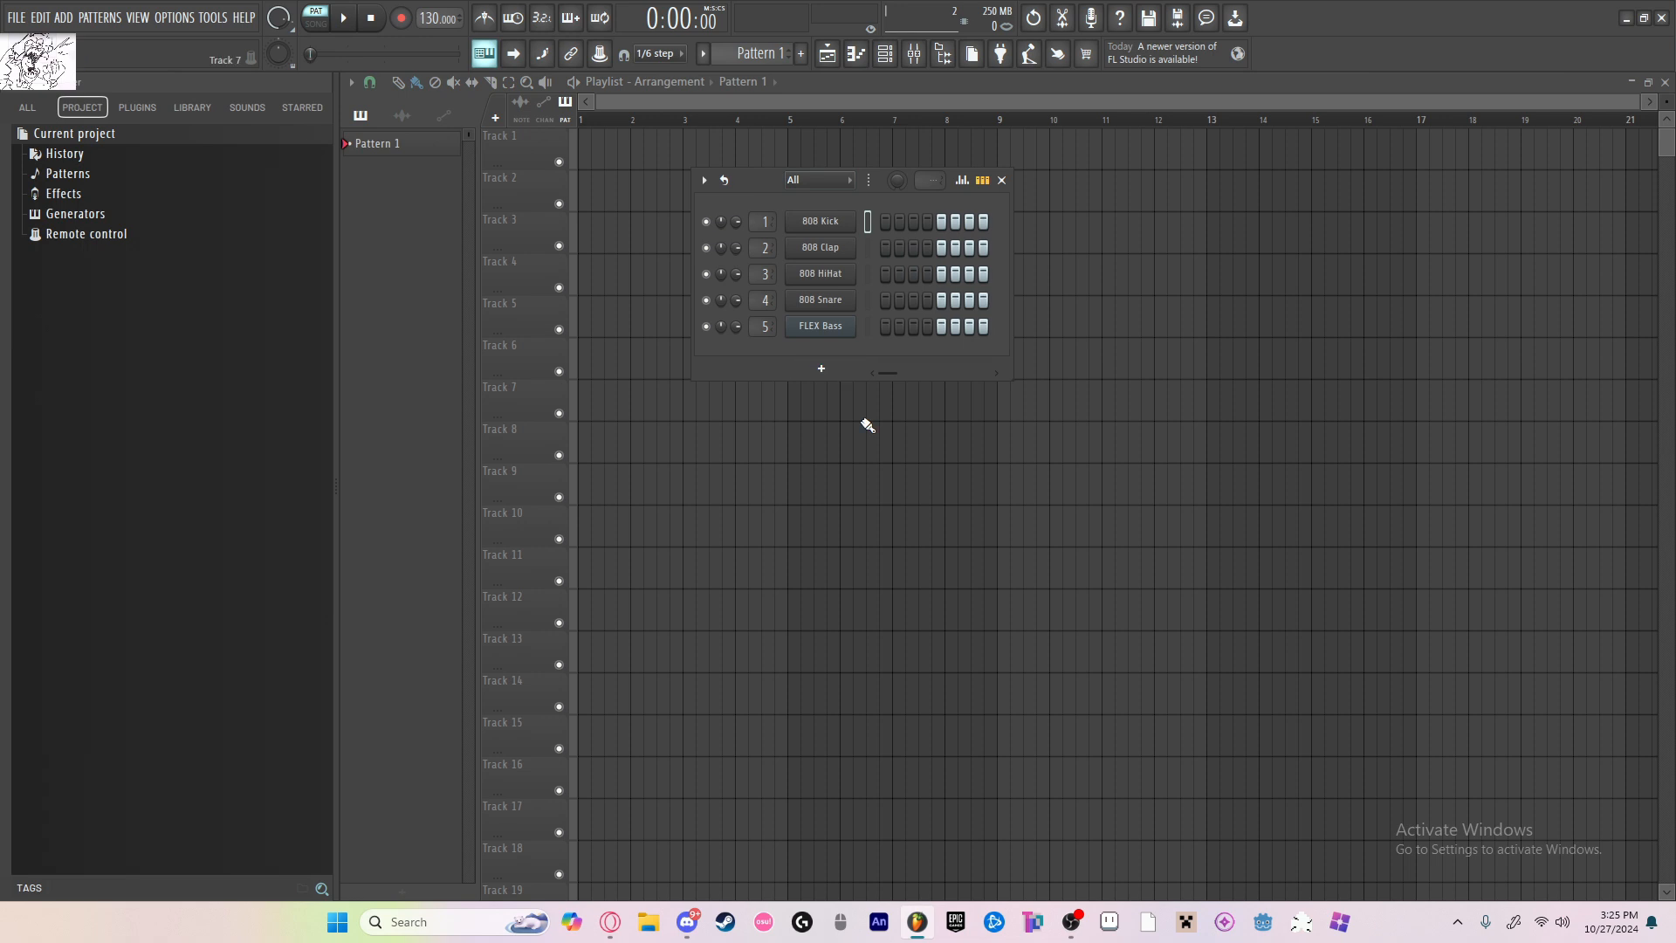
# Step: Add a 3x Osc channel with a square wave on oscillator 1, routed to mixer track 4
pyautogui.click(825, 364)
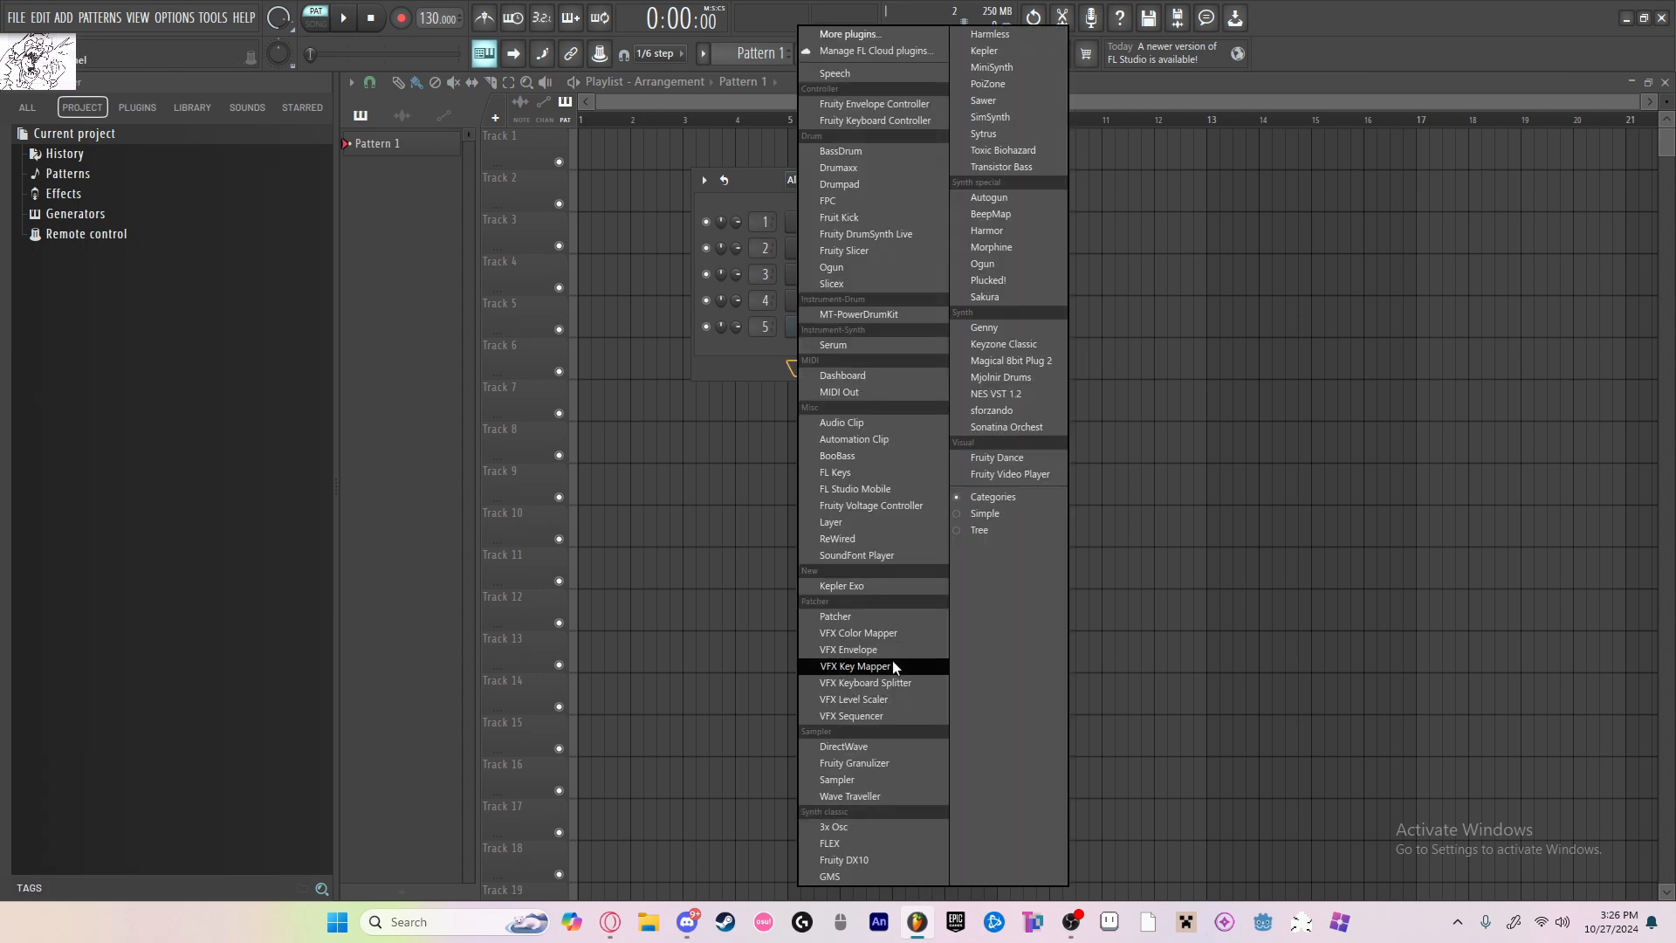
pyautogui.click(877, 826)
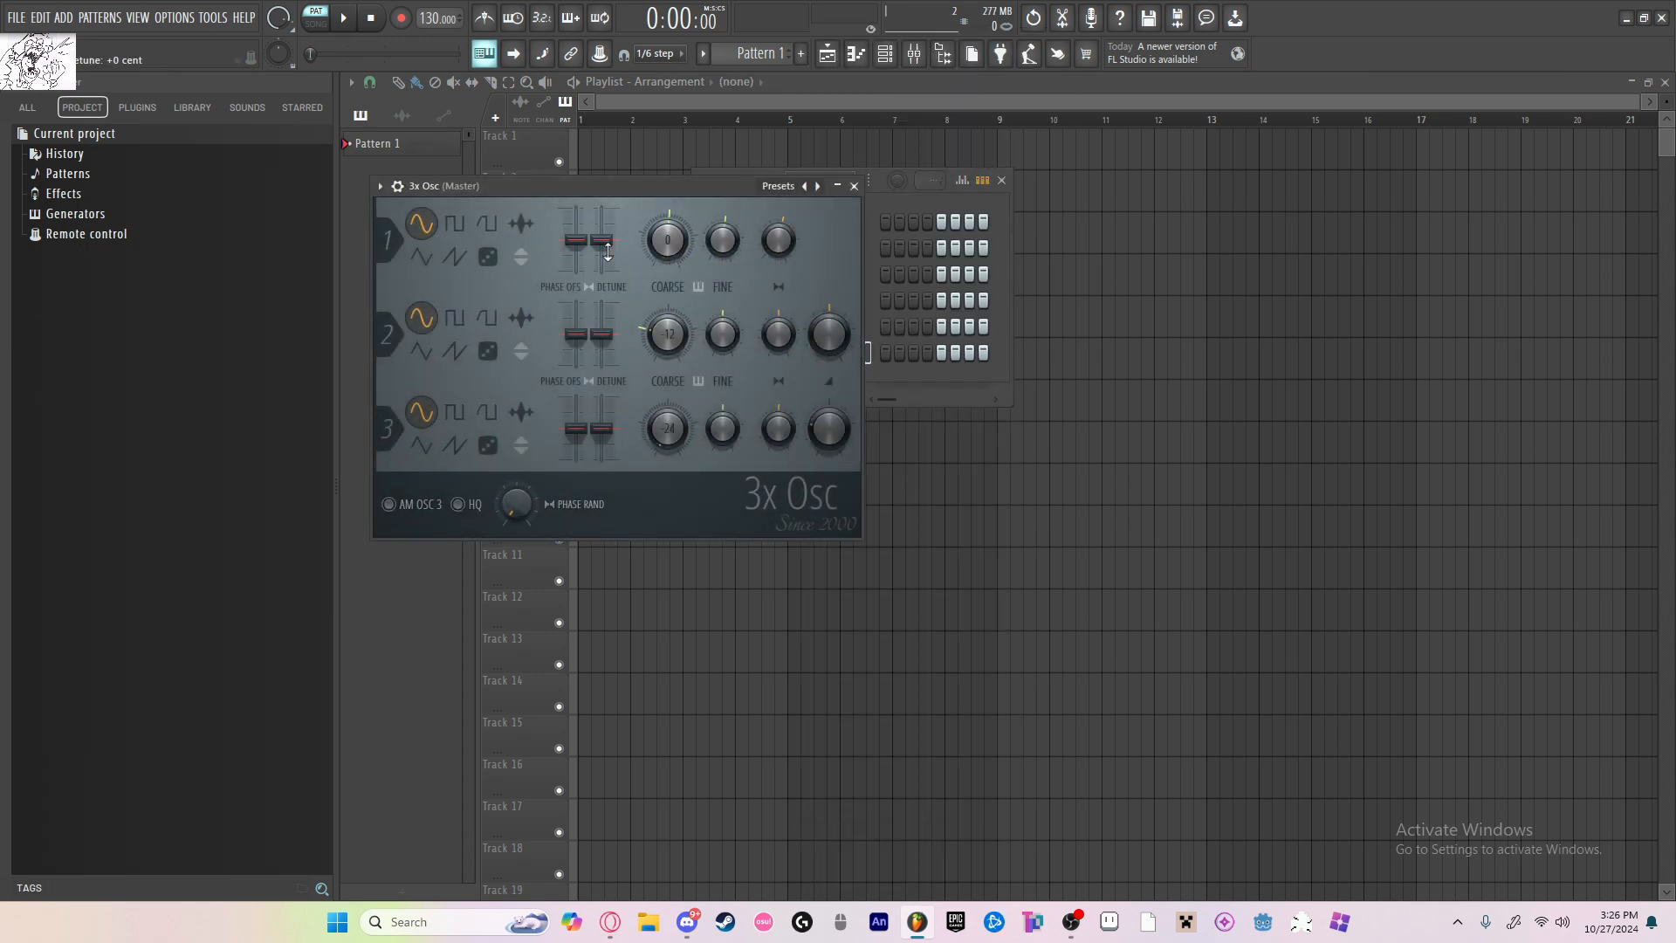
pyautogui.click(453, 225)
pyautogui.click(397, 186)
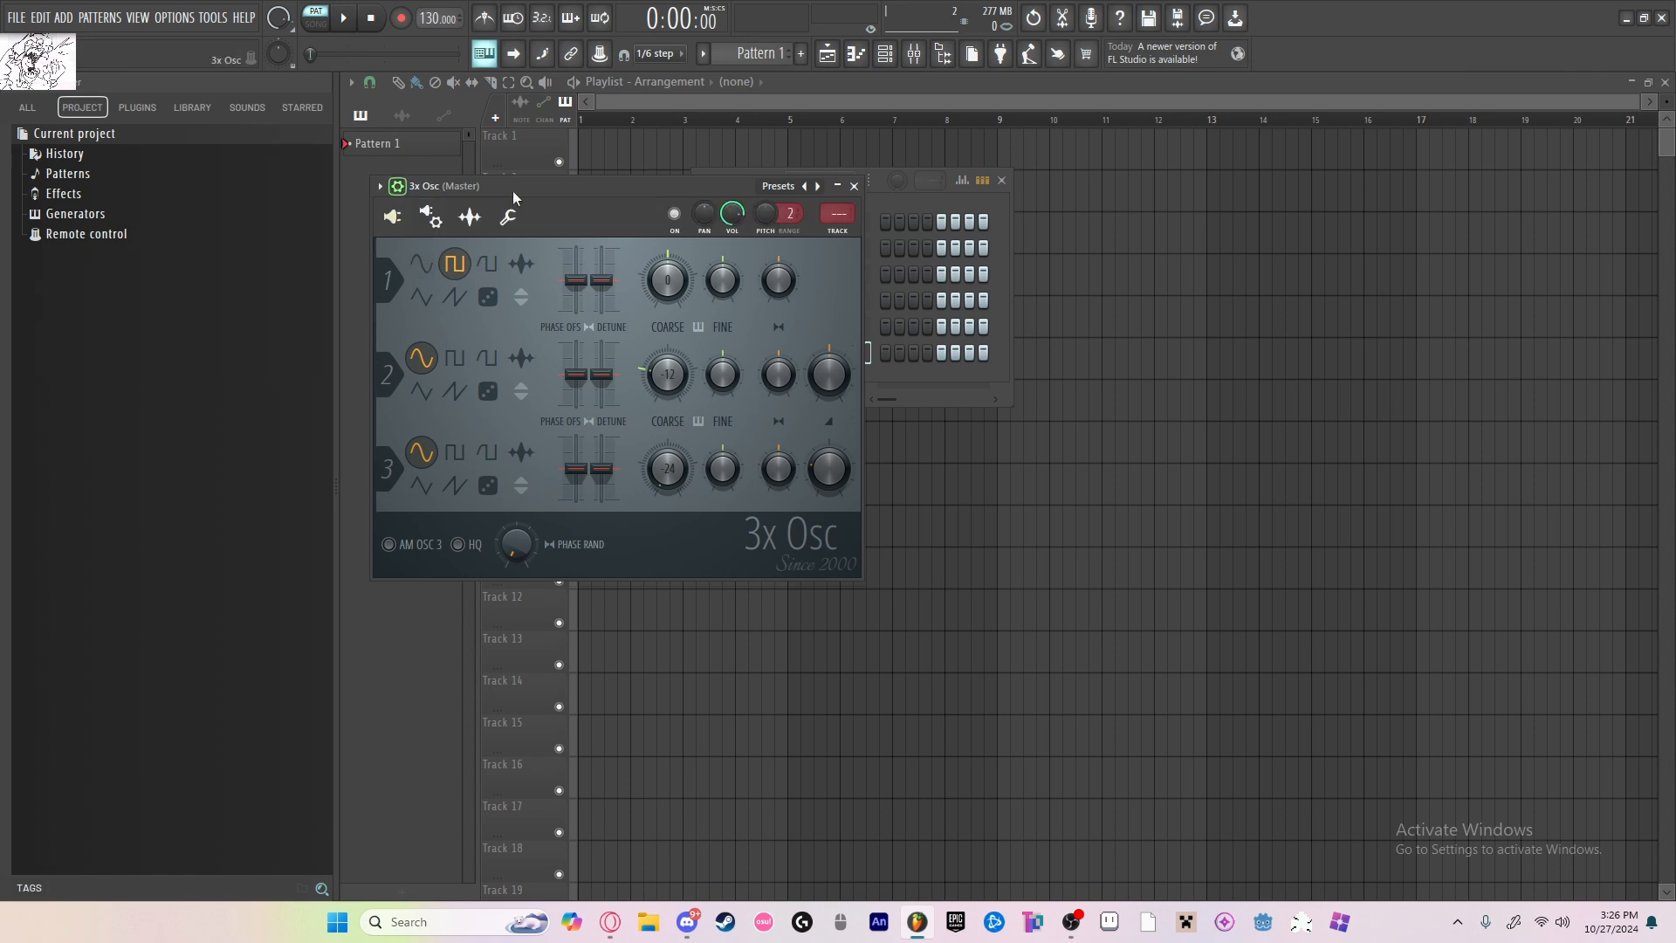
# Step: Delete the Fruity Limiter effect from the Master track in the mixer
pyautogui.click(915, 53)
pyautogui.click(398, 288)
pyautogui.click(1491, 390)
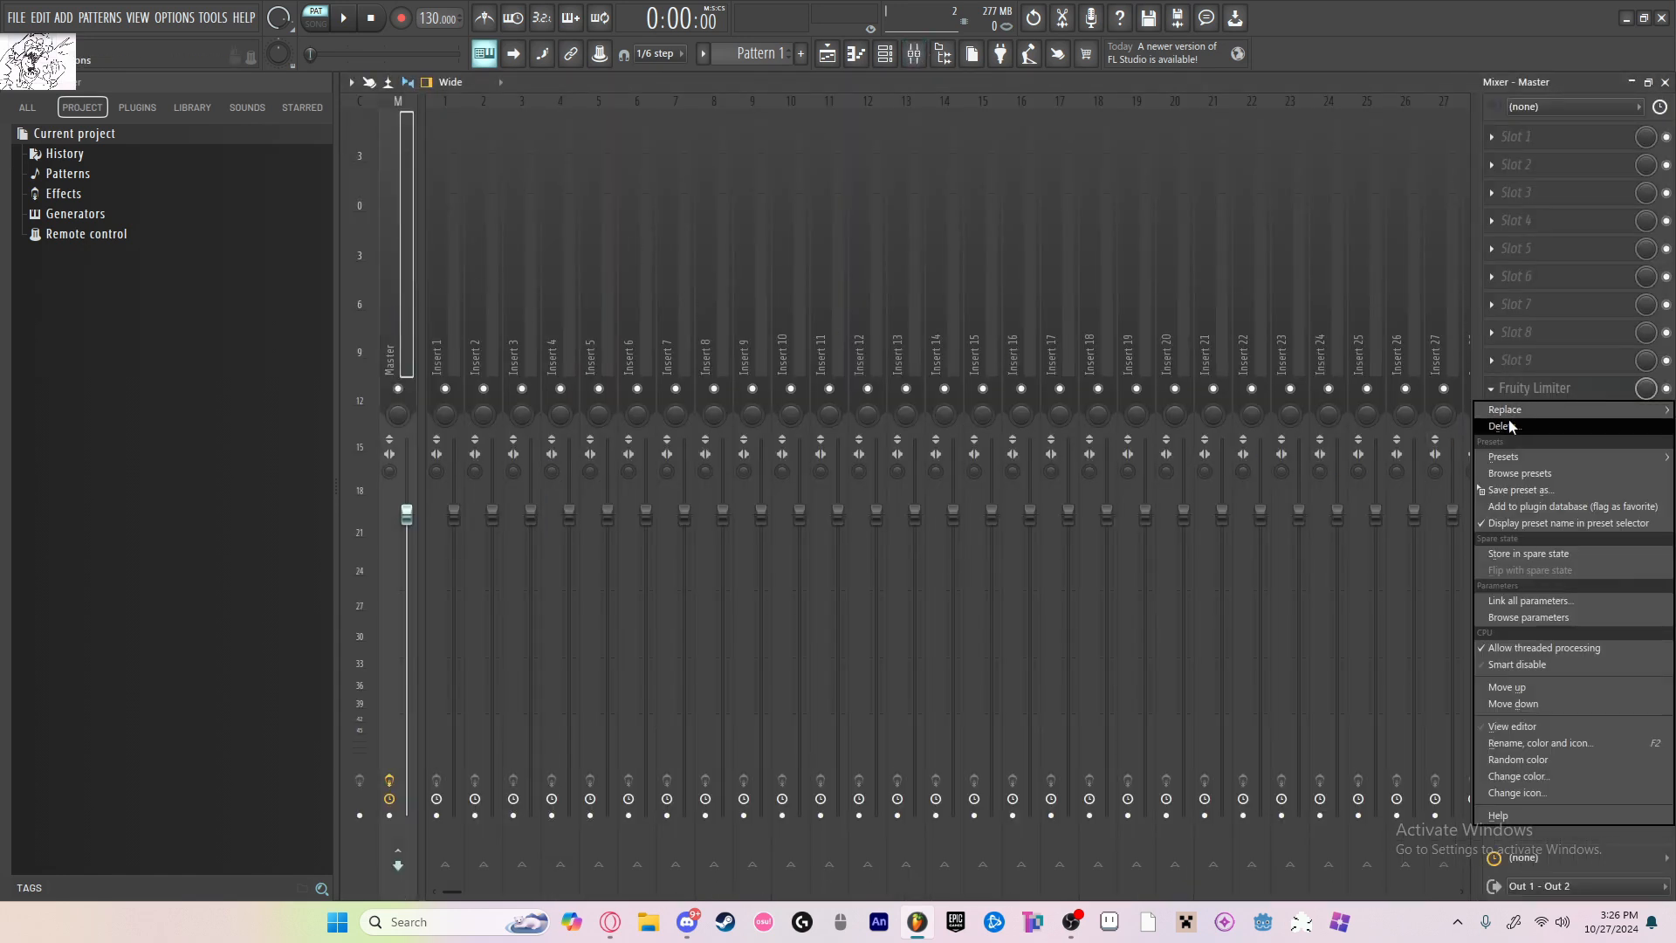
pyautogui.click(1507, 425)
pyautogui.click(899, 515)
# Step: Bring back the channel rack, check the 3x Osc channel, and open its piano roll
pyautogui.click(887, 63)
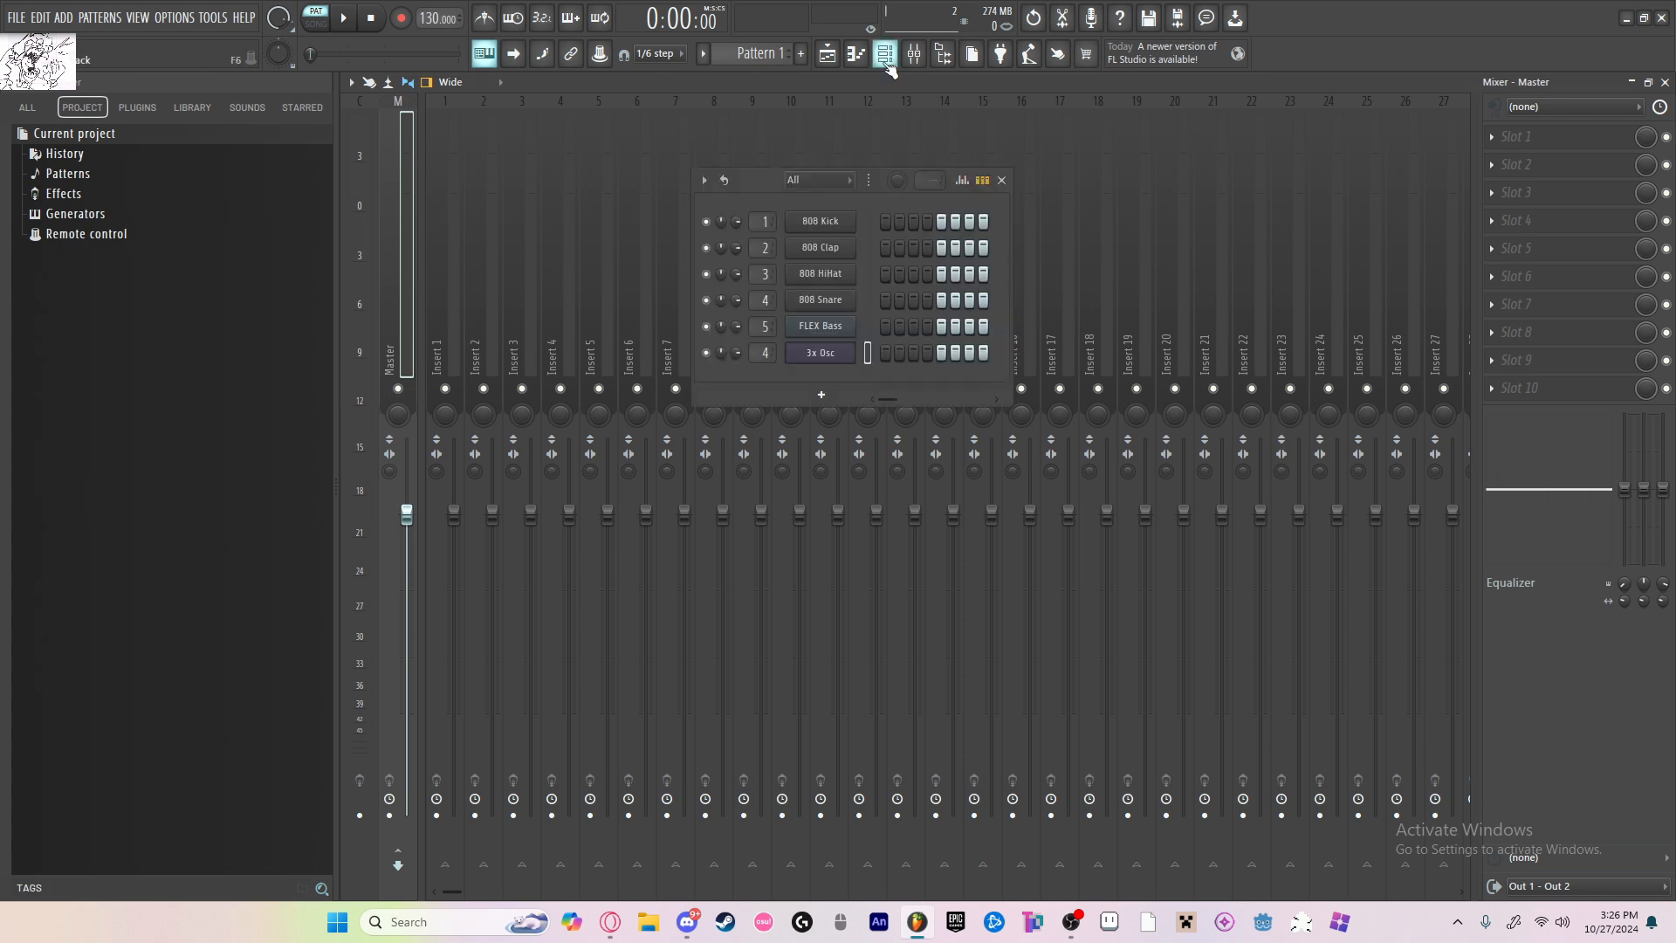
pyautogui.click(847, 353)
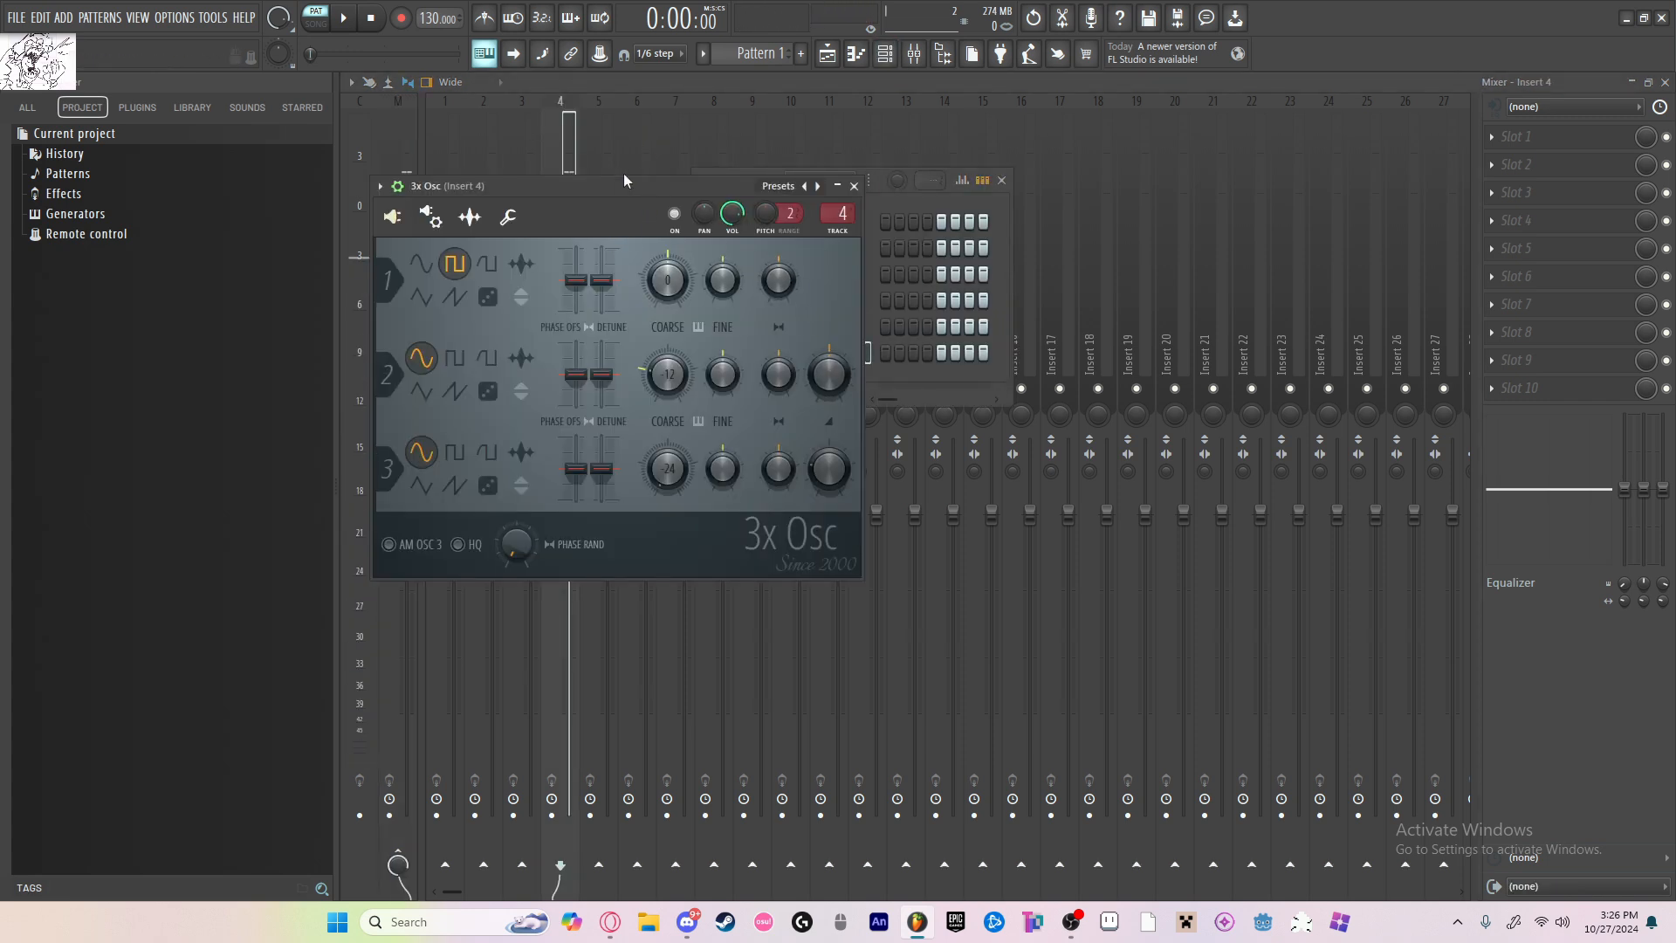
pyautogui.click(854, 186)
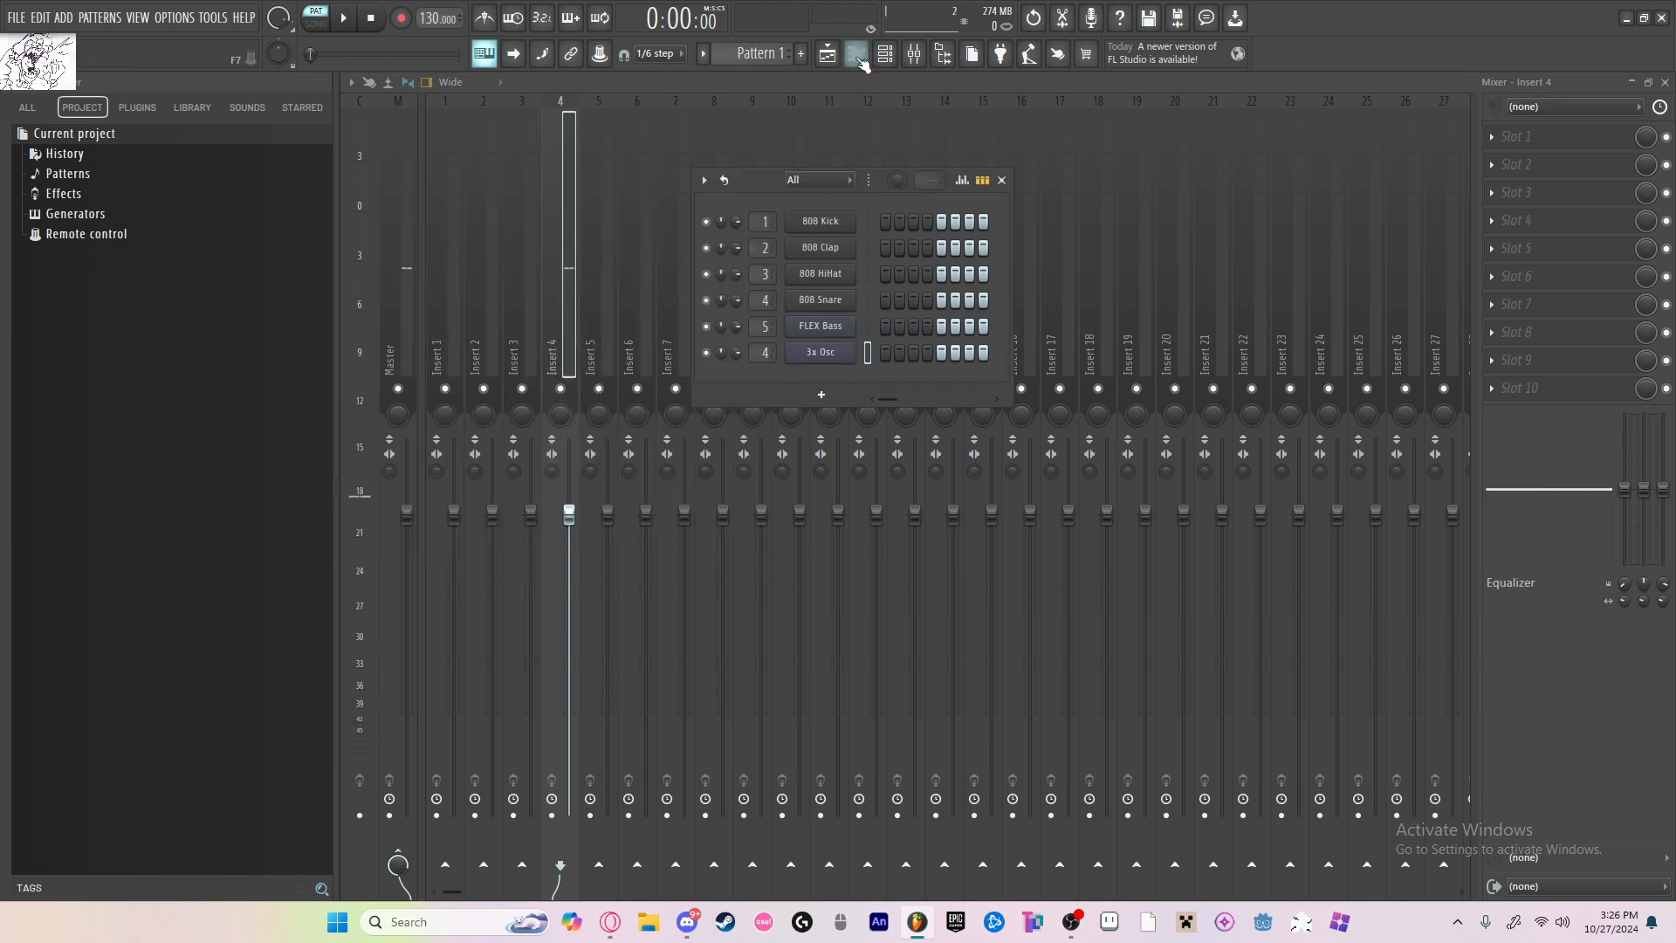
pyautogui.click(857, 56)
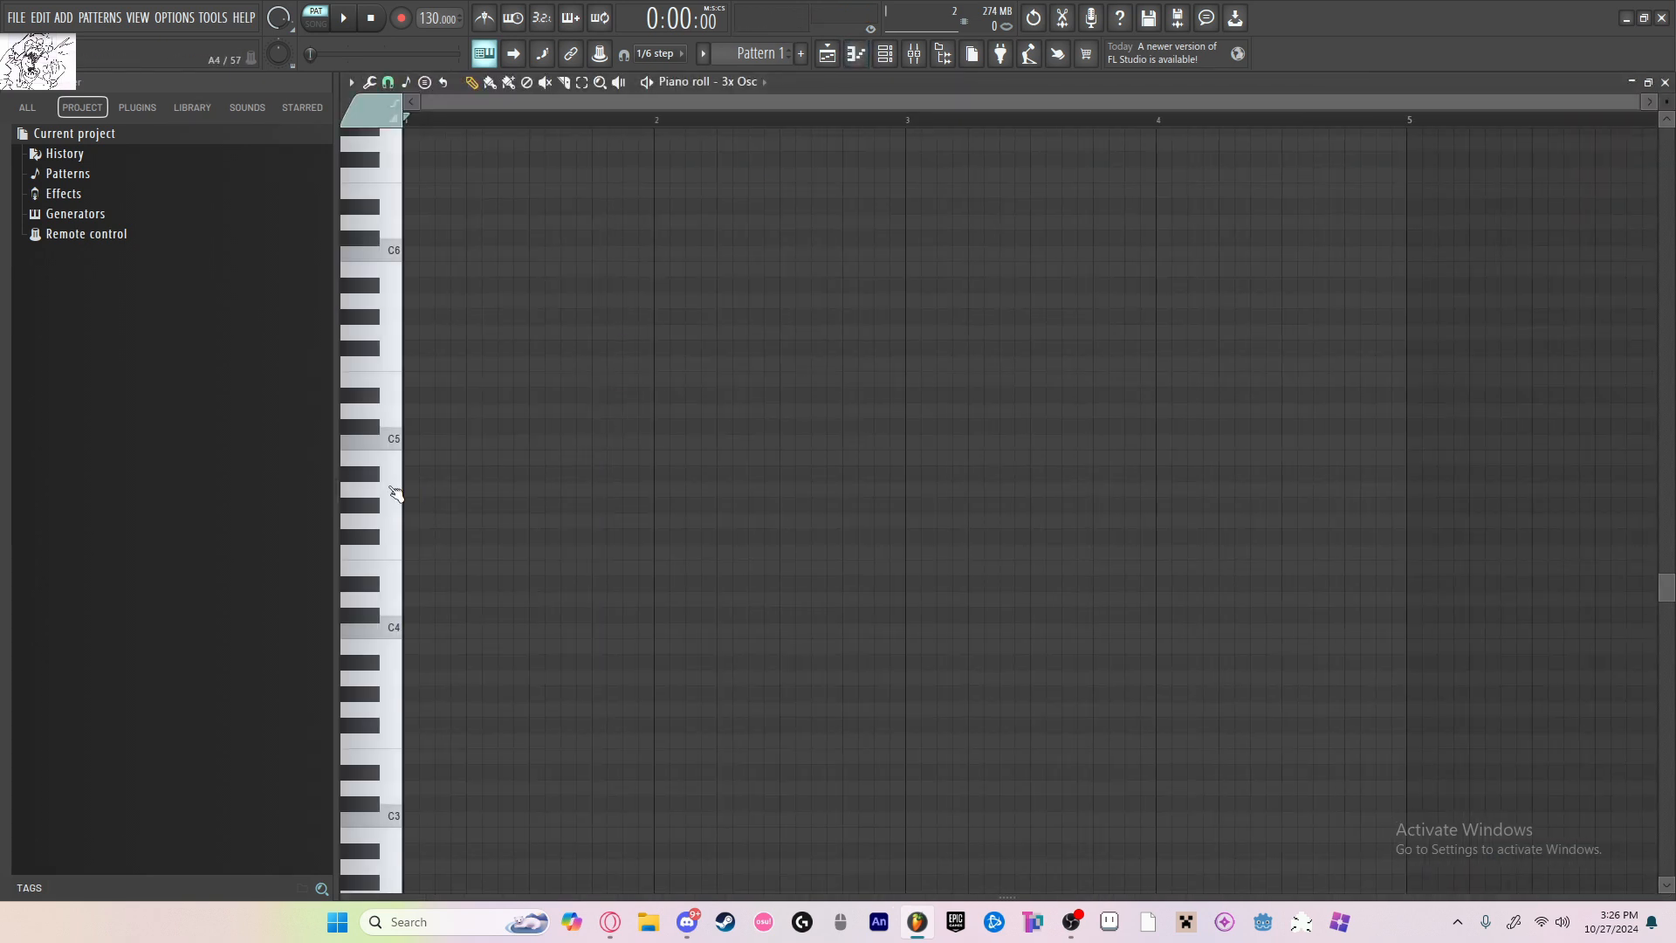
pyautogui.keyDown('ctrl'); pyautogui.scroll(2, 410, 482); pyautogui.keyUp('ctrl')
pyautogui.scroll(-3, 471, 437)
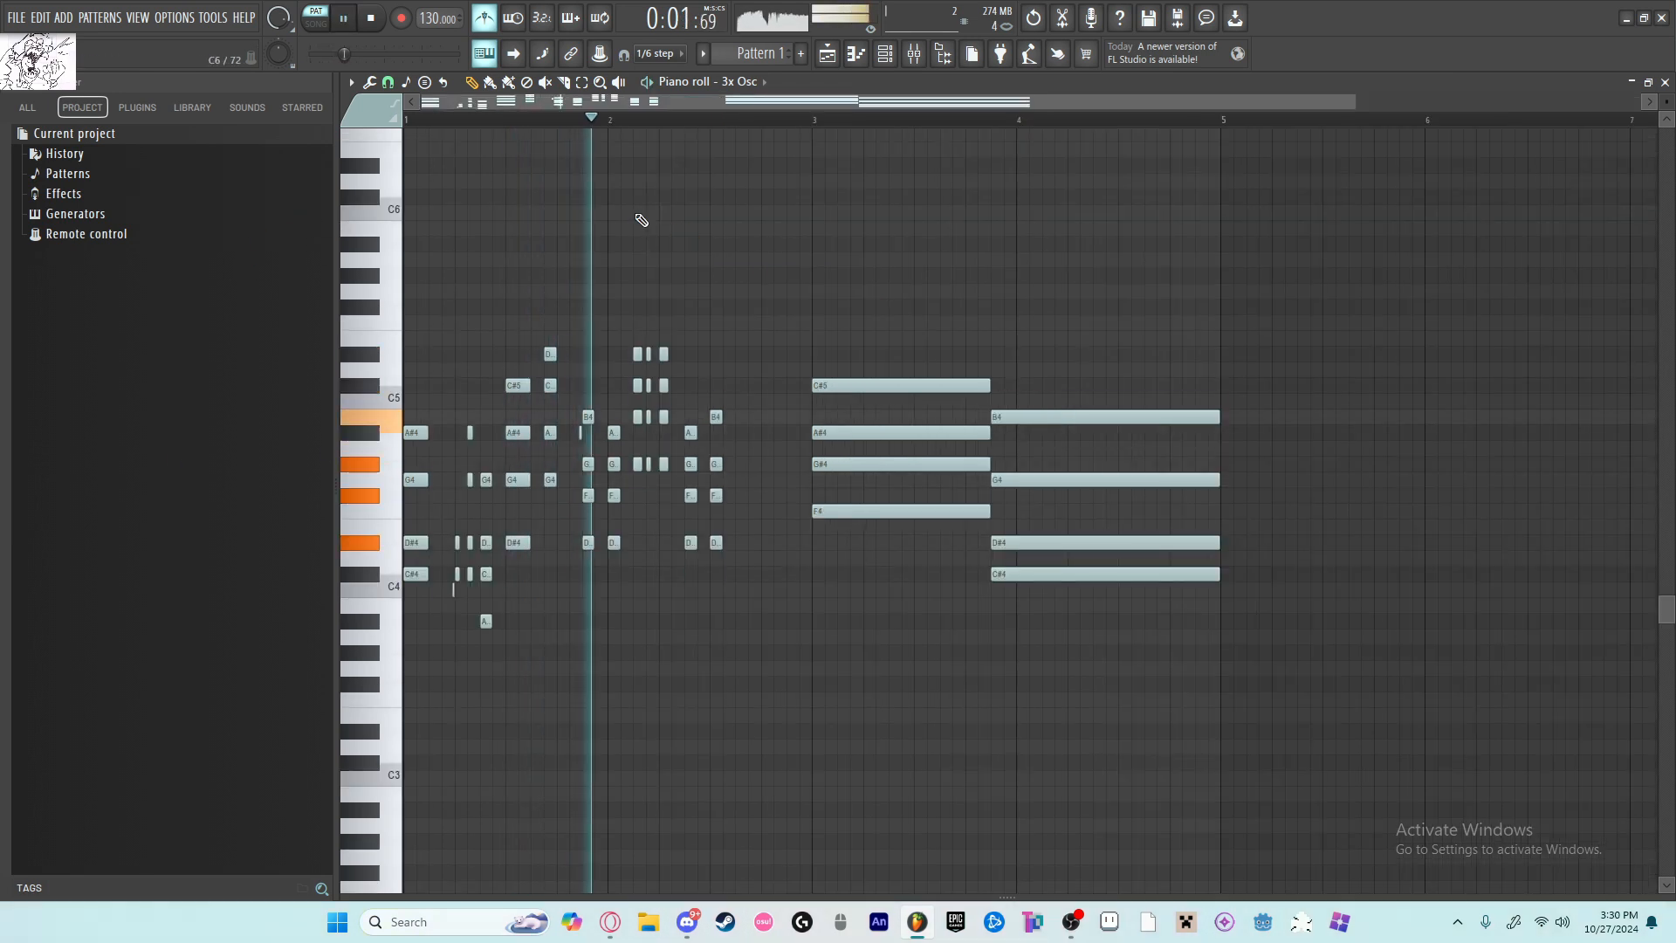
# Step: Set the project tempo to 155 BPM, playing the chord pattern to judge the speed
pyautogui.press('space')
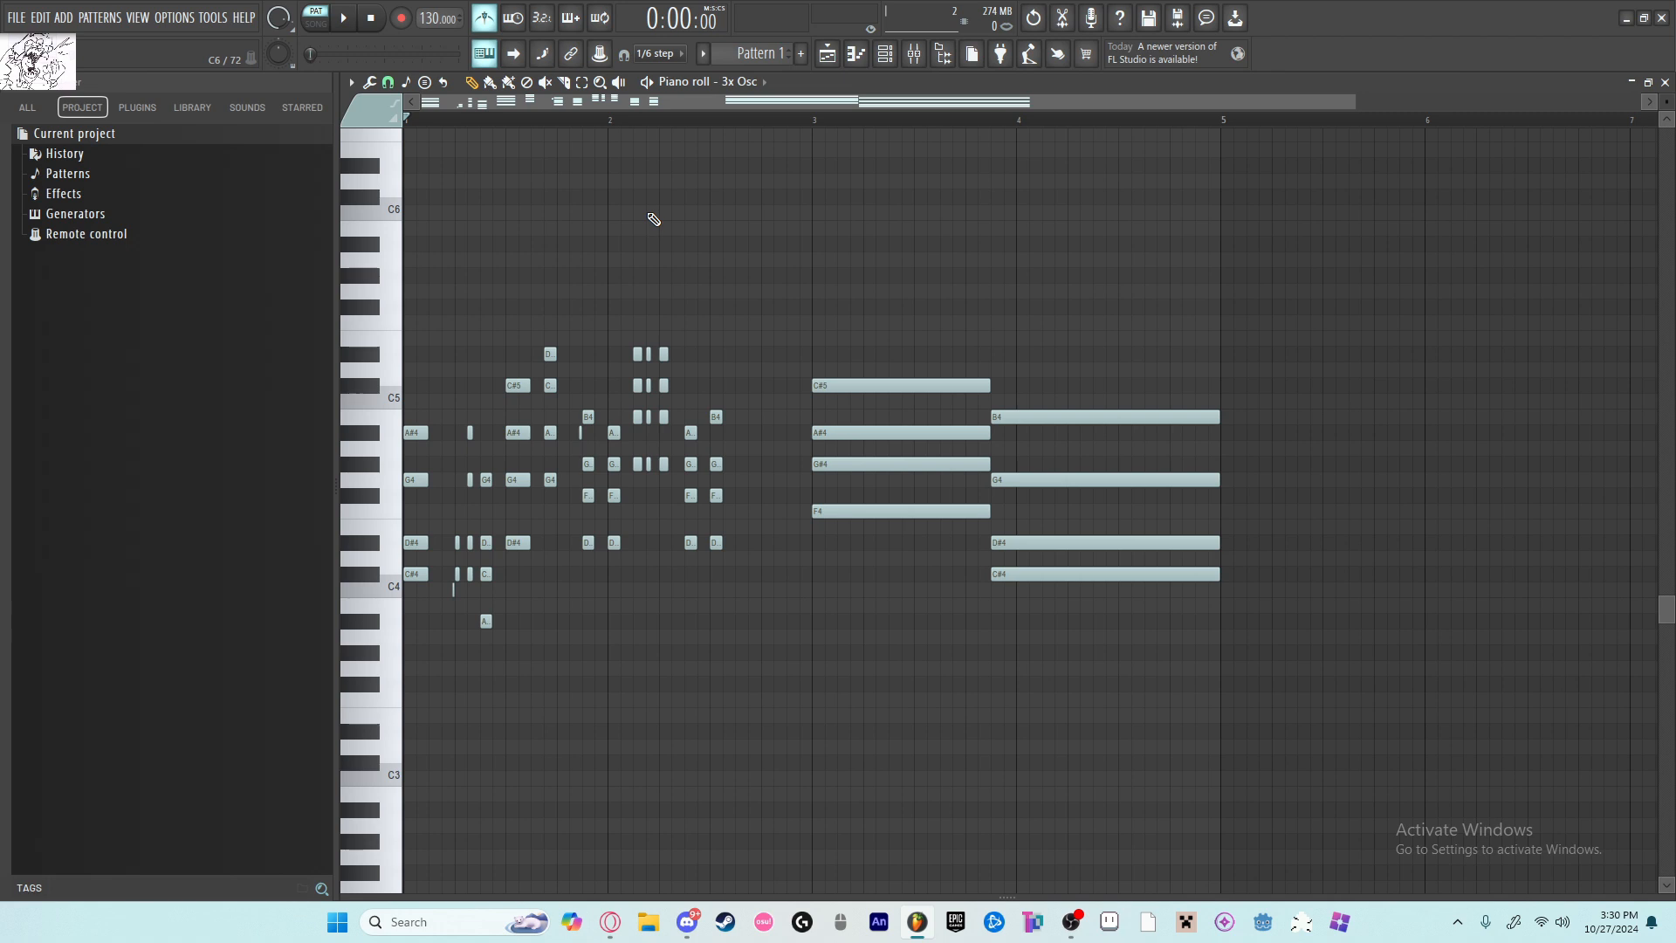
pyautogui.scroll(6, 411, 303)
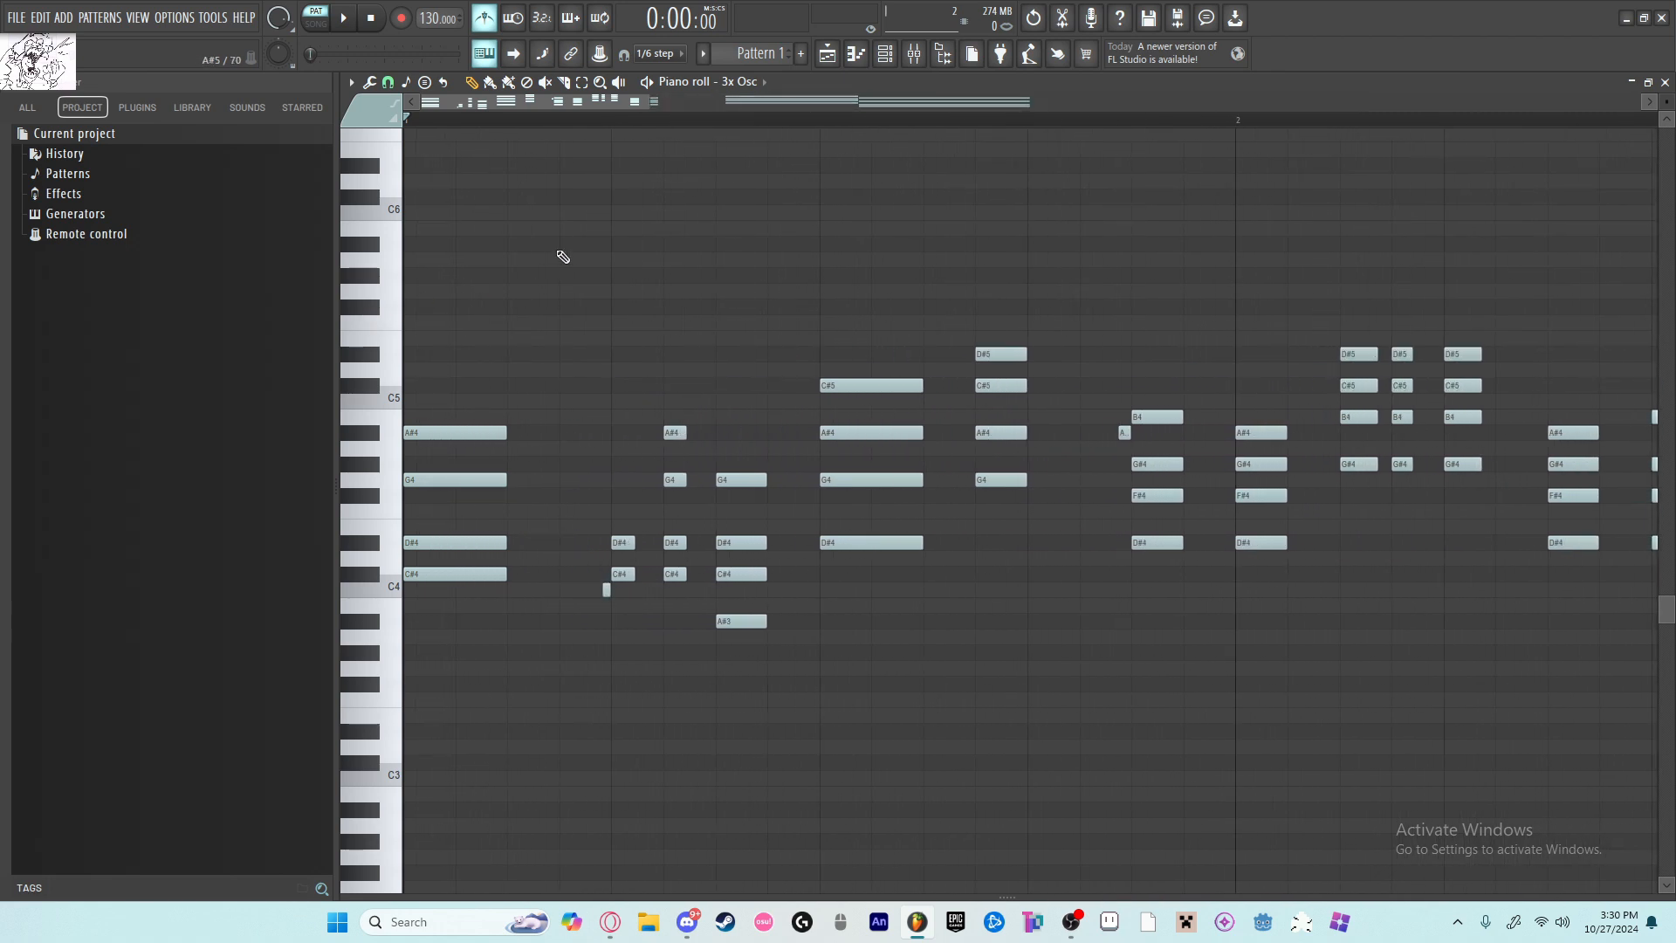
pyautogui.scroll(-7, 678, 347)
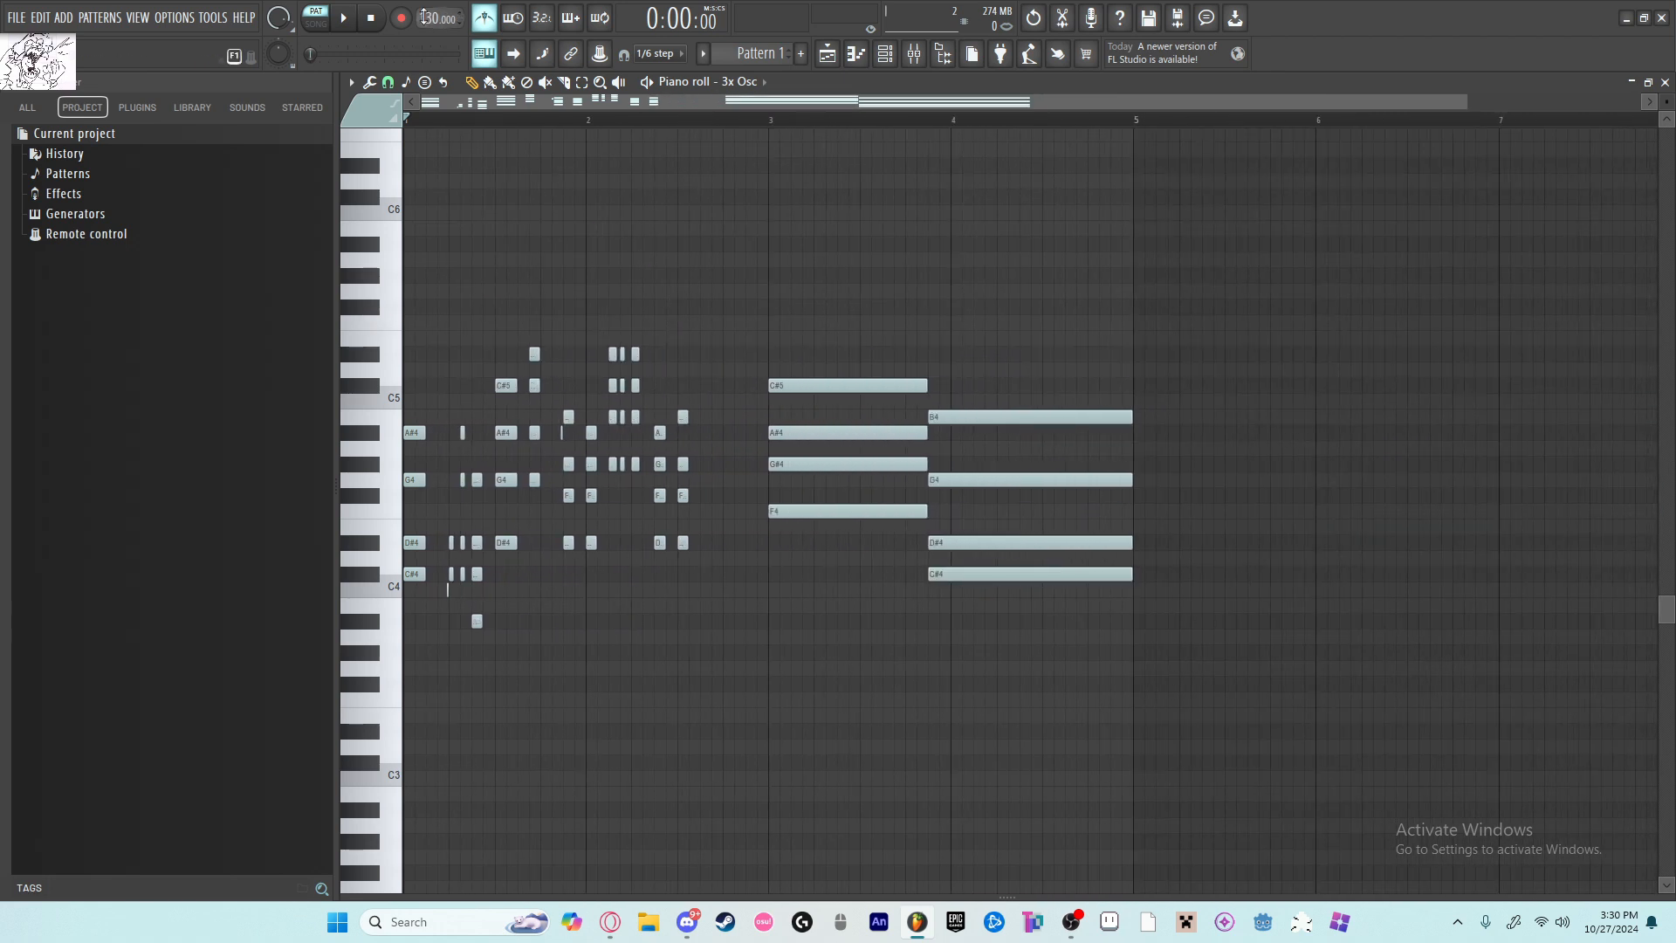
pyautogui.moveTo(422, 17); pyautogui.dragTo(423, 5)
pyautogui.press('space')
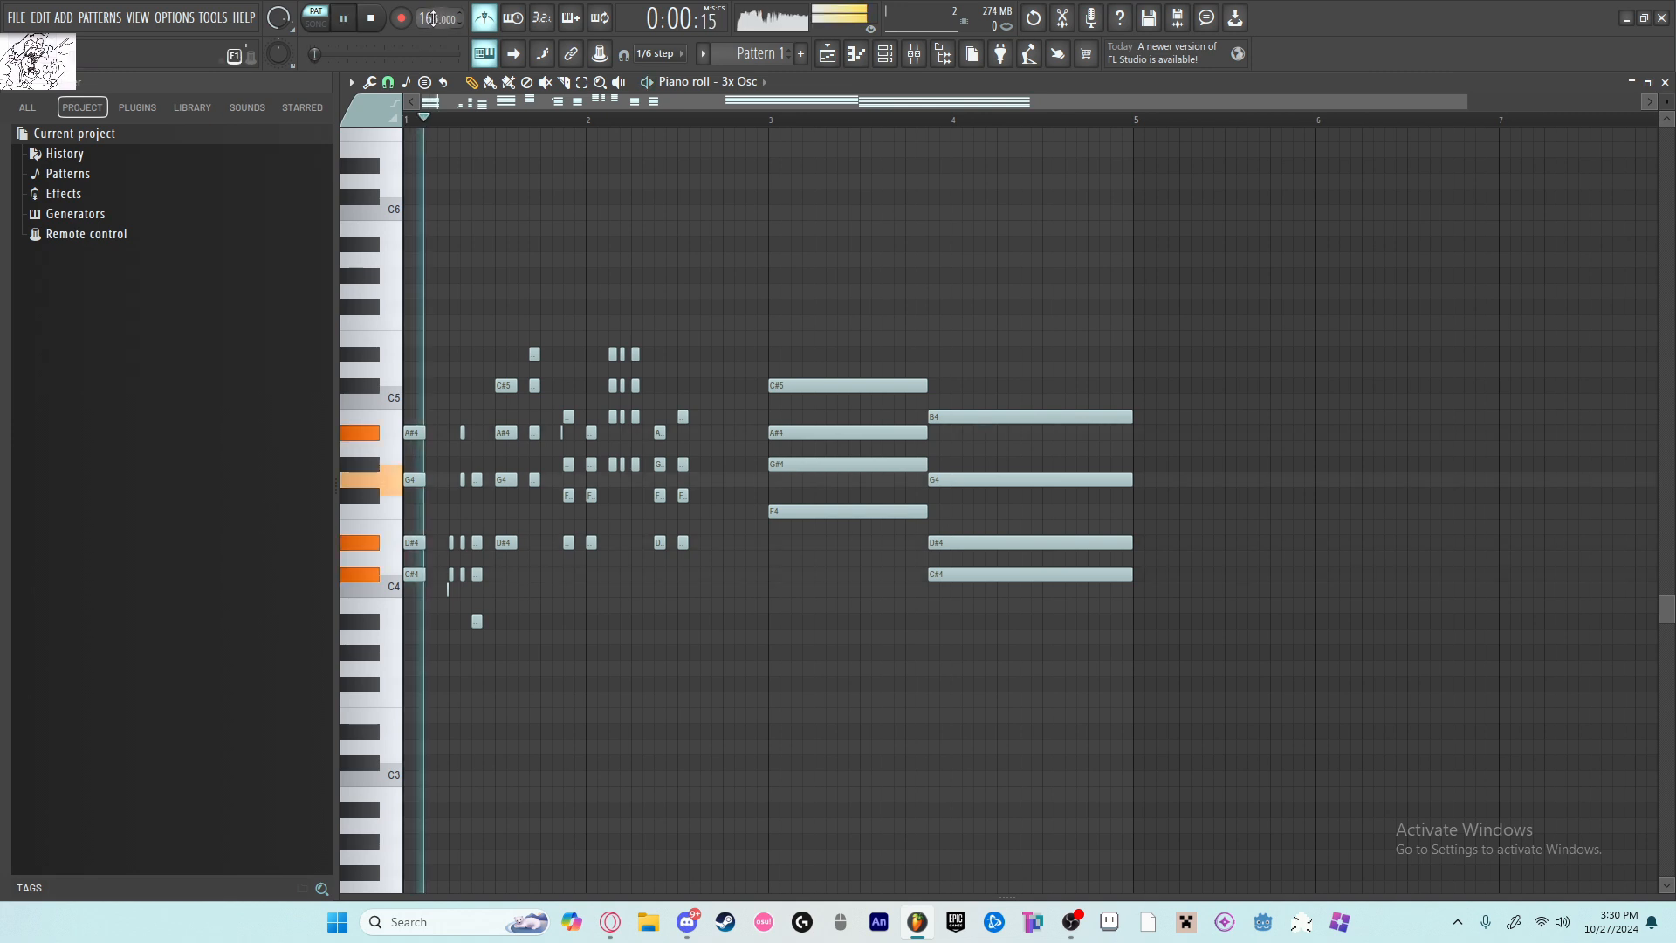
pyautogui.moveTo(422, 17); pyautogui.dragTo(423, 25)
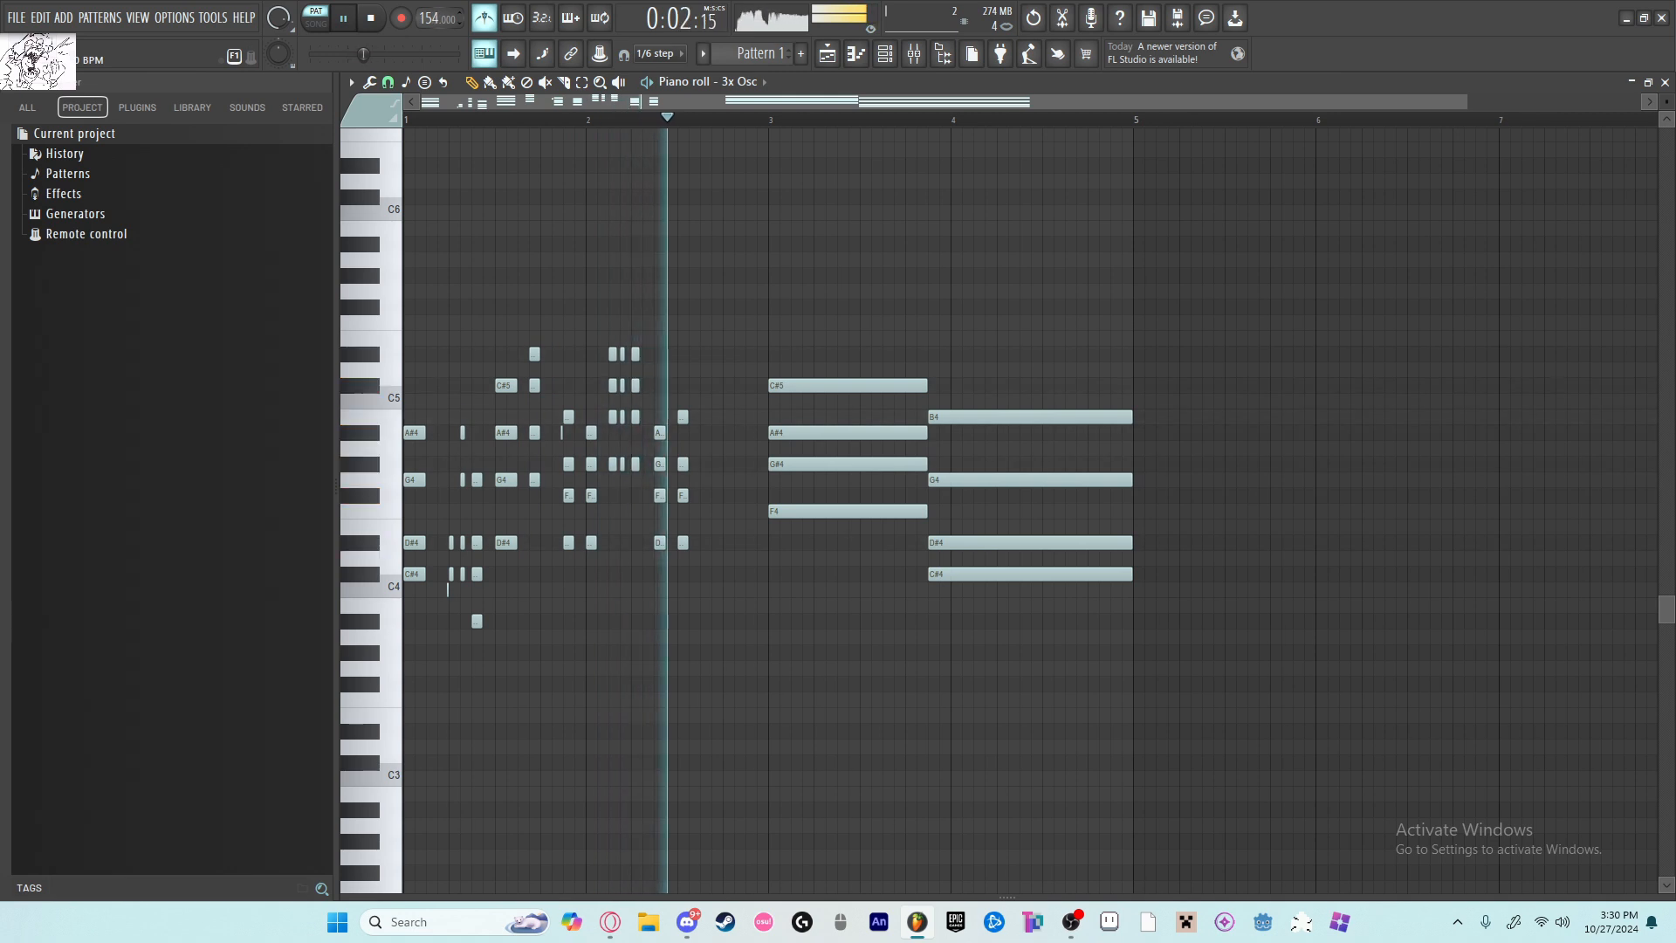
pyautogui.press('space')
pyautogui.press('space')
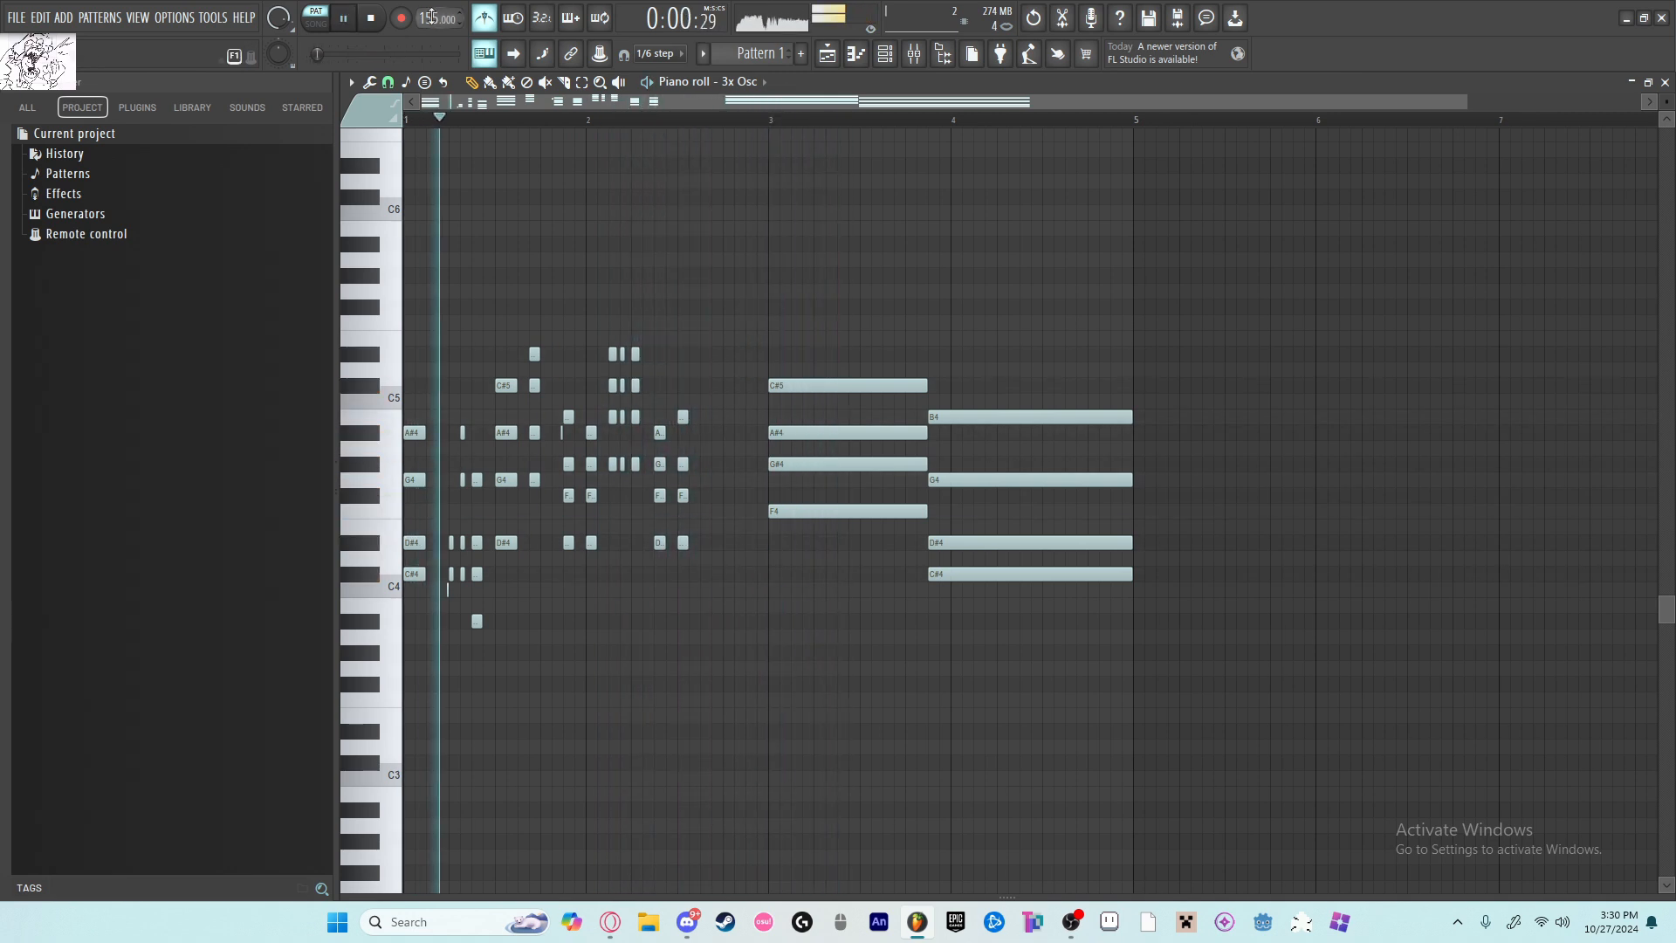
pyautogui.press('space')
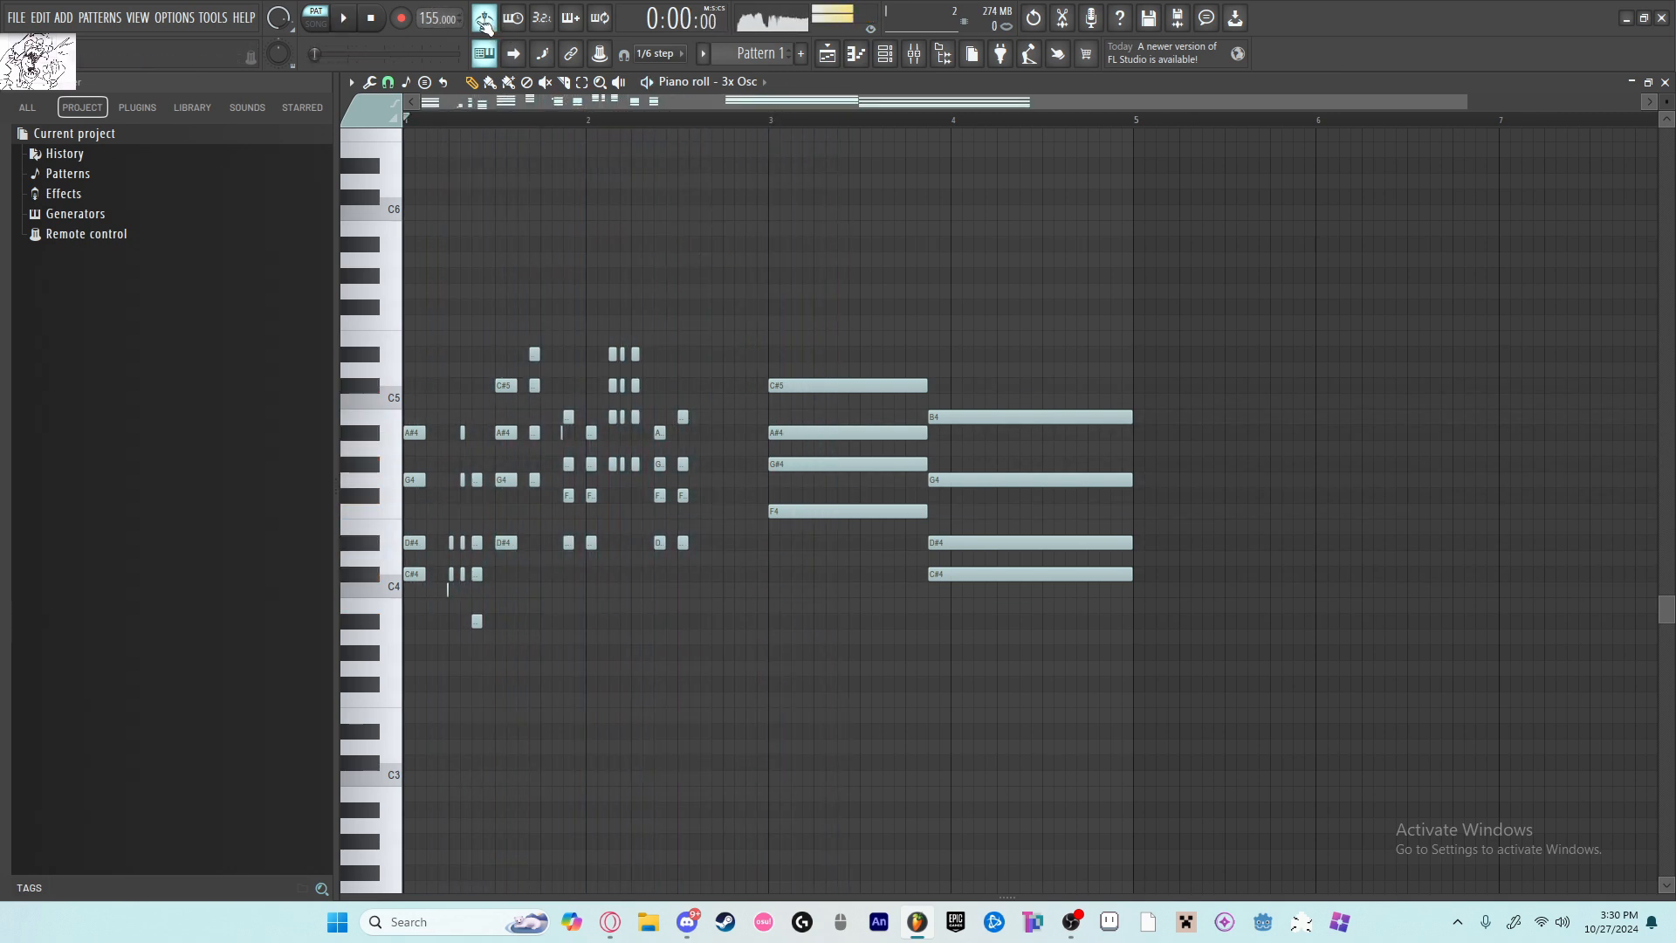
# Step: Deselect the notes in the 3x Osc piano roll and stop playback
pyautogui.scroll(3, 442, 254)
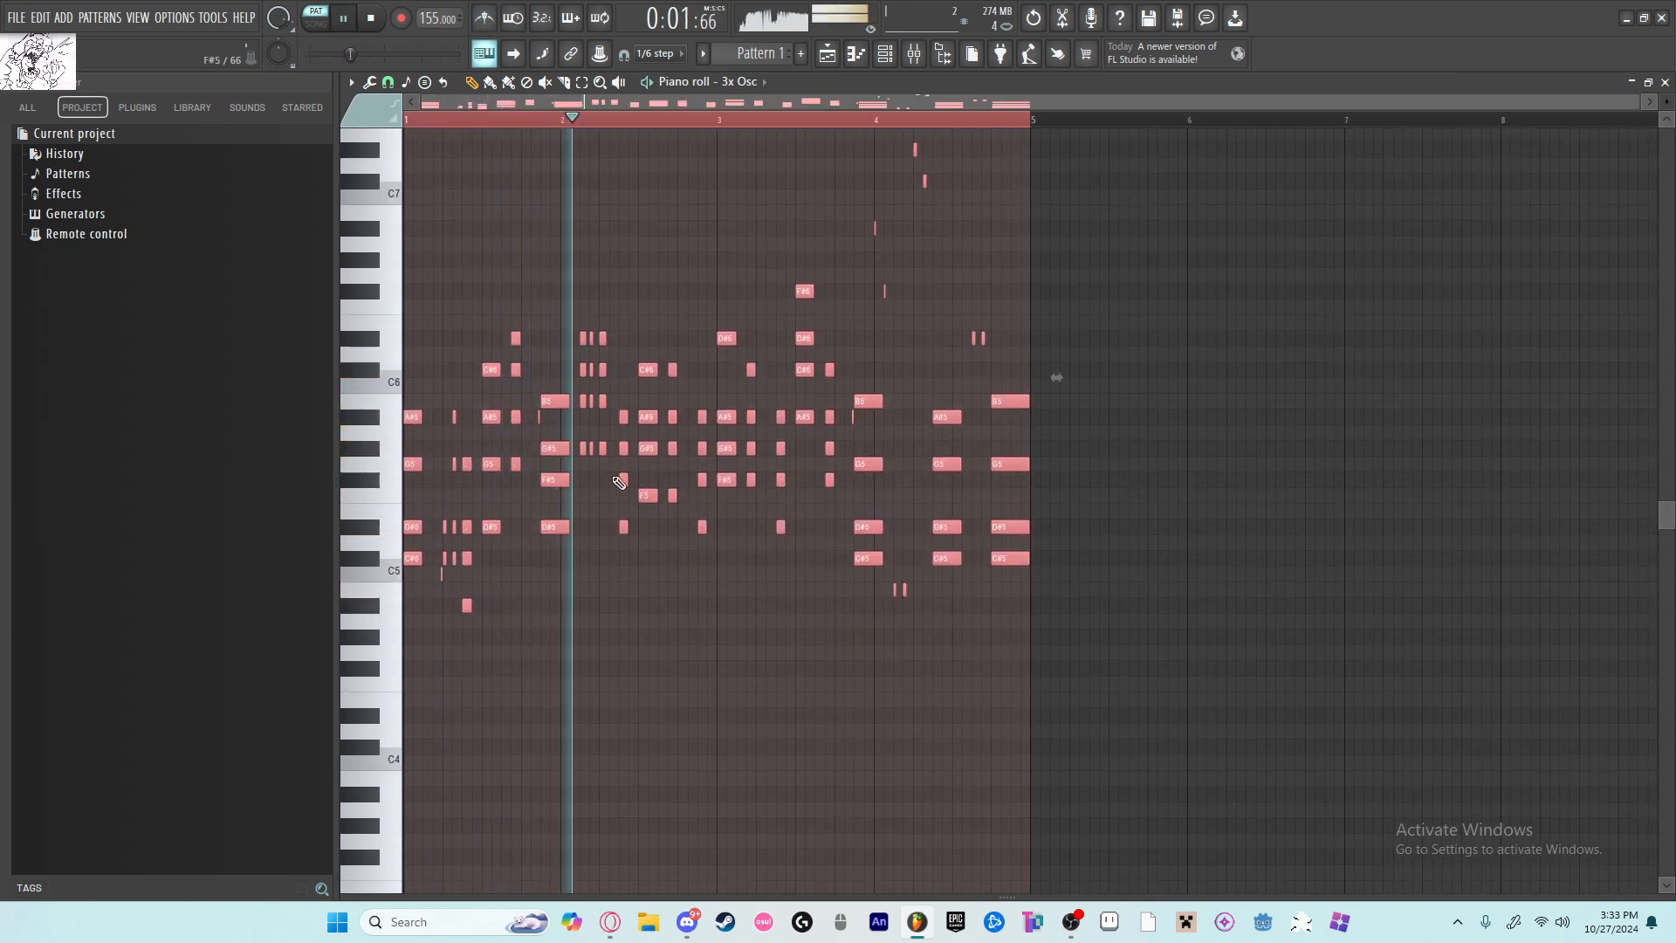
pyautogui.click(914, 748)
pyautogui.rightClick(884, 749)
pyautogui.press('space')
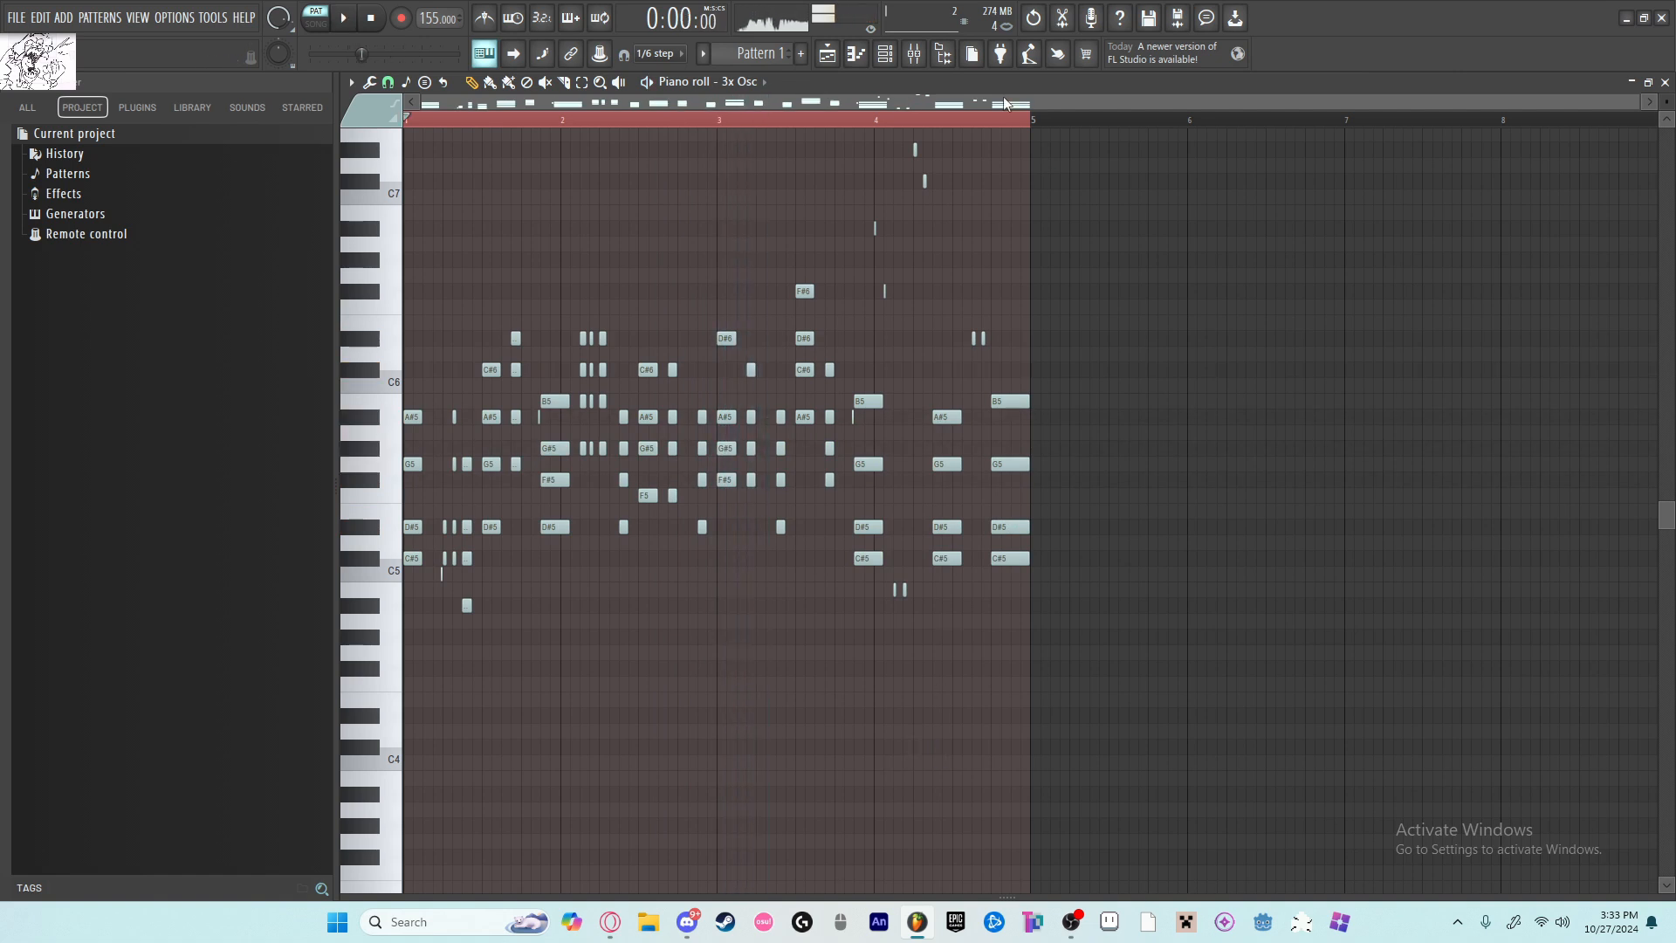
# Step: Replace the 3x Osc channel's instrument with SoundFont Player, keeping its notes
pyautogui.click(897, 55)
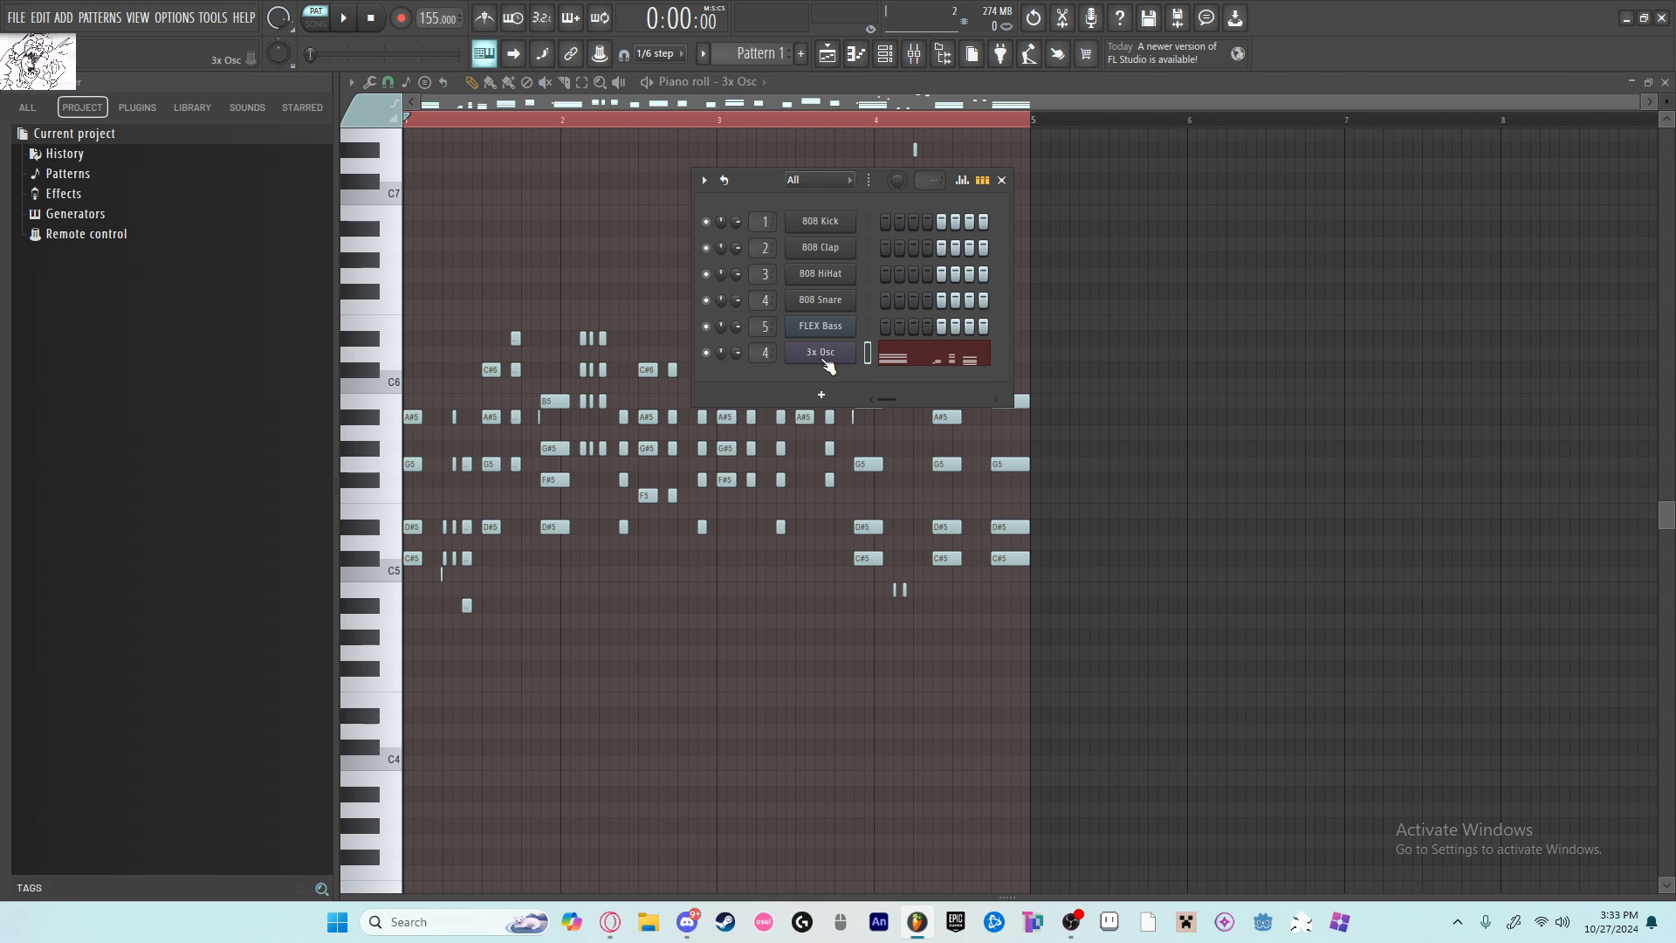
pyautogui.rightClick(826, 362)
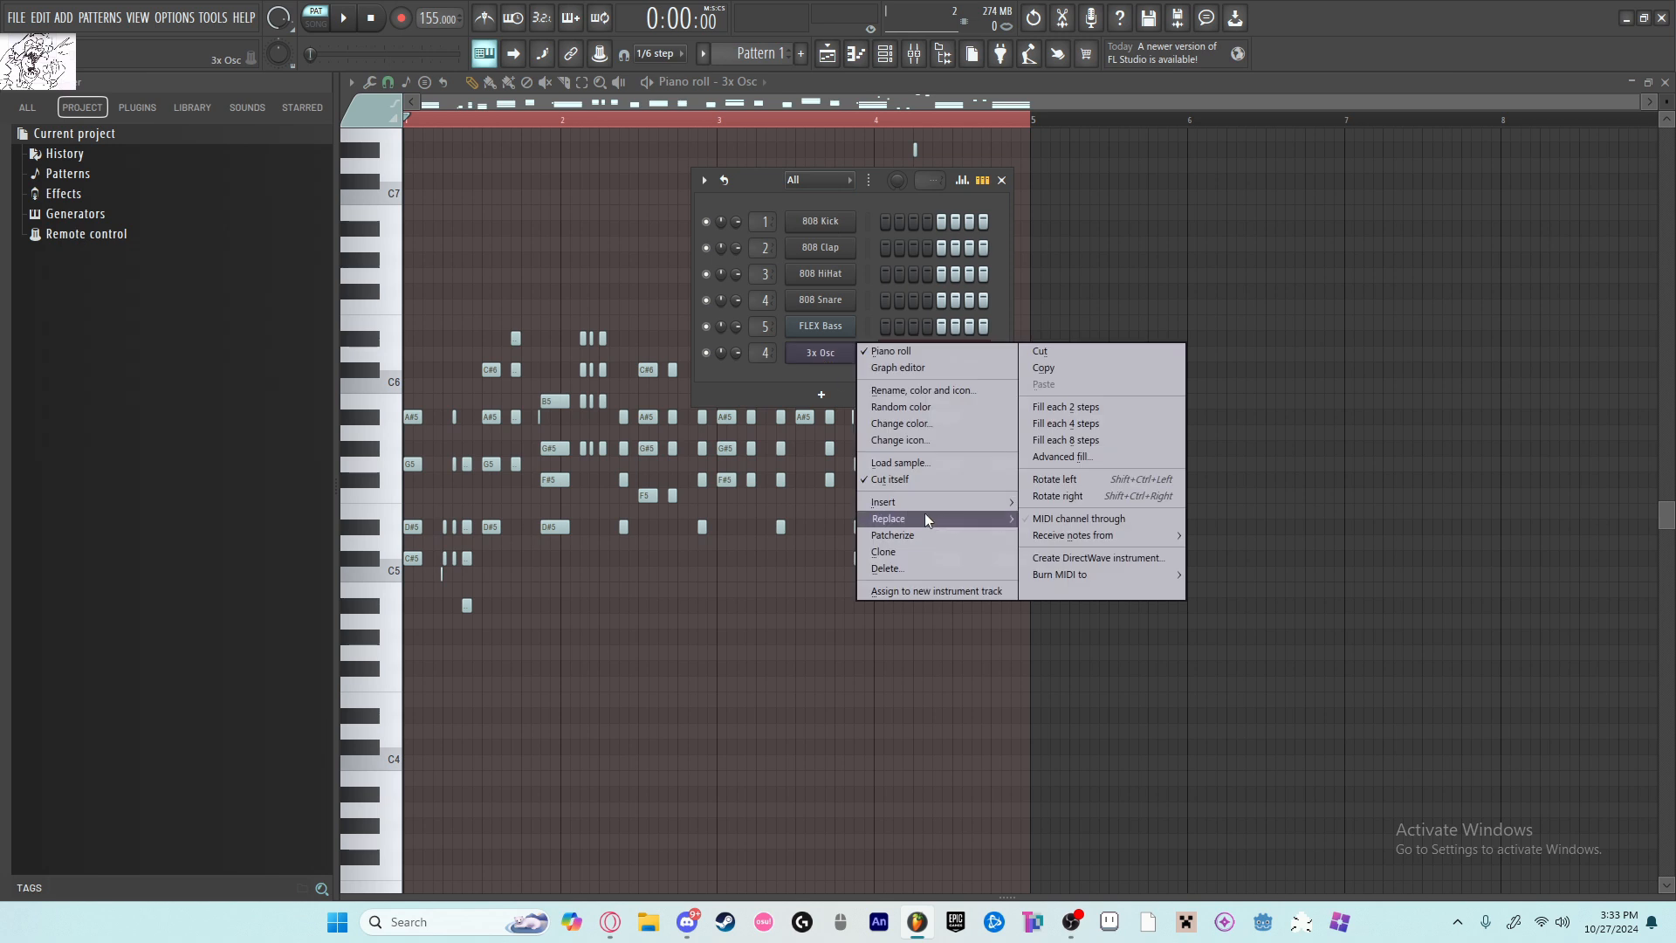
pyautogui.moveTo(925, 514)
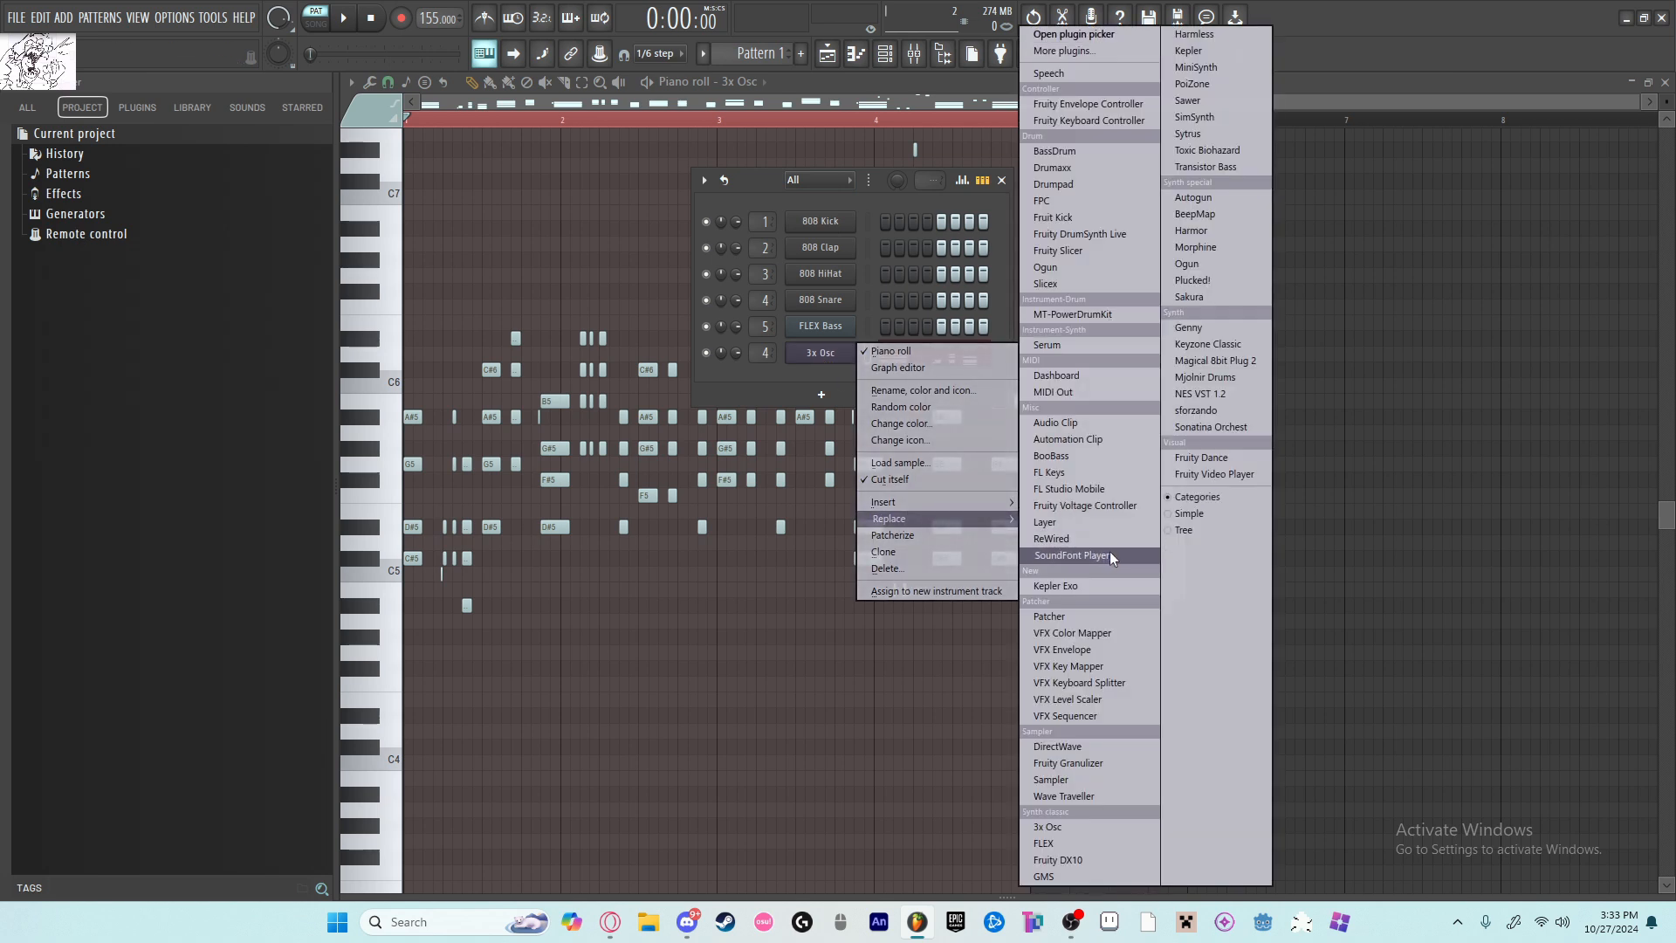
pyautogui.click(1072, 556)
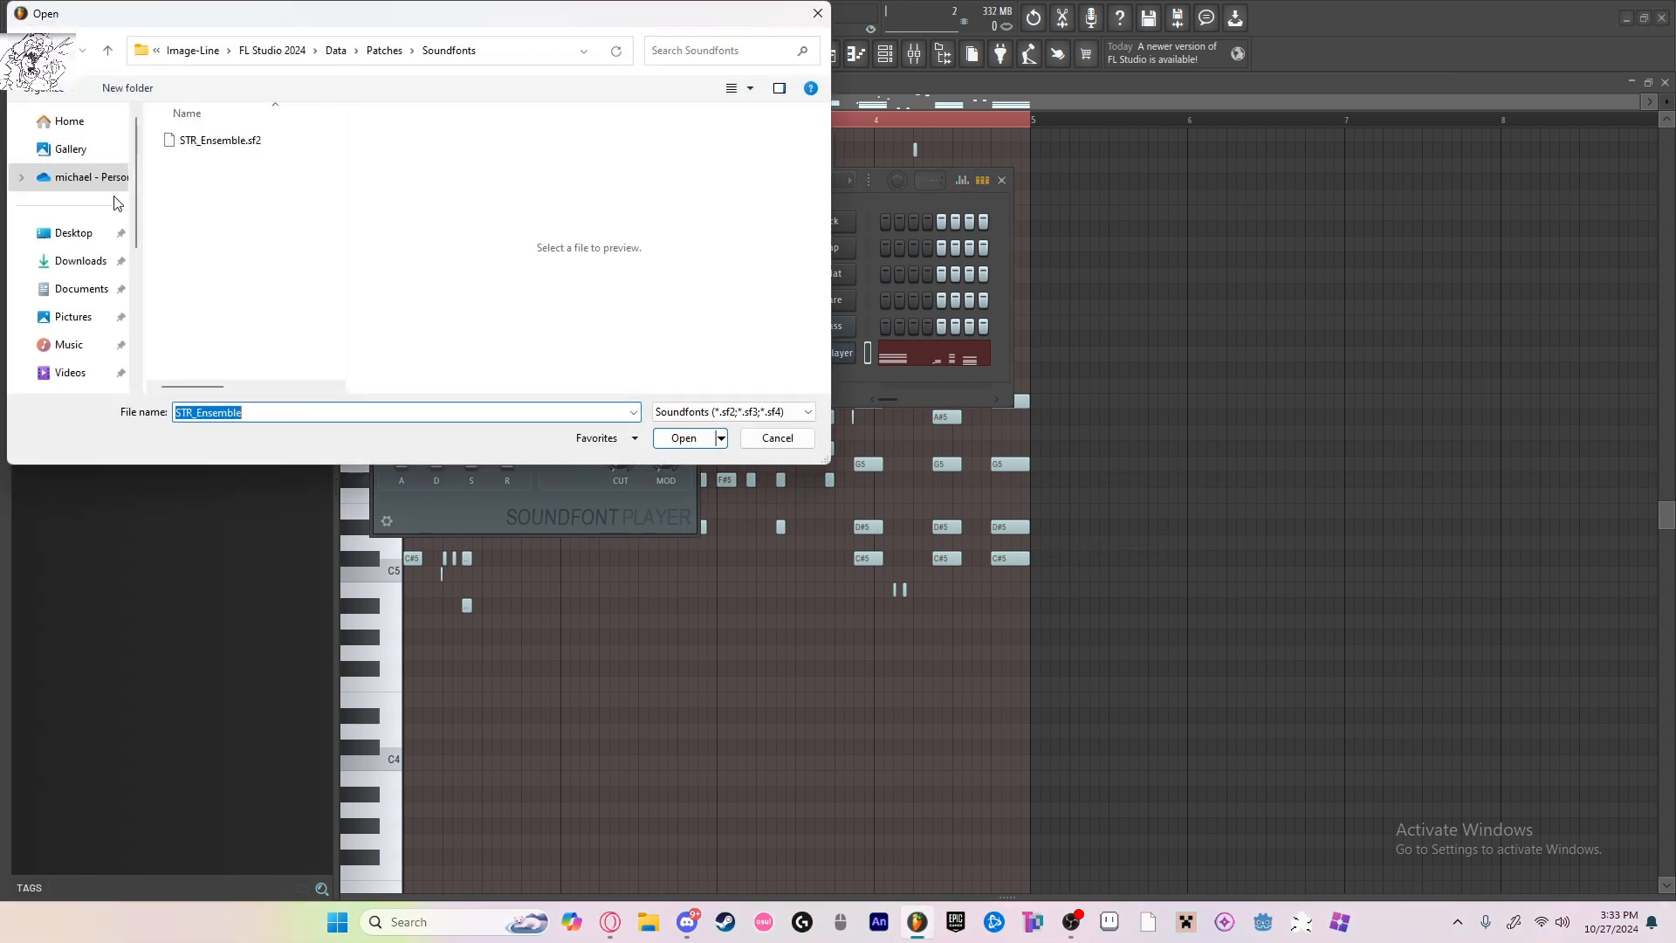
# Step: Load the Kawai ES100 Concert Grand 2 soundfont from the Music stuff folder on the Desktop and close the plugin window
pyautogui.click(74, 232)
pyautogui.moveTo(427, 8); pyautogui.dragTo(711, 130)
pyautogui.scroll(-1, 551, 378)
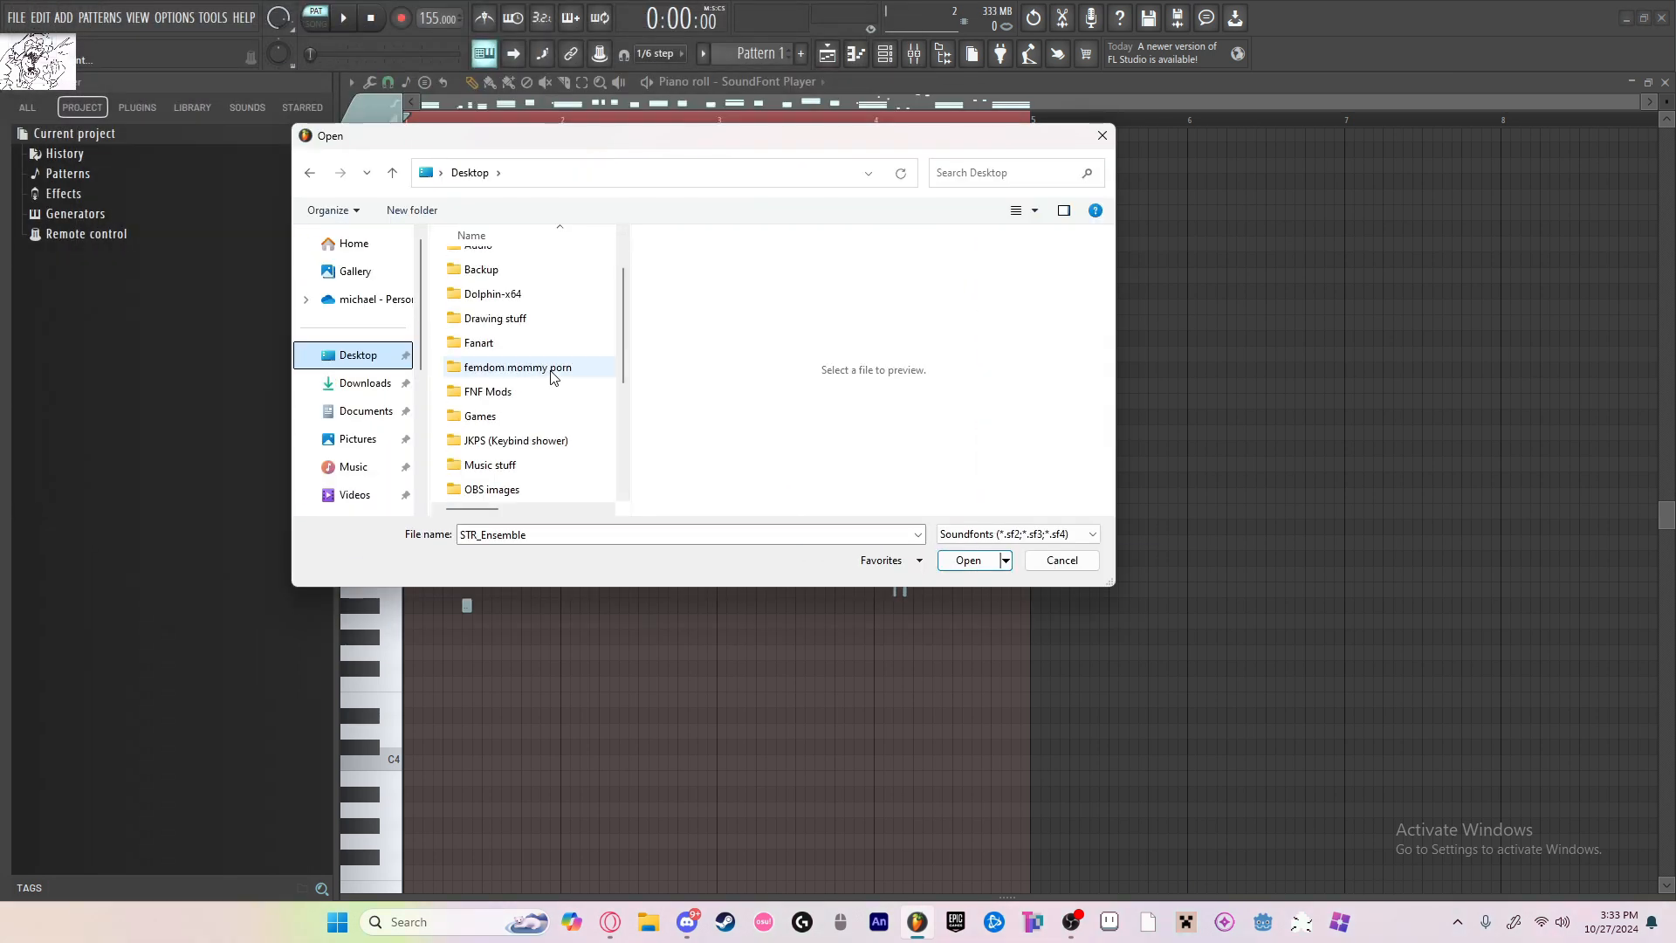
pyautogui.scroll(-3, 553, 374)
pyautogui.scroll(1, 554, 374)
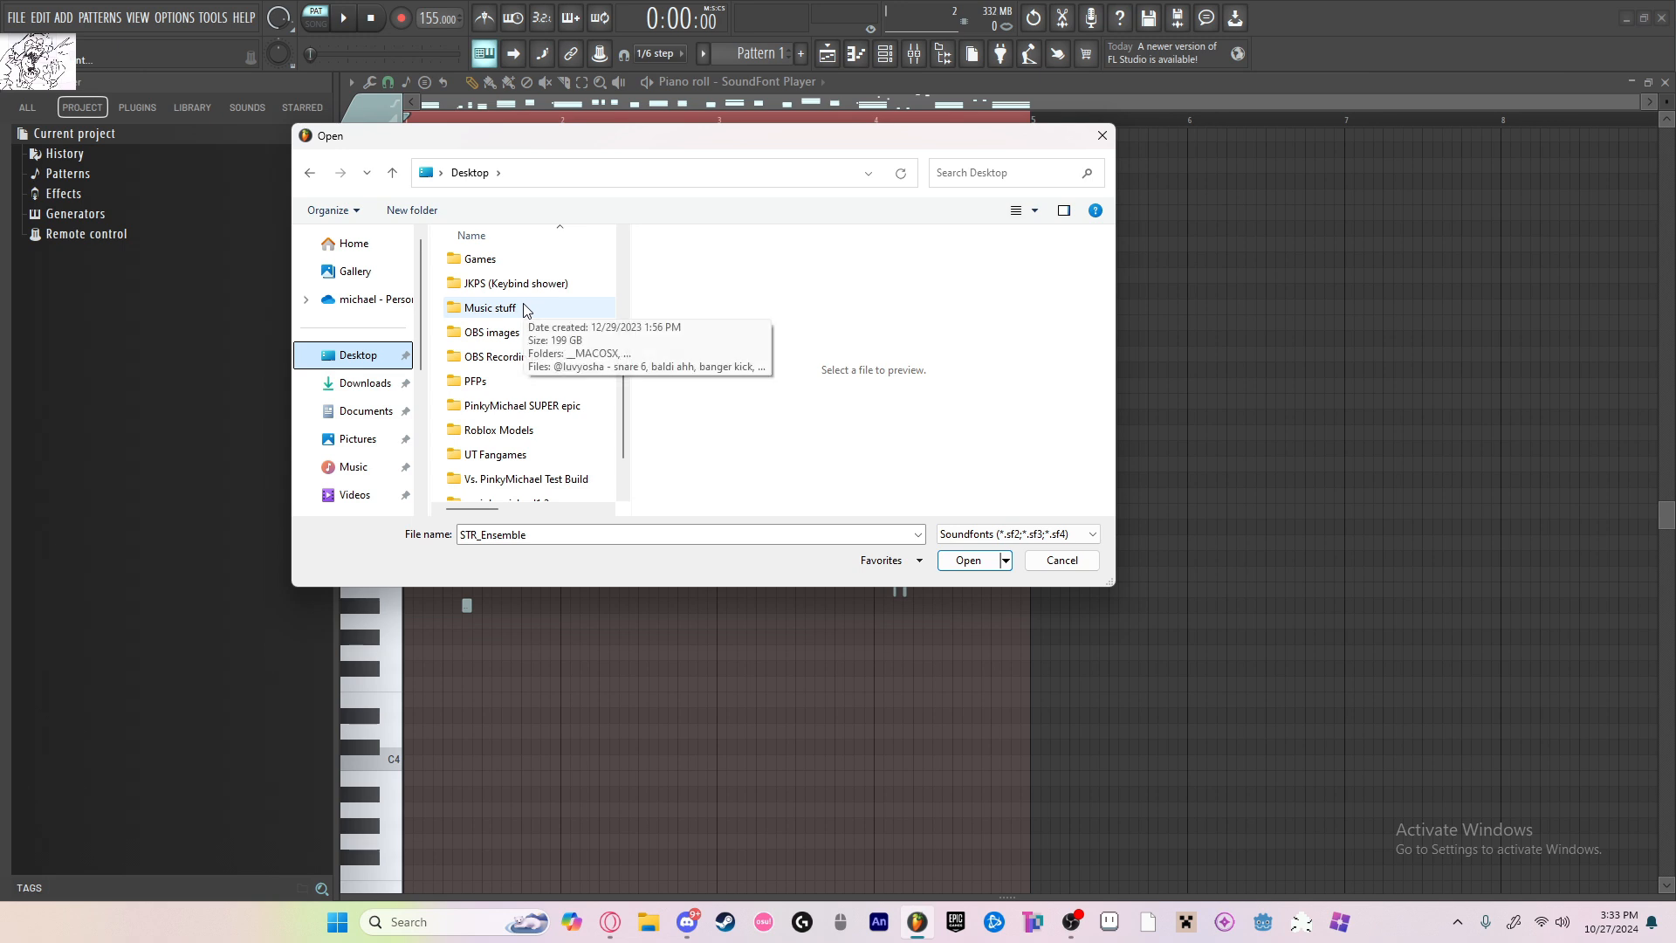
pyautogui.doubleClick(530, 311)
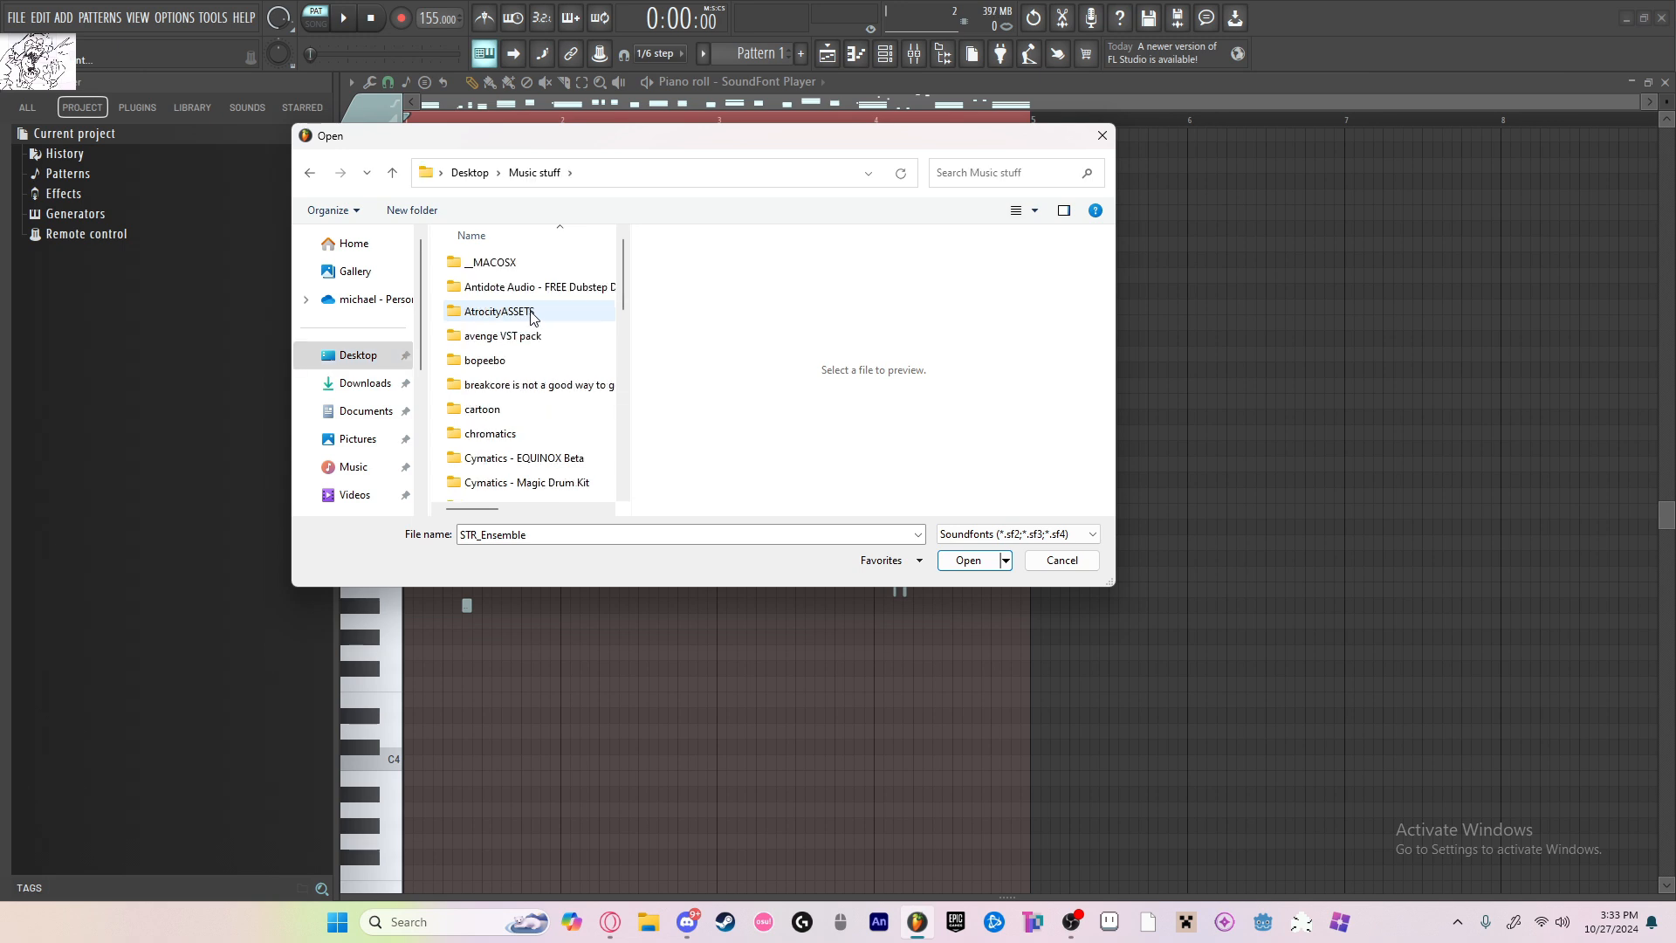
pyautogui.scroll(-2, 537, 357)
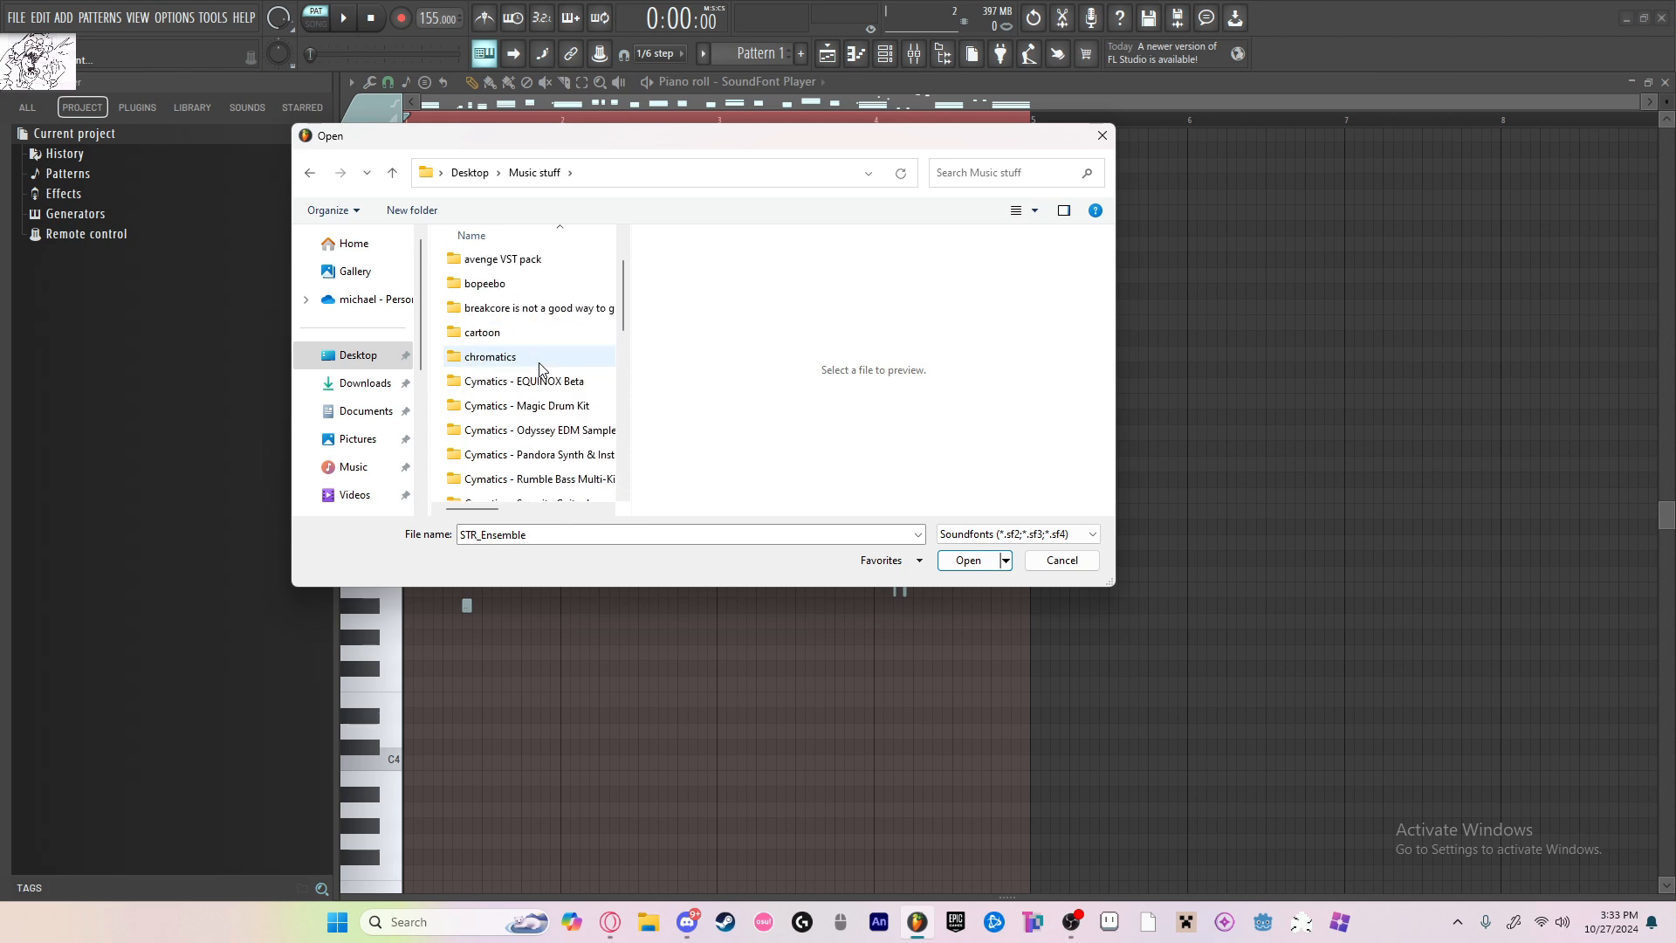
pyautogui.scroll(-4, 545, 371)
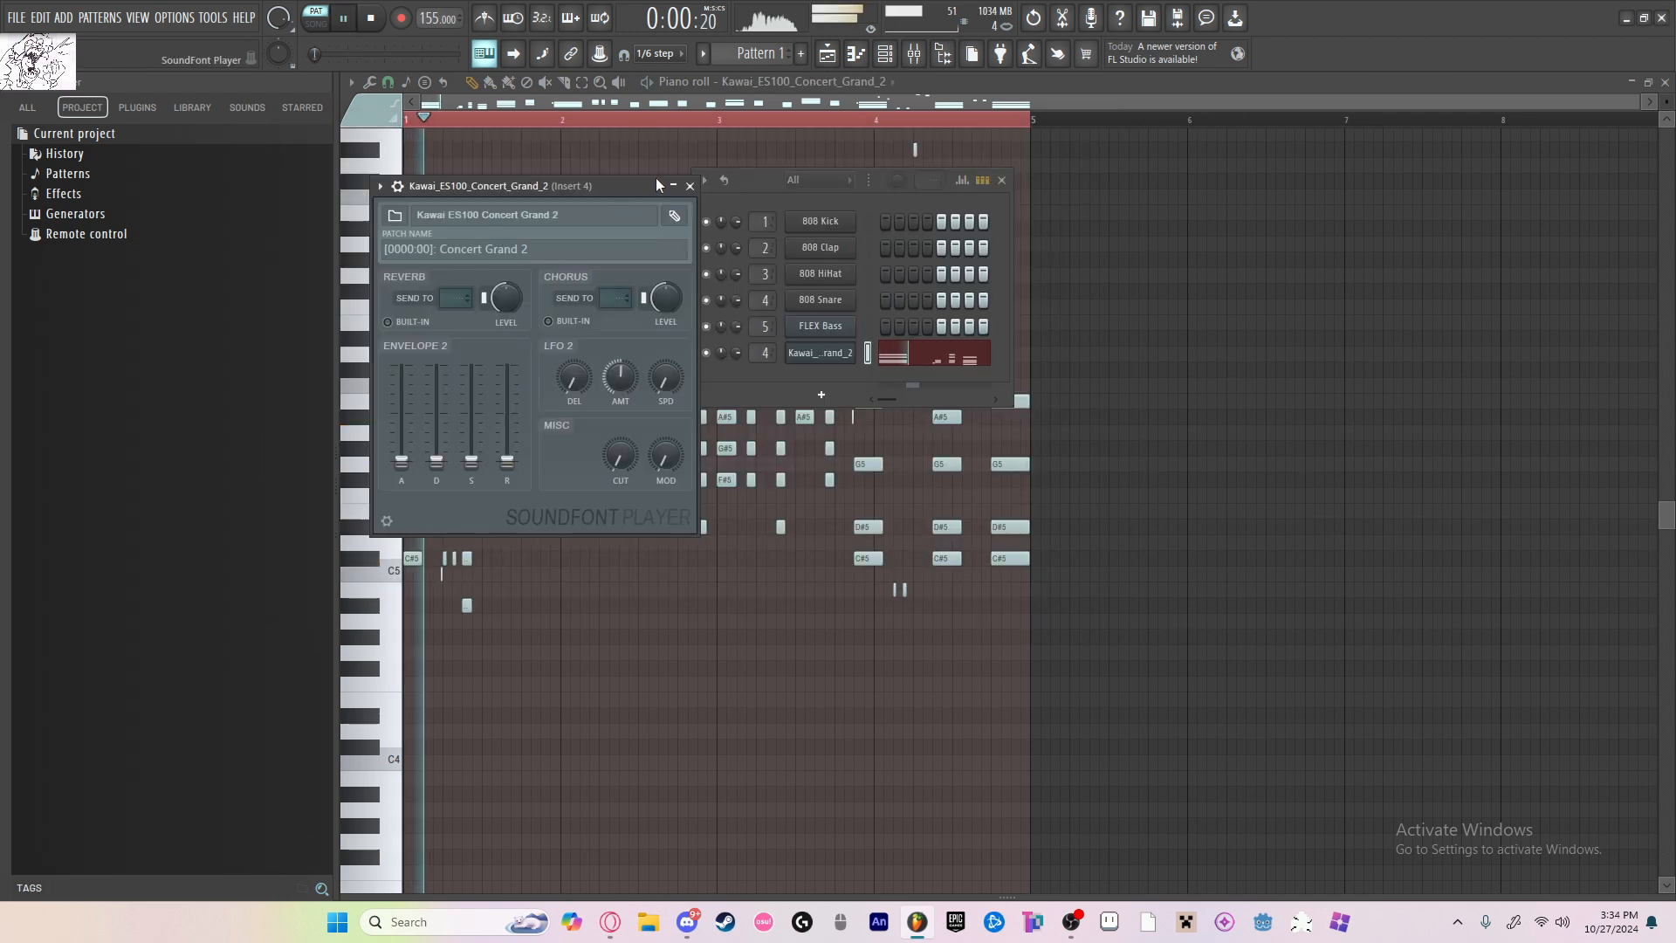
pyautogui.click(691, 186)
pyautogui.press('space')
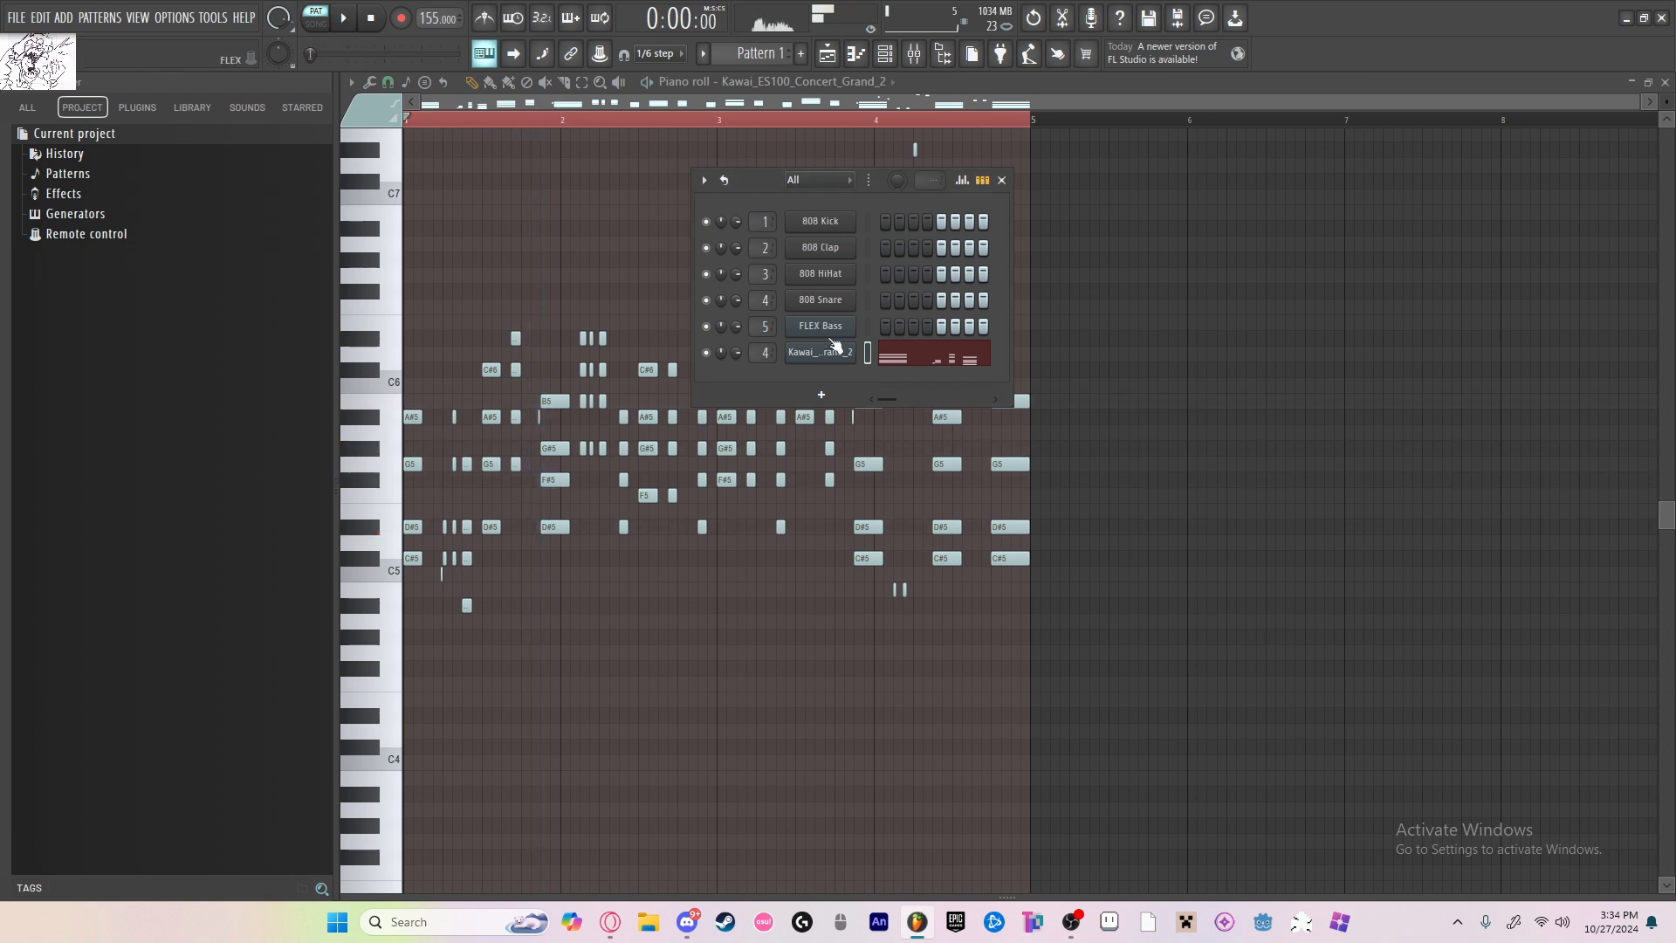
# Step: Set the Envelope 2 release time of the Kawai ES100 Concert Grand 2 channel to 50
pyautogui.click(830, 351)
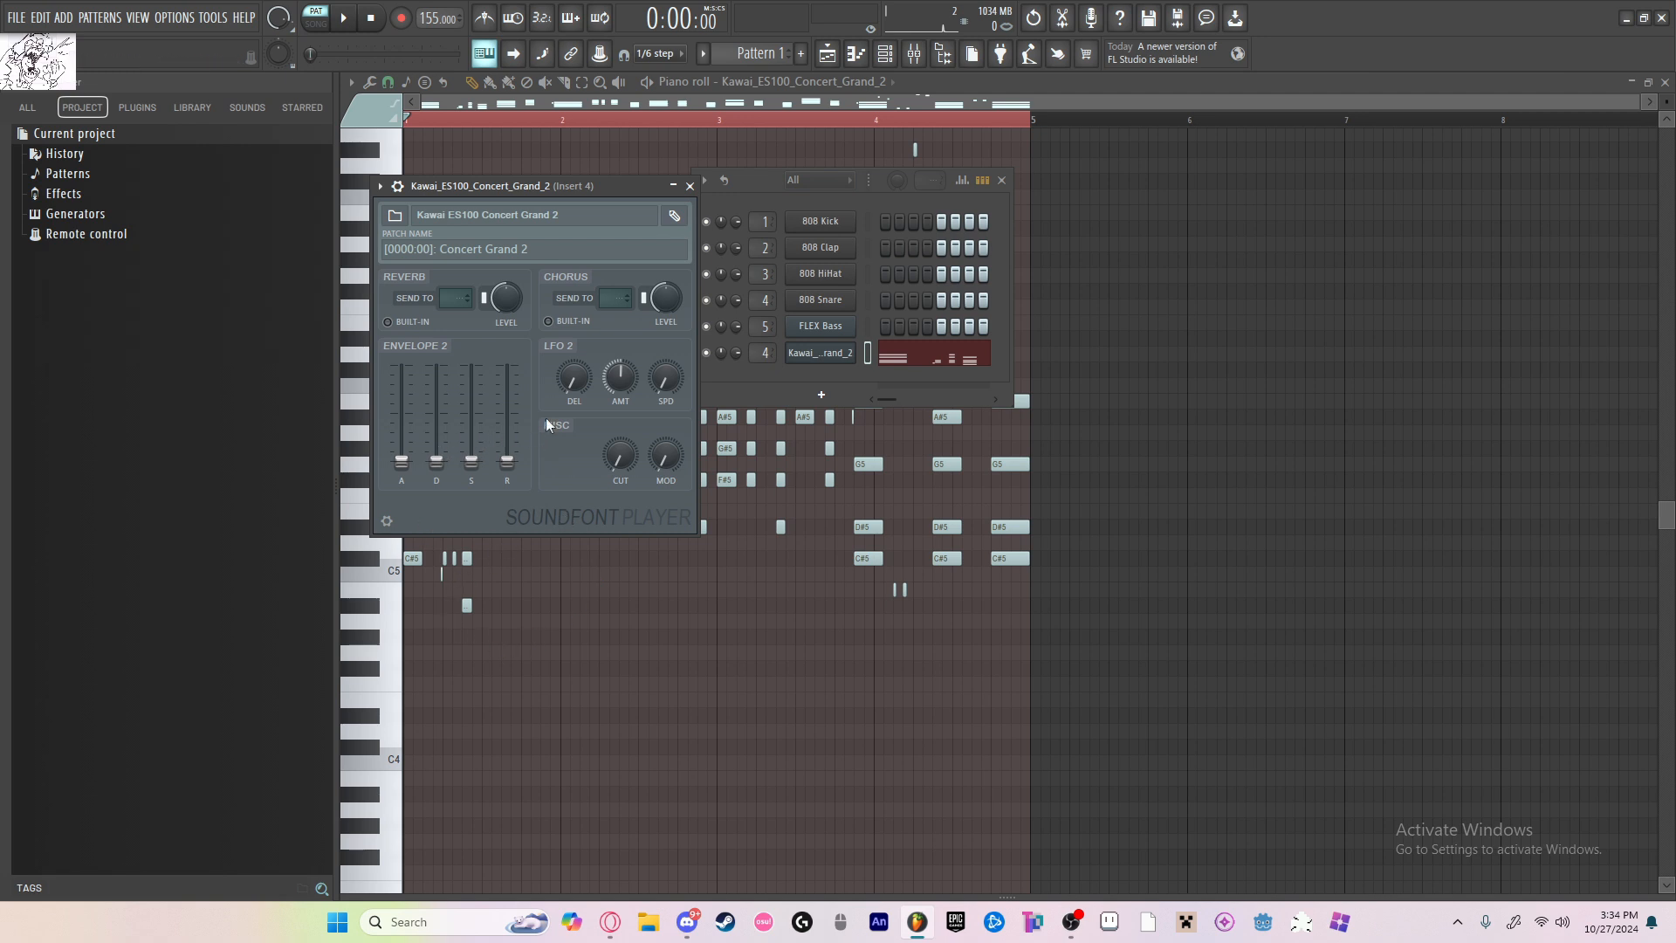
pyautogui.moveTo(487, 185); pyautogui.dragTo(654, 225)
pyautogui.rightClick(628, 481)
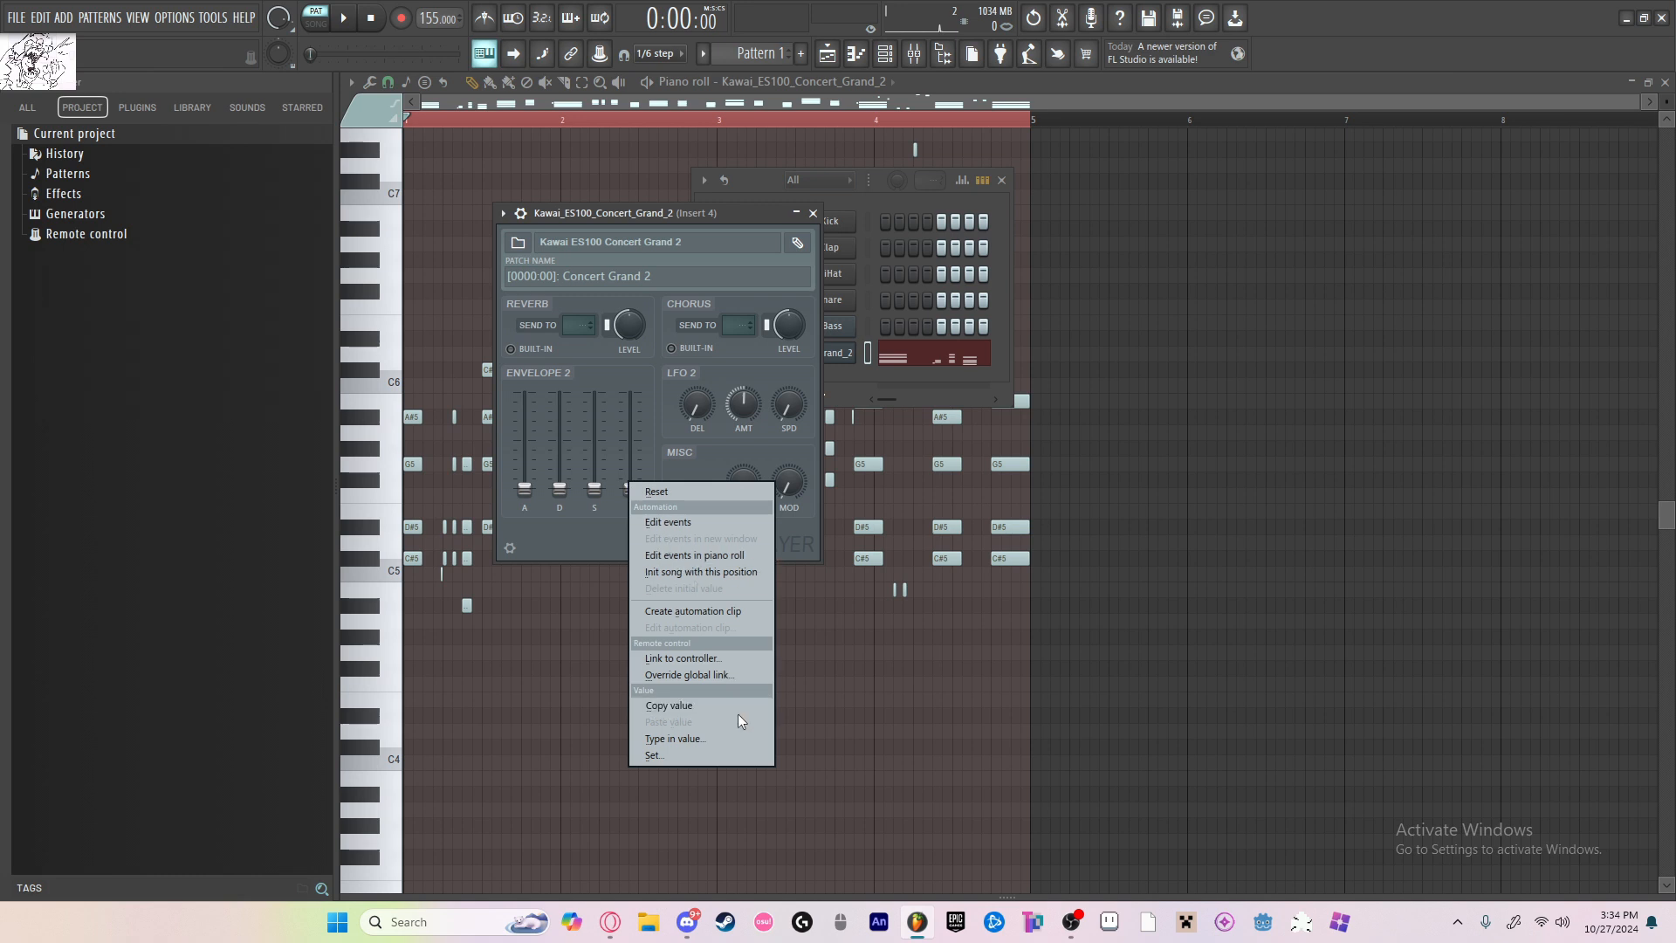
pyautogui.click(731, 735)
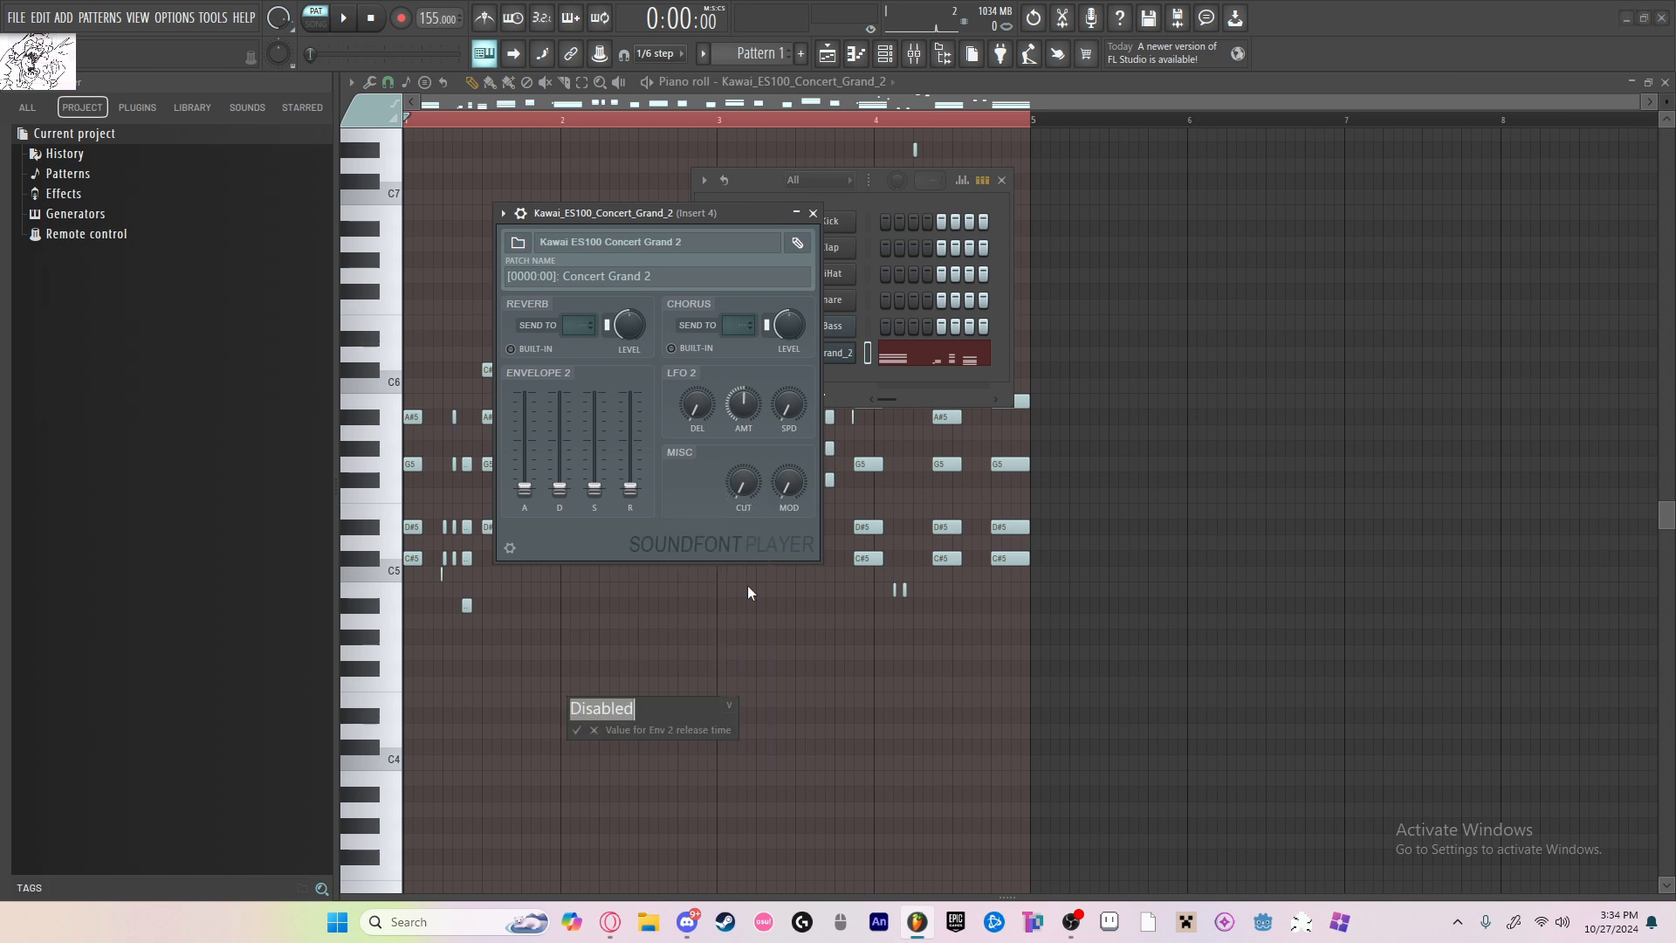
pyautogui.write('50')
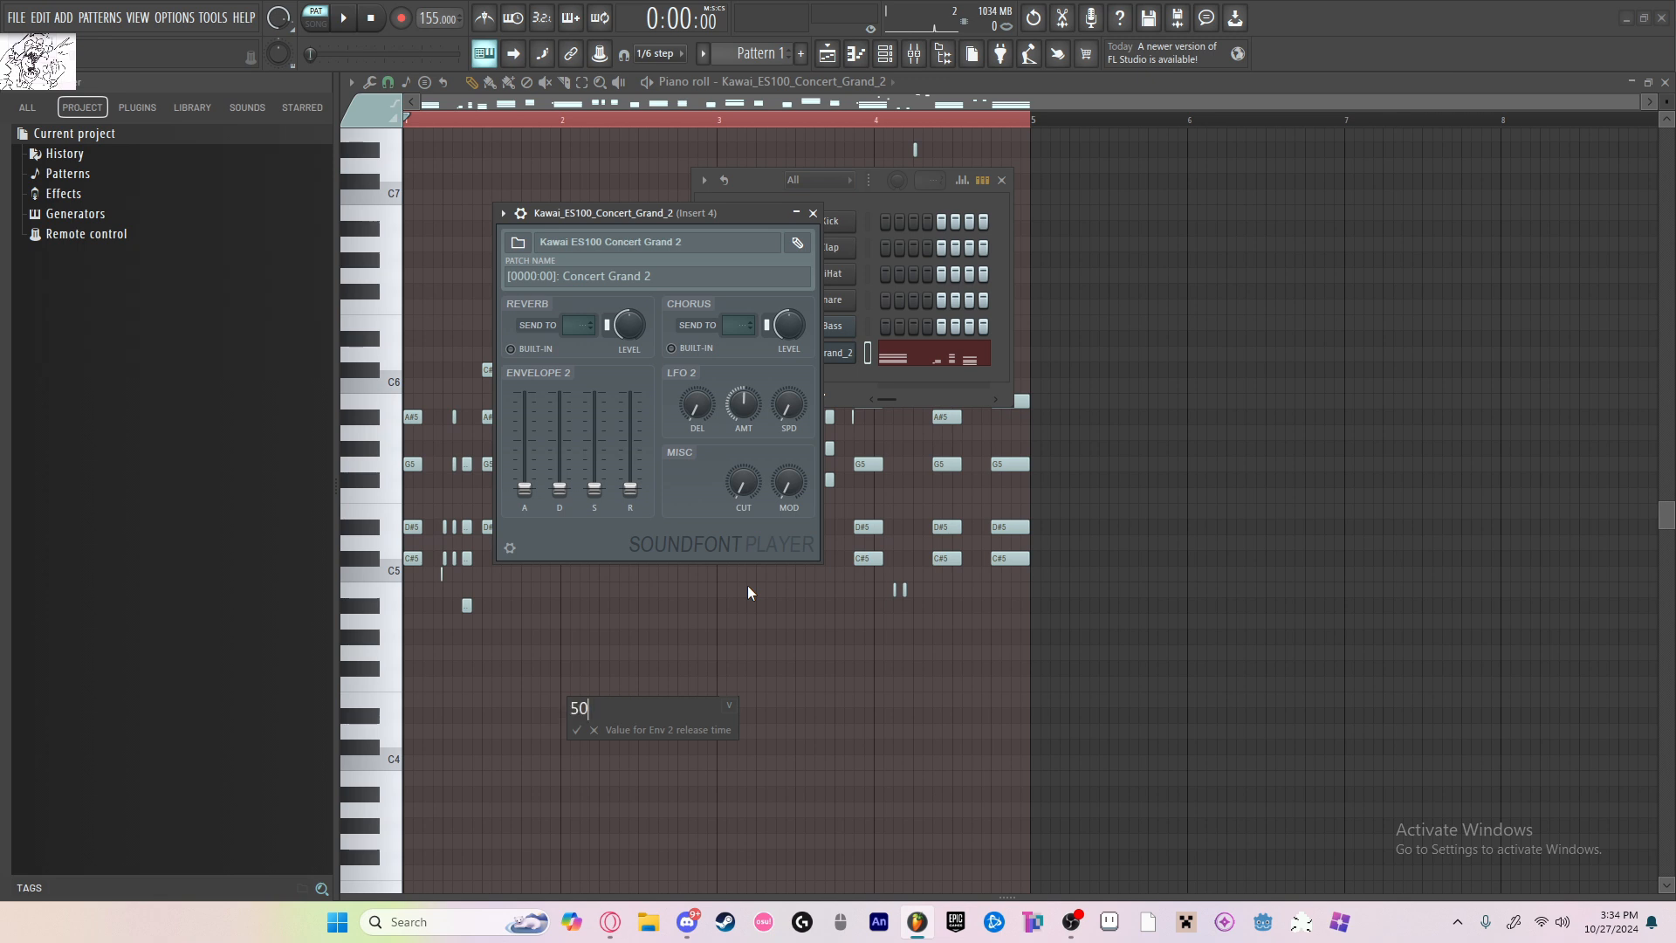
pyautogui.press('Return')
pyautogui.click(813, 213)
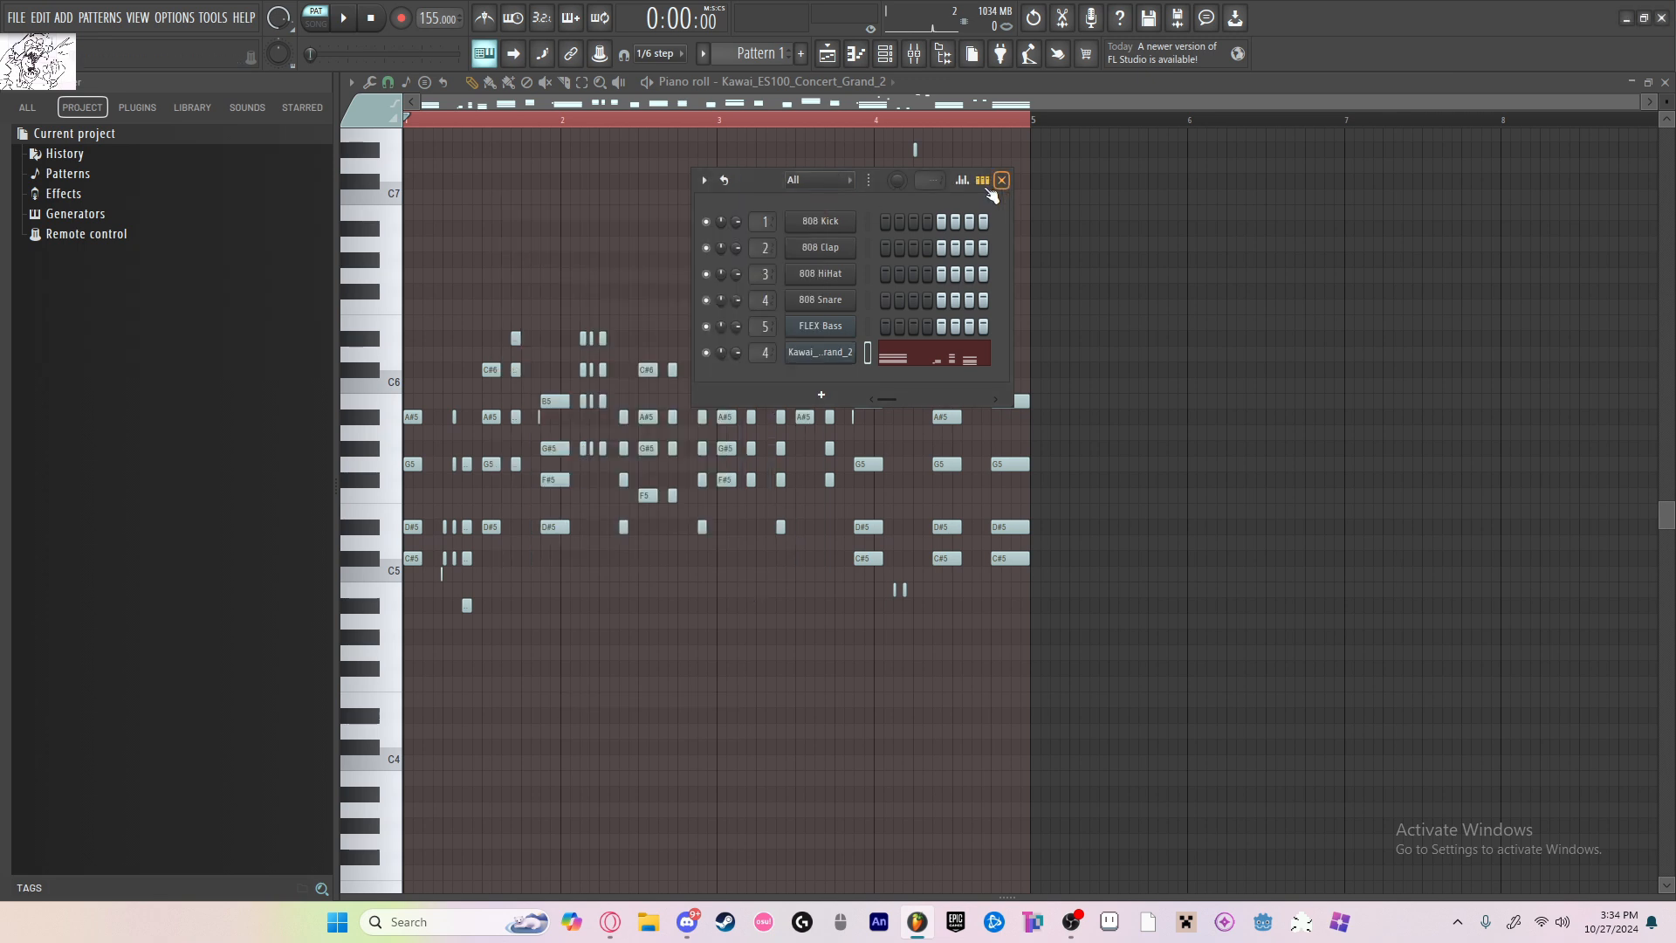
# Step: Play the pattern with the piano sound and reopen the Kawai ES100 channel with its detailed settings
pyautogui.click(345, 19)
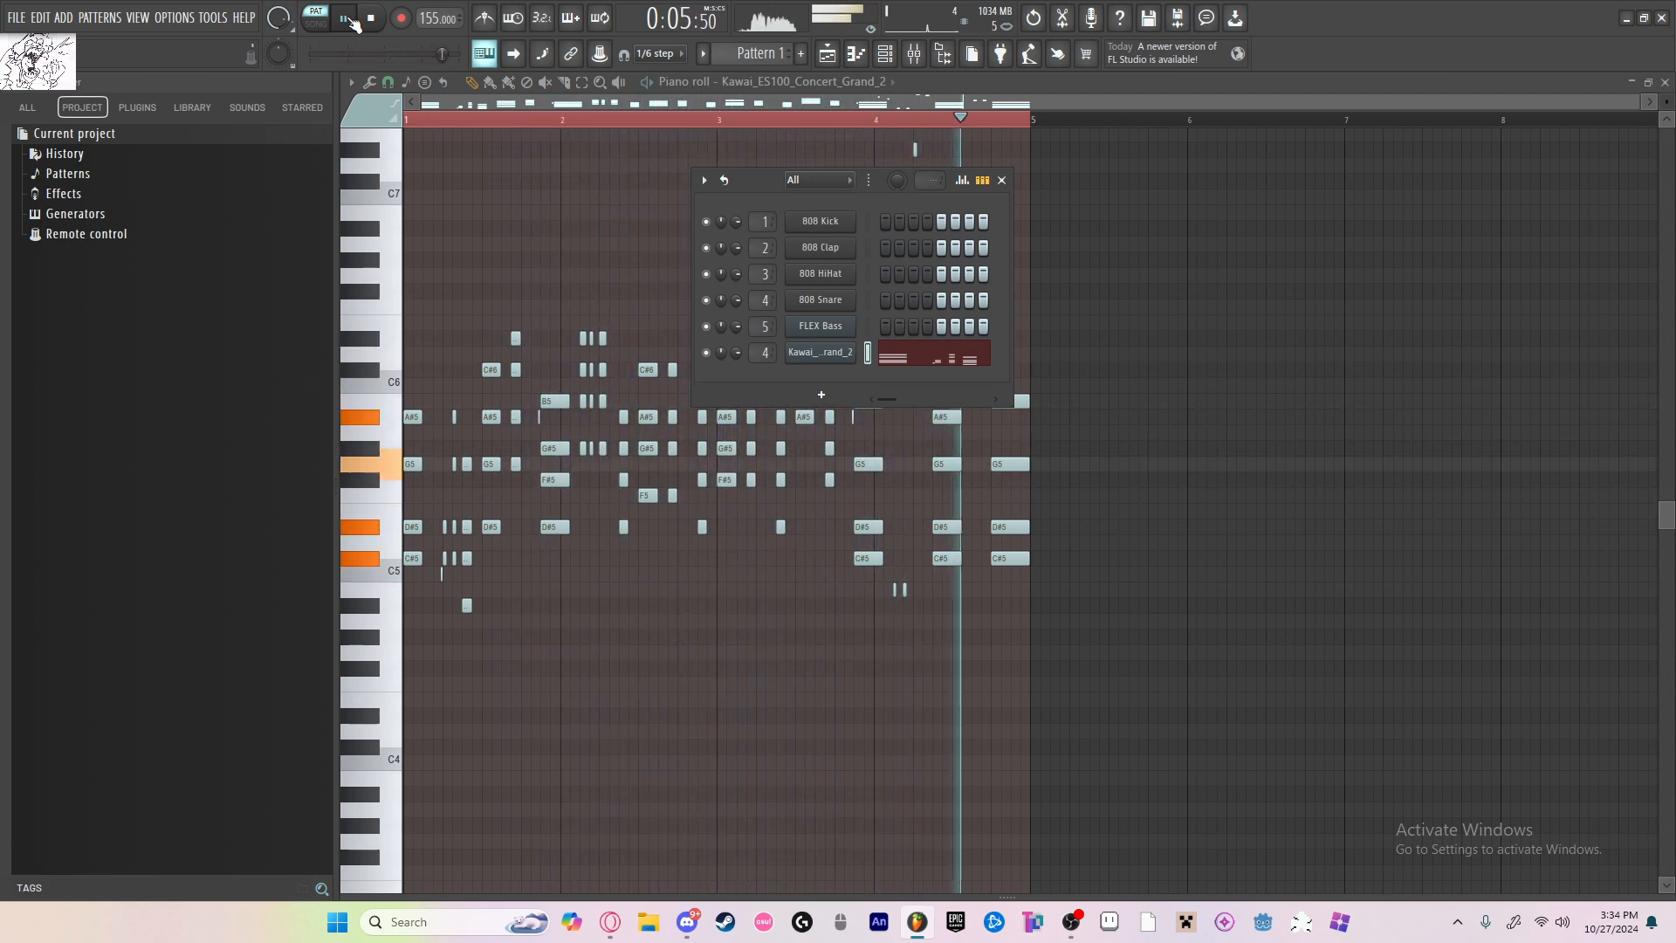
pyautogui.press('space')
pyautogui.click(820, 352)
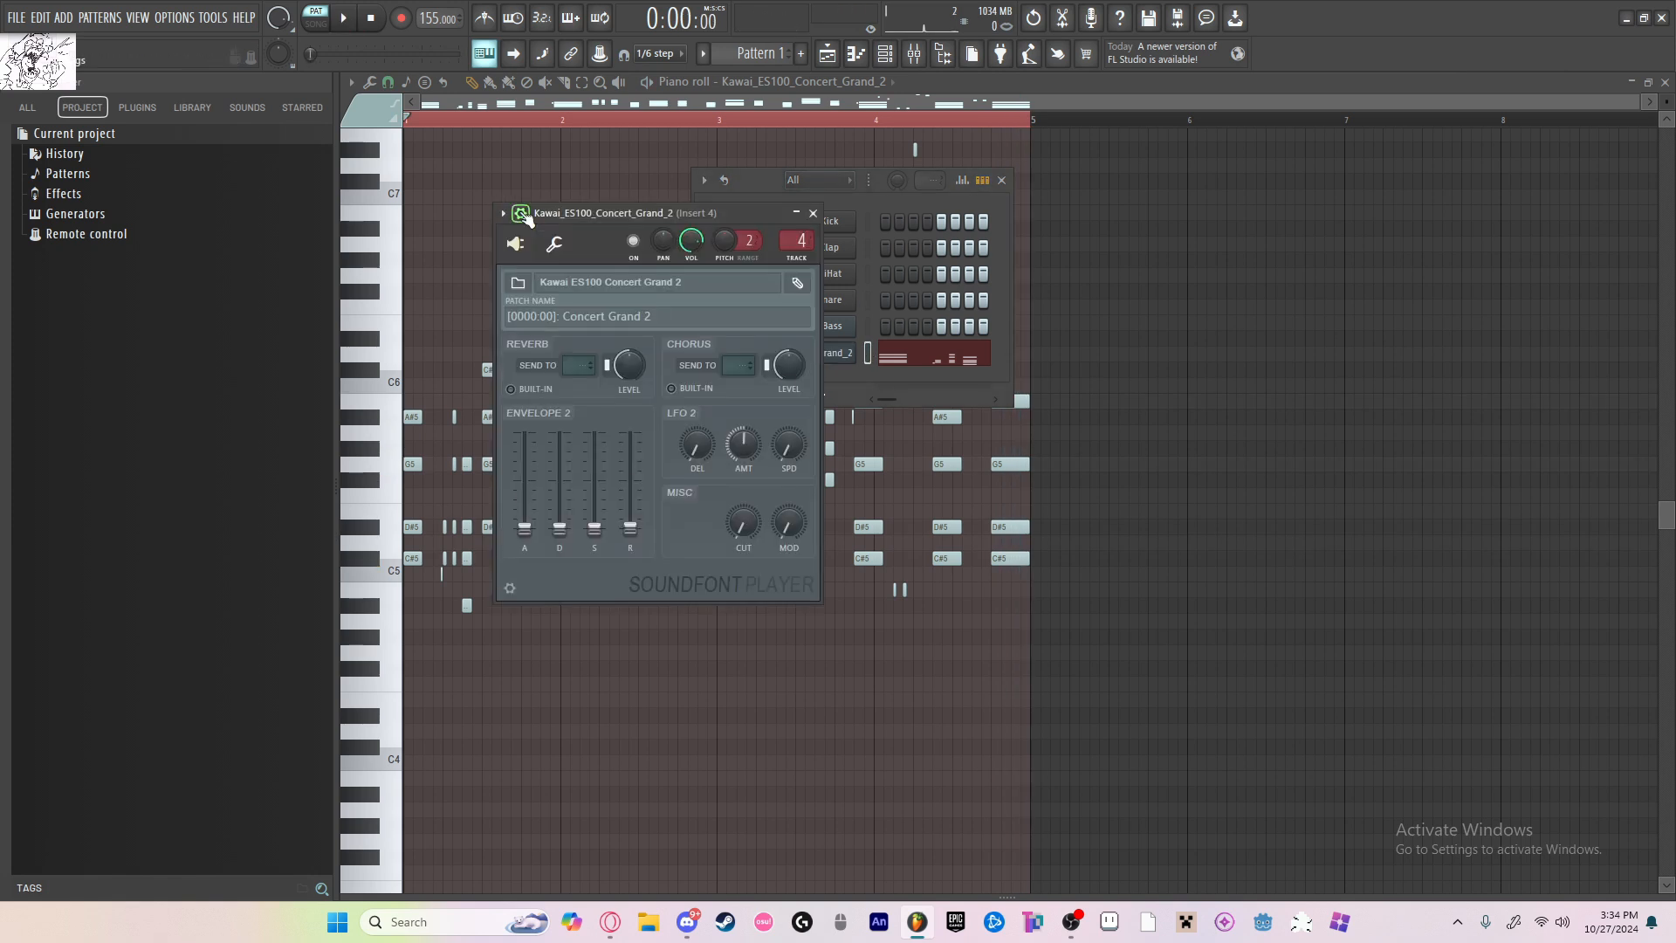
# Step: Play the piano pattern and set the Envelope 2 release time of the Kawai ES100 Concert Grand 2 channel to 1
pyautogui.press('space')
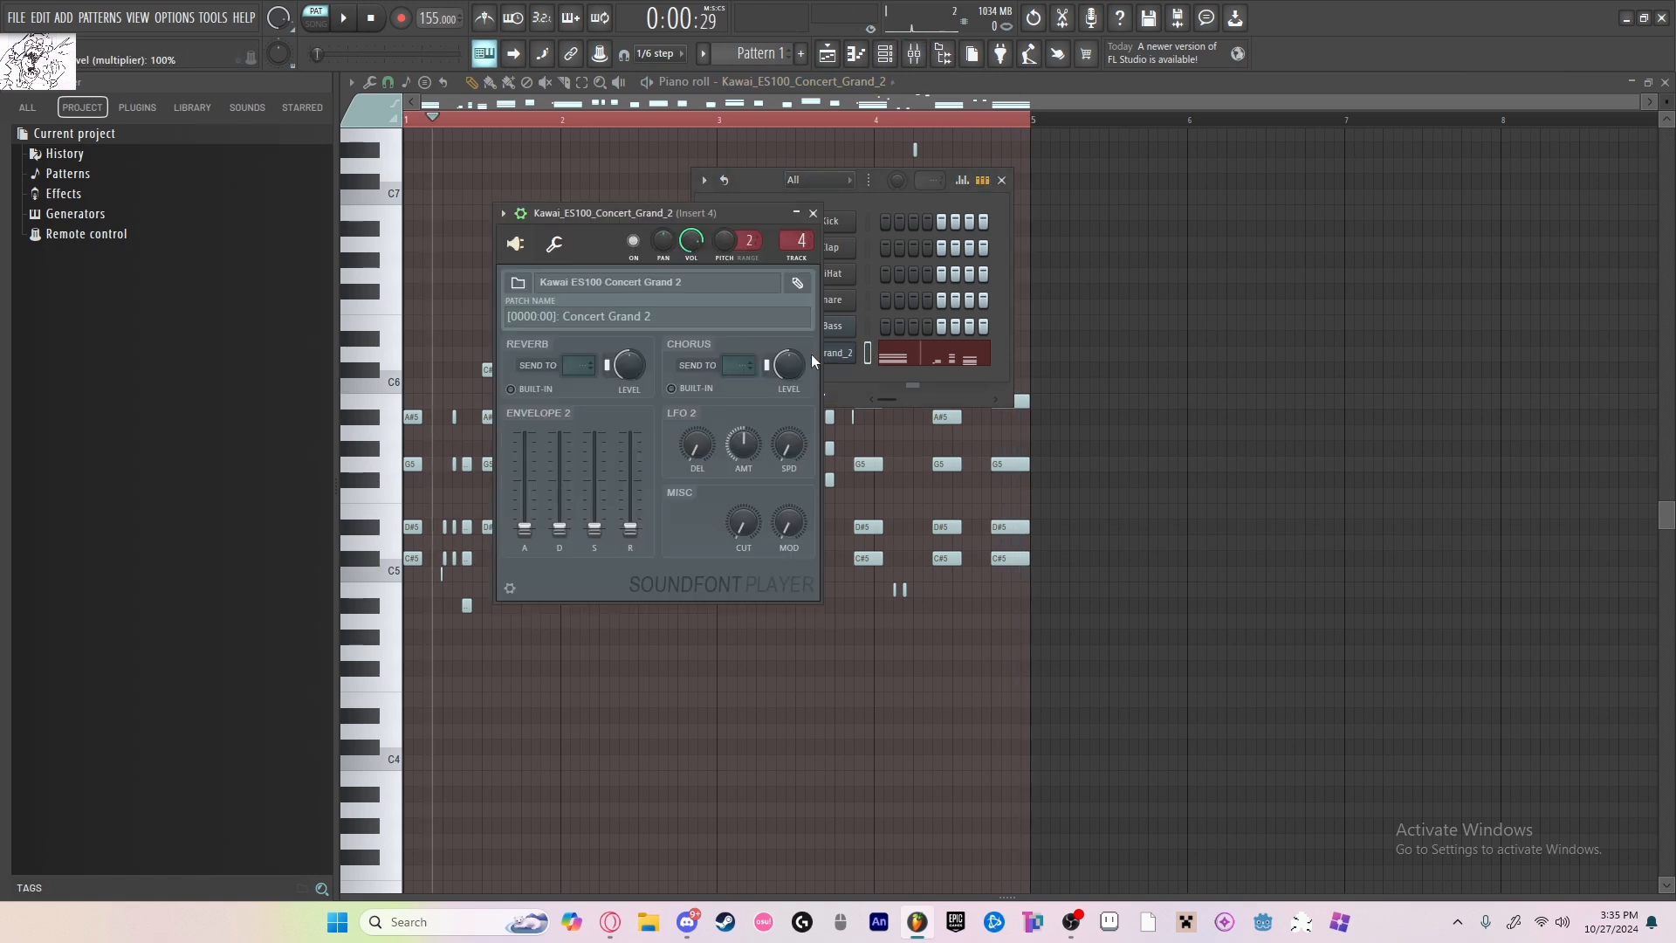
pyautogui.rightClick(629, 529)
pyautogui.click(700, 779)
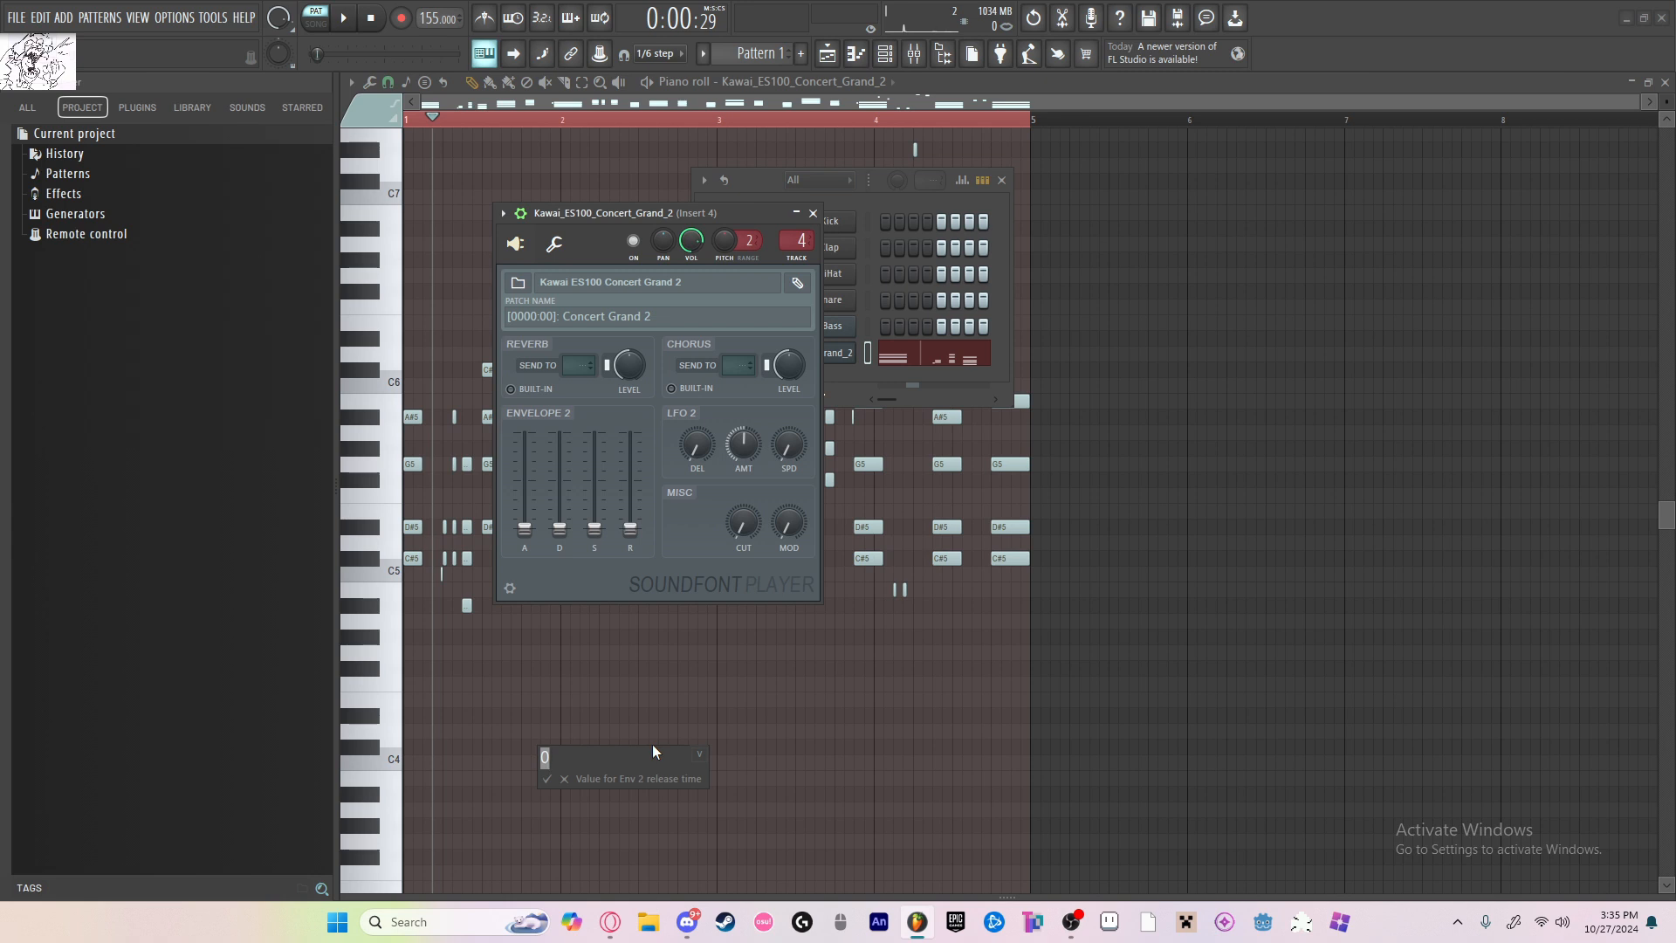
pyautogui.write('1')
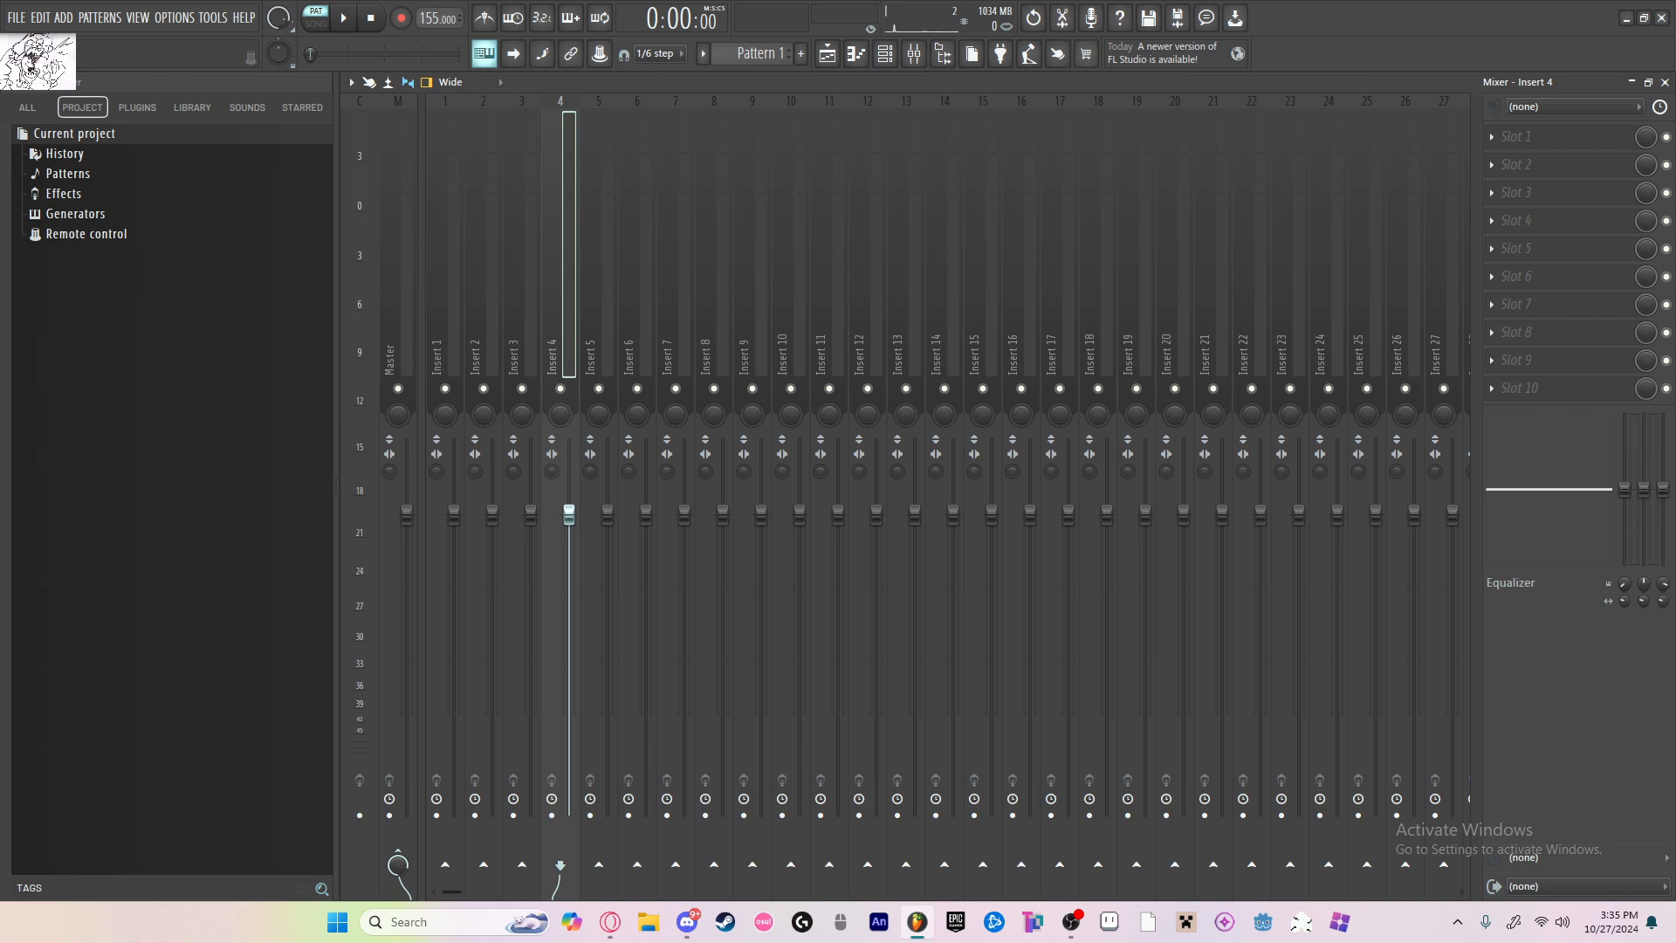
# Step: Load OTT into slot 1 and Fruity Love Philter into slot 2 of mixer insert 4
pyautogui.click(1546, 140)
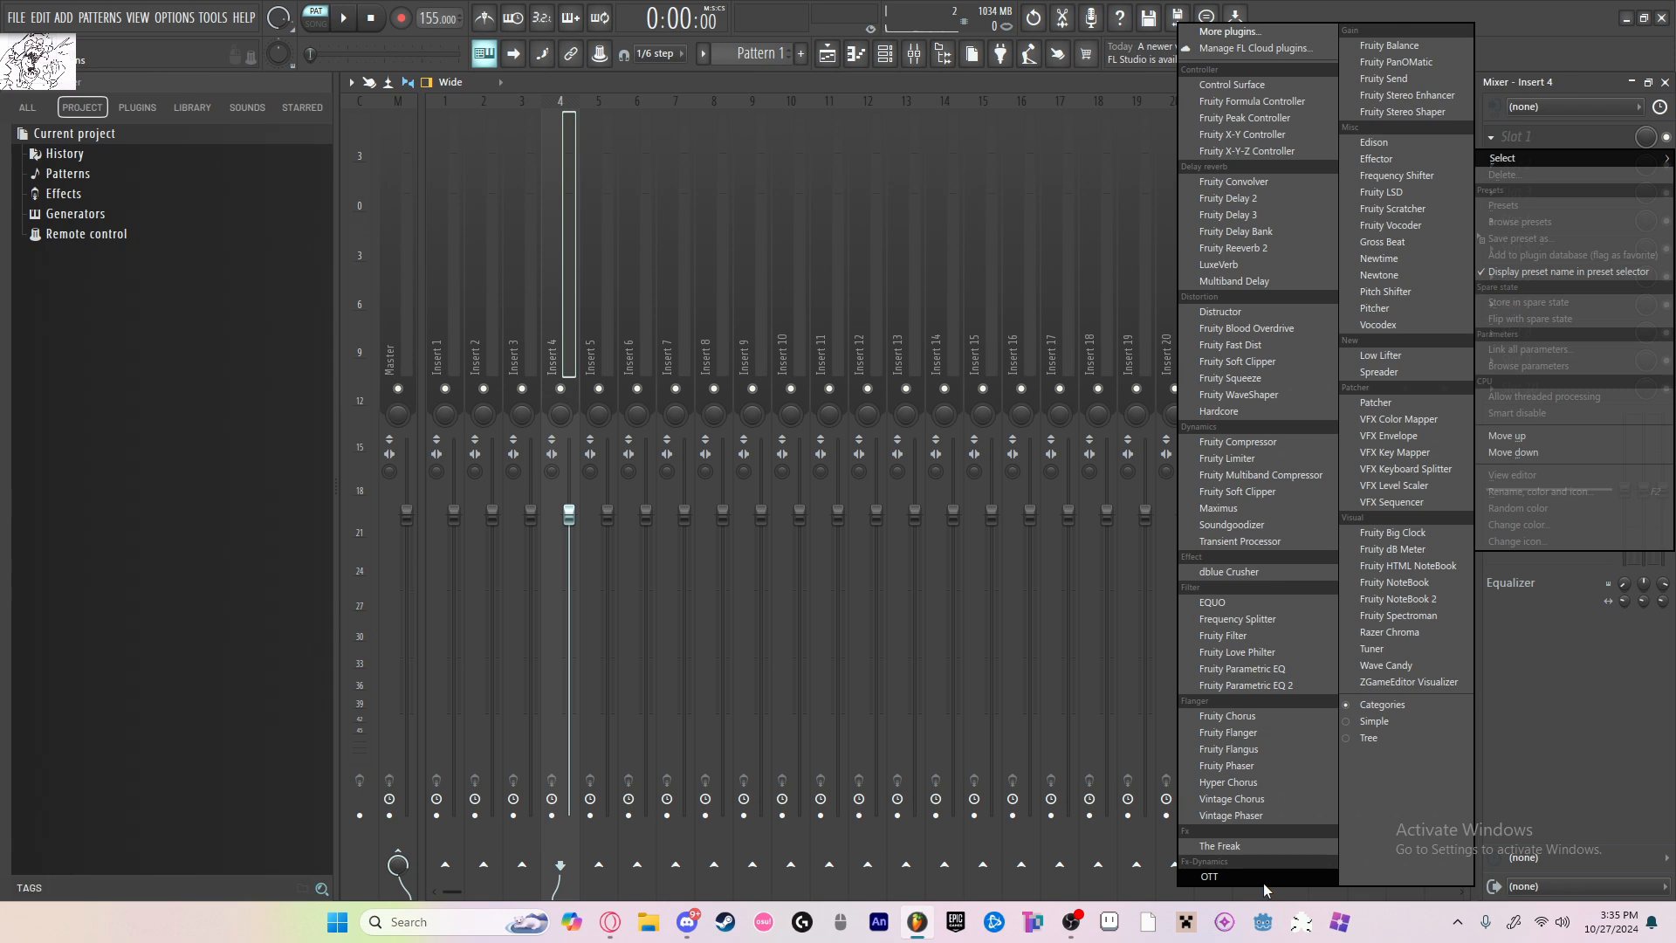
pyautogui.click(1265, 877)
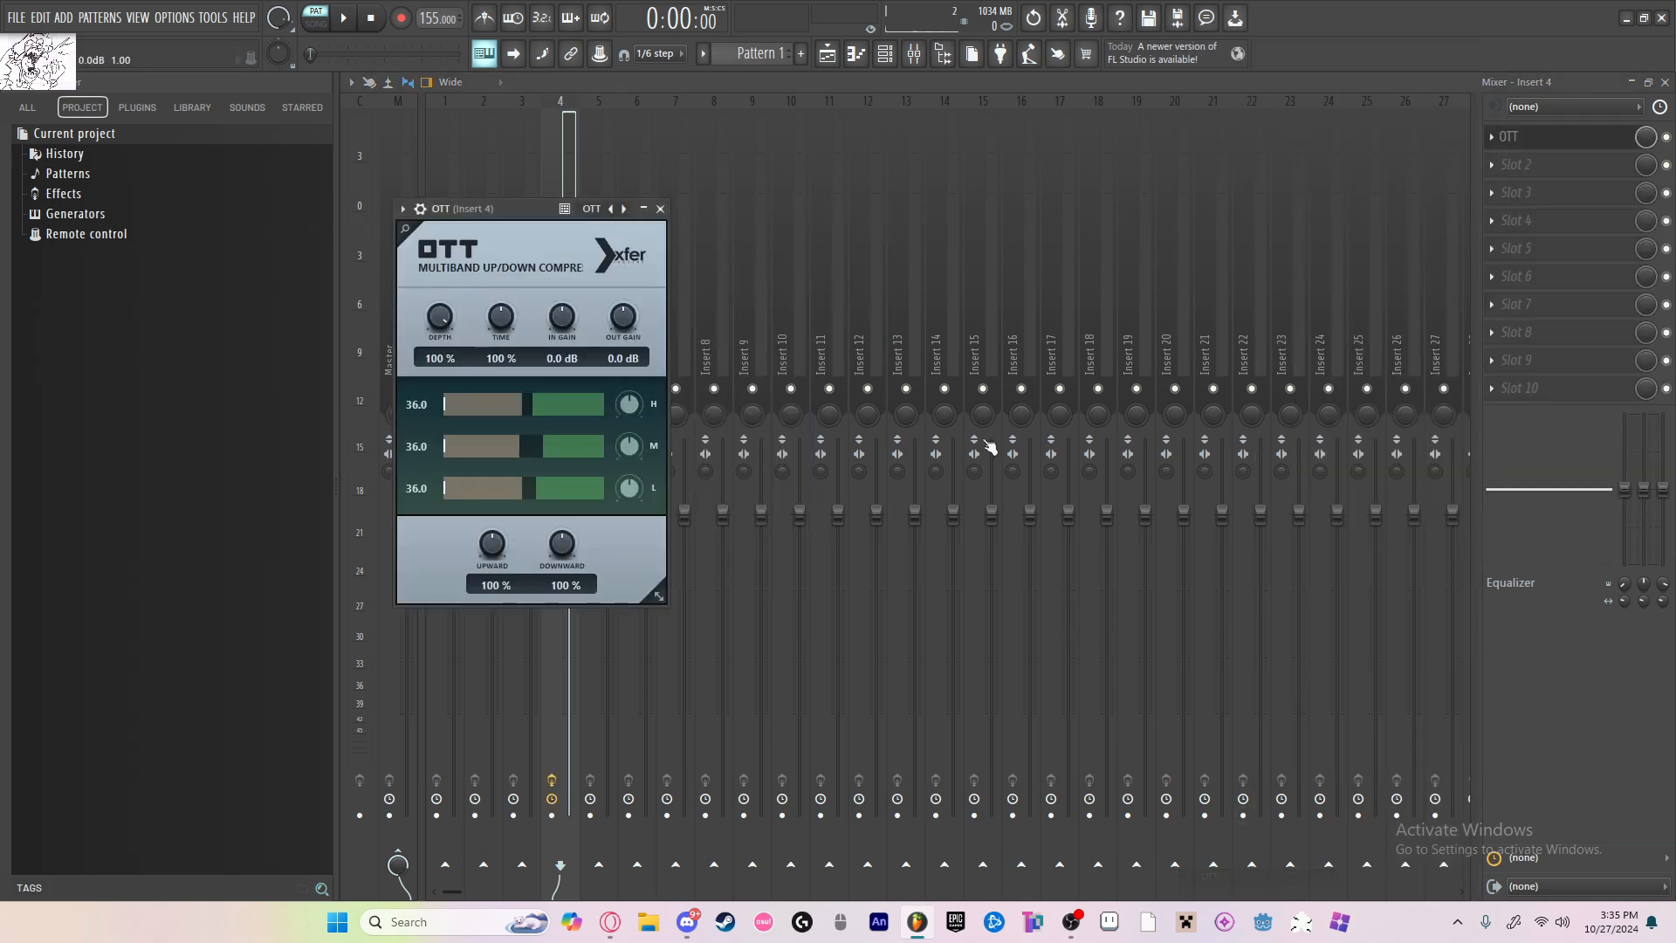
pyautogui.click(1537, 164)
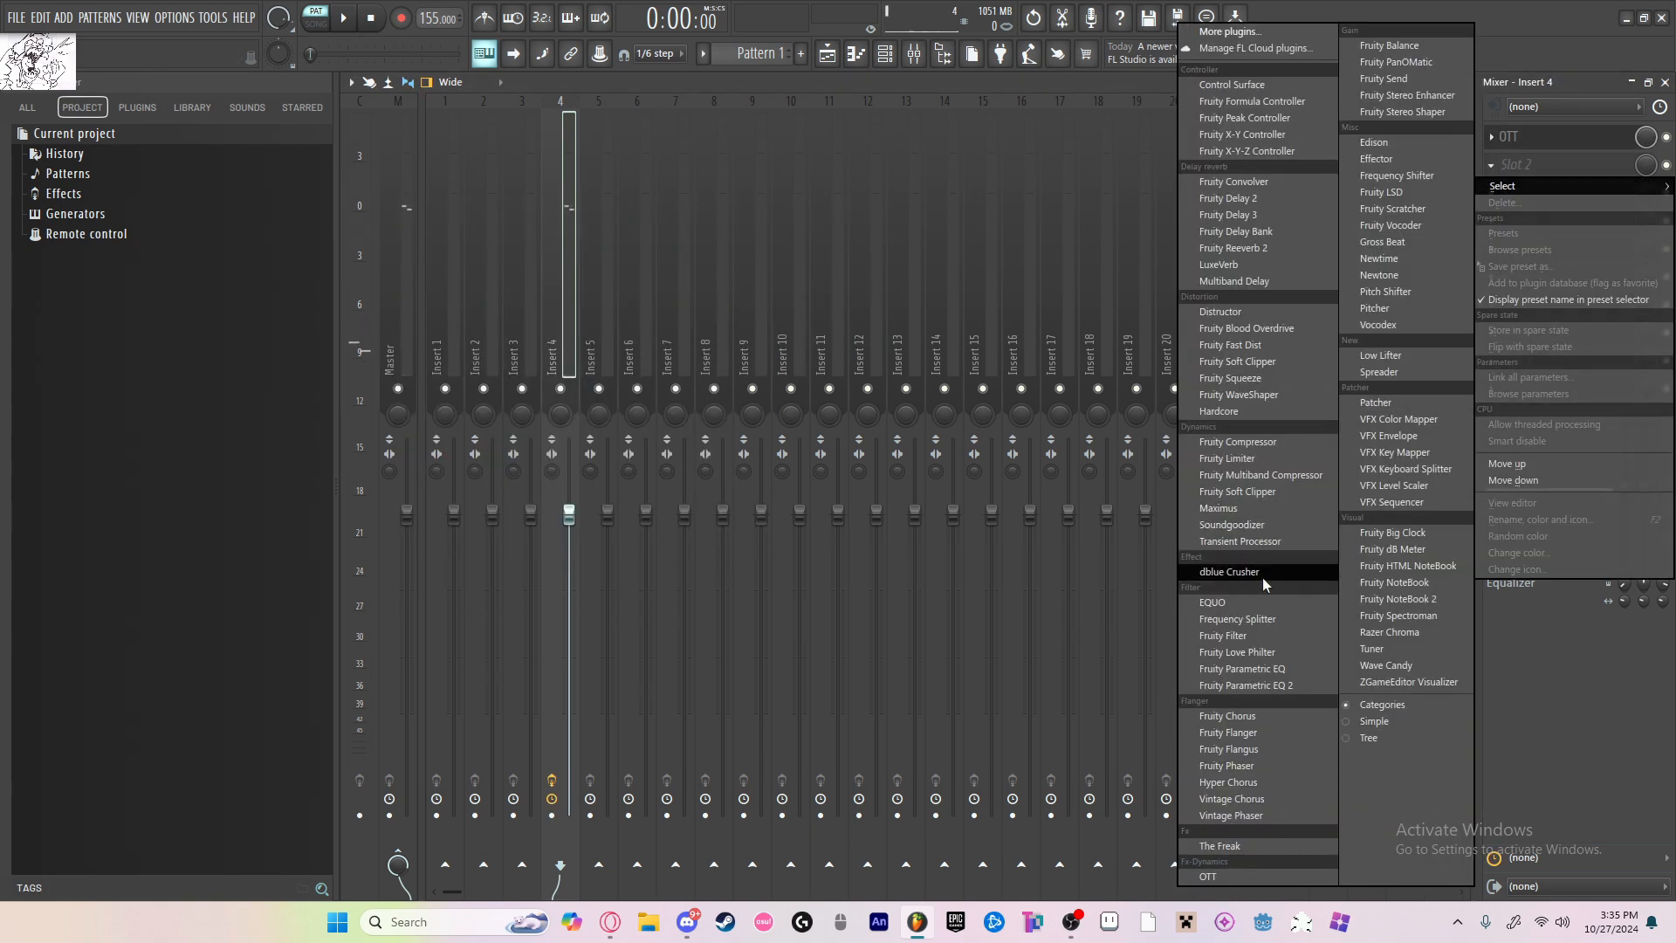
pyautogui.click(1280, 652)
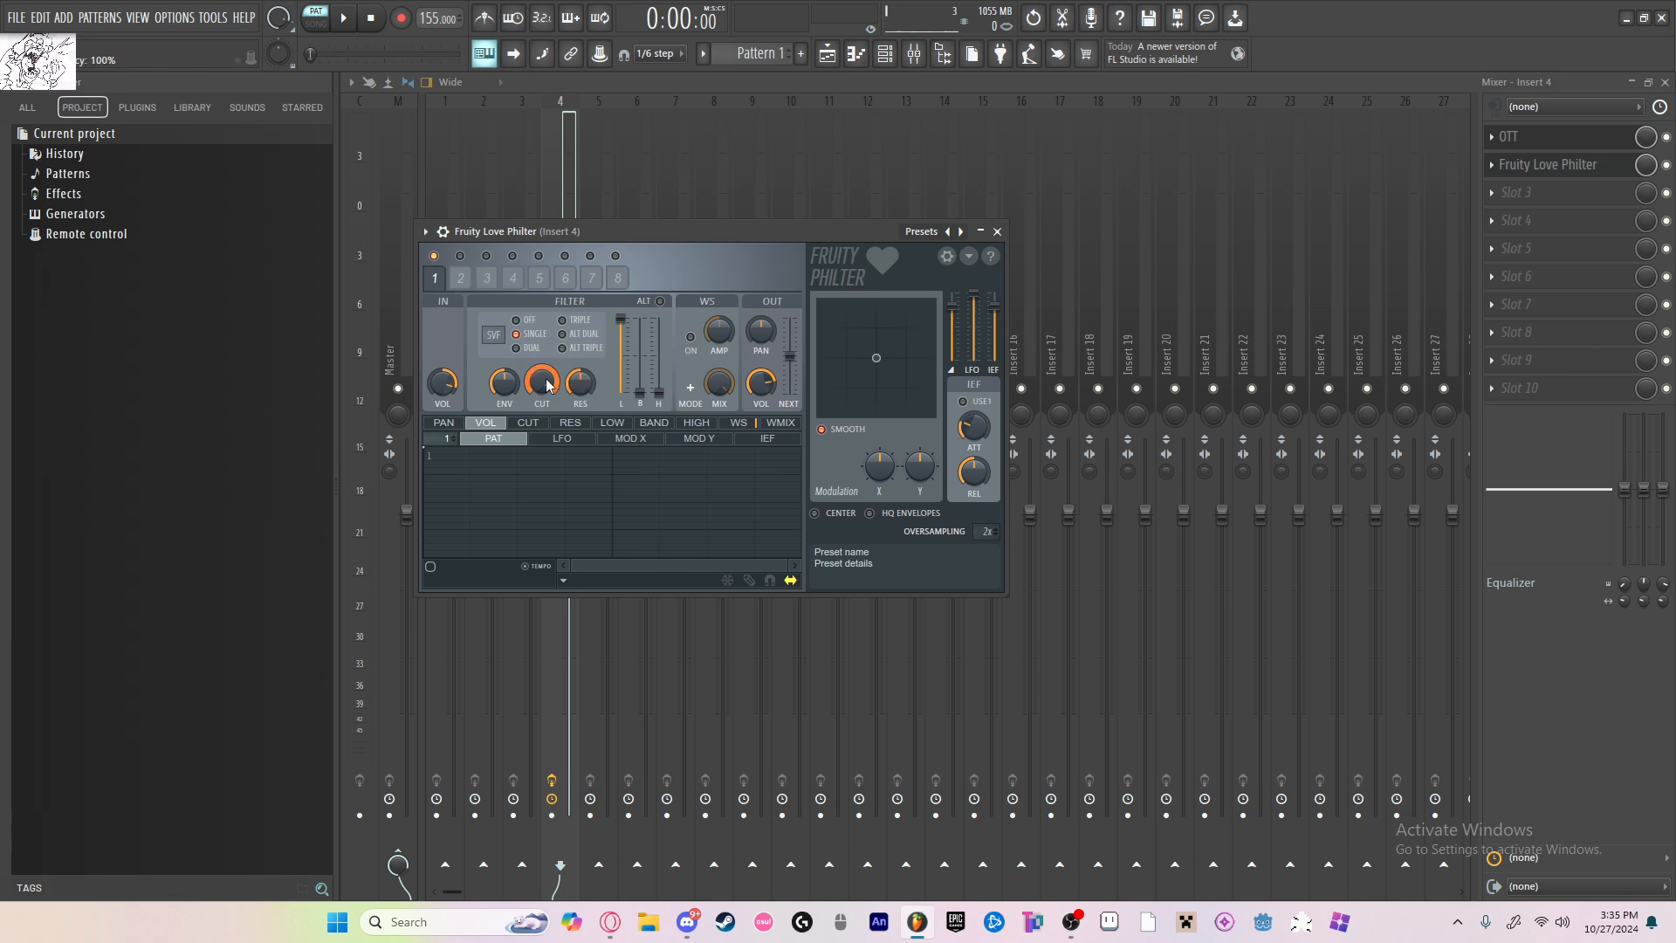
# Step: Set the Fruity Love Philter's filter bandwidth to 23% while playing the pattern, and close the plugin
pyautogui.press('space')
pyautogui.moveTo(547, 385)
pyautogui.mouseDown()
pyautogui.moveTo(546, 498)
pyautogui.moveTo(547, 385)
pyautogui.mouseUp()
pyautogui.press('space')
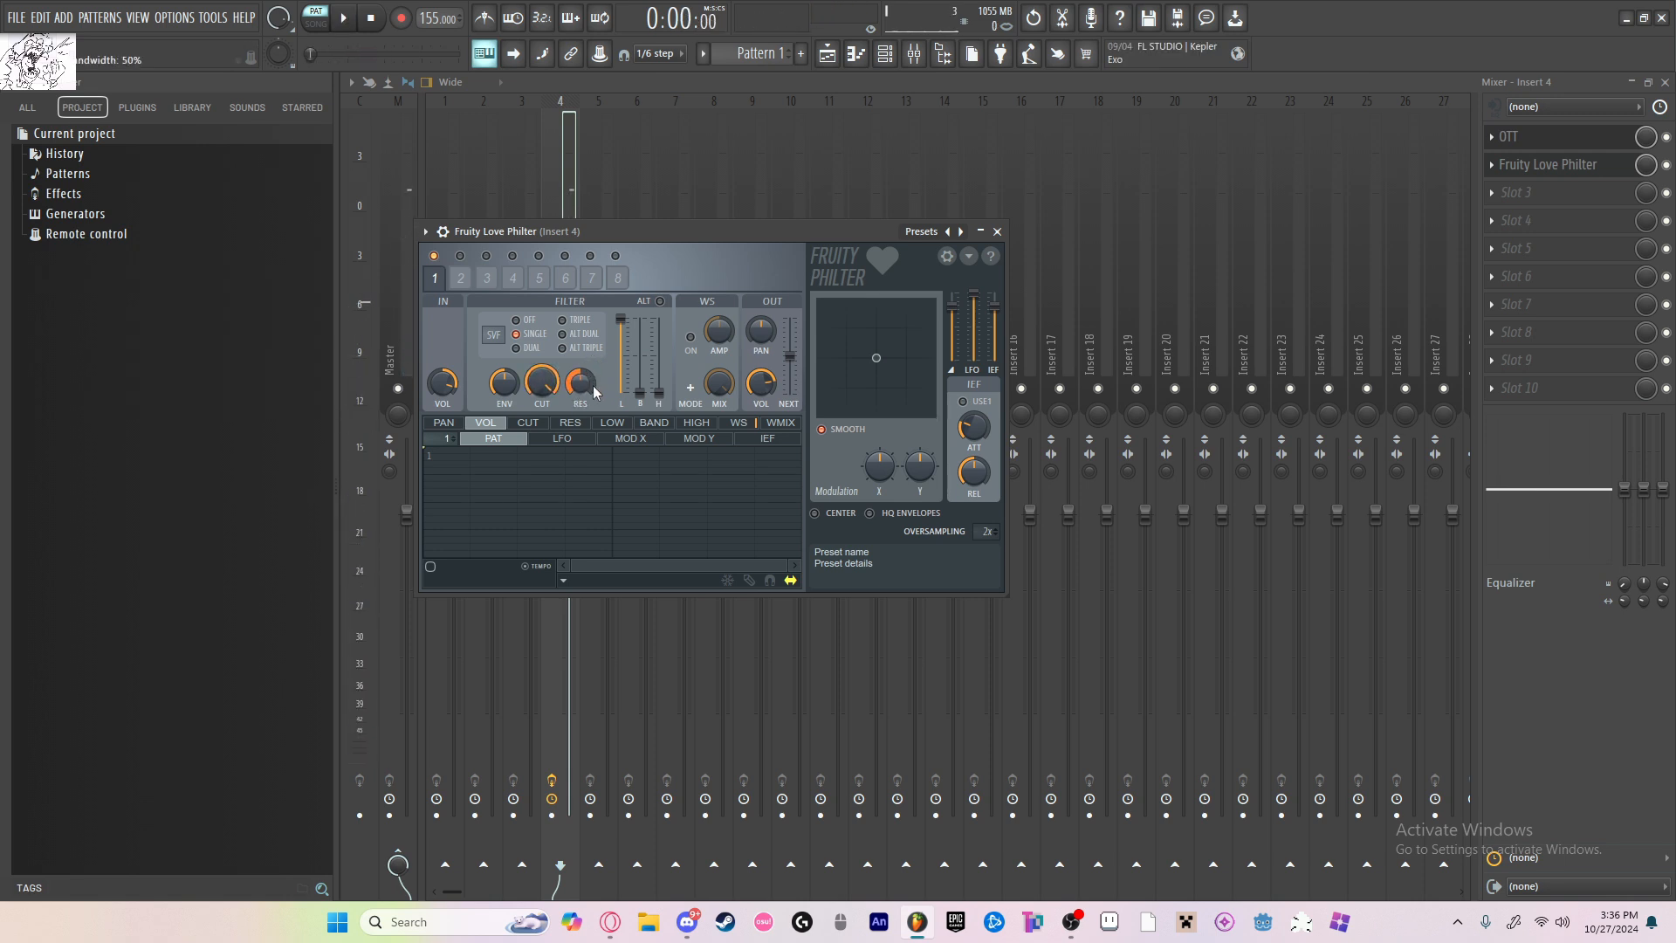
pyautogui.press('space')
pyautogui.press('space')
pyautogui.press('space')
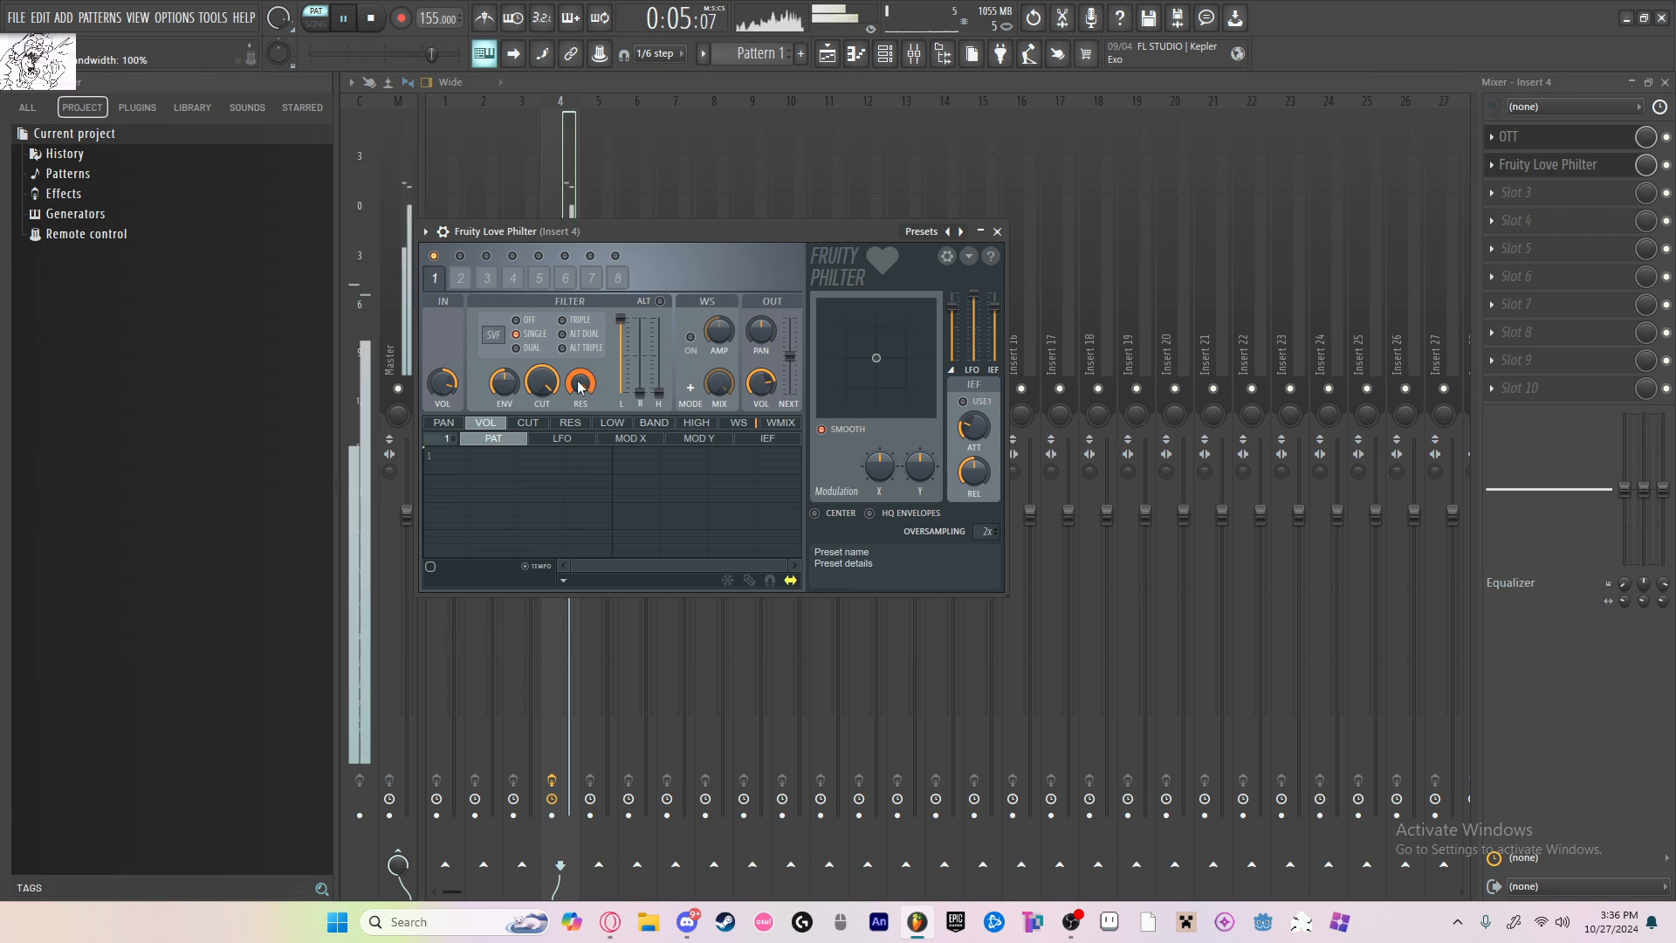
pyautogui.moveTo(581, 382); pyautogui.dragTo(580, 452)
pyautogui.moveTo(589, 381); pyautogui.dragTo(589, 373)
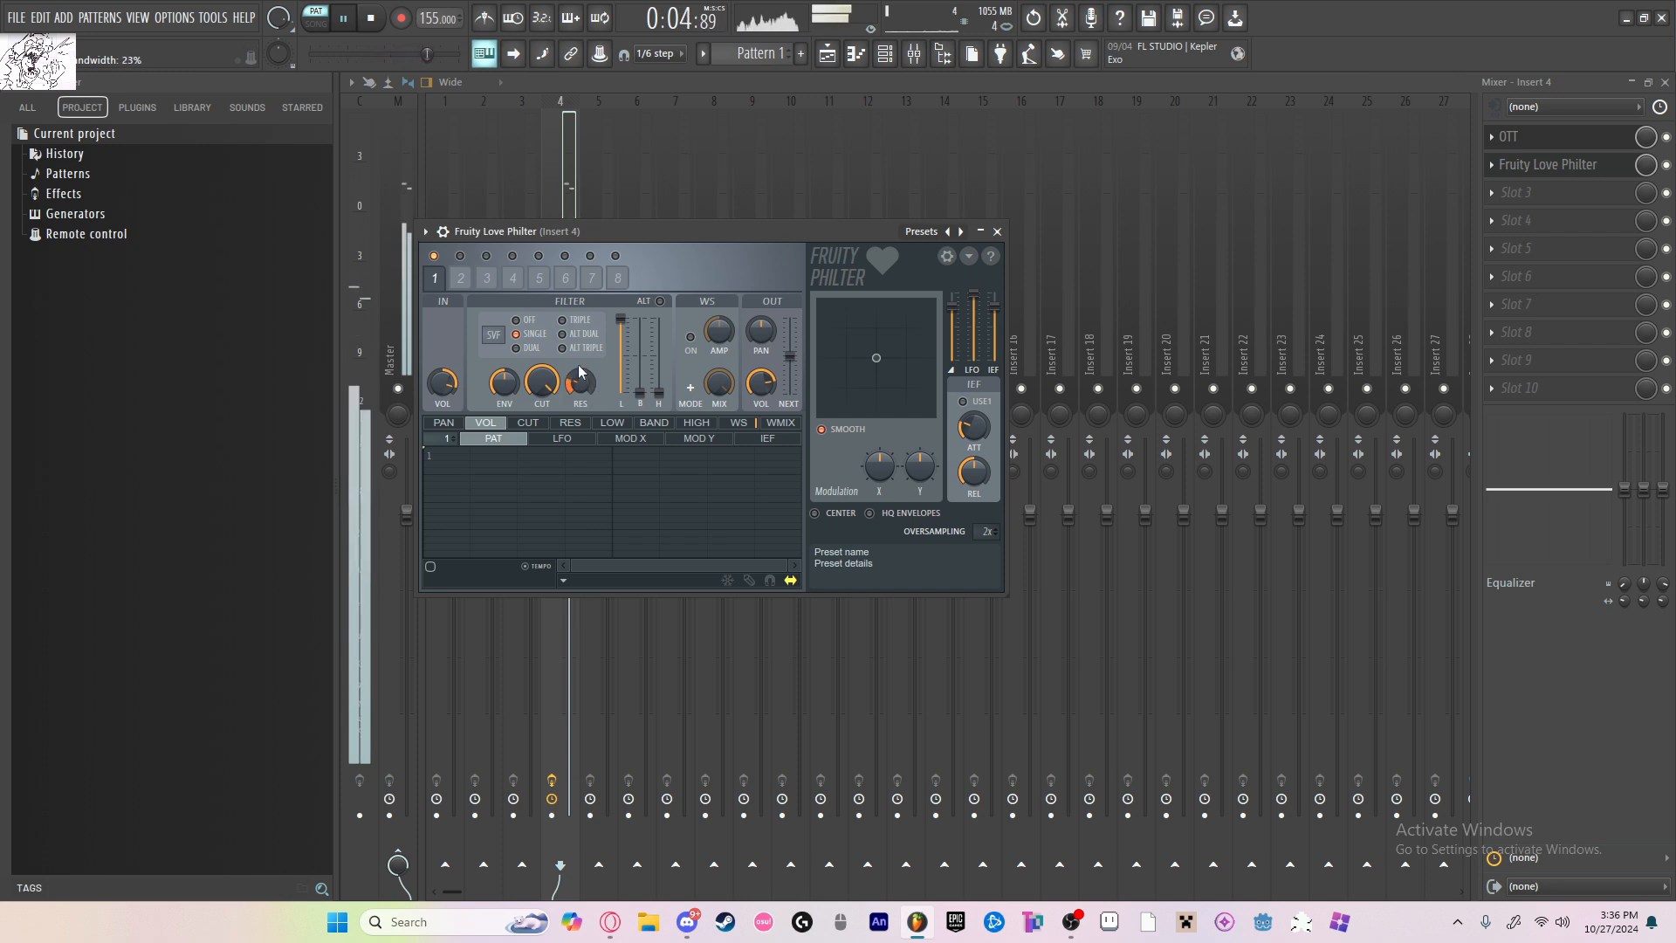
pyautogui.click(997, 231)
pyautogui.press('space')
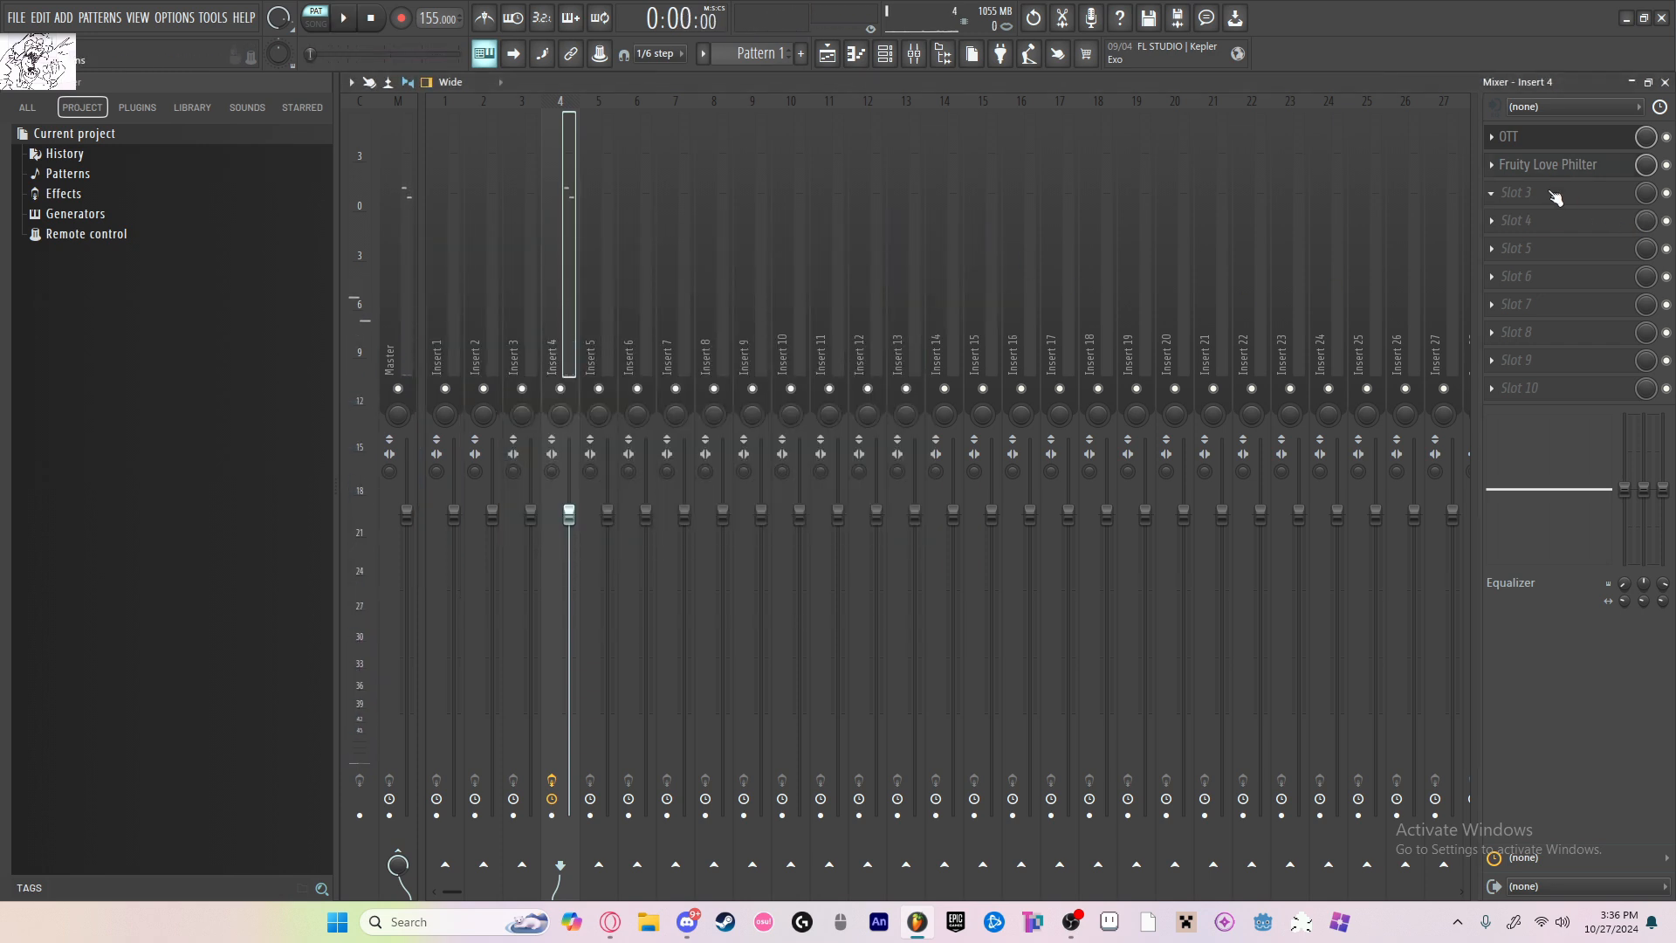
# Step: Load Fruity Parametric EQ 2 into slot 3 of mixer insert 4
pyautogui.click(1543, 189)
pyautogui.click(1556, 742)
pyautogui.click(1527, 203)
pyautogui.click(1402, 632)
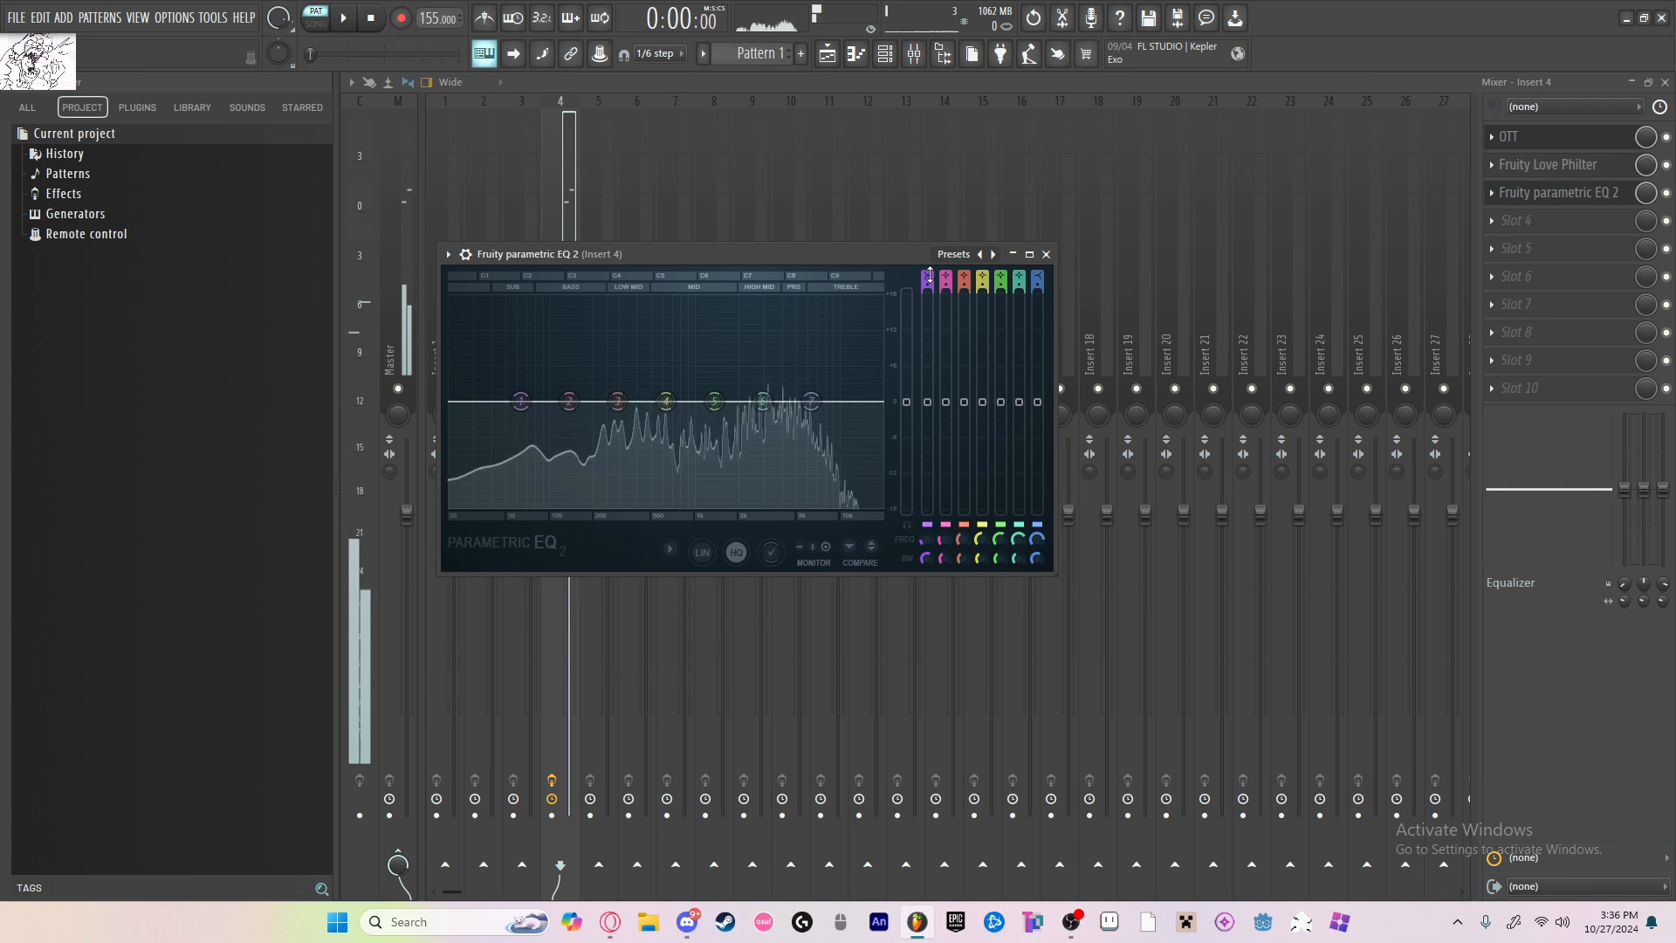
# Step: Make band 1 of the piano's EQ a high-pass with a slightly higher cutoff, lower band 6 slightly, and close the plugin
pyautogui.moveTo(928, 276)
pyautogui.mouseDown()
pyautogui.moveTo(927, 290)
pyautogui.moveTo(927, 269)
pyautogui.mouseUp()
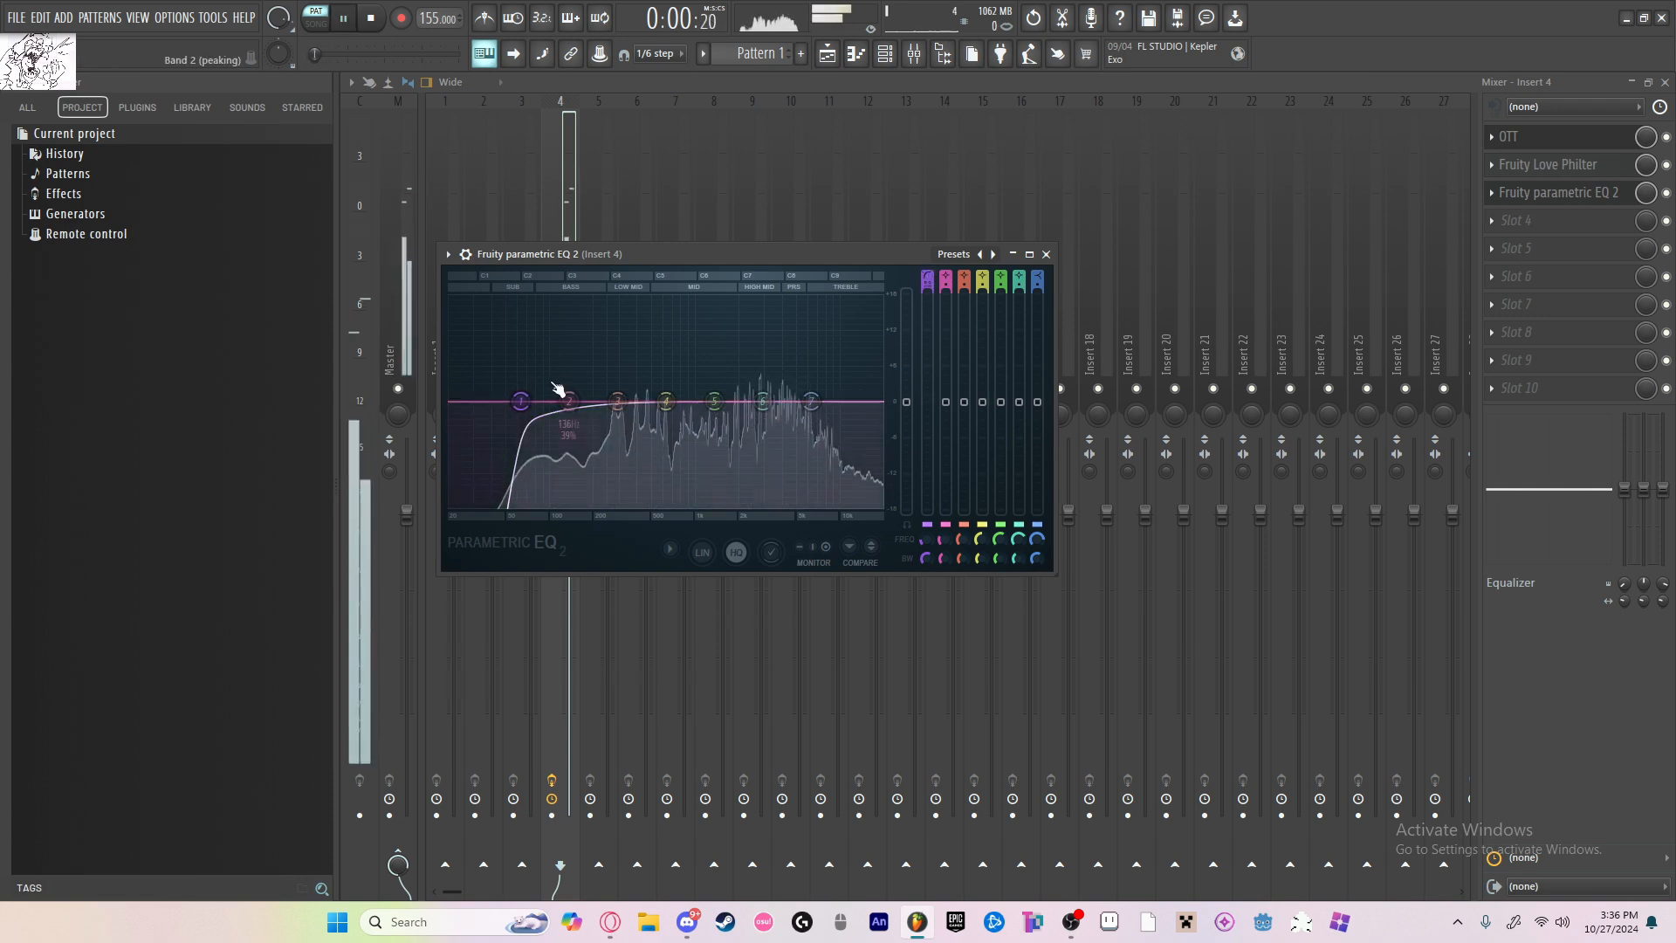
pyautogui.moveTo(521, 401); pyautogui.dragTo(542, 401)
pyautogui.moveTo(764, 401); pyautogui.dragTo(764, 407)
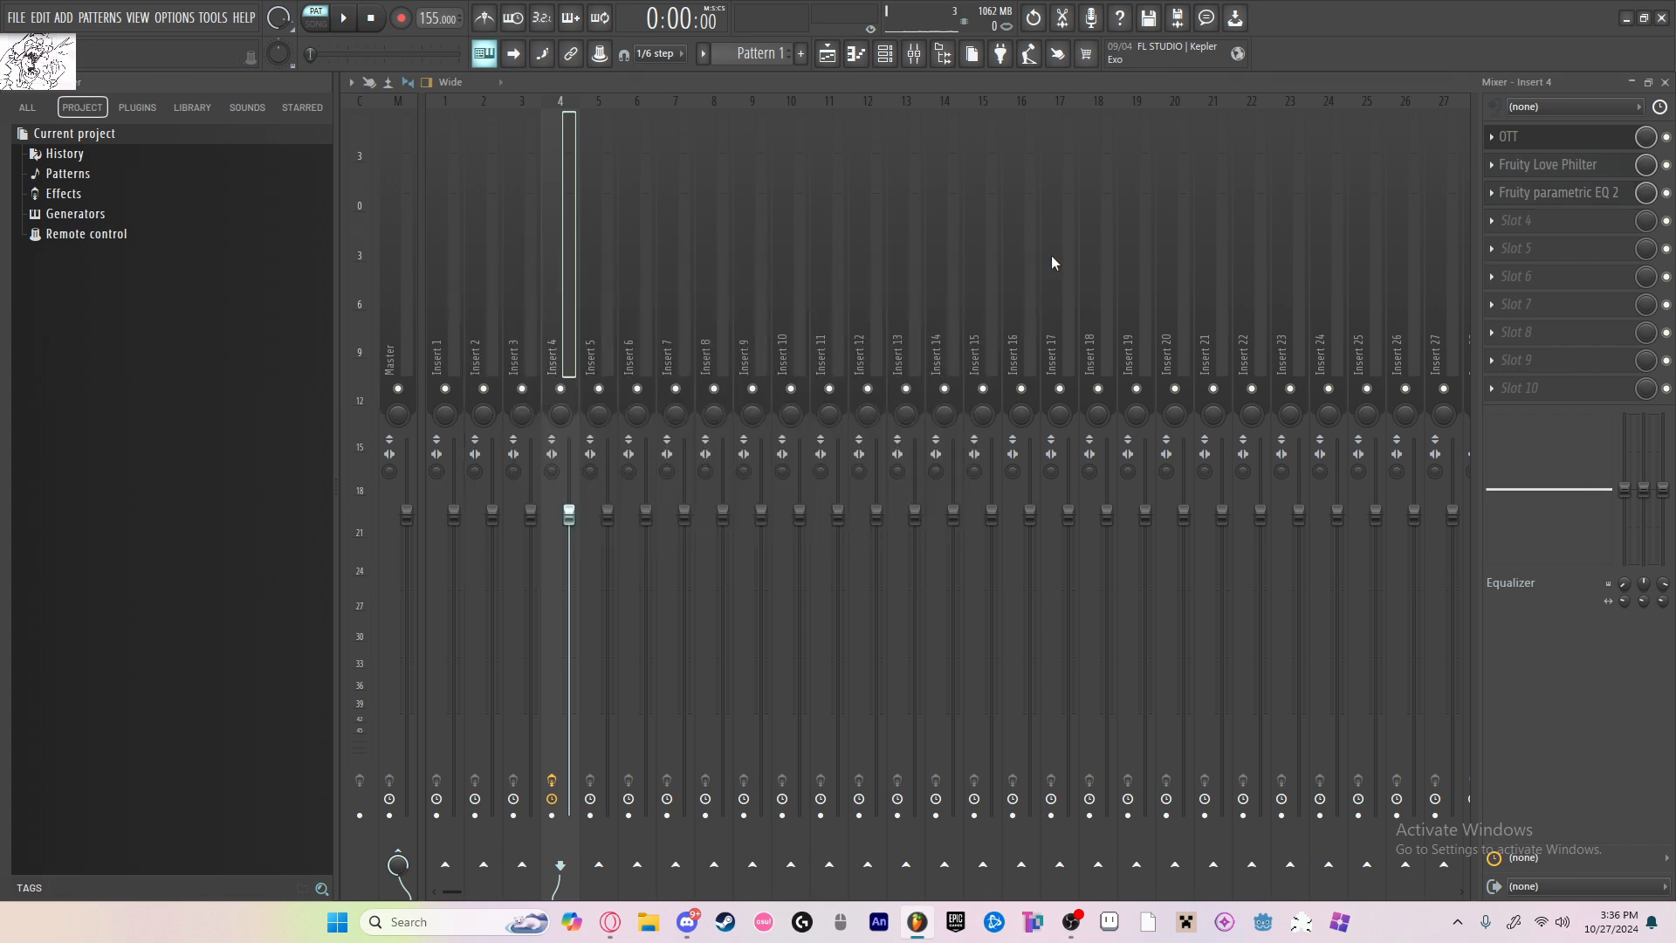
pyautogui.click(1046, 254)
# Step: Line up two Pattern 1 clips back to back on playlist Track 1, remove the stray Track 6 clip, and play in song mode
pyautogui.press('F5')
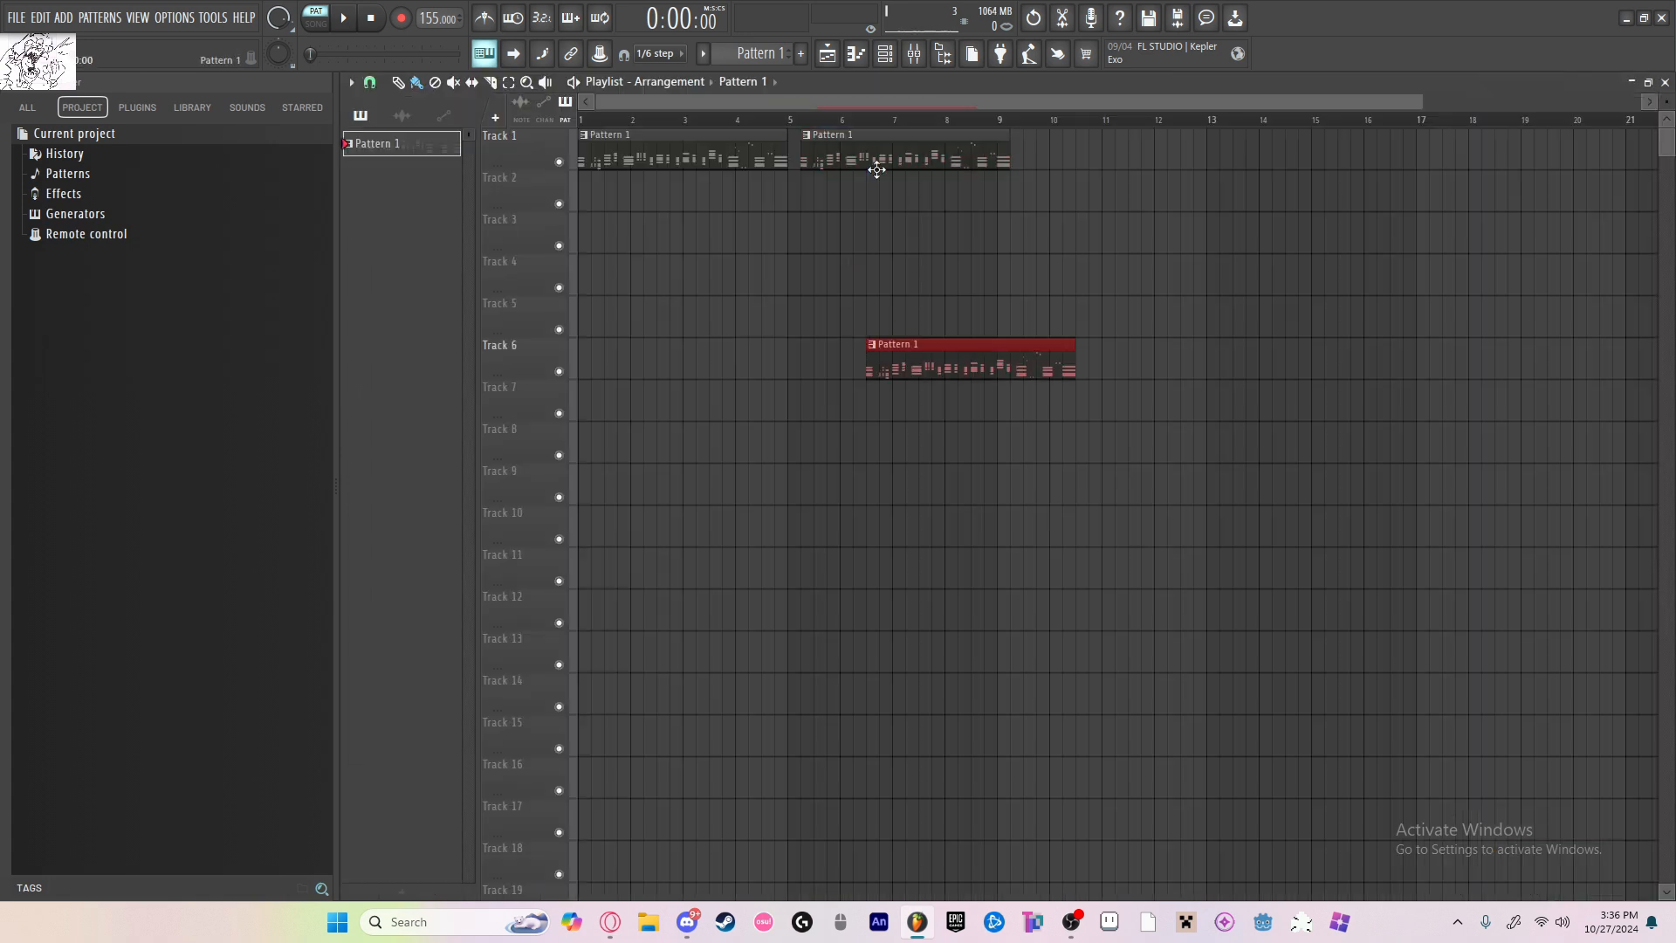
pyautogui.press('Delete')
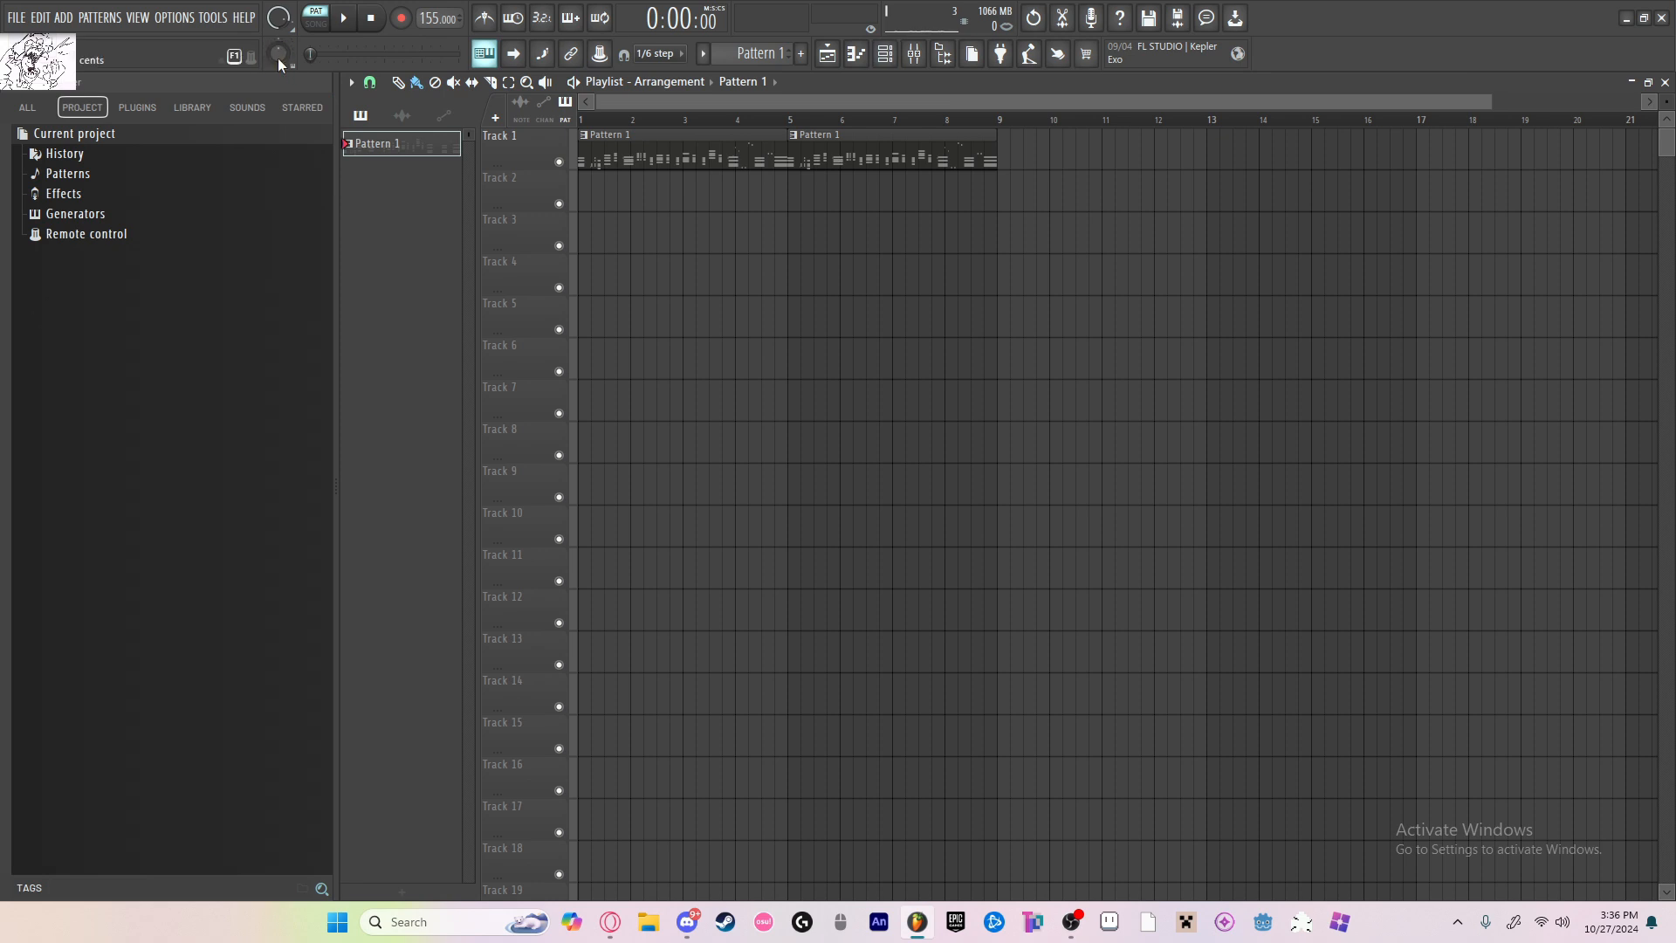
pyautogui.moveTo(278, 54); pyautogui.dragTo(277, 48)
pyautogui.press('l')
pyautogui.press('space')
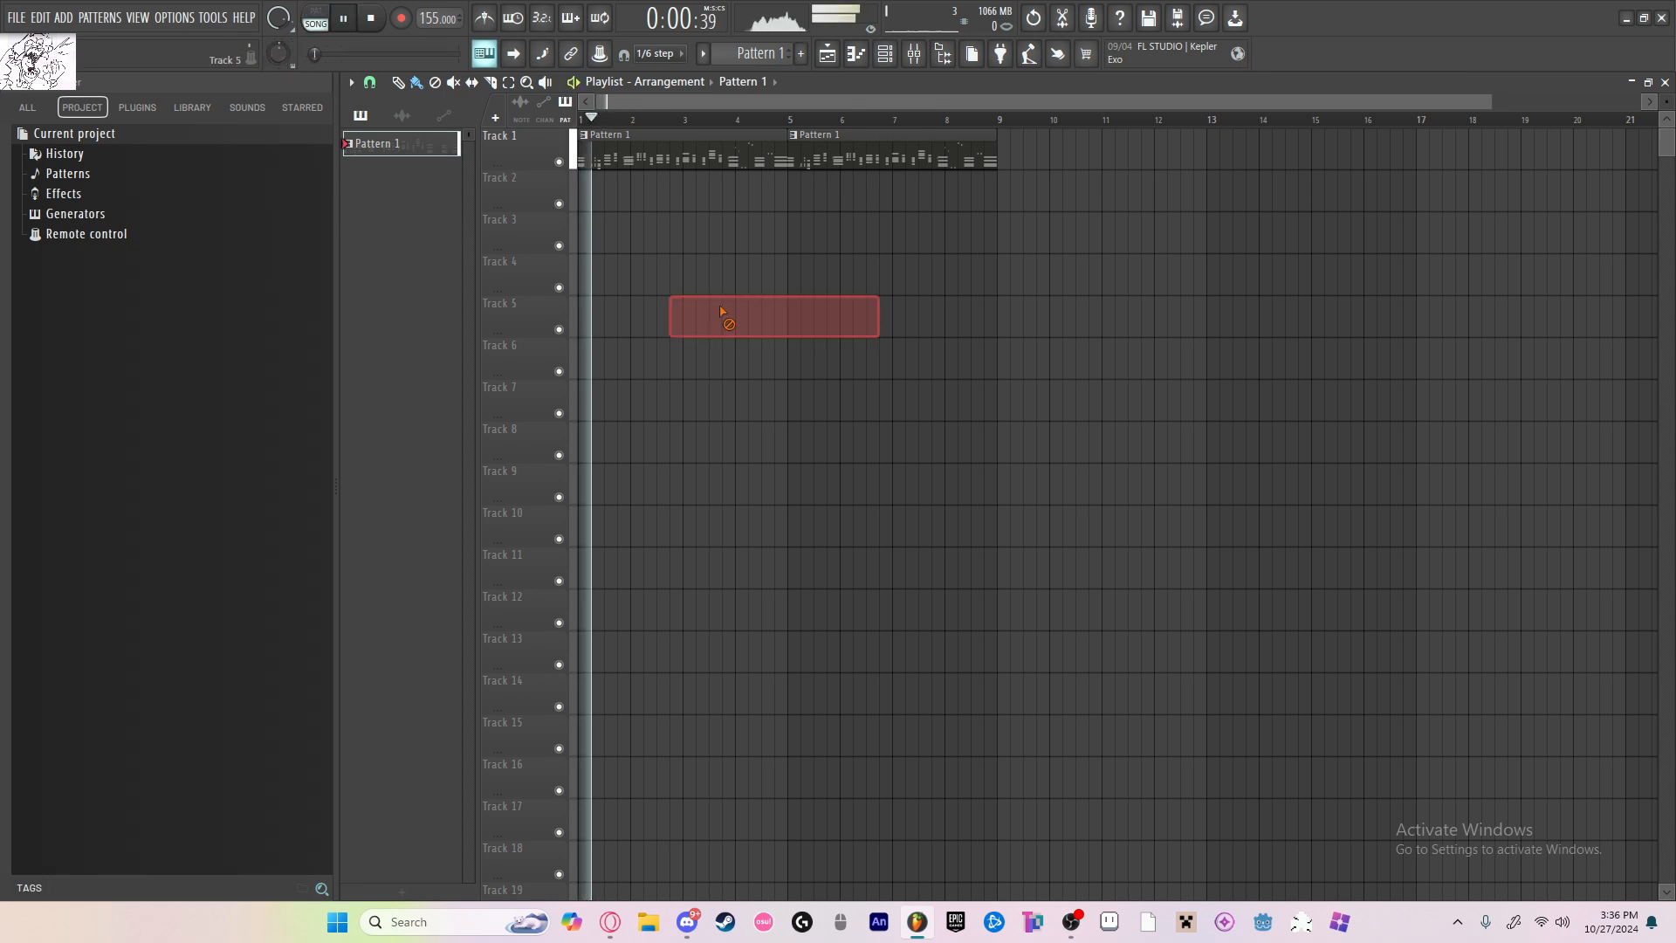
pyautogui.click(355, 22)
# Step: Add a Serum channel with the BA Dark Weight DnB [ASL] preset and route it to mixer insert 9
pyautogui.click(884, 54)
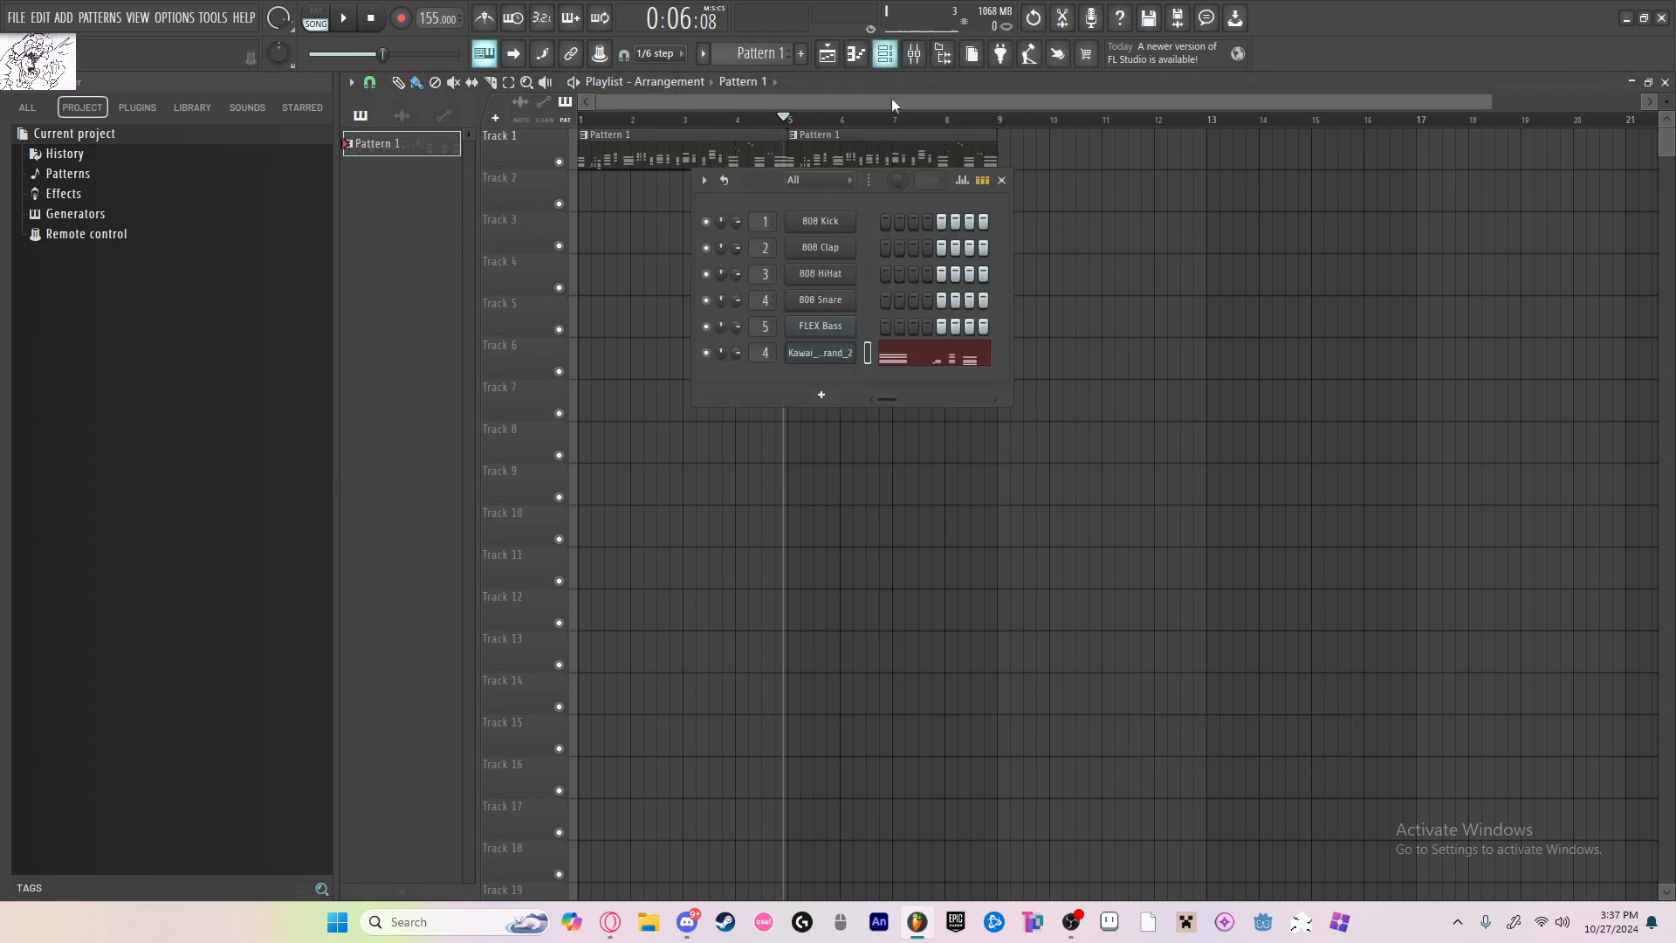
pyautogui.click(830, 327)
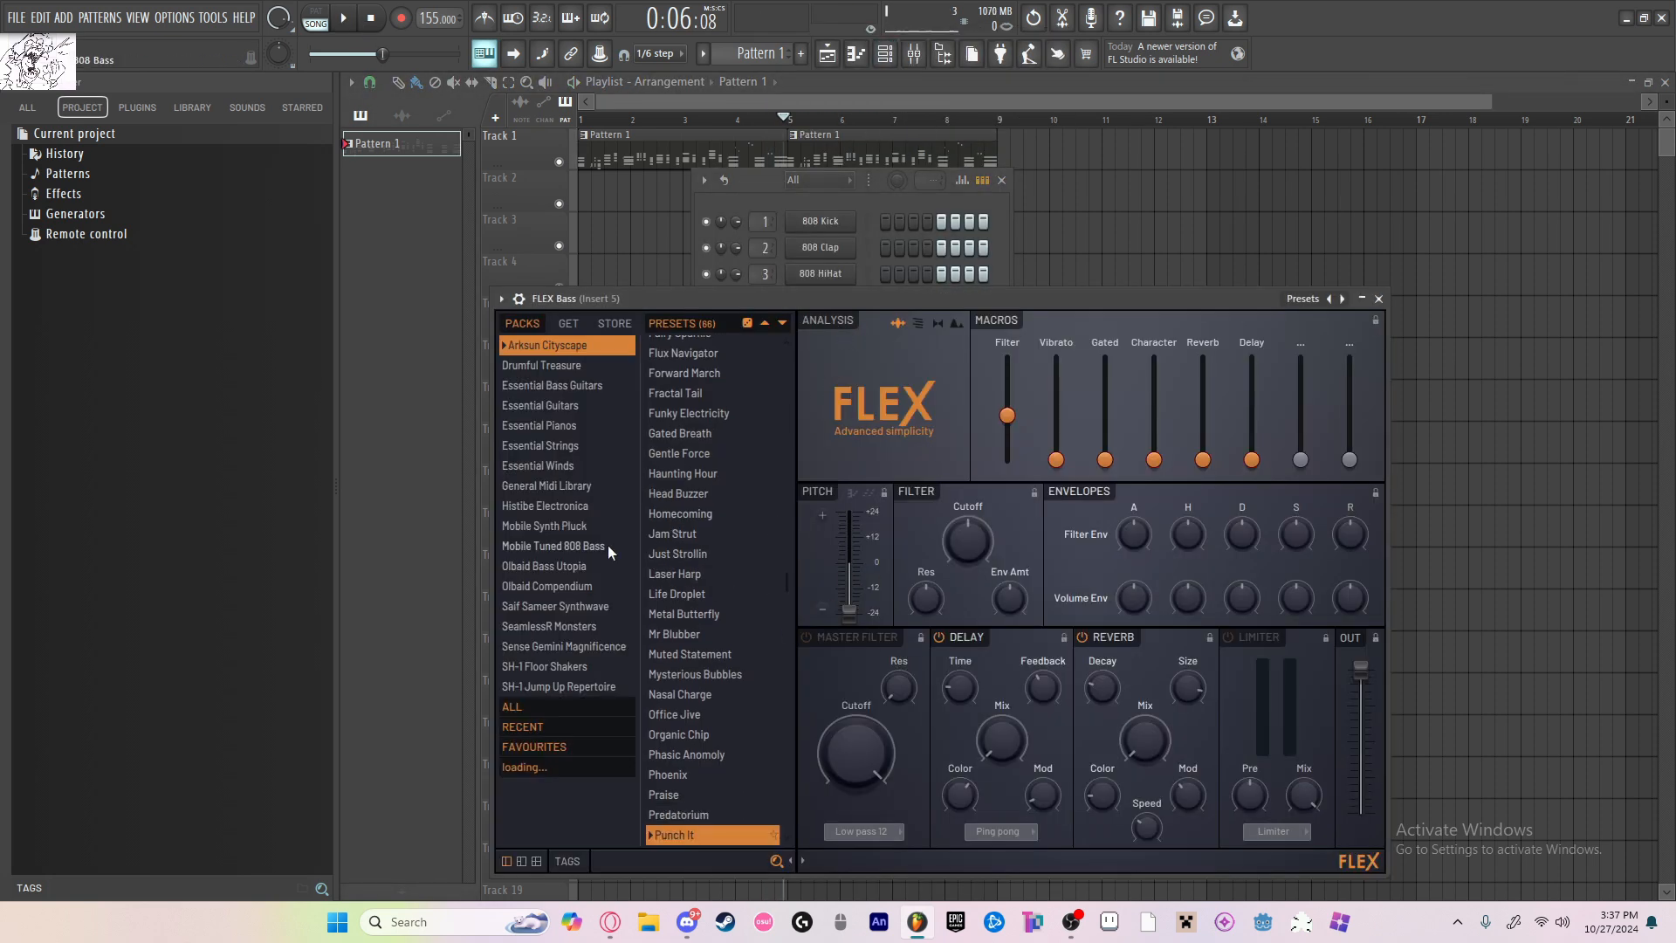
pyautogui.click(1378, 298)
pyautogui.click(821, 352)
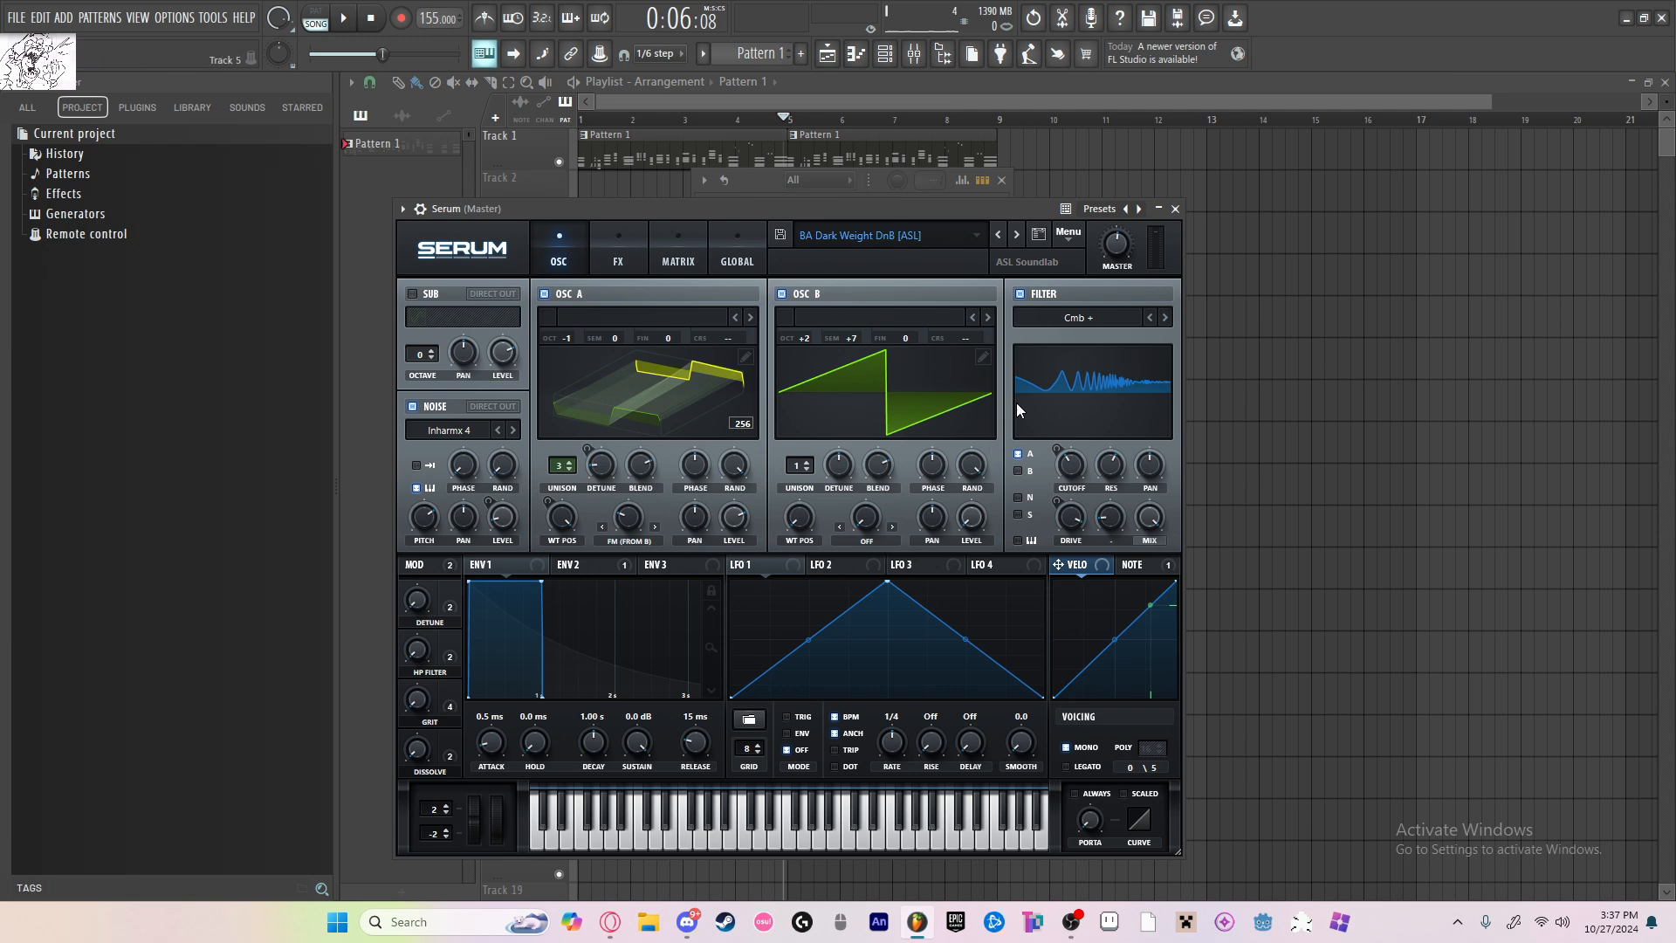
pyautogui.moveTo(930, 209); pyautogui.dragTo(879, 177)
pyautogui.click(815, 288)
pyautogui.click(772, 177)
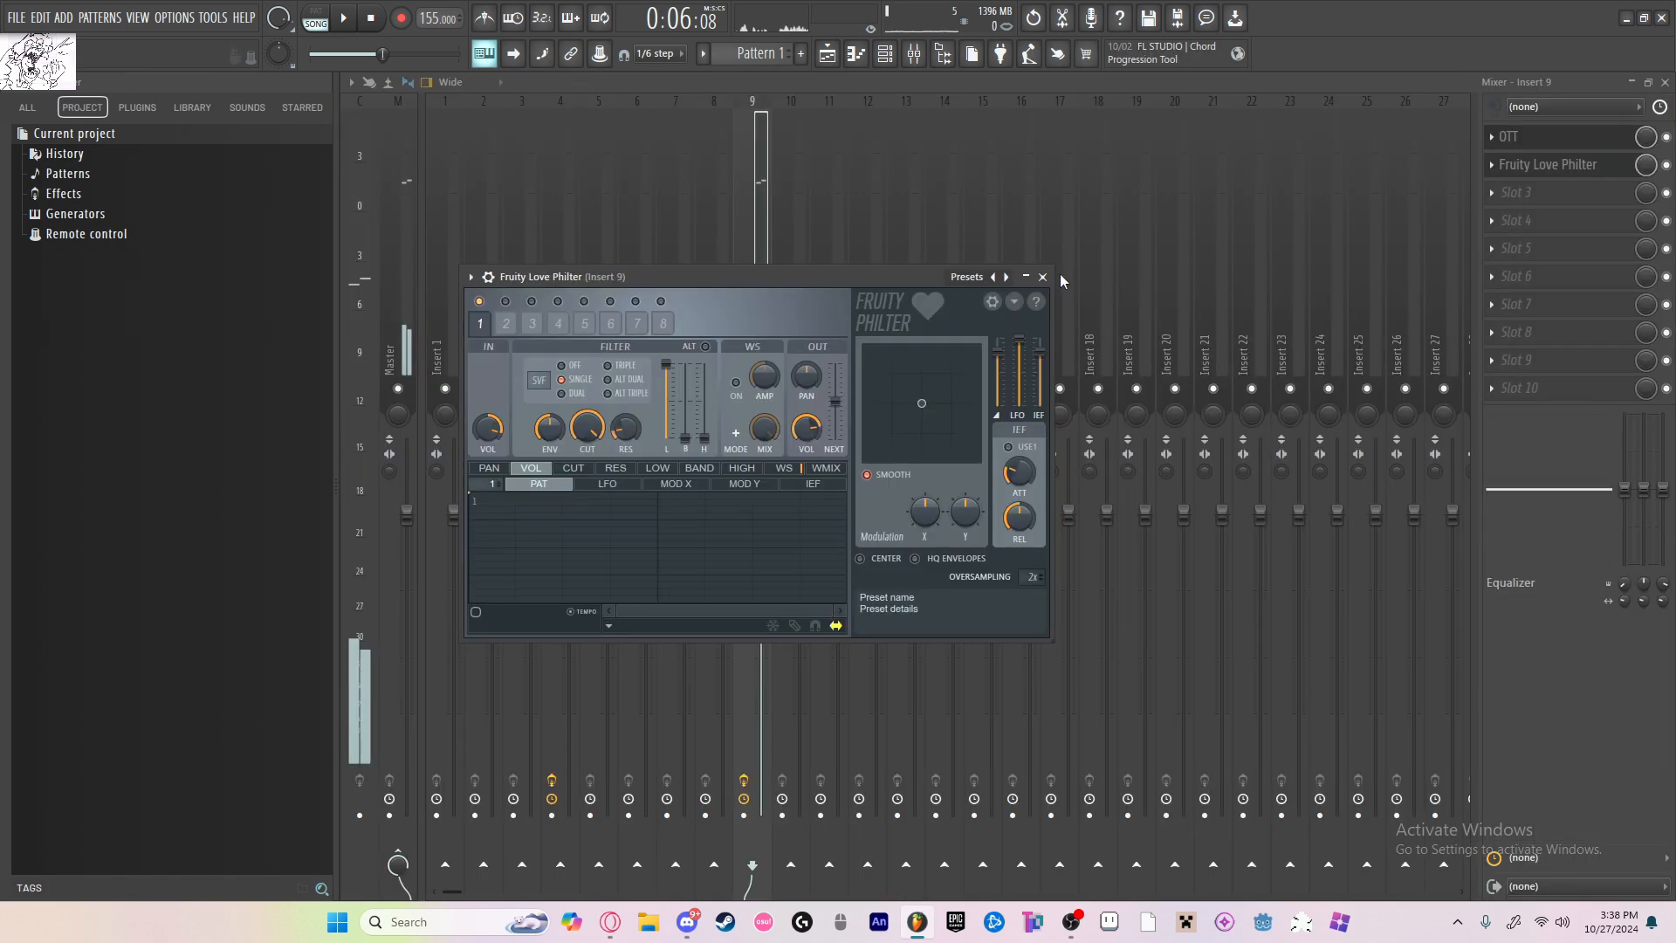
# Step: Load Fruity Parametric EQ 2 into slot 3 of insert 9 and boost its band 1 low shelf in the bass range
pyautogui.click(1046, 275)
pyautogui.click(1536, 193)
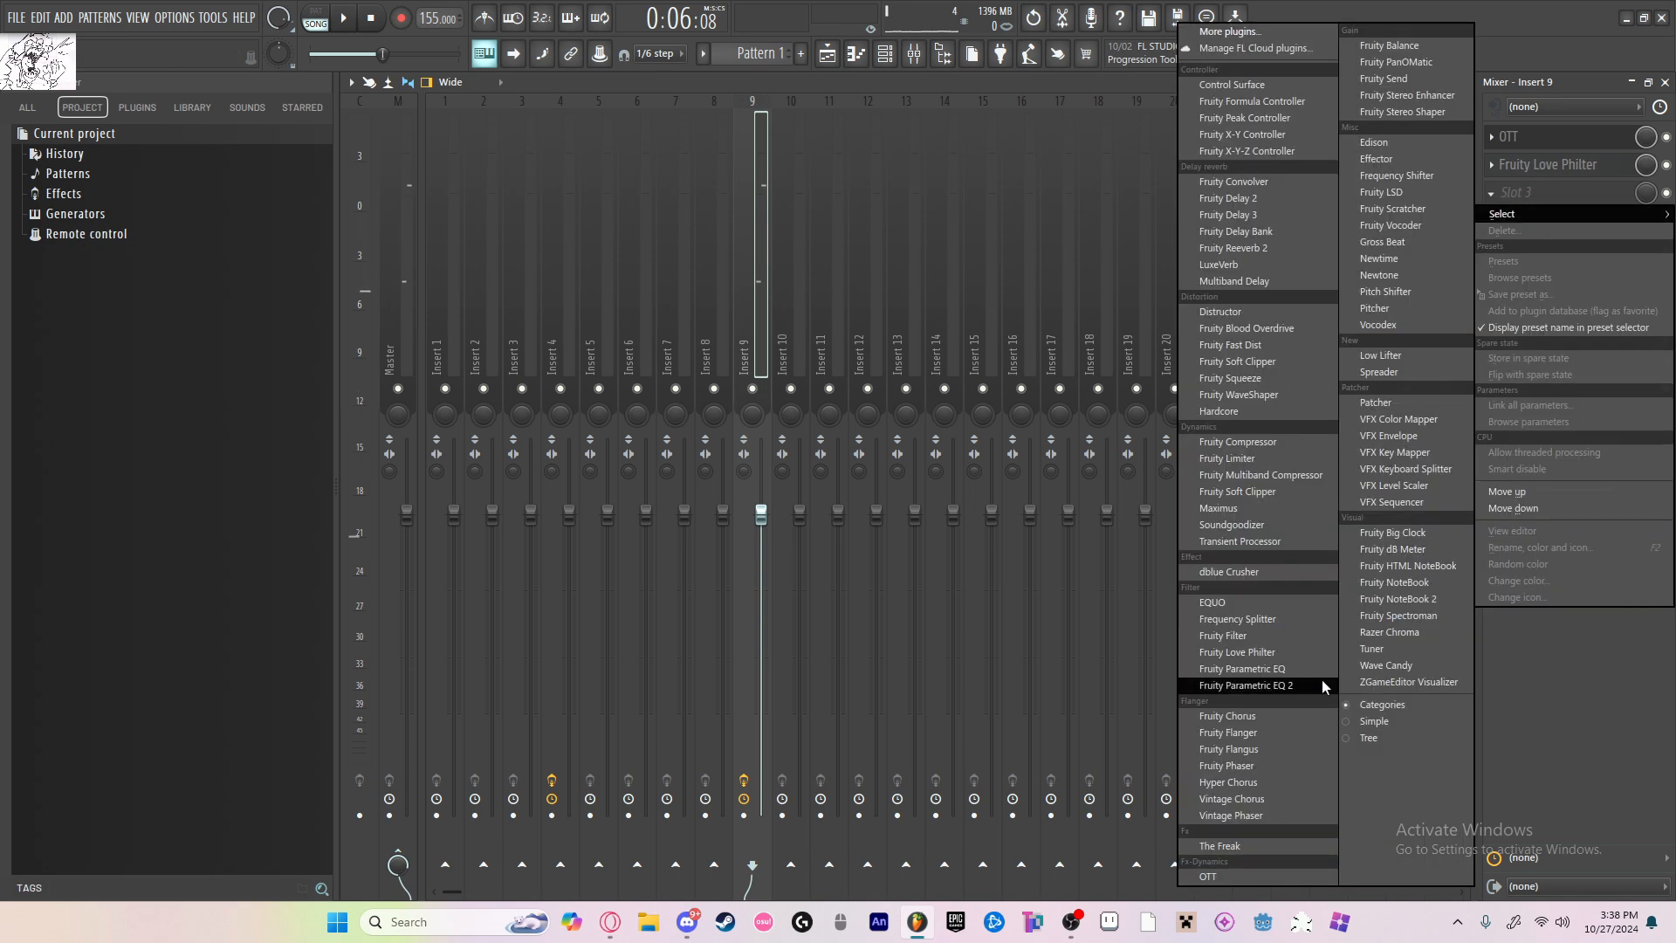
pyautogui.click(1254, 683)
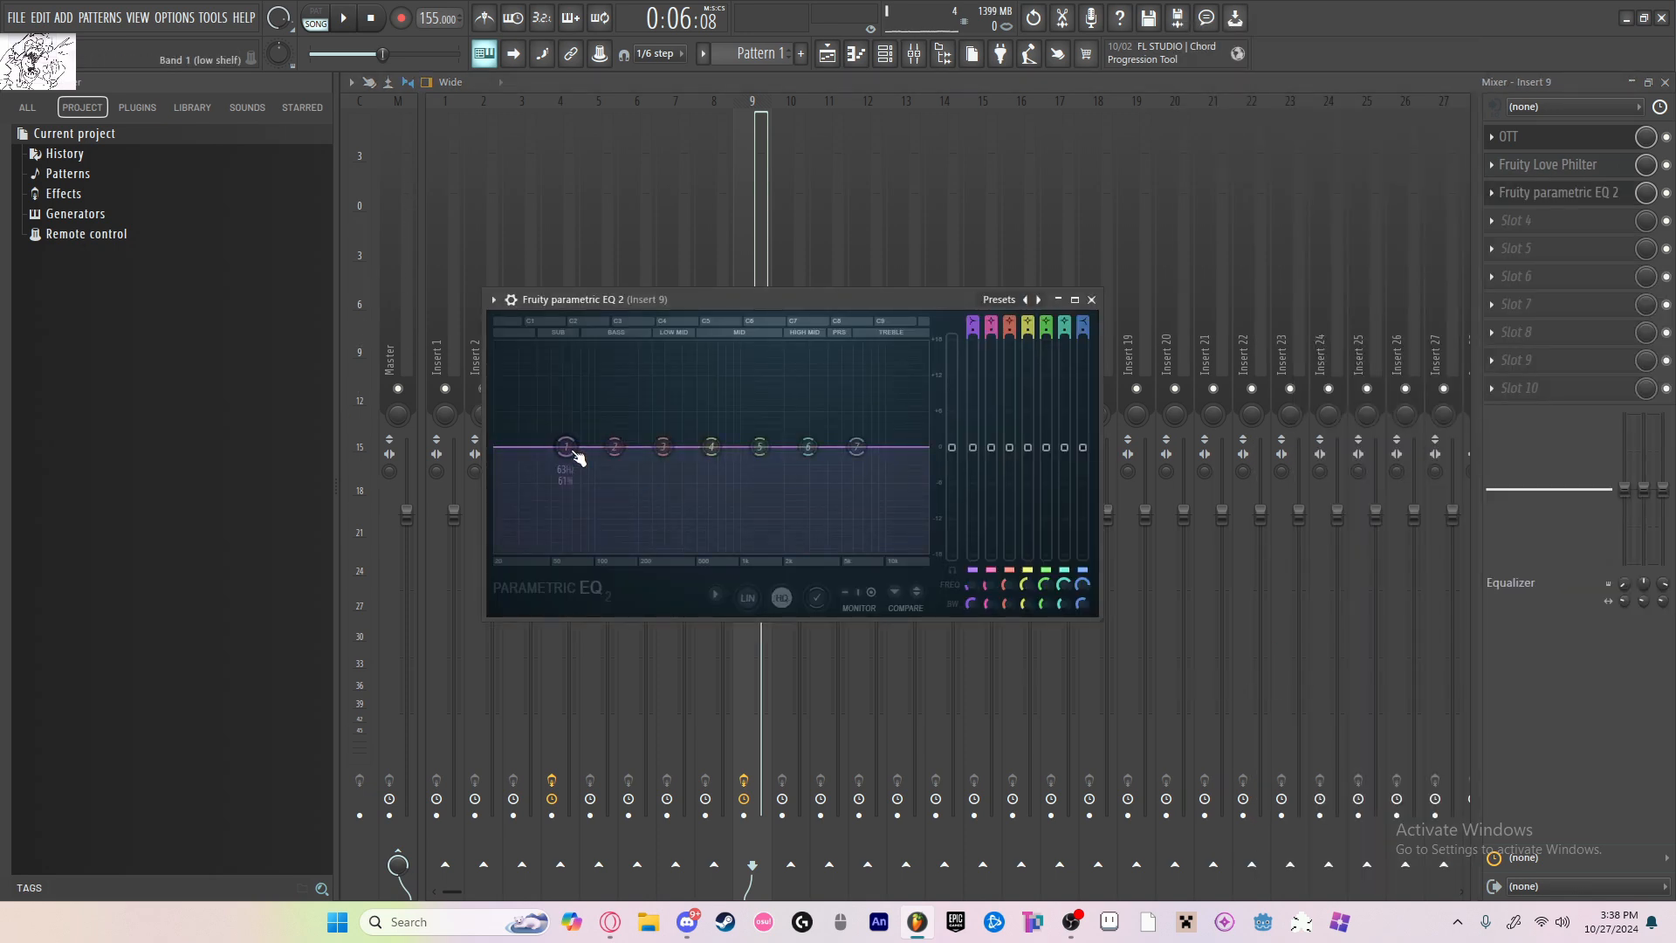
pyautogui.moveTo(575, 452); pyautogui.dragTo(635, 394)
pyautogui.press('x')
pyautogui.press('x')
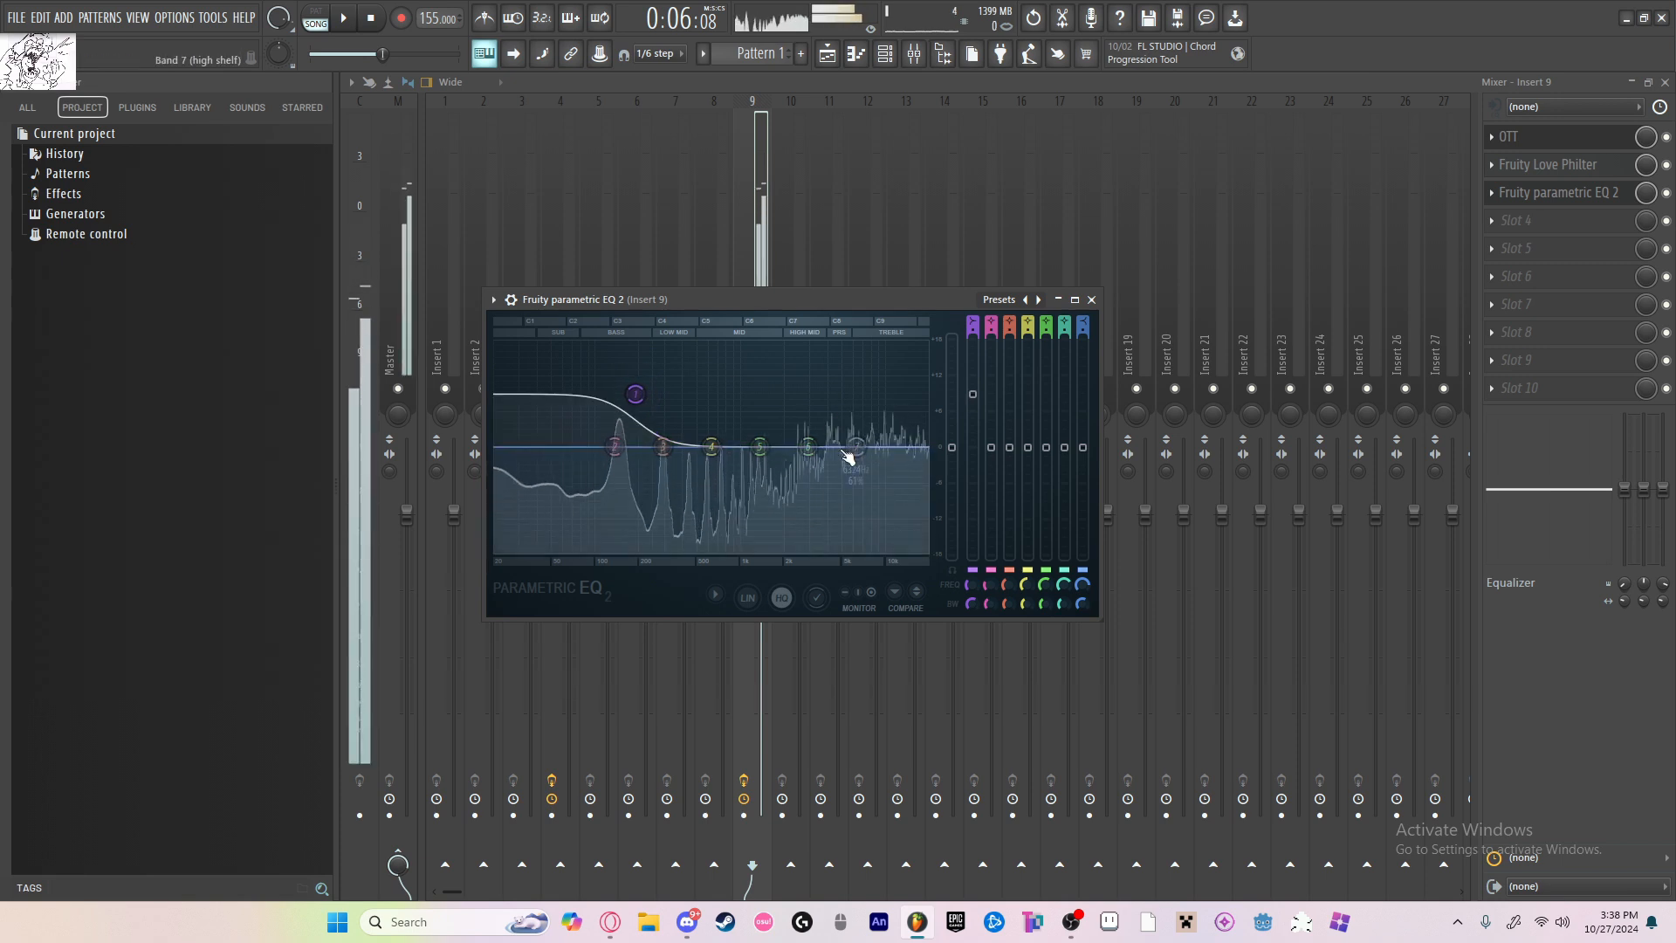
pyautogui.click(1091, 299)
# Step: Open Pattern 1 from the playlist in the piano roll and switch to the Serum channel's notes
pyautogui.click(829, 54)
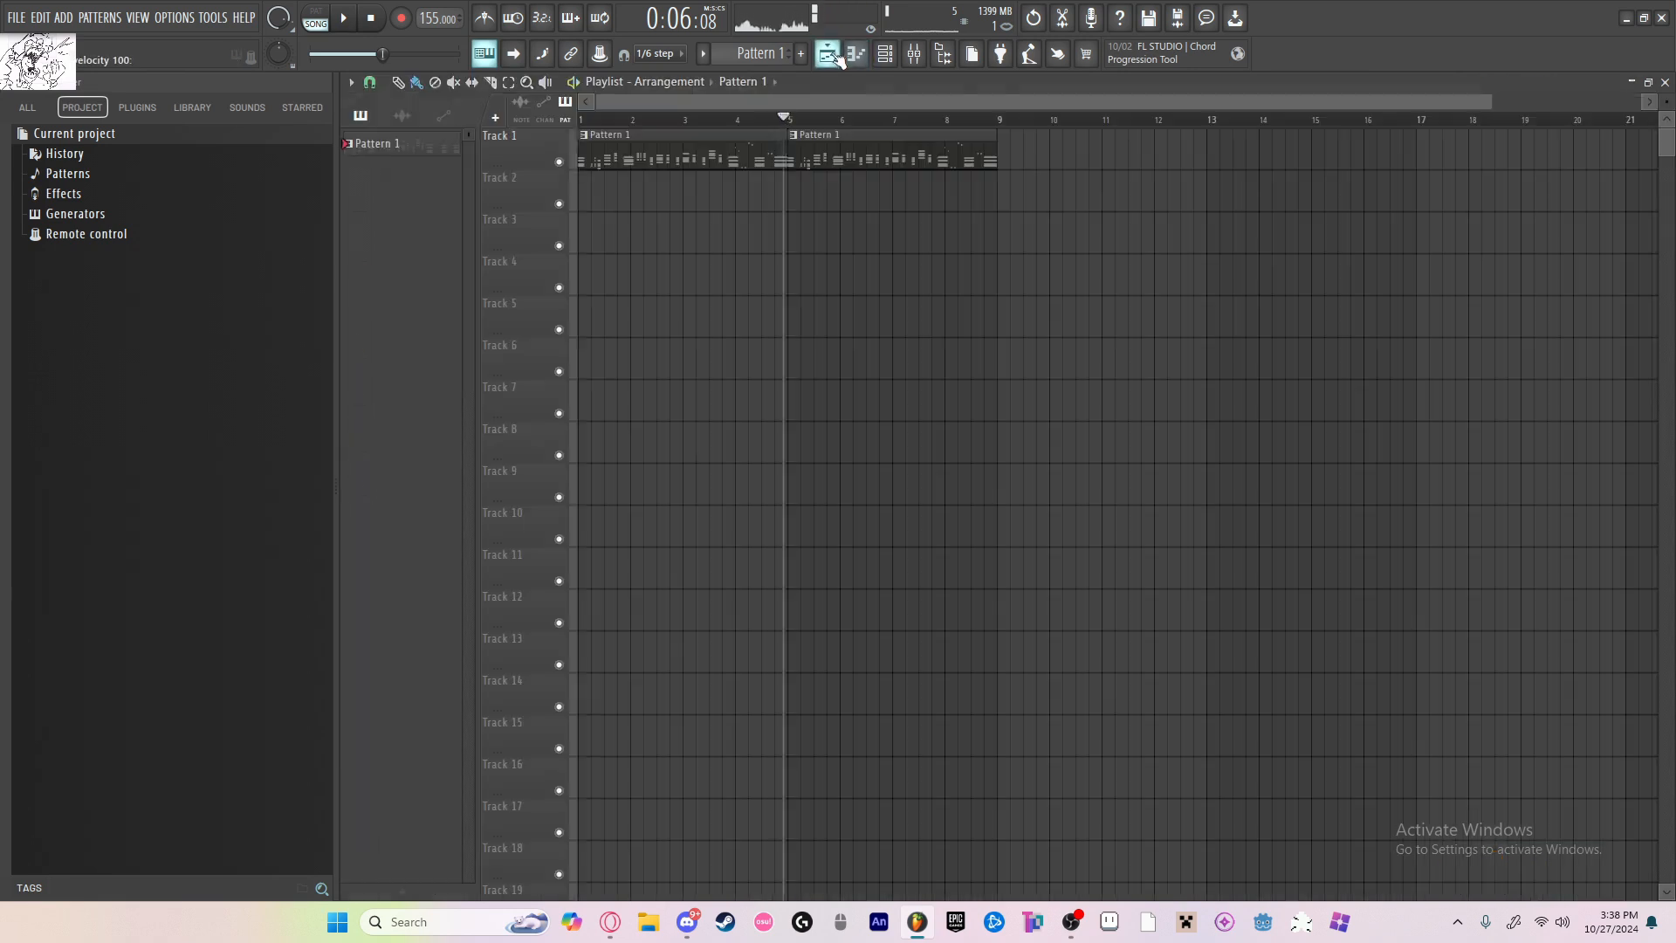
pyautogui.press('space')
pyautogui.doubleClick(665, 163)
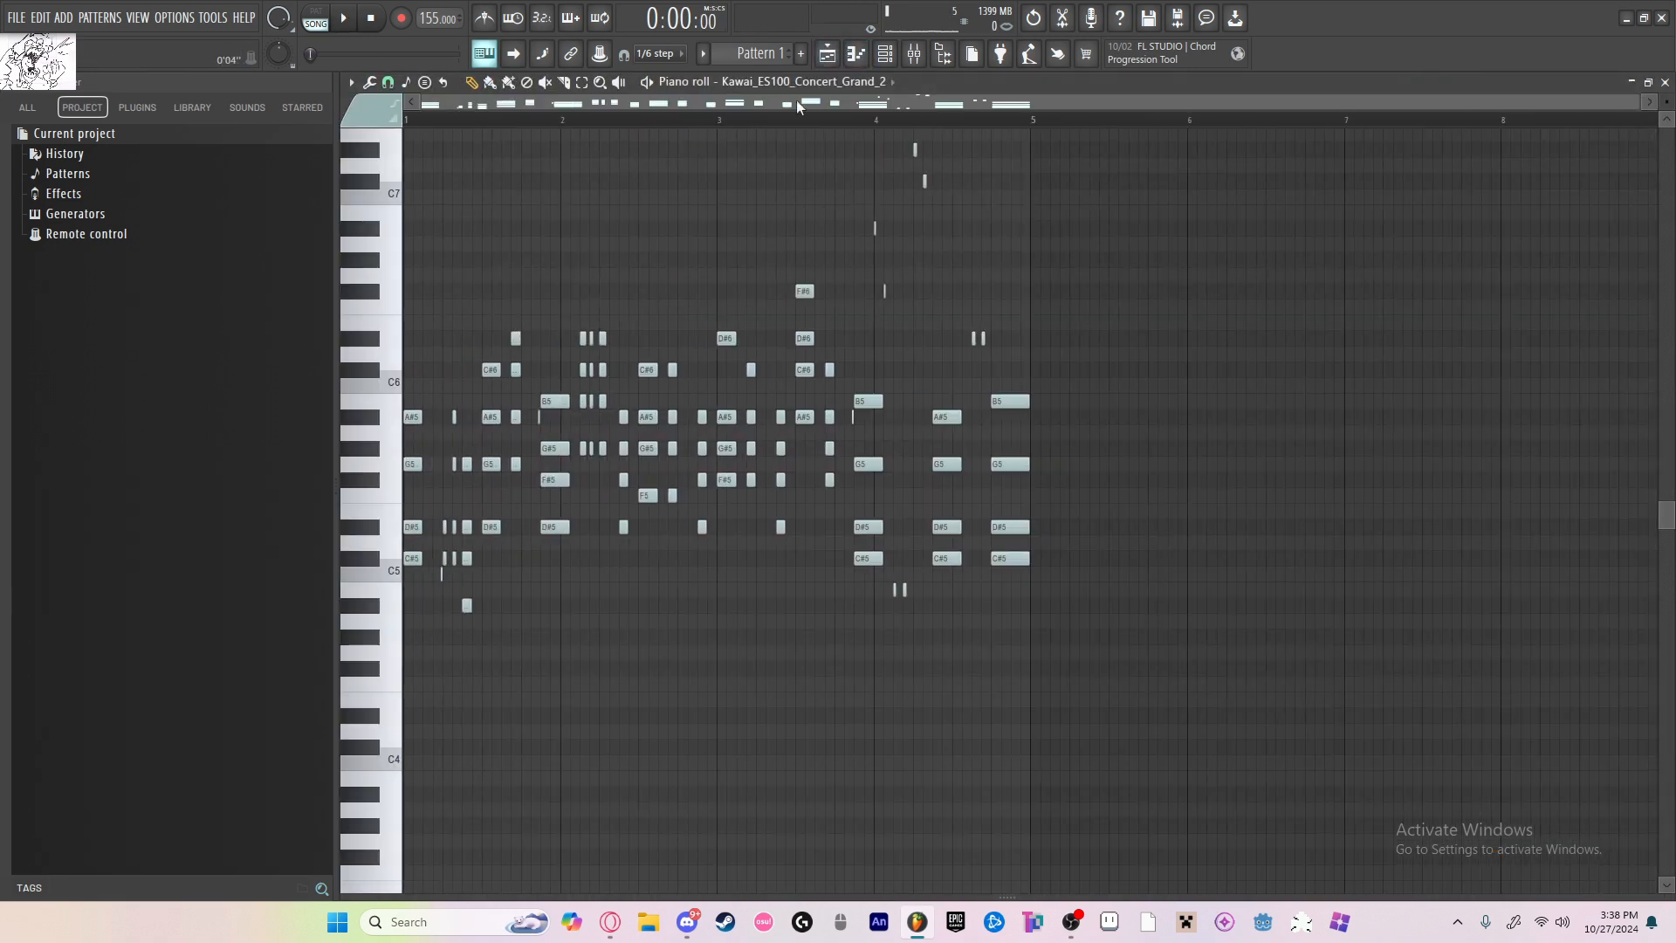
pyautogui.click(794, 81)
pyautogui.click(792, 216)
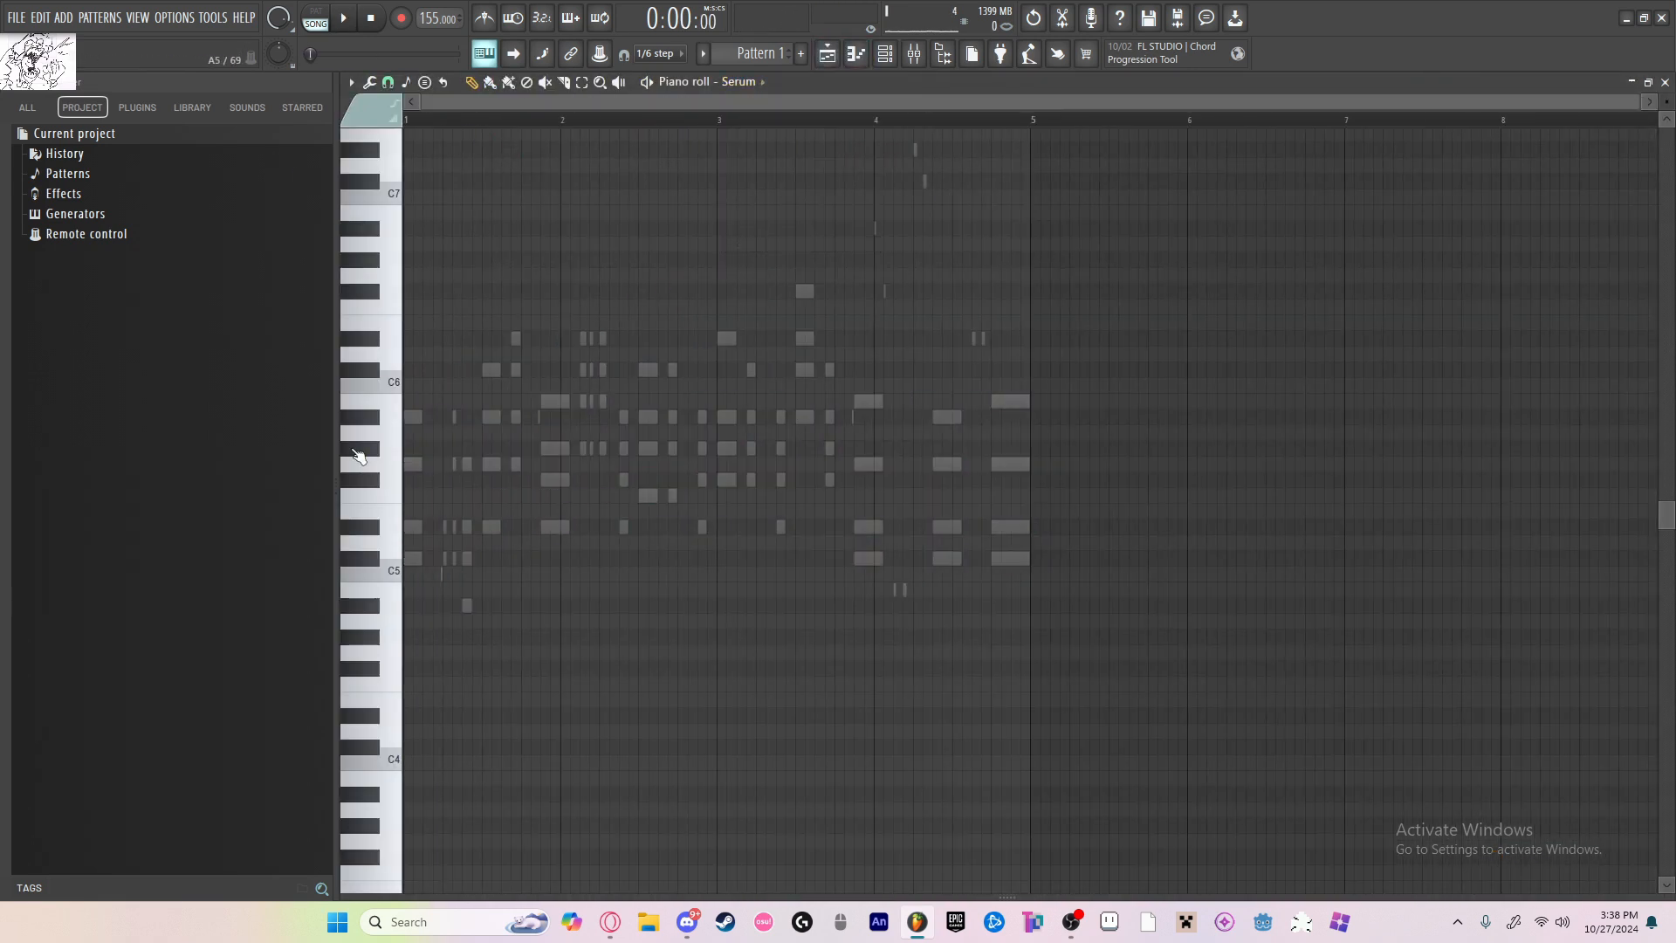
# Step: Place a C#5 Serum note at the start of bar 1 and lengthen it to nearly match the piano's first chord
pyautogui.scroll(3, 359, 456)
pyautogui.click(406, 560)
pyautogui.scroll(5, 400, 572)
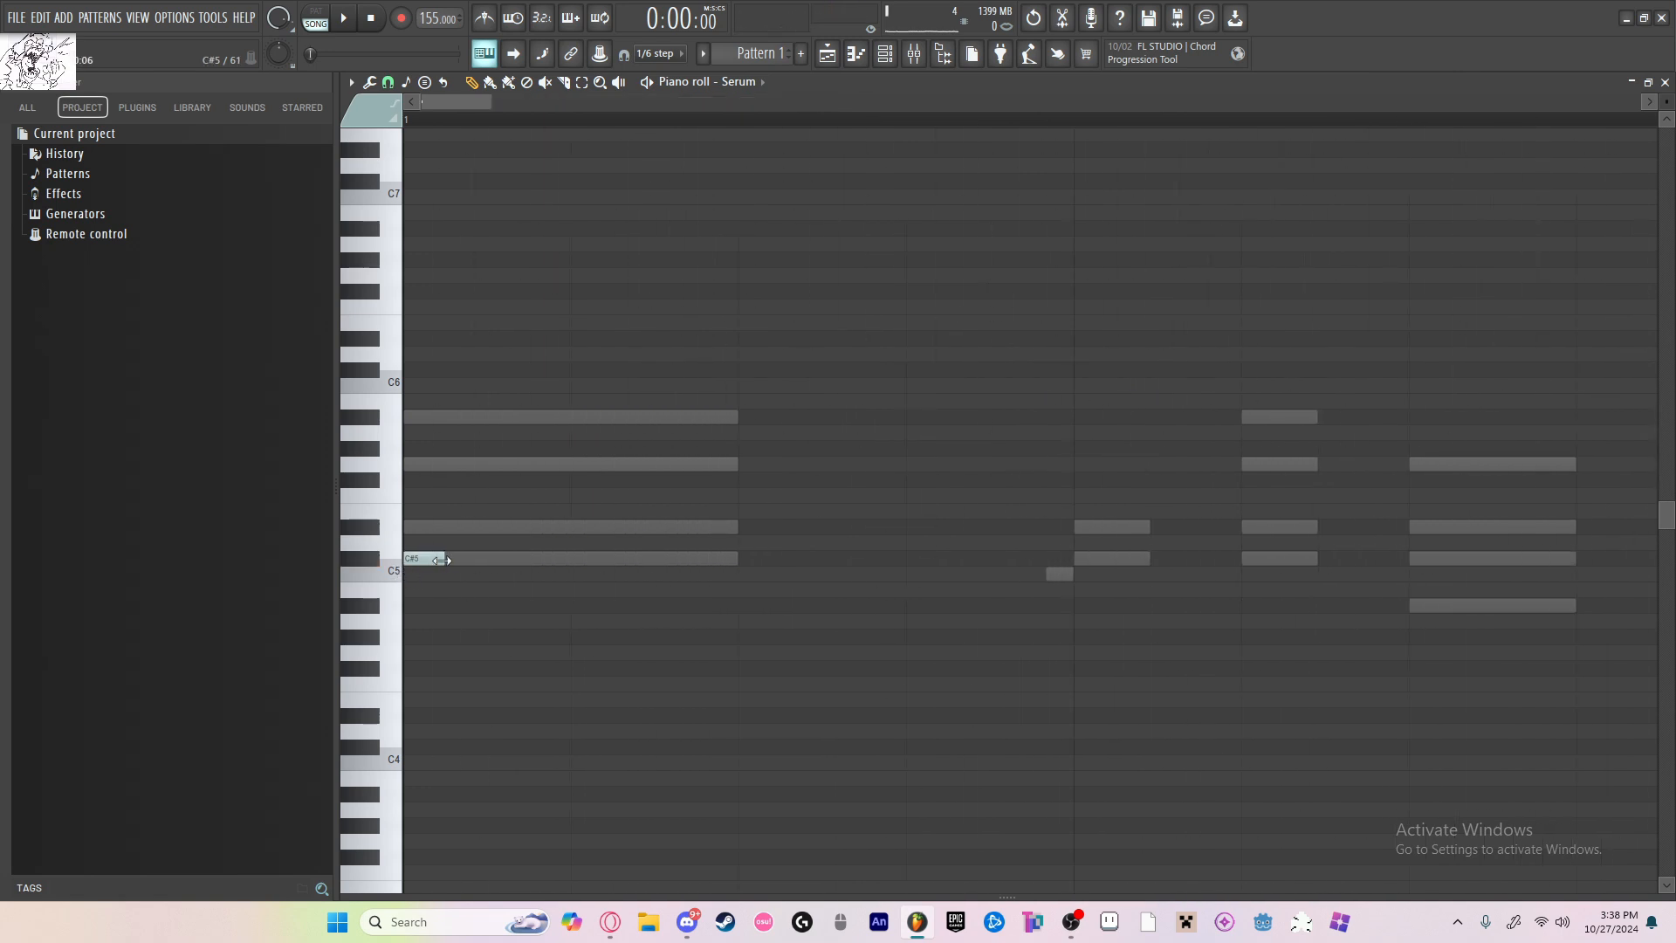
pyautogui.moveTo(442, 561); pyautogui.dragTo(715, 560)
pyautogui.scroll(-8, 733, 564)
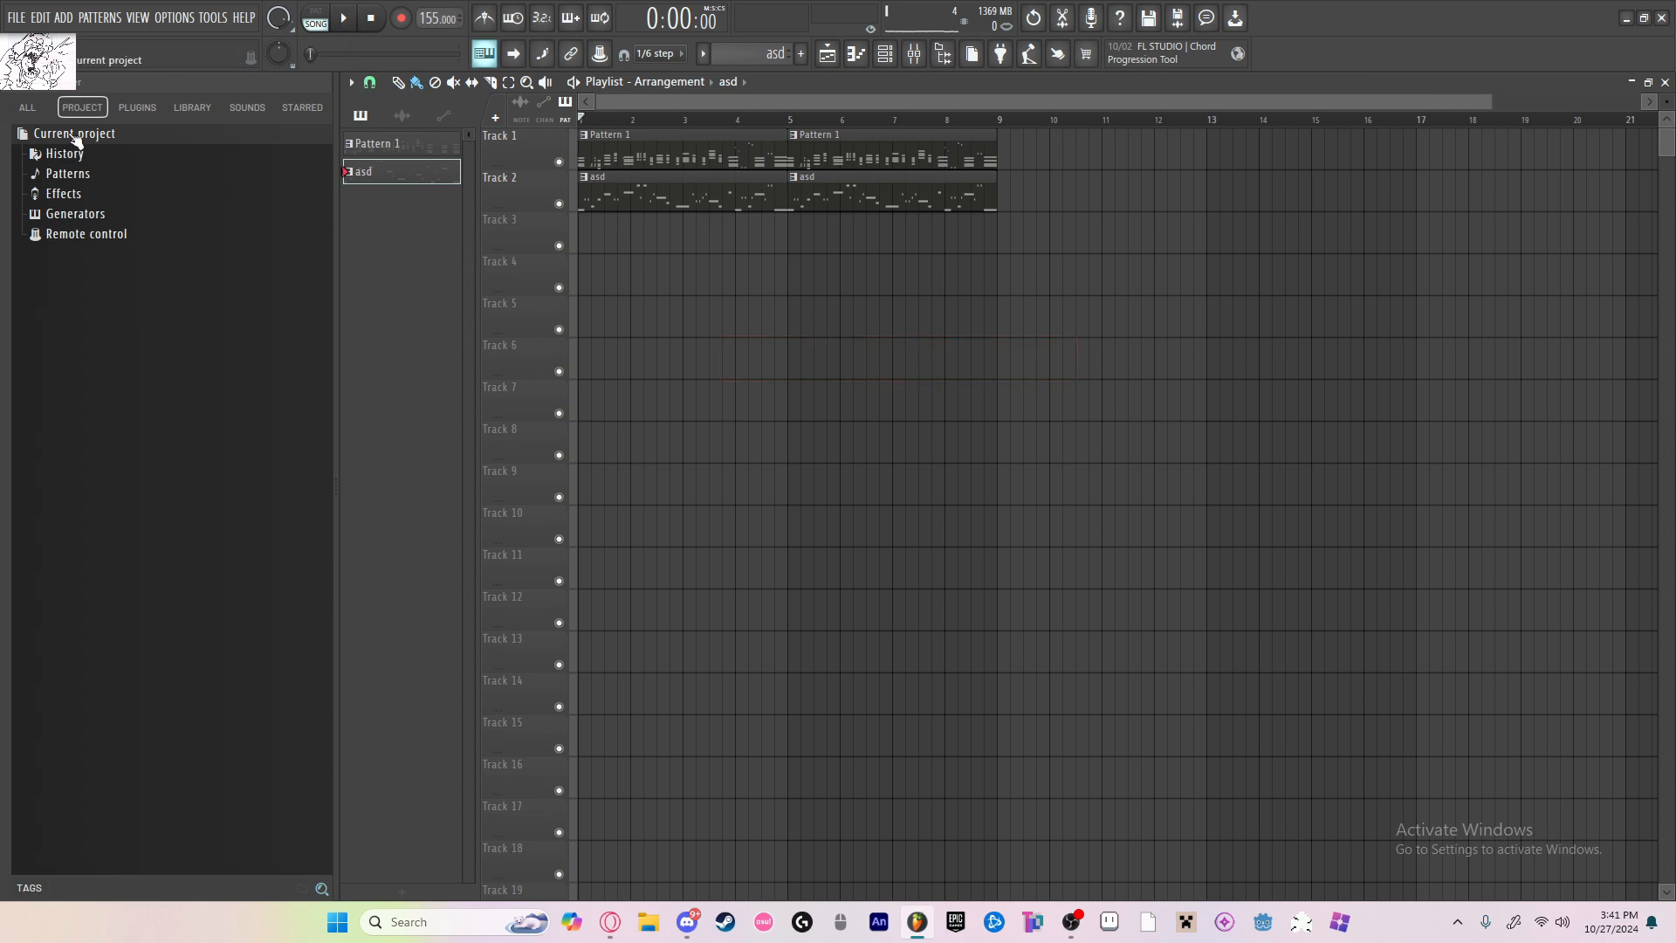
pyautogui.click(825, 358)
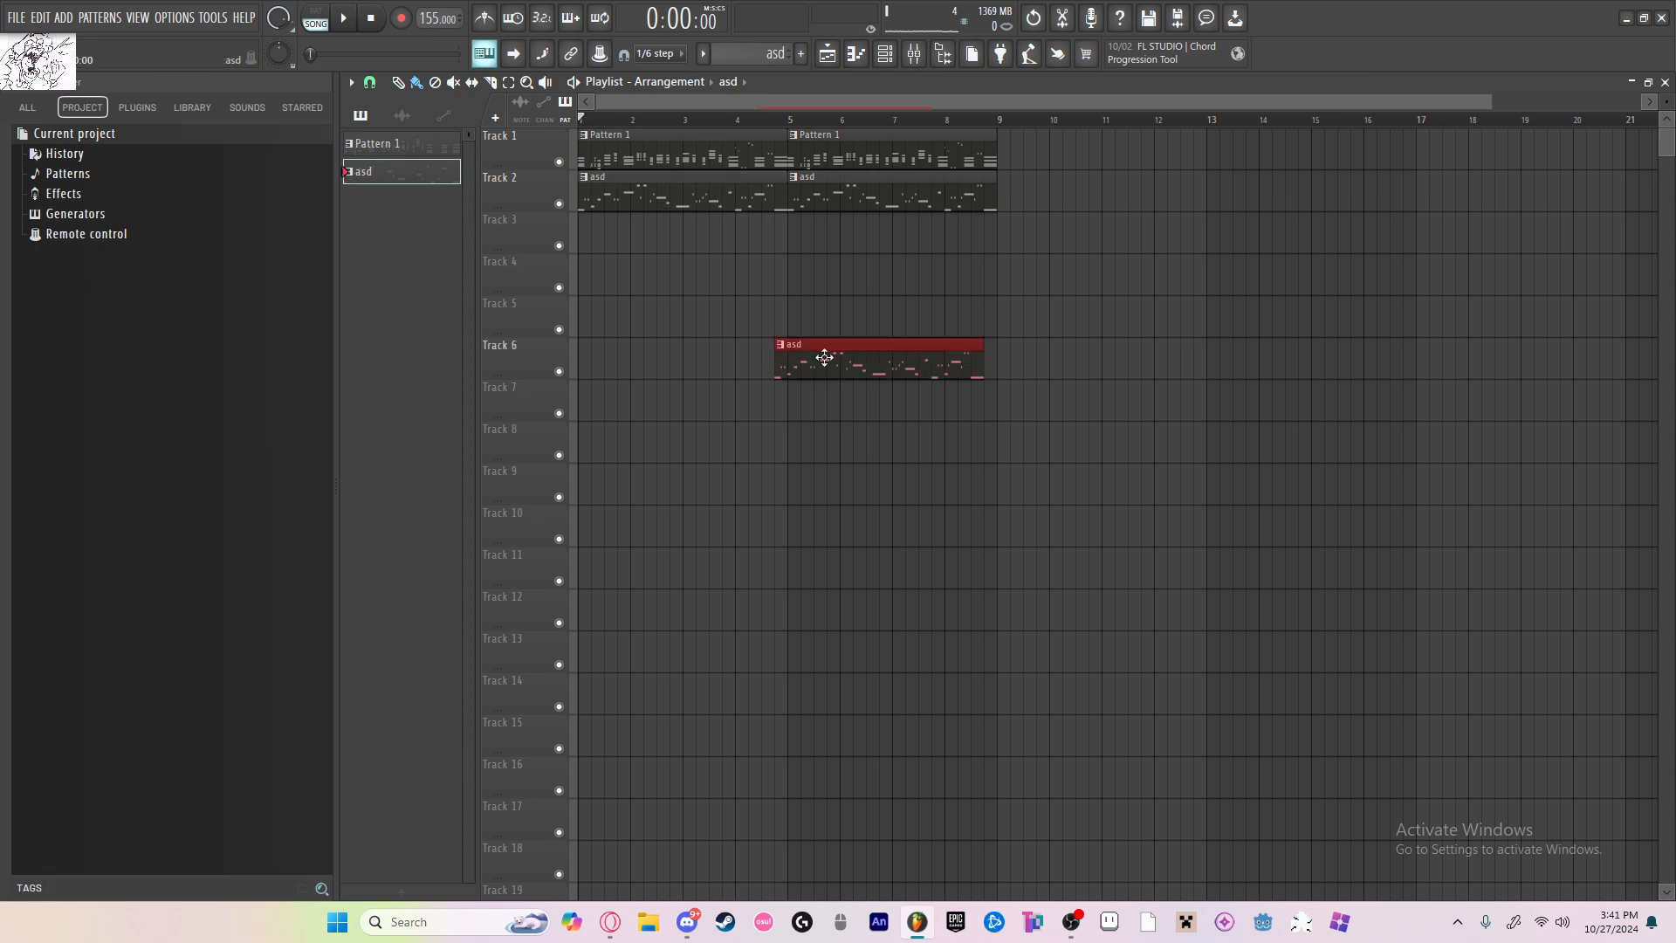
pyautogui.rightClick(875, 342)
pyautogui.click(888, 365)
pyautogui.rightClick(893, 367)
pyautogui.click(907, 368)
pyautogui.rightClick(908, 368)
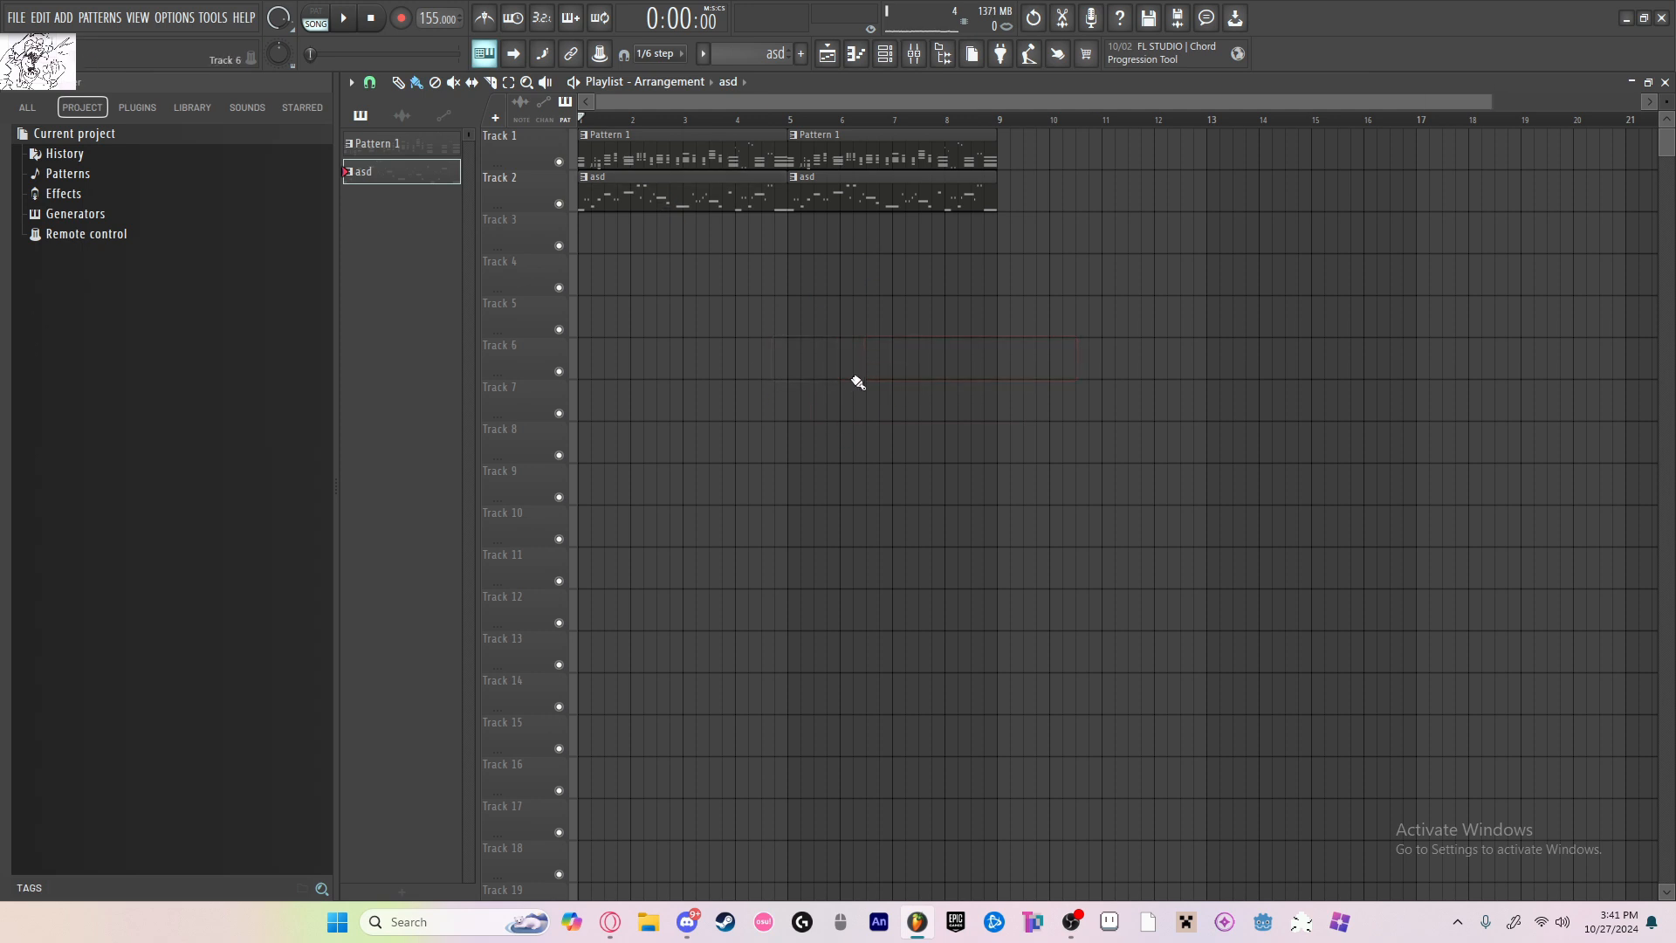
# Step: Play the arrangement with the Pattern 1 and asd clips, check the mixer, and return to the playlist
pyautogui.click(345, 21)
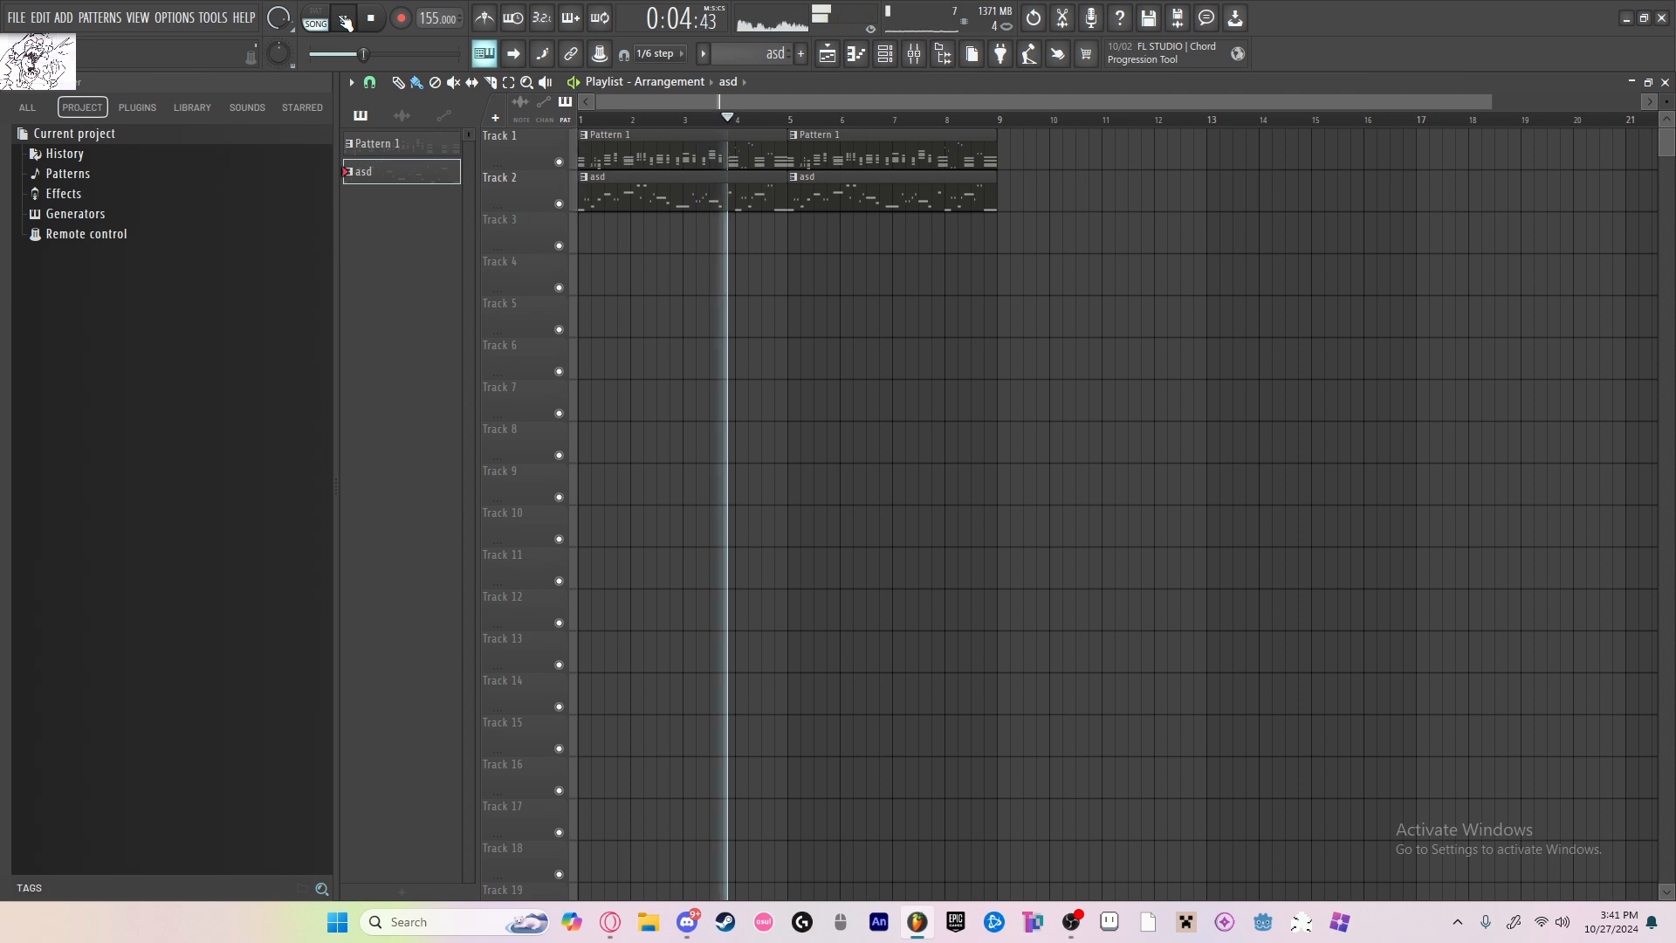
pyautogui.click(345, 21)
pyautogui.press('F9')
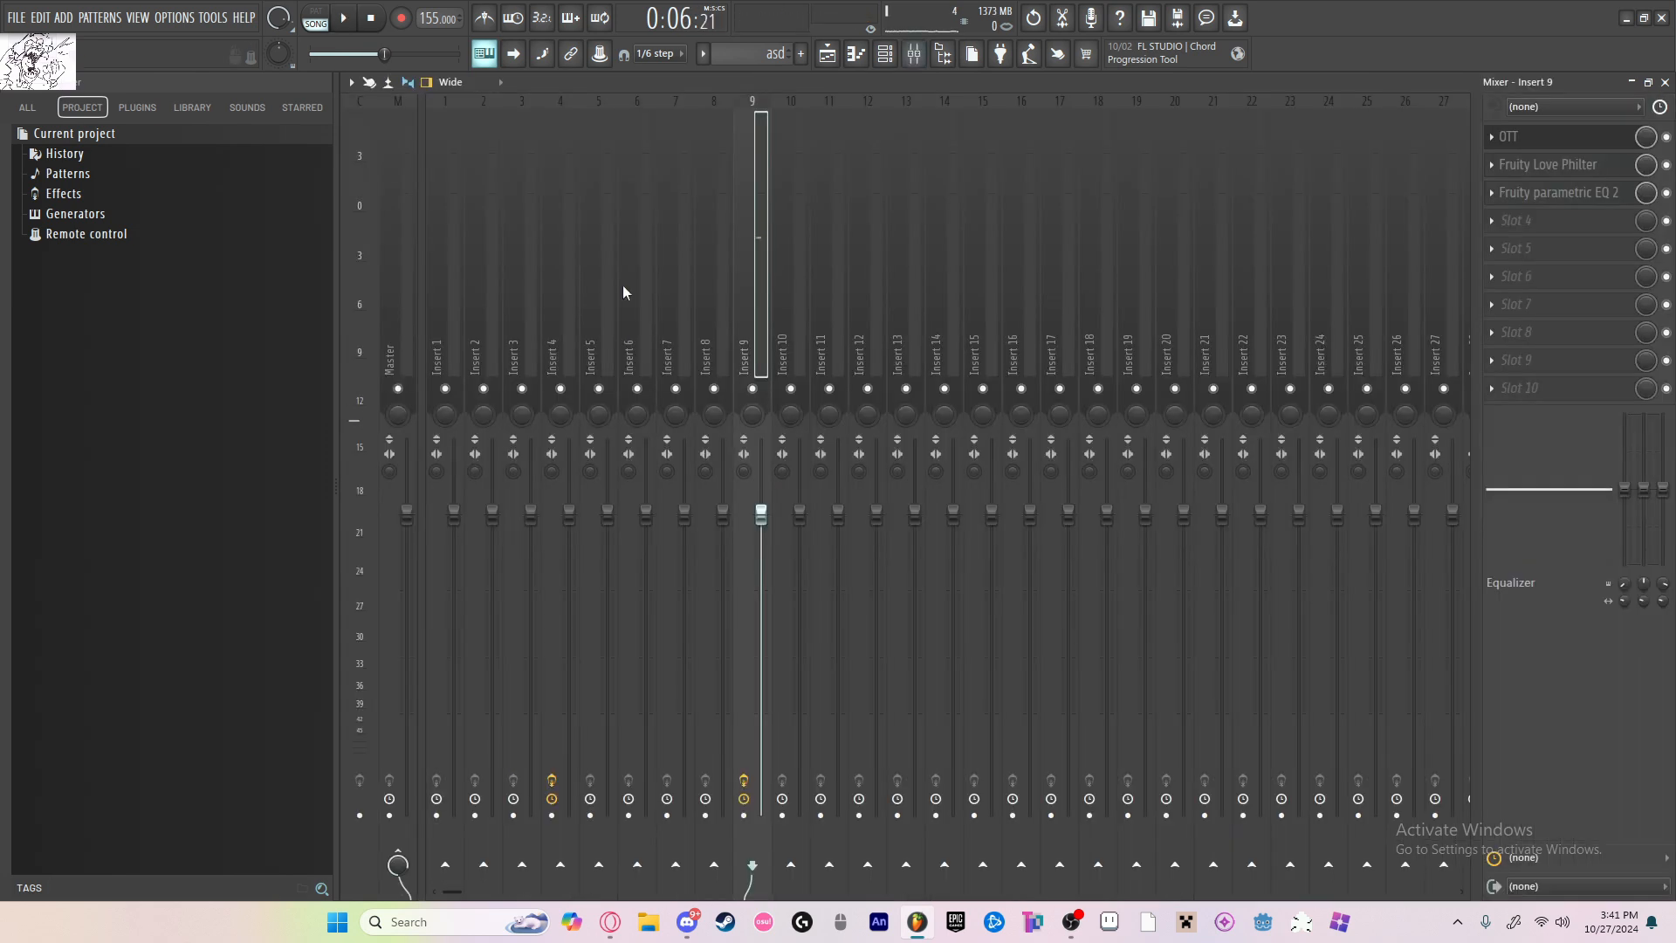
pyautogui.press('F5')
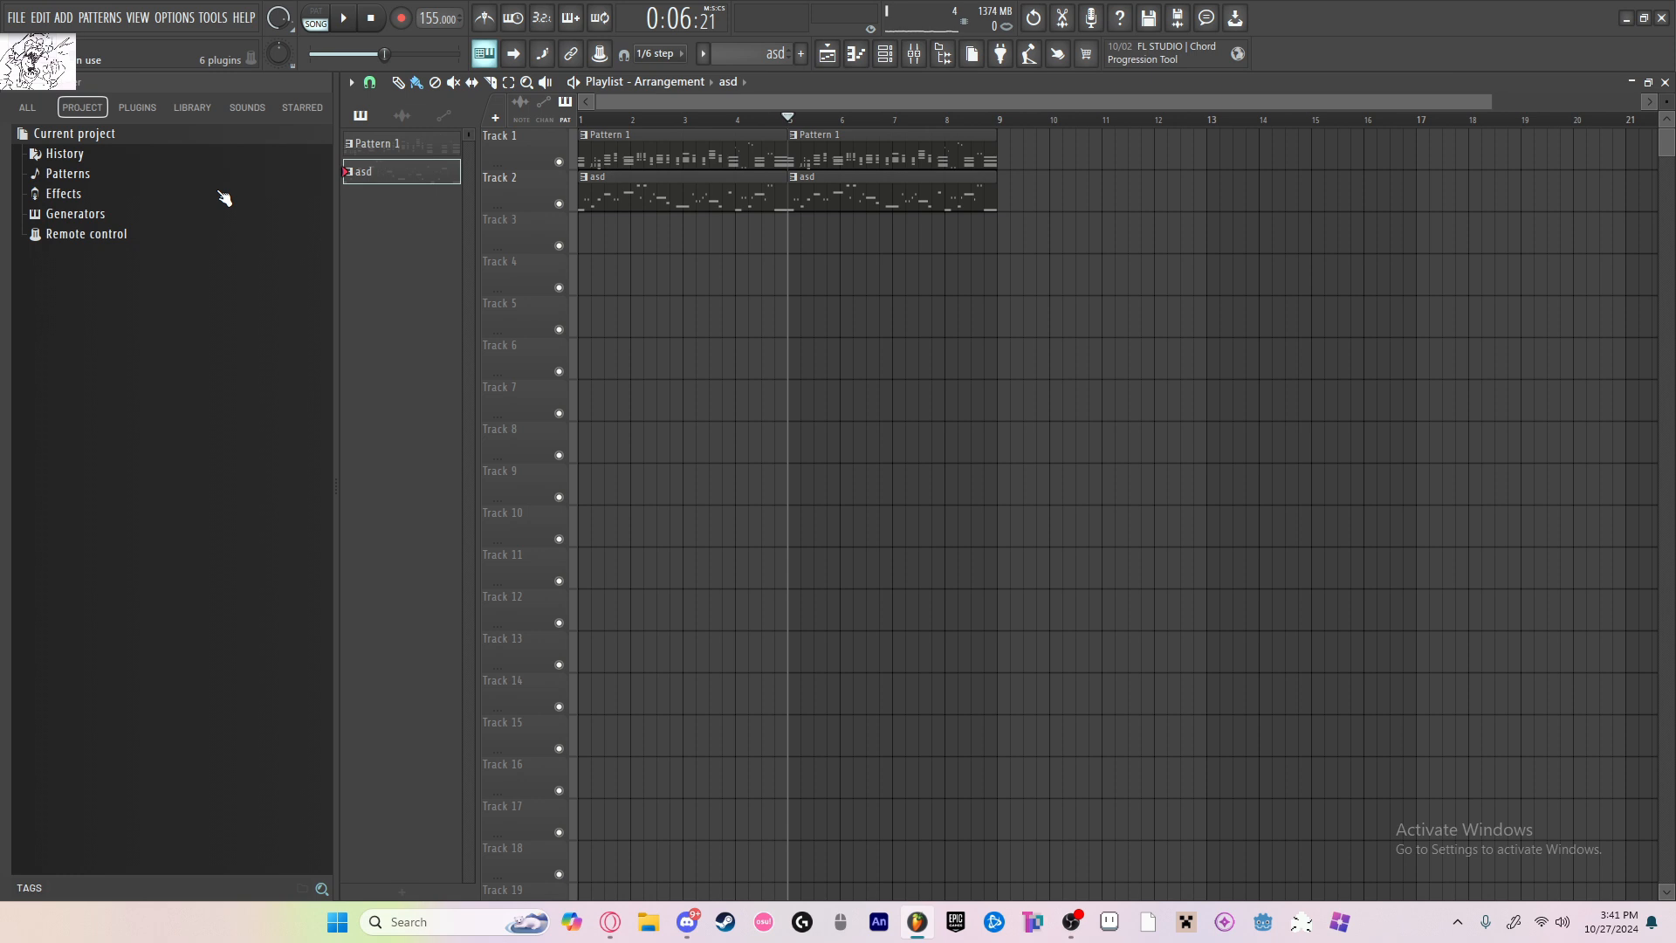
# Step: Browse the Music stuff sample folder and place the Cymatics - Magic Kick 19 - G sample at the start of Track 4
pyautogui.click(283, 112)
pyautogui.click(28, 108)
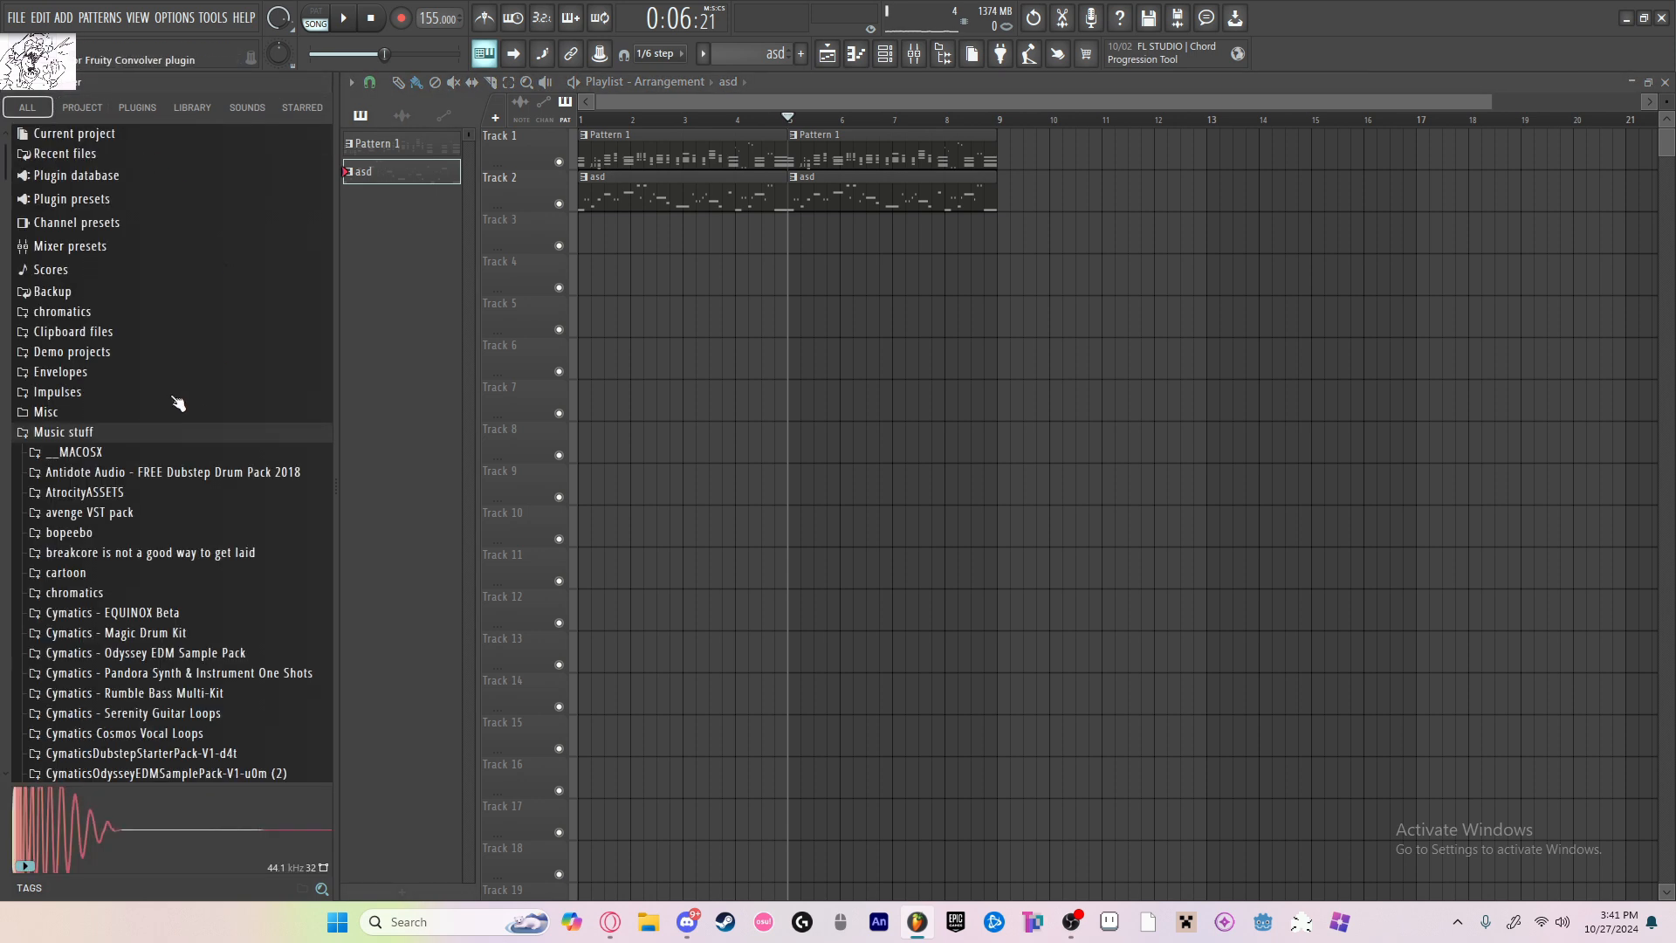
pyautogui.click(85, 434)
pyautogui.click(90, 434)
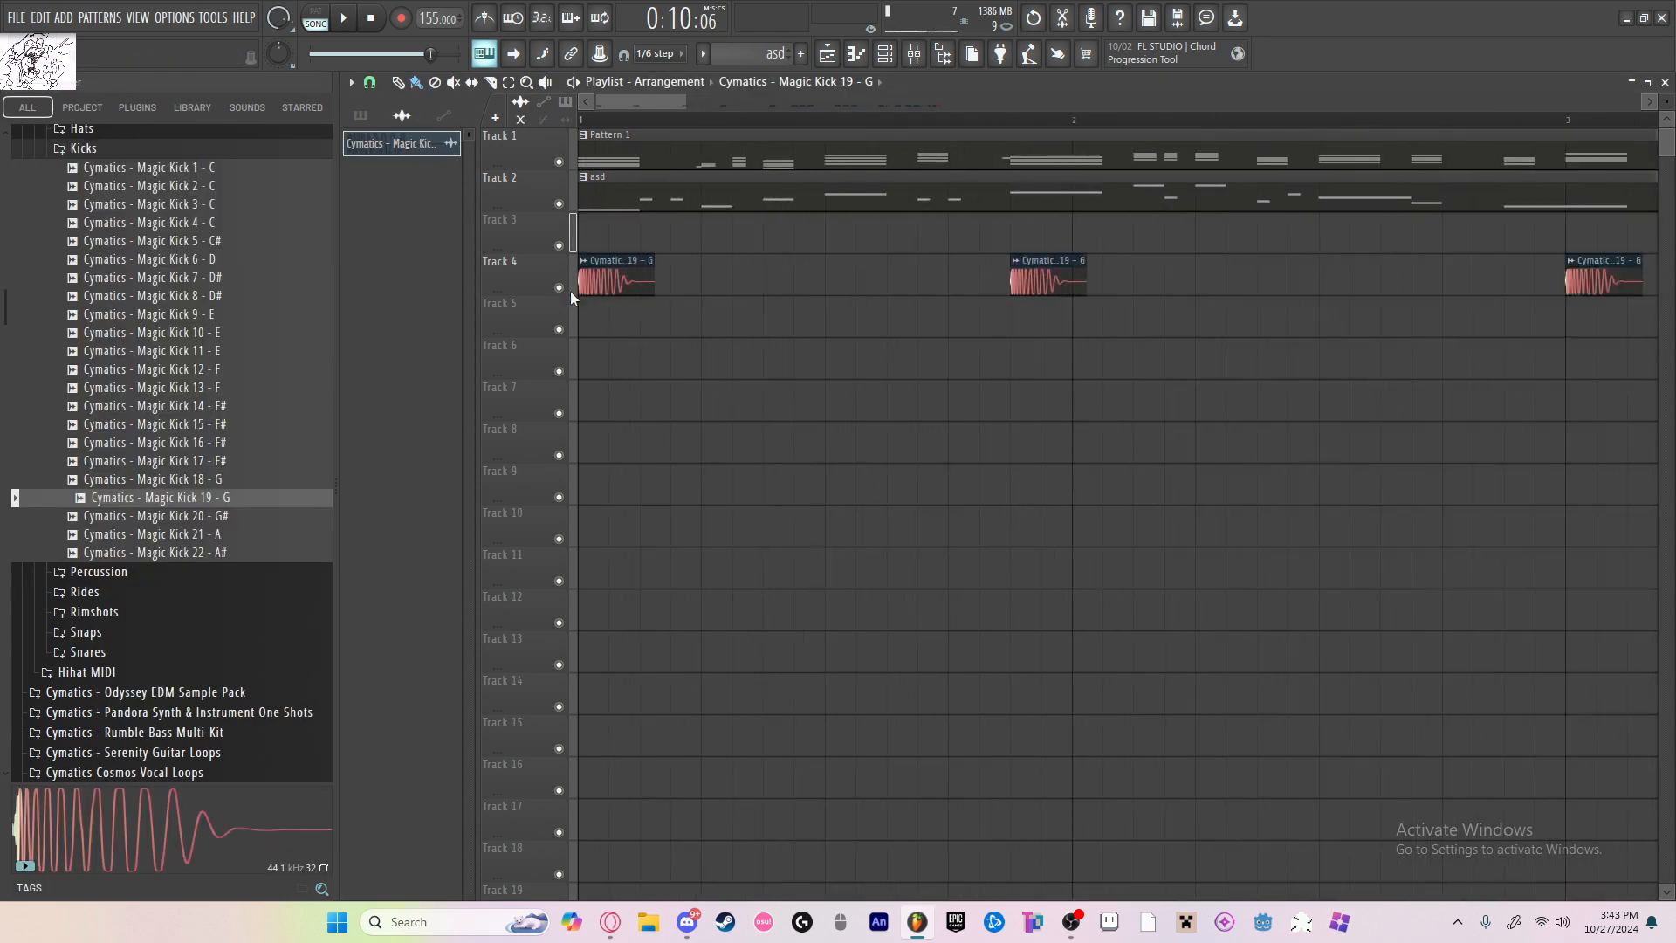
pyautogui.click(581, 261)
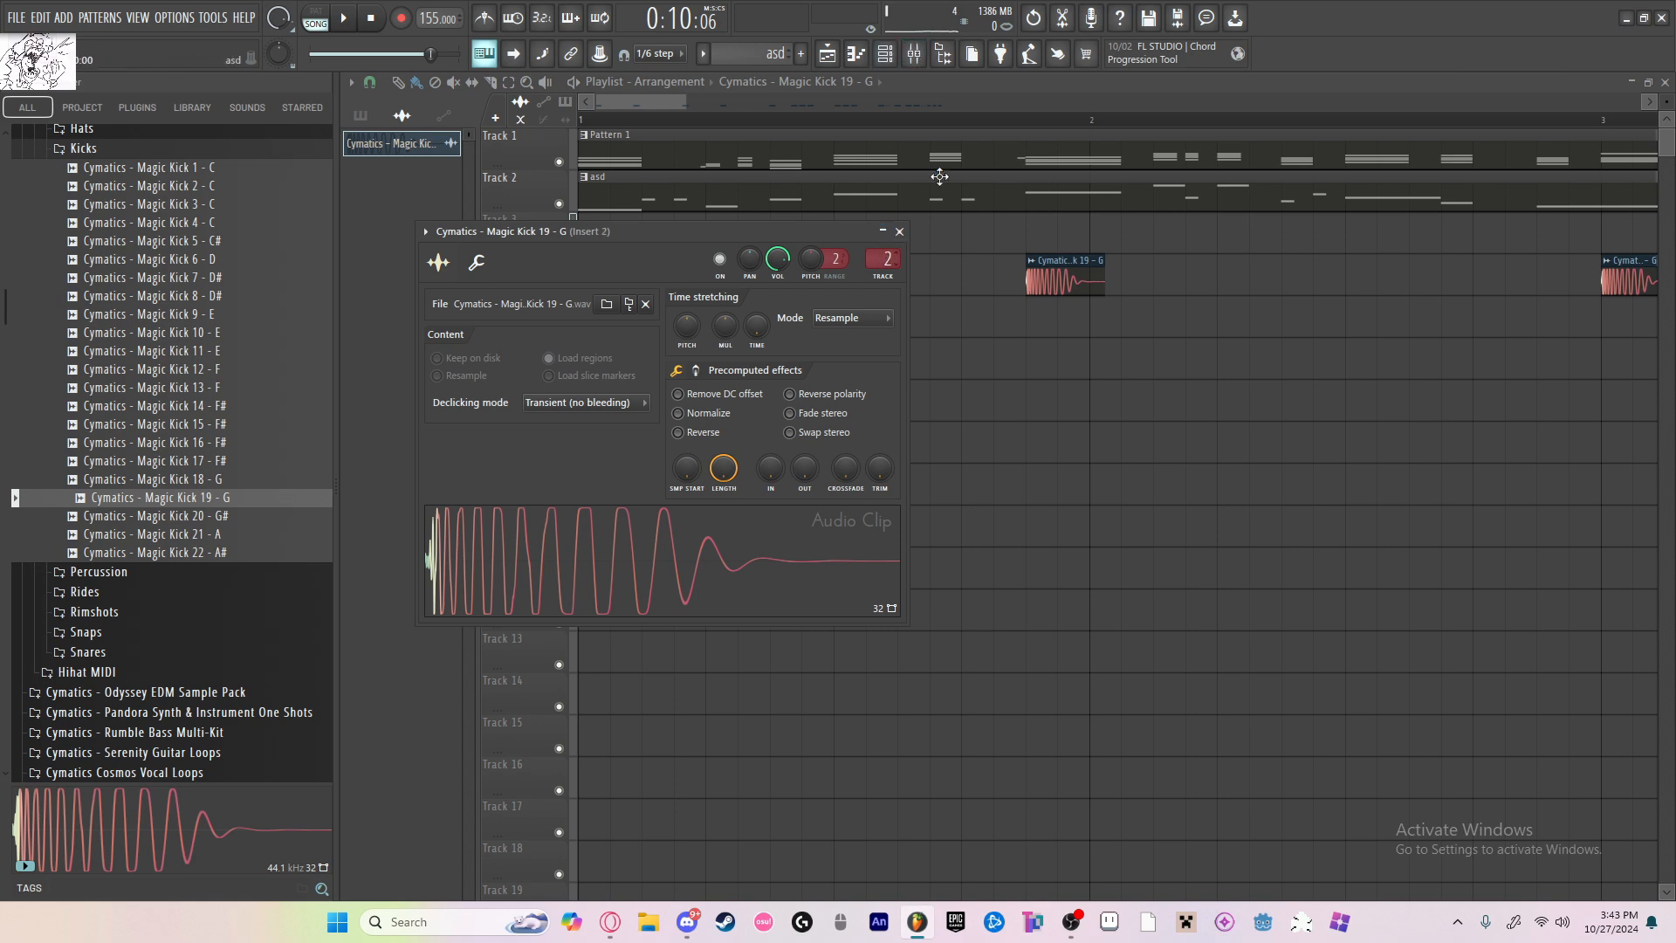
# Step: Load Fruity Love Philter into slot 1 of insert 2, raise its filter cutoff to maximum and set the resonance bandwidth to 27%
pyautogui.click(913, 54)
pyautogui.click(1552, 135)
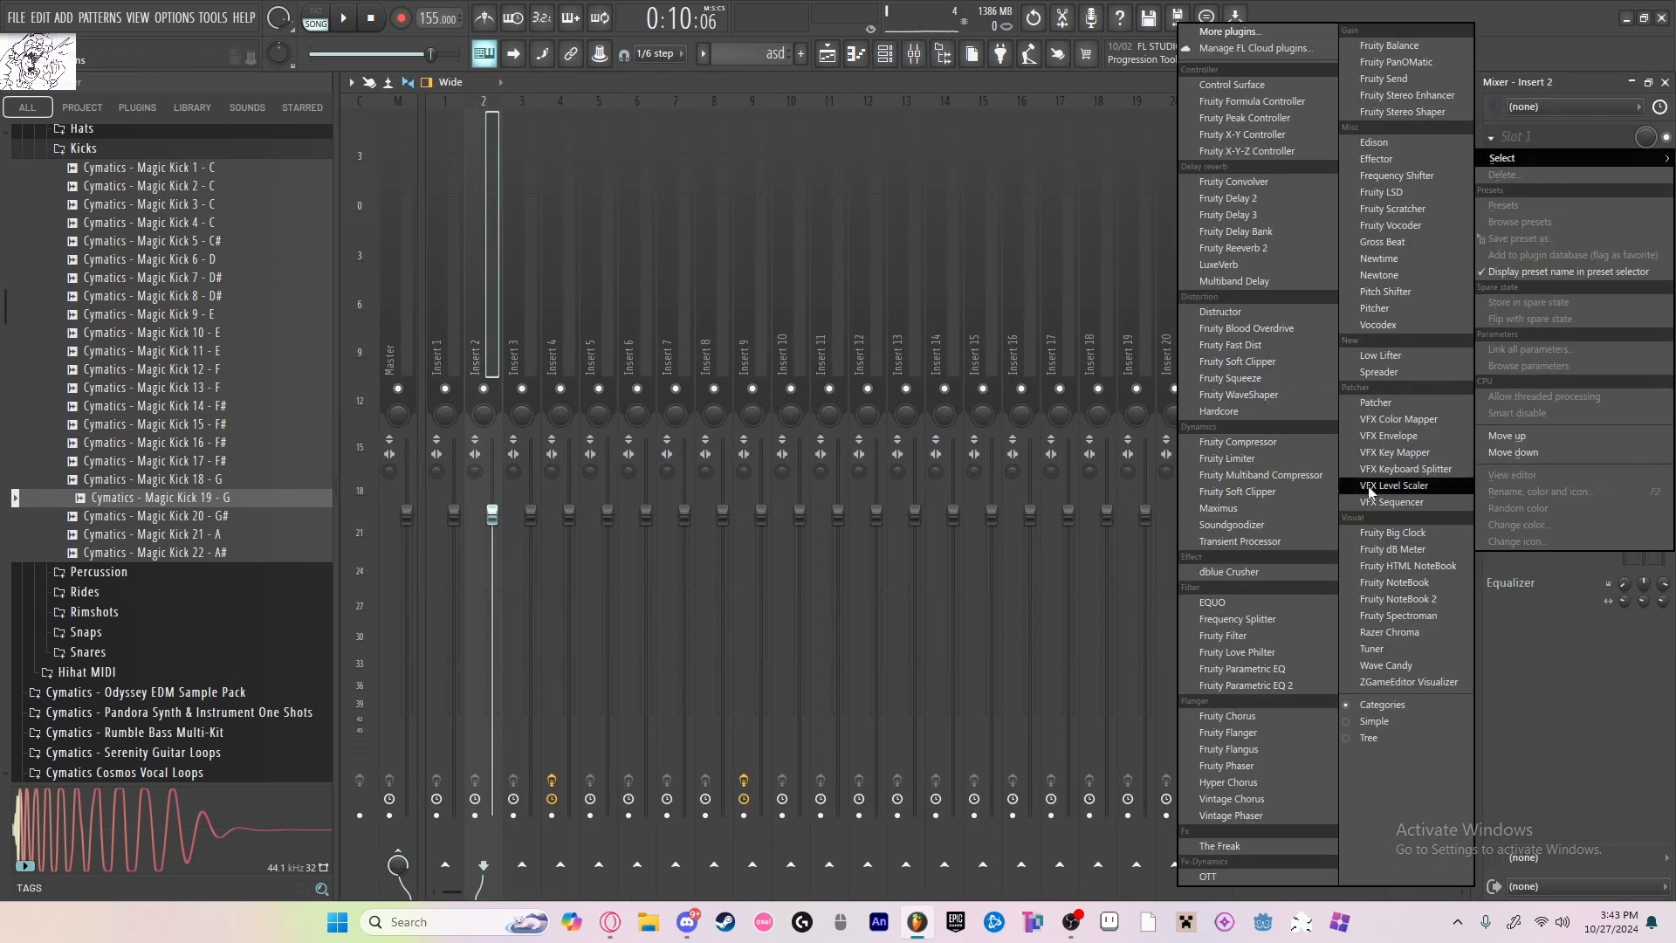
pyautogui.click(1275, 653)
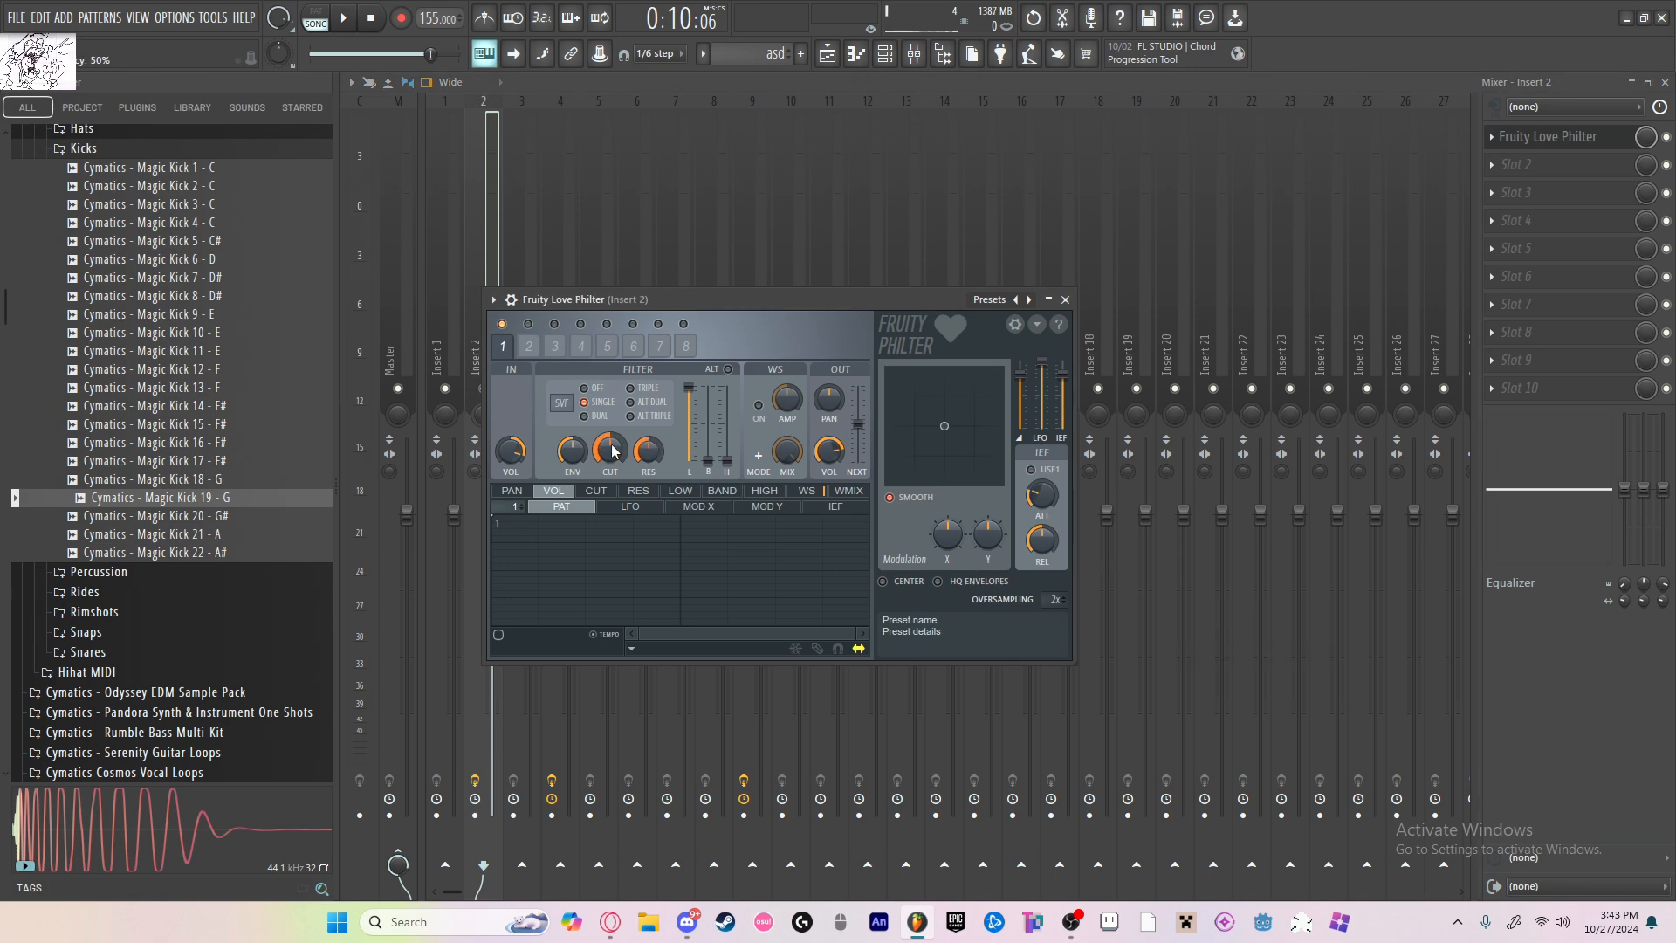
pyautogui.moveTo(647, 442); pyautogui.dragTo(646, 438)
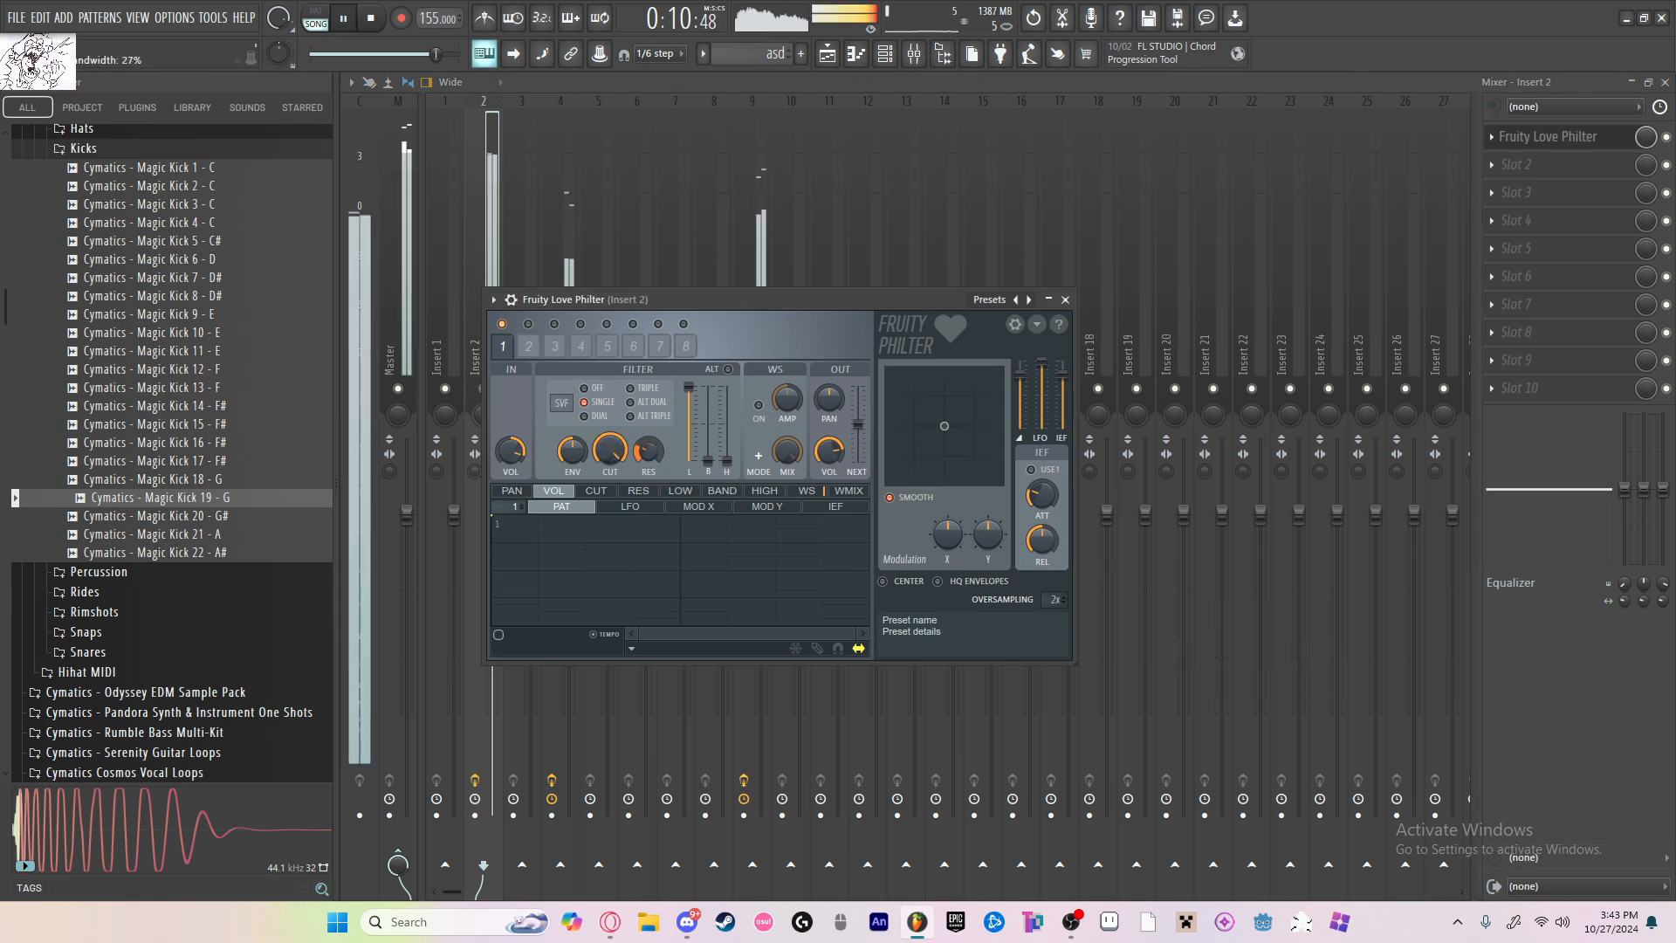
# Step: Load Fruity Parametric EQ 2 into slot 2 of insert 2 and boost a band in the low range
pyautogui.click(1515, 166)
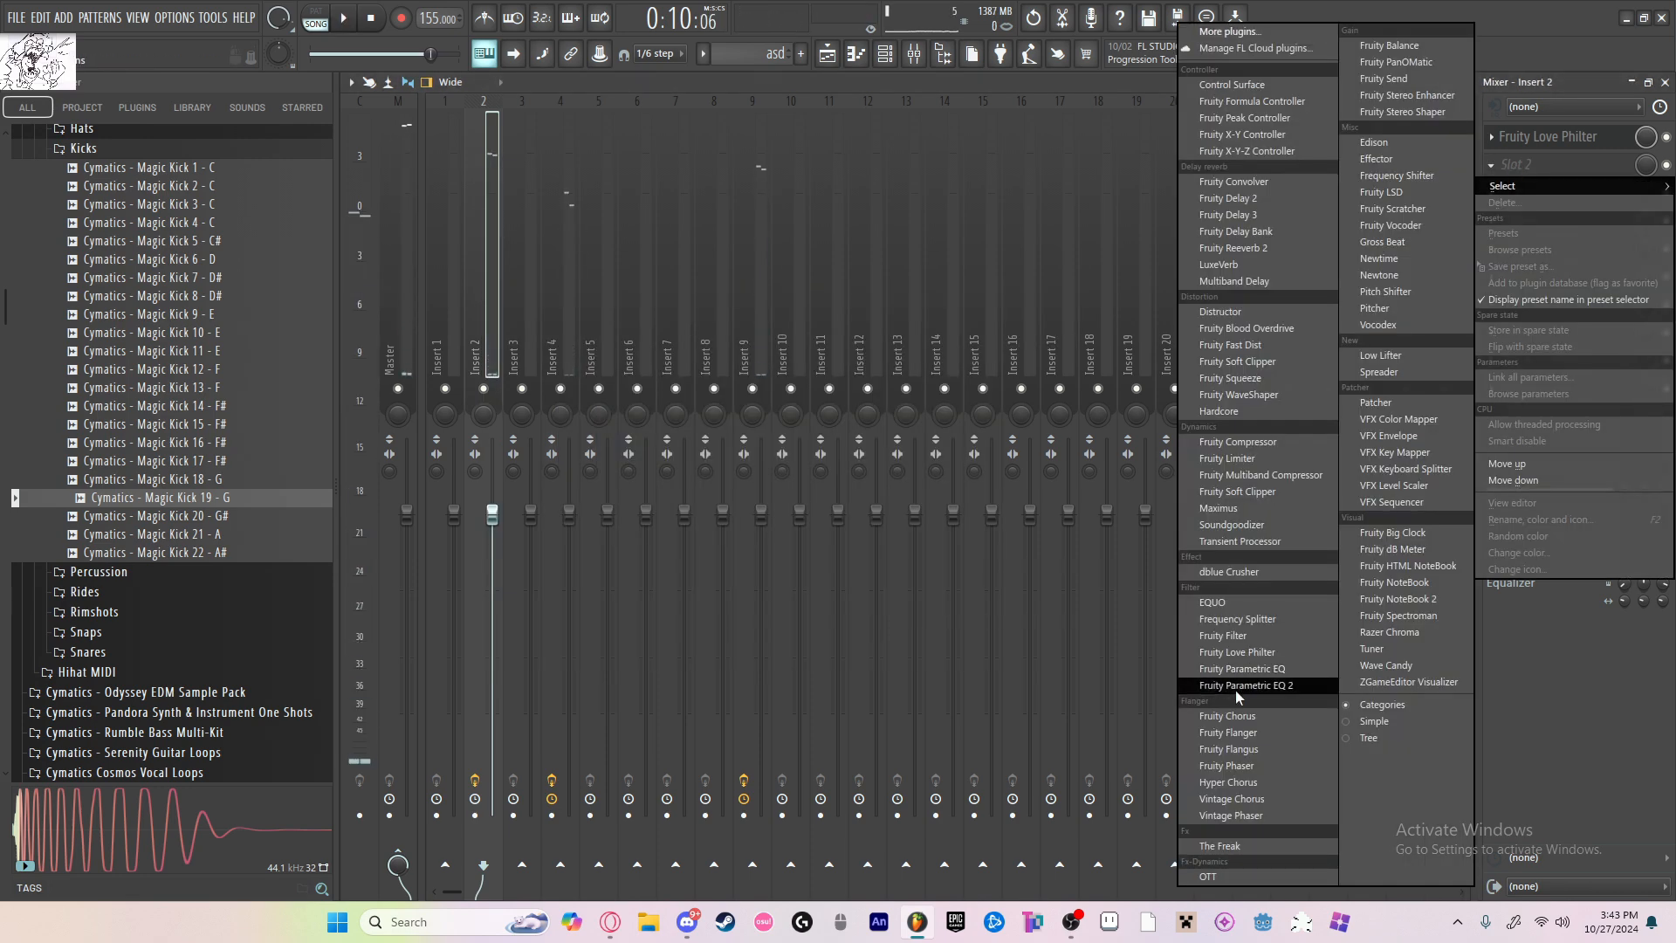
pyautogui.click(1275, 687)
pyautogui.moveTo(599, 467); pyautogui.dragTo(633, 436)
pyautogui.click(1114, 322)
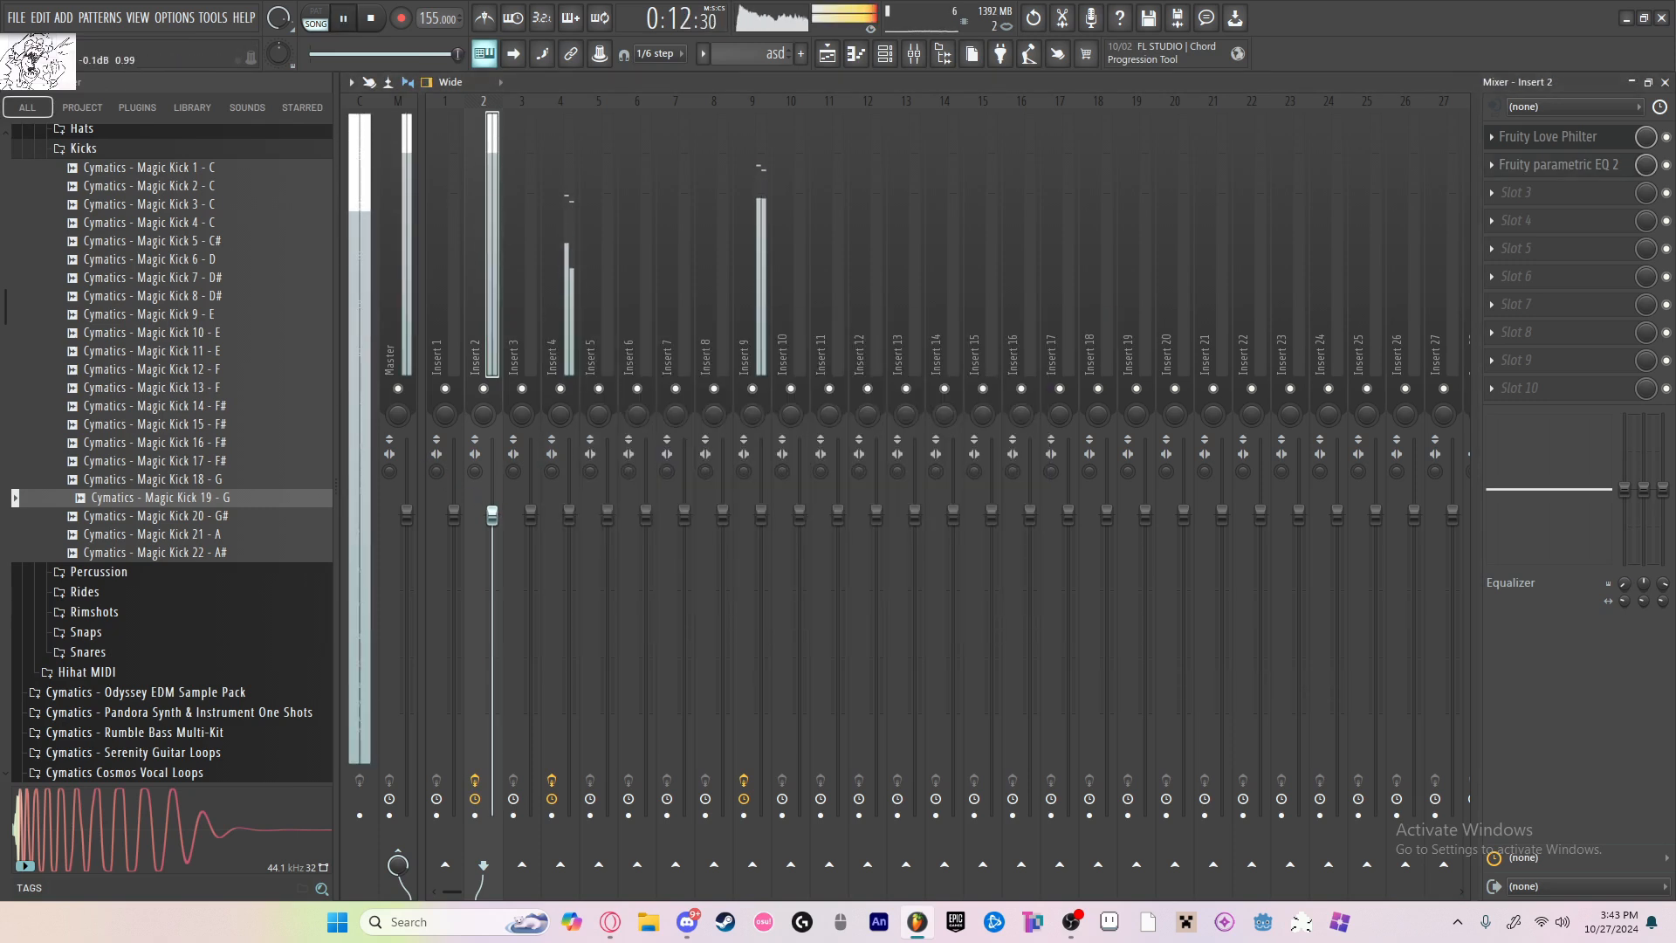
# Step: Balance the mix during playback by lowering the faders of inserts 2, 4 and 9, with the kick on insert 2 lowest
pyautogui.moveTo(492, 513); pyautogui.dragTo(492, 572)
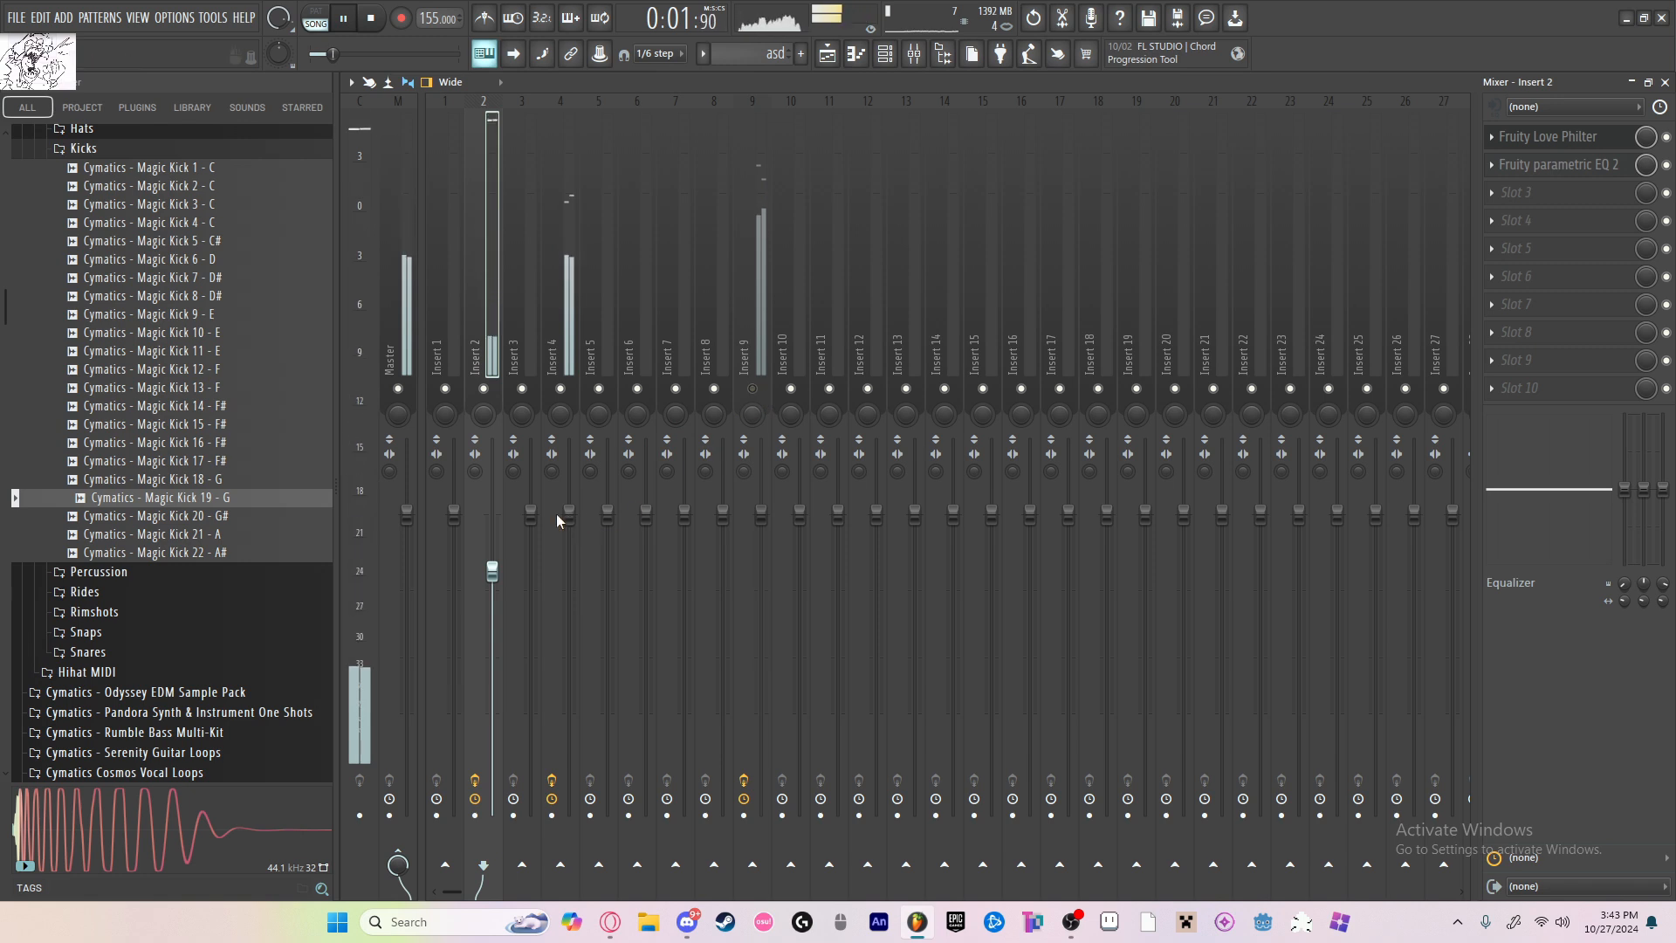
pyautogui.moveTo(568, 513); pyautogui.dragTo(568, 542)
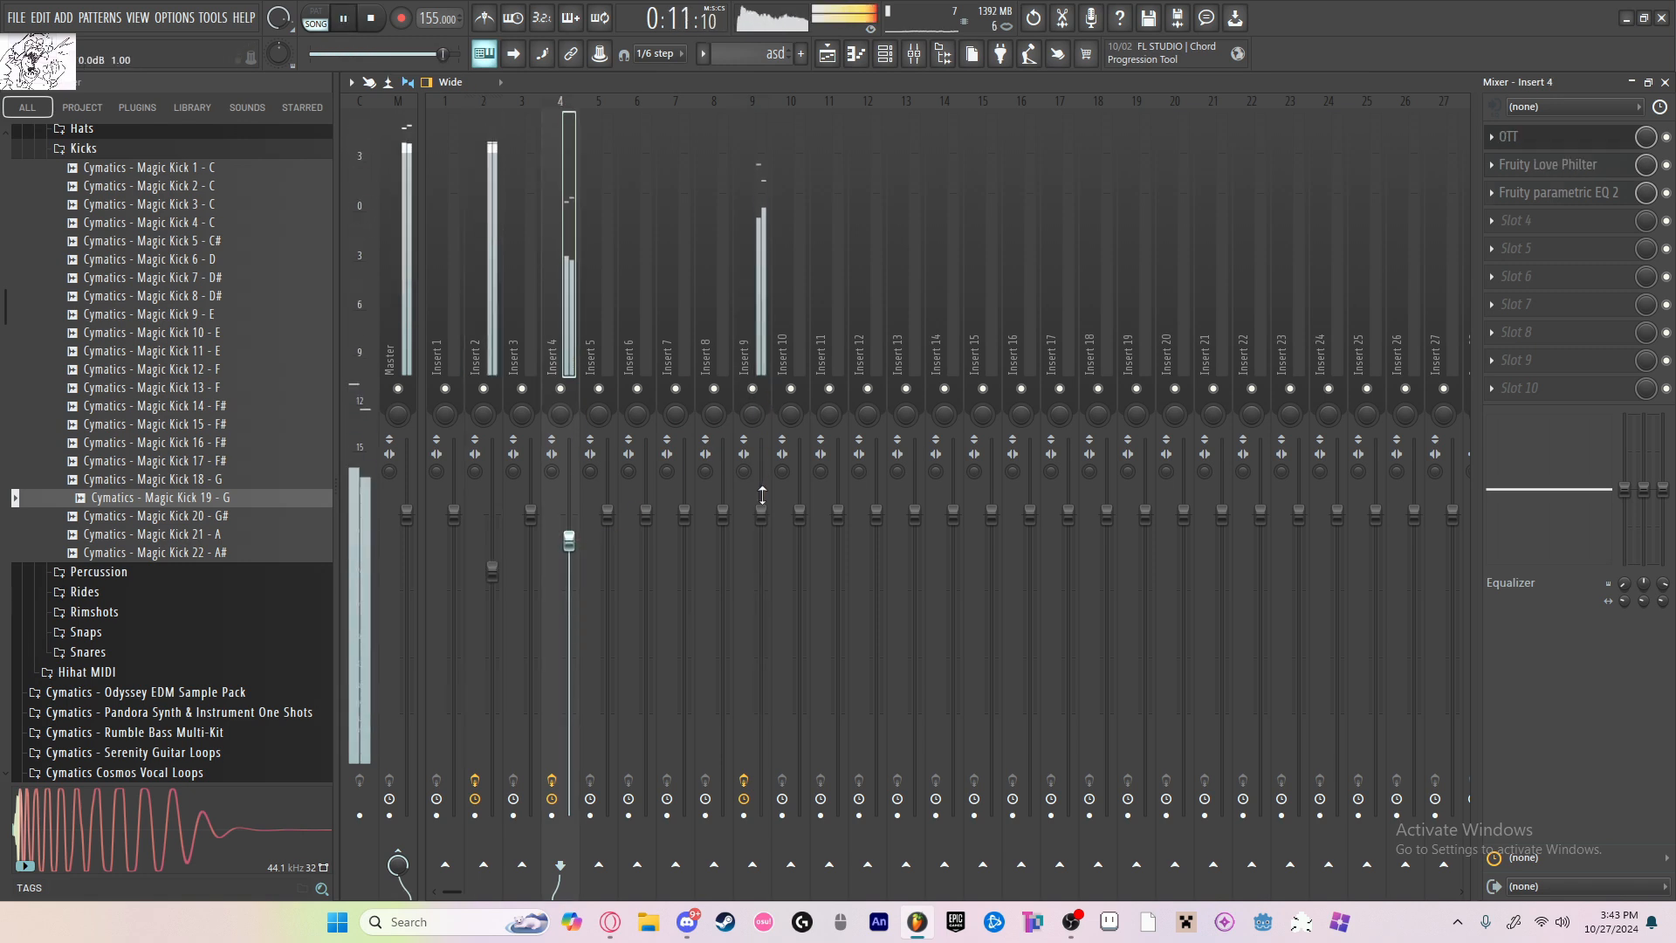
pyautogui.moveTo(761, 514); pyautogui.dragTo(760, 537)
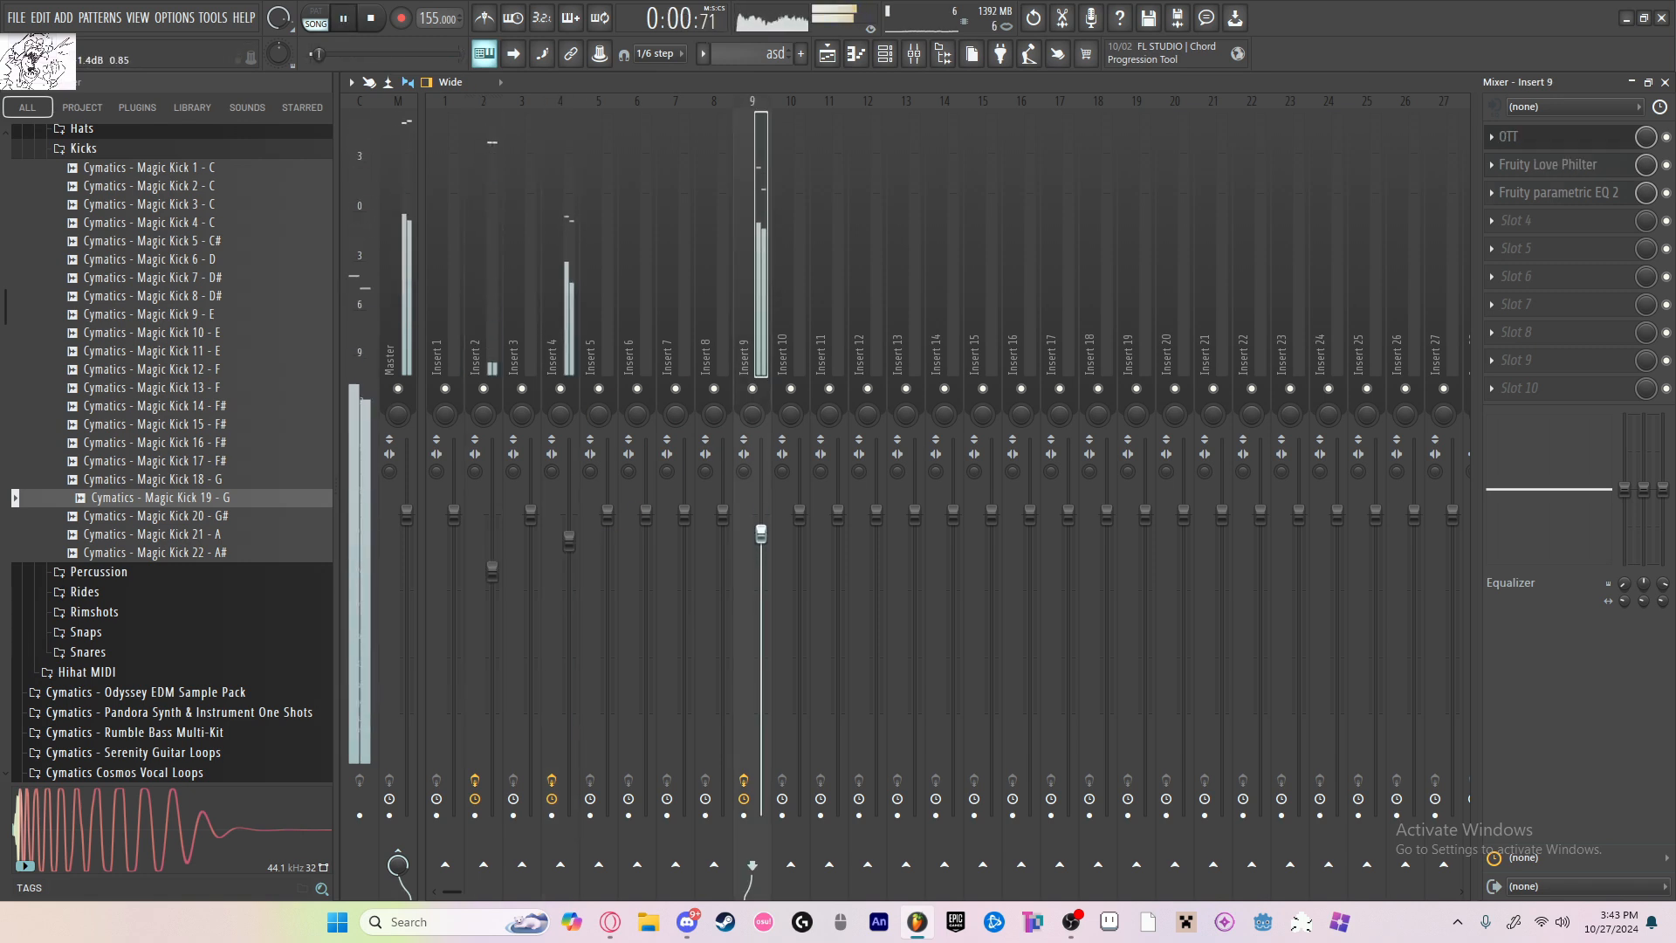
pyautogui.moveTo(568, 542); pyautogui.dragTo(569, 550)
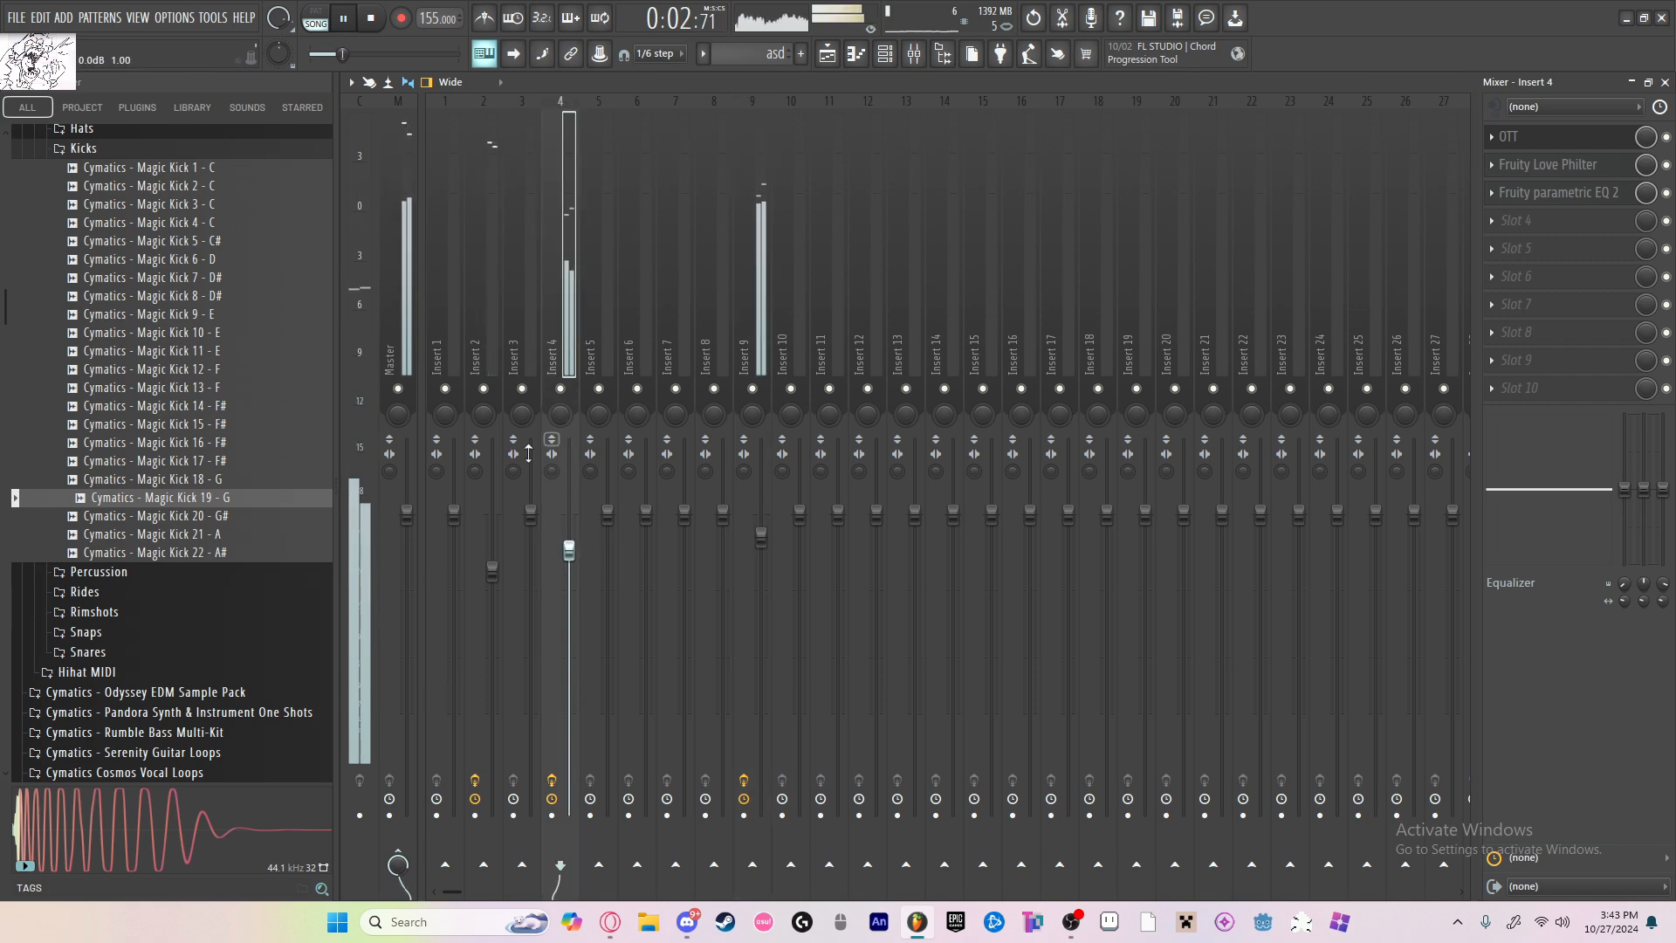
pyautogui.click(400, 332)
pyautogui.click(501, 346)
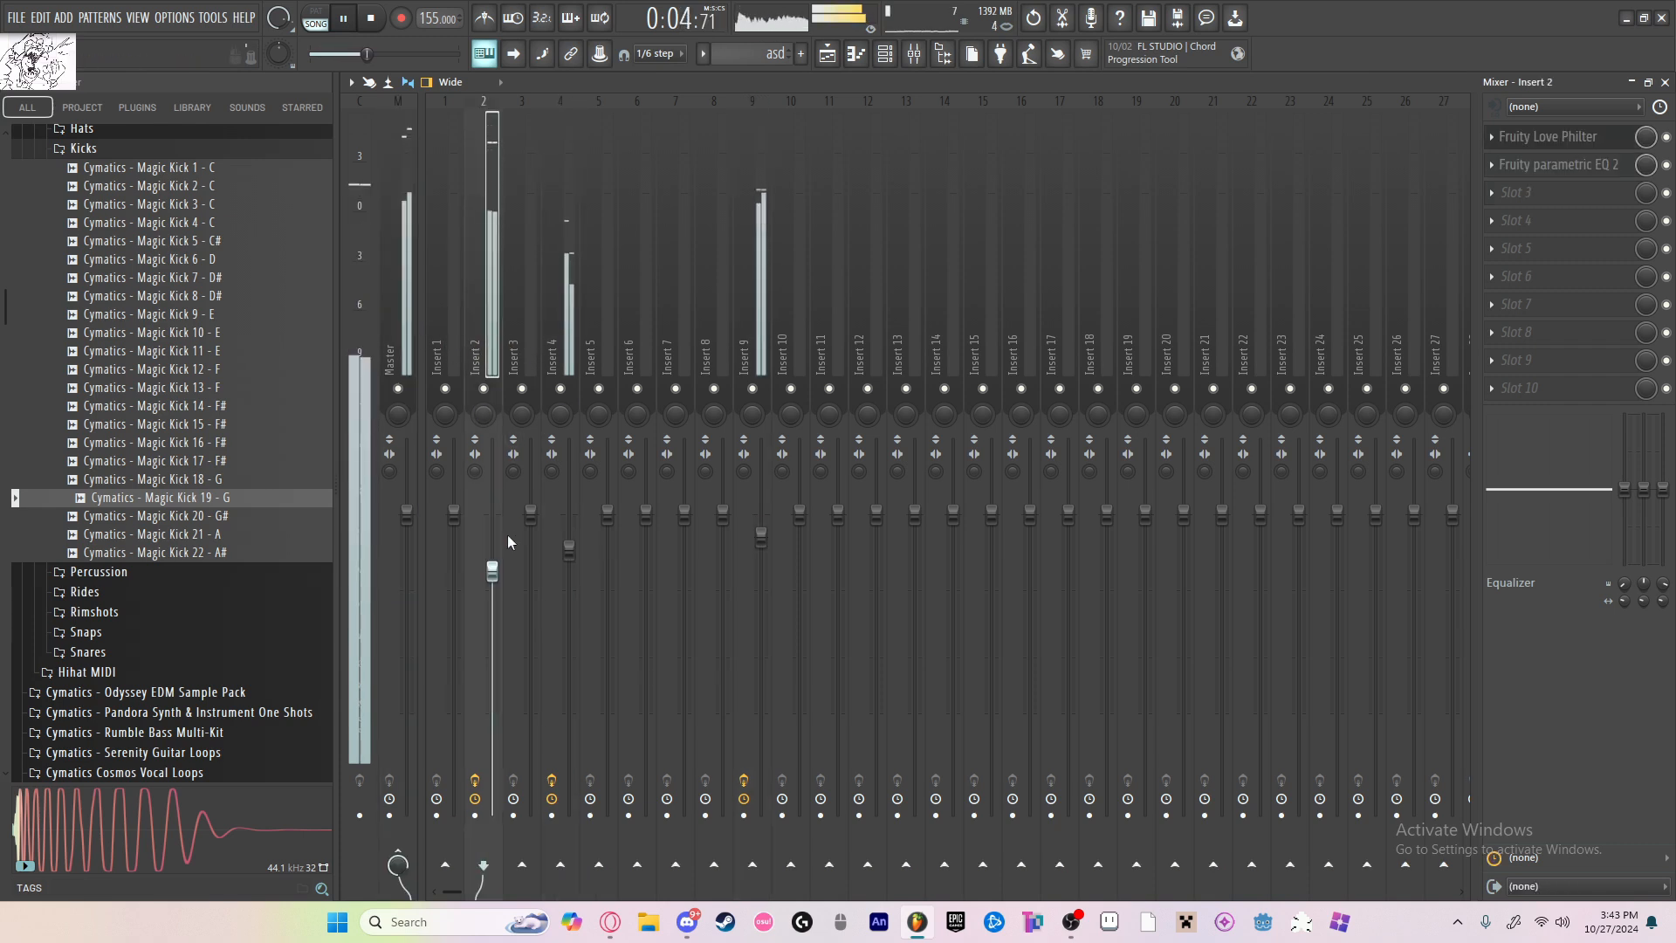
pyautogui.moveTo(492, 572); pyautogui.dragTo(492, 581)
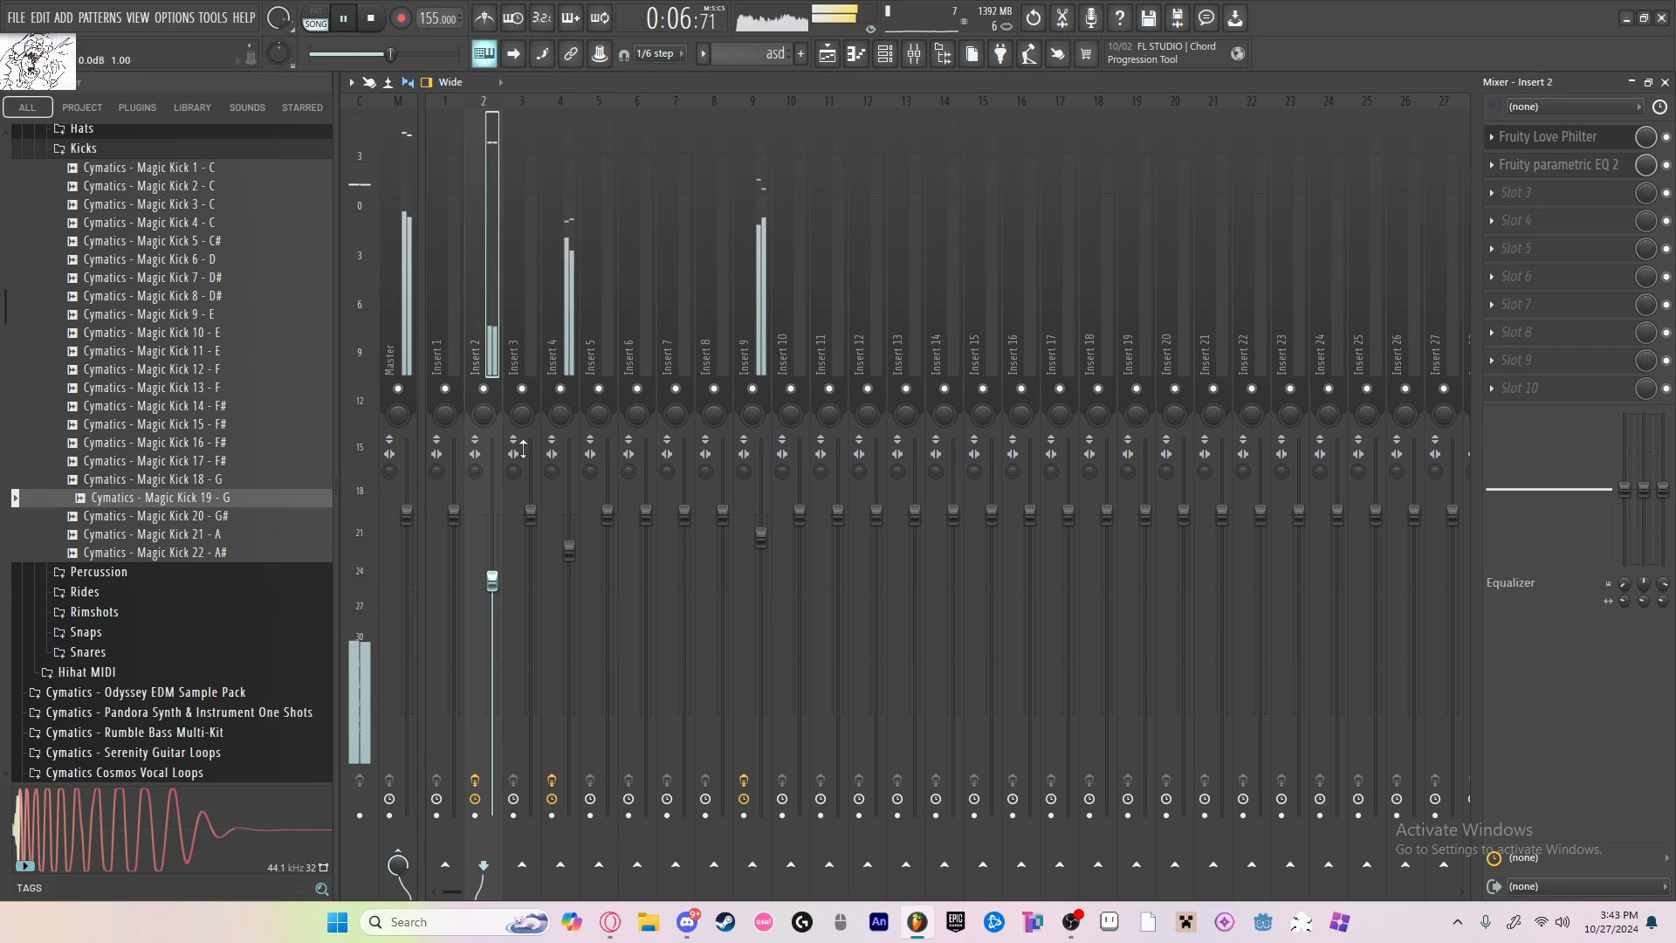
pyautogui.click(827, 54)
pyautogui.click(914, 470)
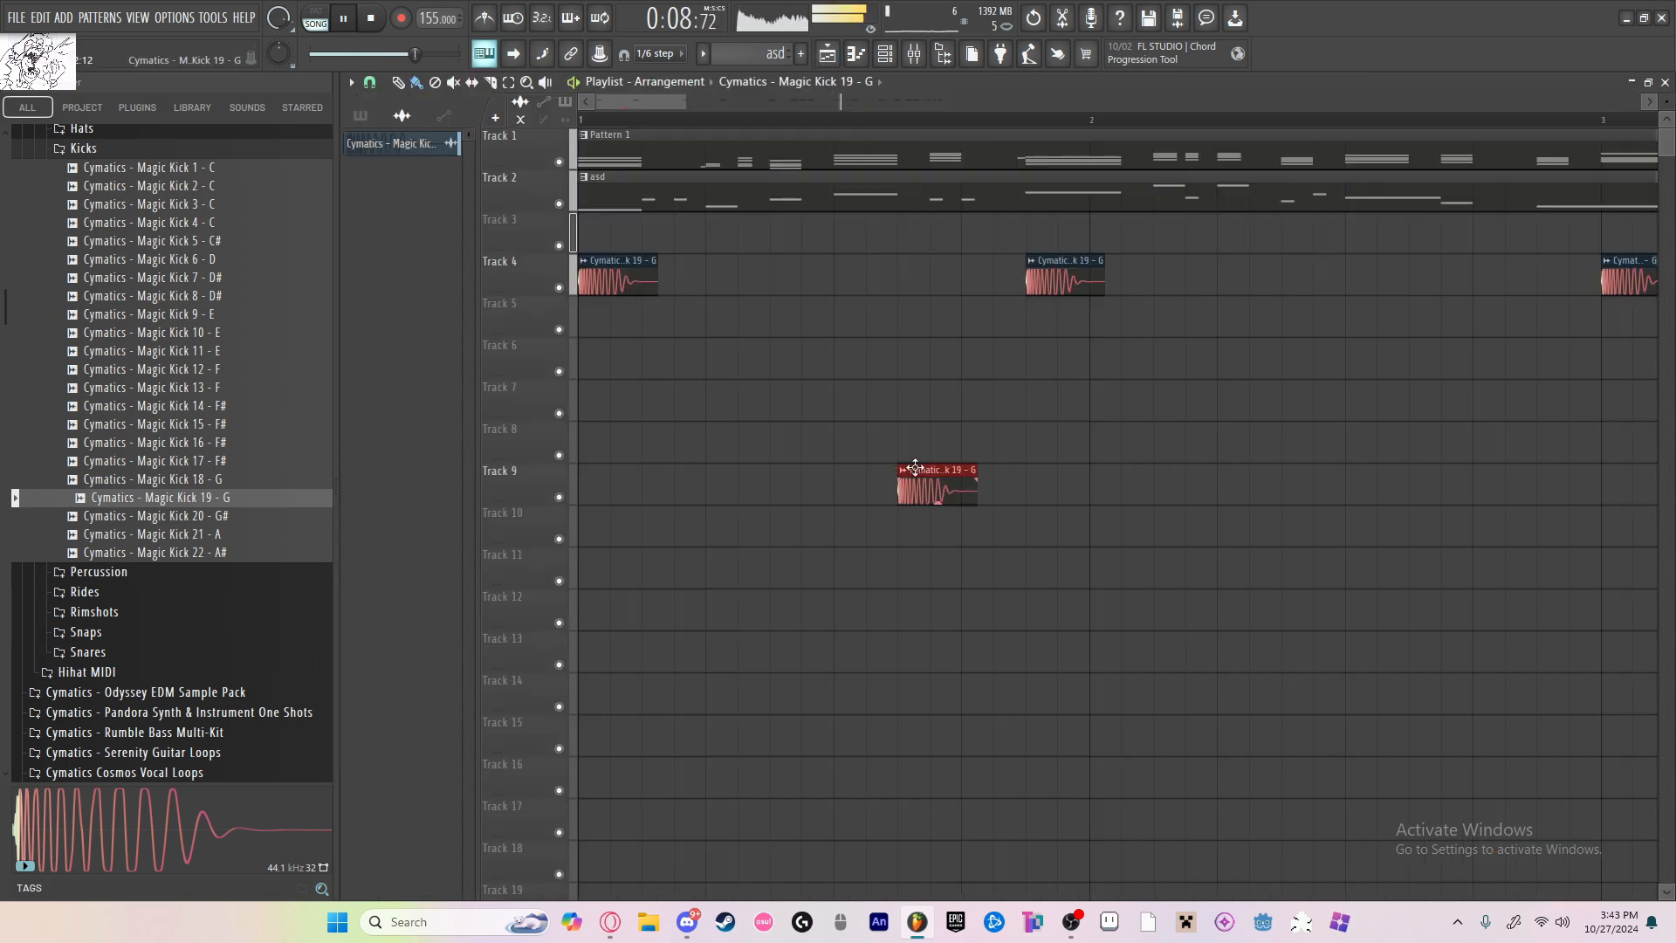
pyautogui.rightClick(914, 470)
pyautogui.scroll(-5, 907, 376)
# Step: Stop playback and load Fruity Balance into slot 1 of insert 3
pyautogui.click(914, 54)
pyautogui.press('space')
pyautogui.click(536, 288)
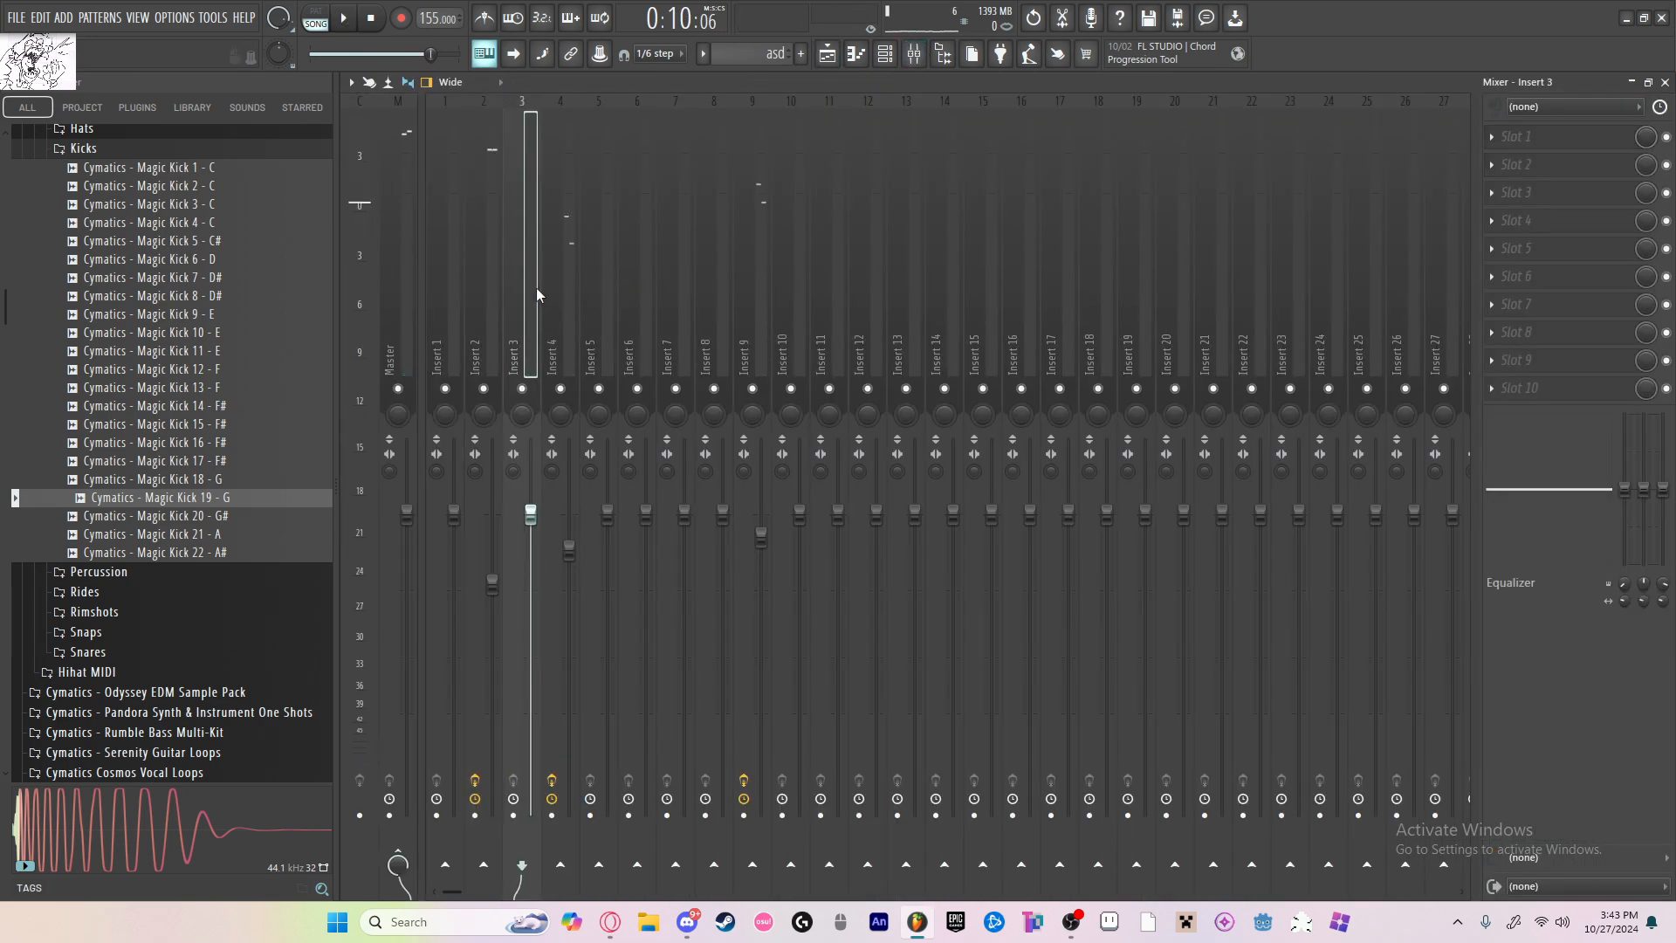
pyautogui.click(1492, 137)
pyautogui.click(1565, 718)
pyautogui.click(1512, 136)
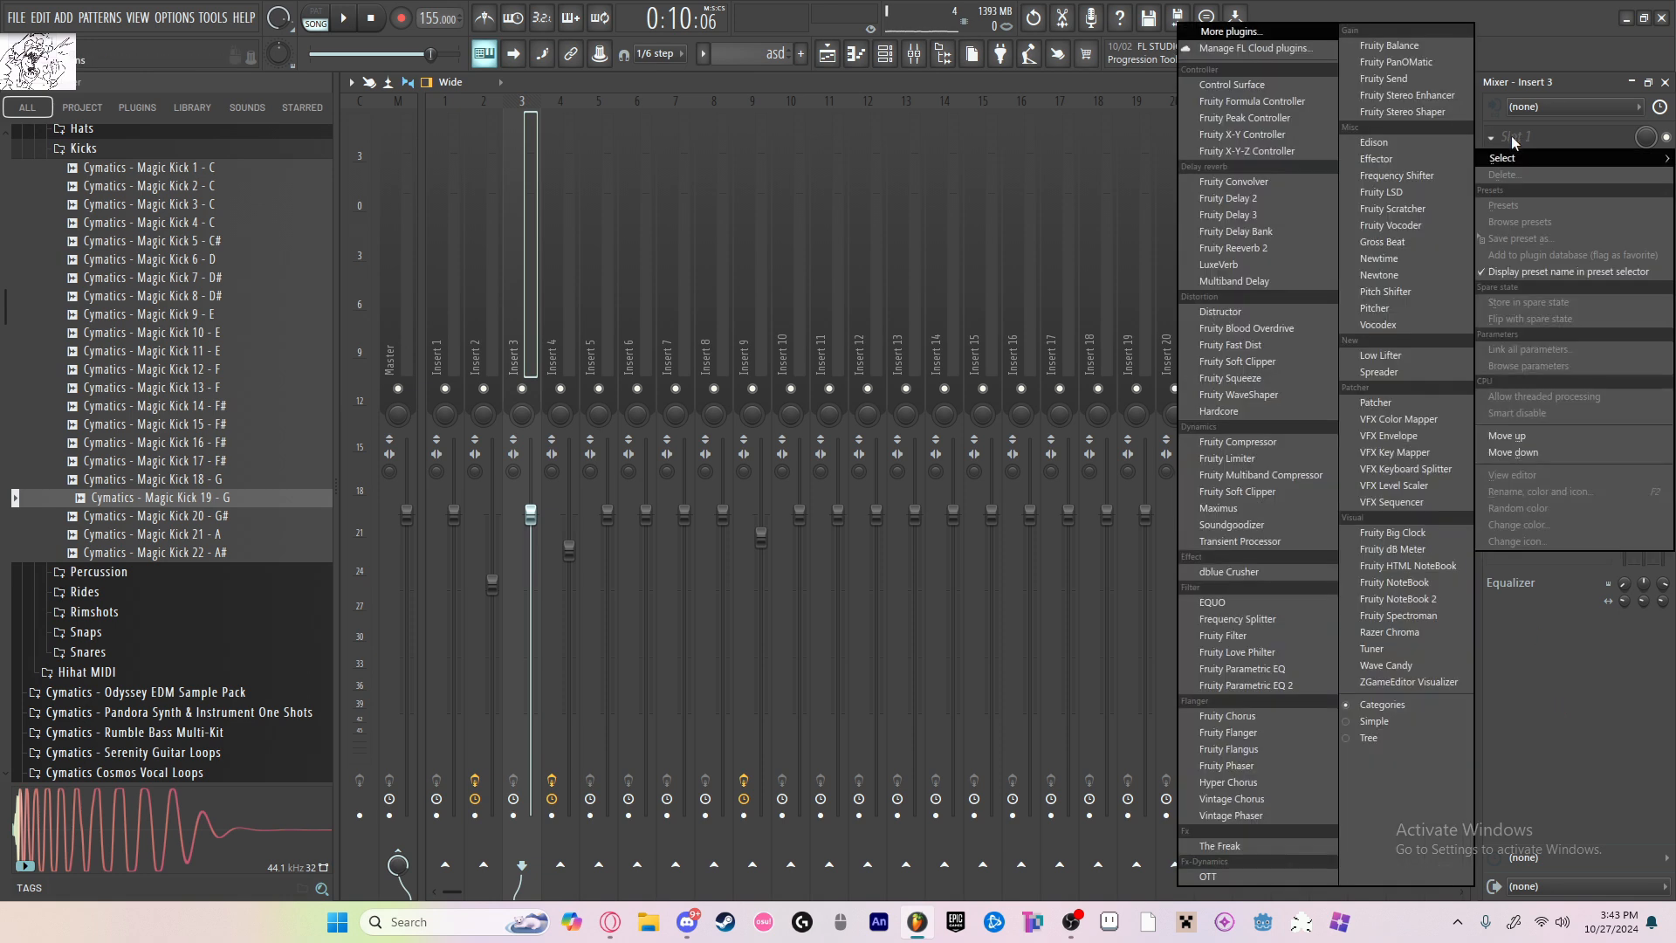
pyautogui.click(1379, 45)
# Step: Check the mixer assignments of all channels in the channel rack and return to the playlist
pyautogui.click(885, 53)
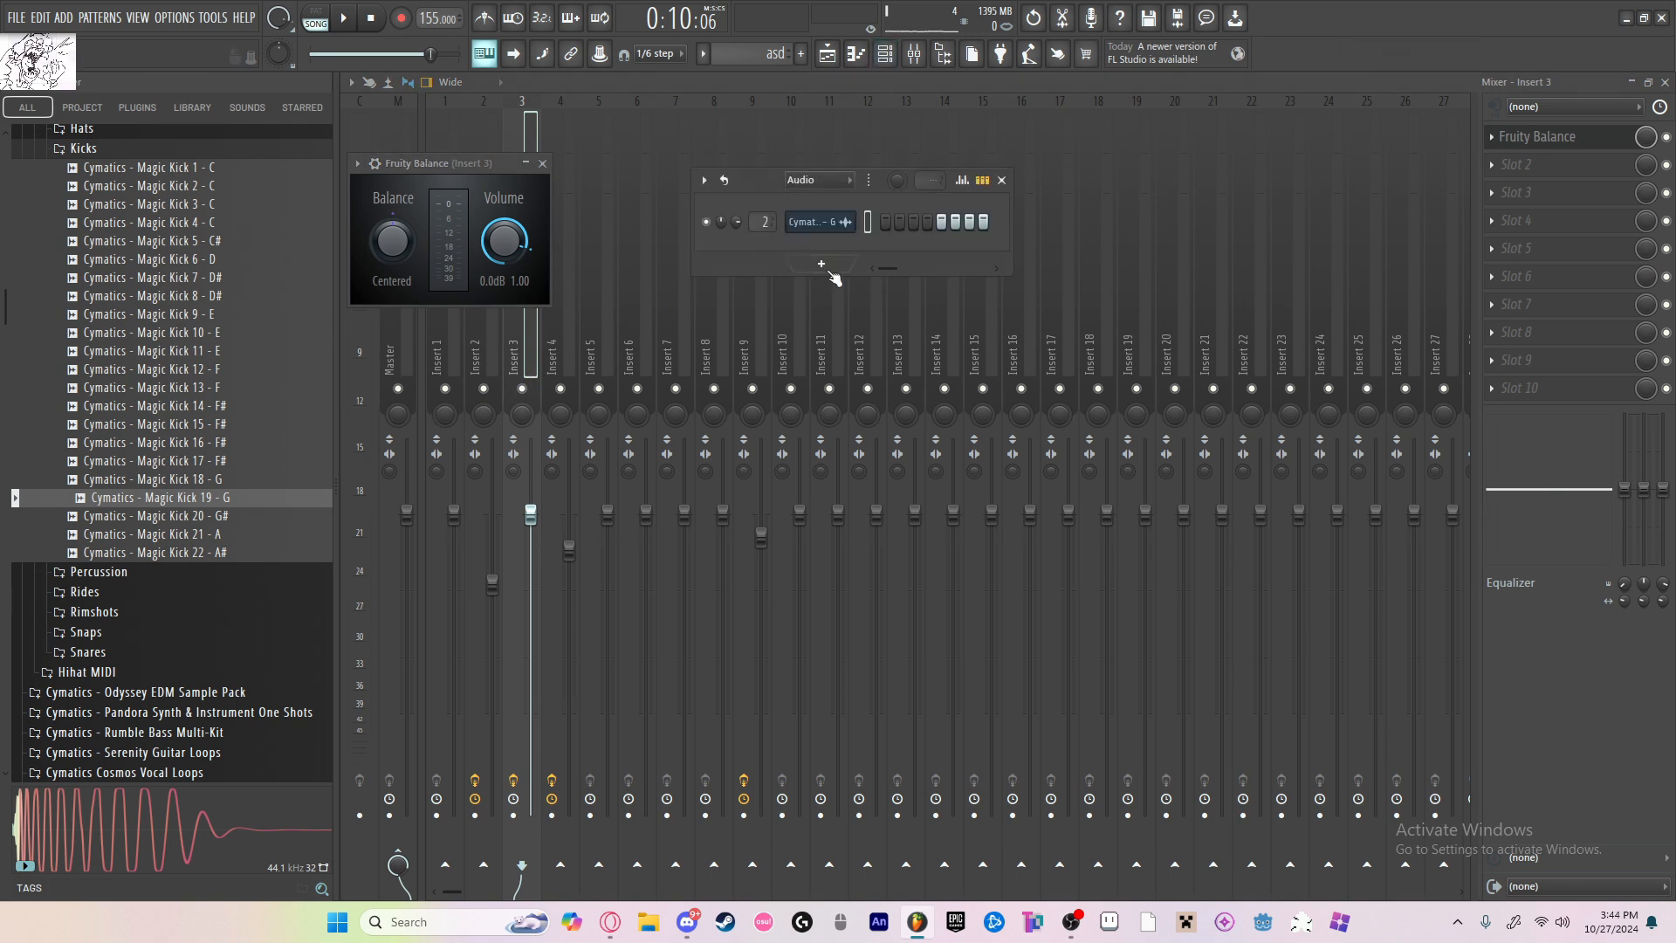
pyautogui.click(797, 199)
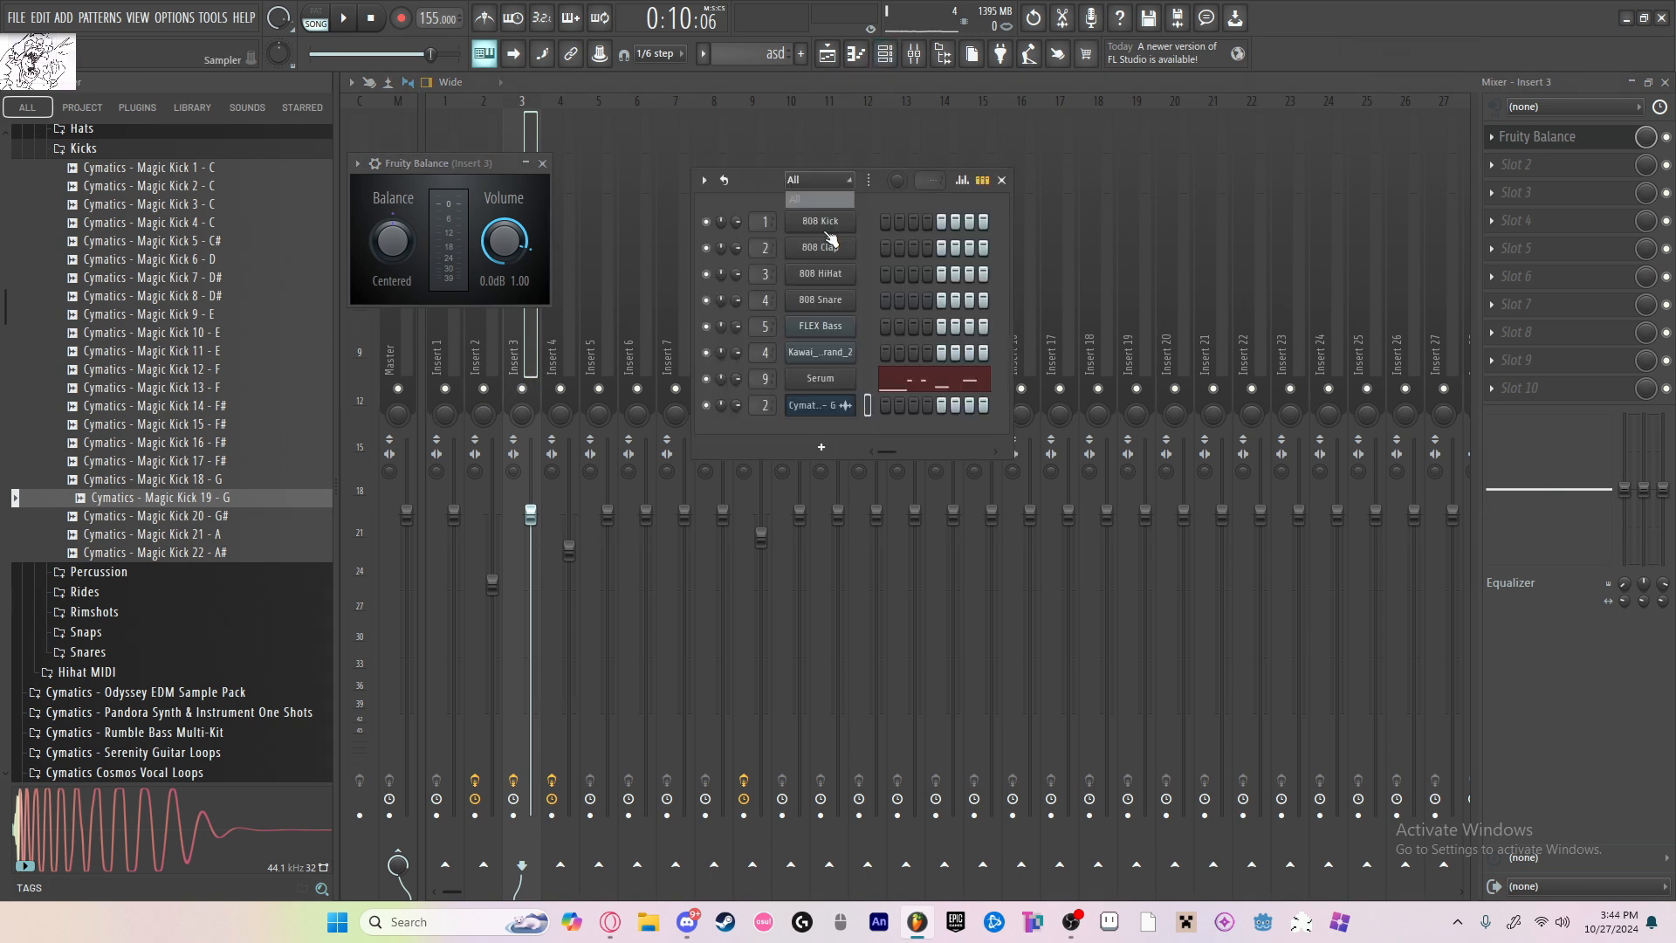
pyautogui.click(1003, 179)
pyautogui.moveTo(447, 164); pyautogui.dragTo(899, 293)
pyautogui.click(827, 53)
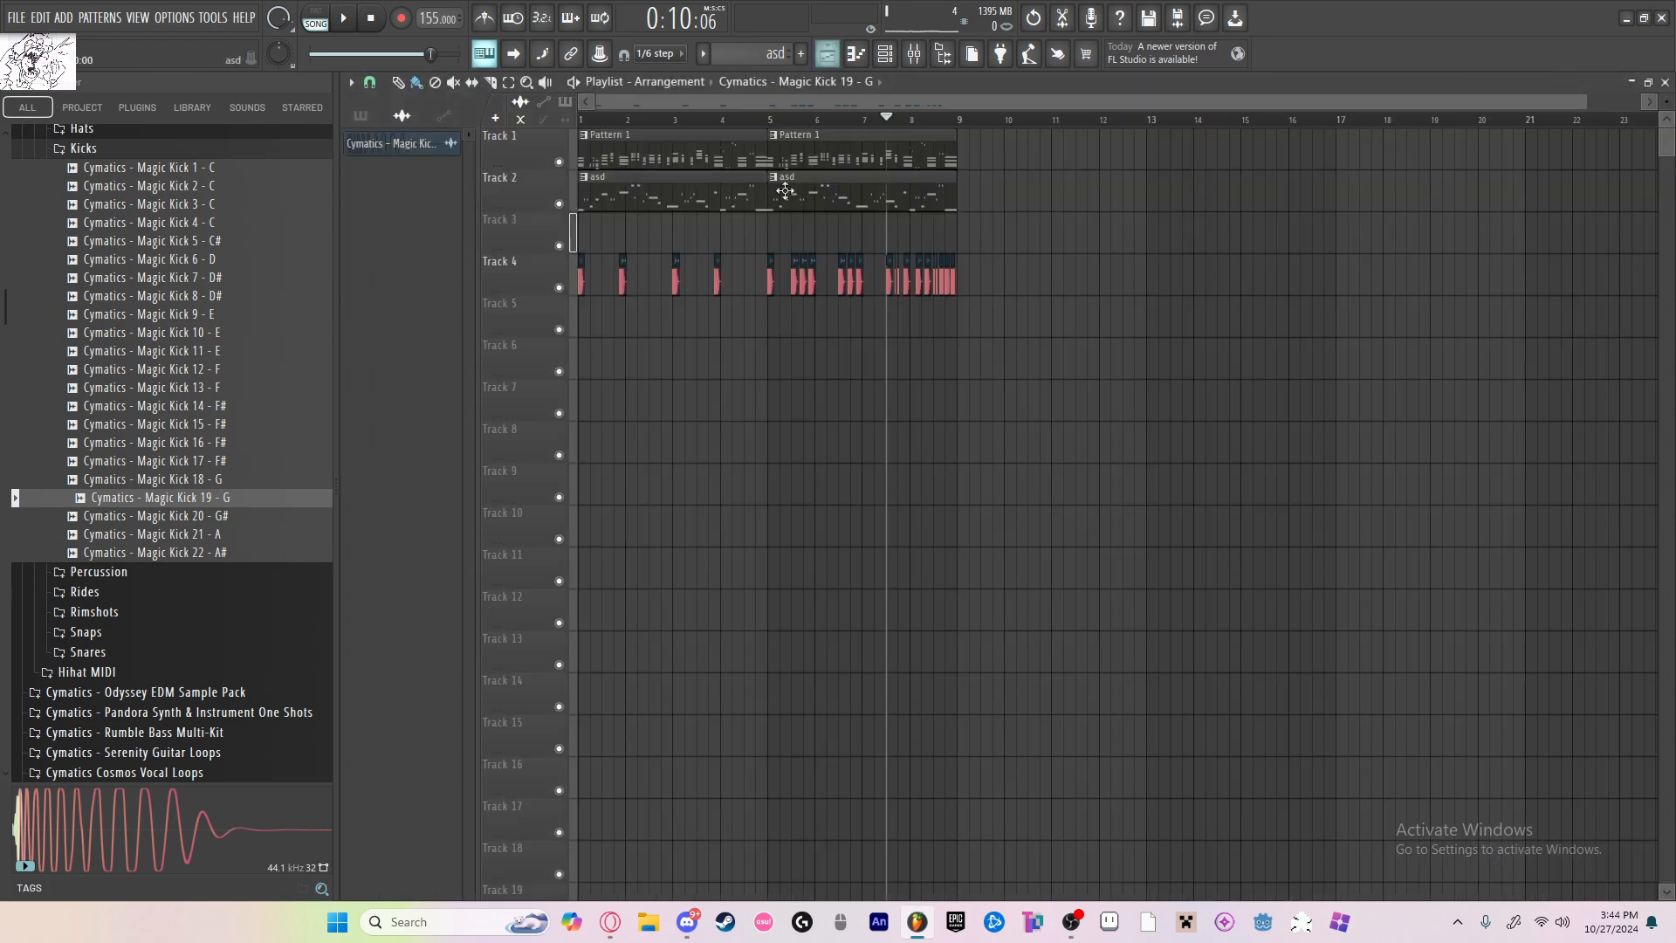
# Step: Preview the opening kick and select a short time range at the very start of bar 1 in the playlist
pyautogui.scroll(10, 578, 246)
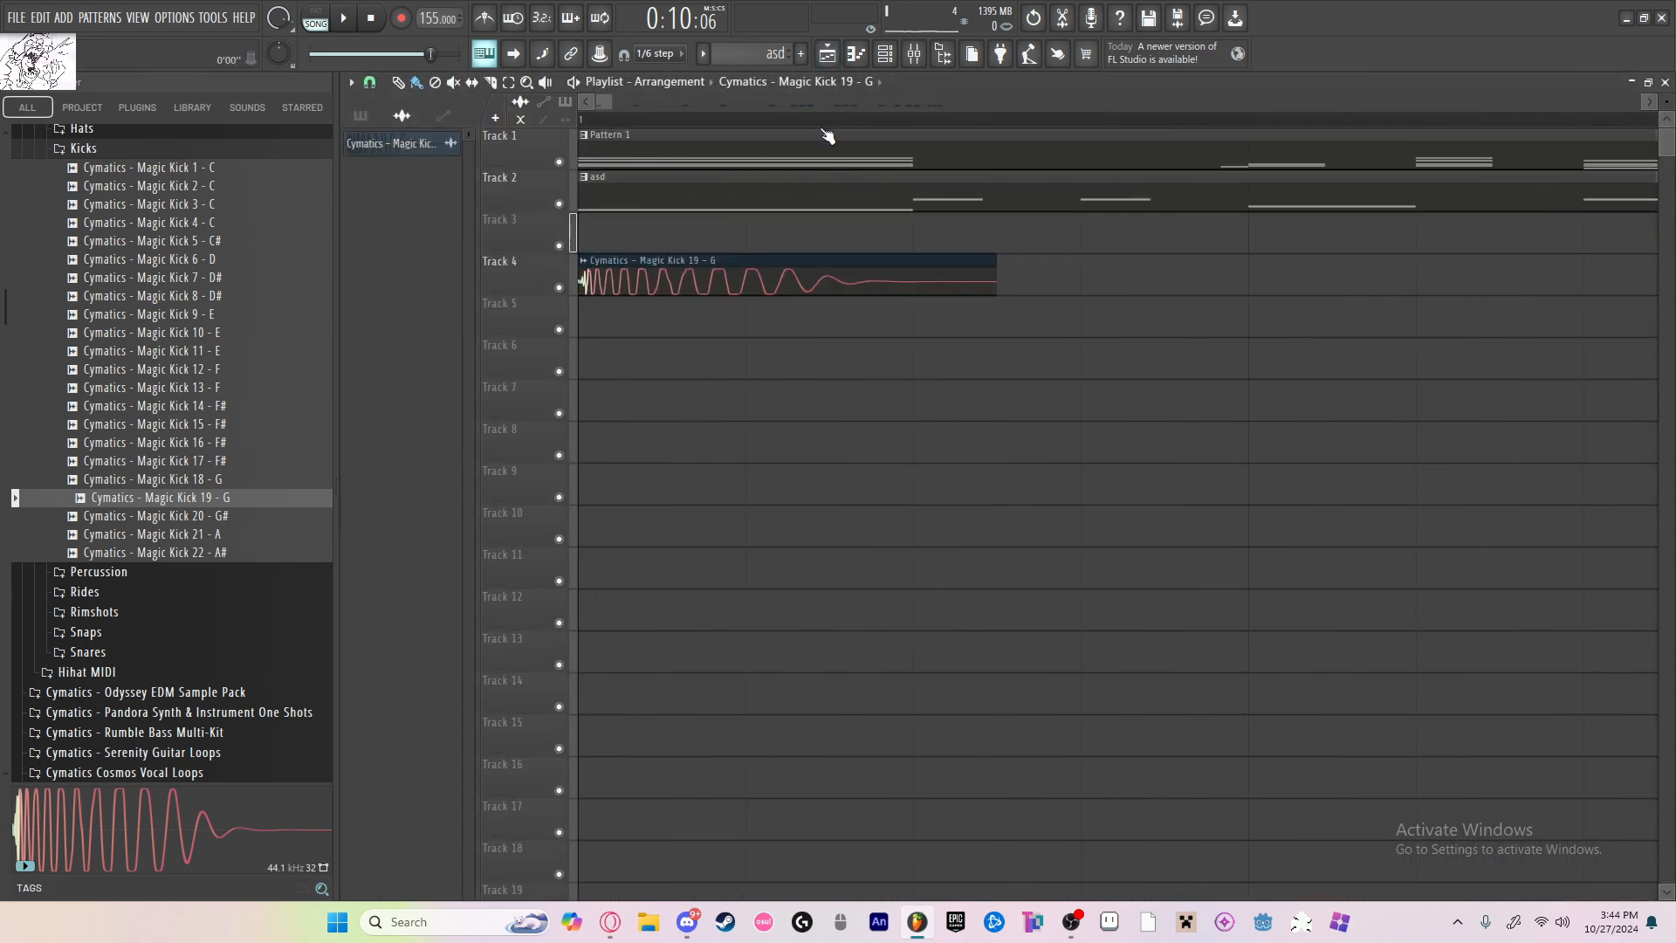
pyautogui.press('space')
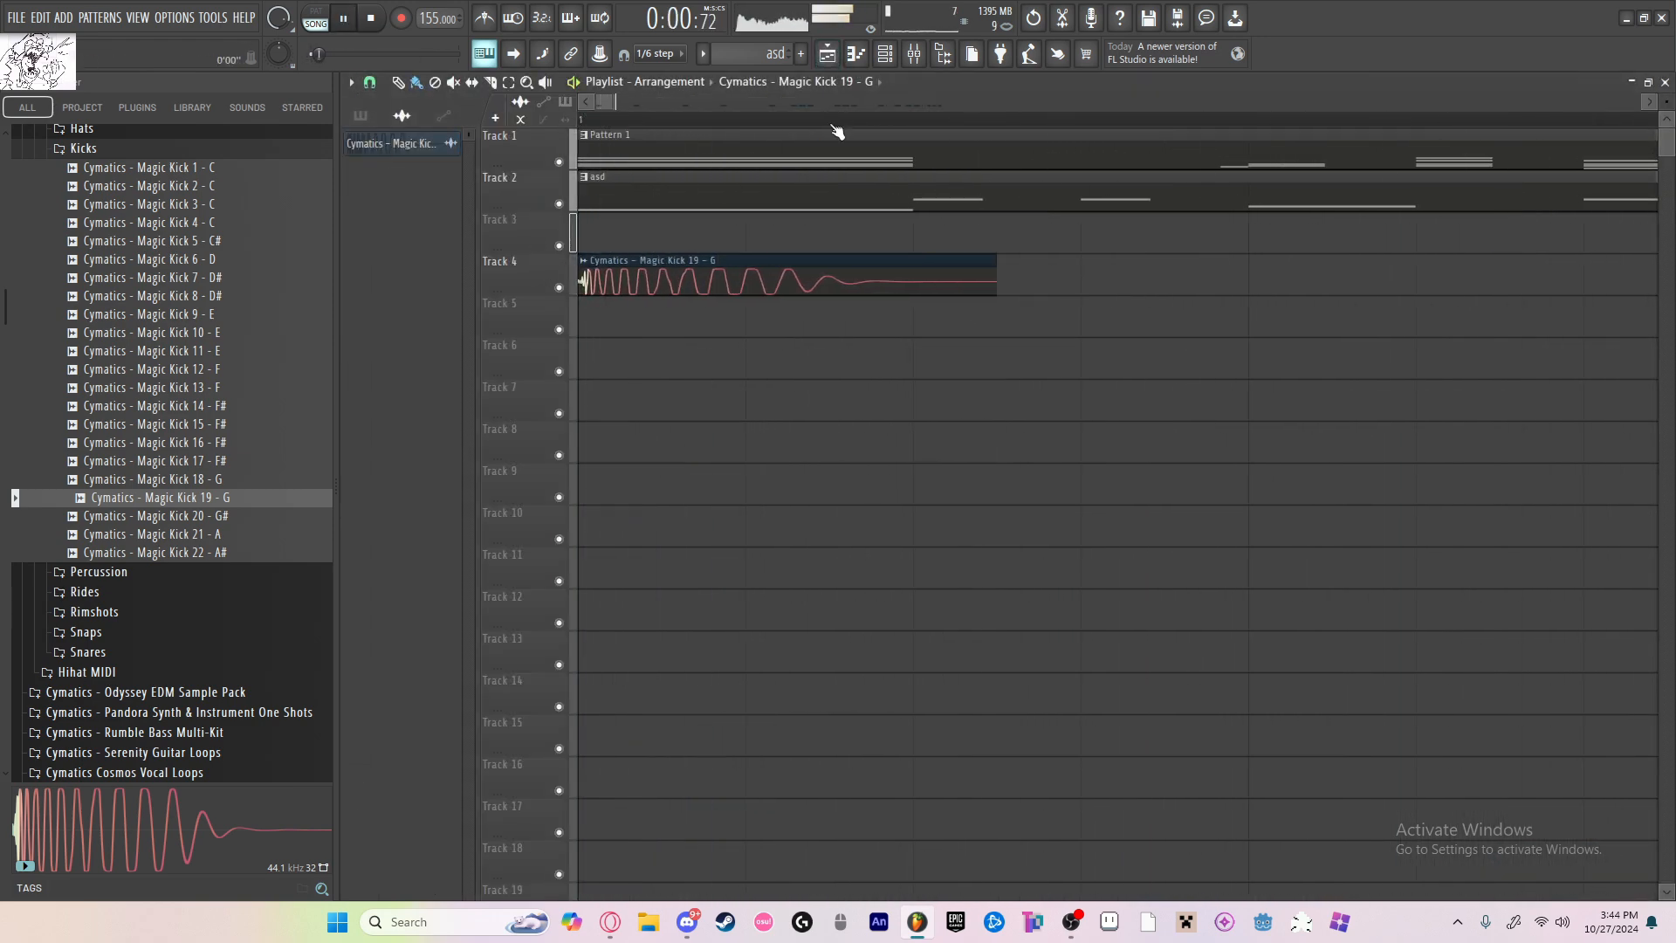
pyautogui.press('space')
pyautogui.moveTo(747, 126); pyautogui.dragTo(545, 141)
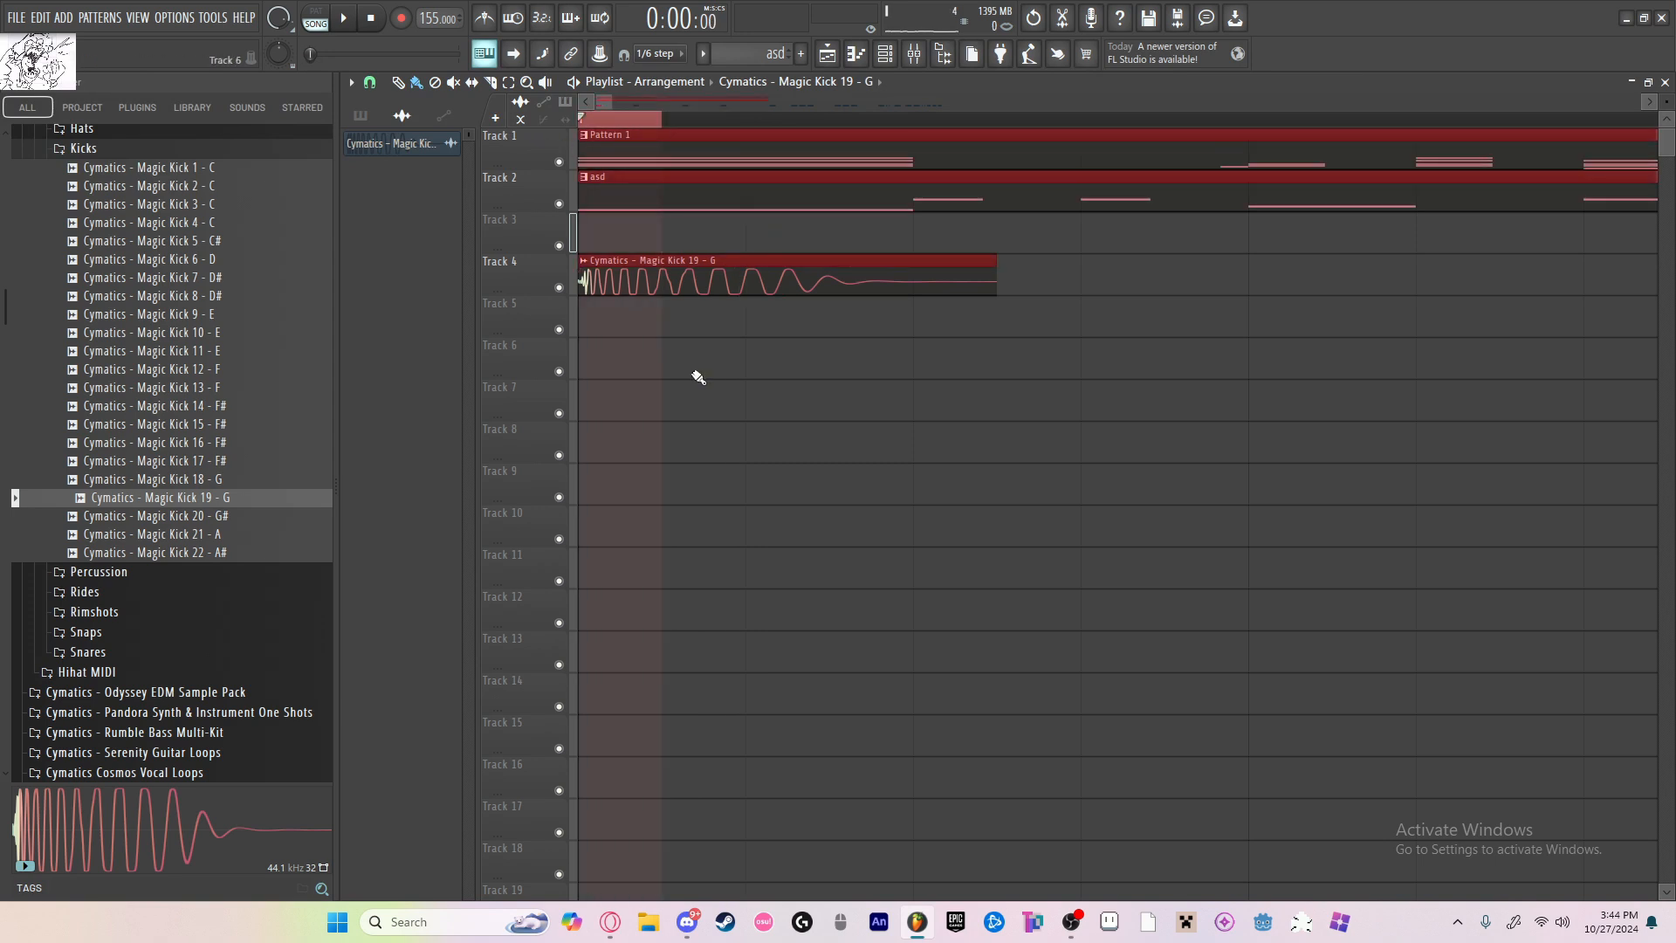
# Step: Create an automation clip for the Fruity Balance volume on insert 3, curve its rise, and clear the time selection
pyautogui.click(915, 54)
pyautogui.click(1539, 138)
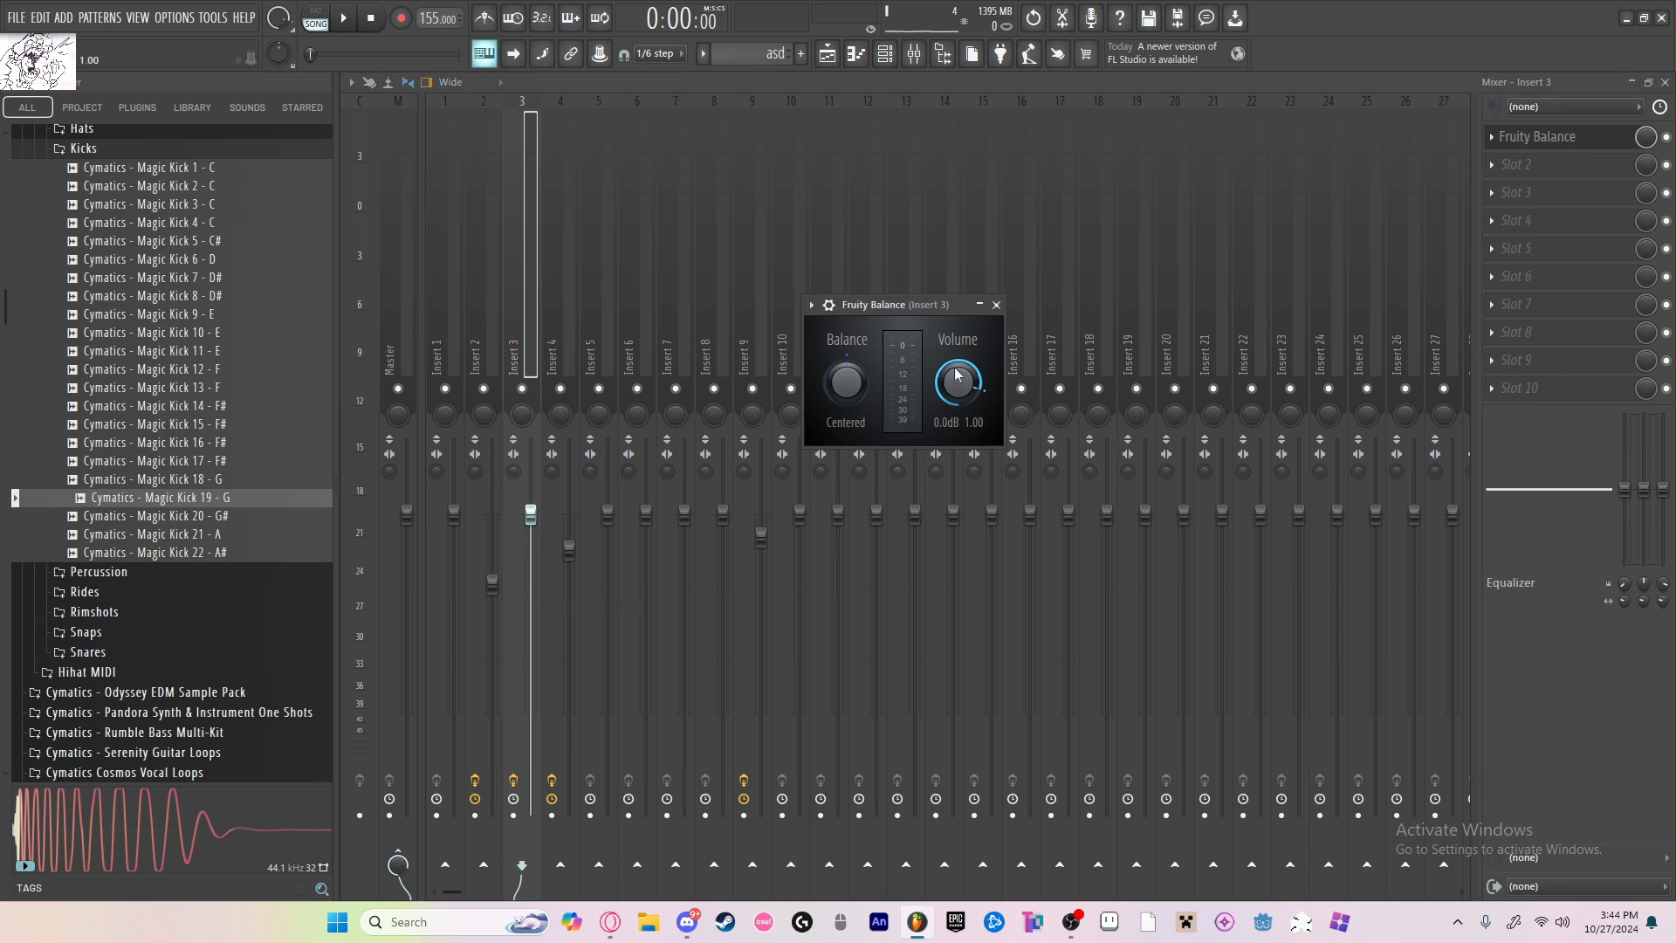
pyautogui.rightClick(956, 393)
pyautogui.click(1018, 517)
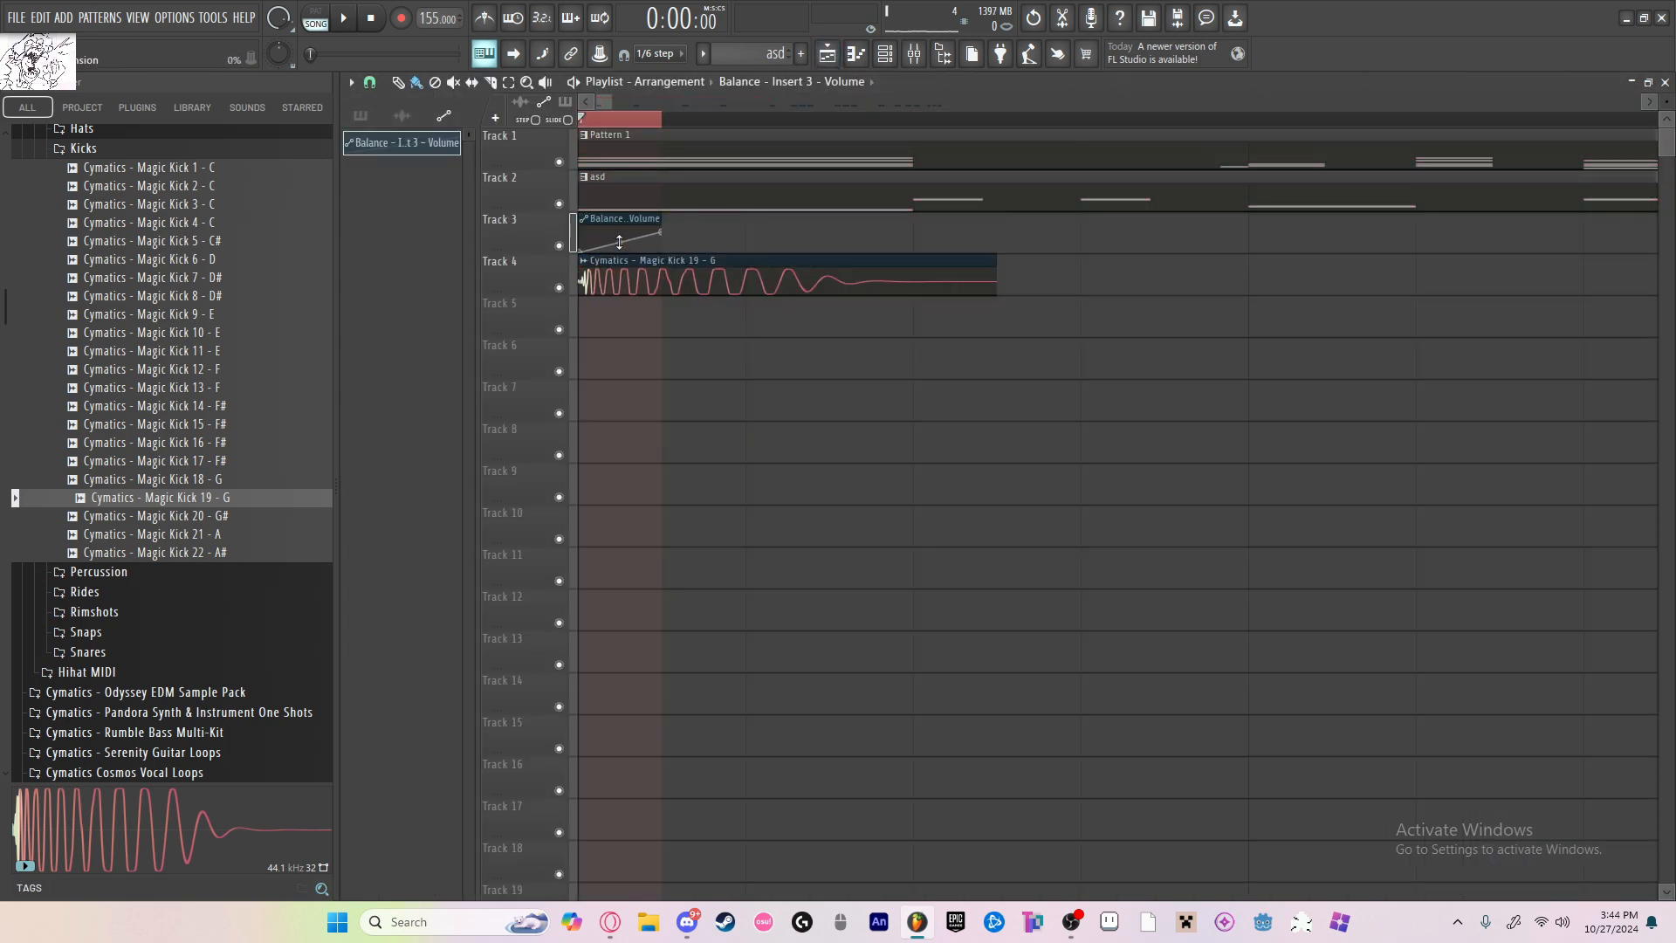
pyautogui.click(591, 127)
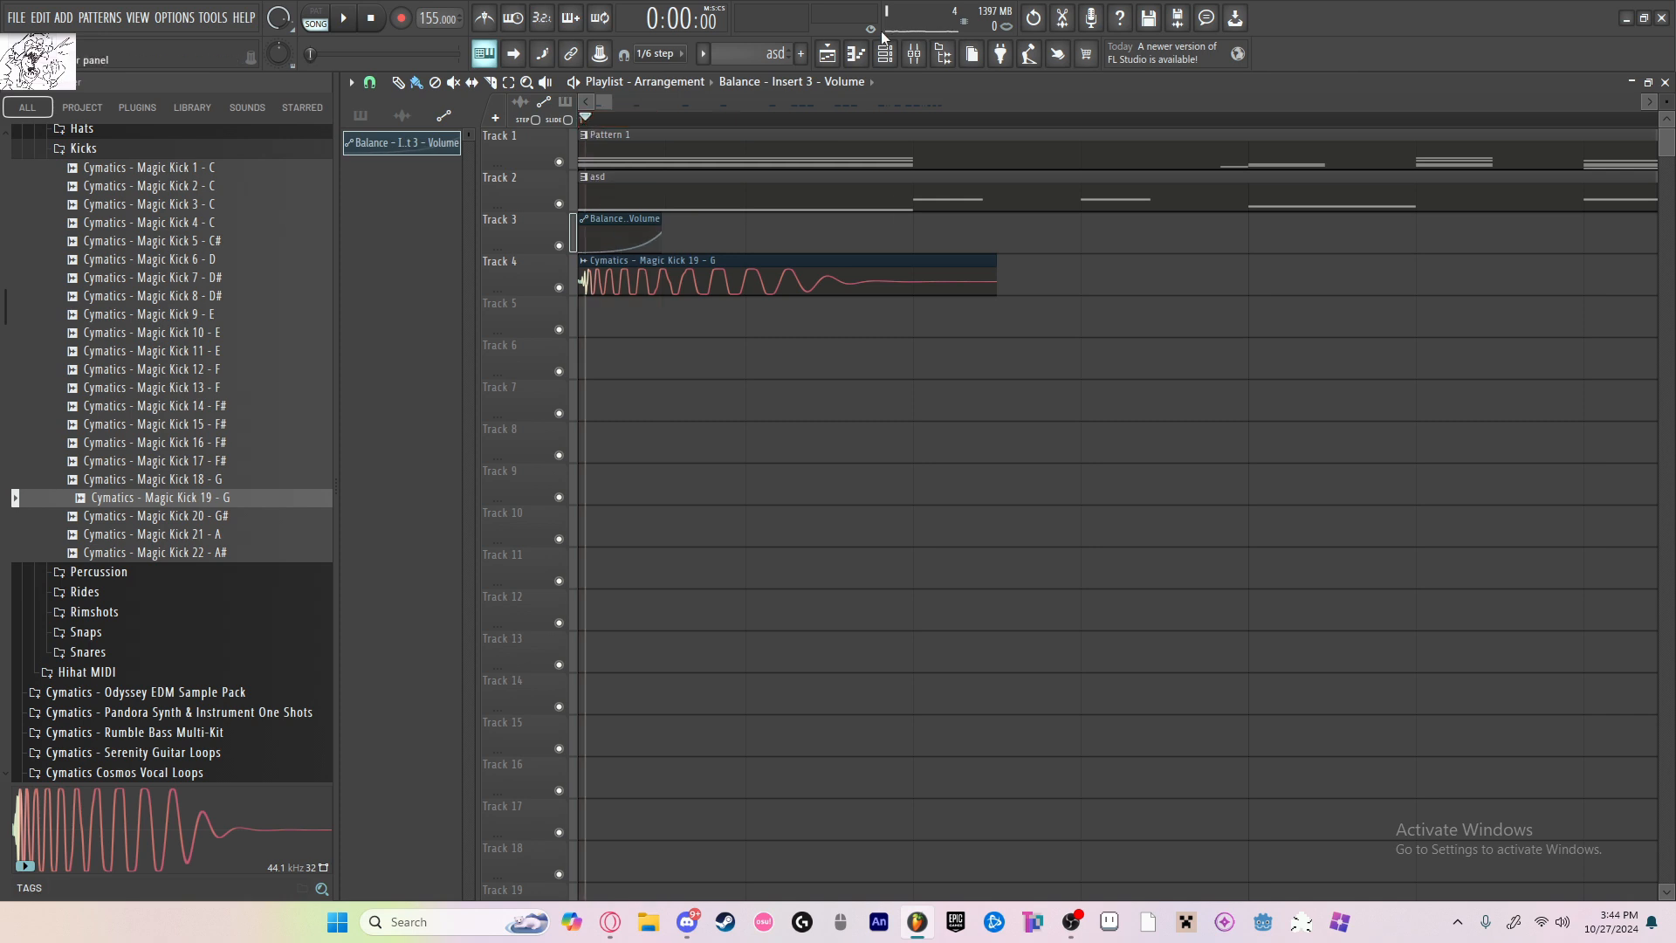
# Step: Review the effect slots of inserts 2 and 4 in the mixer, then check the channel rack from the playlist
pyautogui.press('F9')
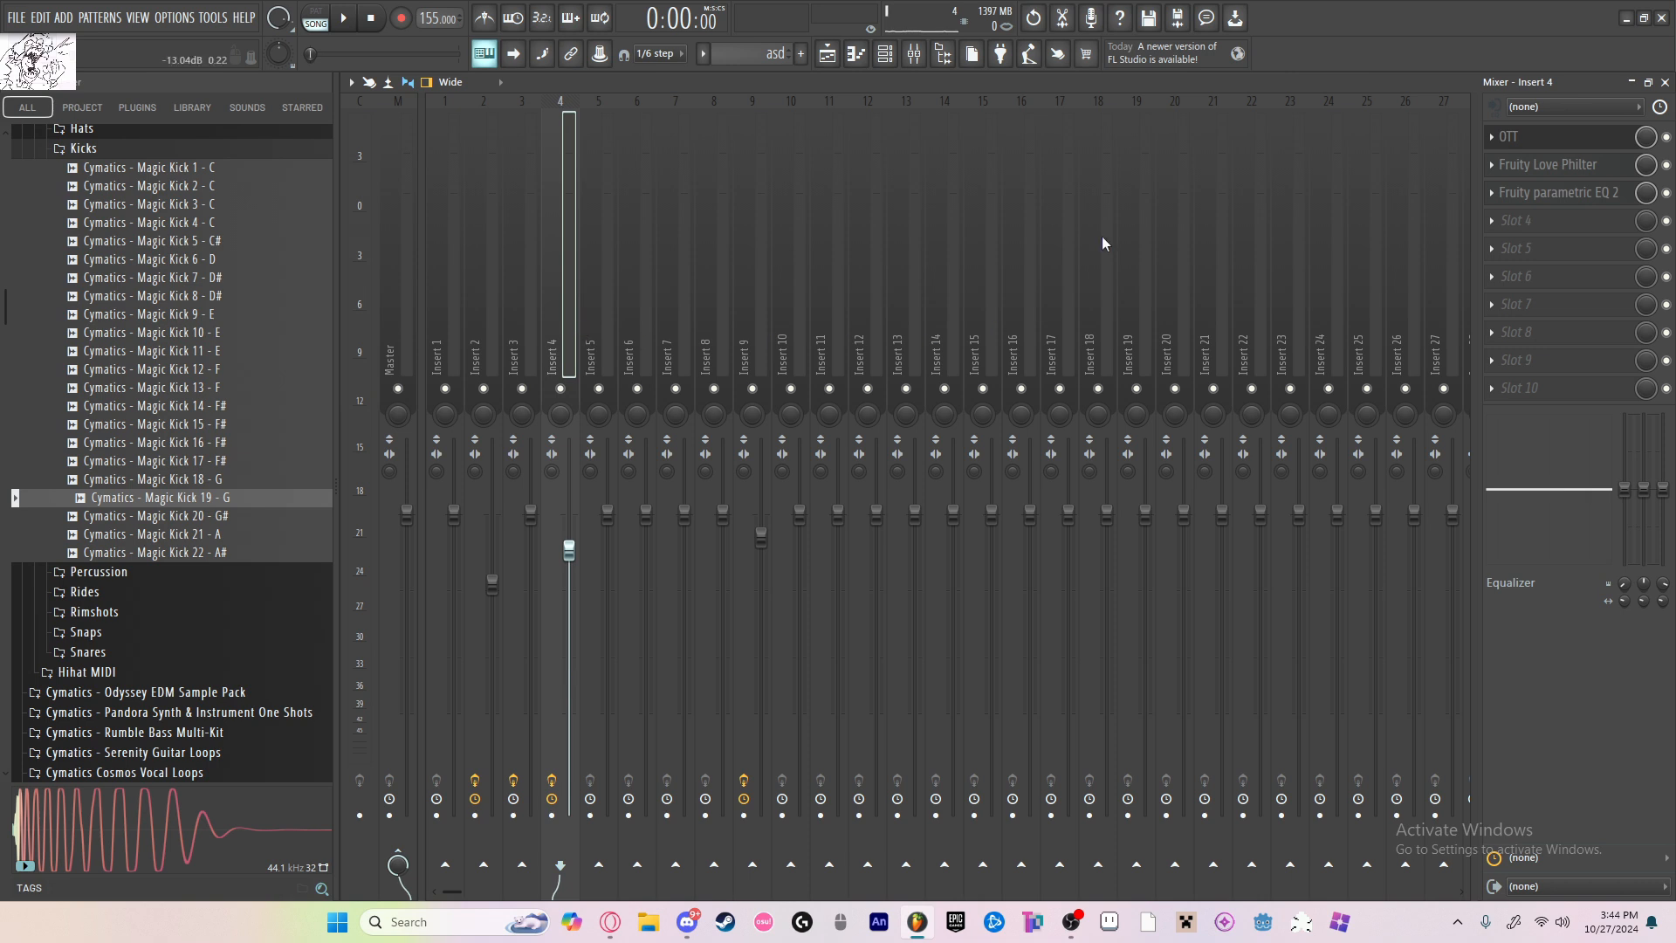
pyautogui.click(498, 285)
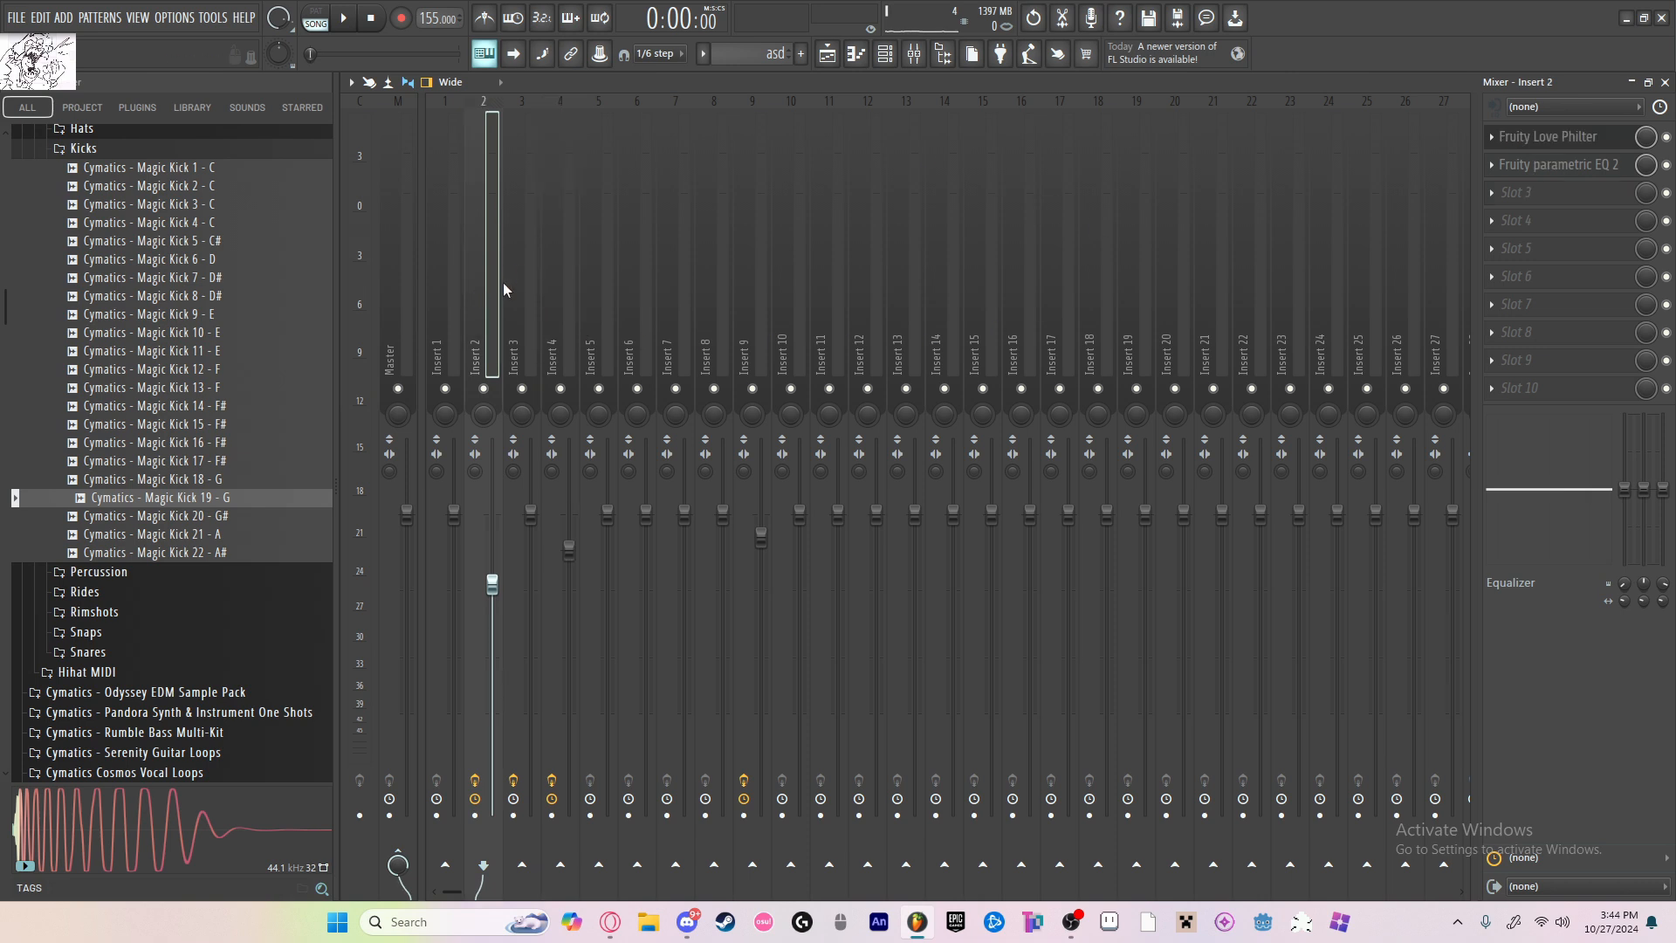
pyautogui.click(577, 280)
pyautogui.click(889, 56)
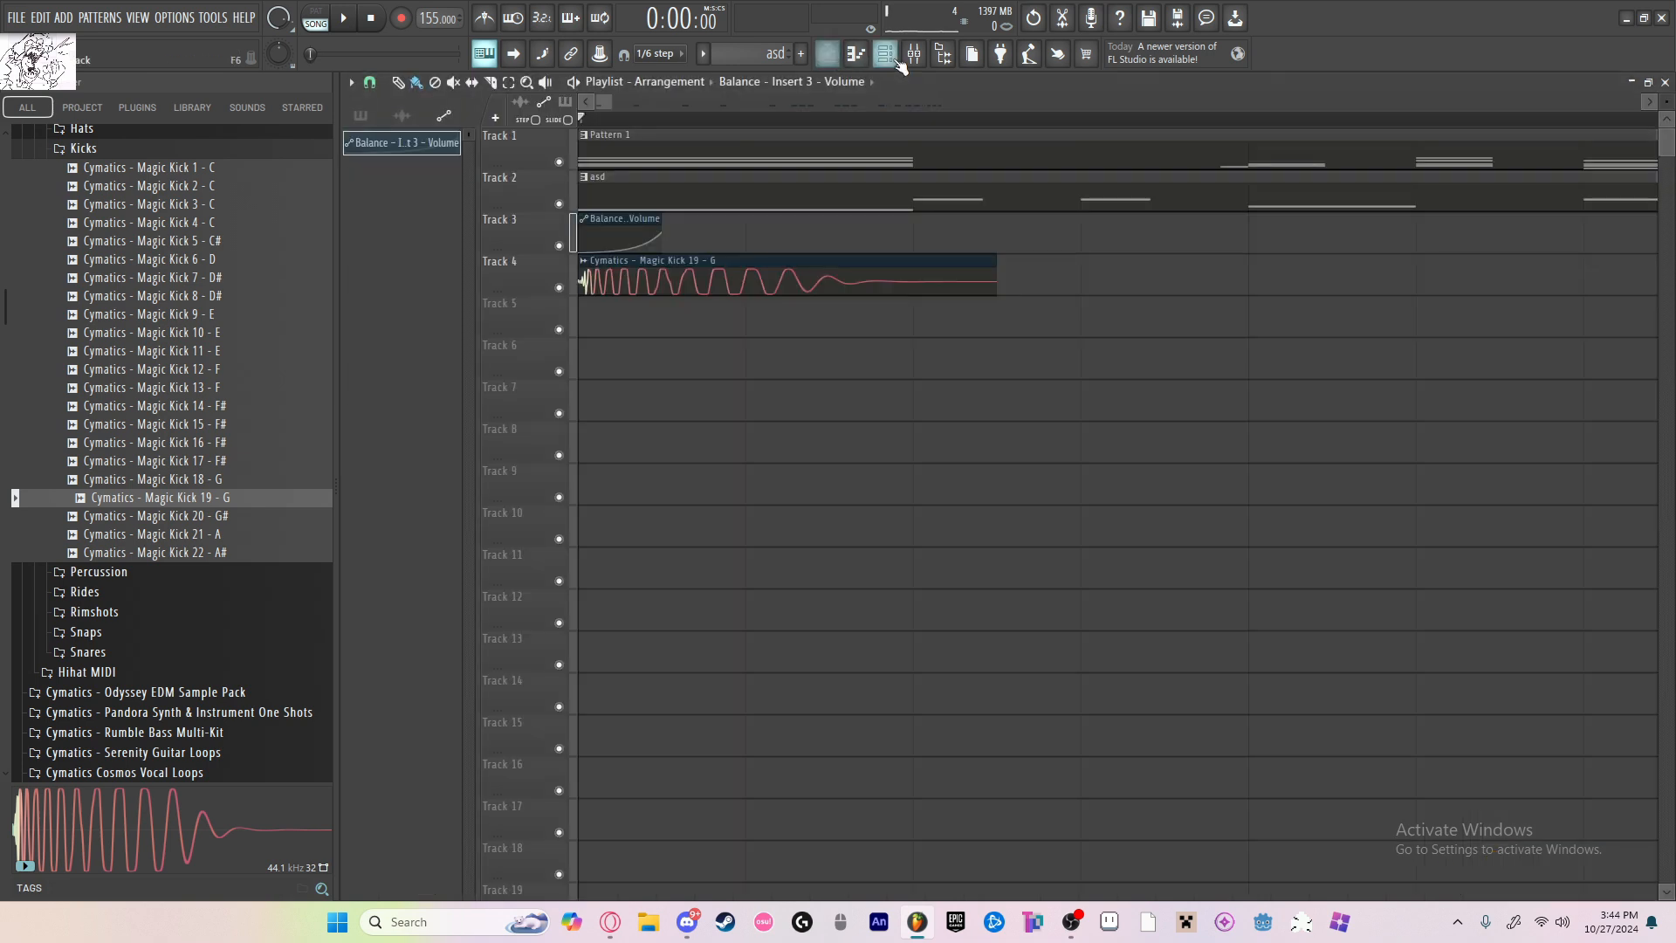
pyautogui.click(1004, 186)
# Step: Select the Balance volume automation clip at the start of Track 3, checking it against the kick layout and the mixer
pyautogui.click(621, 207)
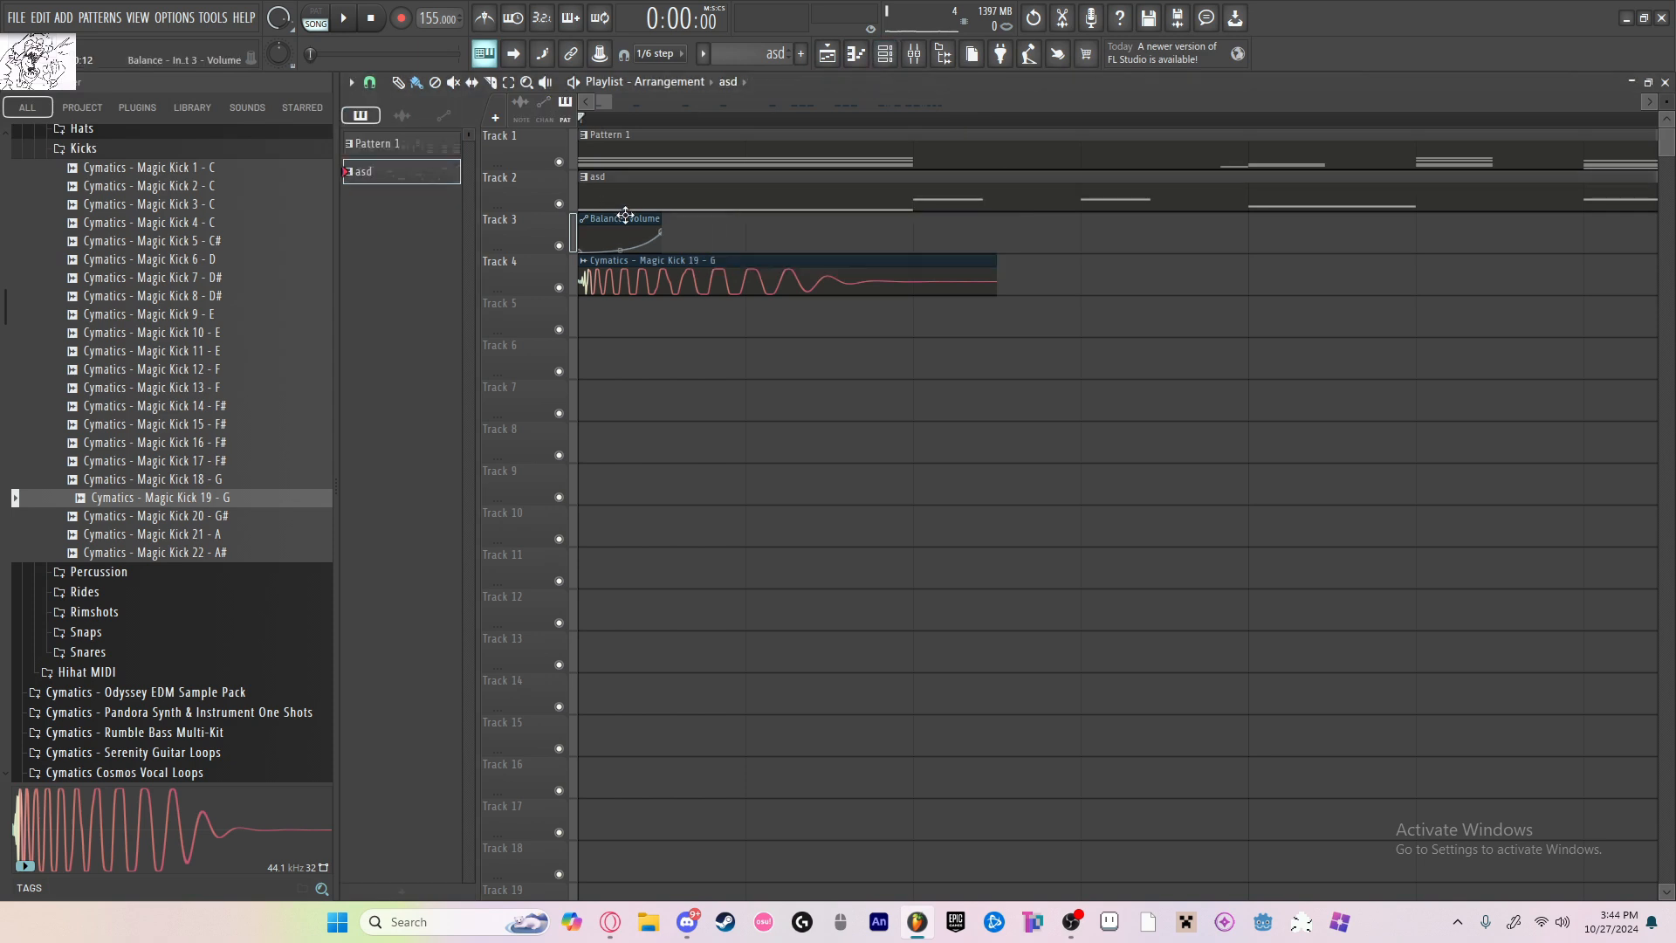
pyautogui.moveTo(685, 232); pyautogui.dragTo(628, 233)
pyautogui.scroll(-4, 885, 408)
pyautogui.scroll(-3, 890, 413)
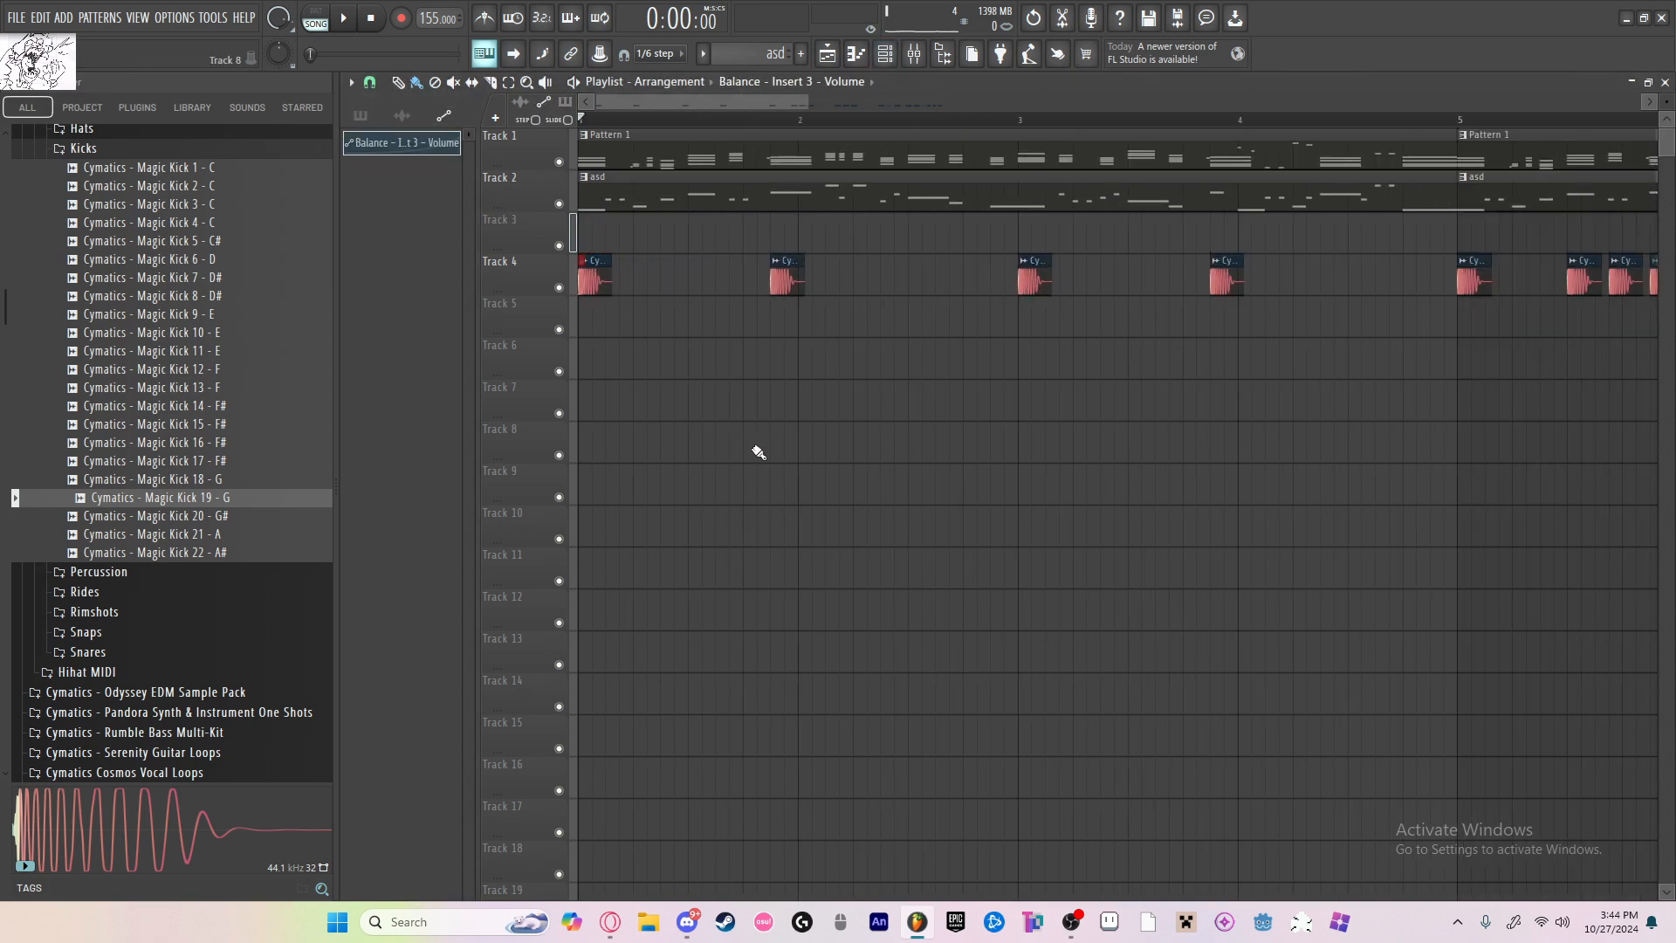
pyautogui.scroll(-5, 751, 436)
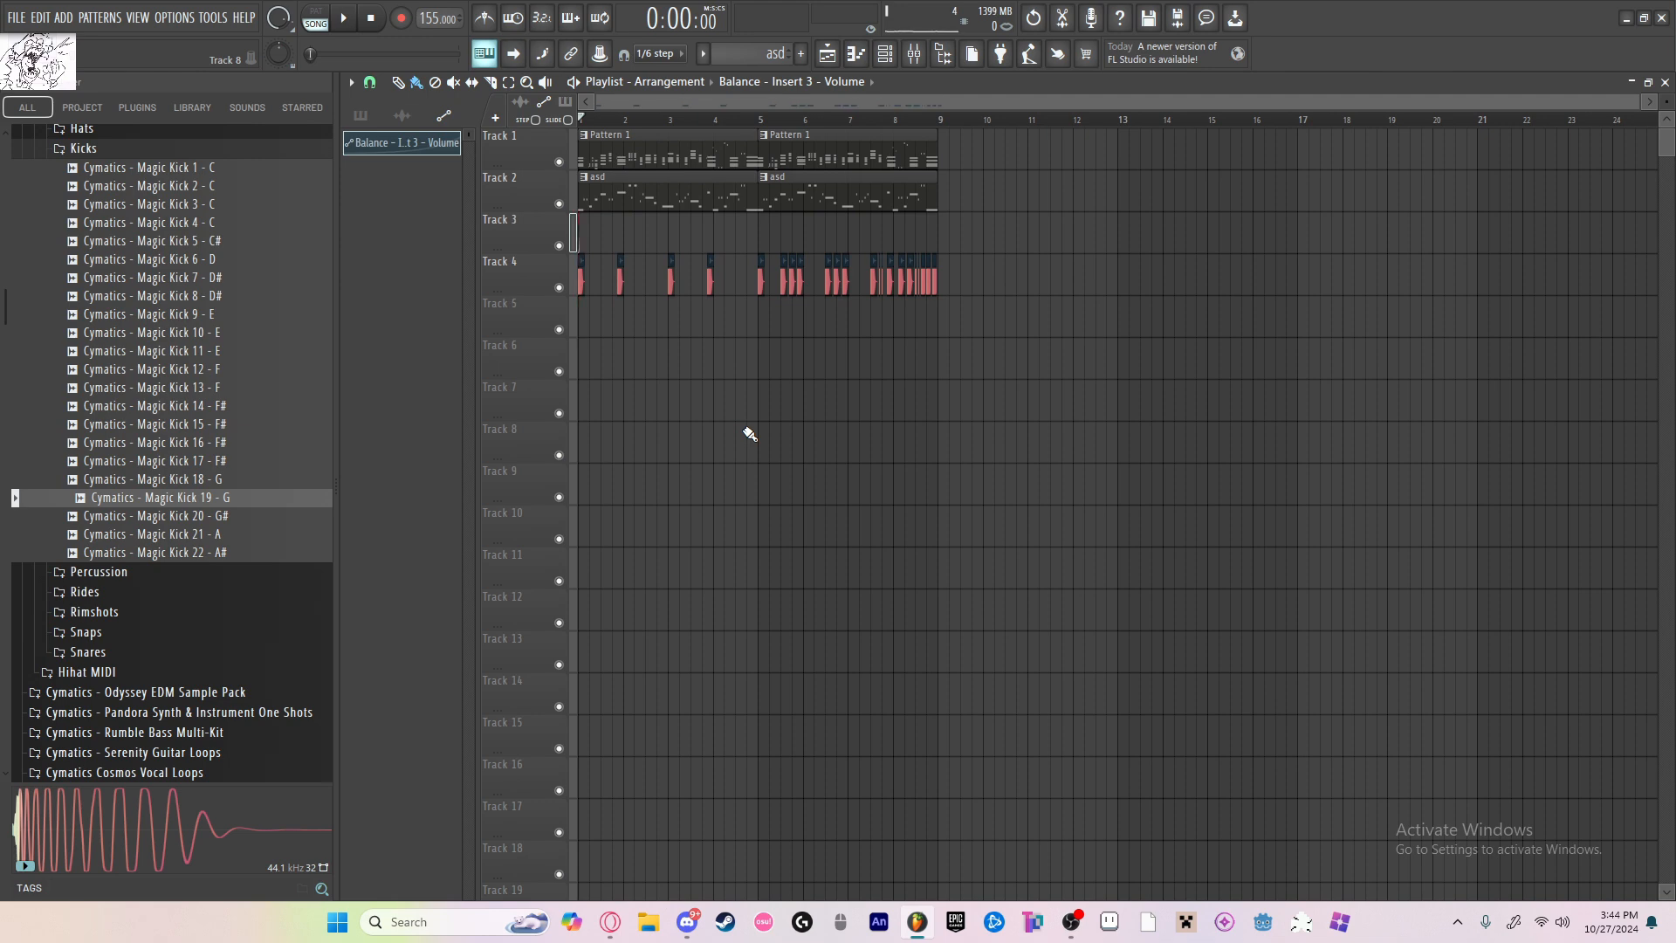
pyautogui.scroll(6, 983, 306)
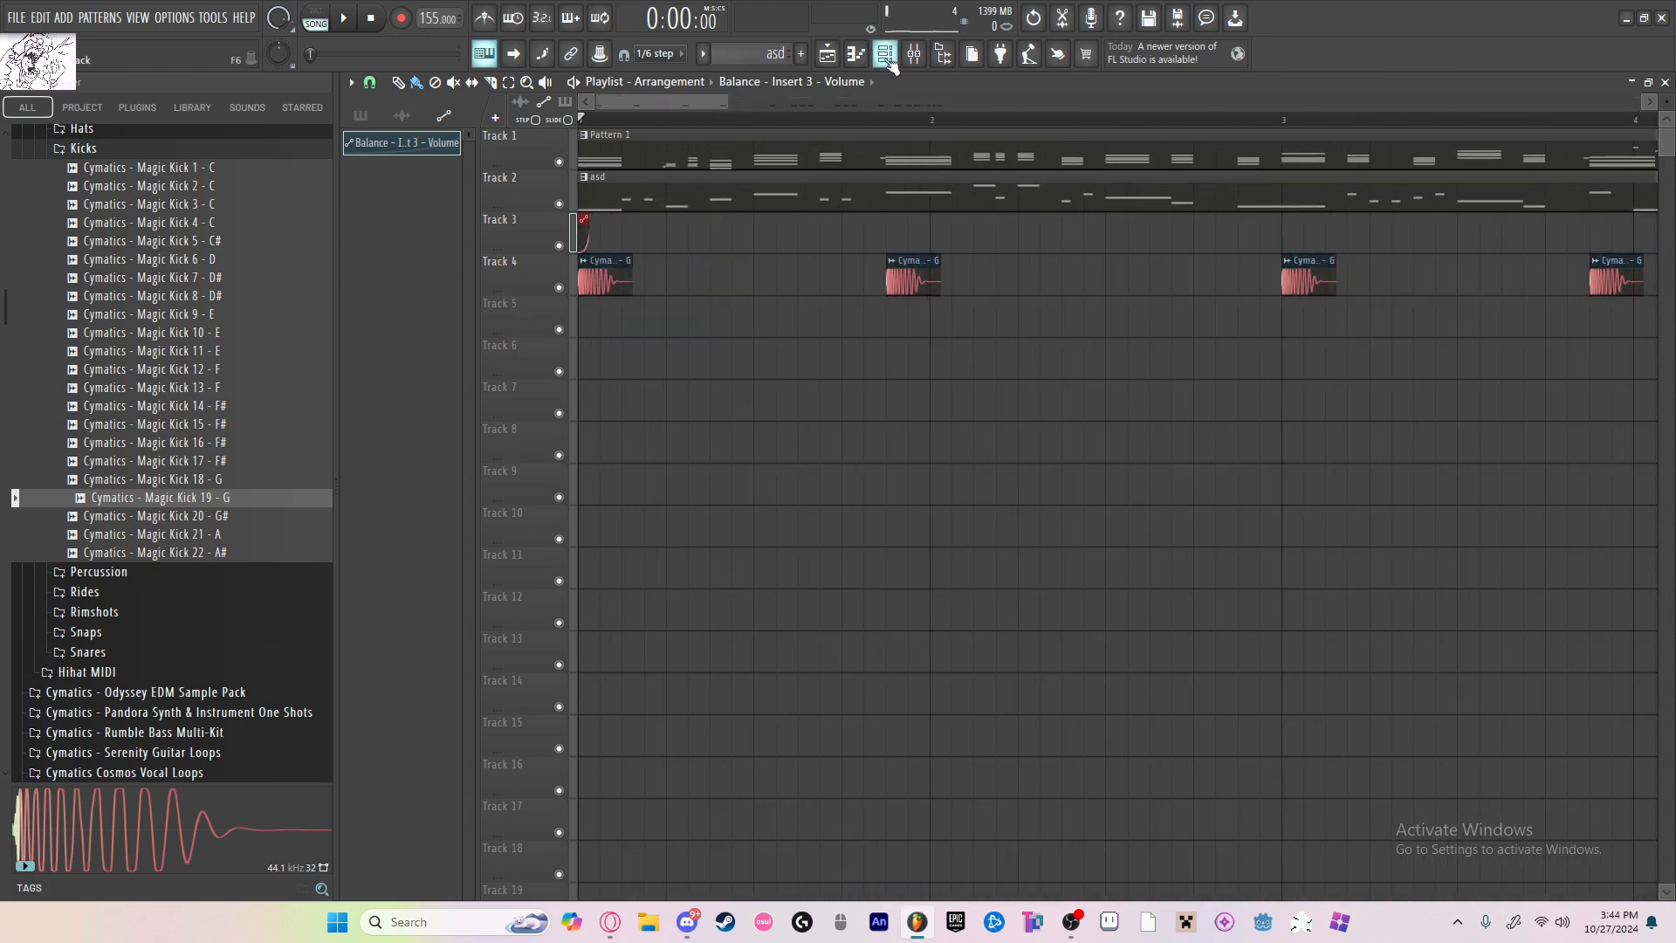
pyautogui.click(917, 57)
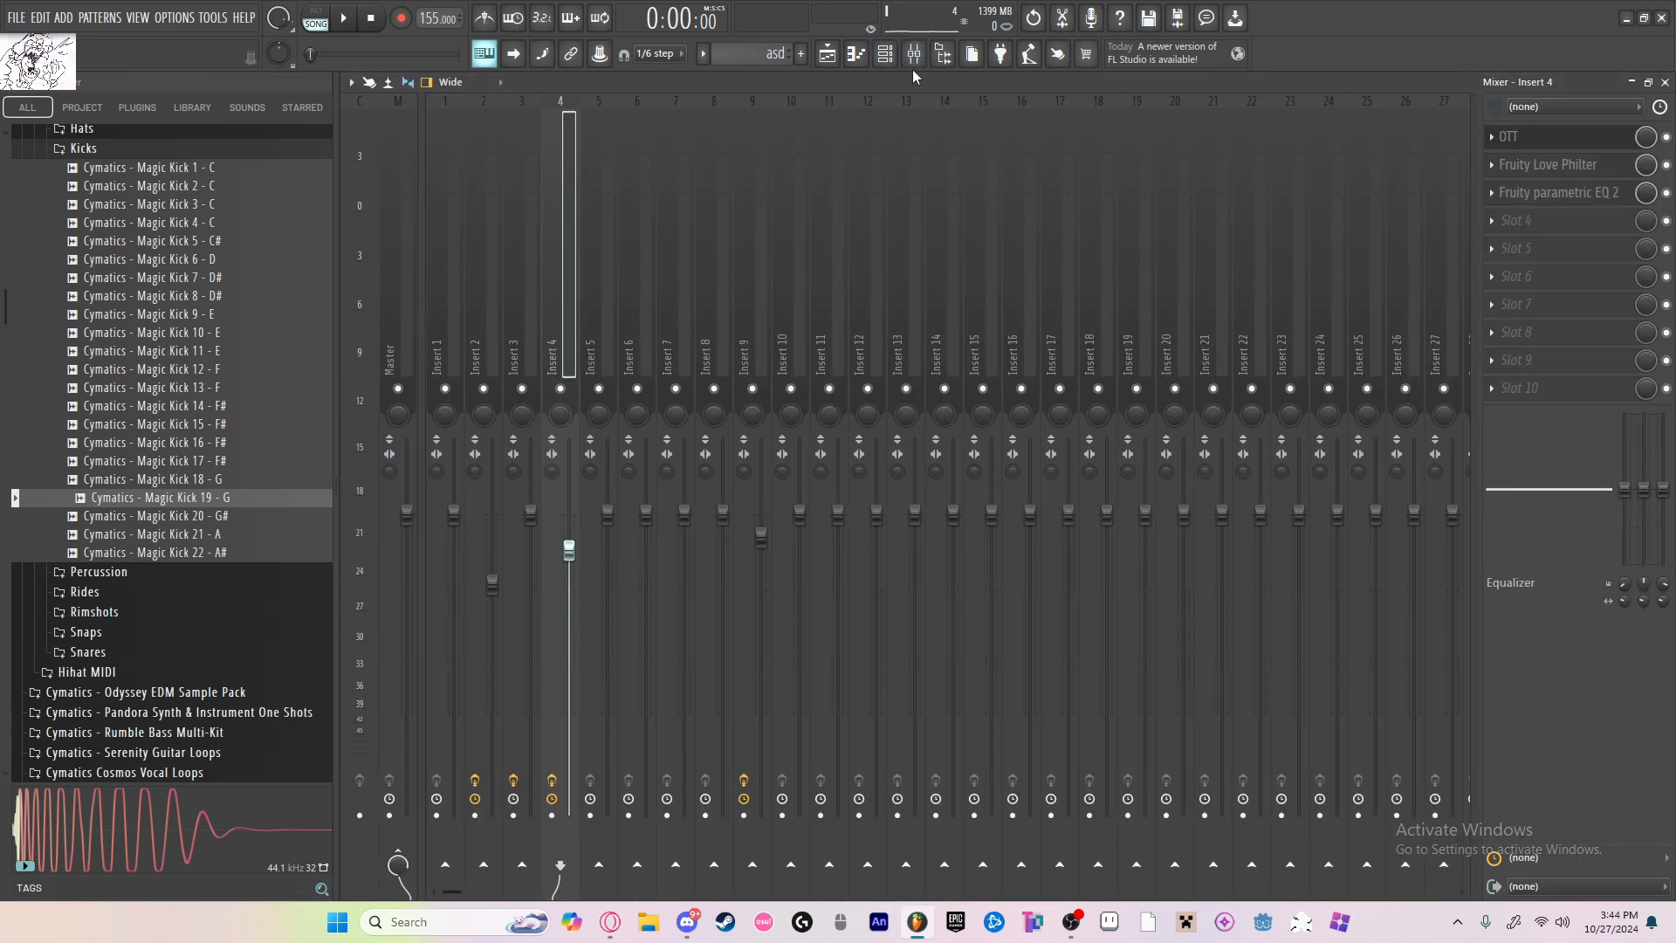
pyautogui.click(914, 55)
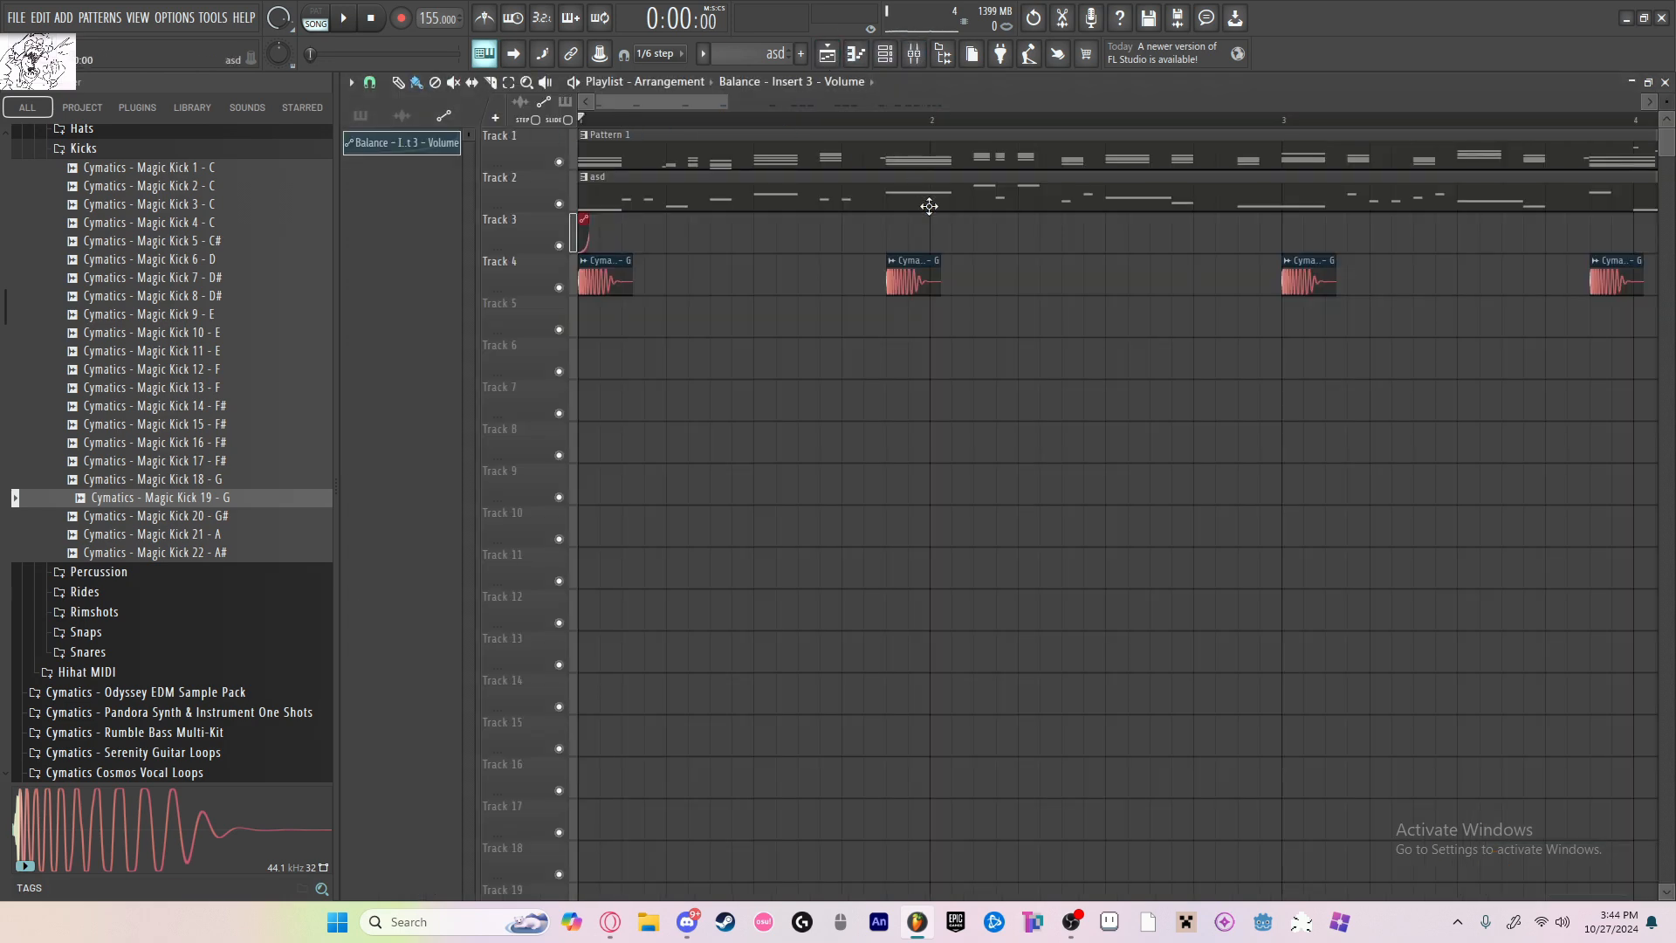
# Step: Check the automation channel in the channel rack, then play the song and inspect the mixer inserts and their levels
pyautogui.click(897, 59)
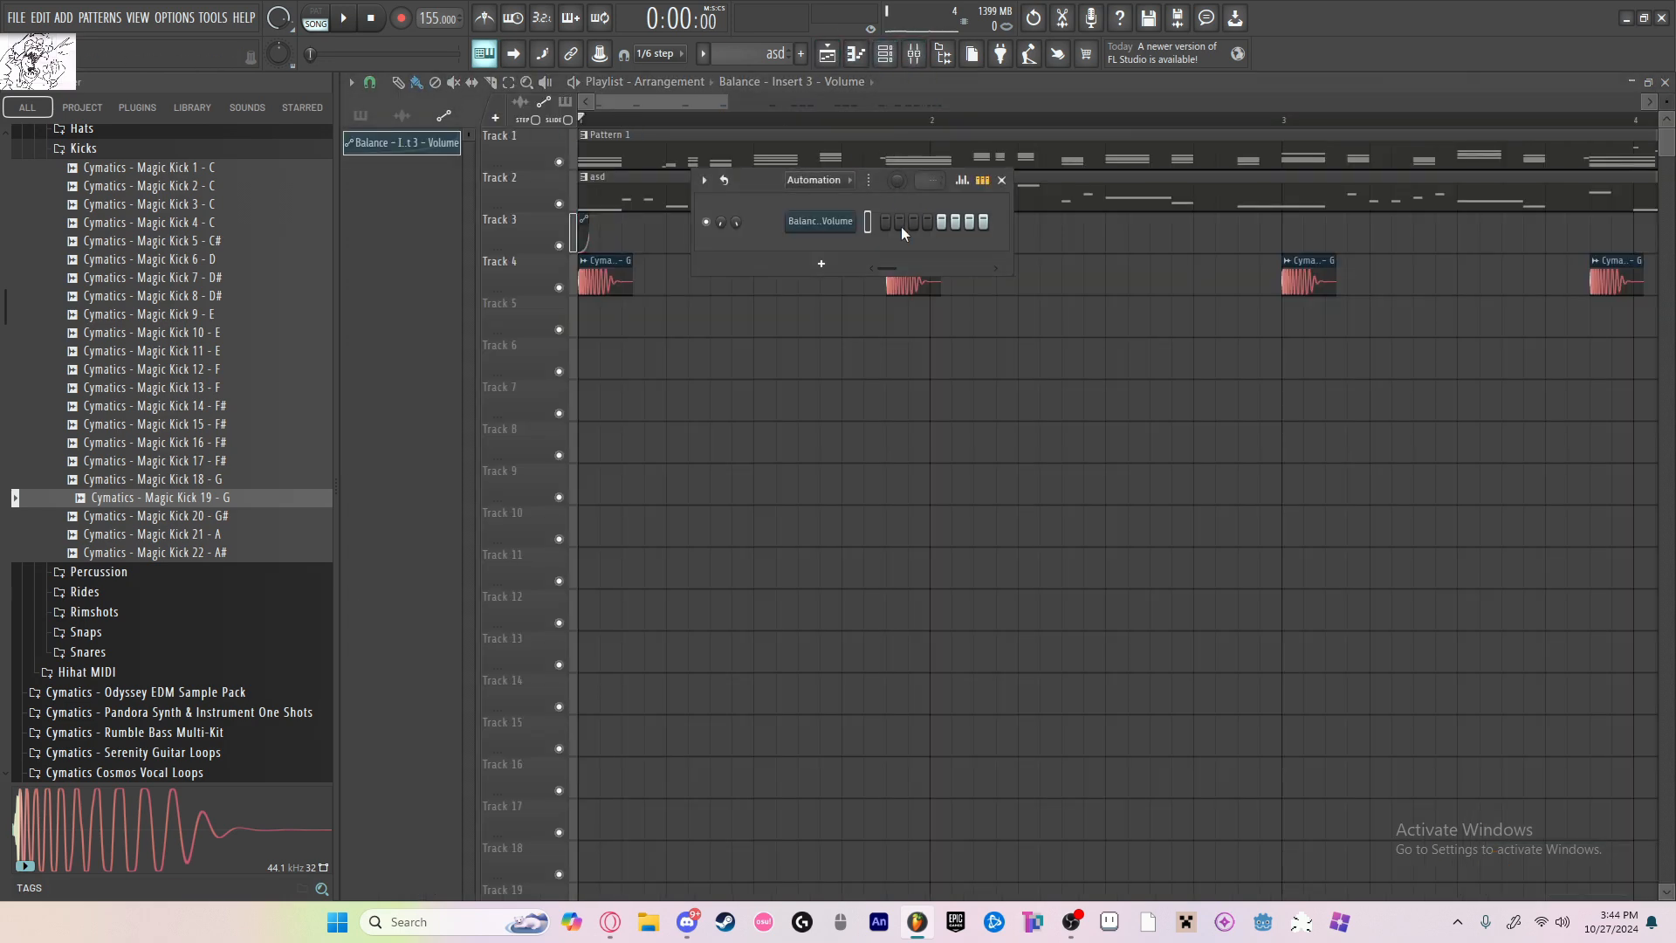
pyautogui.click(1001, 180)
pyautogui.click(914, 54)
pyautogui.click(495, 300)
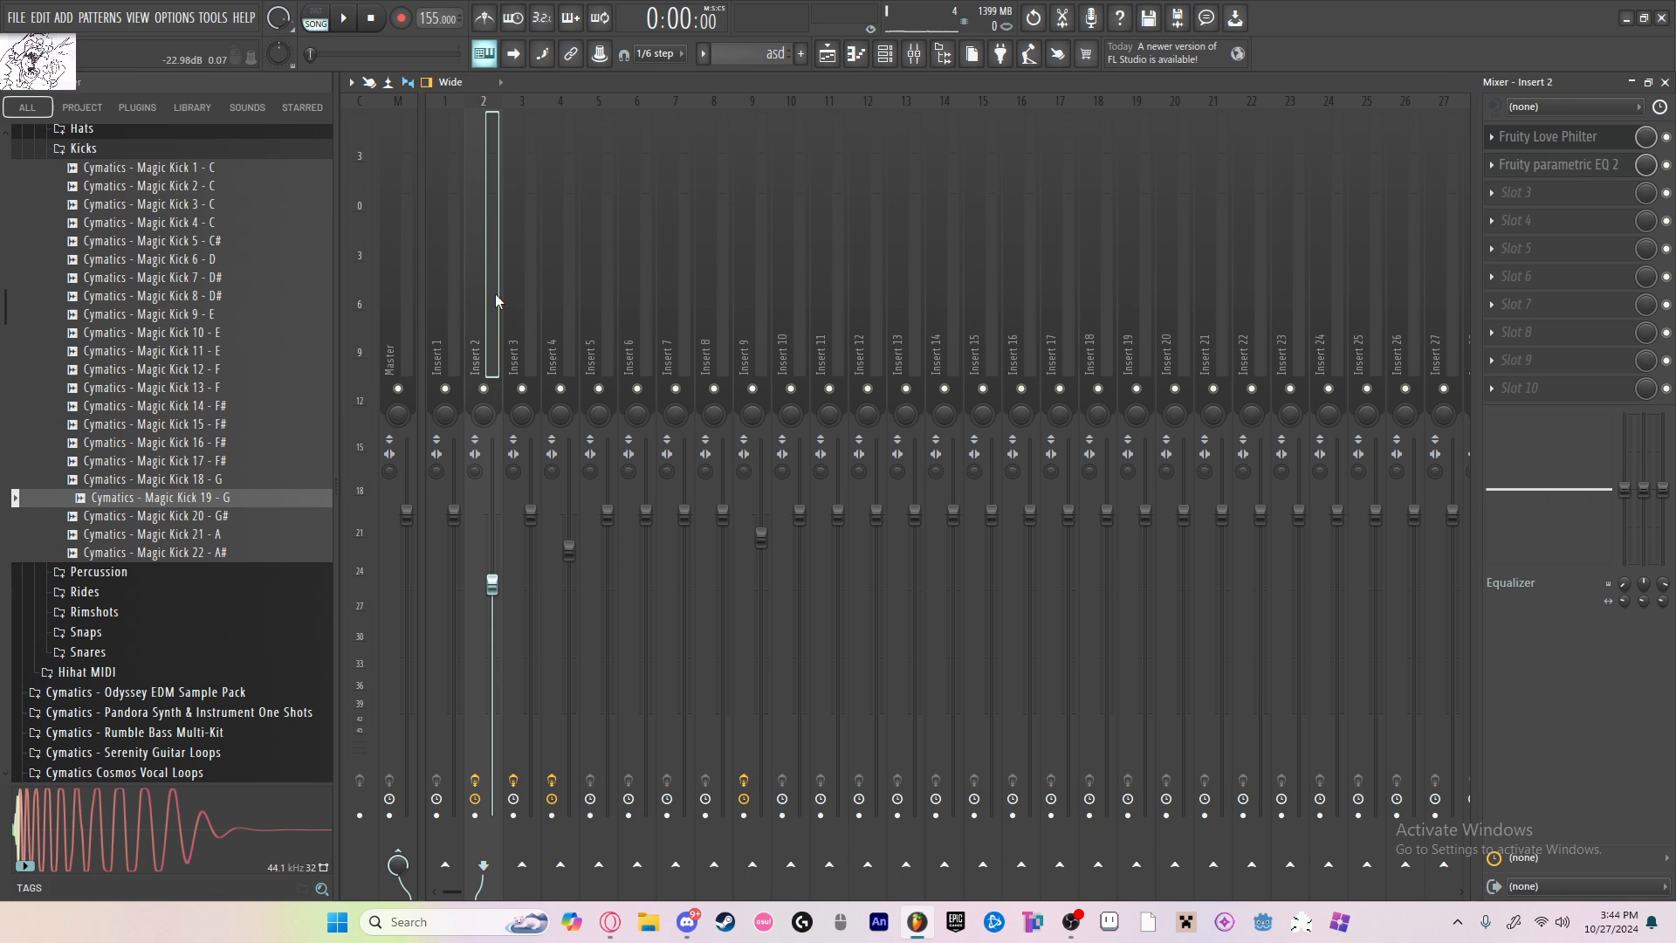
pyautogui.click(559, 294)
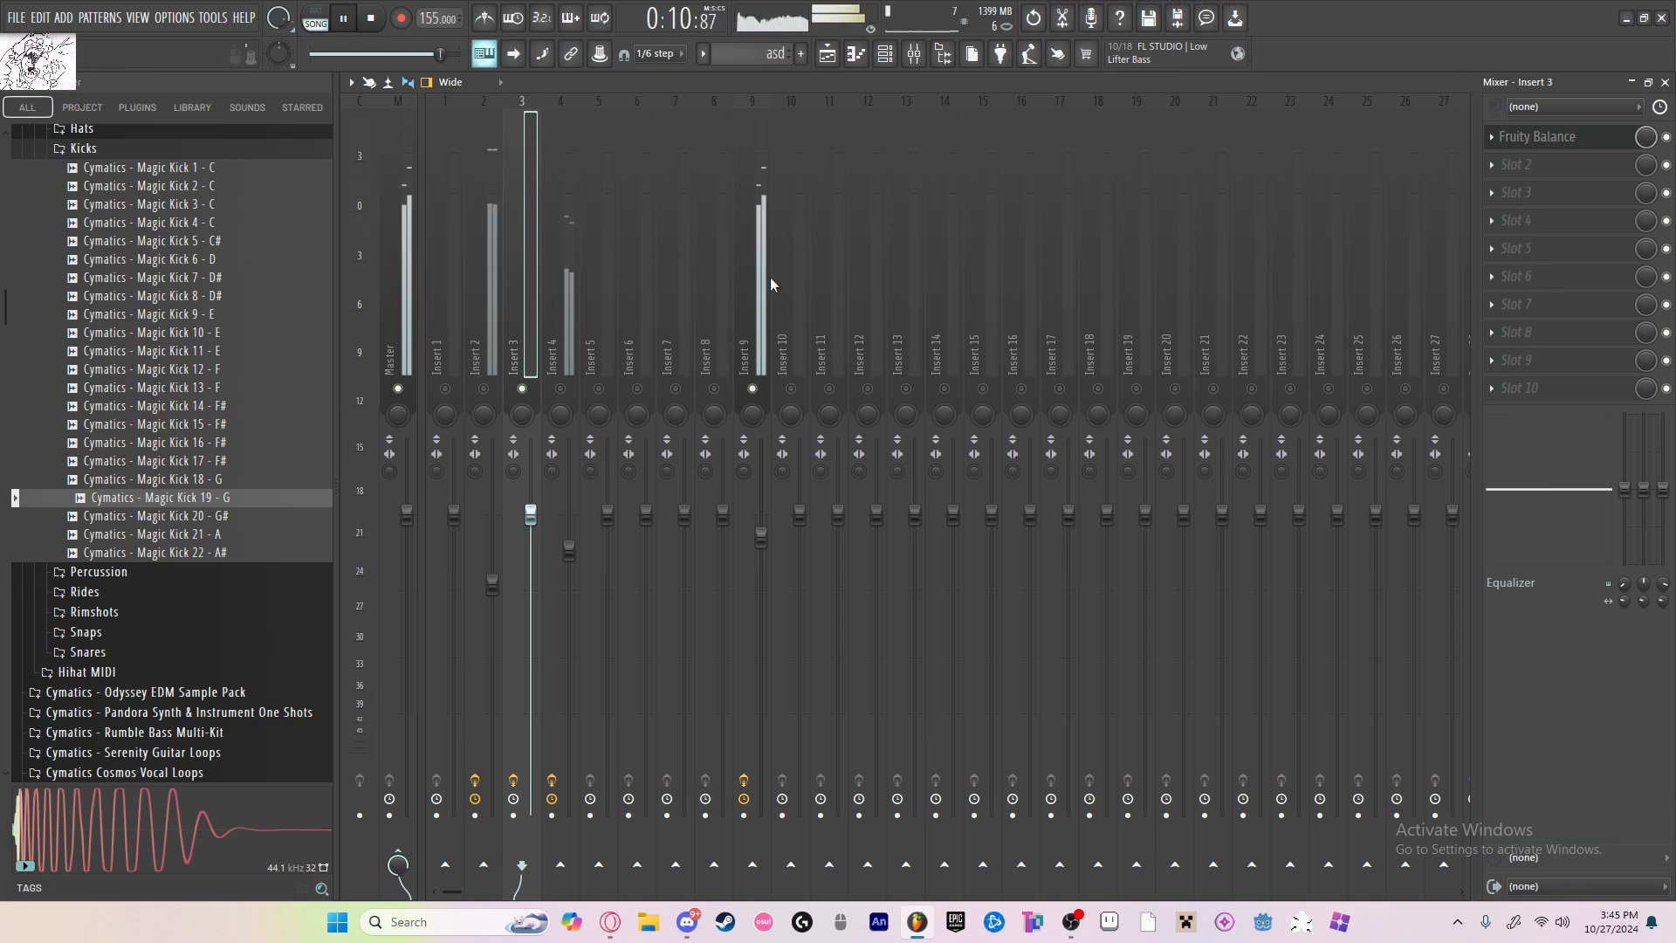
pyautogui.click(756, 311)
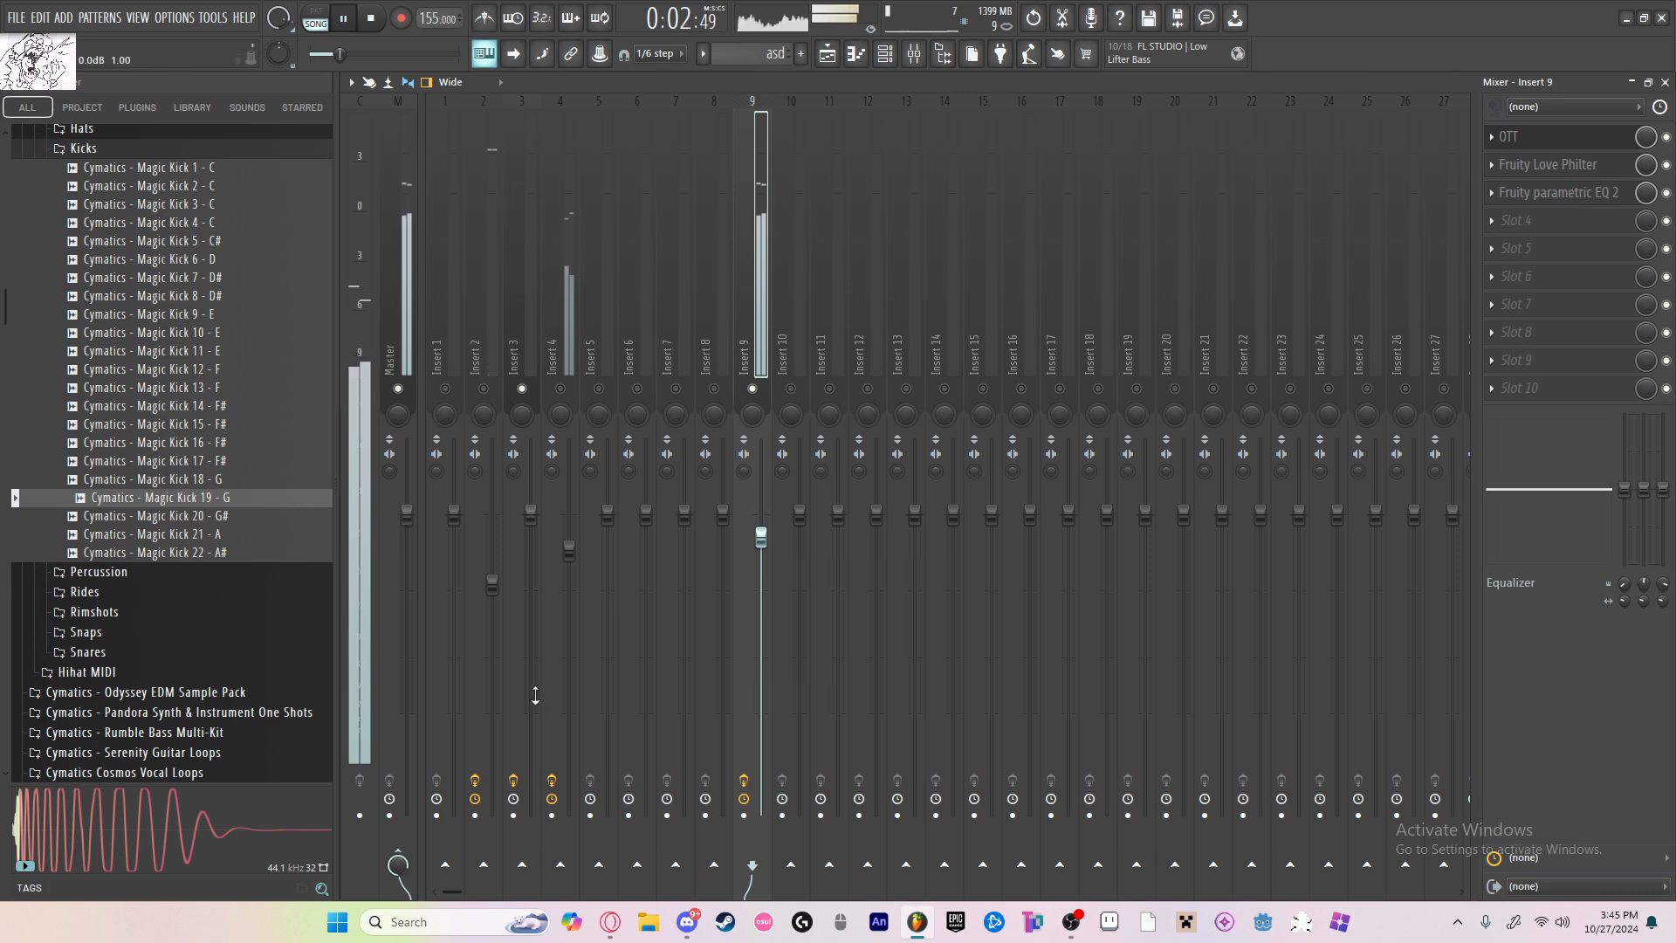
# Step: Rename mixer insert 3 as sidechain
pyautogui.rightClick(529, 618)
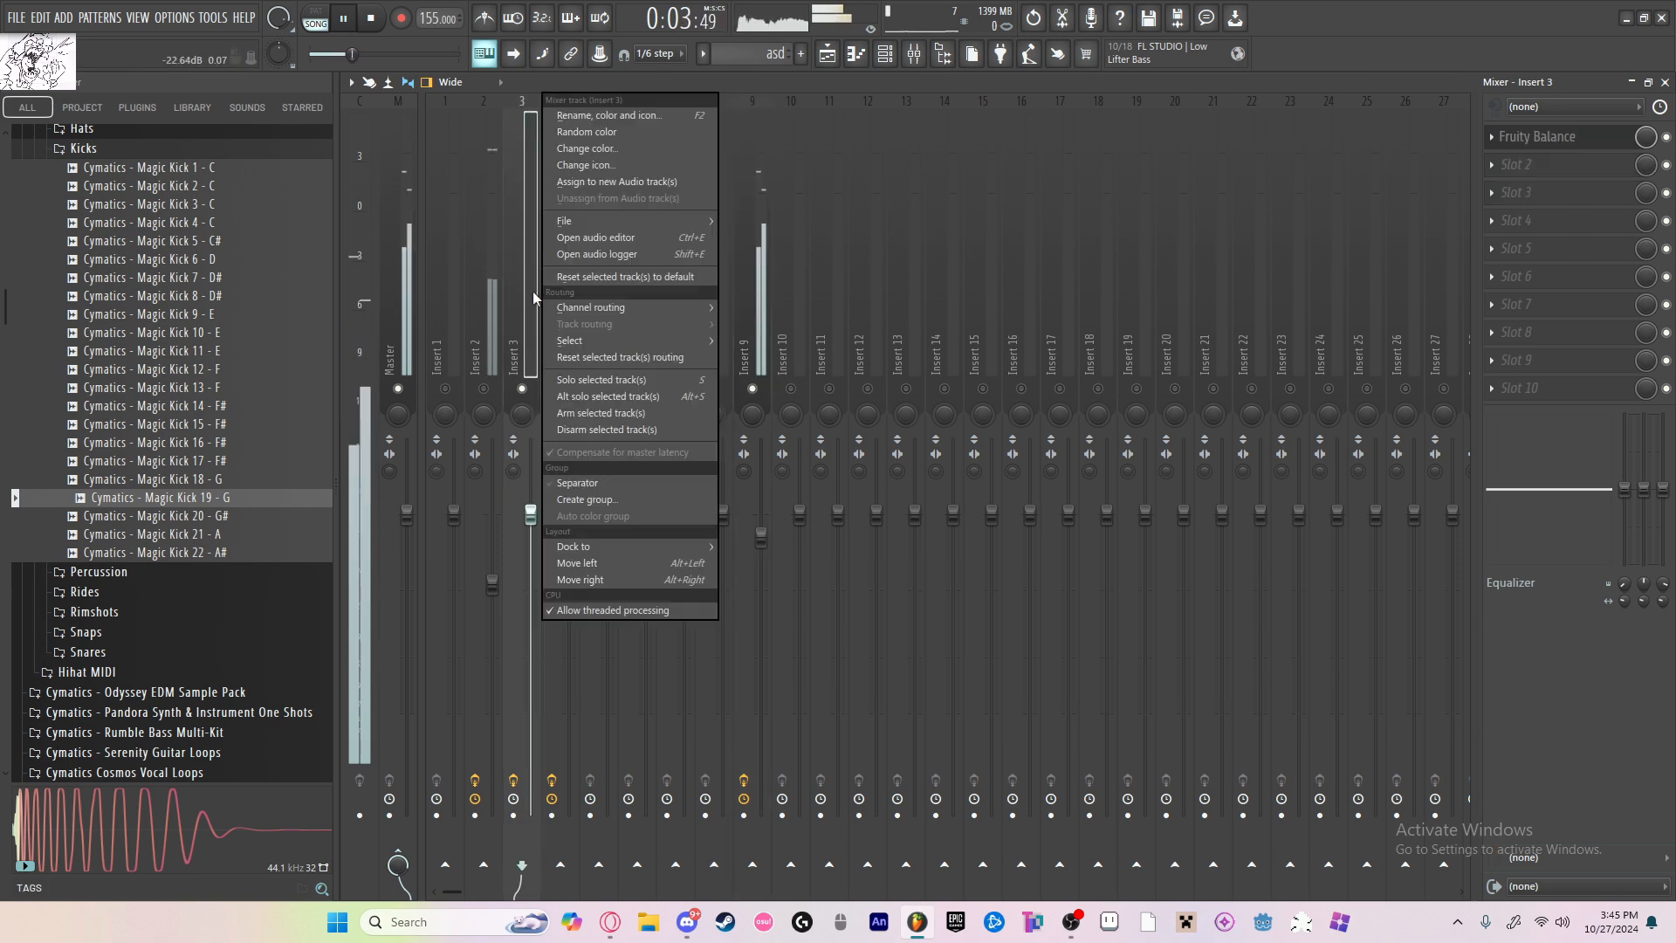
pyautogui.click(594, 115)
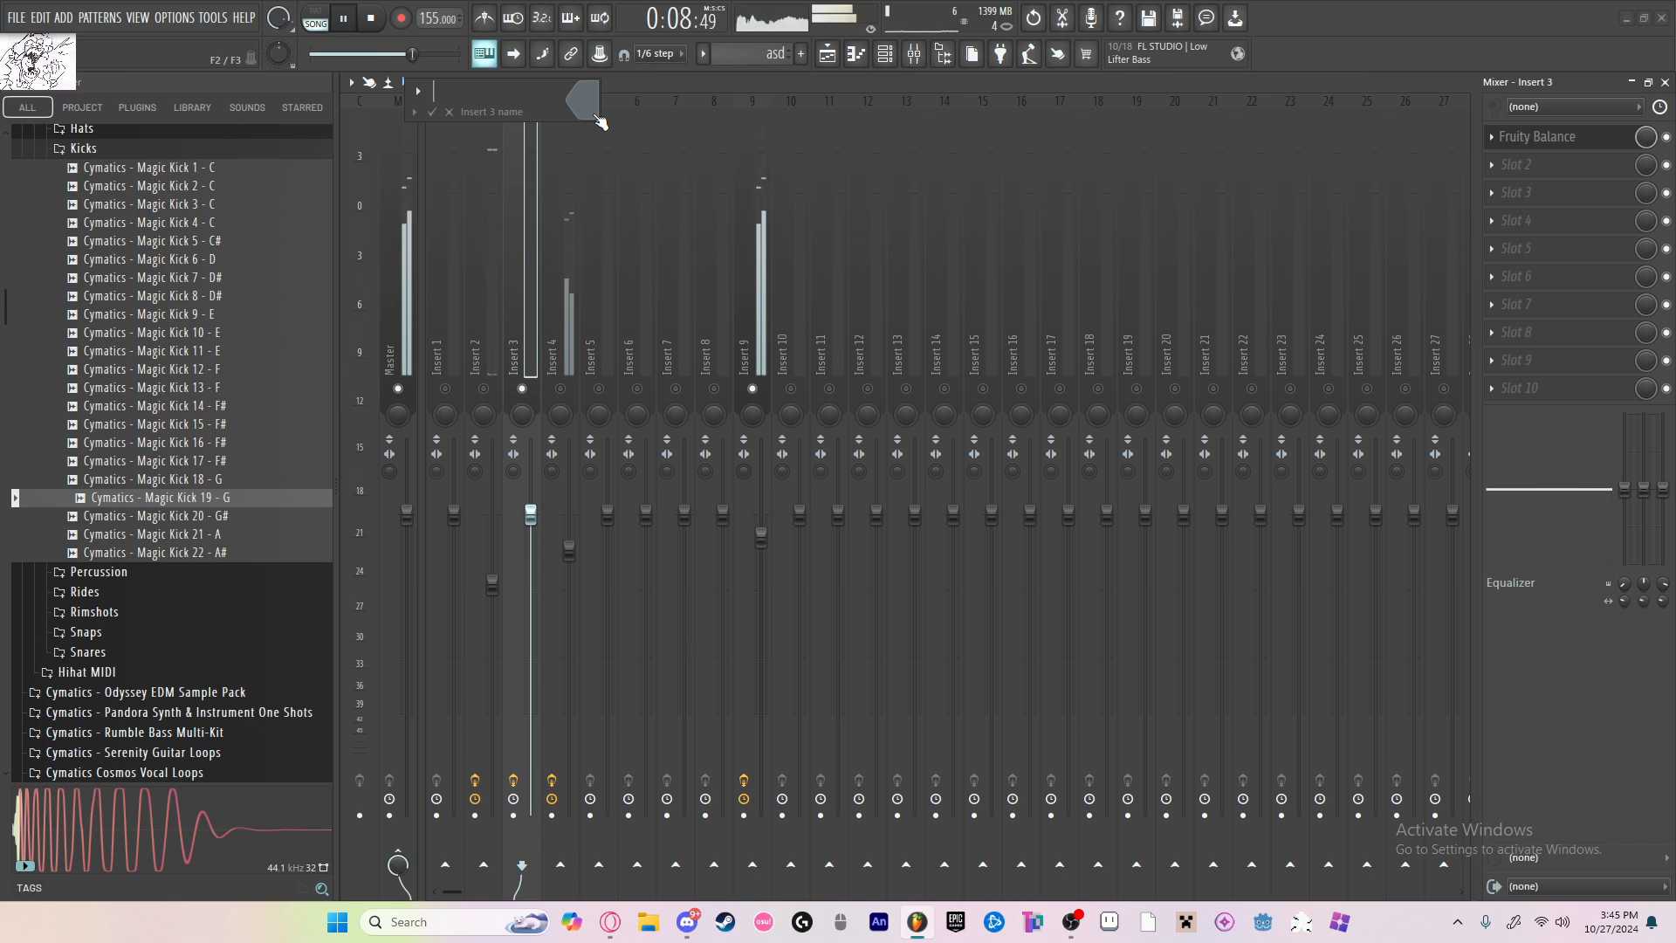
pyautogui.write('sidechain')
pyautogui.press('Return')
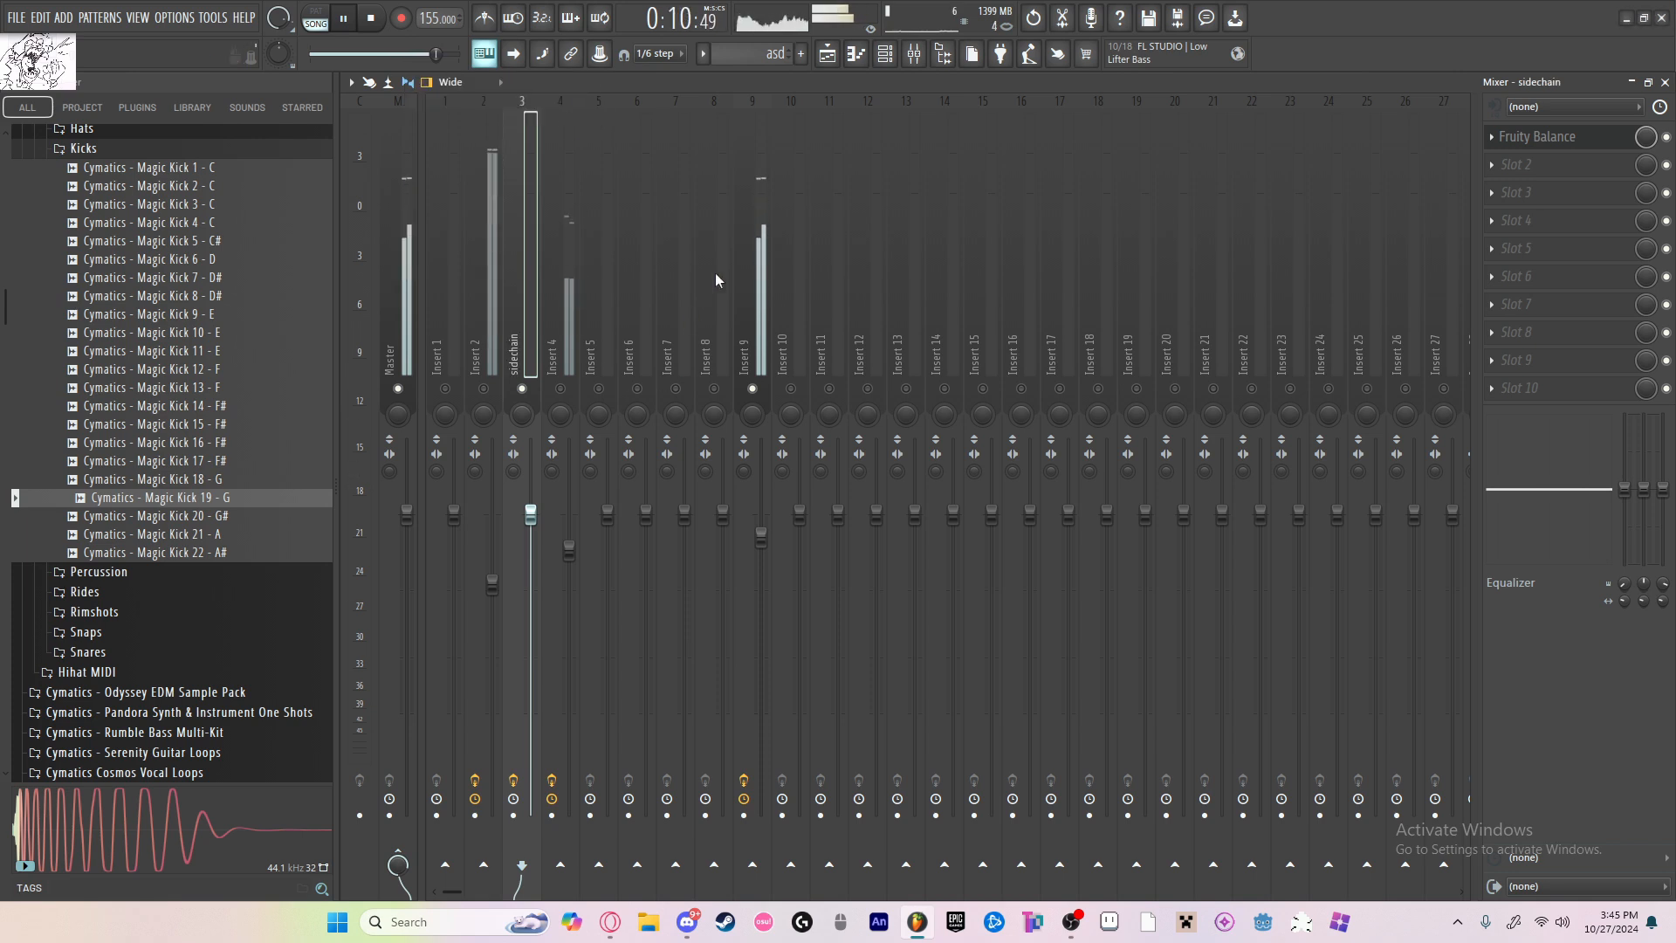
# Step: Send mixer insert 9 only to the sidechain track using Sidechain to this track only, and raise the send level
pyautogui.click(744, 270)
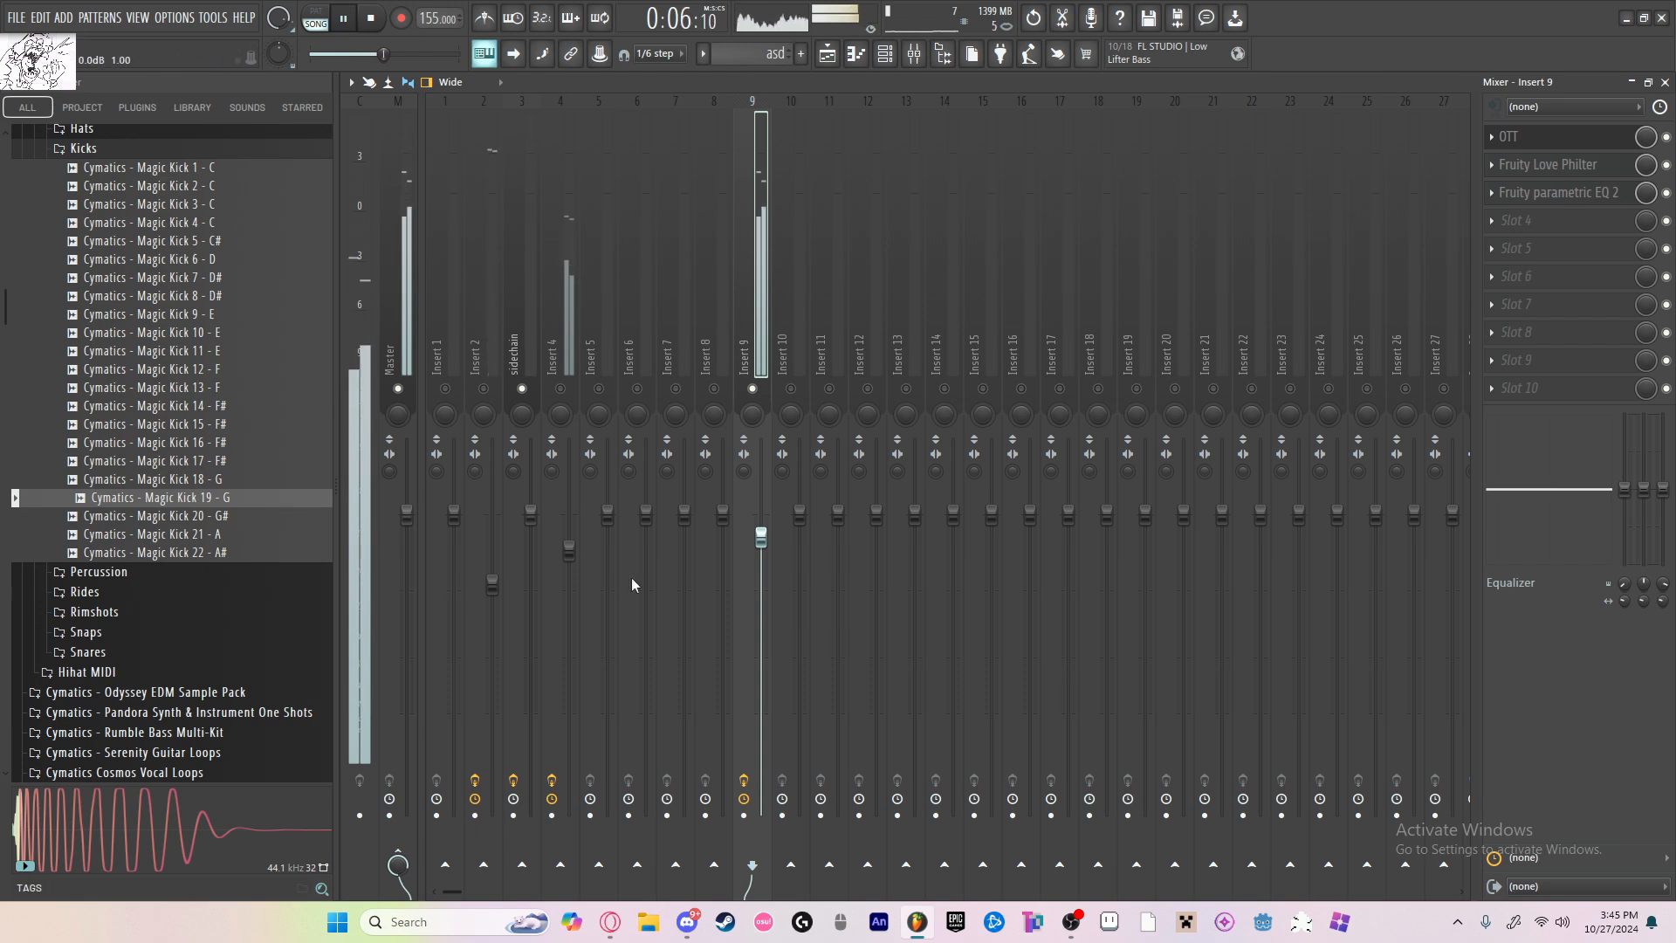
pyautogui.rightClick(530, 876)
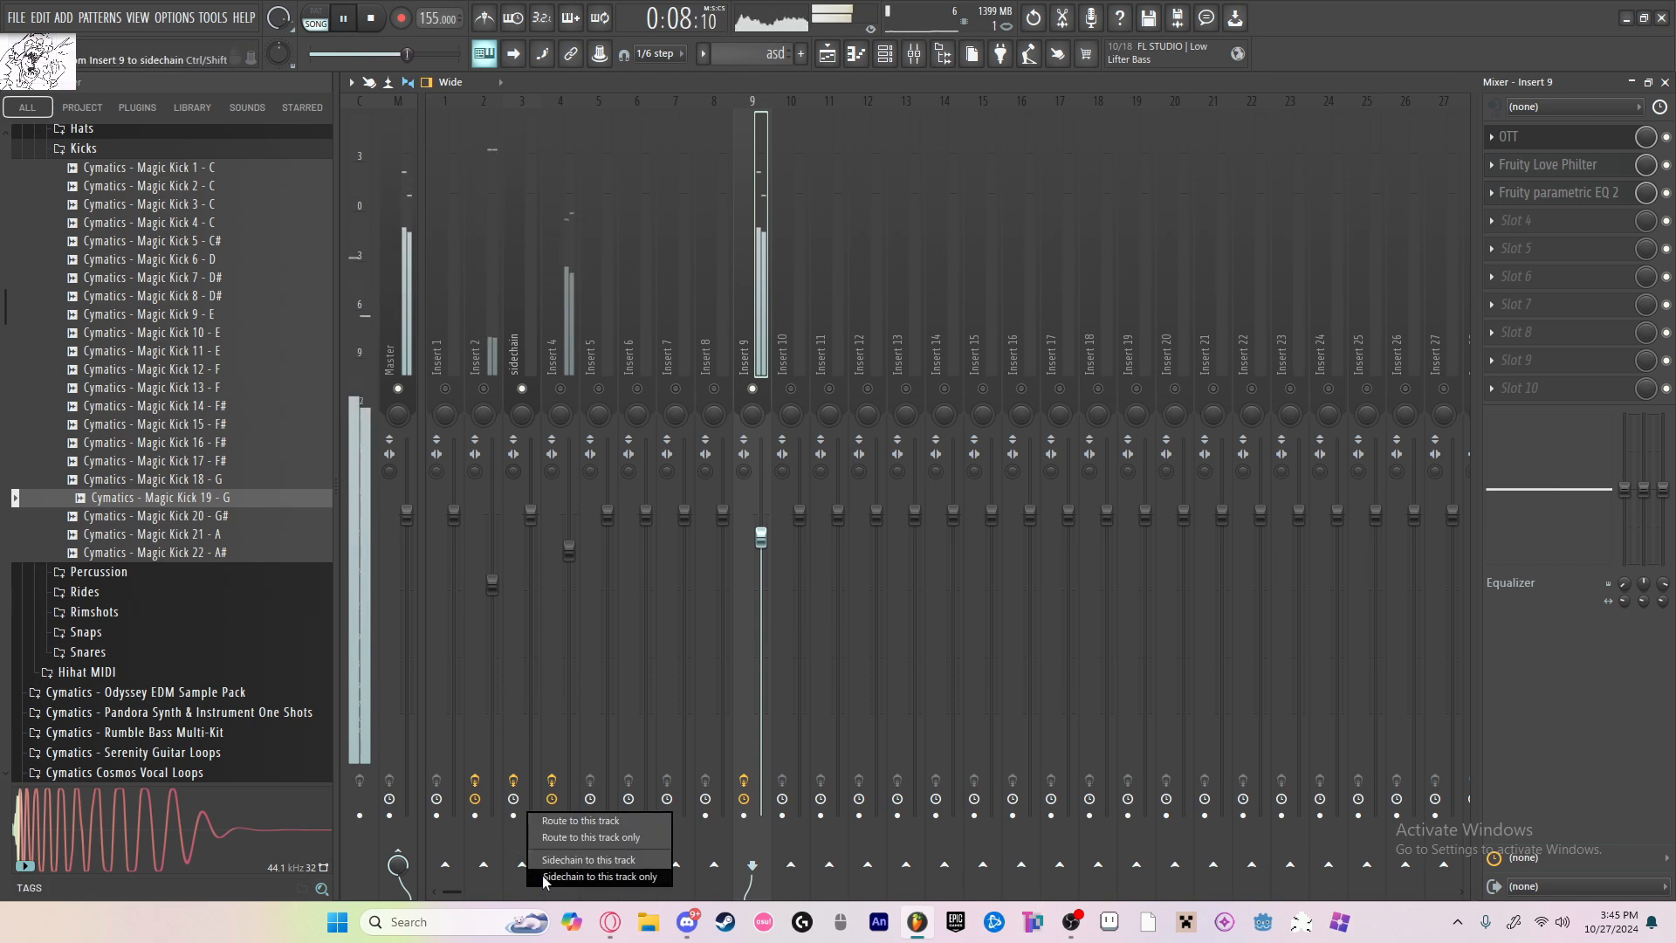
pyautogui.click(558, 875)
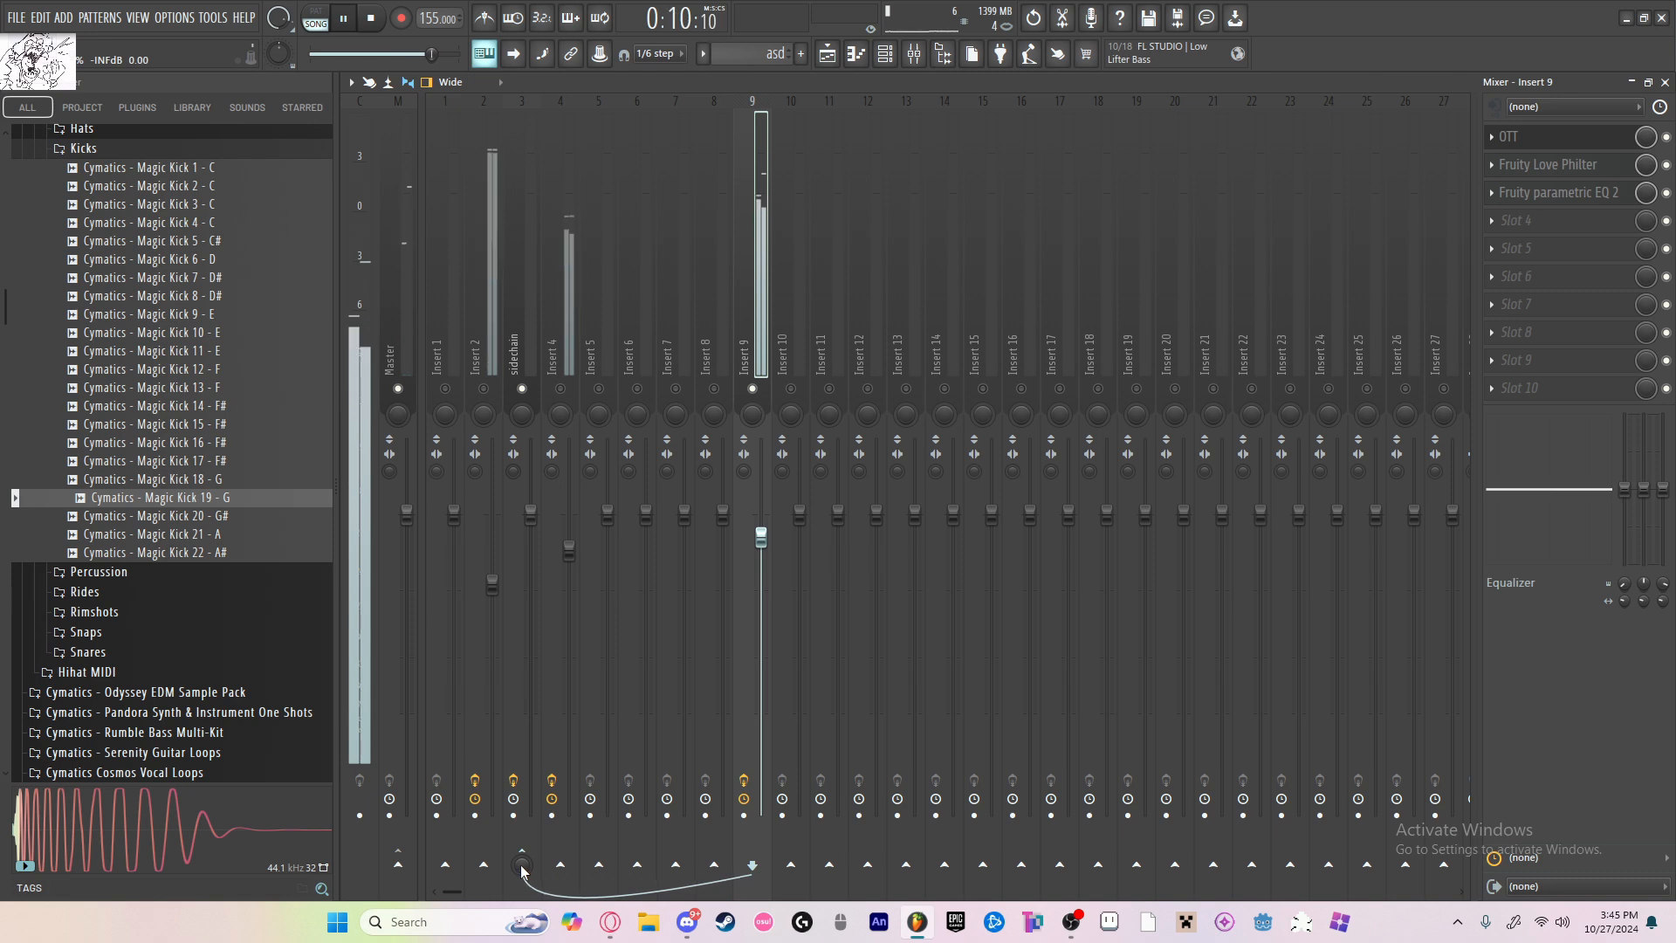
pyautogui.moveTo(521, 865); pyautogui.dragTo(521, 812)
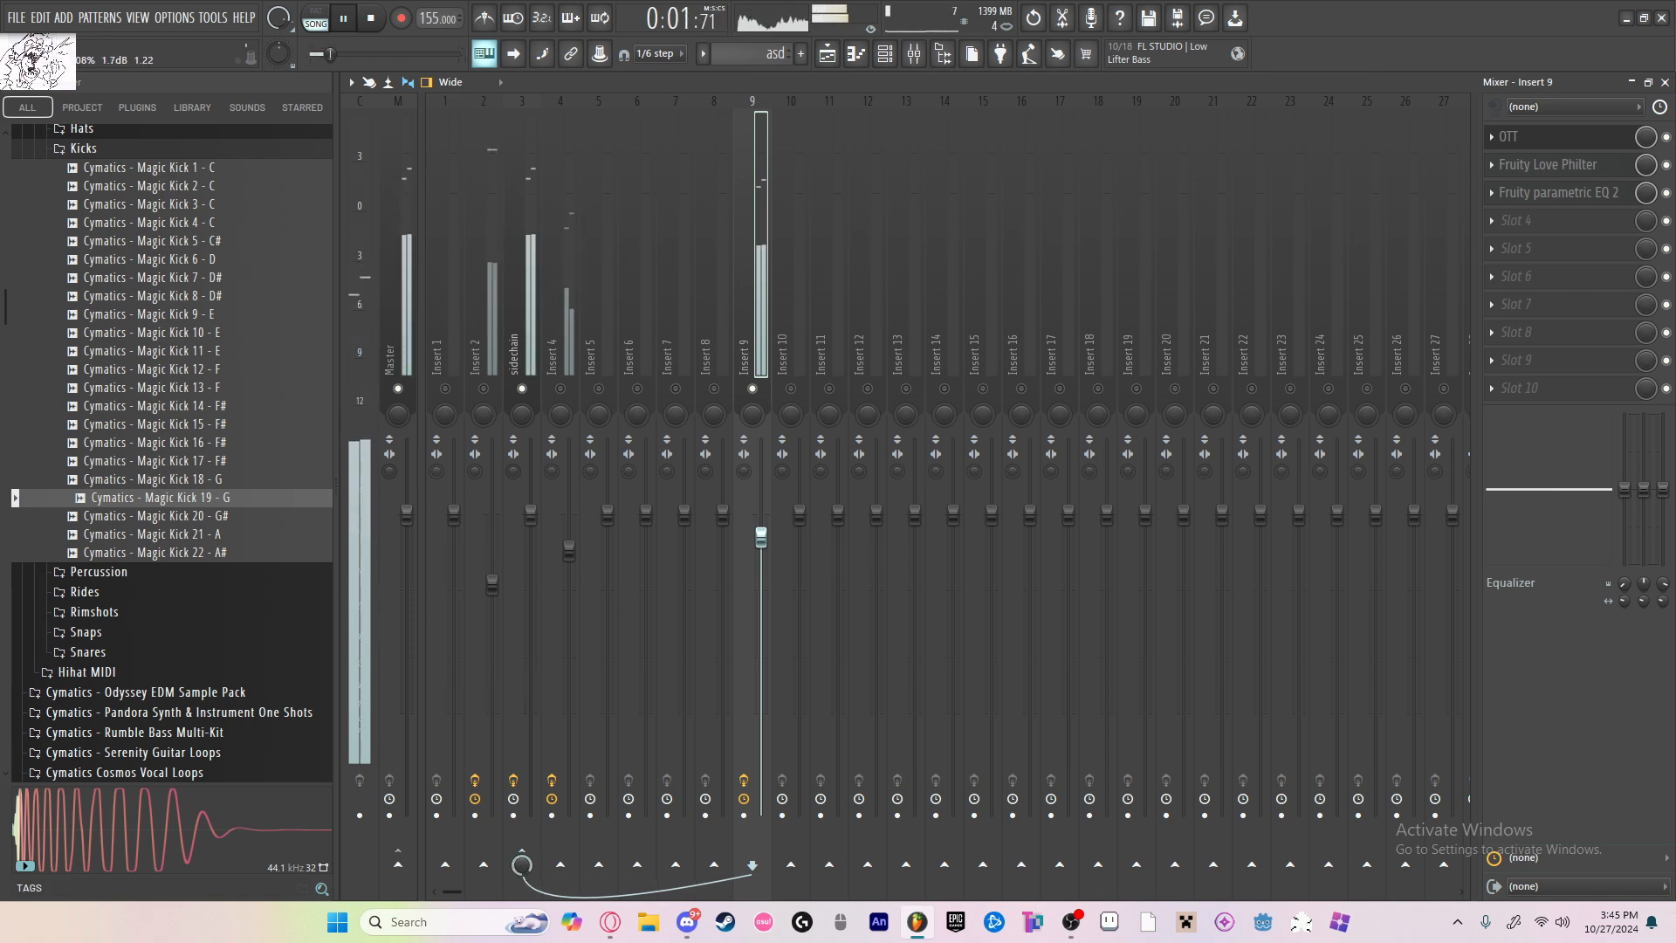
# Step: Stop playback and place copies of the Balance volume automation clip on Track 3 above each kick in bars 1 to 6
pyautogui.click(827, 54)
pyautogui.press('space')
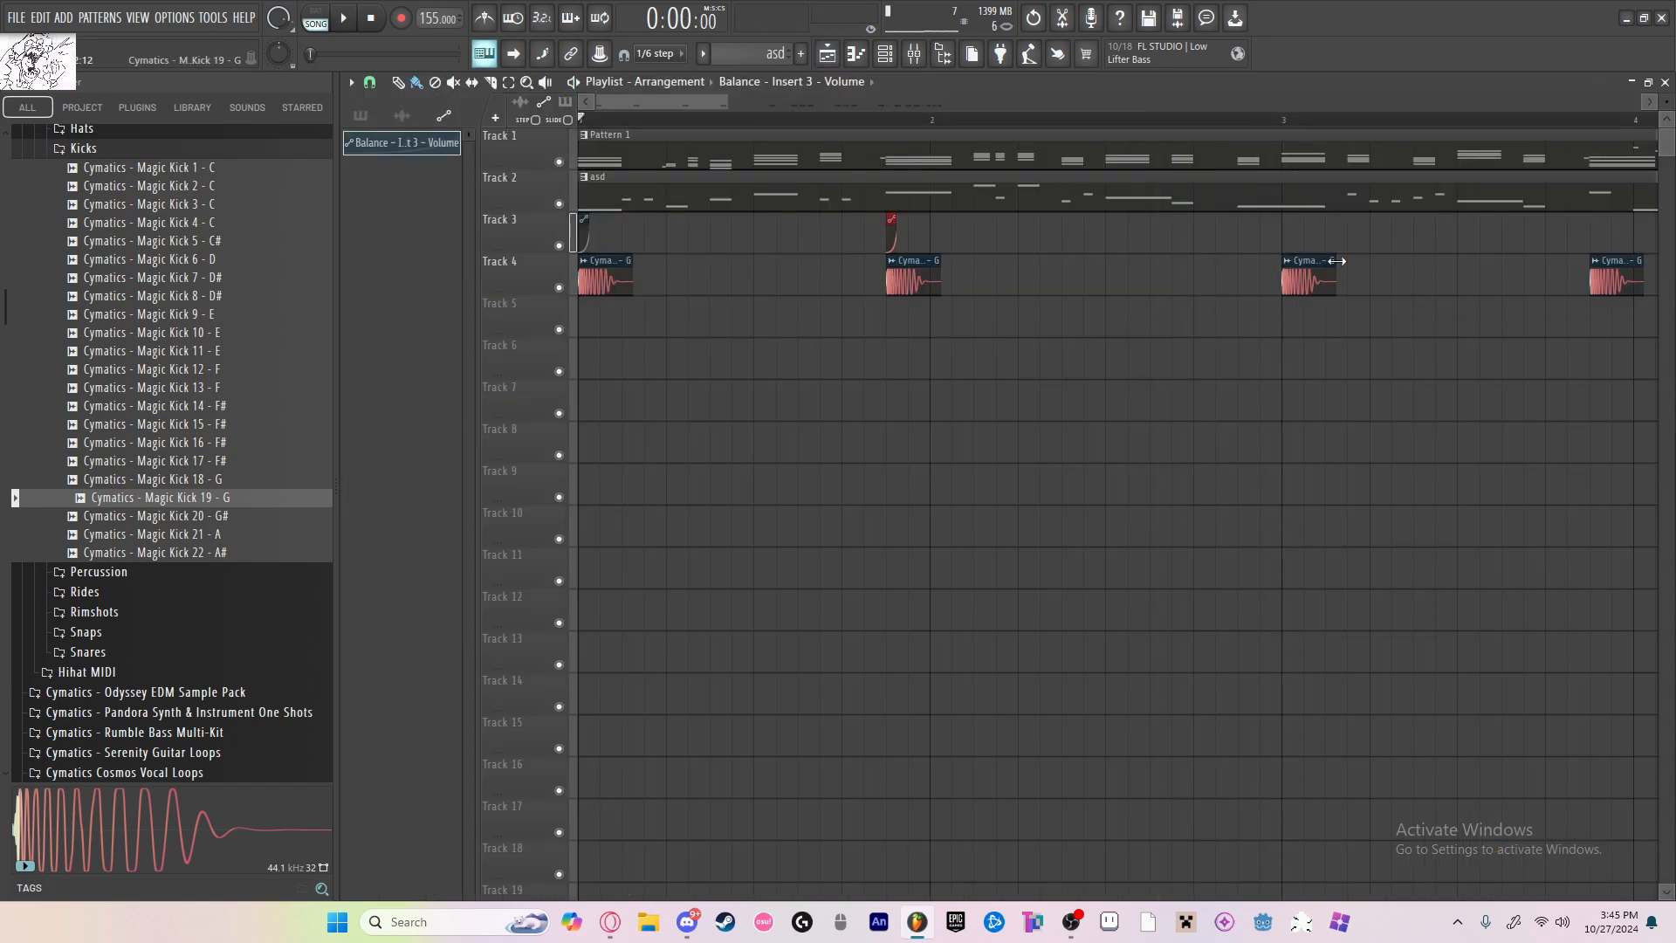
pyautogui.scroll(-2, 1047, 181)
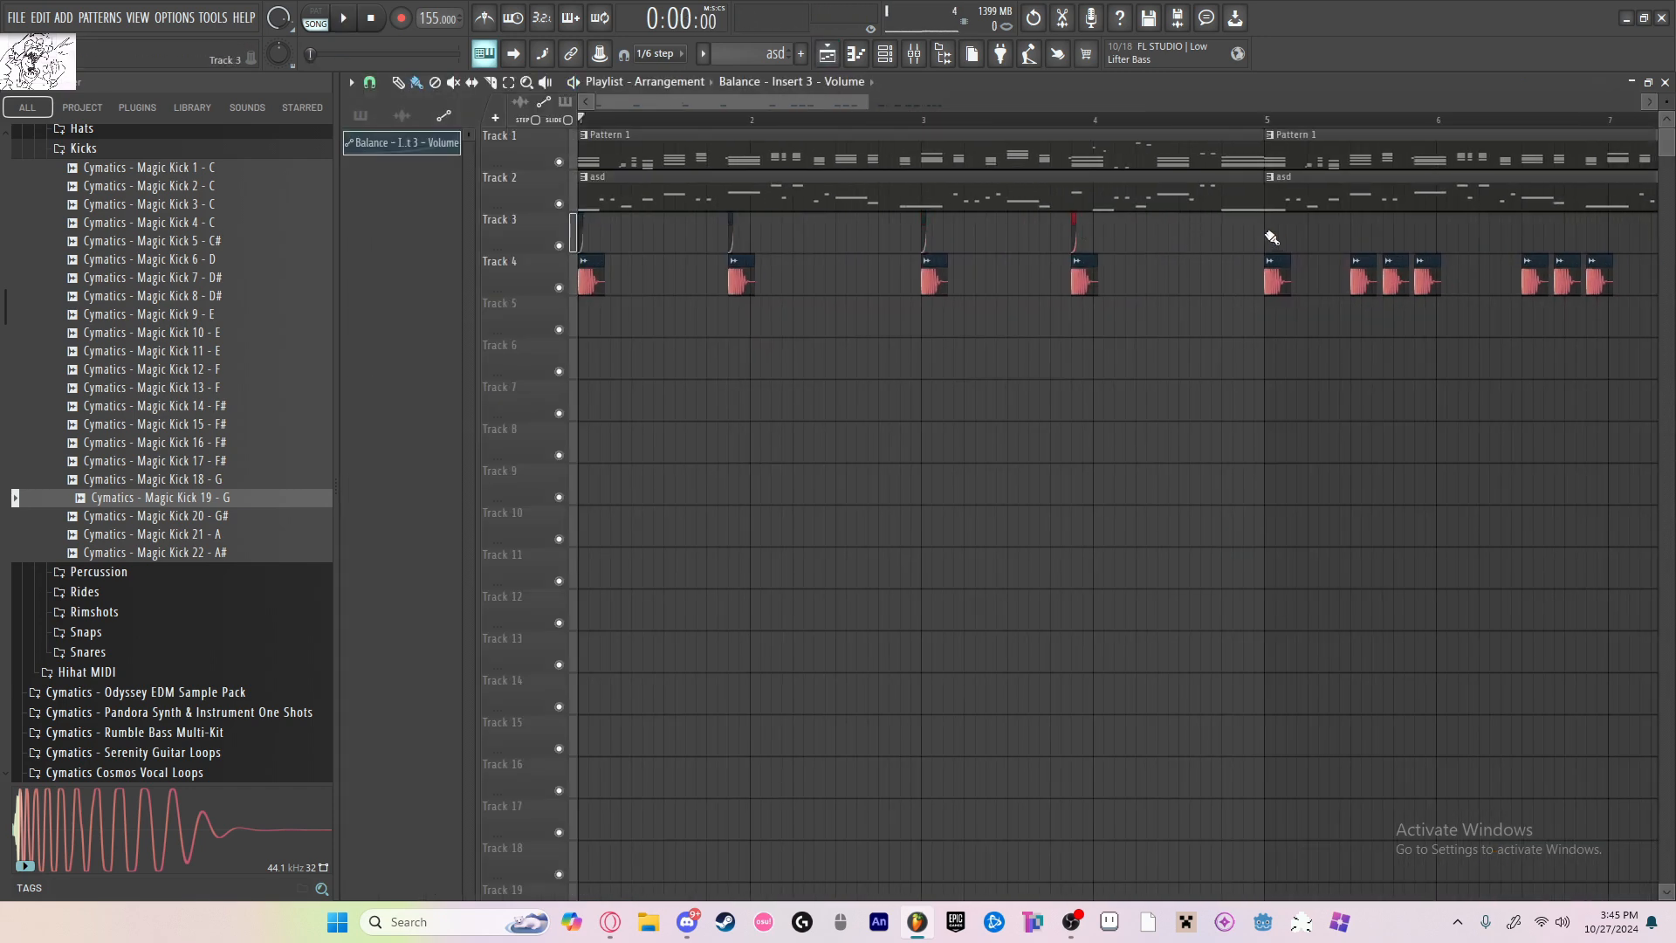
pyautogui.scroll(3, 1097, 236)
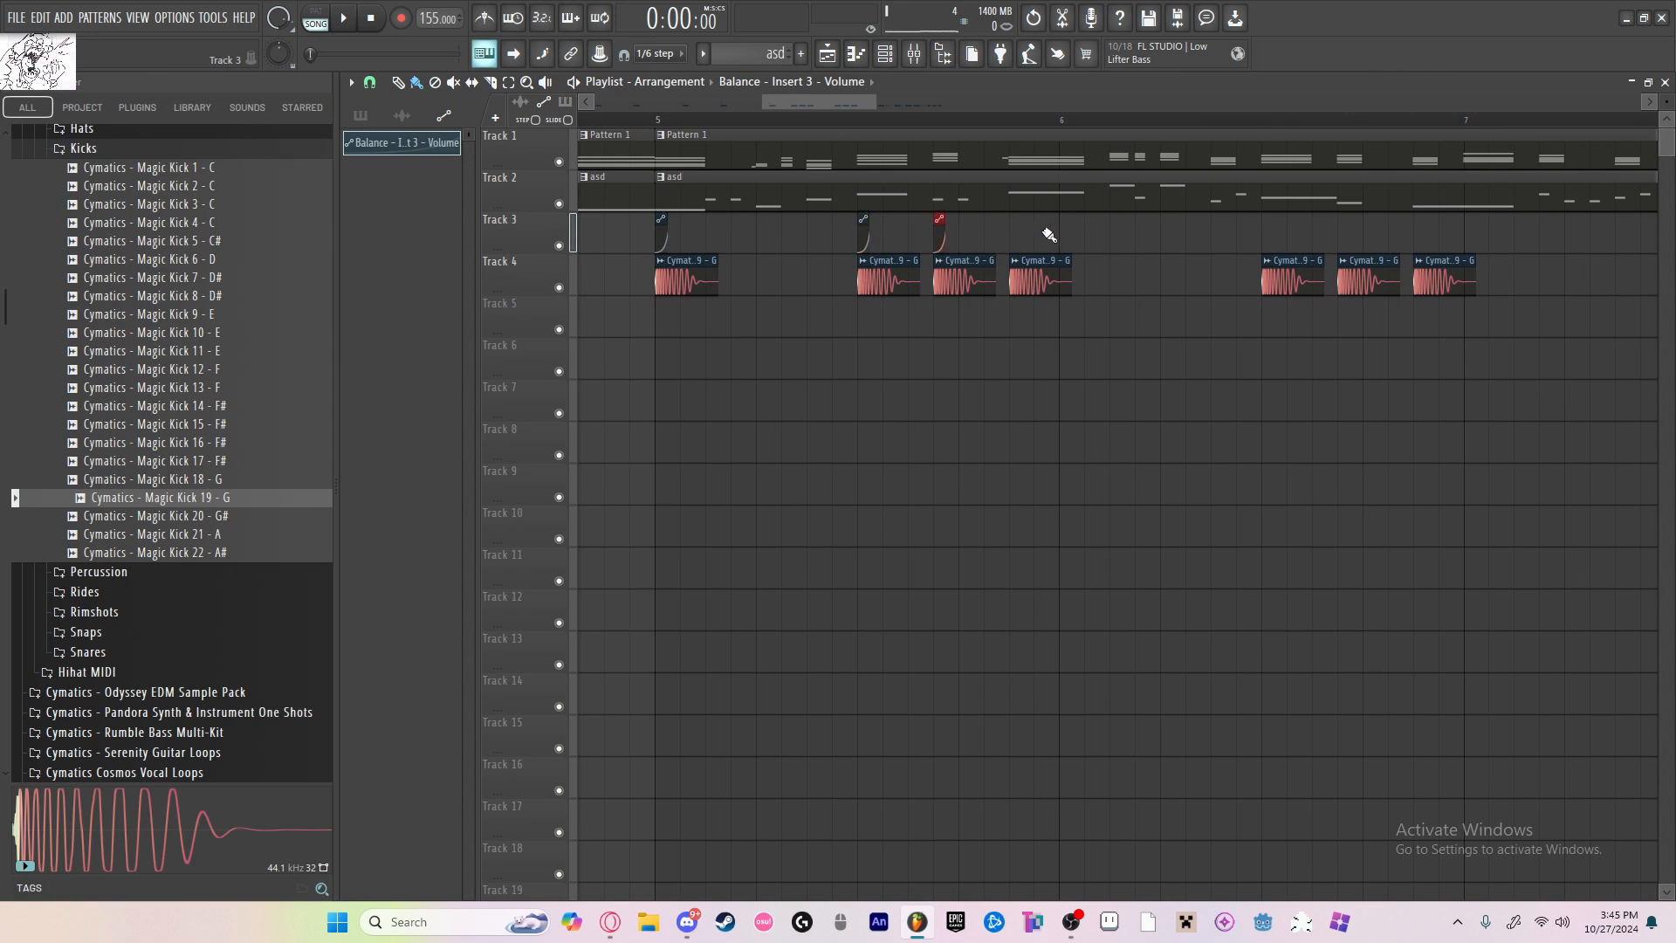
pyautogui.hscroll(5, 1425, 245)
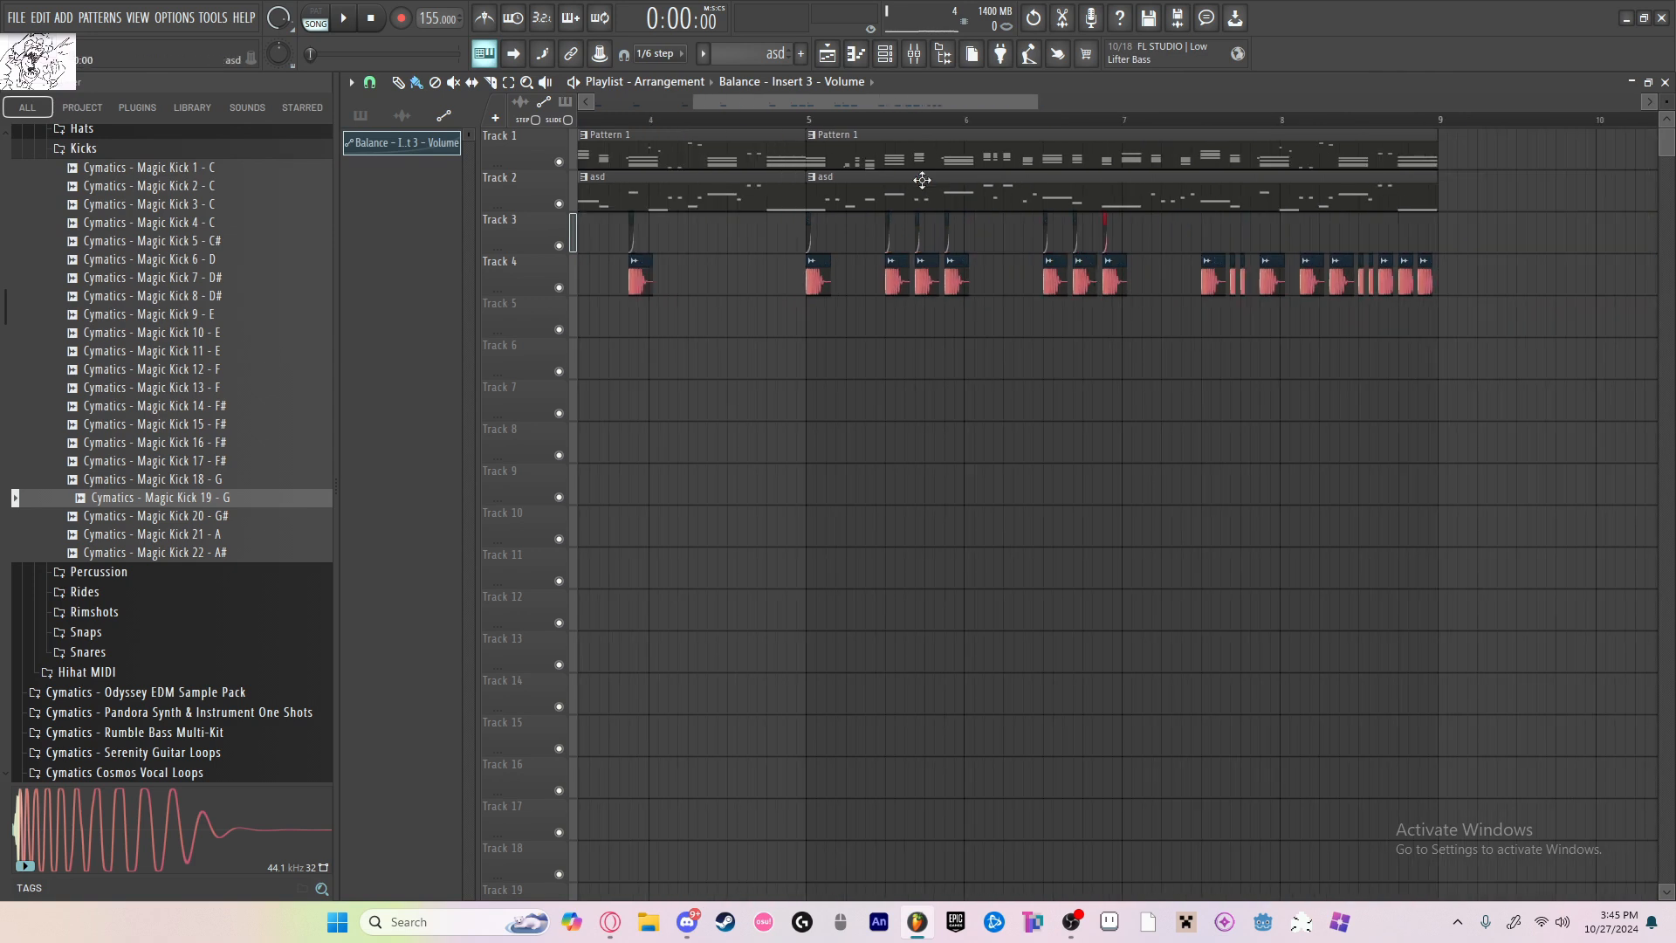
# Step: Place copies of the Balance volume automation clip on Track 3 above the kicks in bars 7 and 8
pyautogui.click(670, 240)
pyautogui.scroll(2, 725, 245)
pyautogui.click(721, 243)
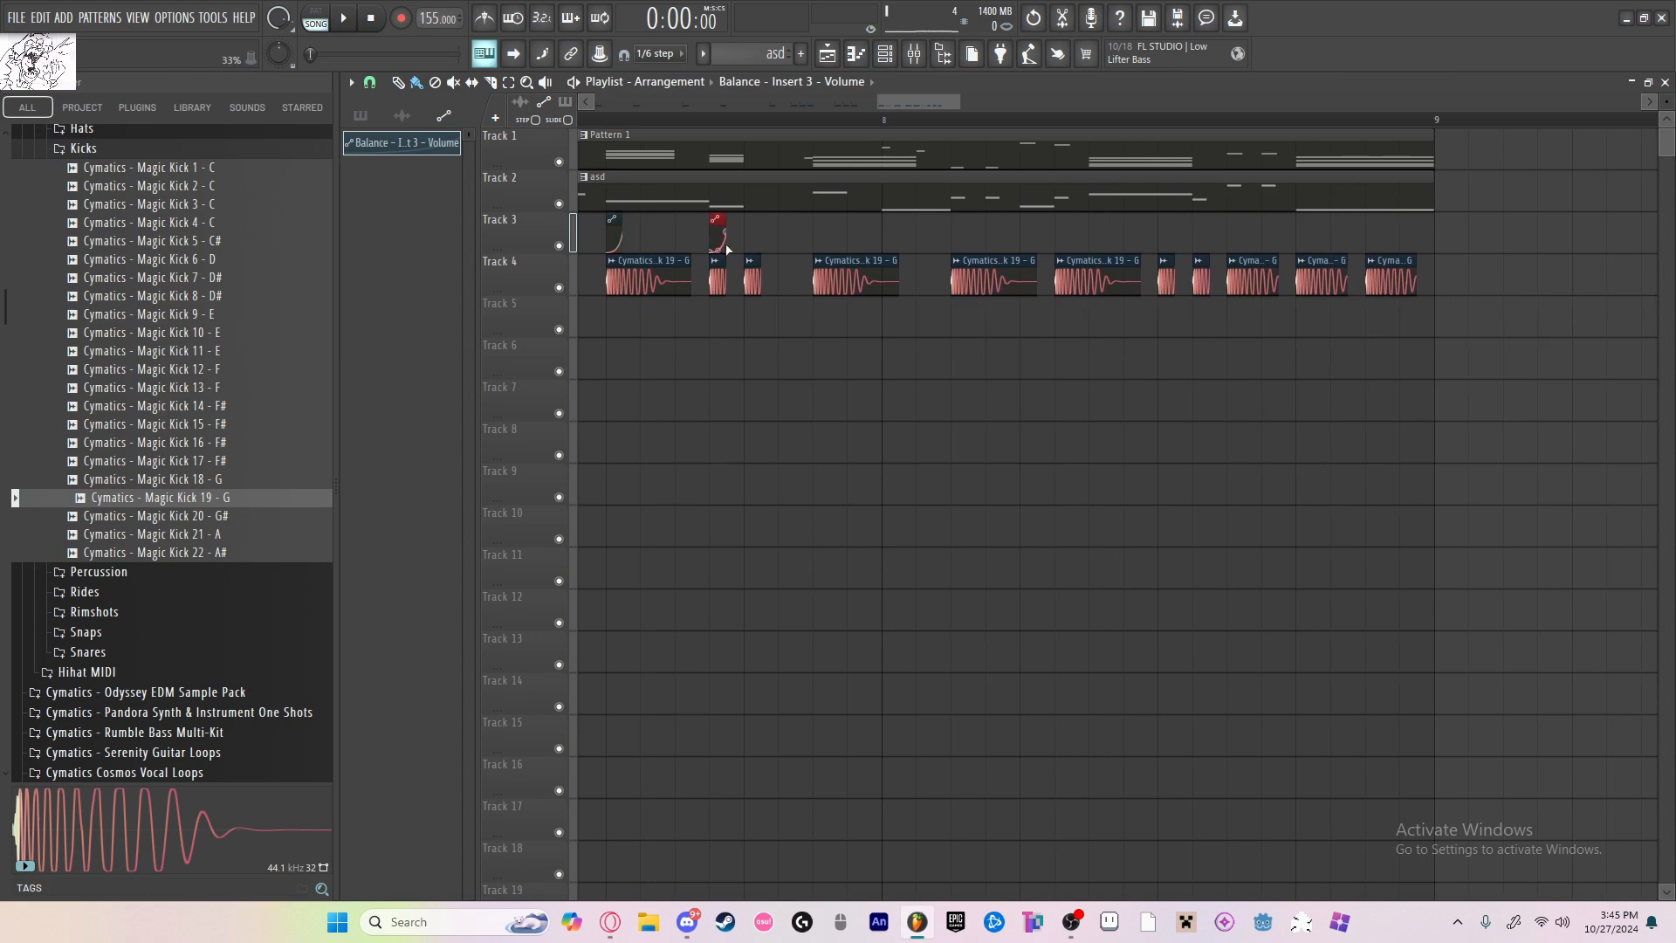
pyautogui.click(824, 240)
pyautogui.scroll(-2, 824, 240)
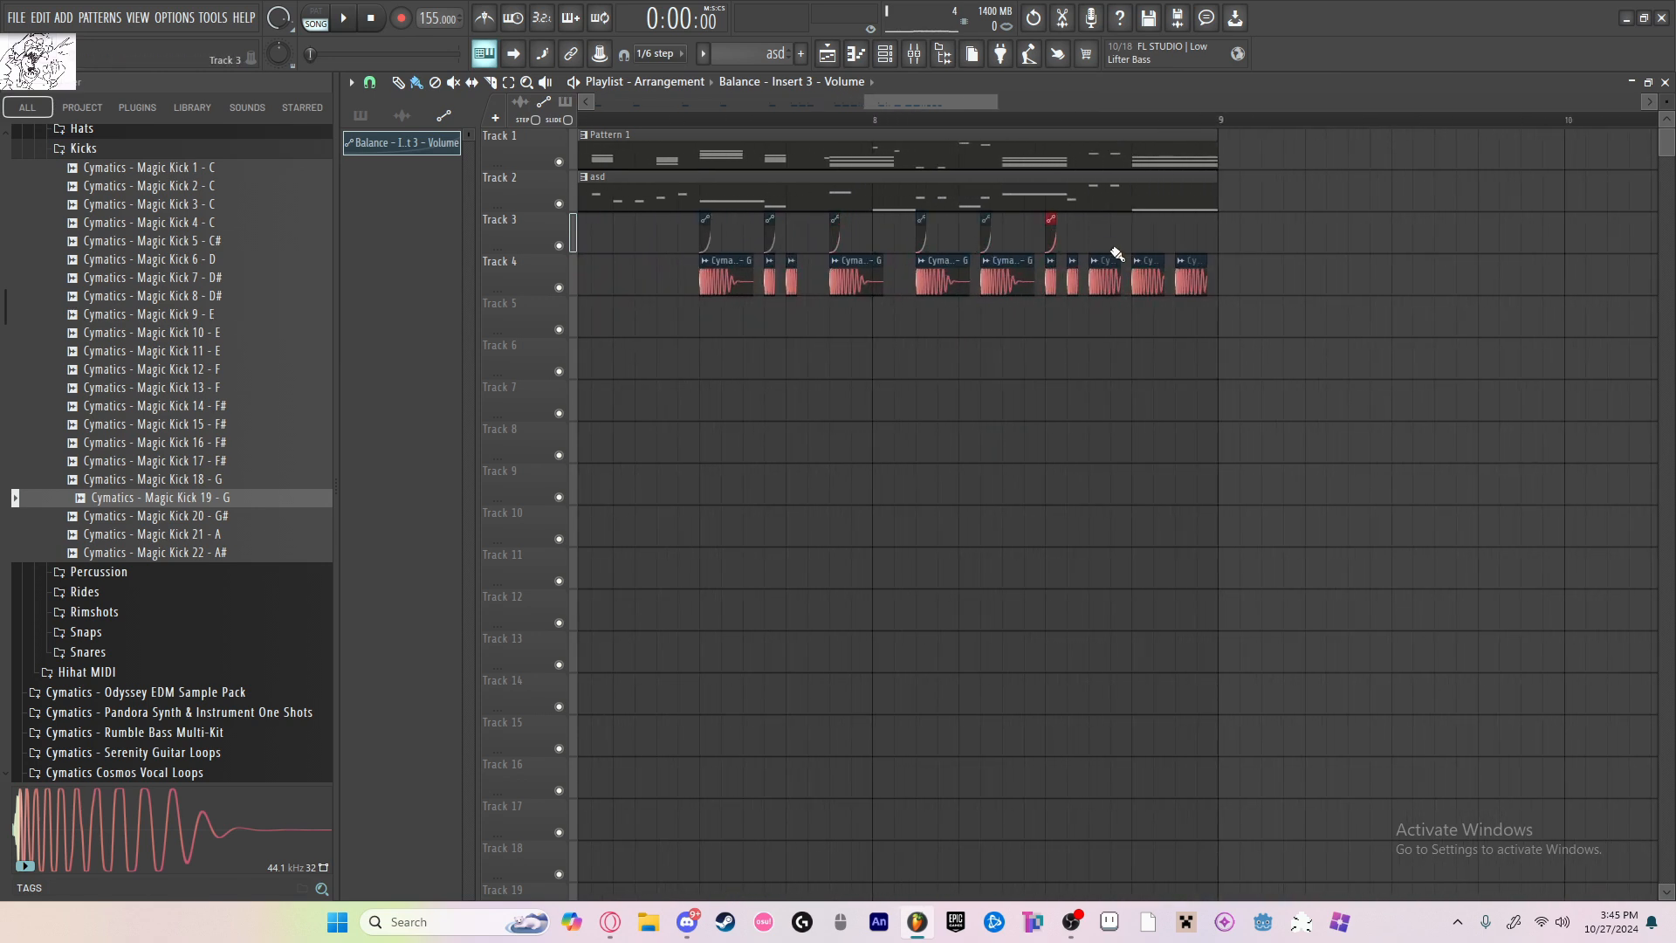
pyautogui.click(1182, 242)
pyautogui.scroll(-6, 1227, 349)
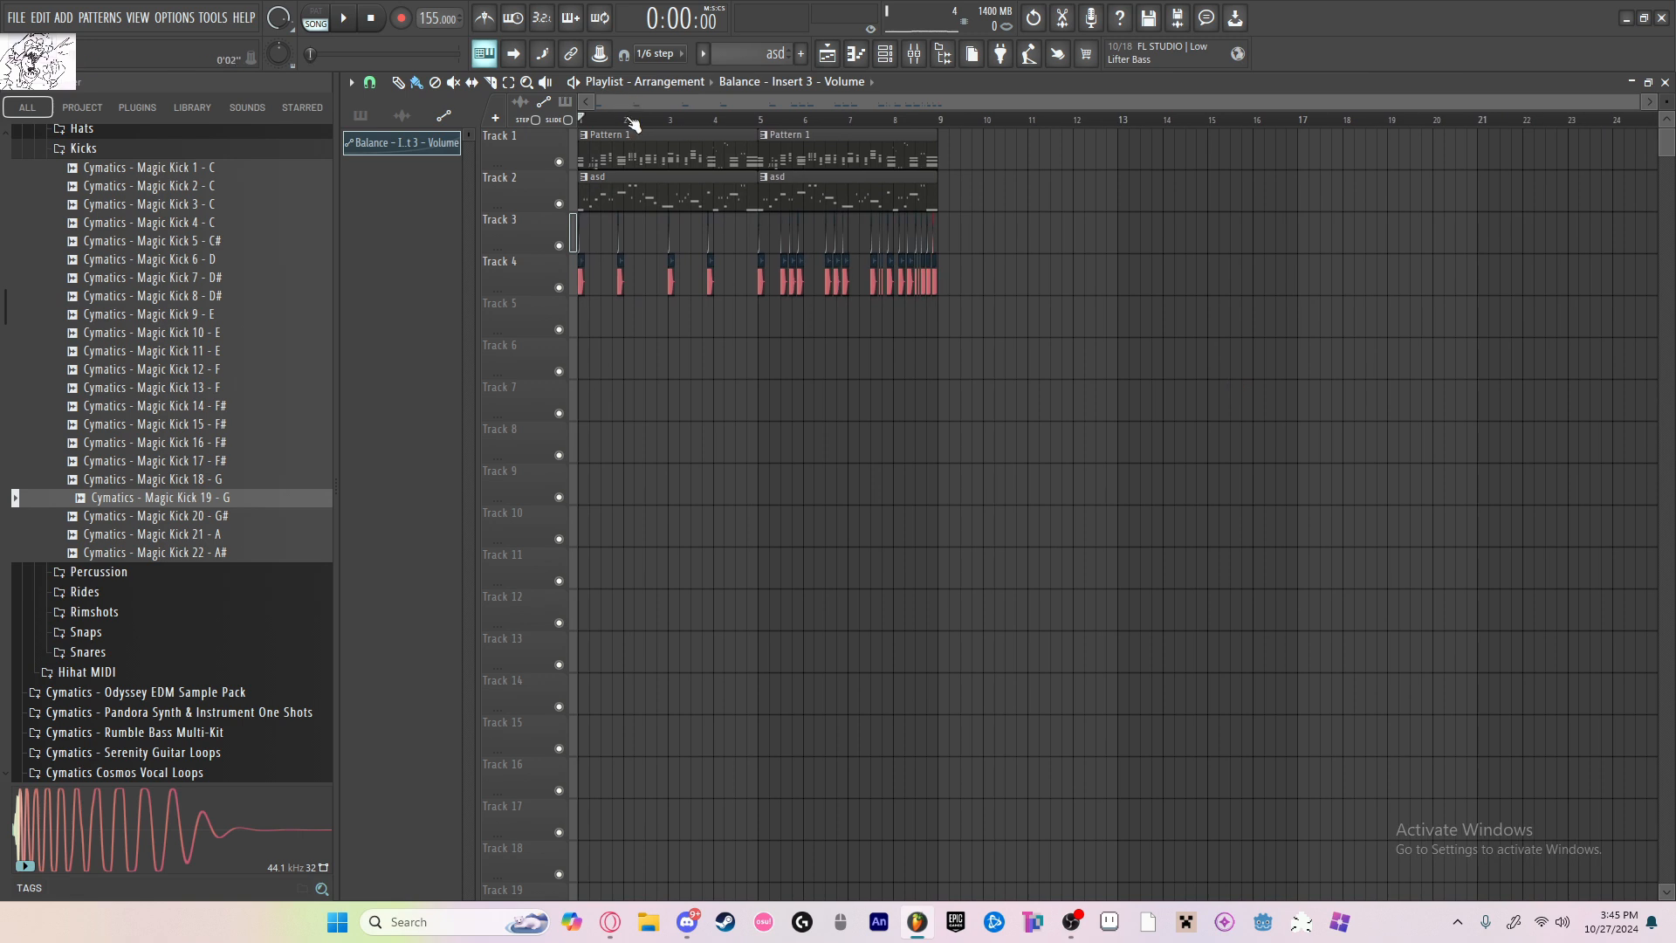
# Step: Unsolo the sidechain mixer track so that all inserts are active, then return to the playlist
pyautogui.scroll(5, 516, 159)
pyautogui.click(914, 54)
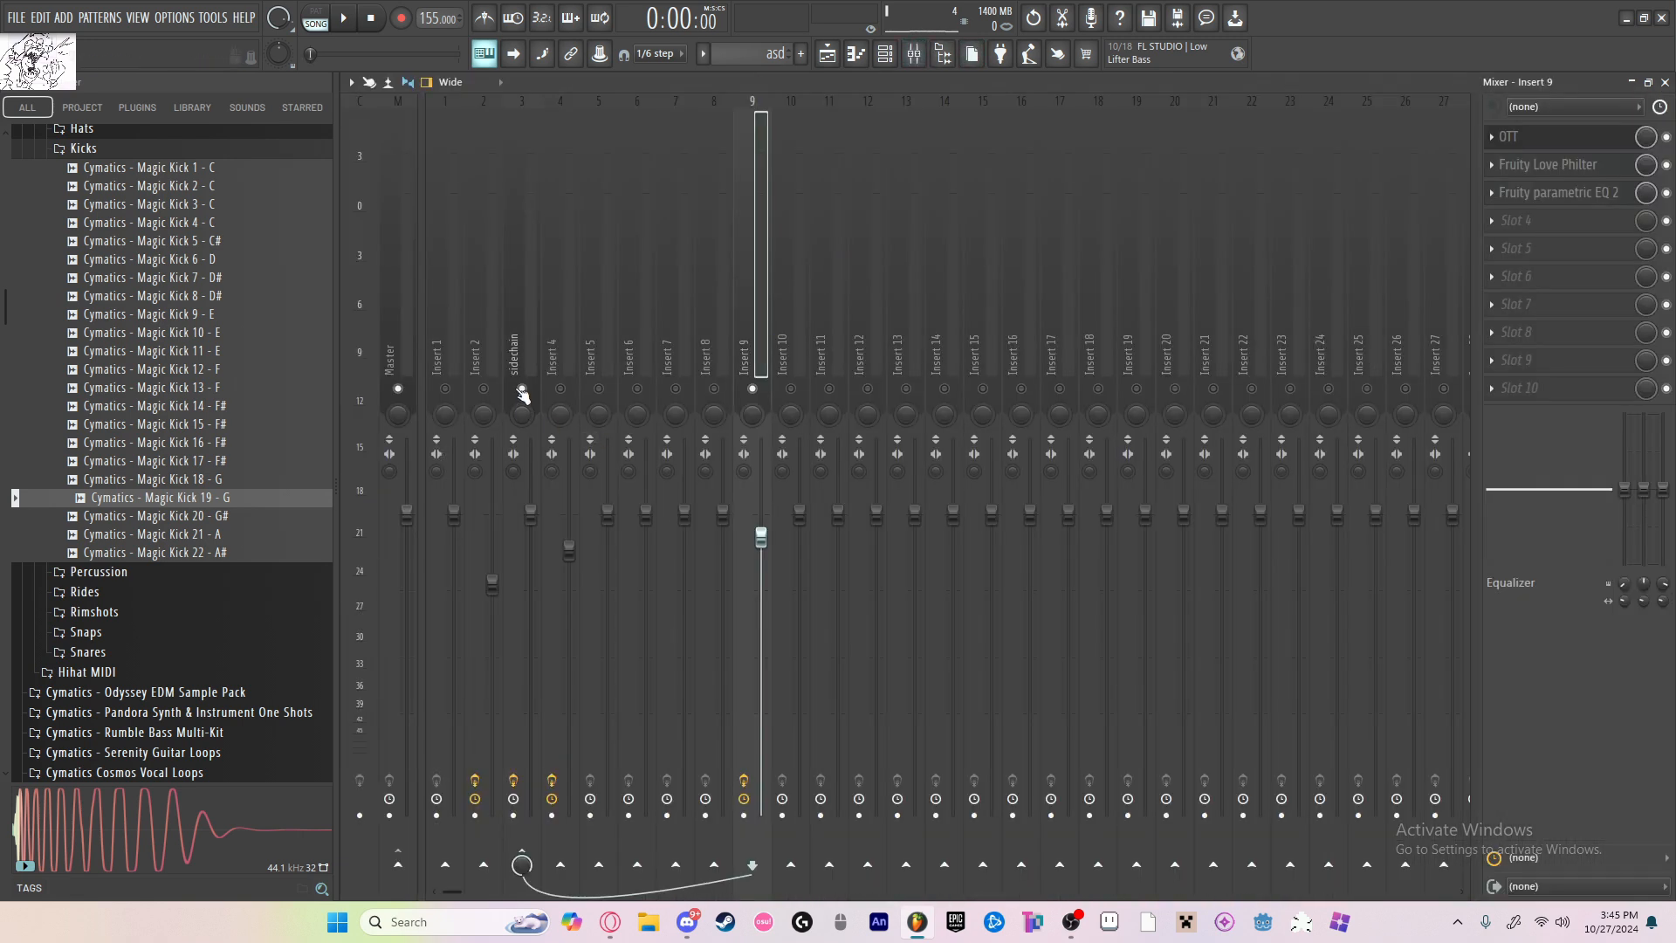
pyautogui.click(827, 54)
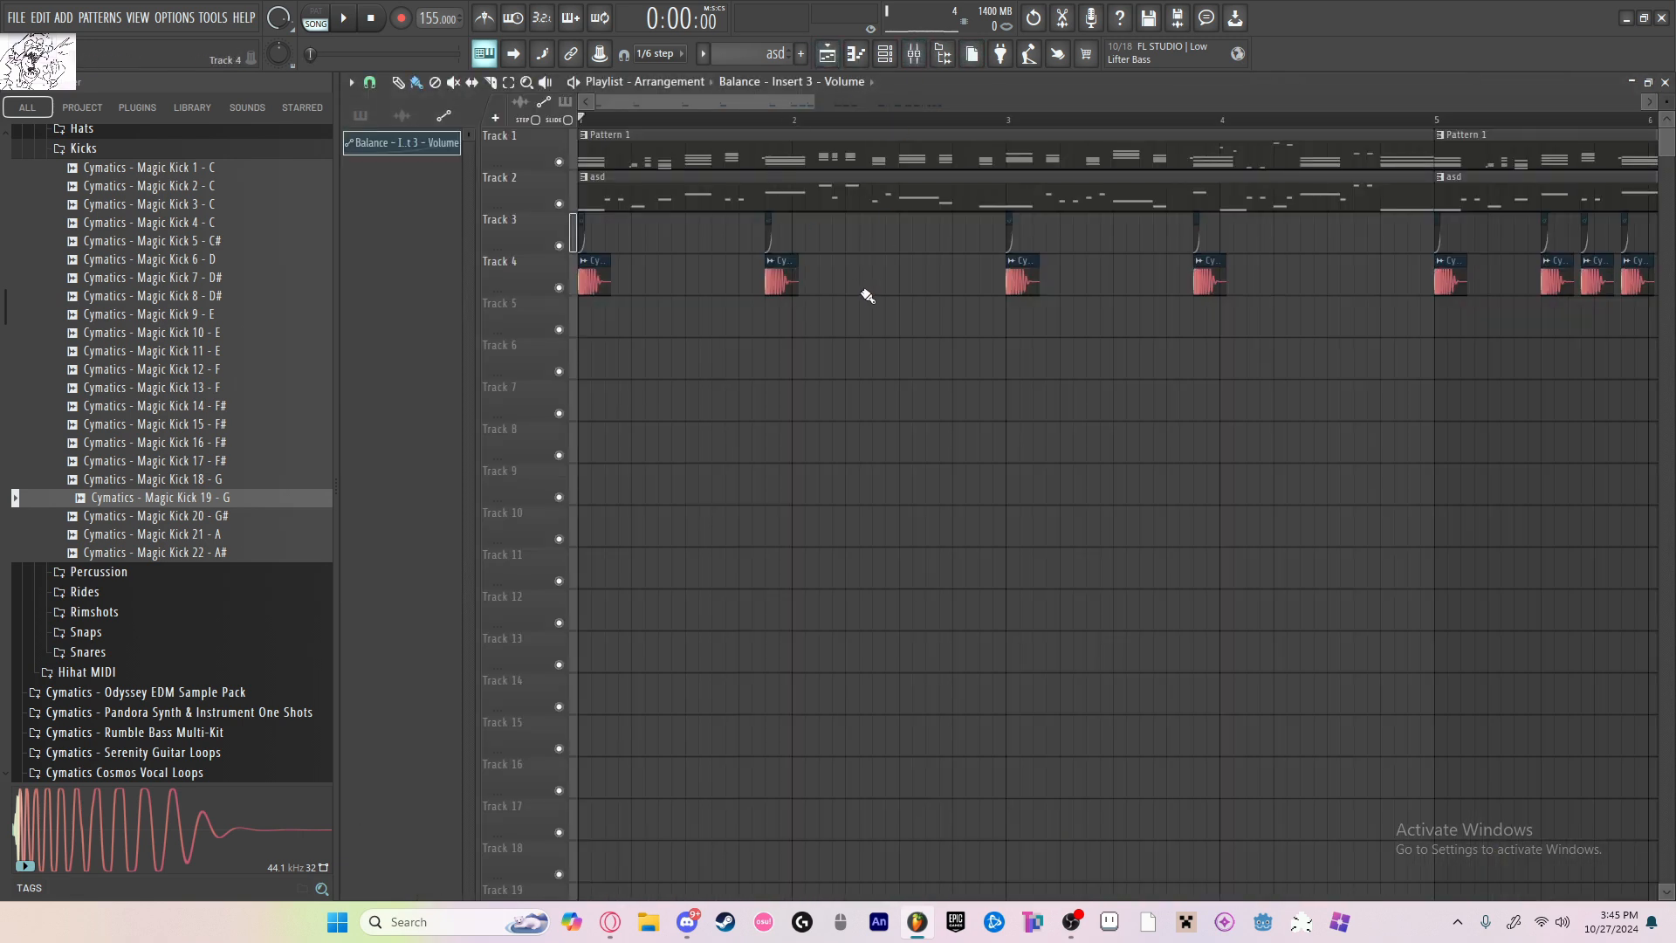
# Step: Play the arrangement to hear the ducking against the kicks, removing the stray kick placed on Track 9
pyautogui.press('space')
pyautogui.scroll(-4, 870, 316)
pyautogui.scroll(5, 860, 305)
pyautogui.click(841, 279)
pyautogui.scroll(-4, 882, 297)
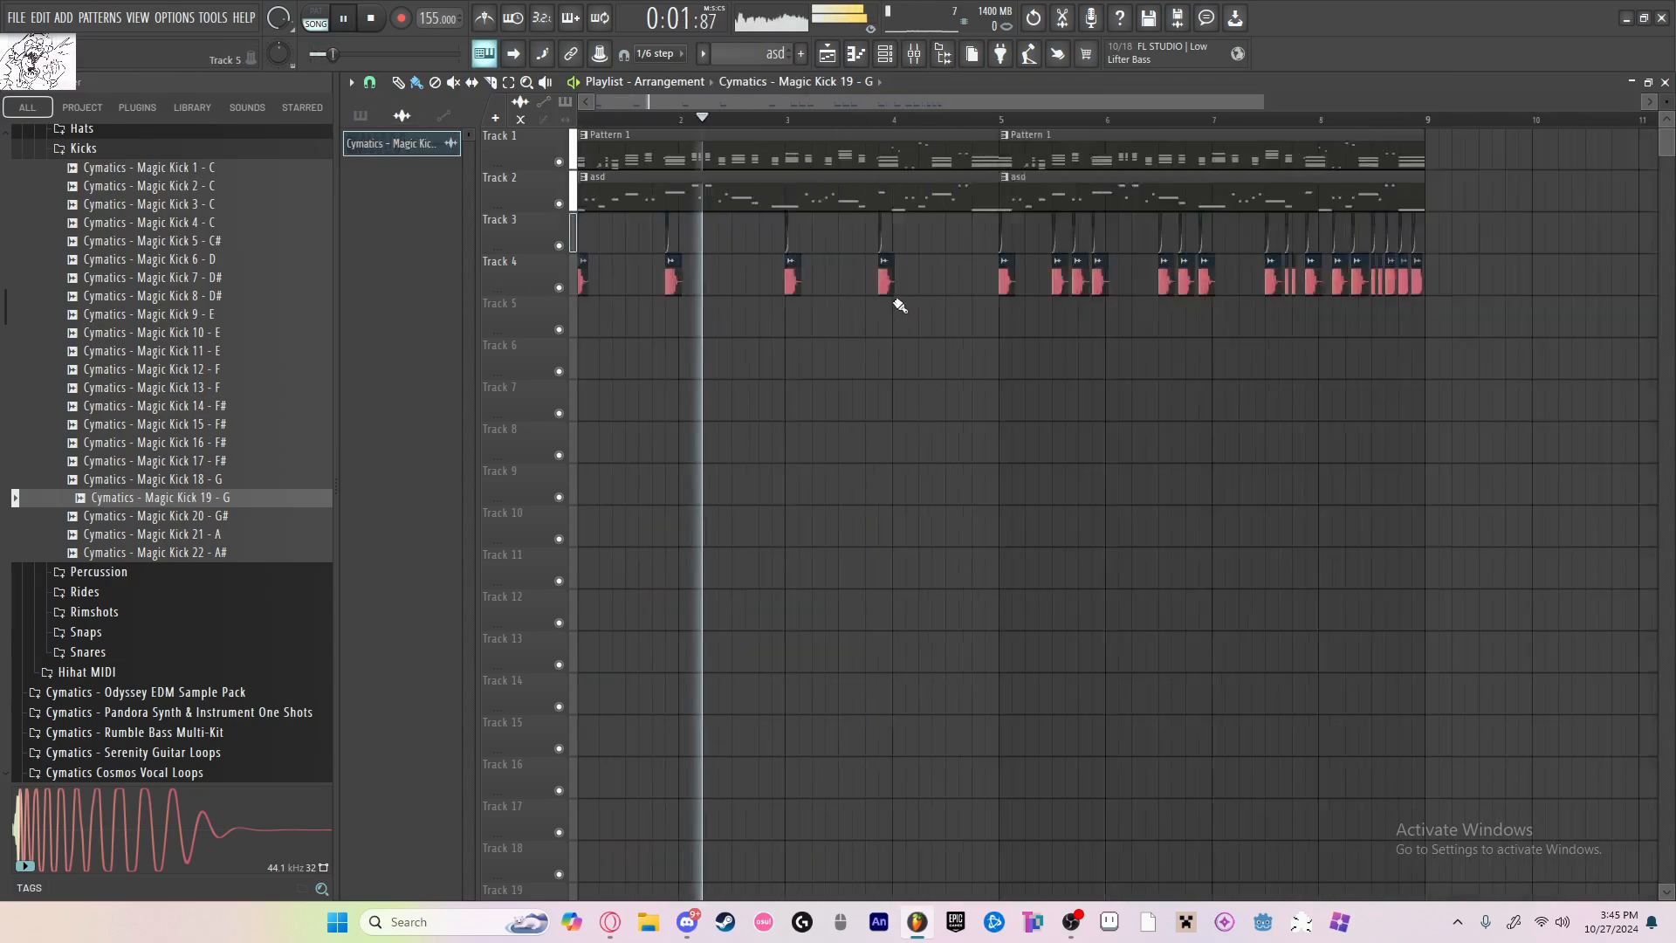
pyautogui.scroll(4, 629, 276)
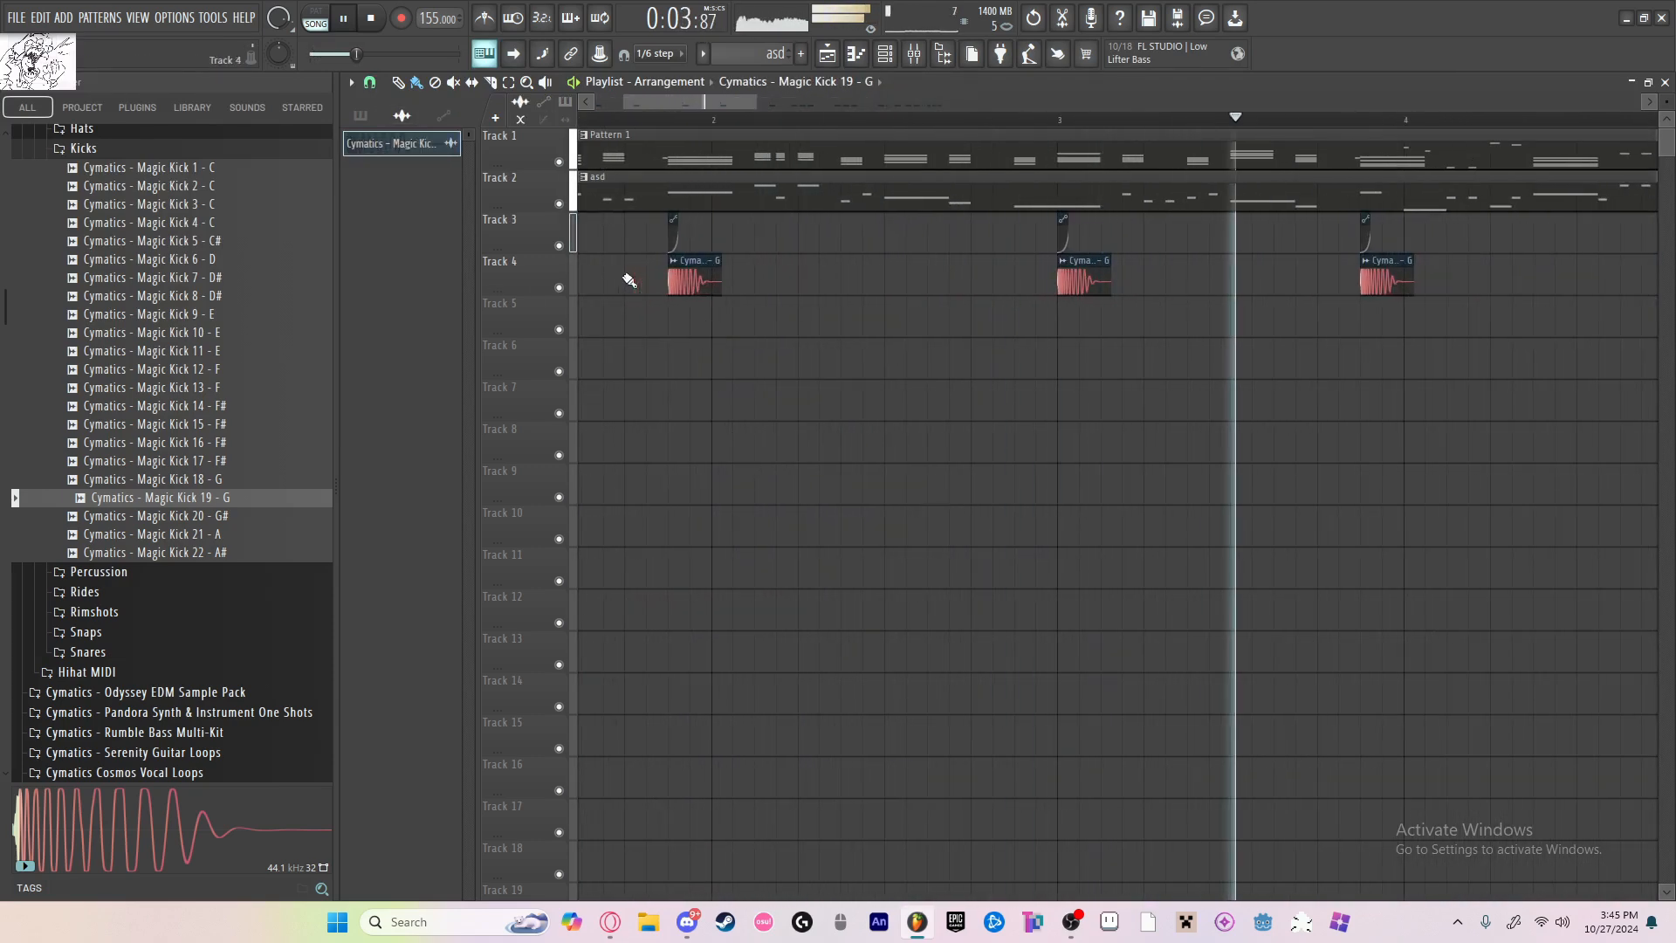
pyautogui.scroll(-4, 1123, 314)
pyautogui.scroll(3, 1251, 499)
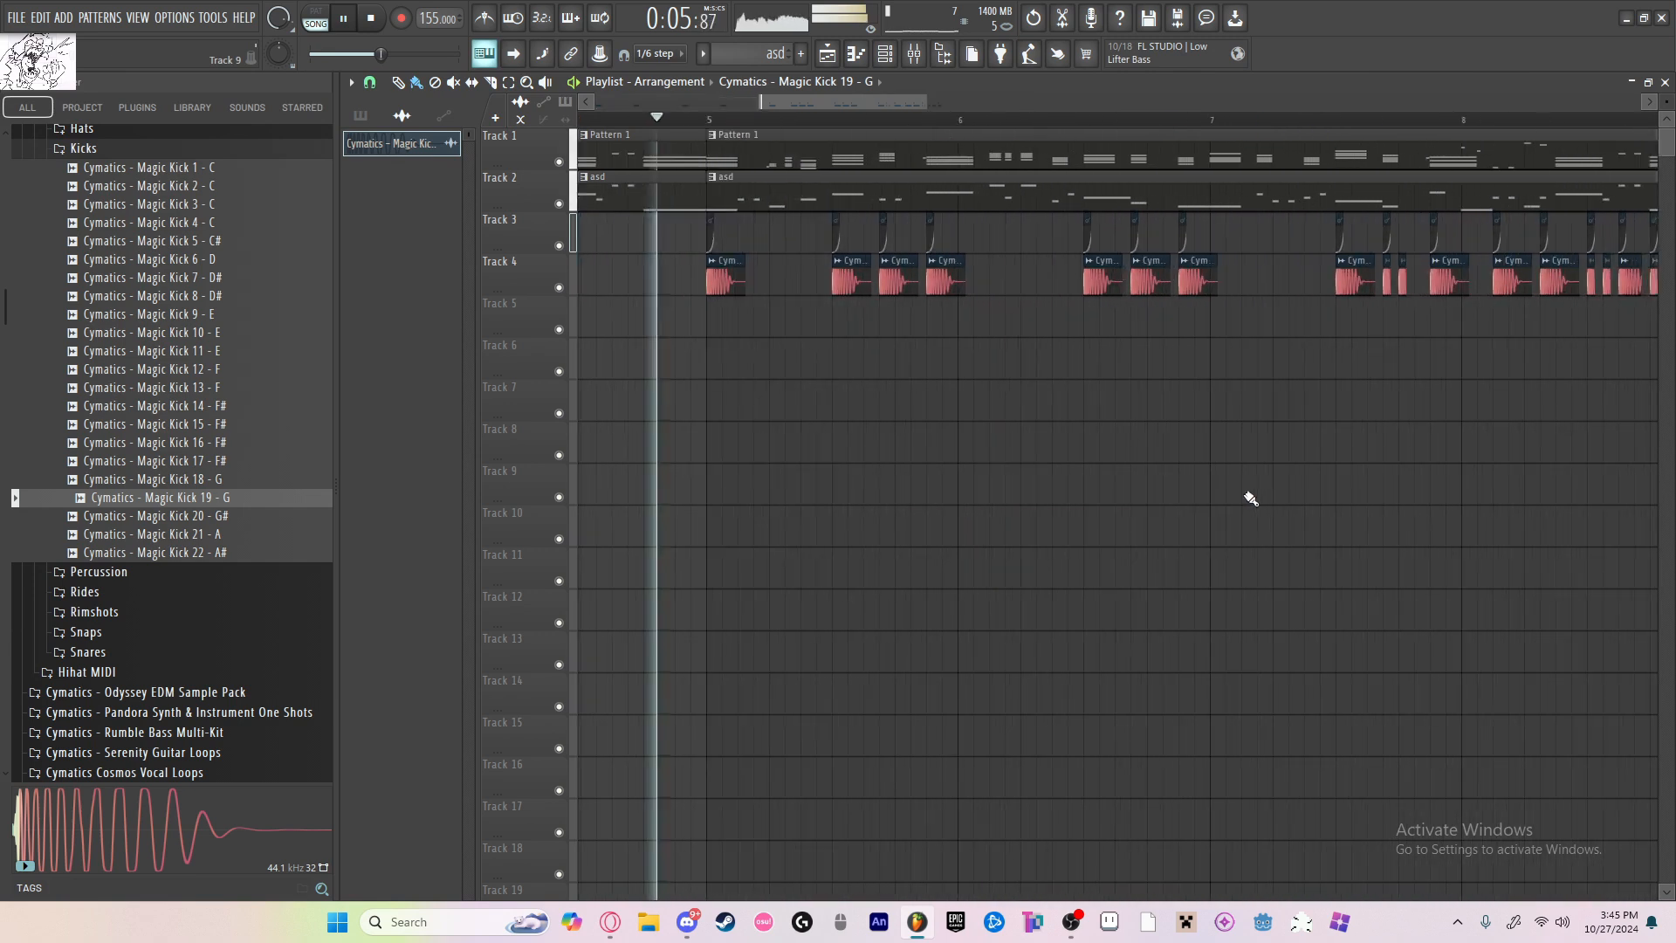
pyautogui.scroll(1, 1251, 499)
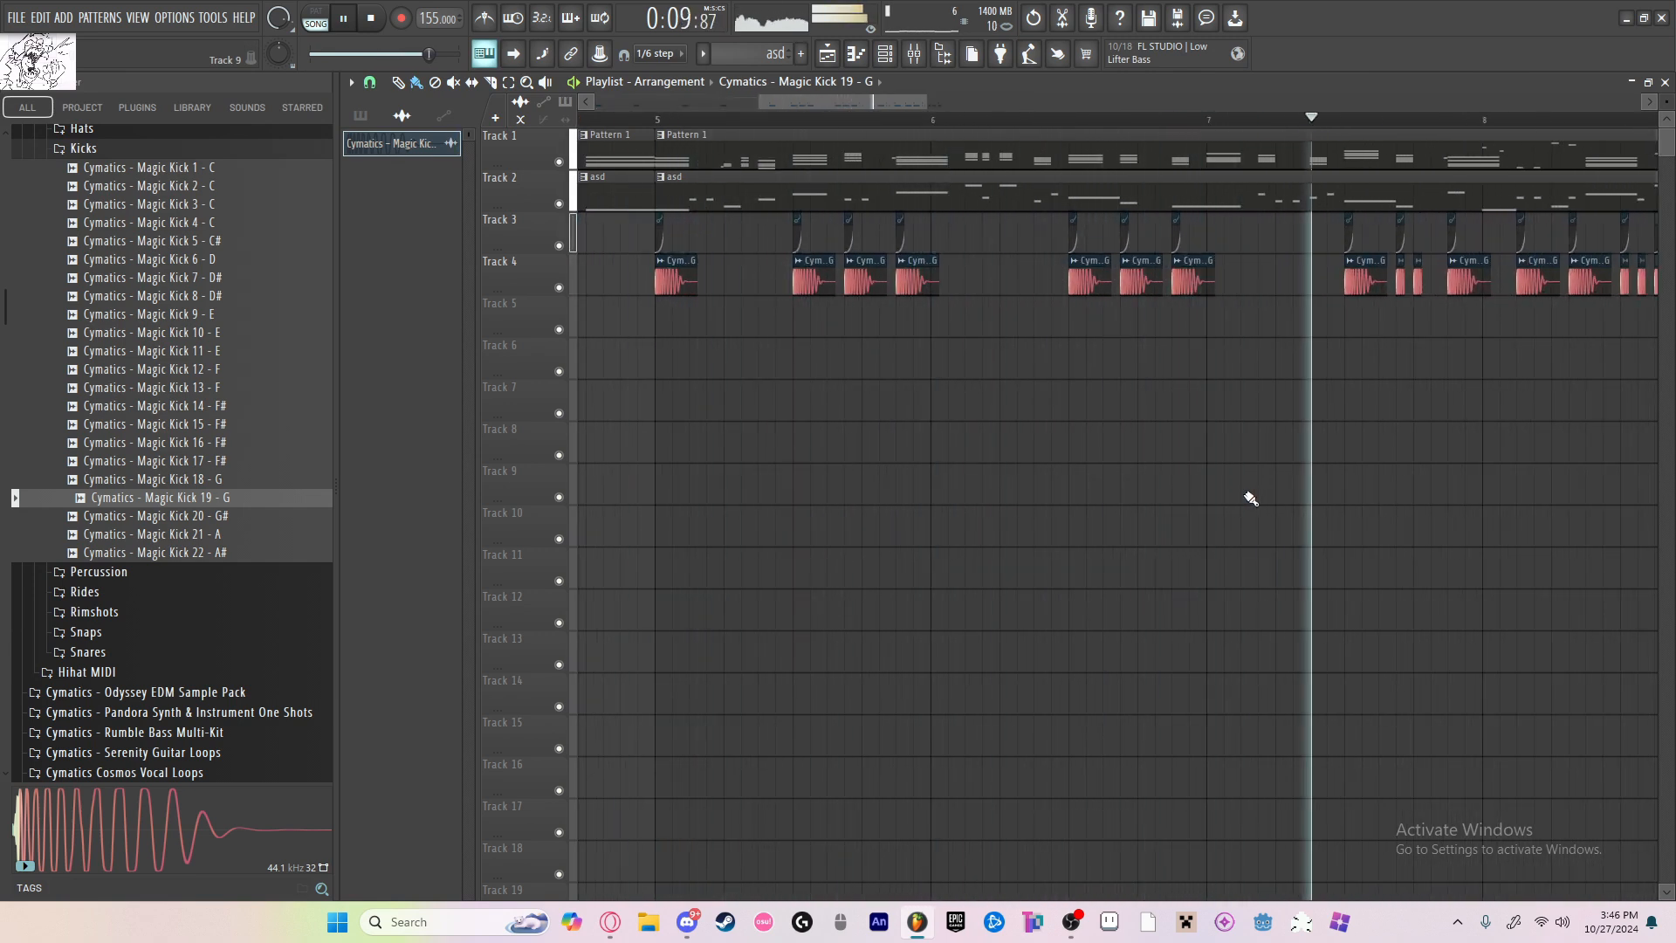
pyautogui.scroll(-3, 1245, 457)
pyautogui.click(1290, 486)
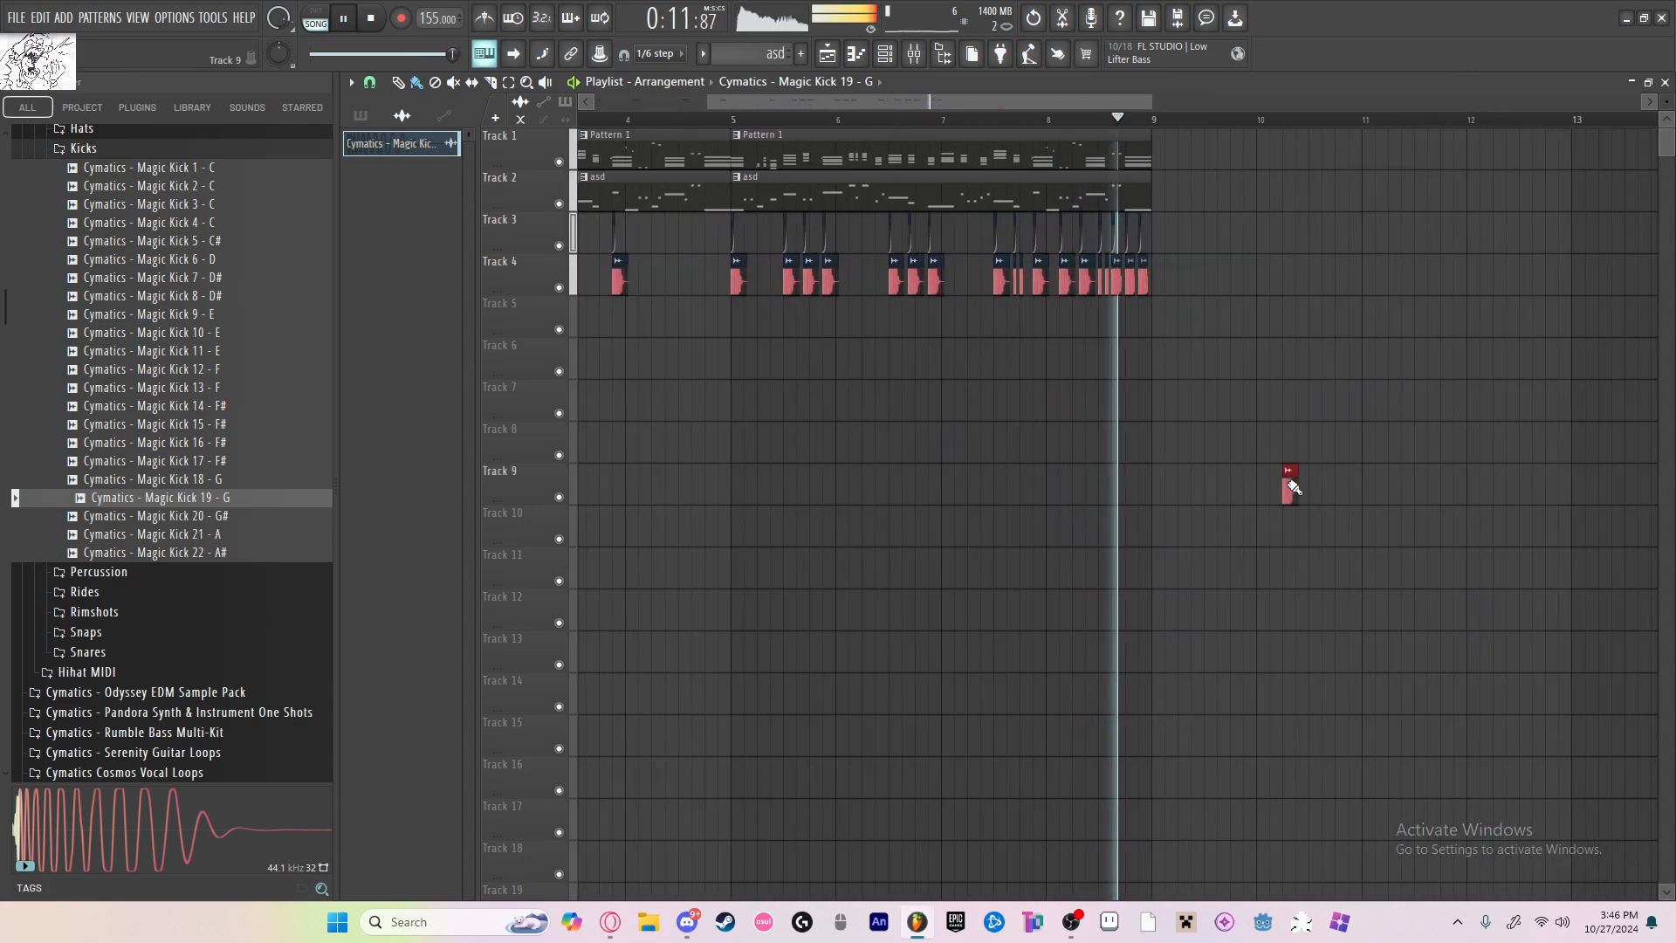
pyautogui.rightClick(1292, 486)
pyautogui.press('space')
pyautogui.scroll(-3, 925, 353)
# Step: Play the song from the mixer to check the insert levels, audition insert 4, and return to the playlist
pyautogui.press('F9')
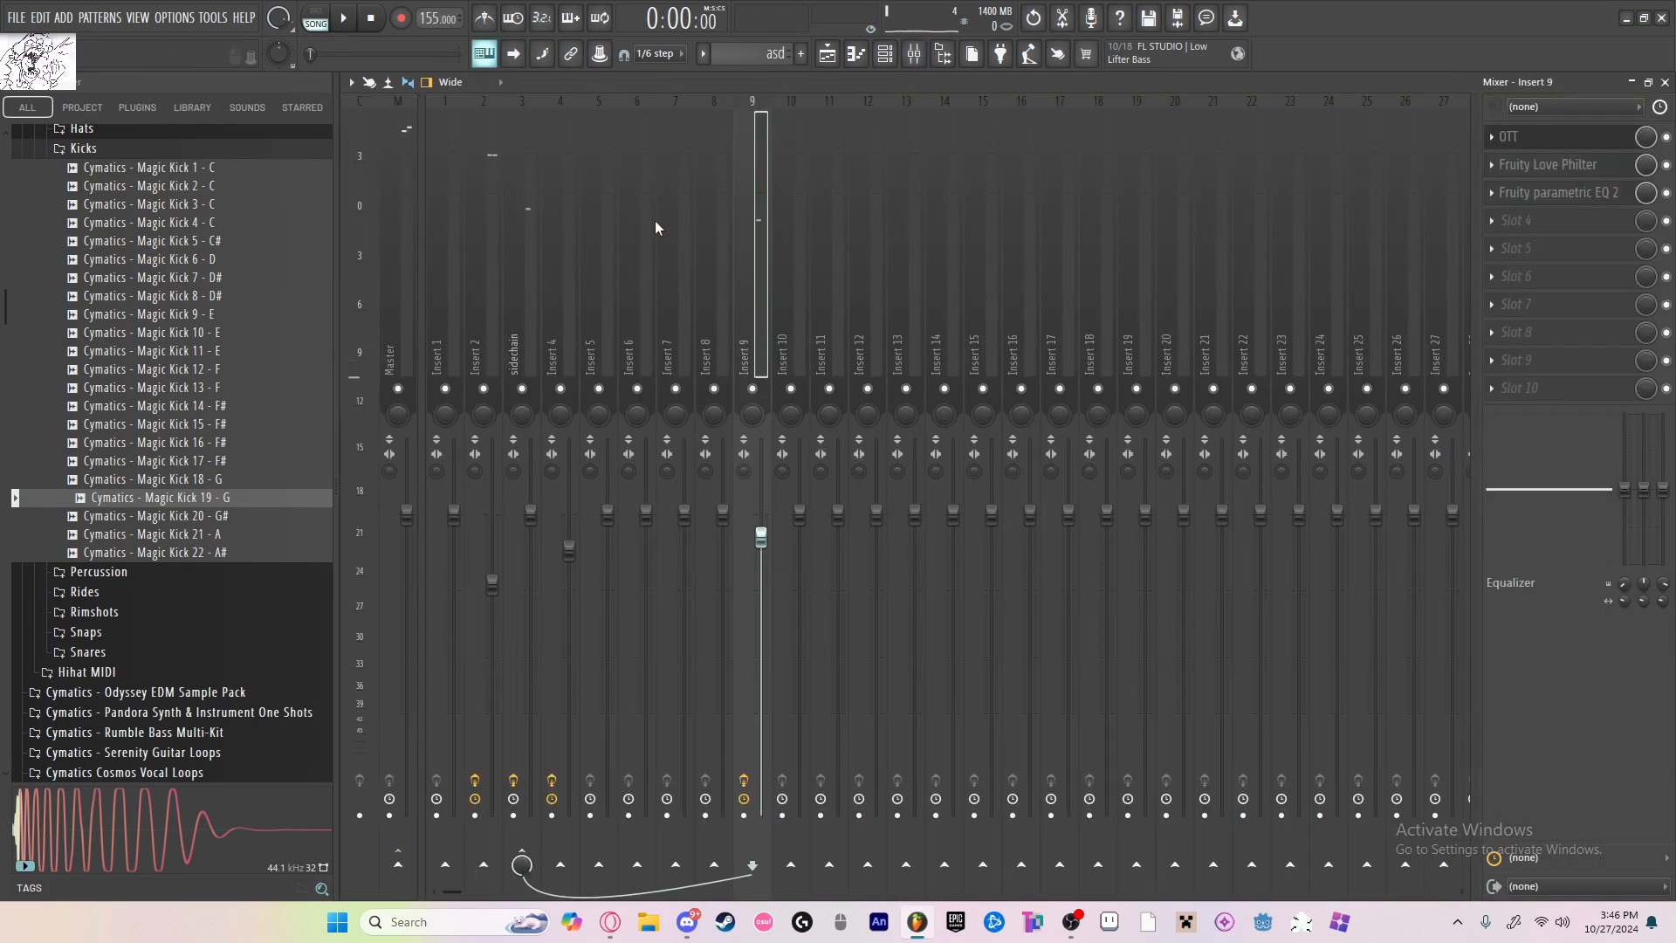
pyautogui.click(681, 278)
pyautogui.click(829, 54)
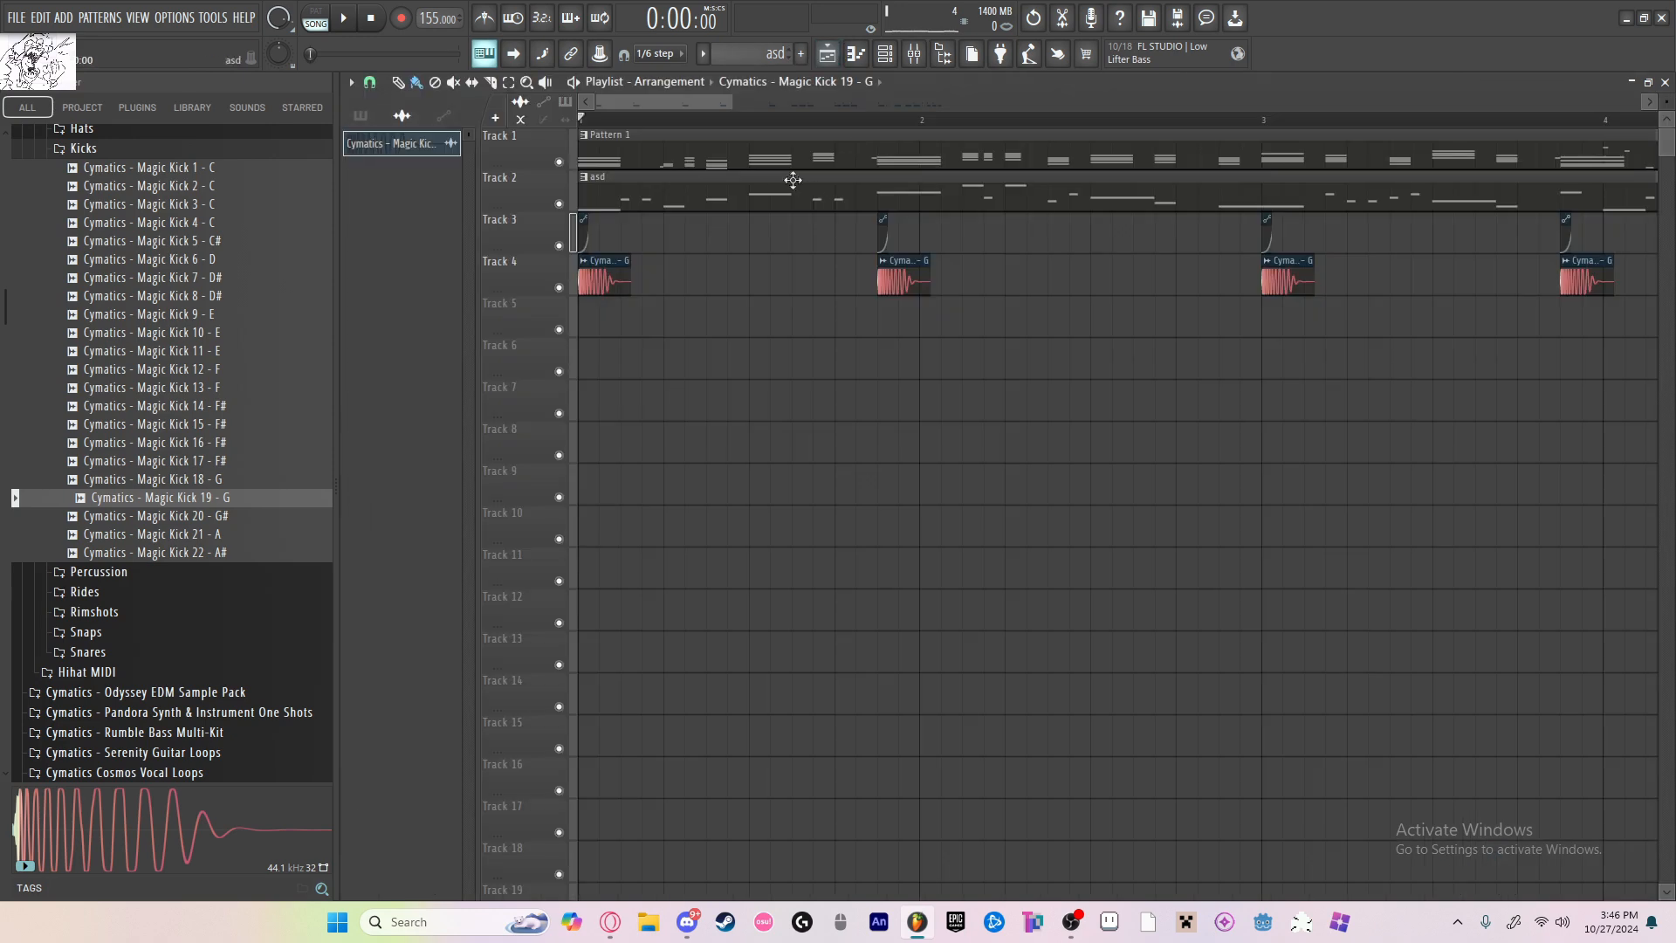
pyautogui.press('space')
pyautogui.click(915, 58)
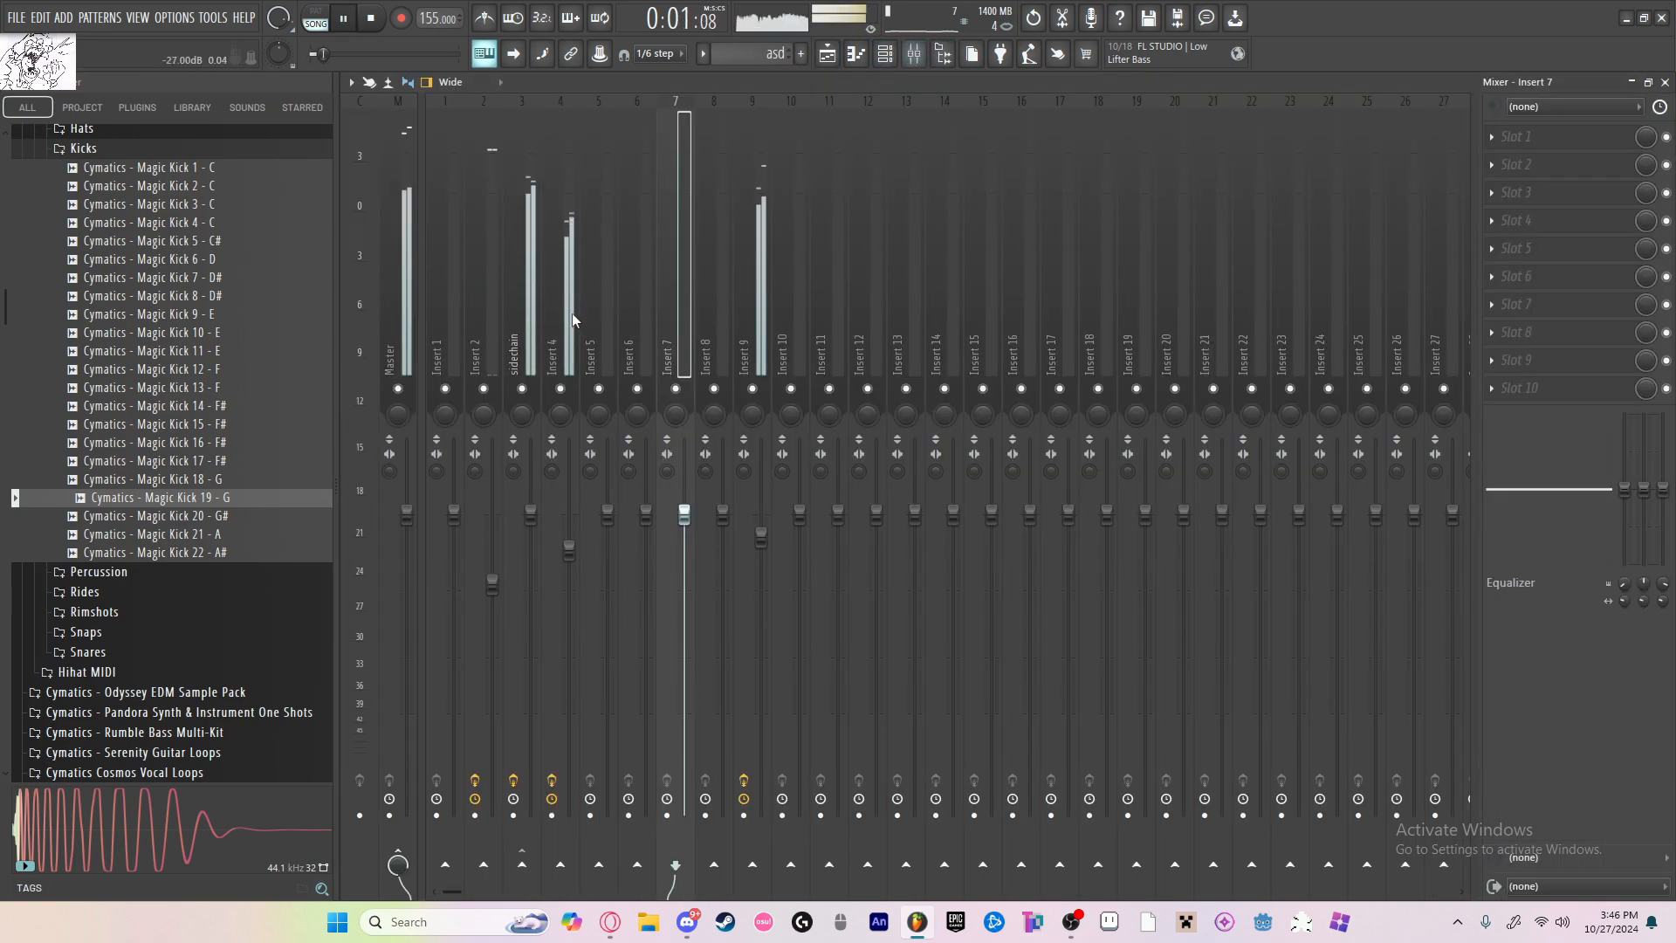
pyautogui.press('space')
pyautogui.click(570, 378)
pyautogui.rightClick(562, 390)
pyautogui.press('space')
pyautogui.press('space')
pyautogui.press('F5')
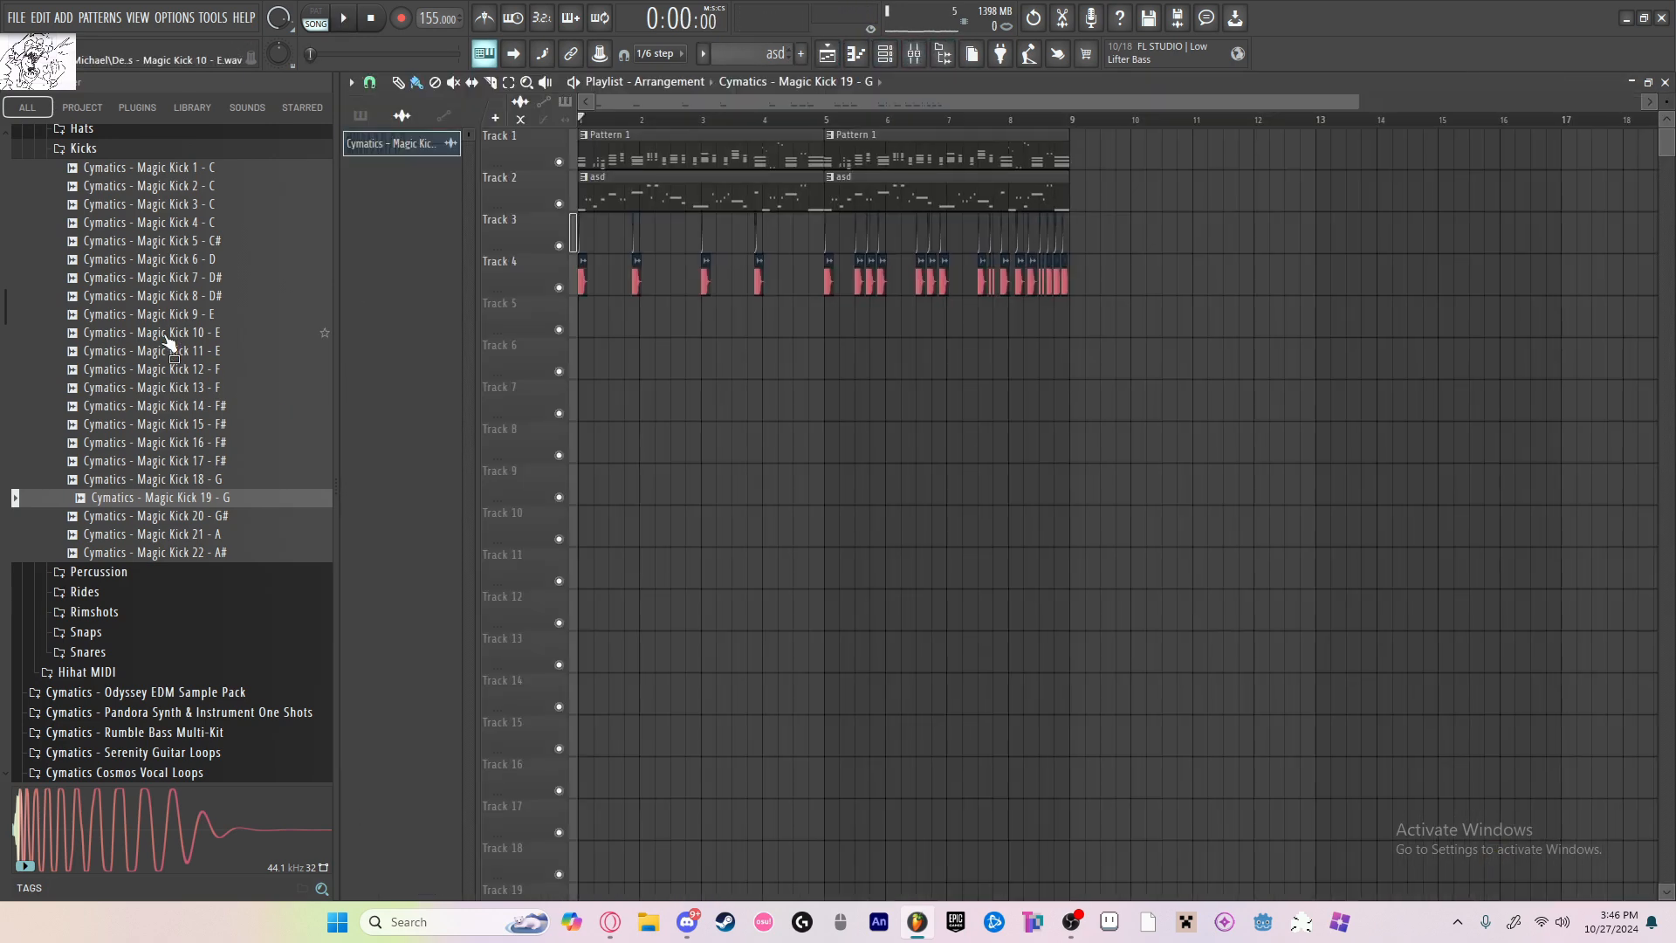
# Step: Collapse the Kicks sample folder and make Pattern 1 the active pattern from its playlist clip
pyautogui.scroll(4, 167, 342)
pyautogui.click(166, 367)
pyautogui.click(866, 192)
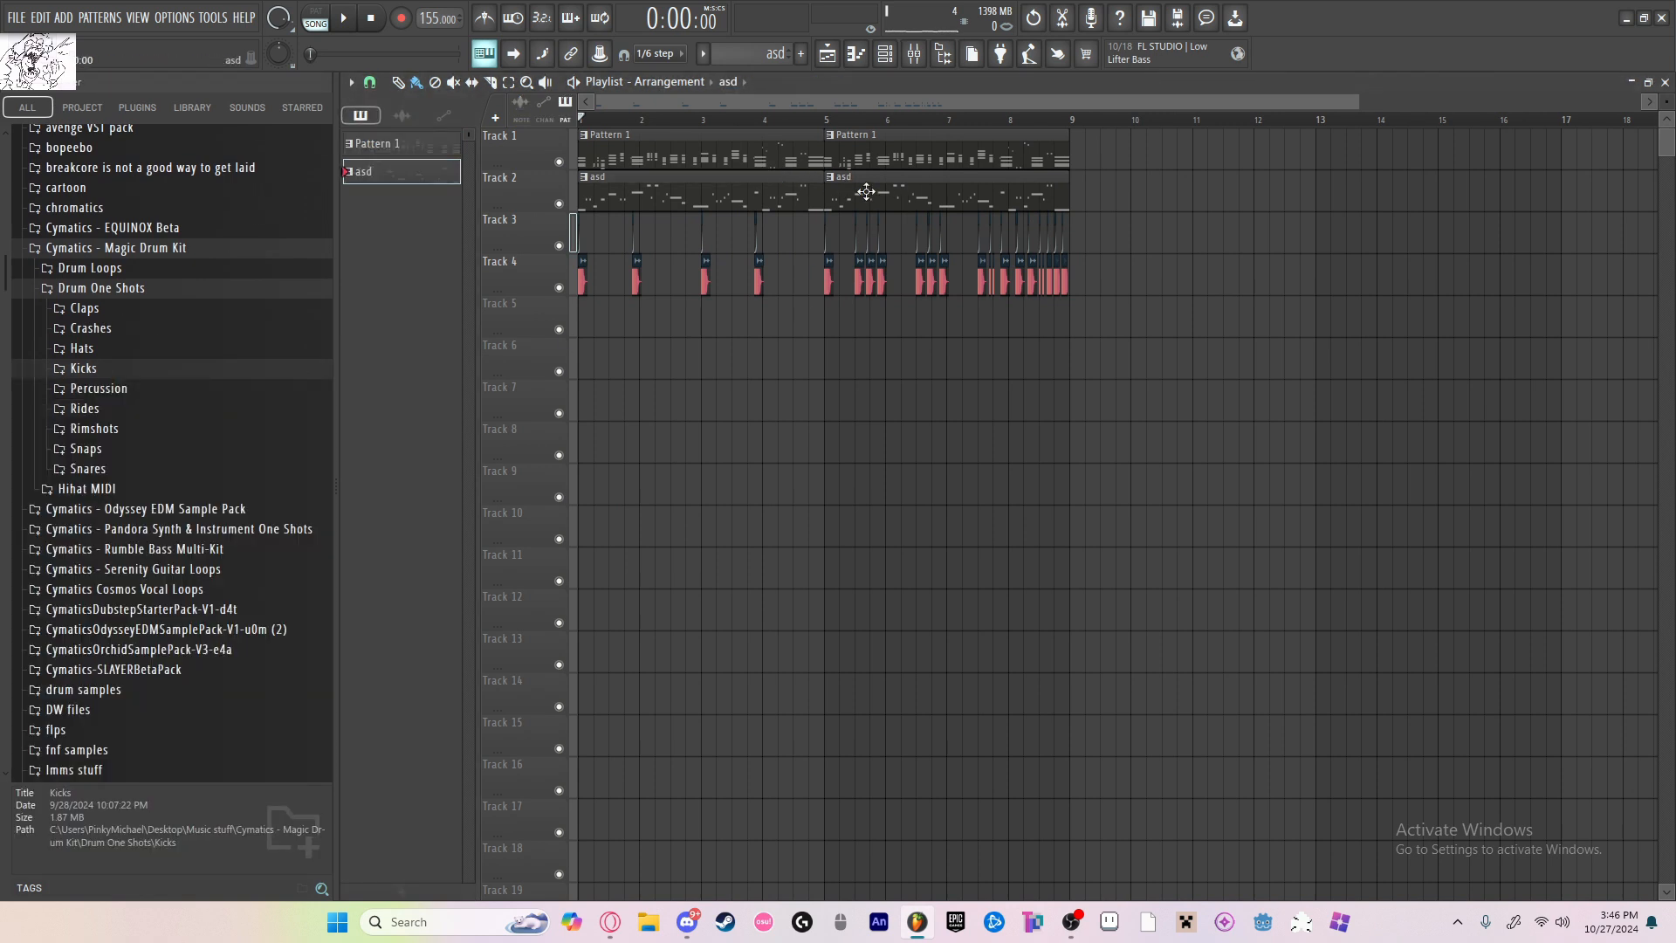
pyautogui.click(690, 142)
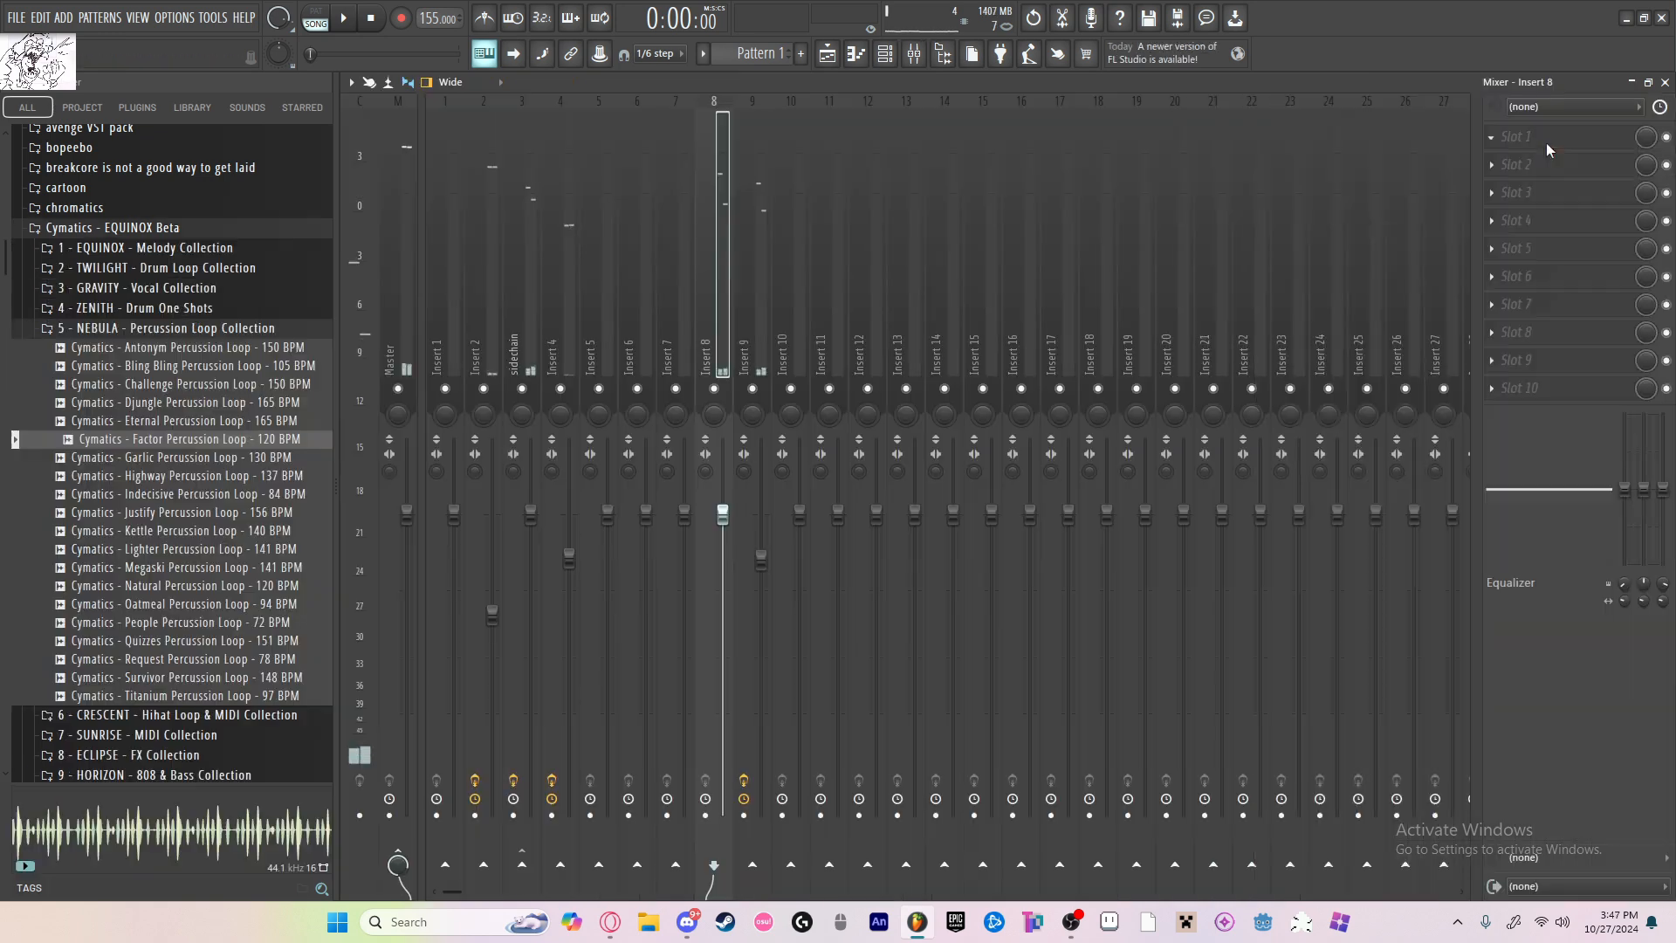
# Step: Load Fruity Love Philter into the first effect slot of mixer insert 8
pyautogui.click(1547, 138)
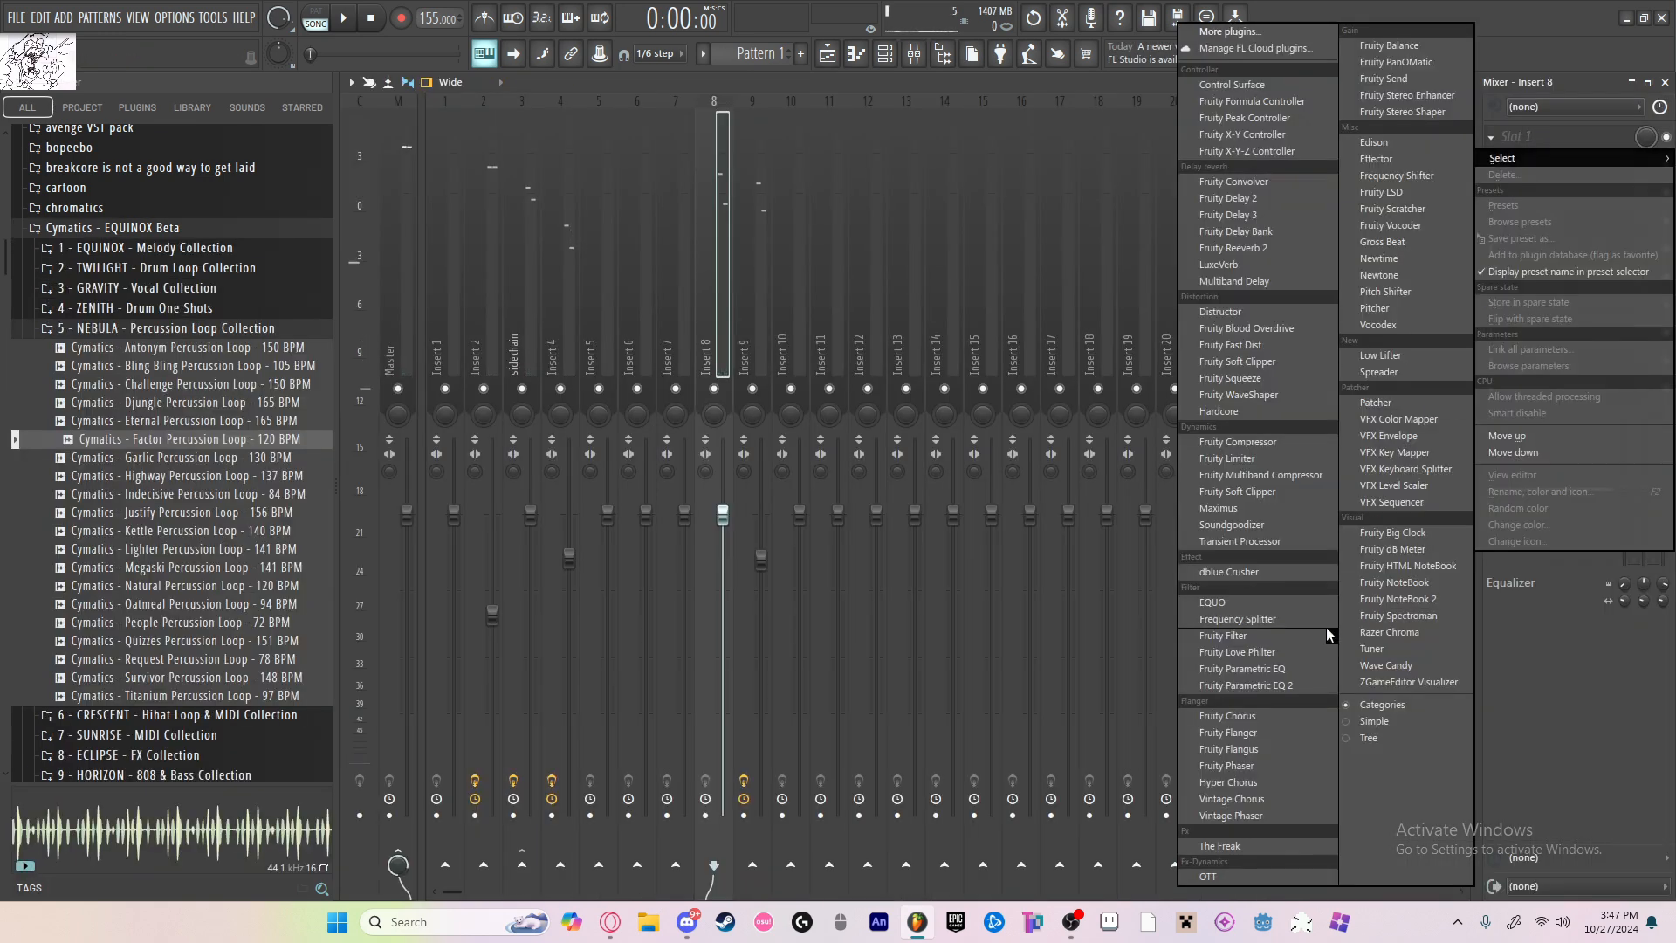
pyautogui.click(1294, 647)
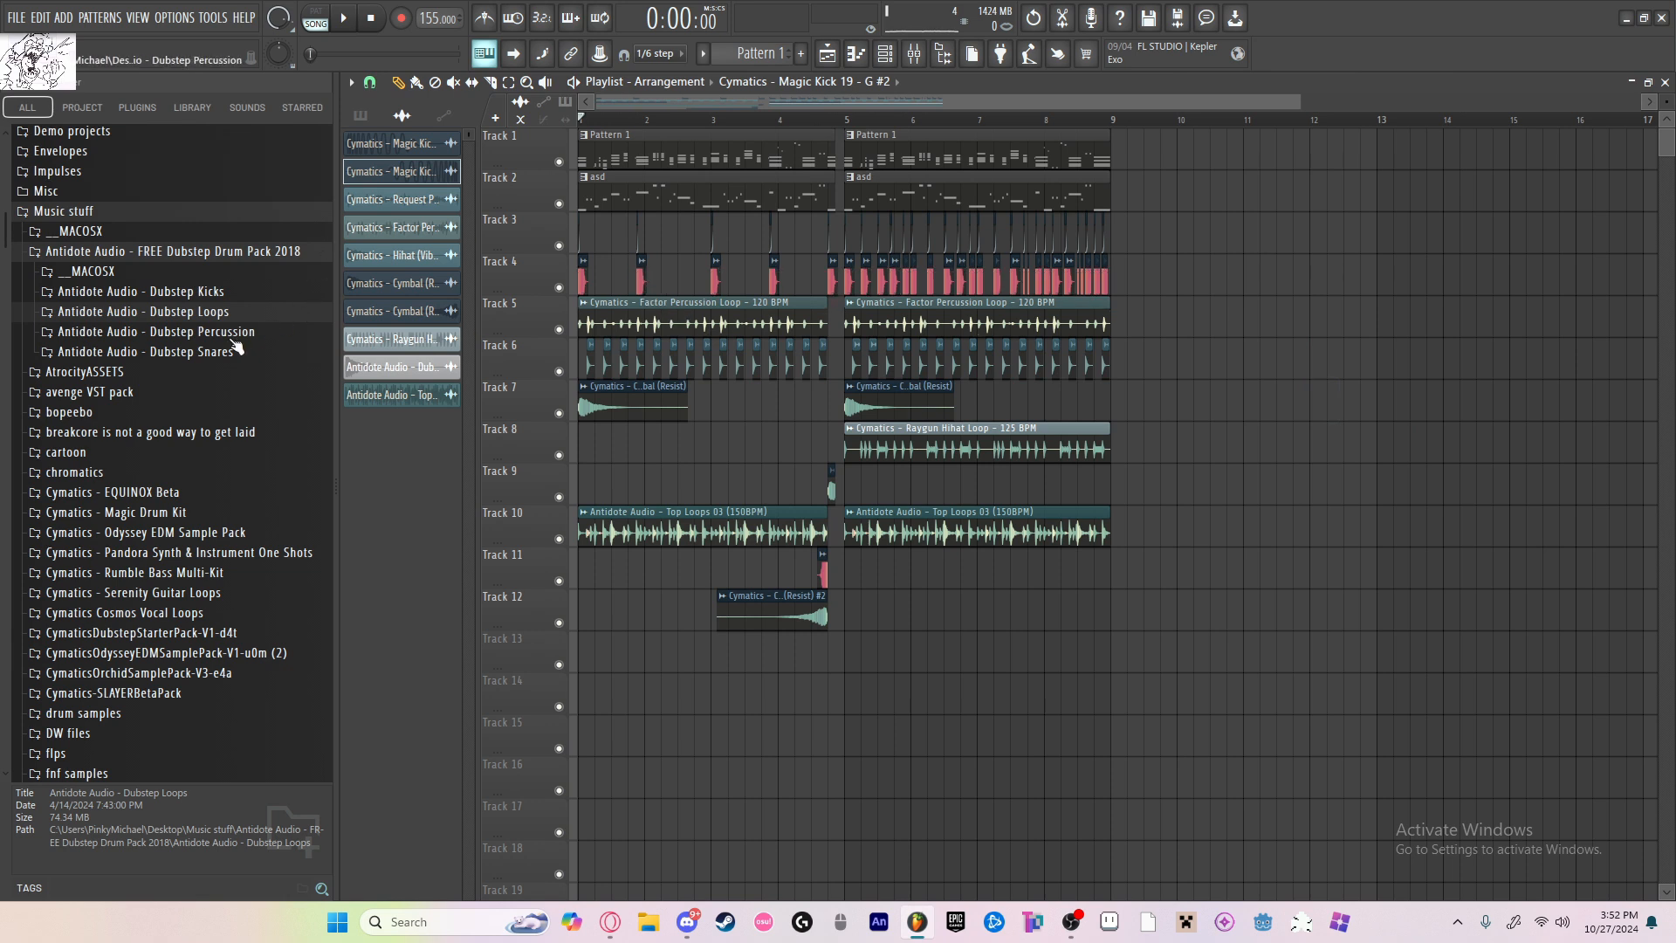
# Step: Check the mixer track assignments of the audio channels in the channel rack
pyautogui.click(878, 55)
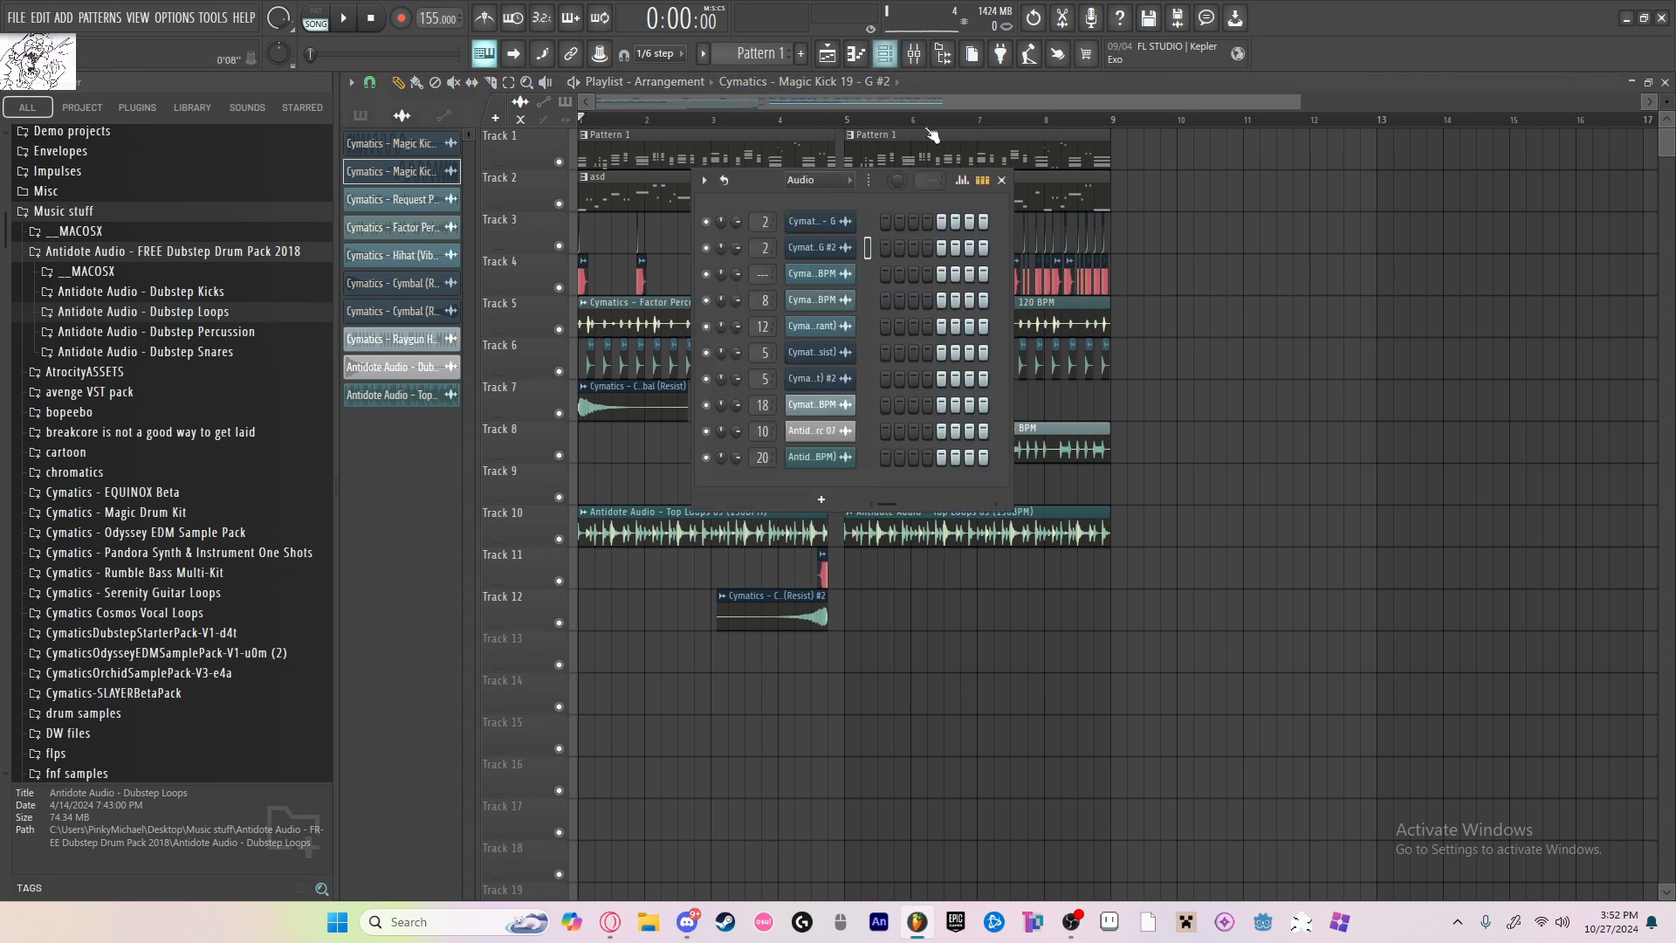
pyautogui.click(1002, 180)
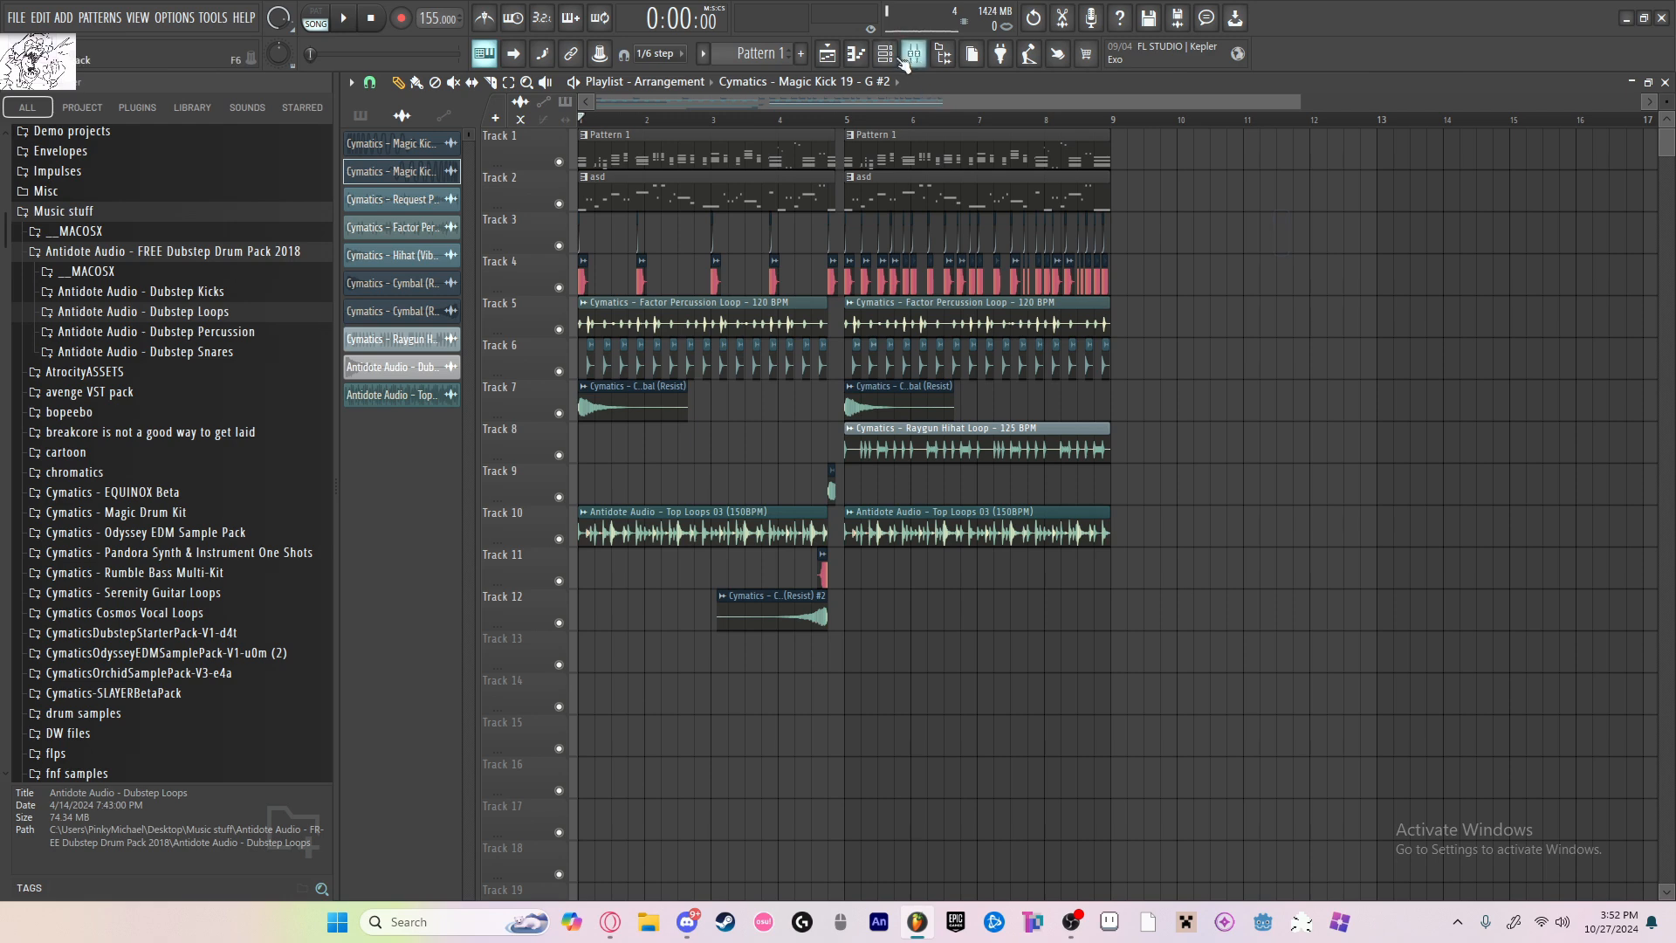
# Step: Open Pattern 1's piano chords in the piano roll and play them back briefly
pyautogui.press('F6')
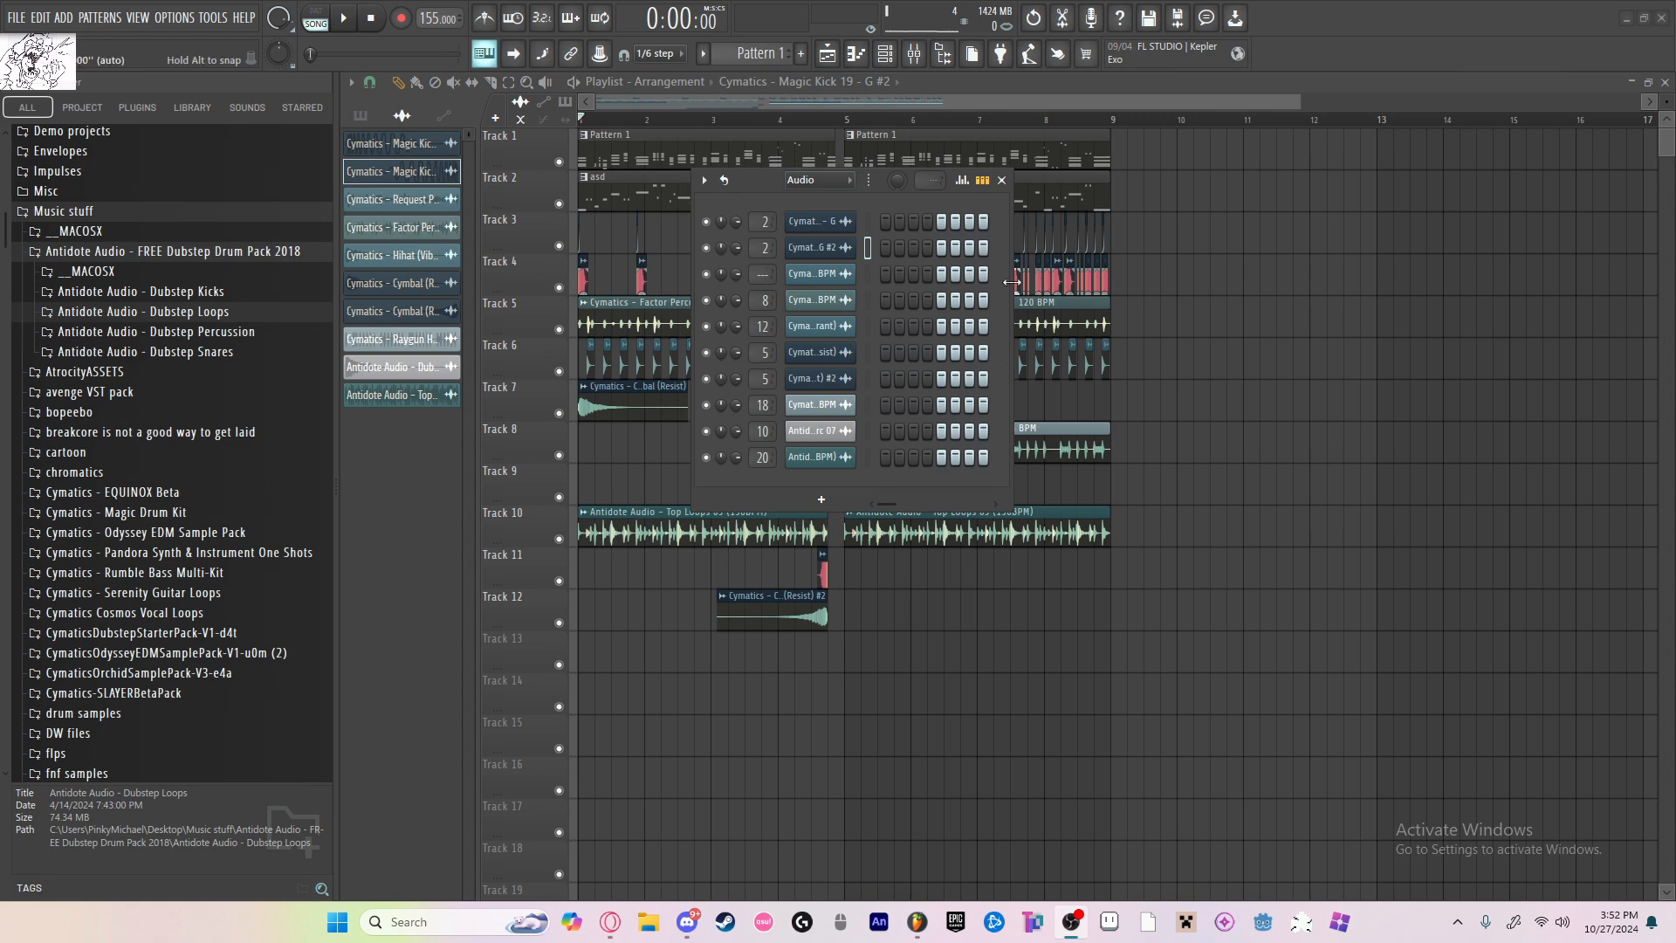
pyautogui.click(820, 498)
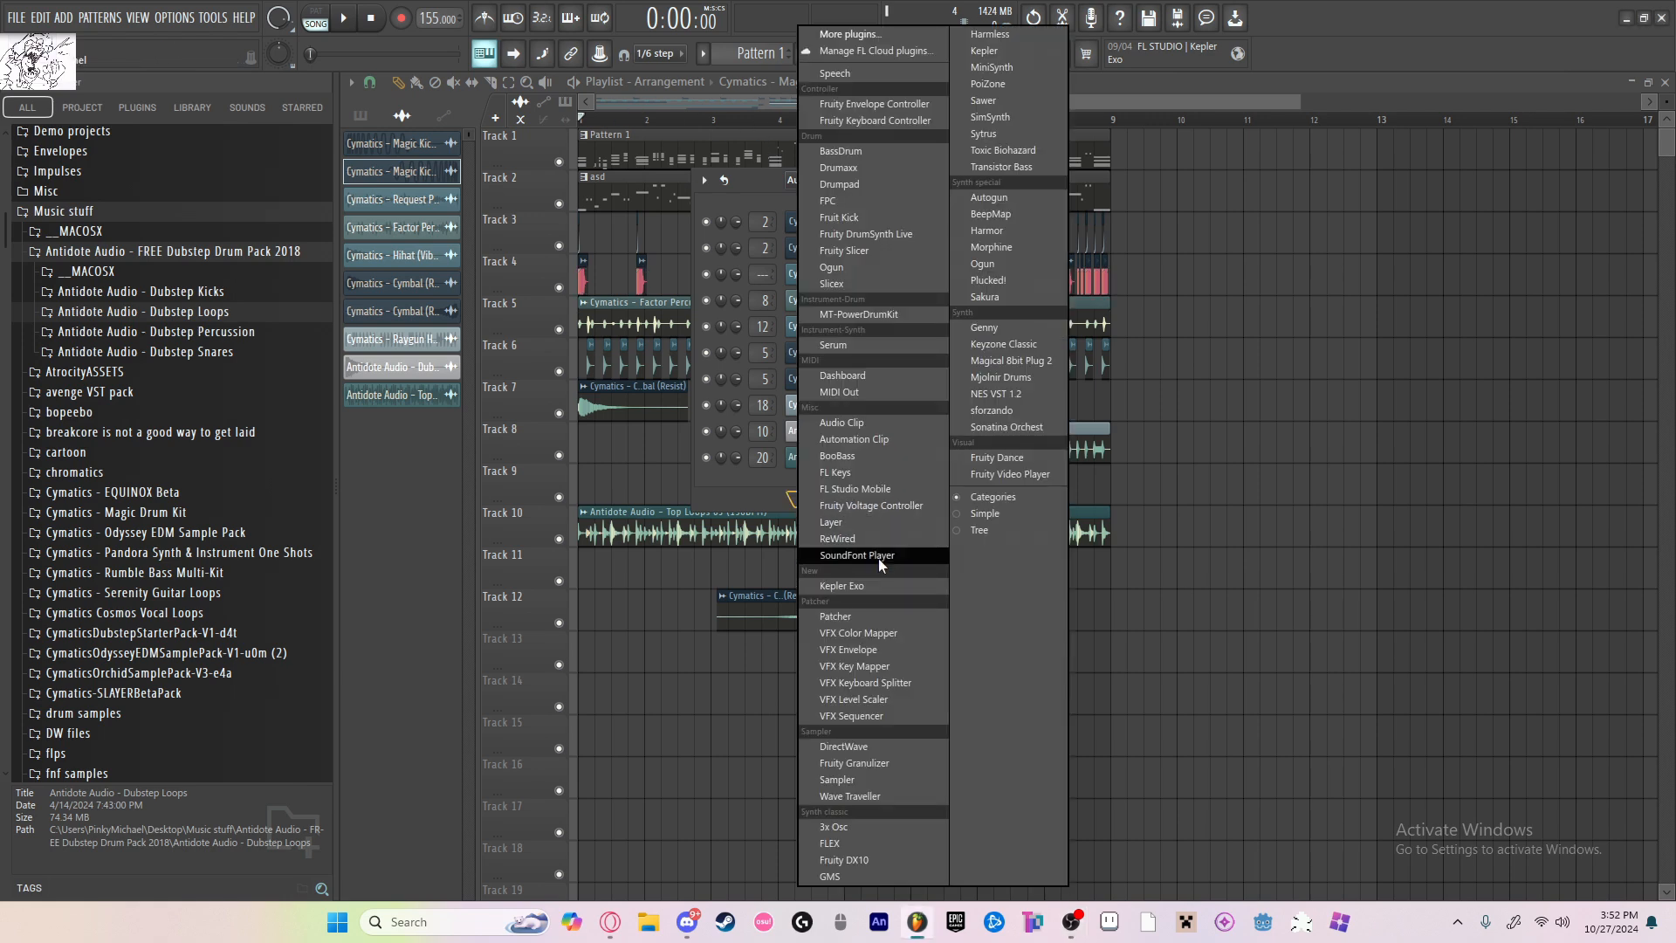
pyautogui.doubleClick(629, 135)
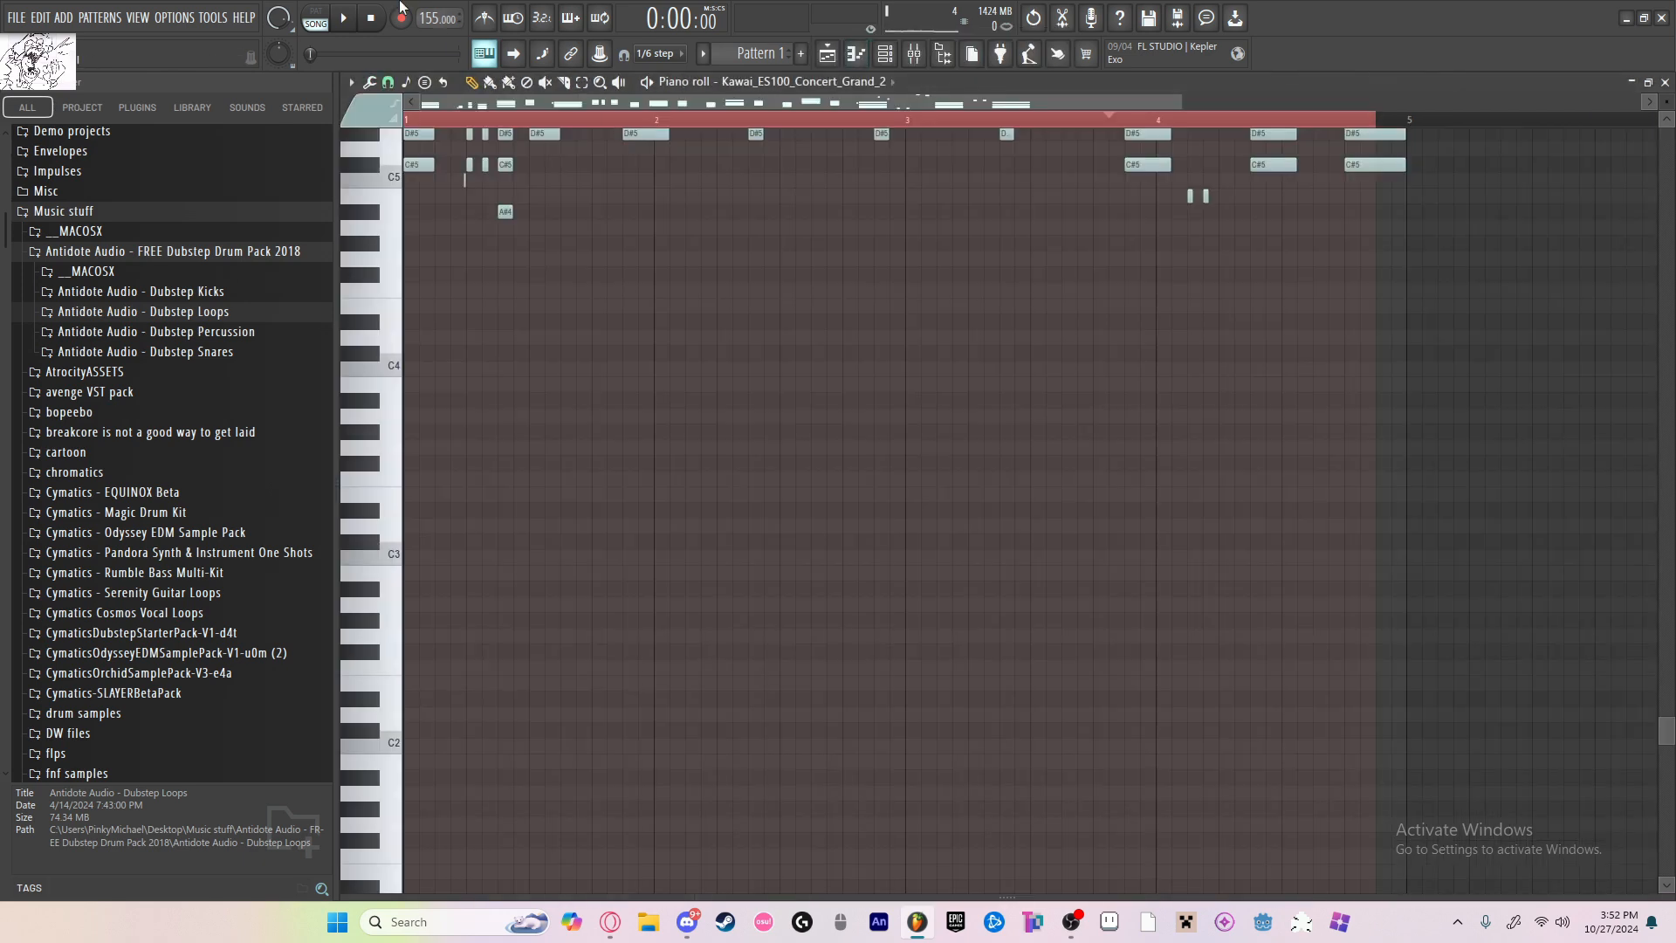
pyautogui.scroll(-2, 465, 116)
pyautogui.scroll(4, 707, 303)
pyautogui.press('space')
# Step: Solo Track 1 in the playlist and listen to the piano chords on their own in song mode
pyautogui.press('space')
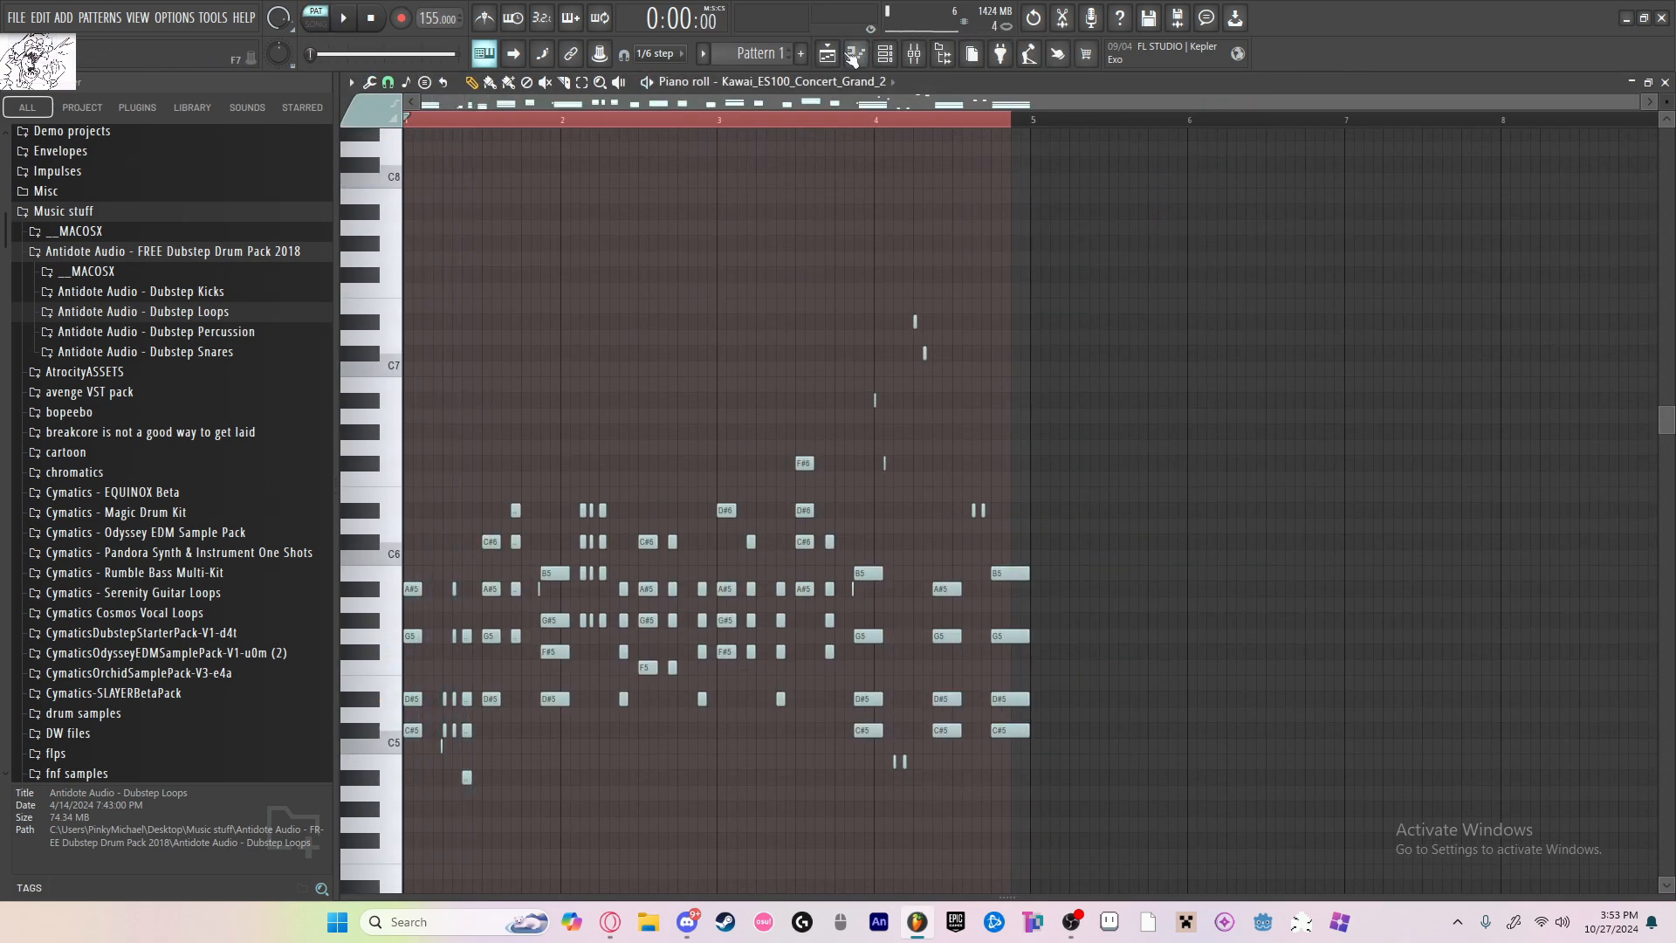
pyautogui.click(828, 54)
pyautogui.press('l')
pyautogui.press('space')
pyautogui.press('space')
pyautogui.rightClick(559, 162)
pyautogui.press('space')
pyautogui.scroll(4, 671, 202)
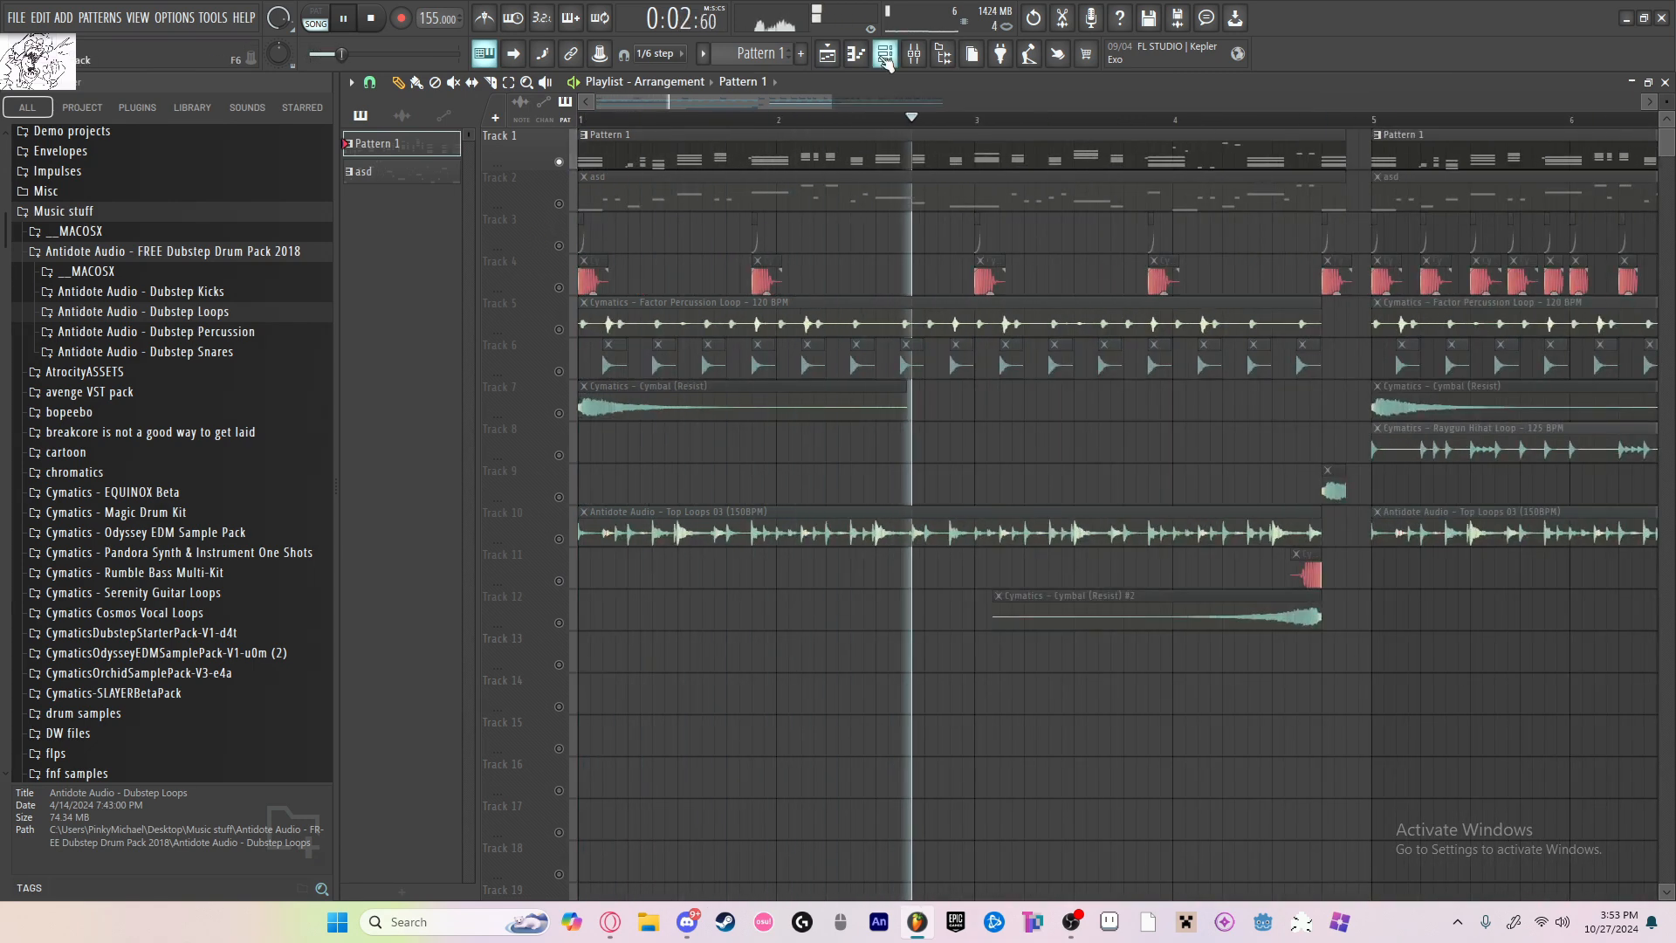
pyautogui.click(345, 21)
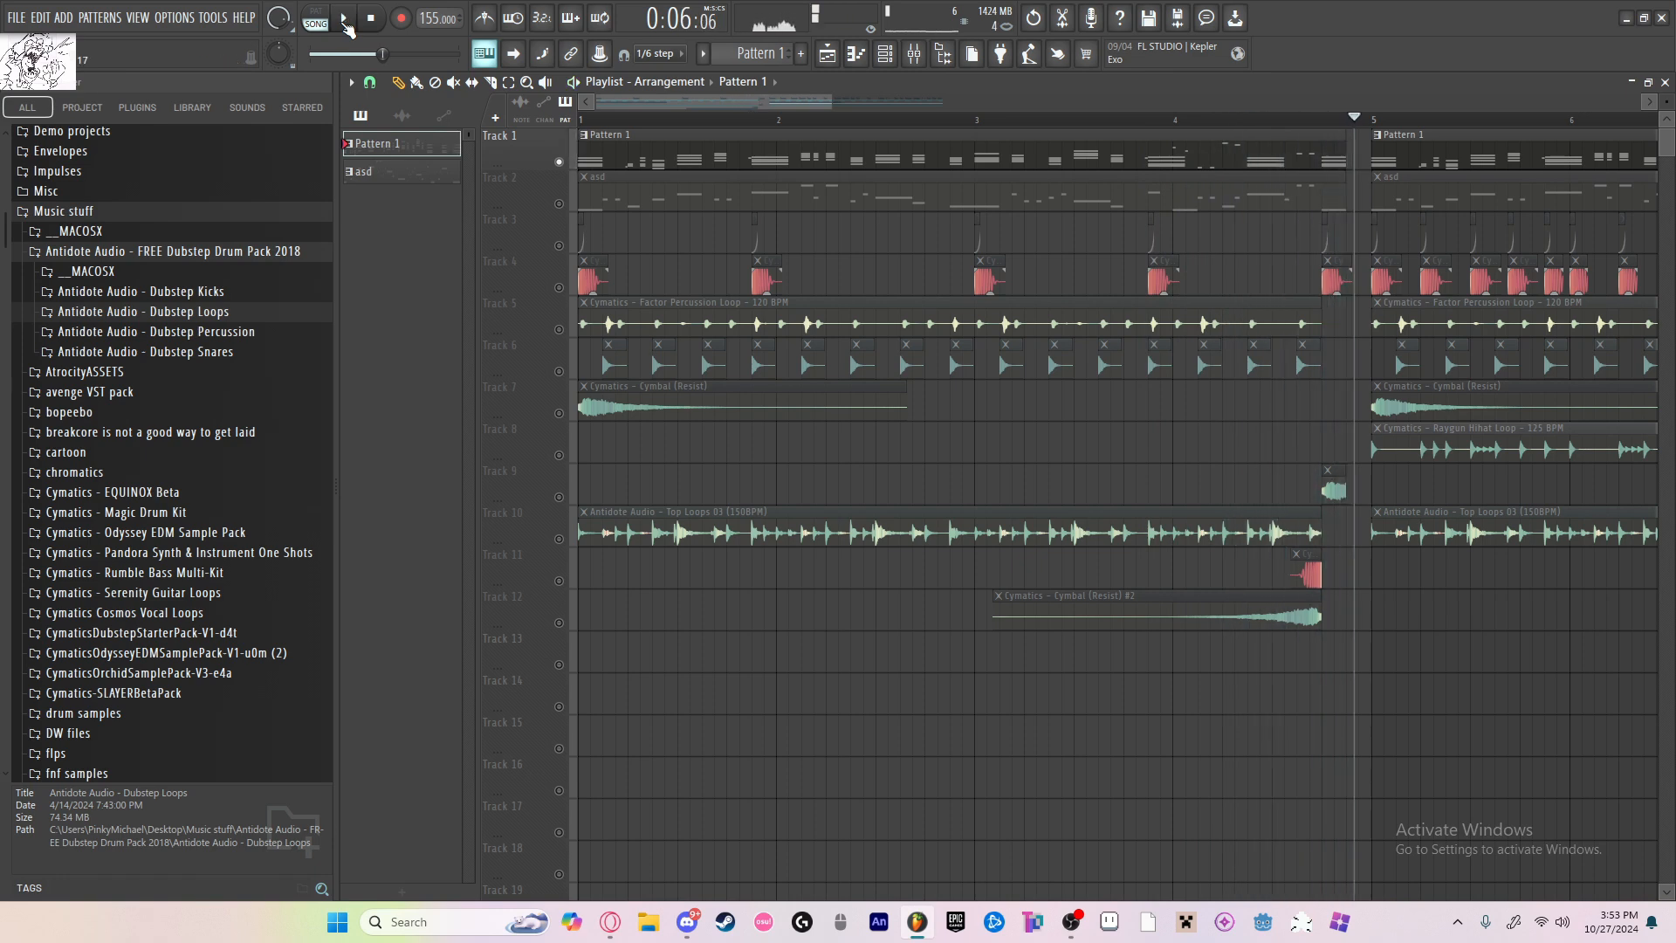
# Step: Add a SoundFont Player channel and load the Touhou.sf2 soundfont into it
pyautogui.click(886, 54)
pyautogui.click(791, 420)
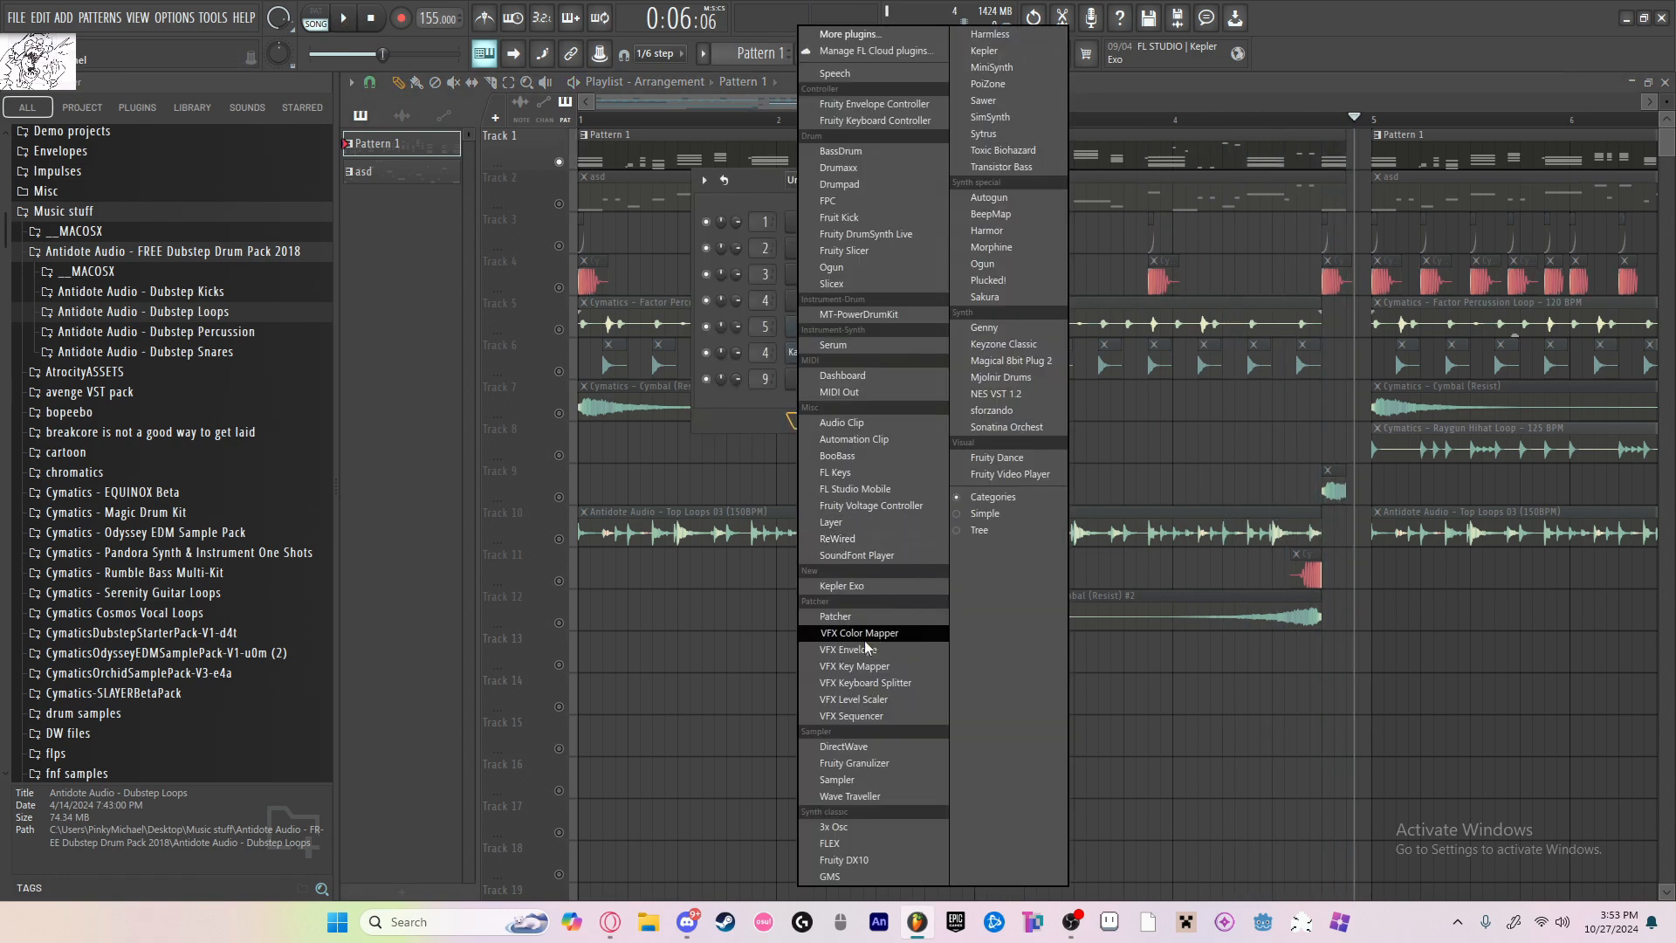
pyautogui.click(864, 556)
pyautogui.click(616, 336)
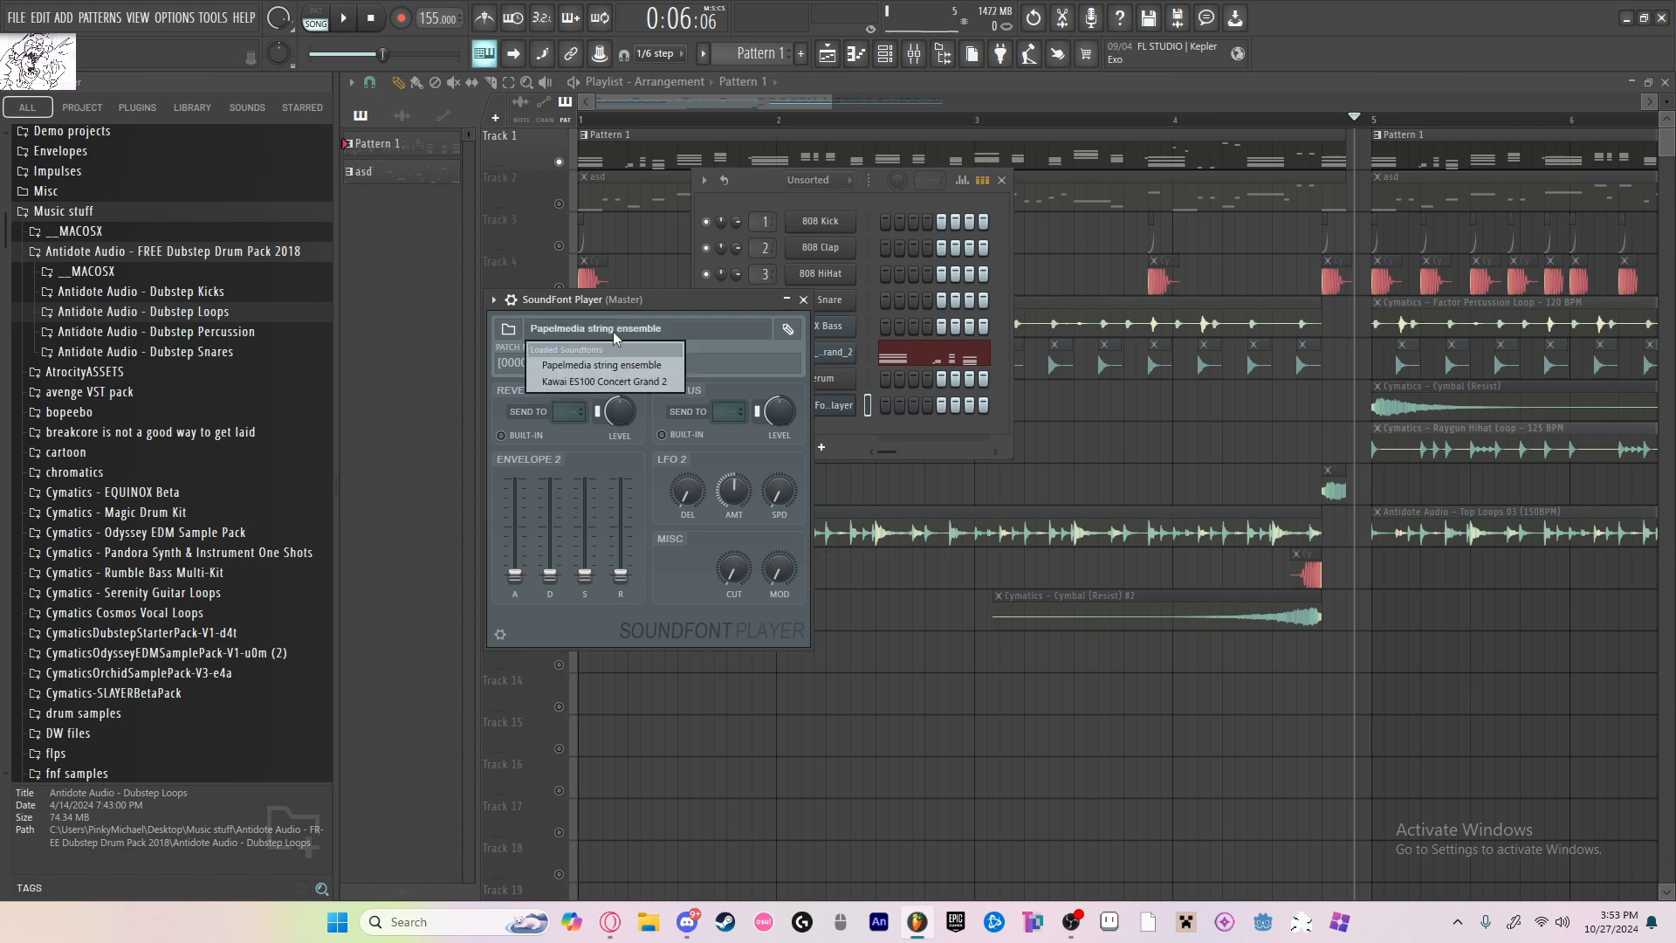
pyautogui.click(508, 328)
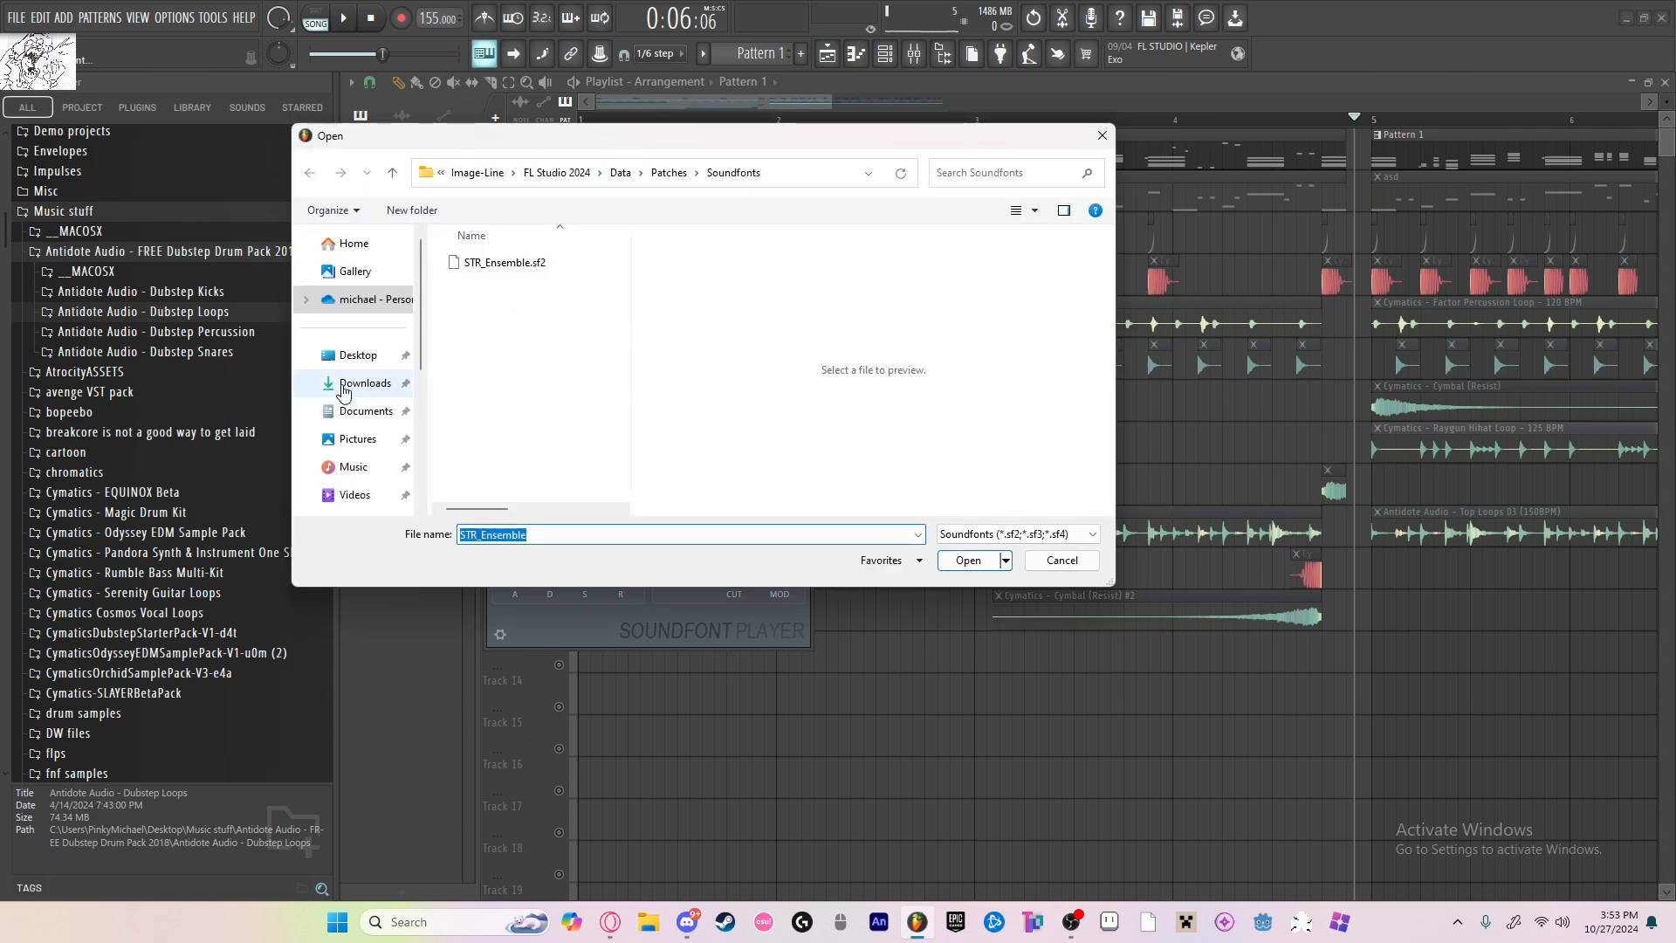
pyautogui.click(356, 354)
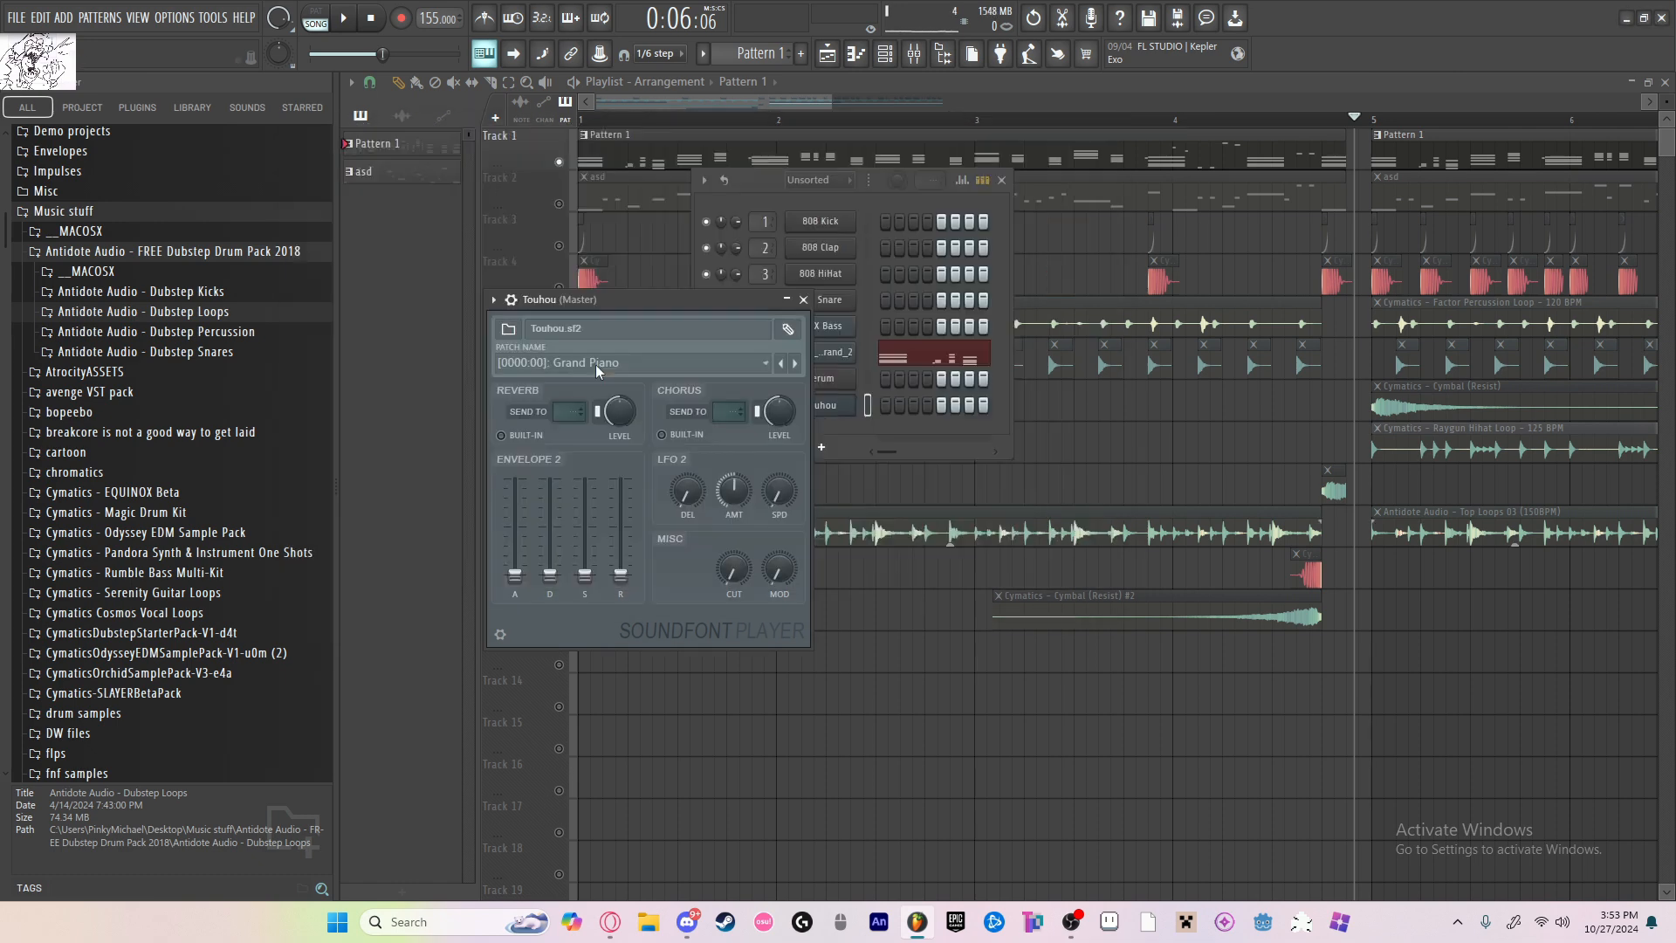
pyautogui.click(600, 365)
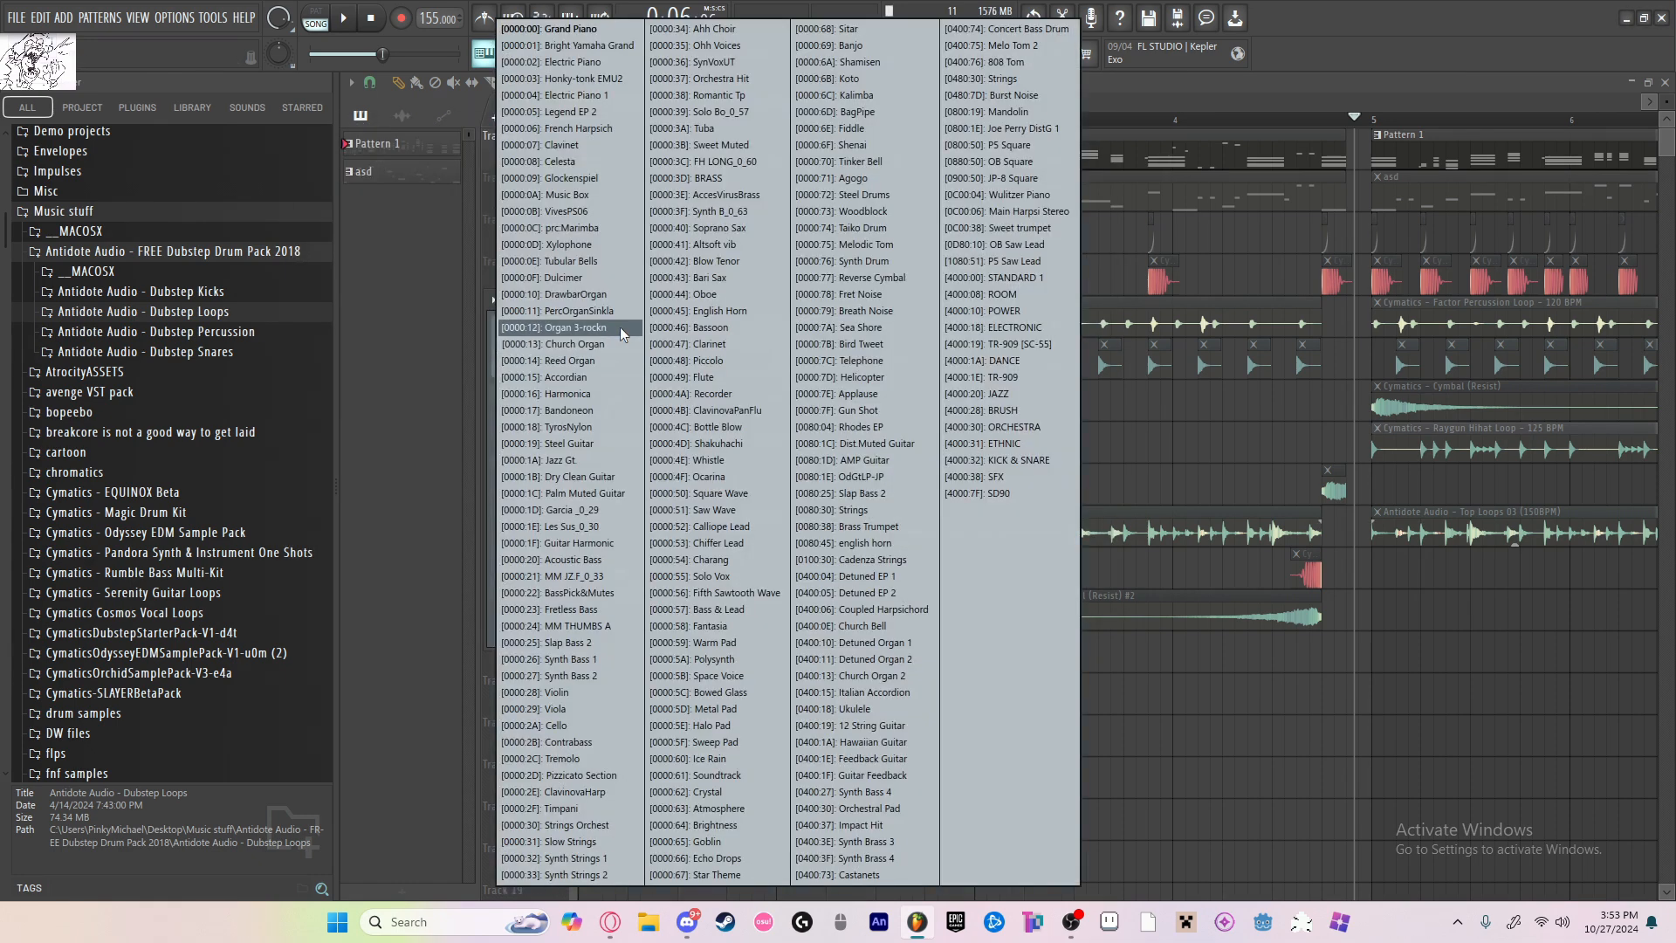
# Step: Choose the Organ 3-rockn patch for the Touhou channel and route the channel to mixer insert 16
pyautogui.click(604, 297)
pyautogui.click(604, 364)
pyautogui.click(599, 333)
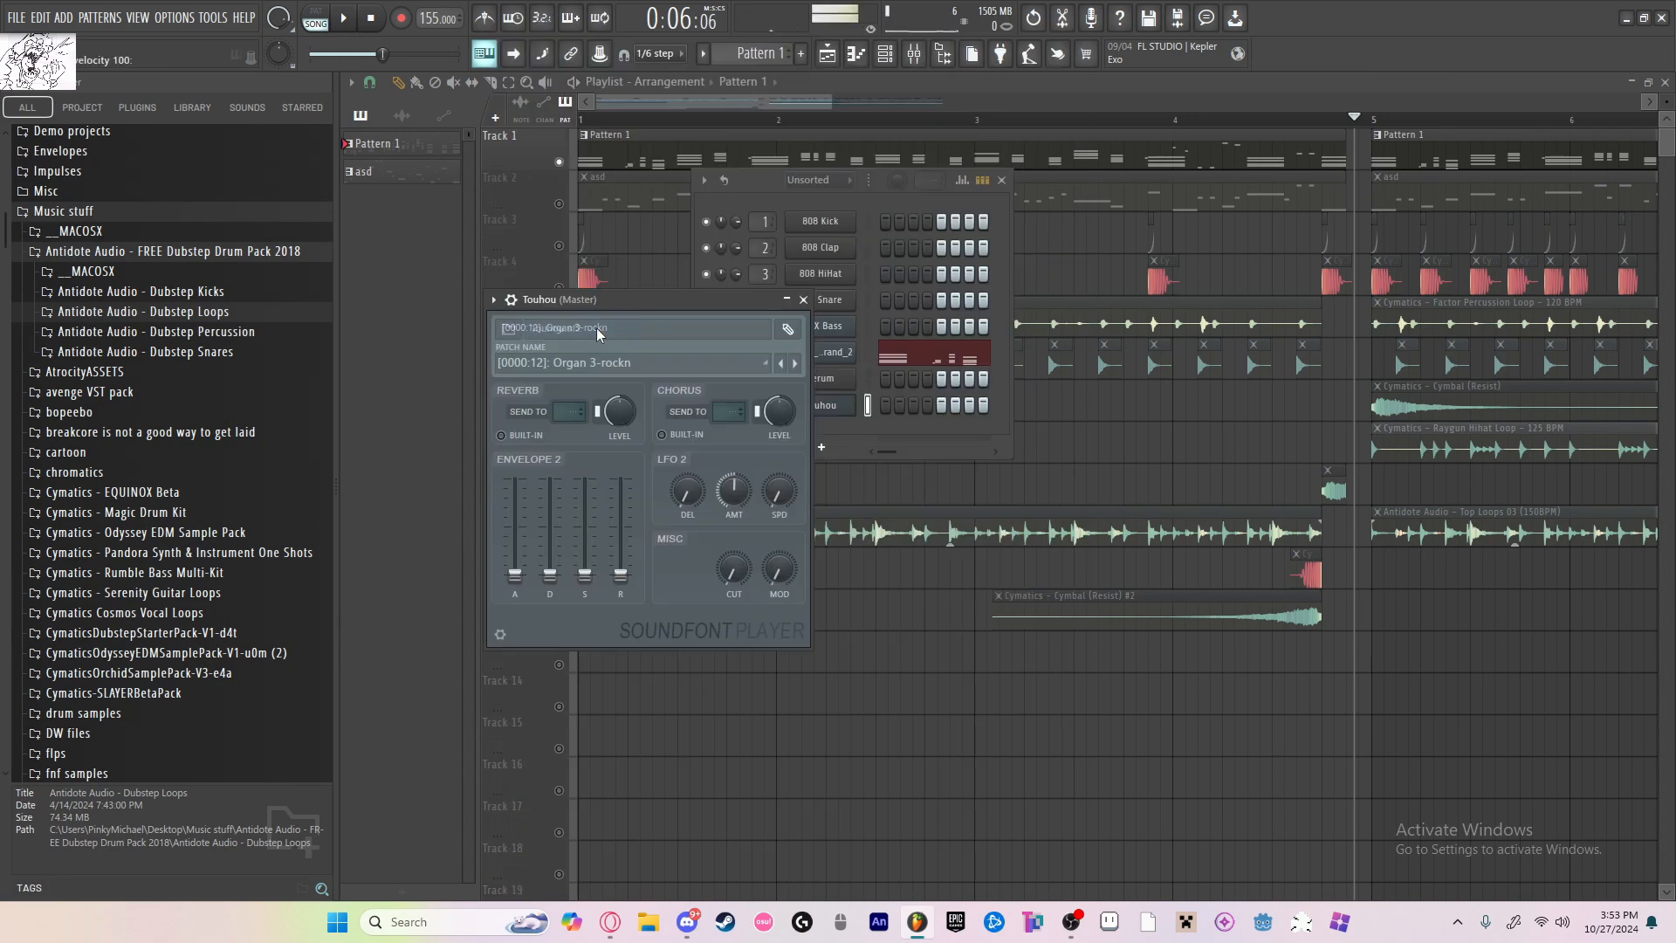
pyautogui.click(494, 299)
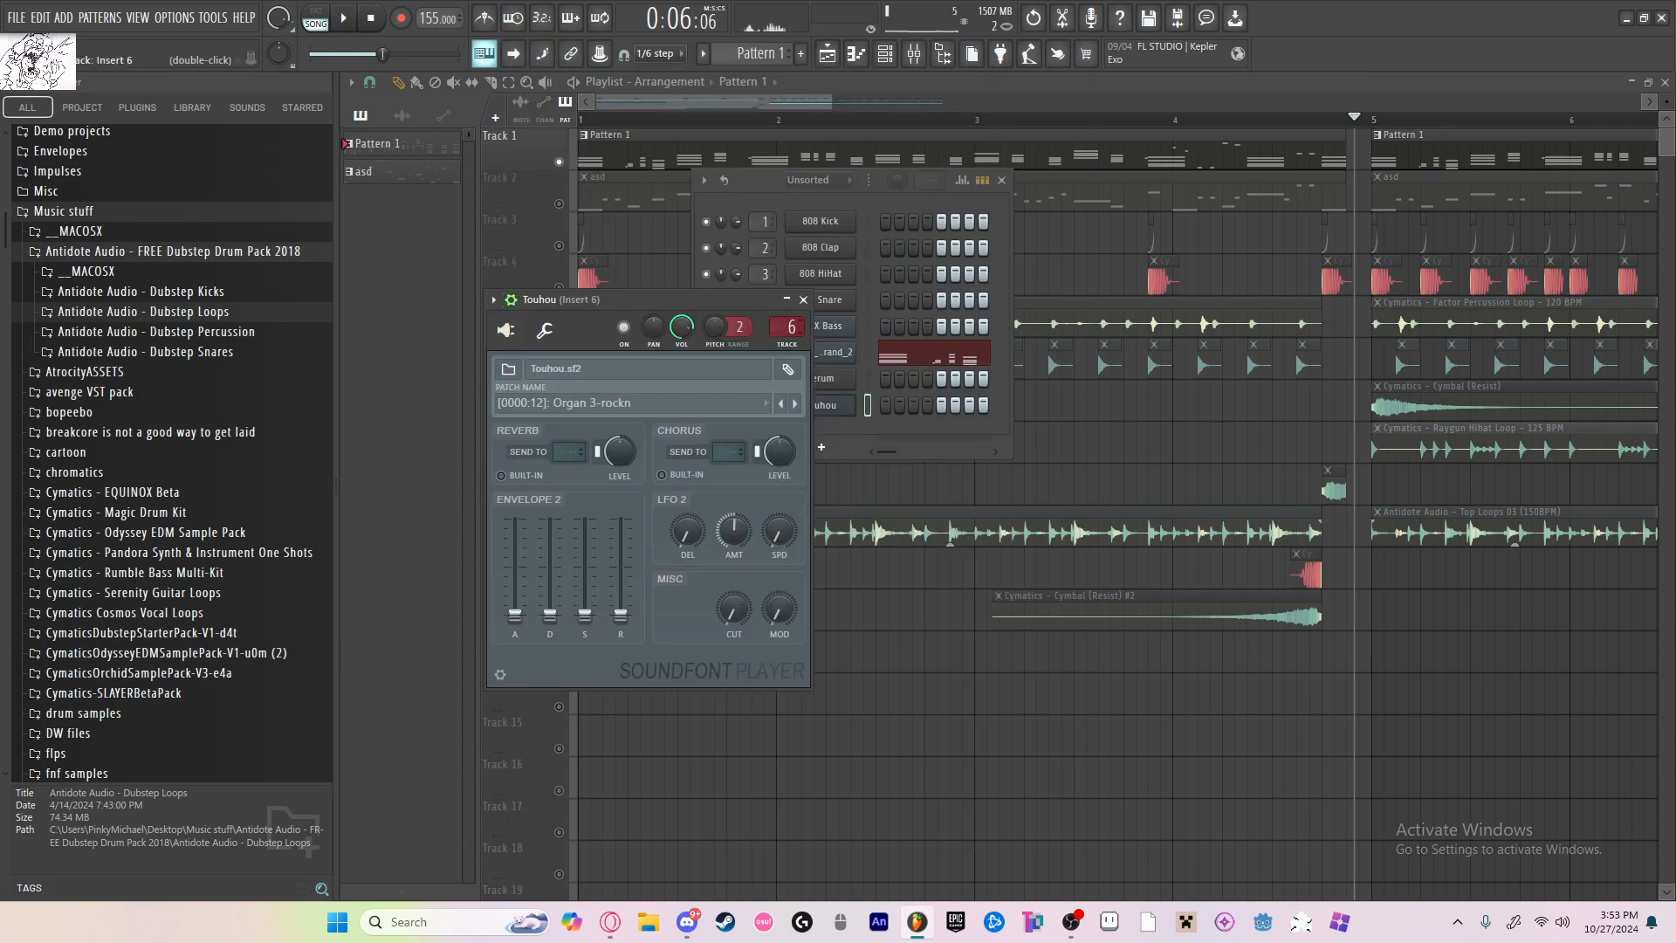
# Step: Load OTT into the first effect slot of mixer insert 16 and Fruity Love Philter into the second
pyautogui.click(915, 54)
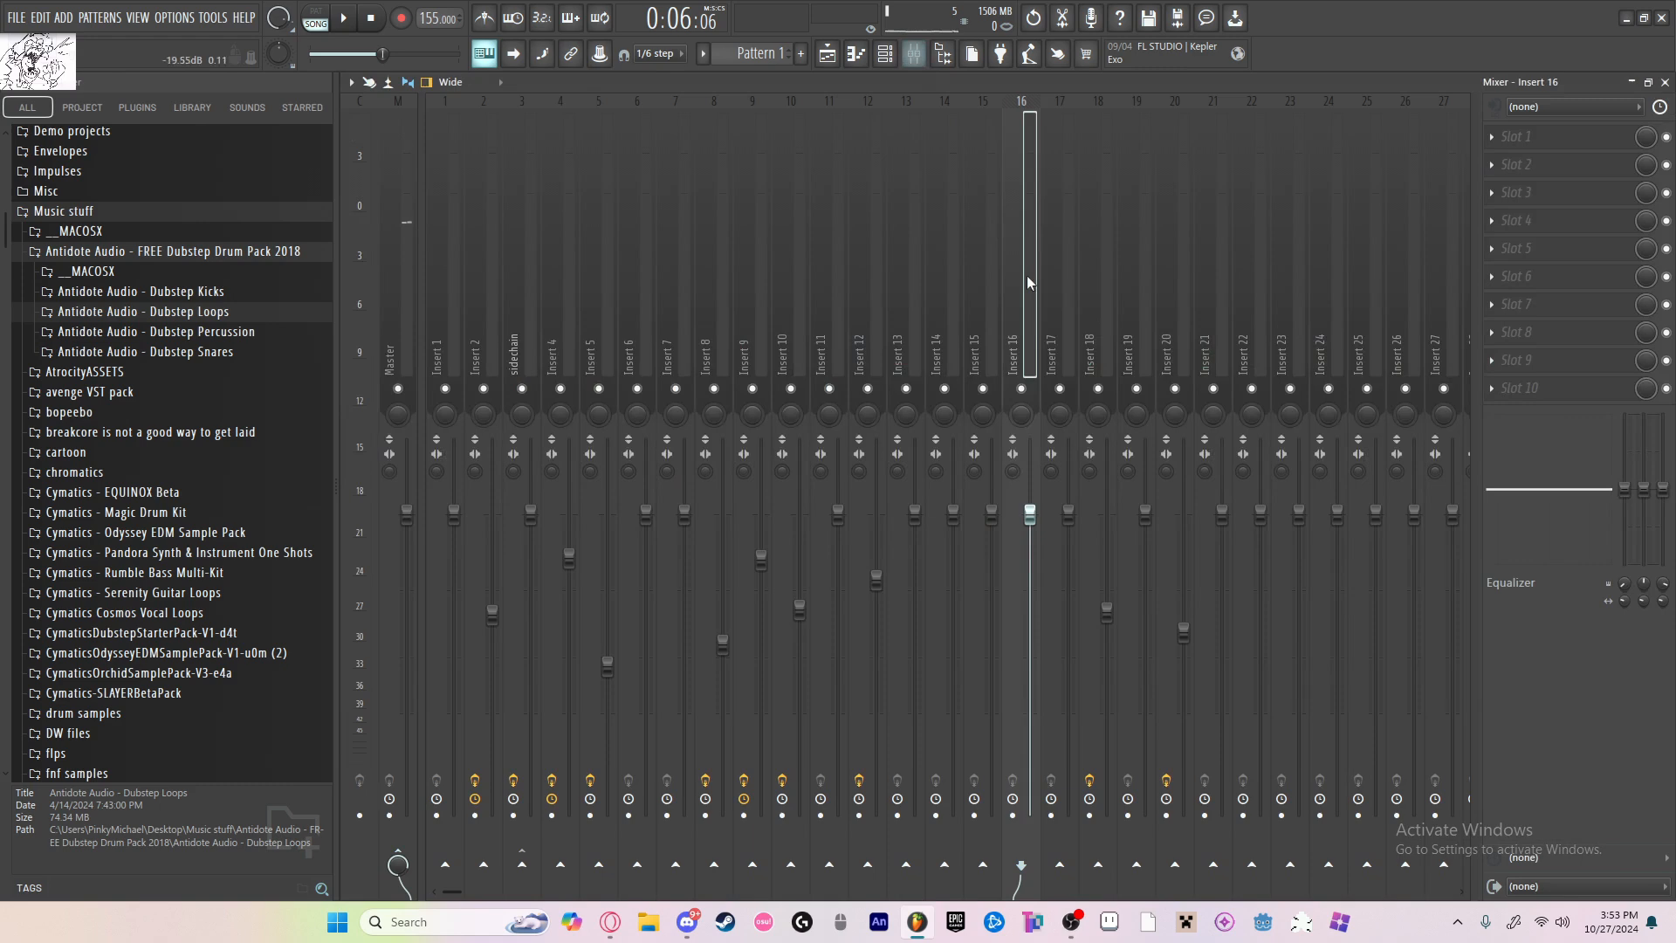
pyautogui.click(1516, 136)
pyautogui.click(1214, 876)
pyautogui.click(1517, 164)
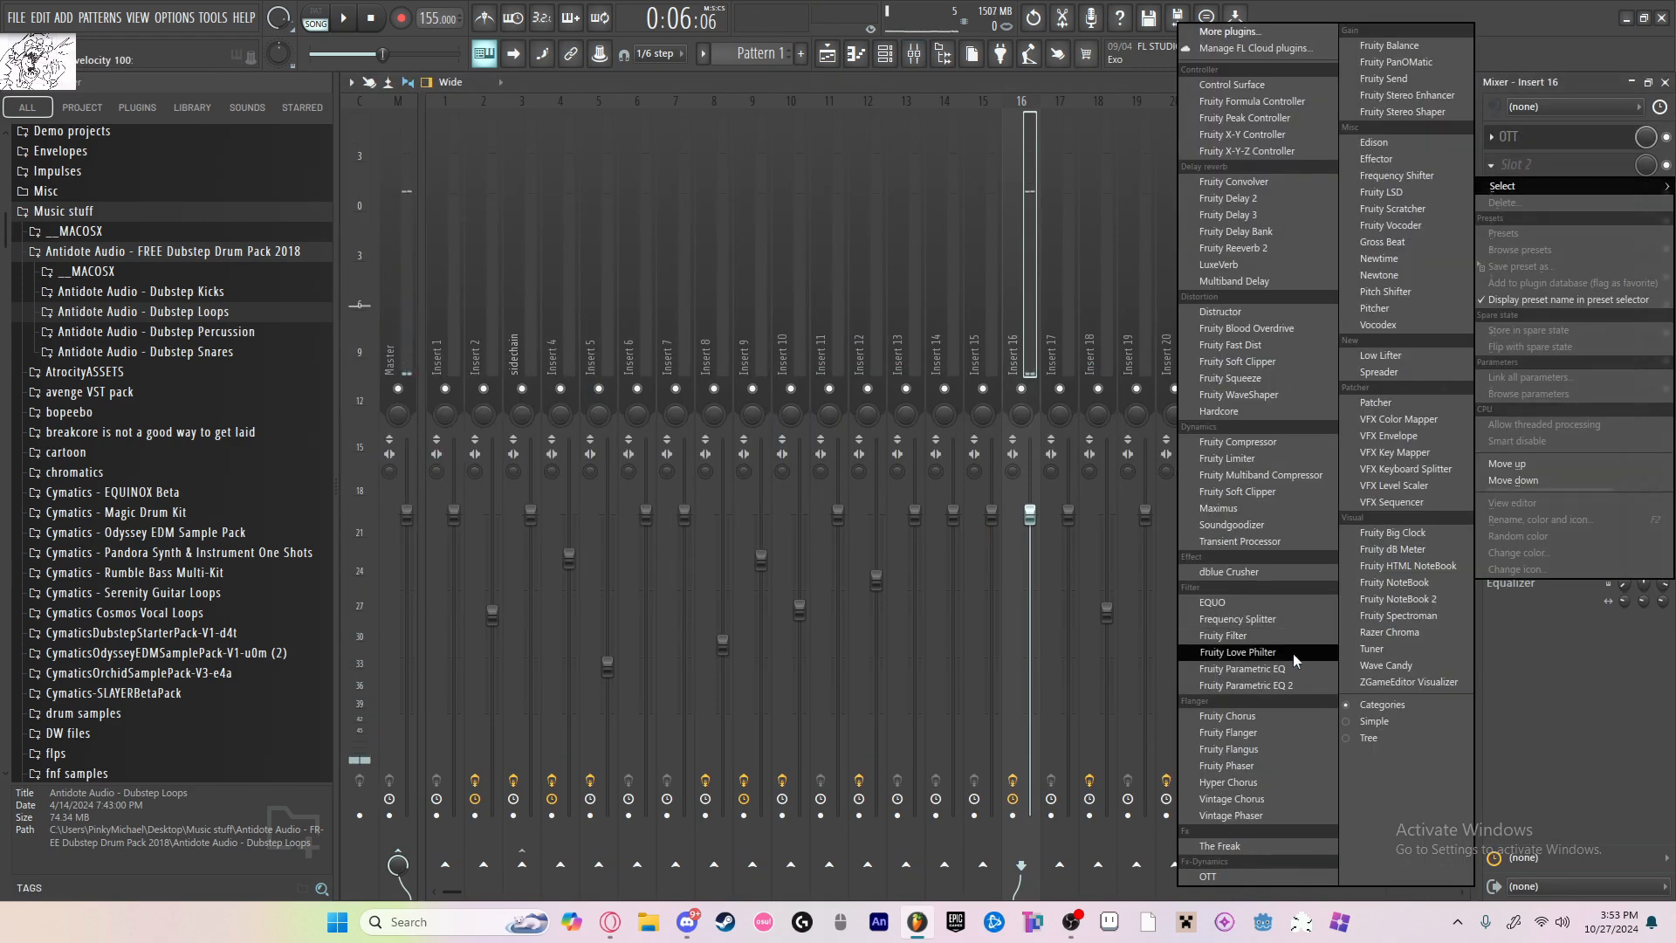
pyautogui.click(1292, 653)
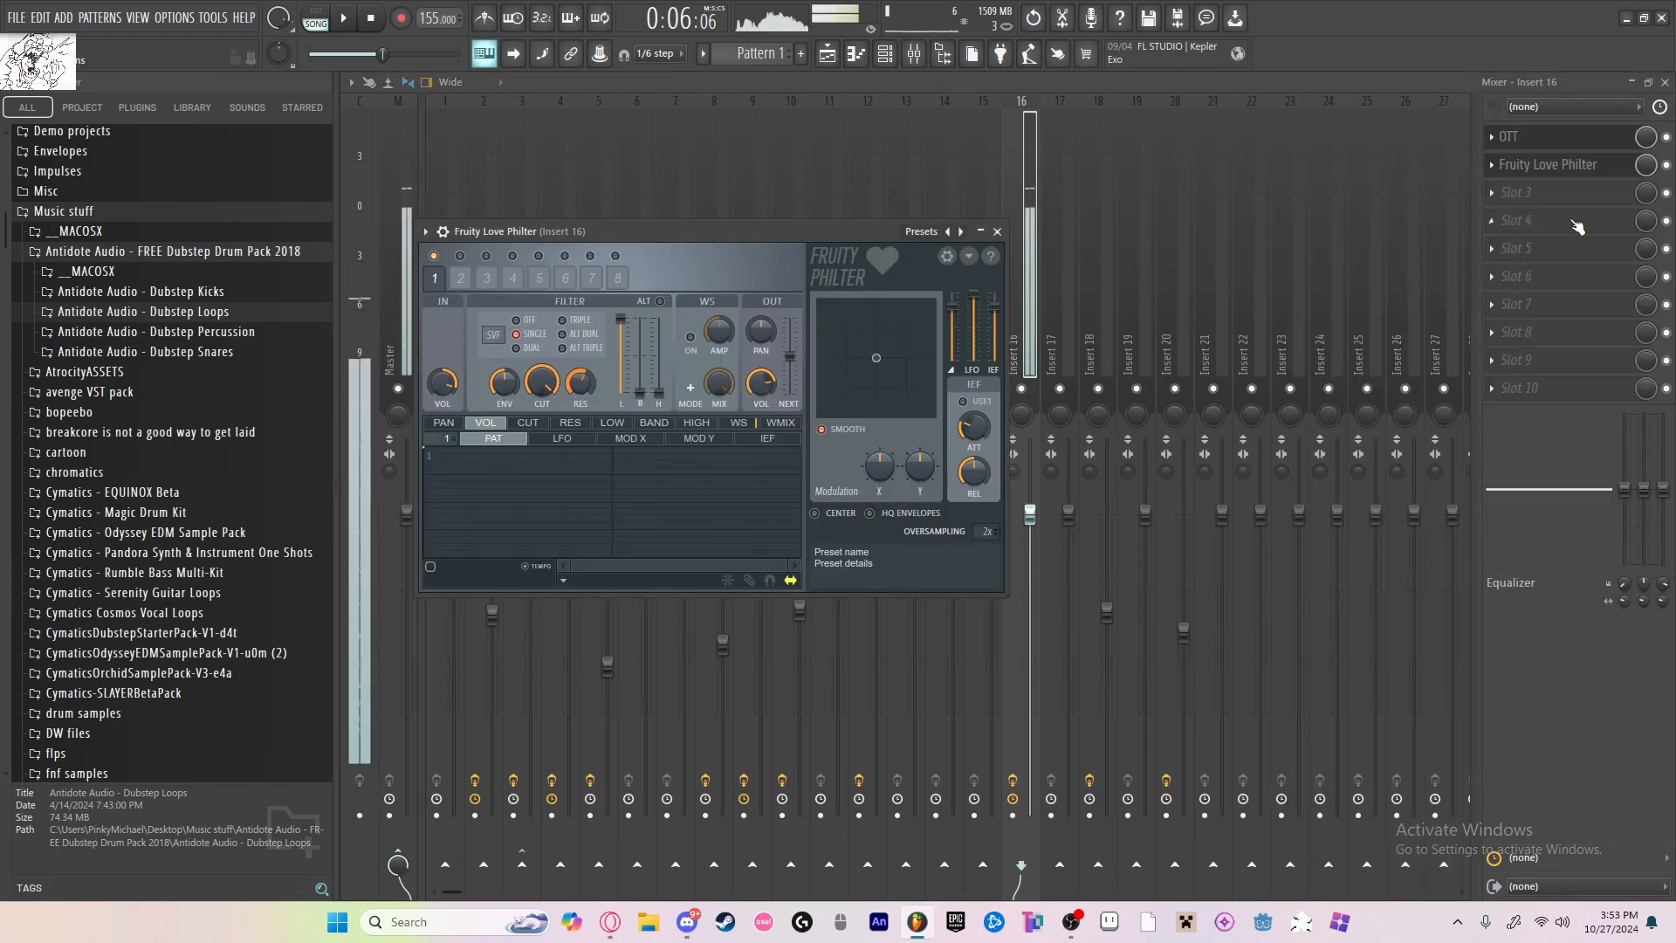
# Step: Try Fruity Reeverb 2 in the third effect slot of insert 16, then remove it
pyautogui.click(1517, 192)
pyautogui.click(1266, 249)
pyautogui.moveTo(885, 311); pyautogui.dragTo(886, 326)
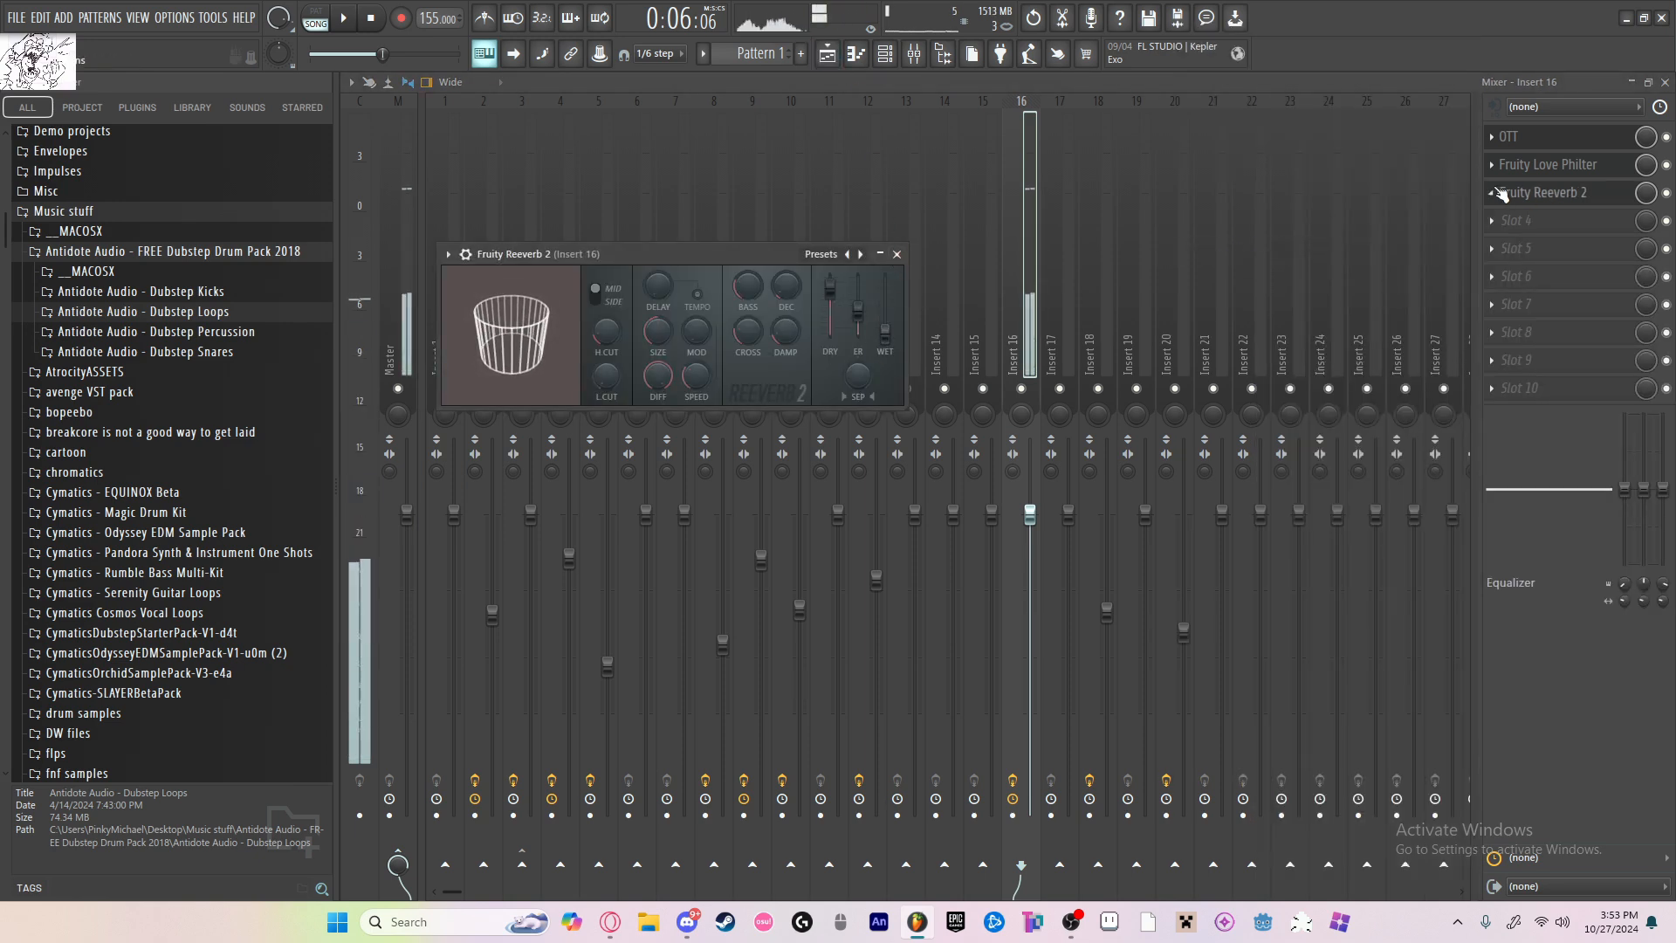
pyautogui.click(1493, 192)
pyautogui.click(1504, 231)
pyautogui.click(908, 517)
# Step: Try to enter an envelope 2 release time for the Touhou soundfont, then close its window and the channel rack
pyautogui.click(884, 53)
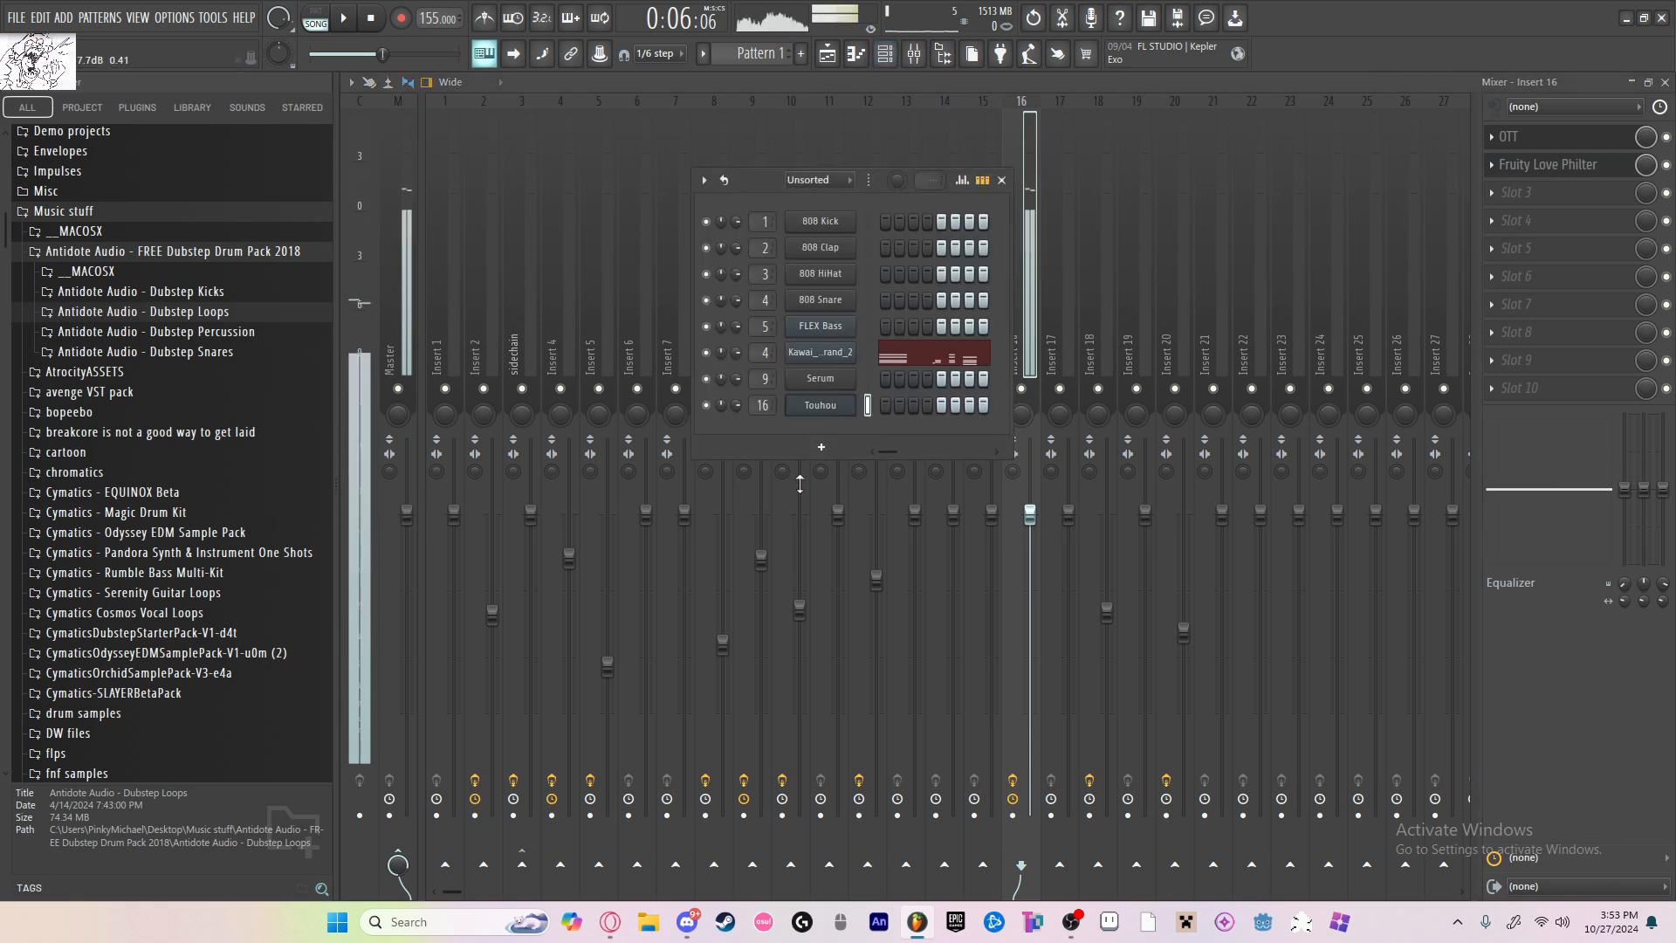
pyautogui.click(825, 404)
pyautogui.rightClick(615, 603)
pyautogui.click(664, 798)
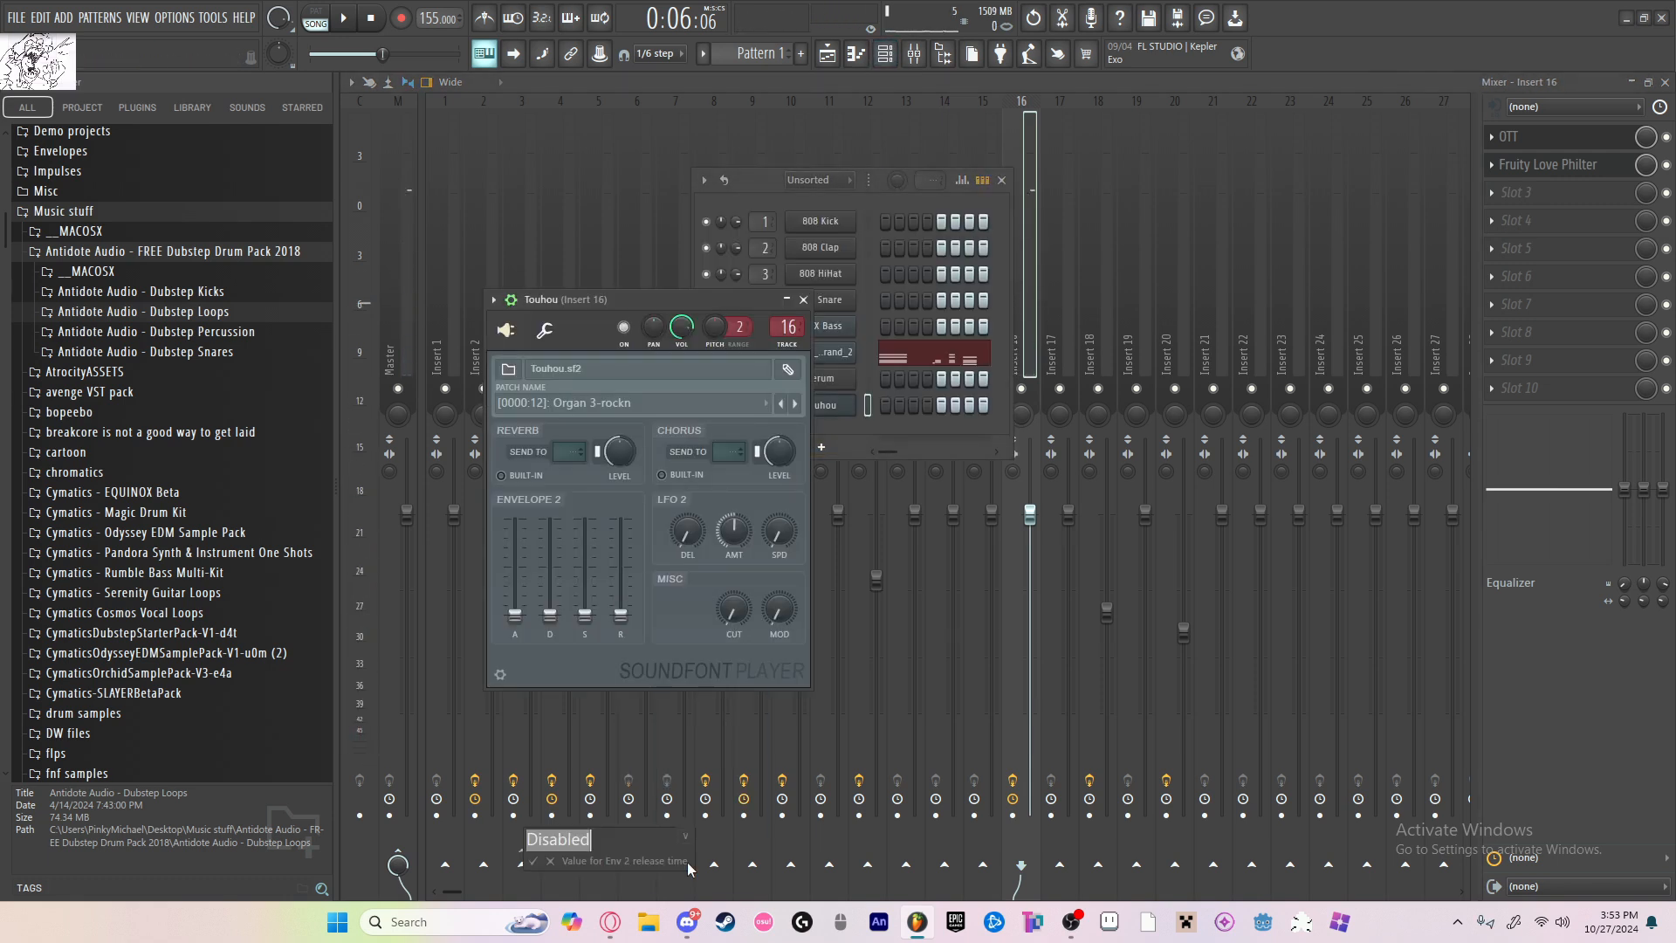
pyautogui.press('Return')
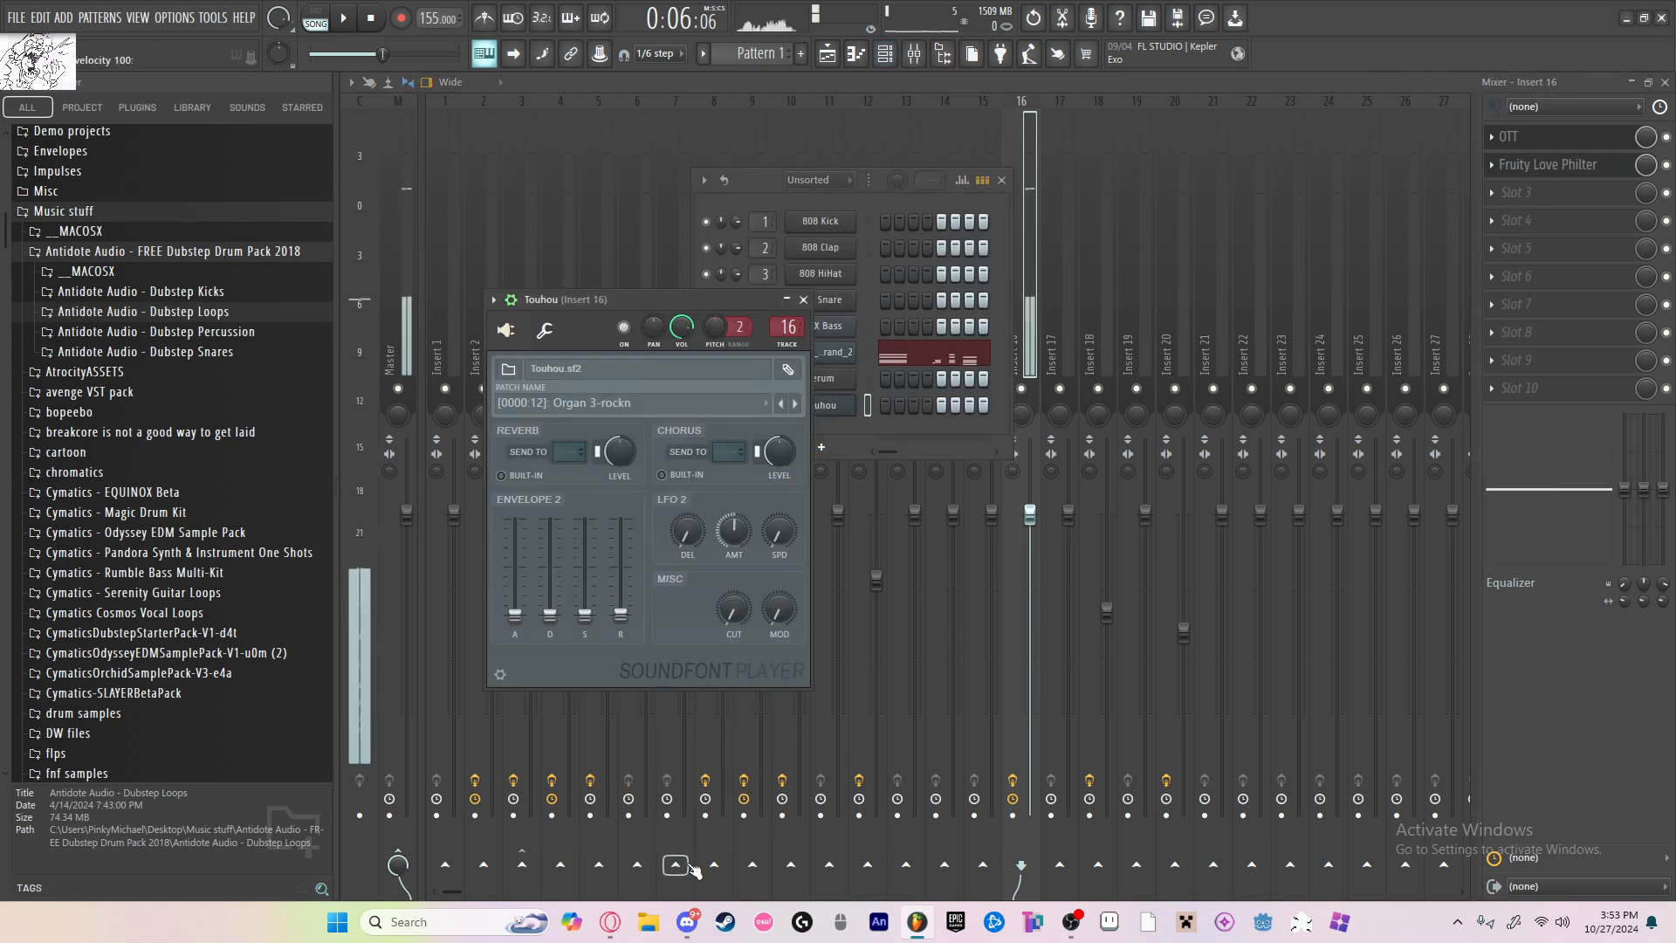
pyautogui.rightClick(630, 622)
pyautogui.click(692, 860)
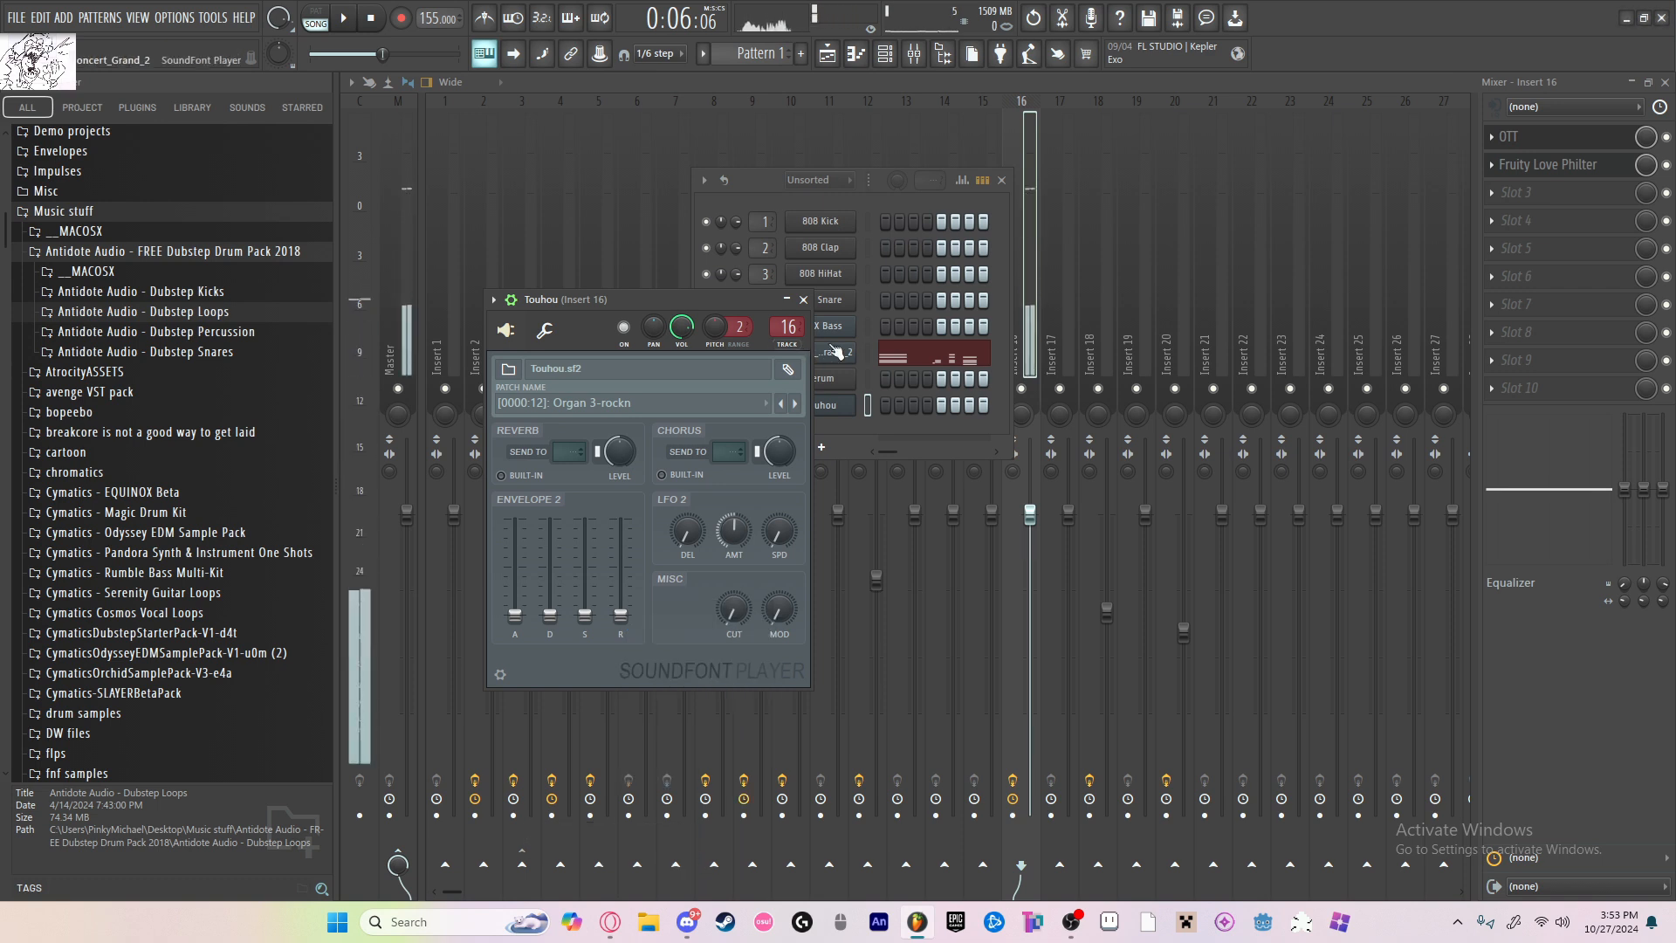
pyautogui.click(803, 300)
pyautogui.click(1002, 180)
# Step: Play the soloed chords from the song start, then audition Pattern 1 in the piano roll in pattern mode
pyautogui.click(826, 55)
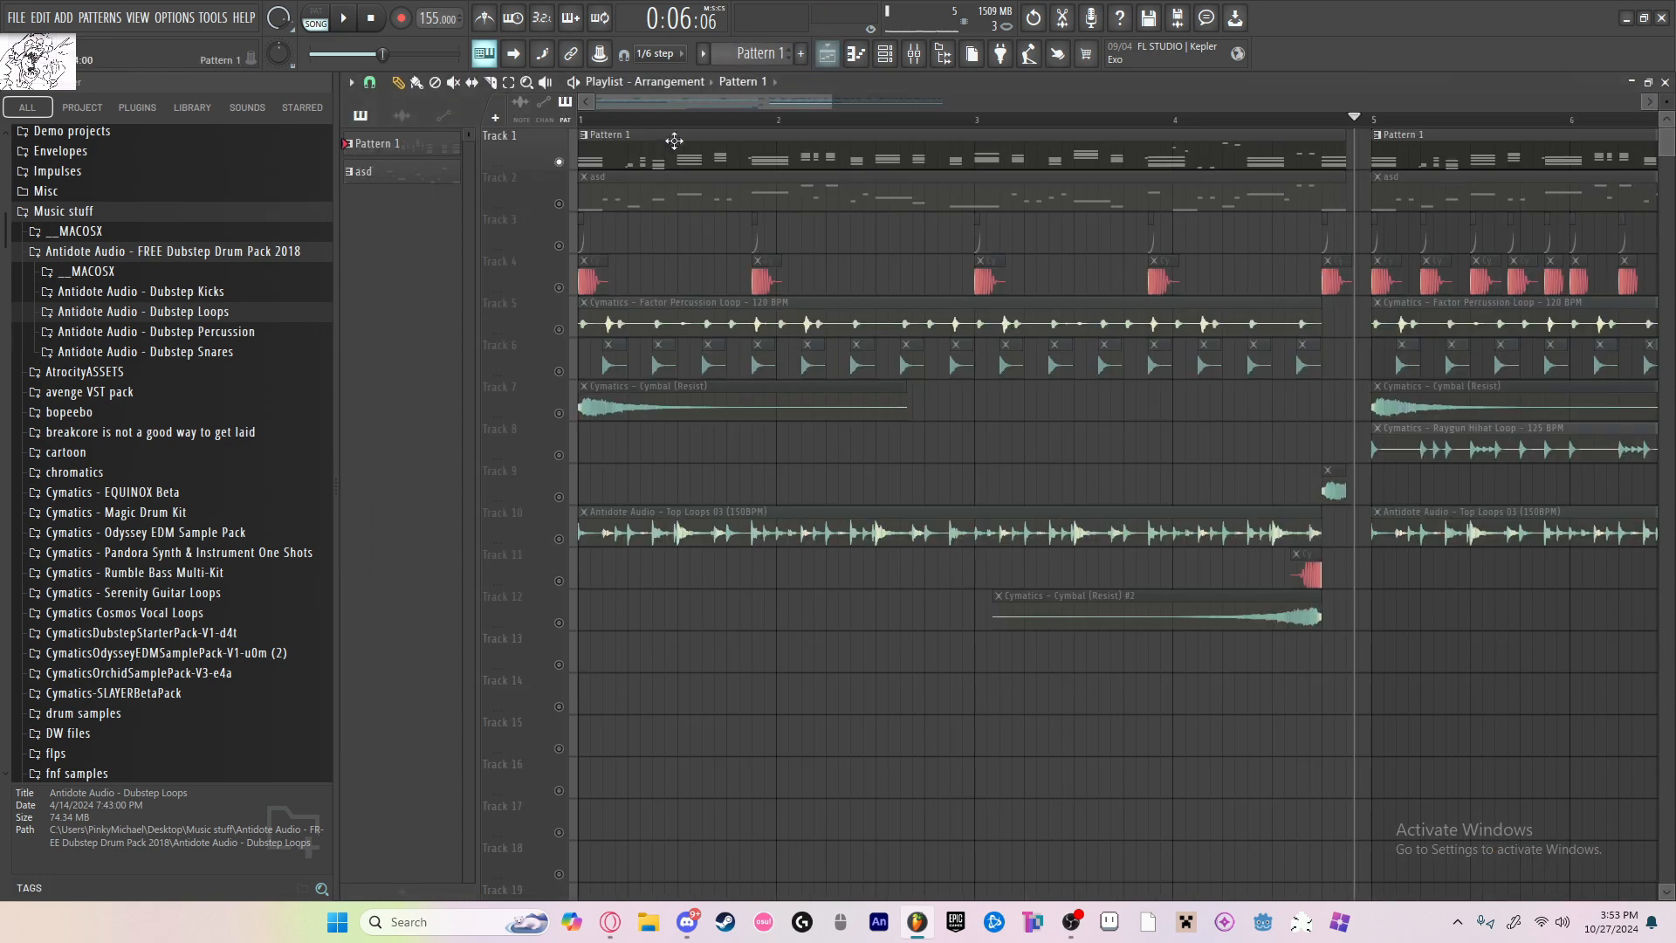
pyautogui.scroll(-4, 675, 143)
pyautogui.click(573, 128)
pyautogui.press('space')
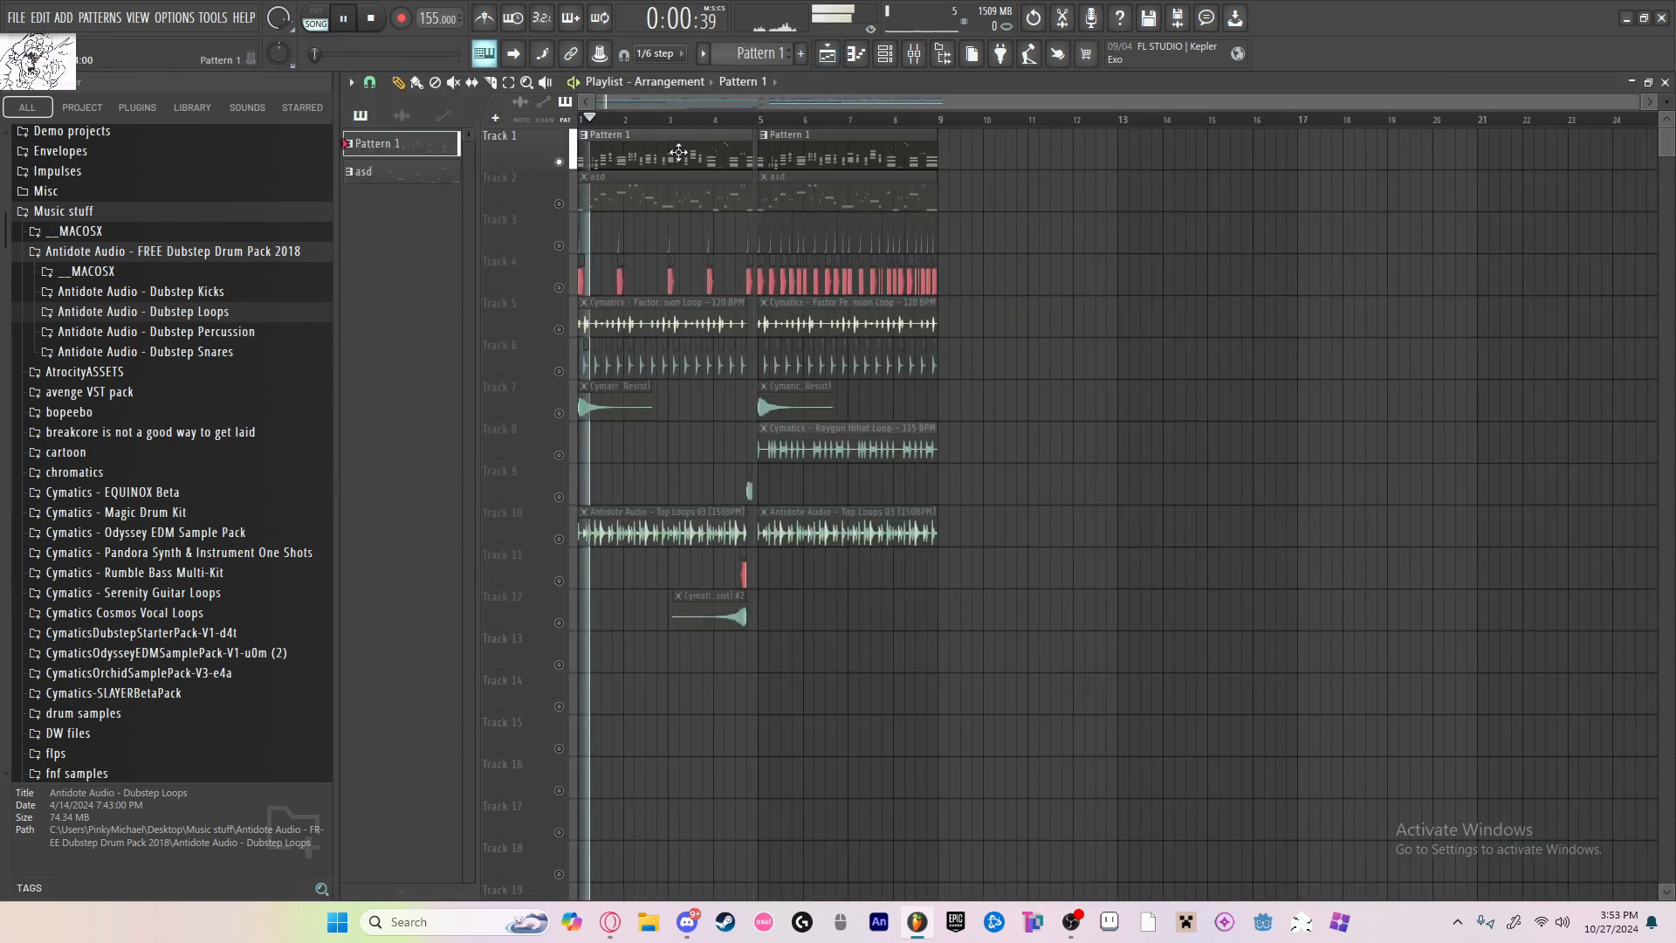
pyautogui.doubleClick(677, 155)
pyautogui.press('space')
pyautogui.click(316, 17)
pyautogui.press('space')
# Step: Copy all of Pattern 1's piano notes into the Touhou channel and transpose the copy down one octave
pyautogui.hotkey('ctrl', 'a')
pyautogui.click(812, 82)
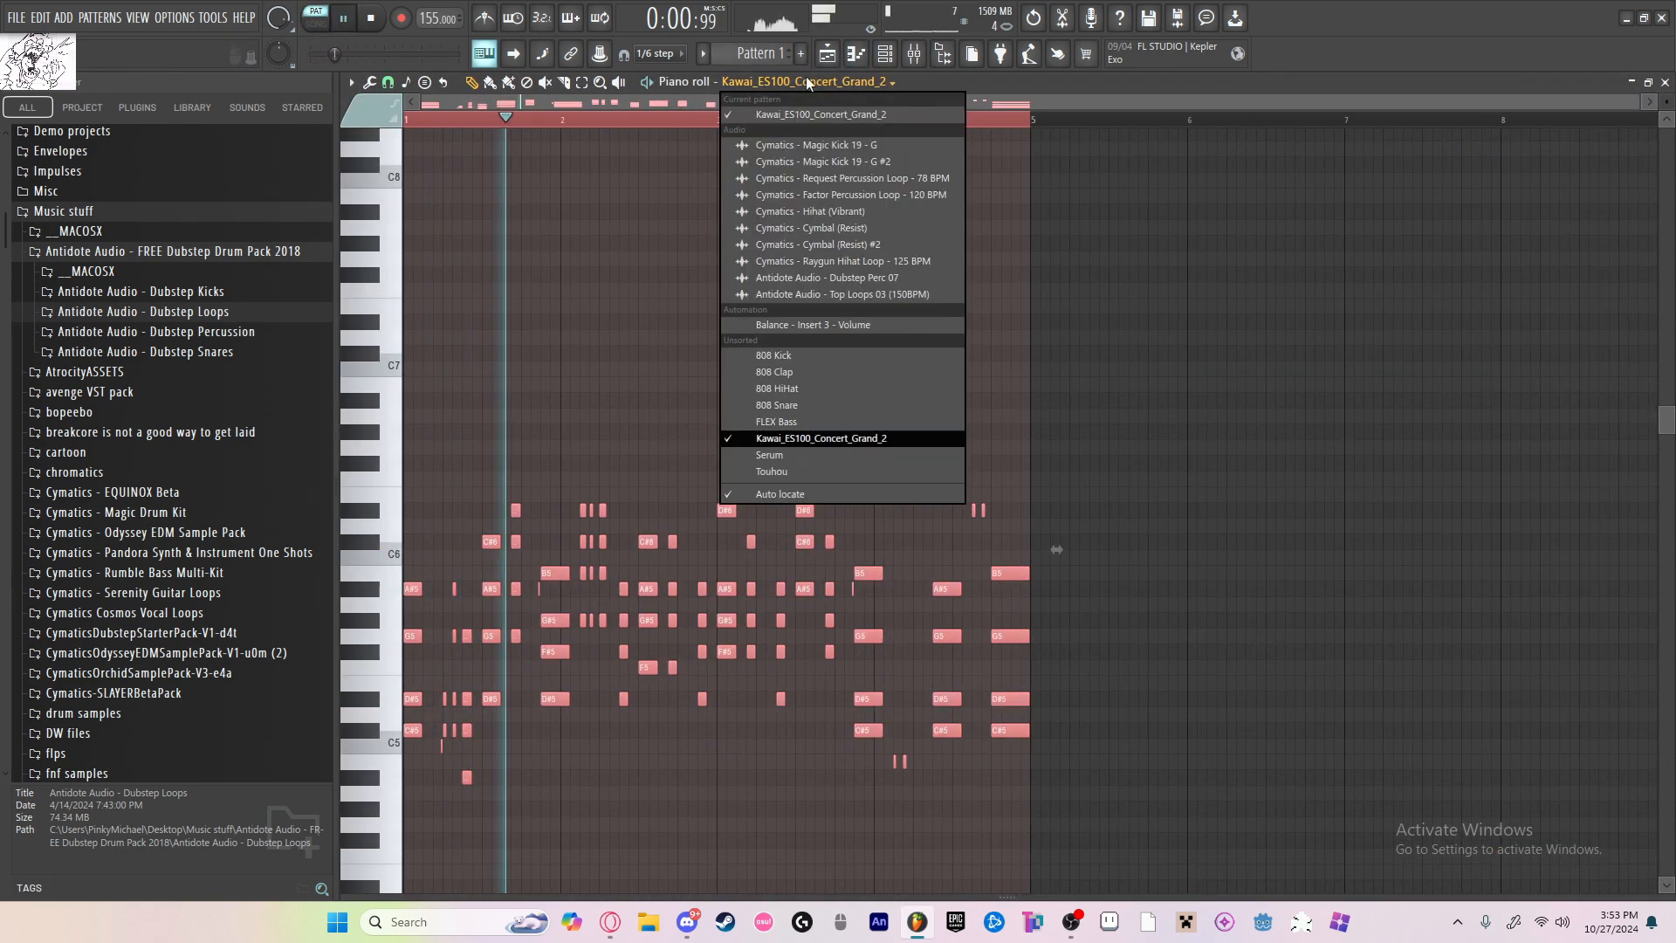
pyautogui.click(843, 492)
pyautogui.hotkey('ctrl', 'Down')
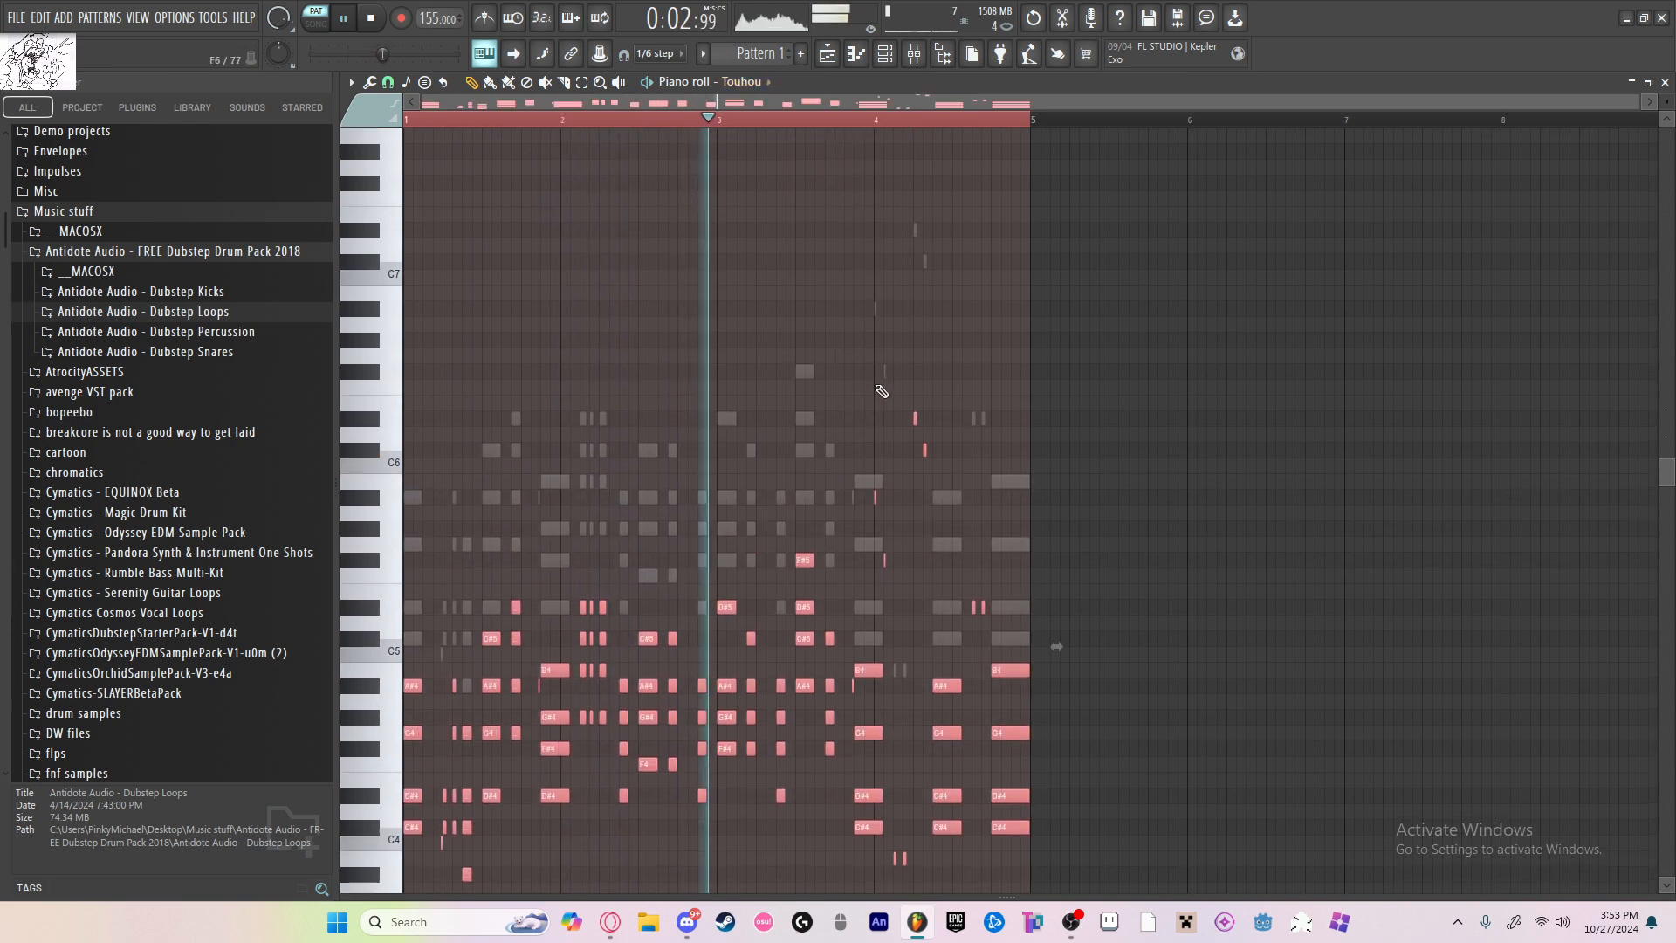
pyautogui.scroll(-4, 877, 377)
pyautogui.scroll(3, 908, 375)
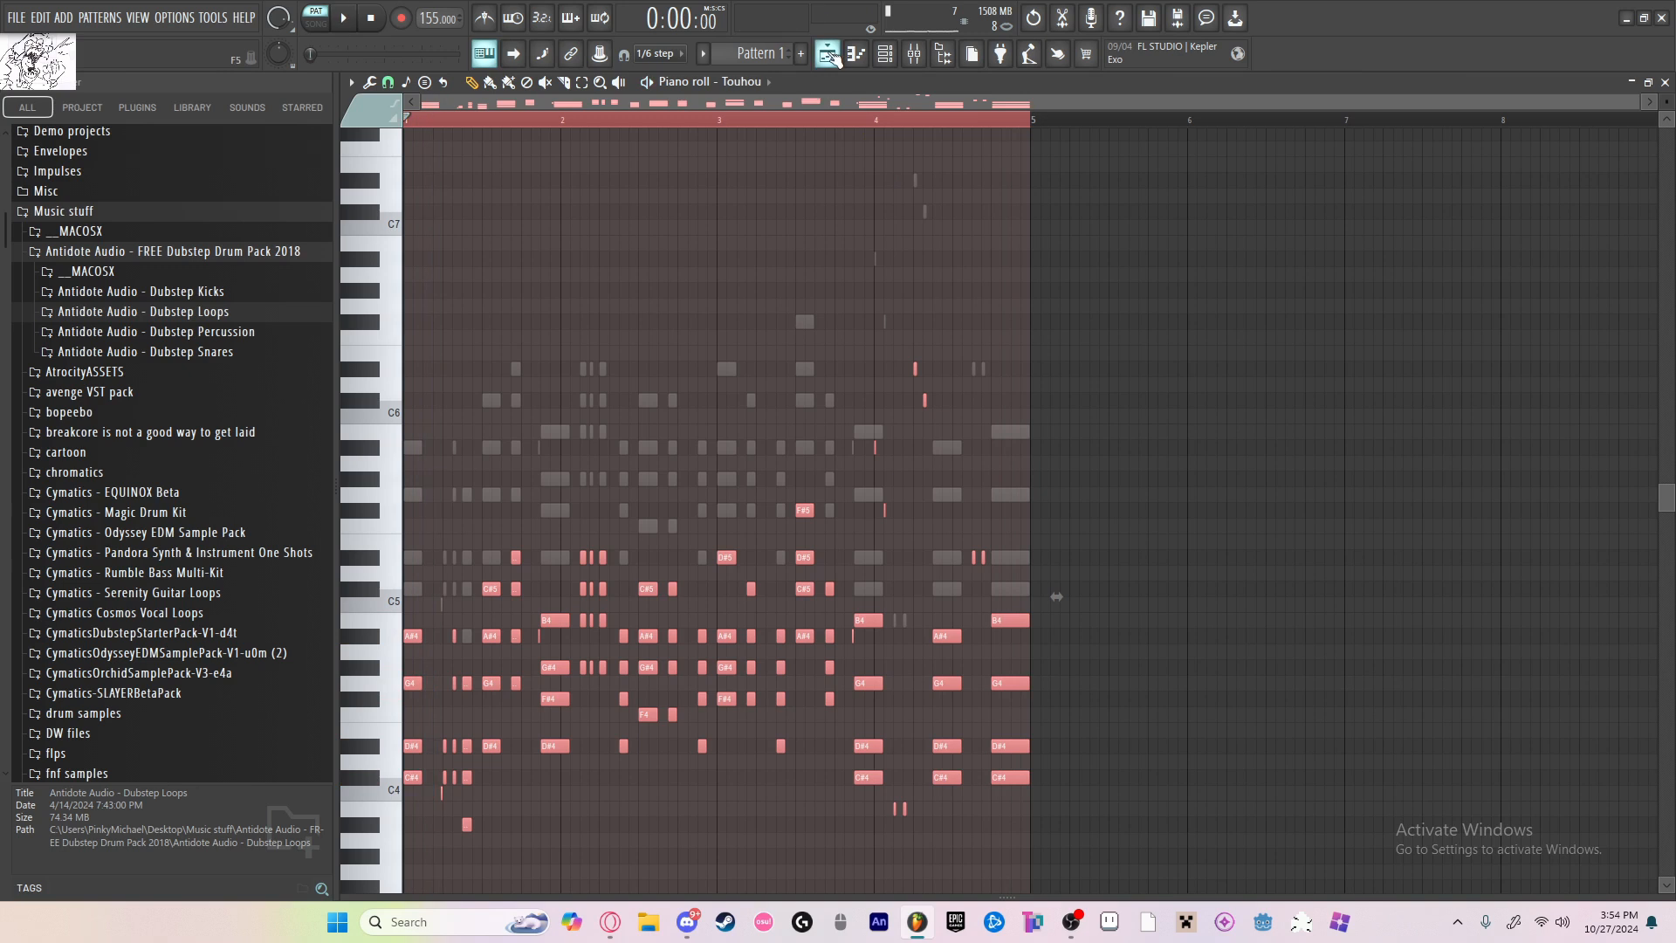
# Step: Return to the playlist and create a new empty pattern named asd
pyautogui.press('F5')
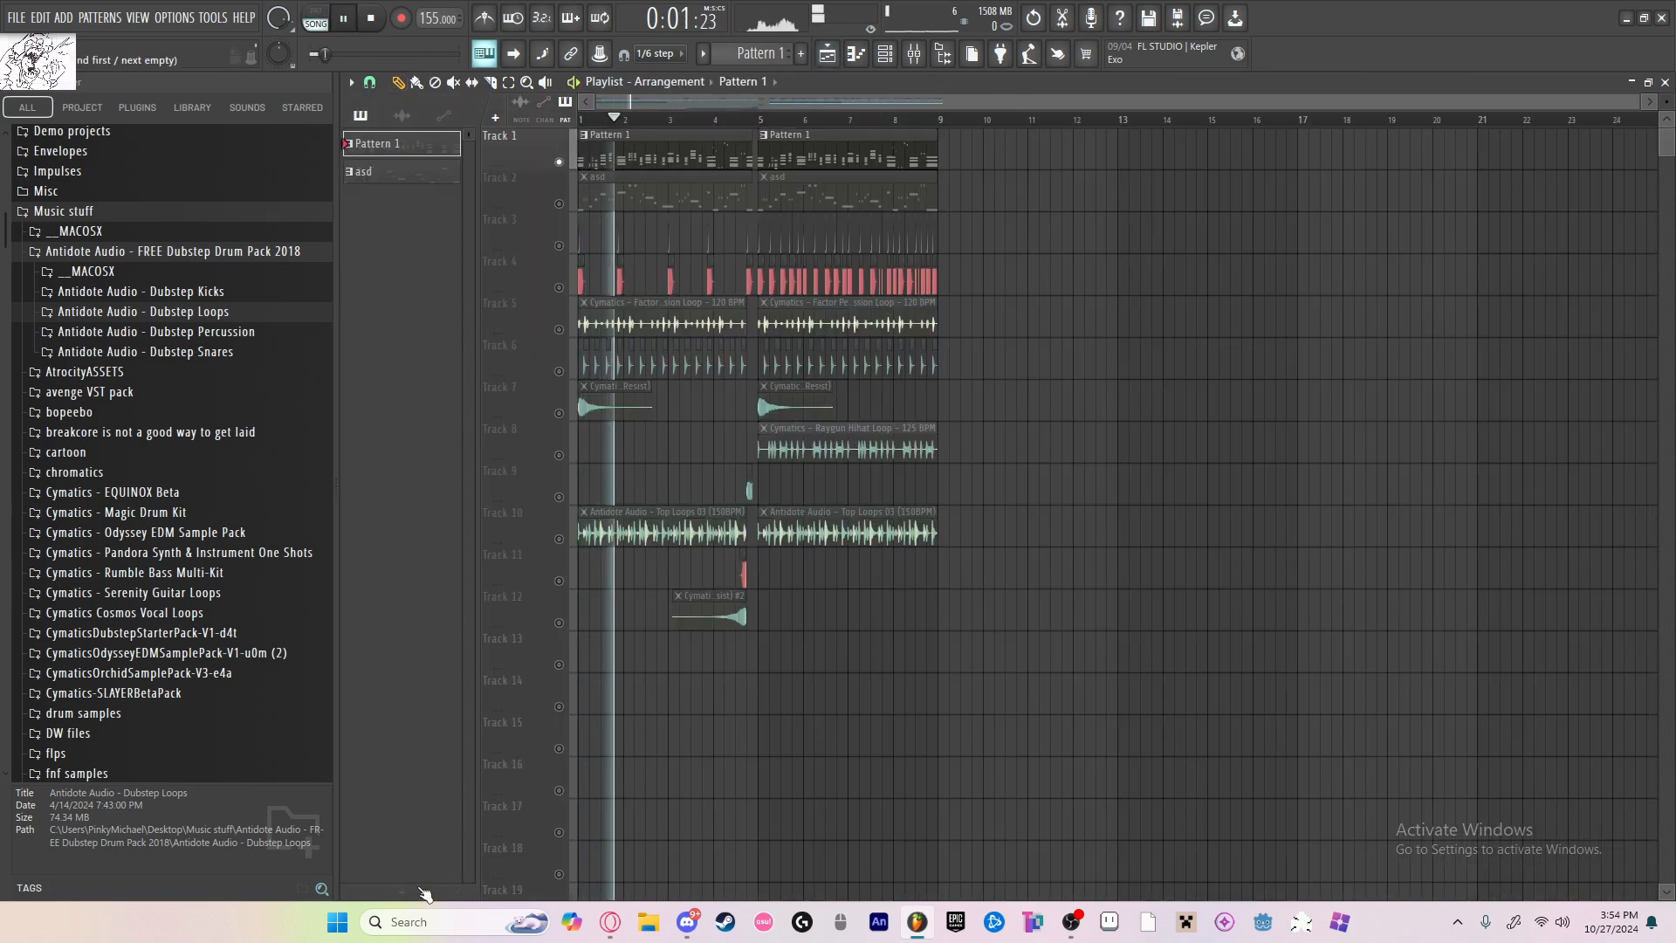
pyautogui.press('F4')
pyautogui.write('asd')
pyautogui.press('Return')
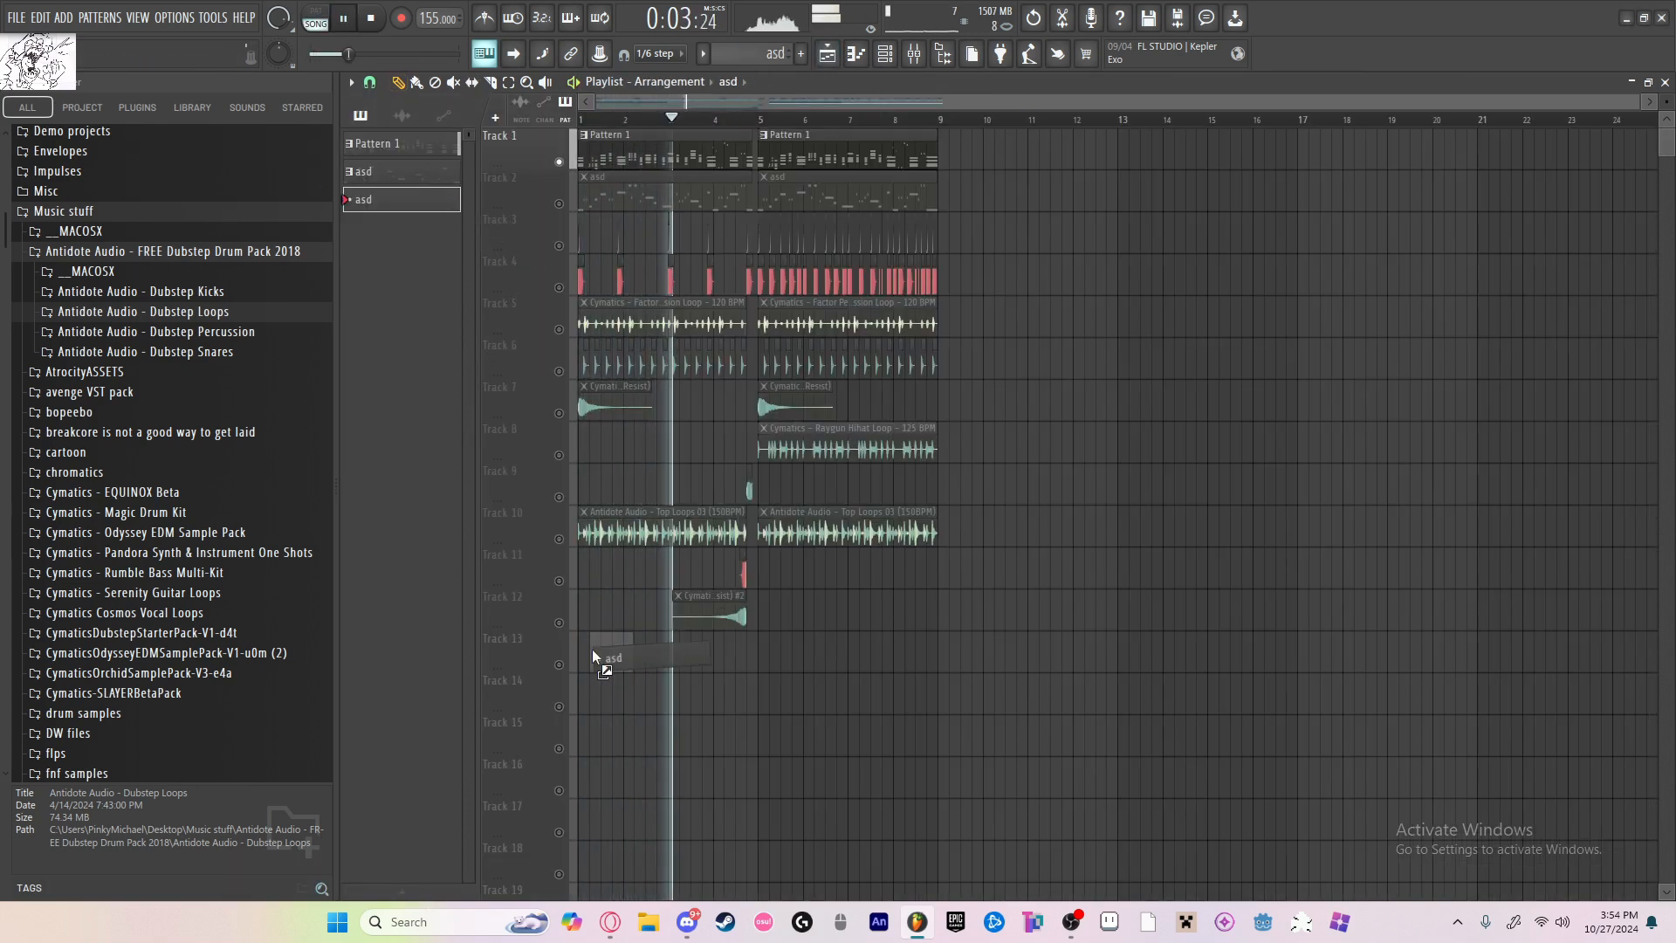
# Step: Place the new asd pattern at the start of Track 13 and paste the Touhou notes into it
pyautogui.click(583, 653)
pyautogui.press('space')
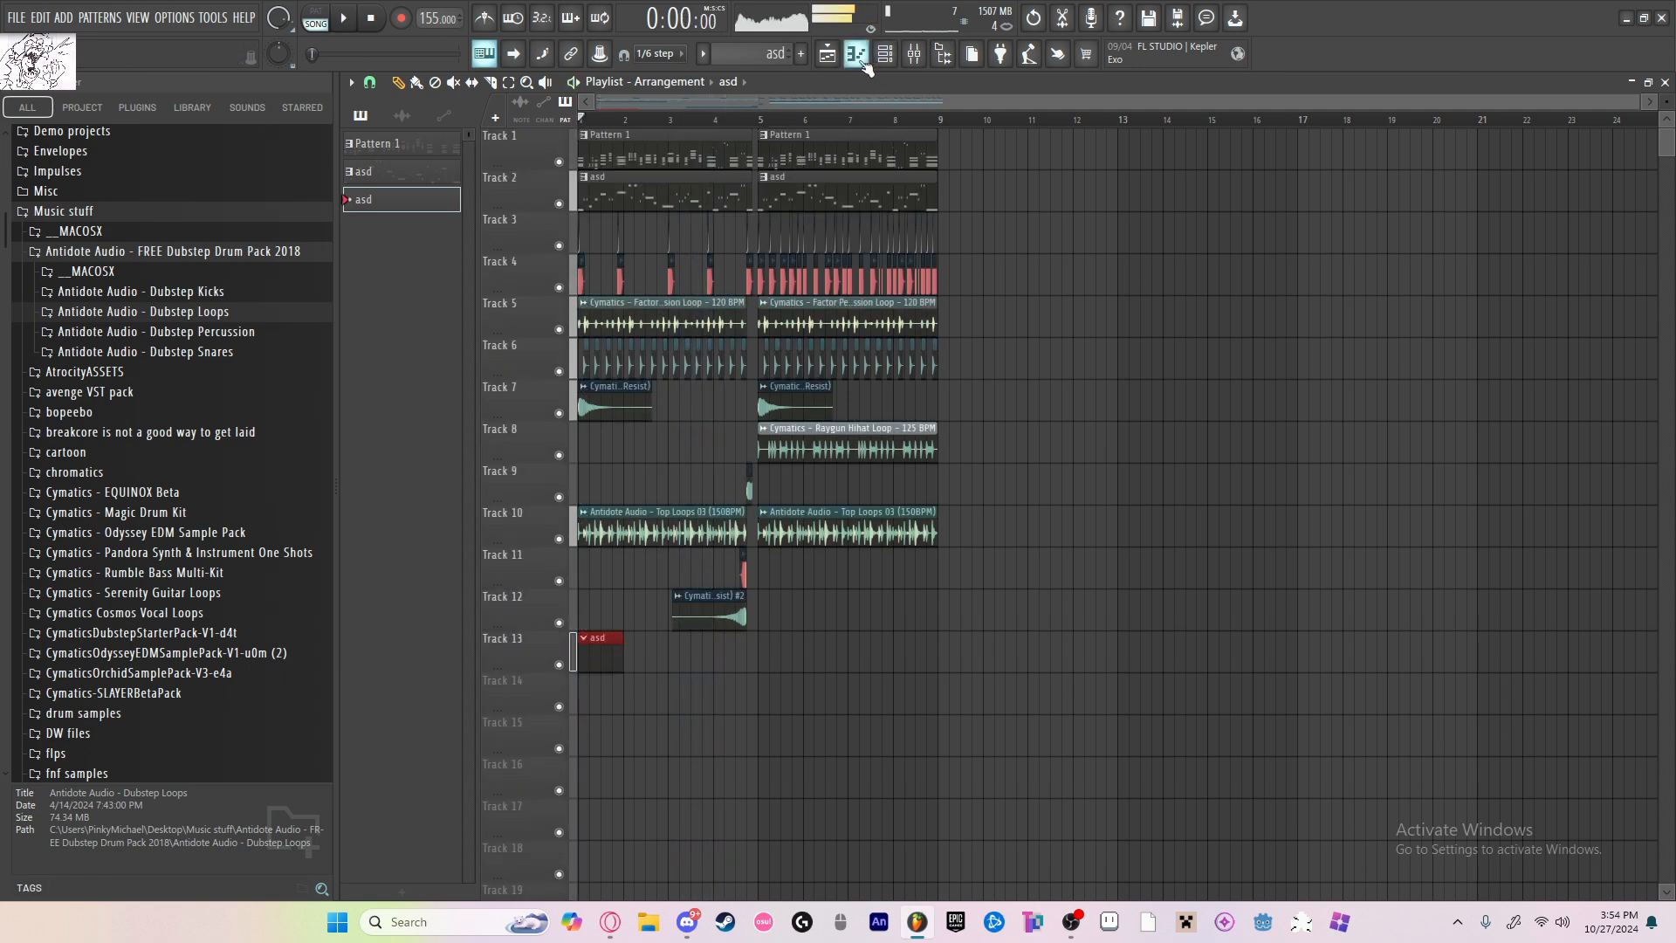
pyautogui.click(856, 54)
pyautogui.hotkey('ctrl', 'v')
# Step: Lower the volume fader of mixer insert 16 while the song plays and replay it from the start
pyautogui.press('space')
pyautogui.click(911, 54)
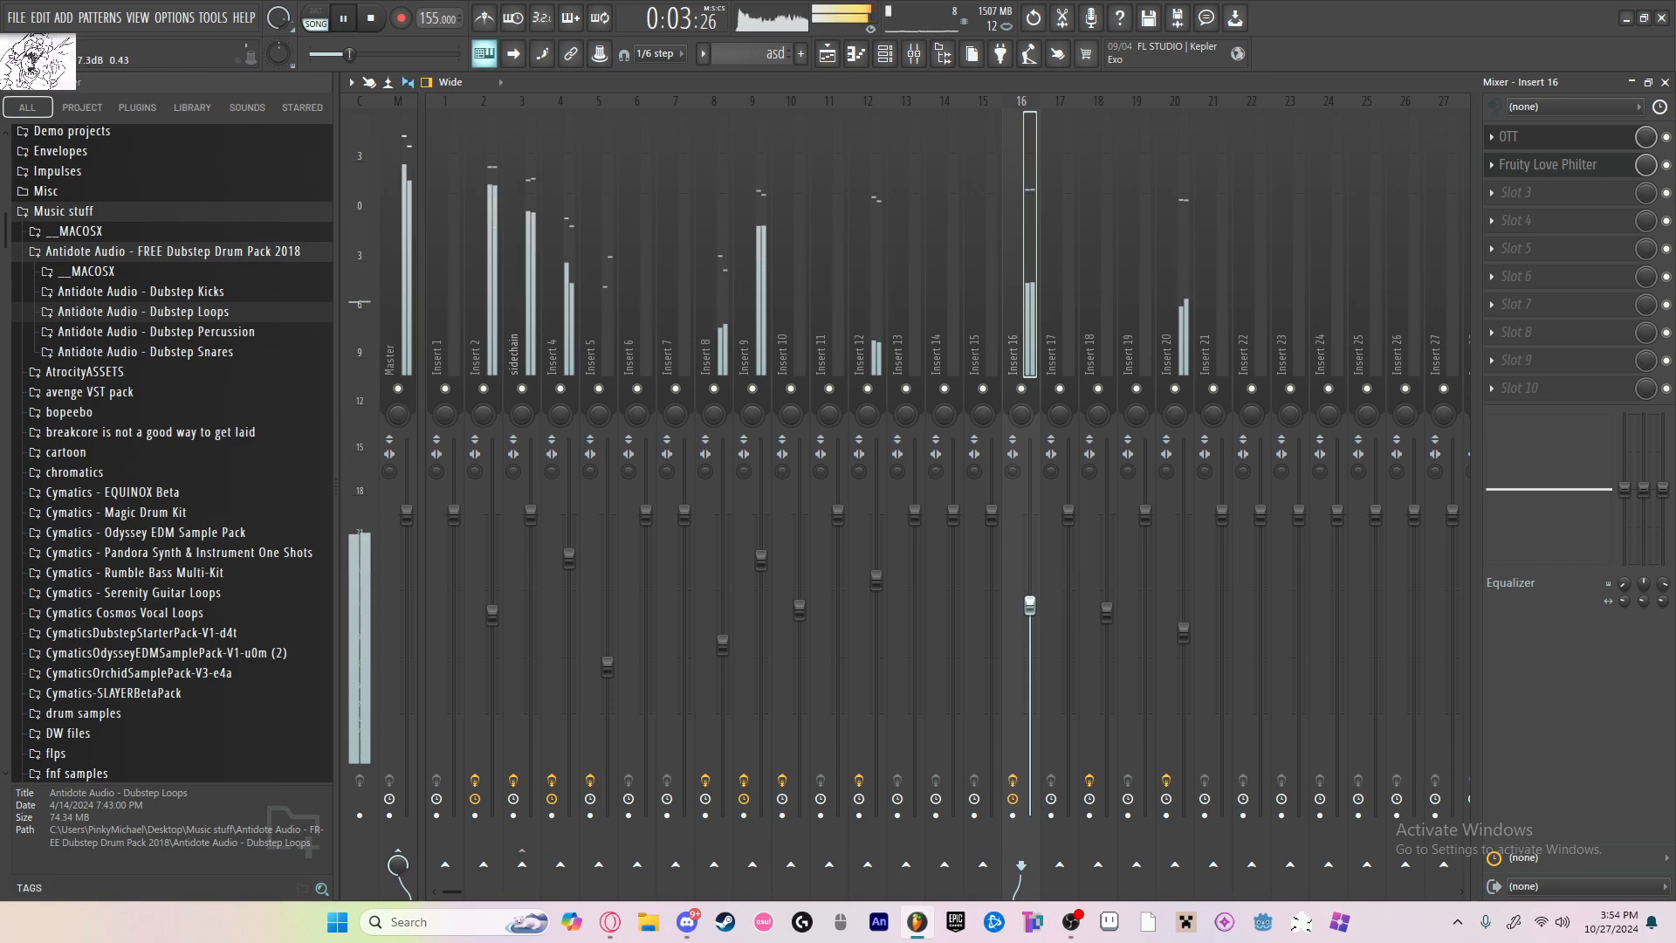
pyautogui.moveTo(1031, 594); pyautogui.dragTo(1030, 652)
pyautogui.press('space')
pyautogui.press('space')
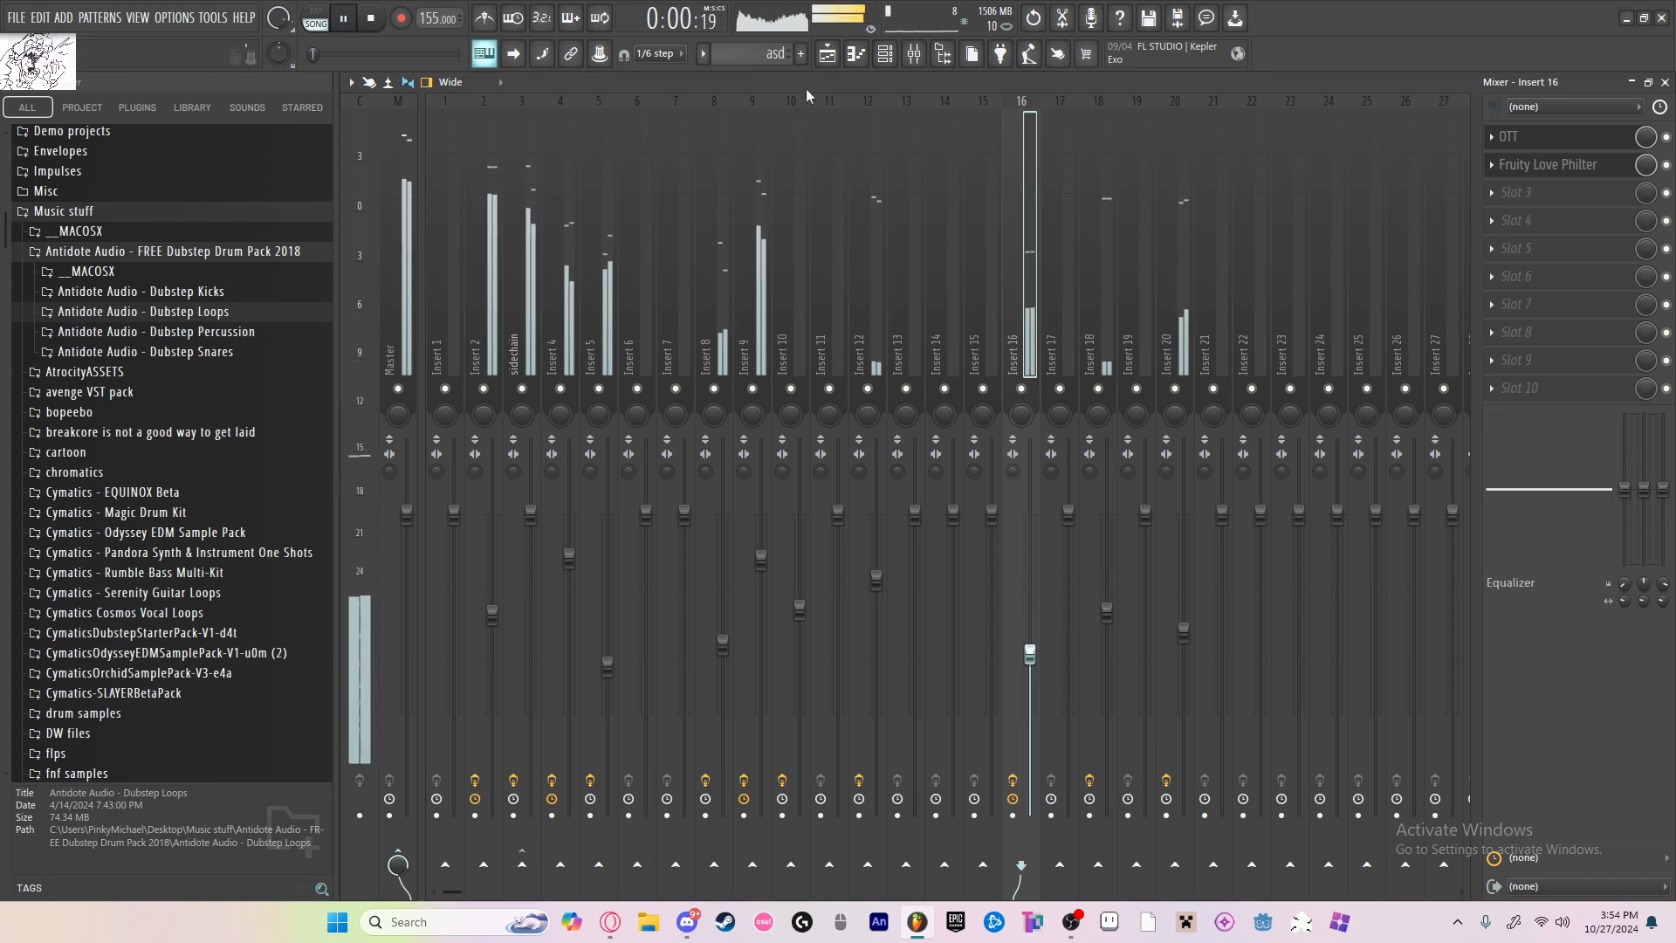
# Step: Trim the Track 13 clip to end with Pattern 1's first clip and place a second copy from bar 5 to bar 9
pyautogui.click(828, 54)
pyautogui.scroll(5, 759, 642)
pyautogui.scroll(3, 788, 652)
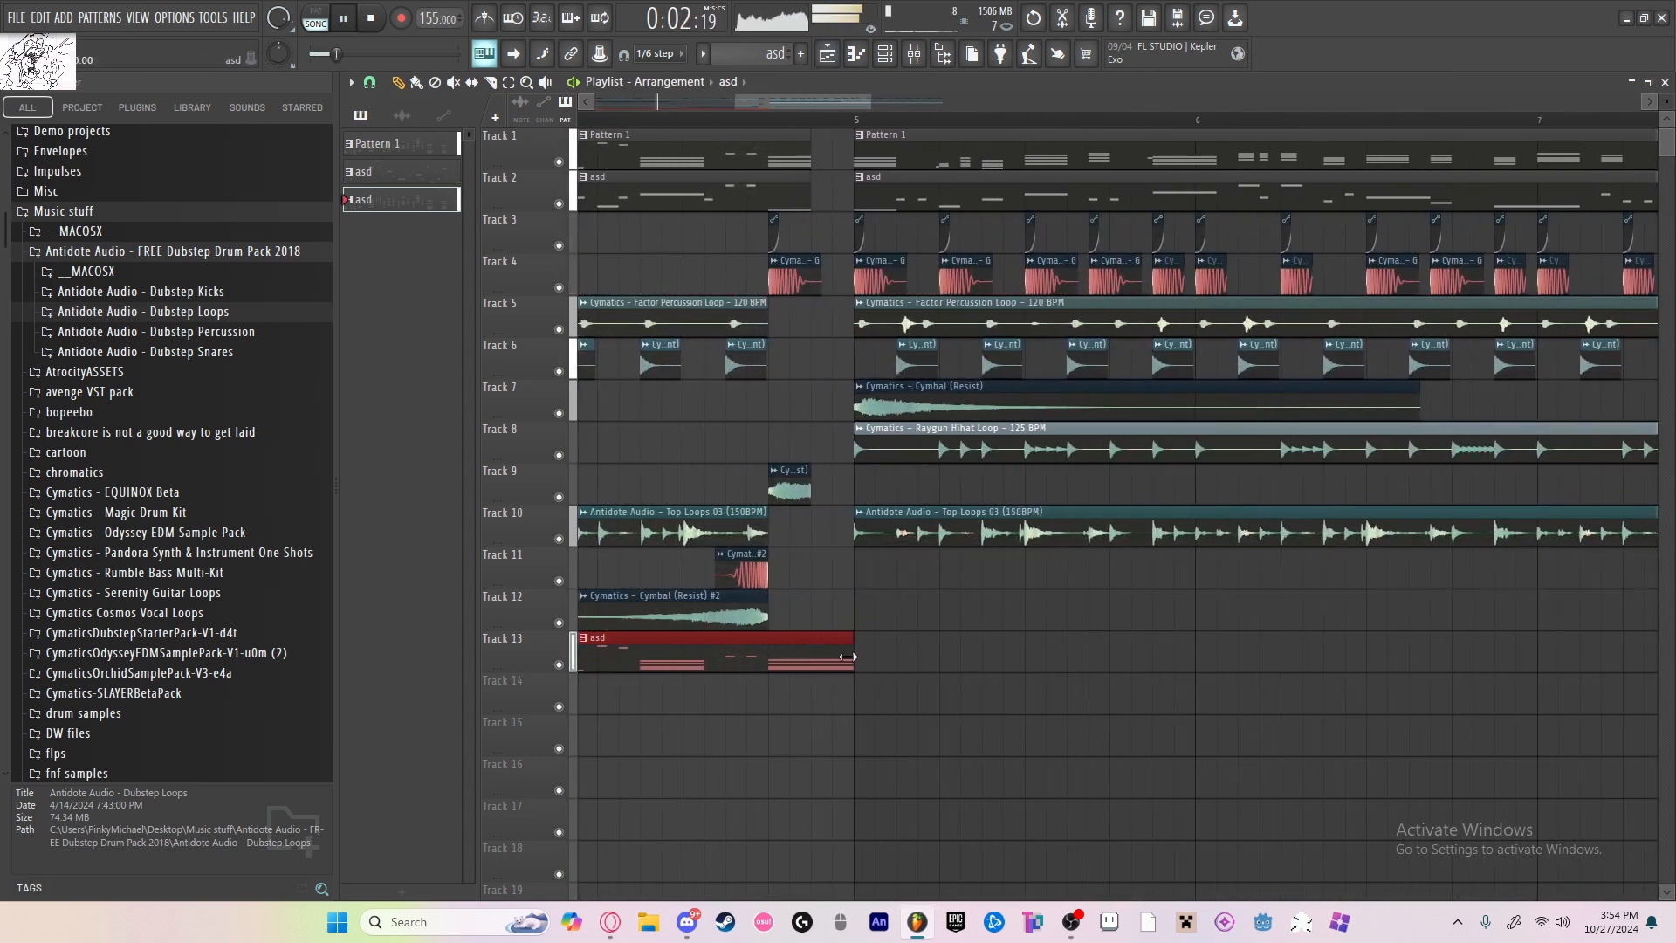
pyautogui.click(838, 662)
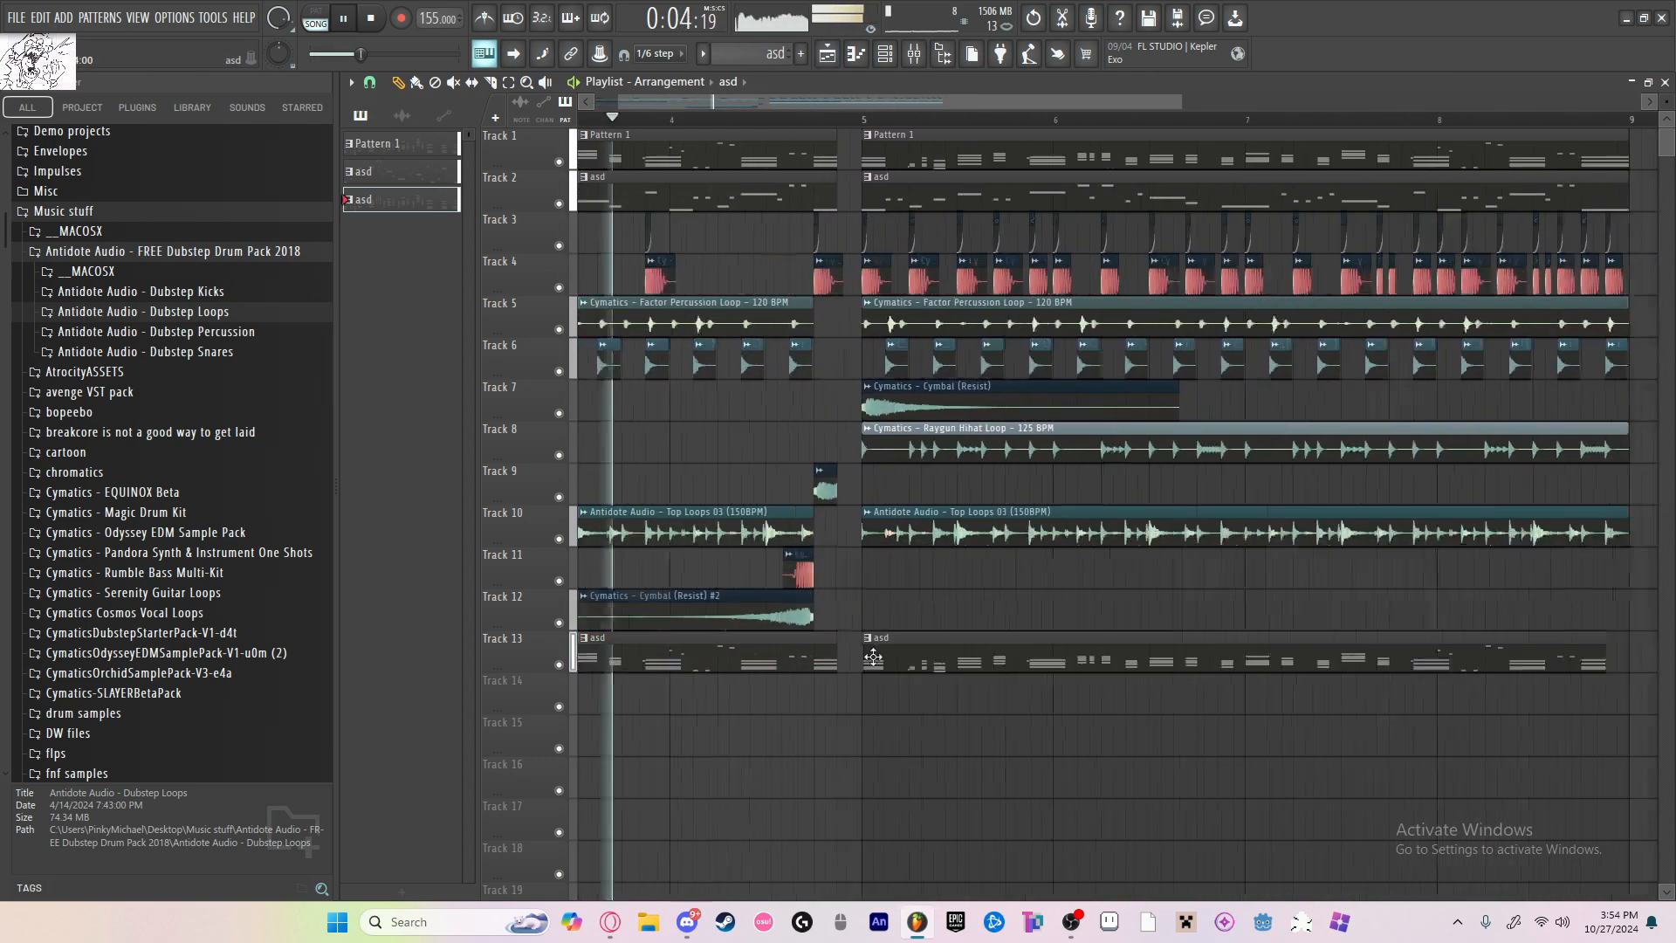
pyautogui.hscroll(4, 928, 666)
pyautogui.scroll(-12, 1111, 550)
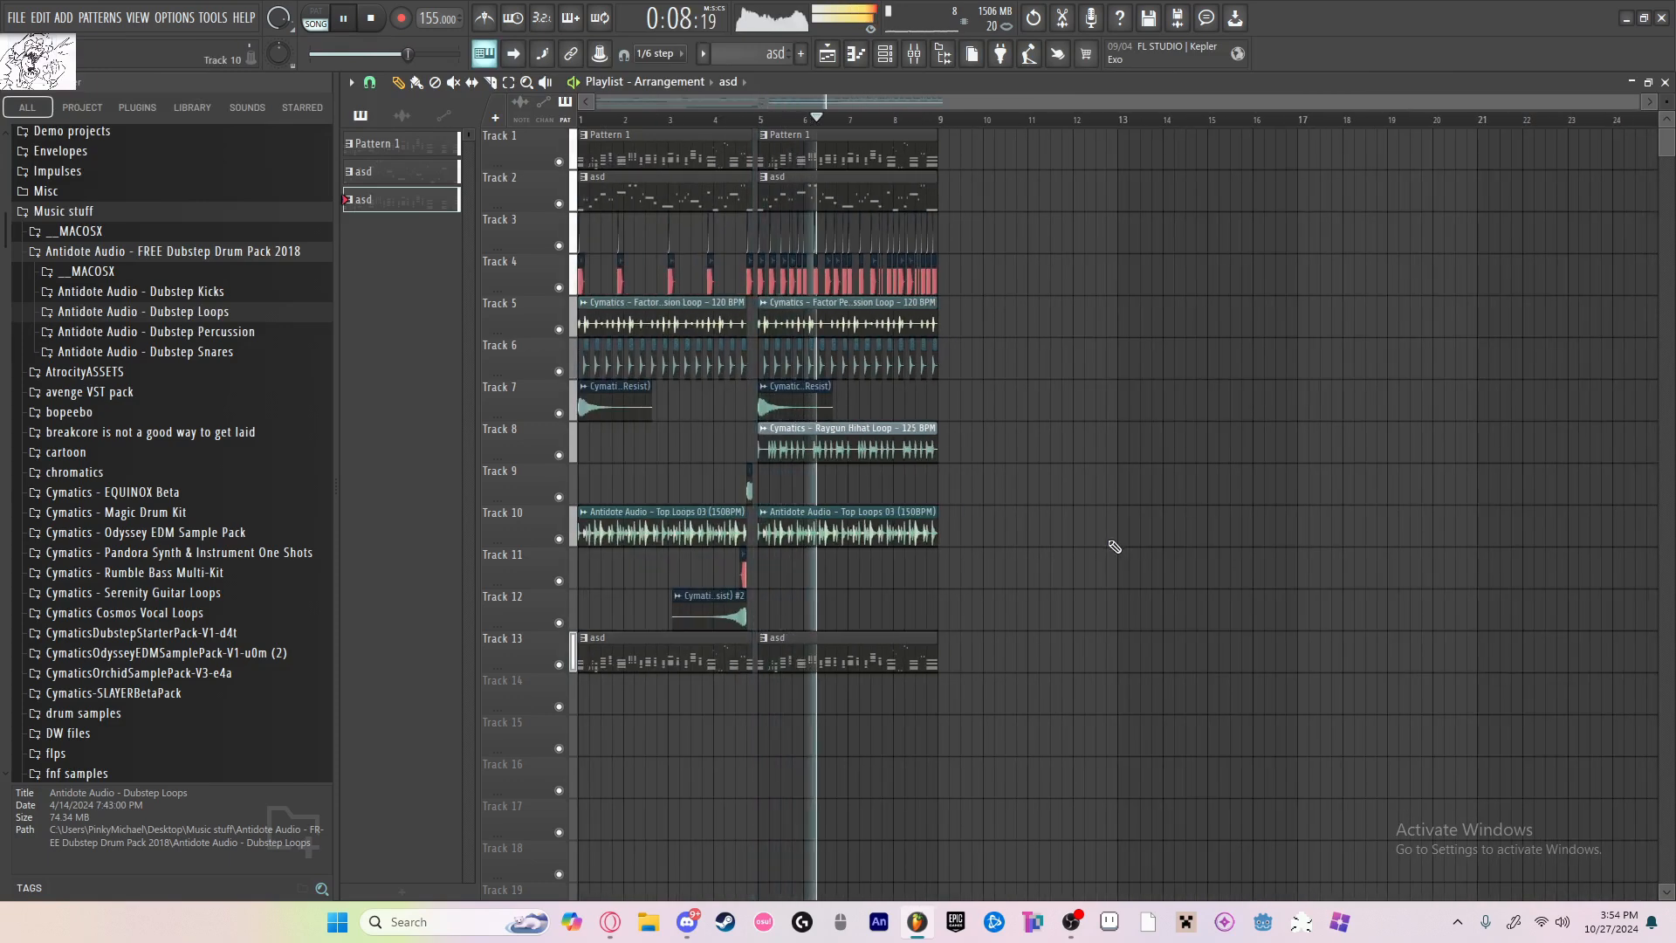
# Step: Stop playback, check the channels in the channel rack, and move the playback position to just before bar 5
pyautogui.press('space')
pyautogui.click(894, 56)
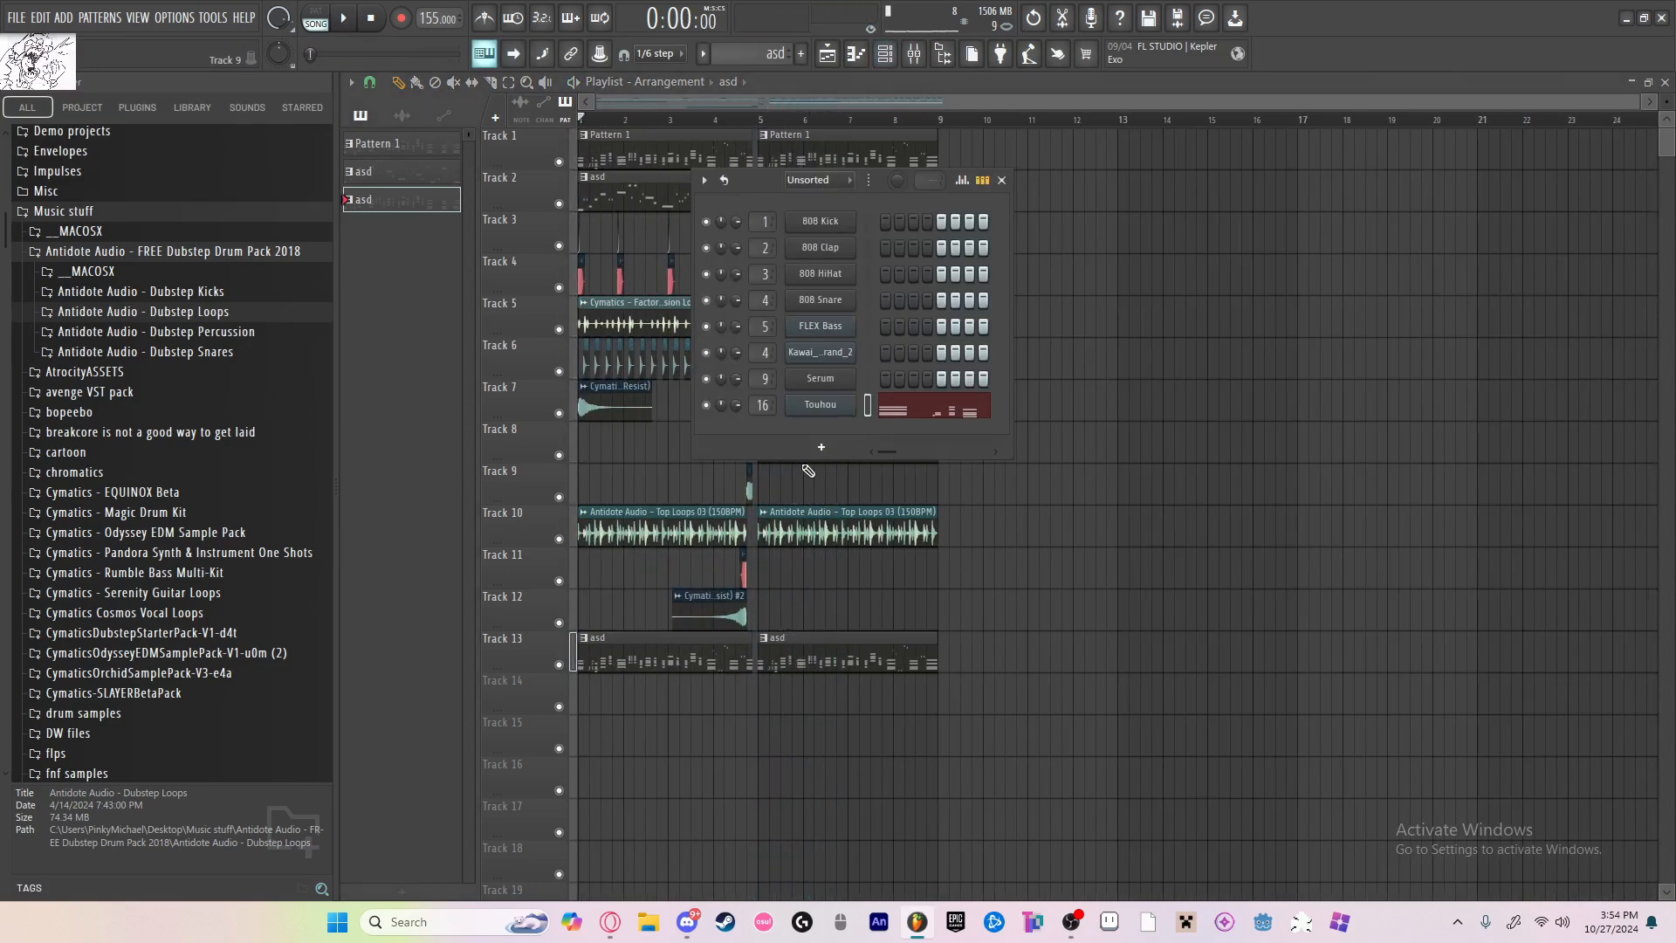
pyautogui.click(1003, 180)
pyautogui.click(748, 119)
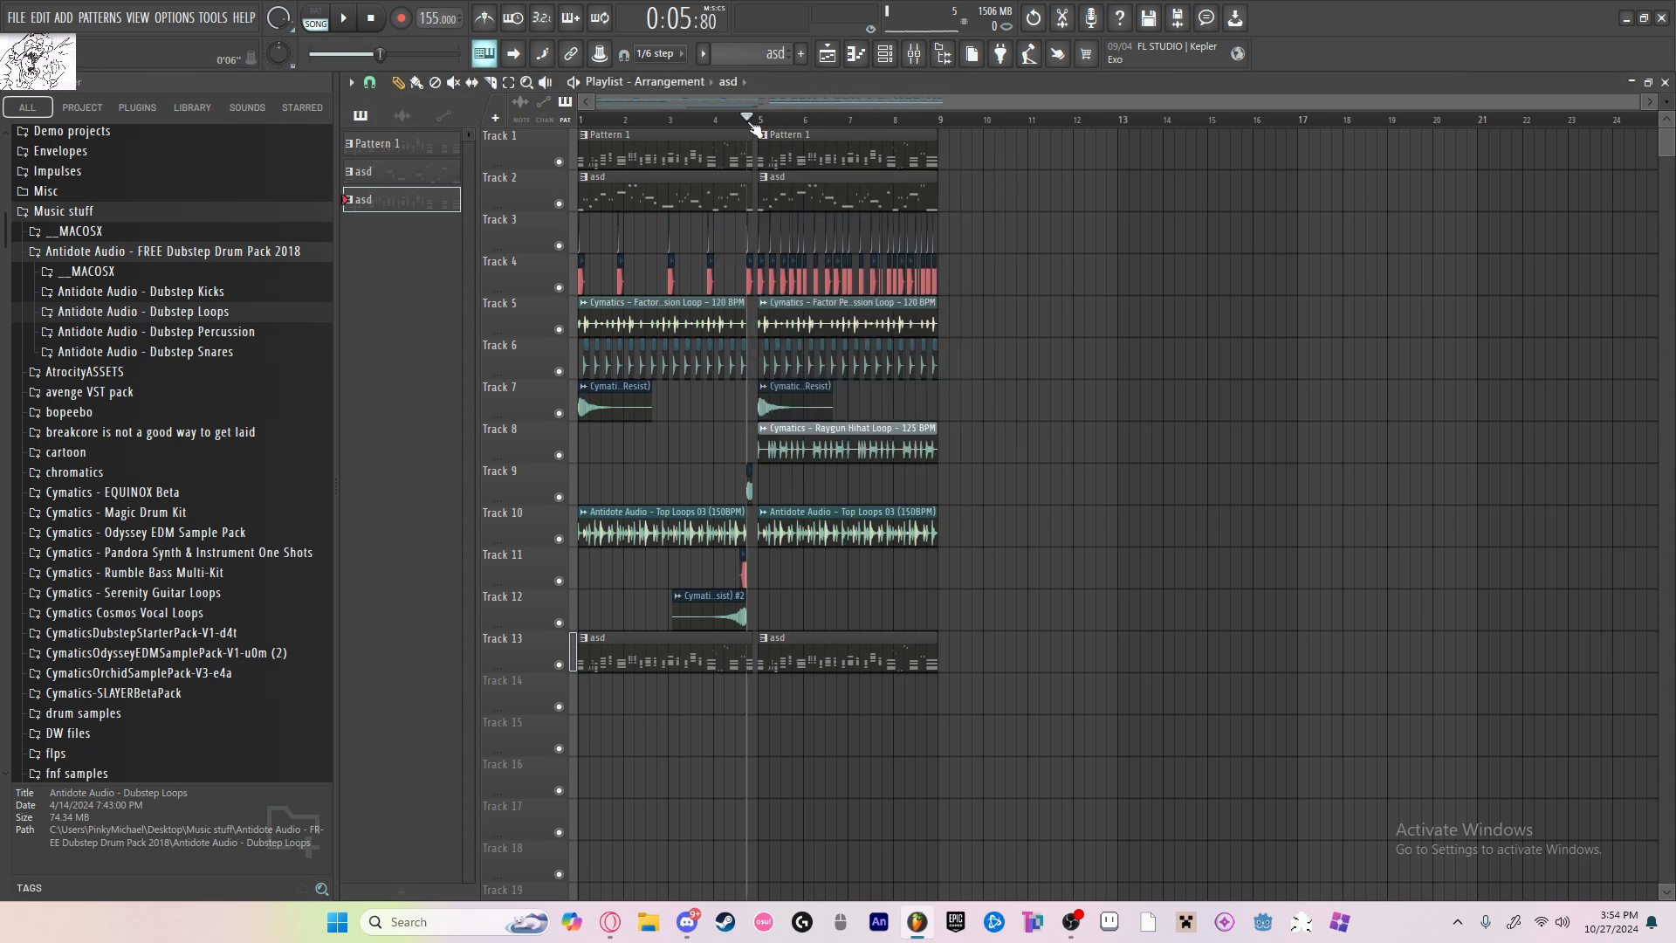
# Step: Play back the transition into bar 5 from just before the bar, and stop playback
pyautogui.click(736, 119)
pyautogui.press('space')
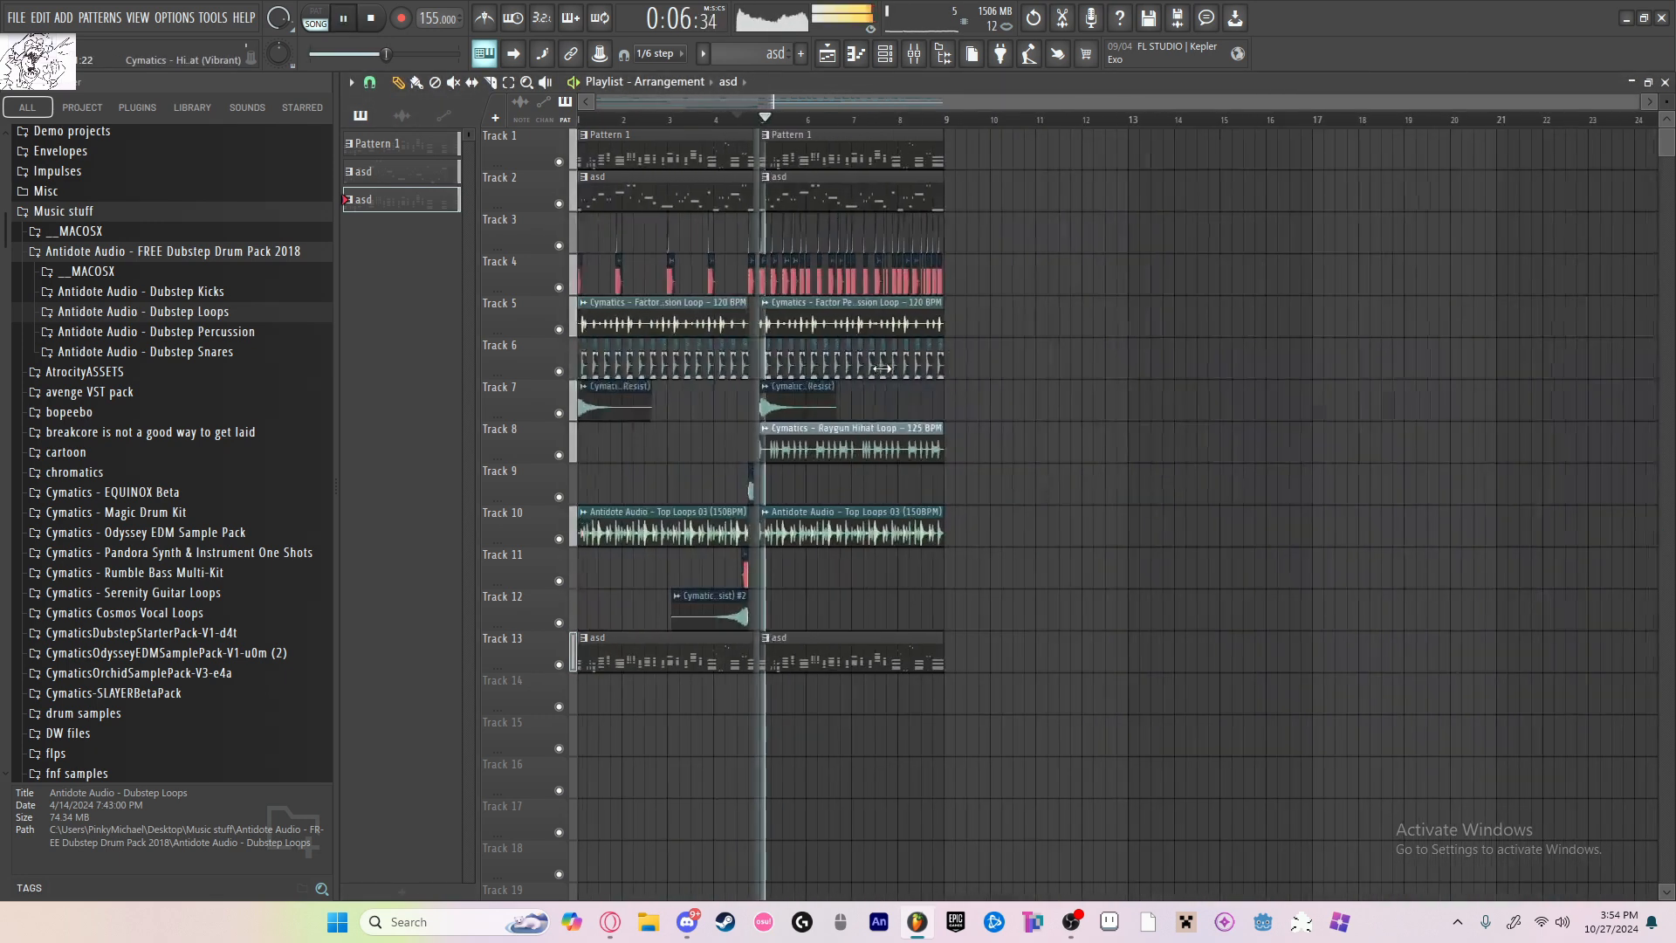
pyautogui.press('space')
# Step: Add a second Serum instrument to the channel rack
pyautogui.click(893, 58)
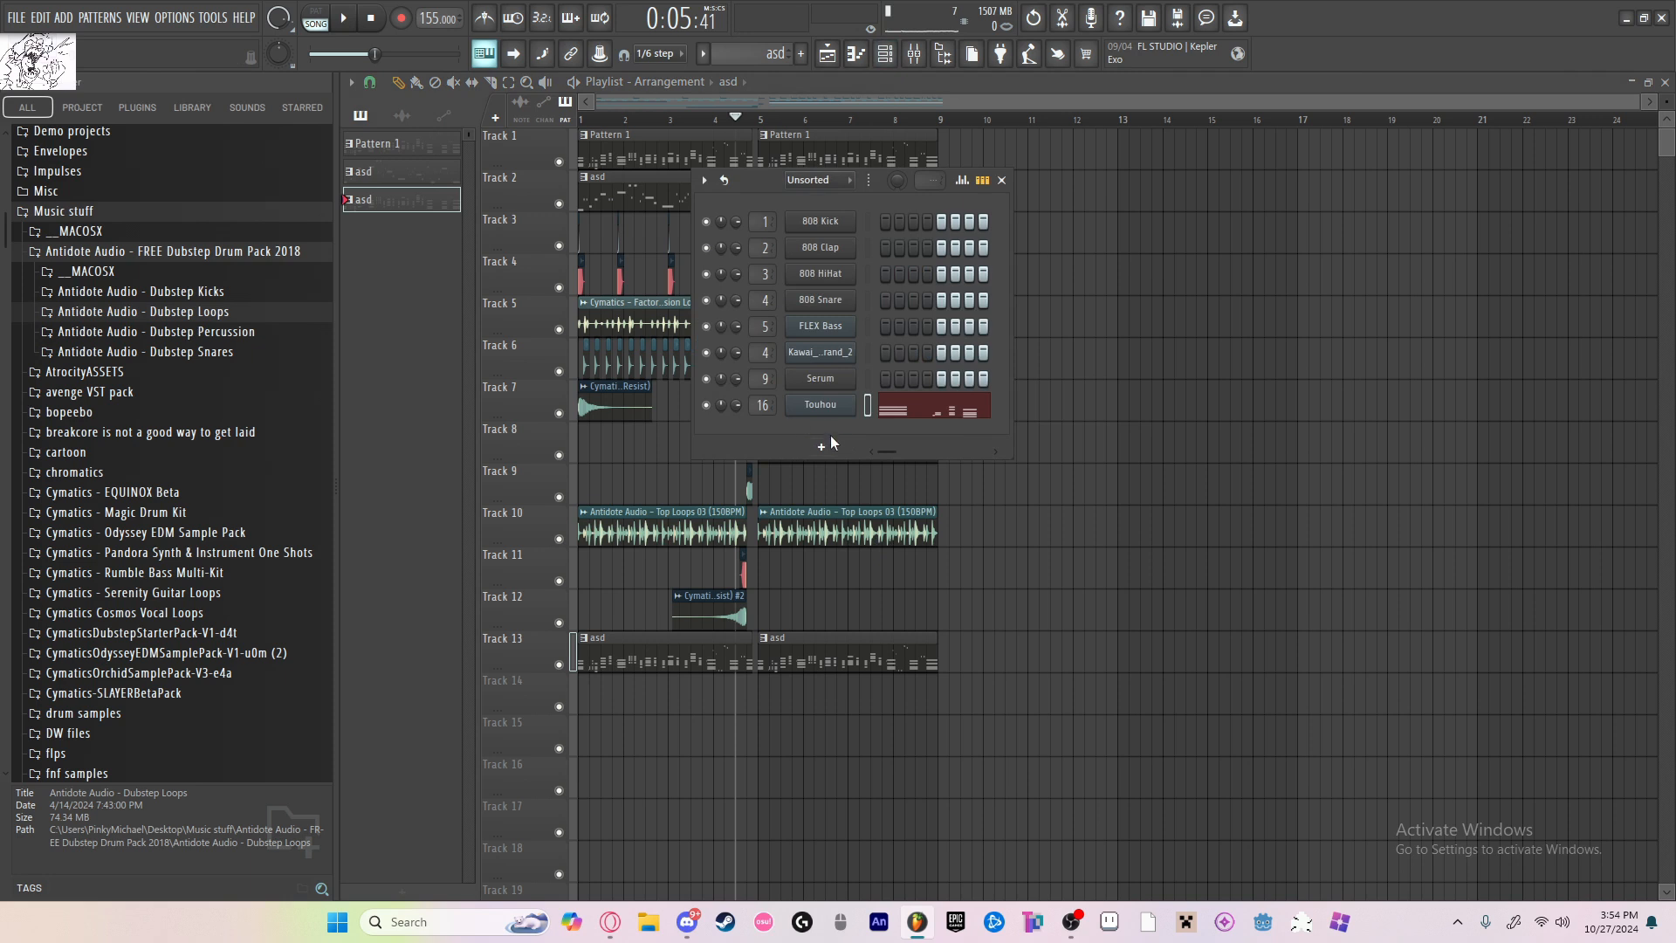
pyautogui.click(825, 445)
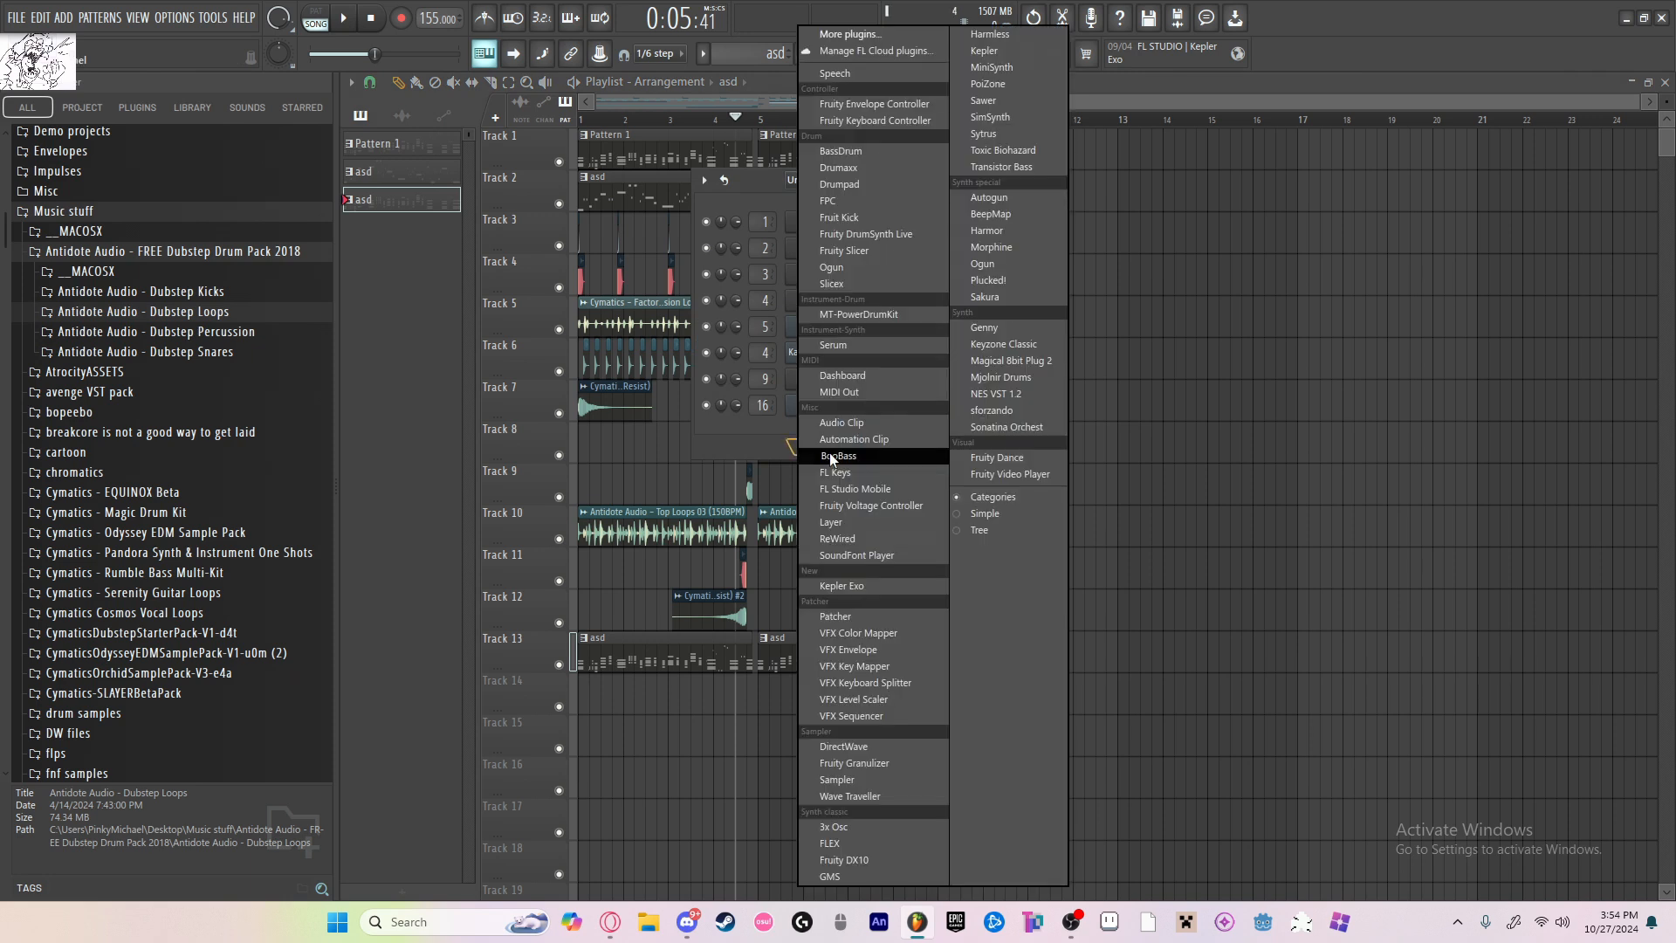
pyautogui.click(847, 347)
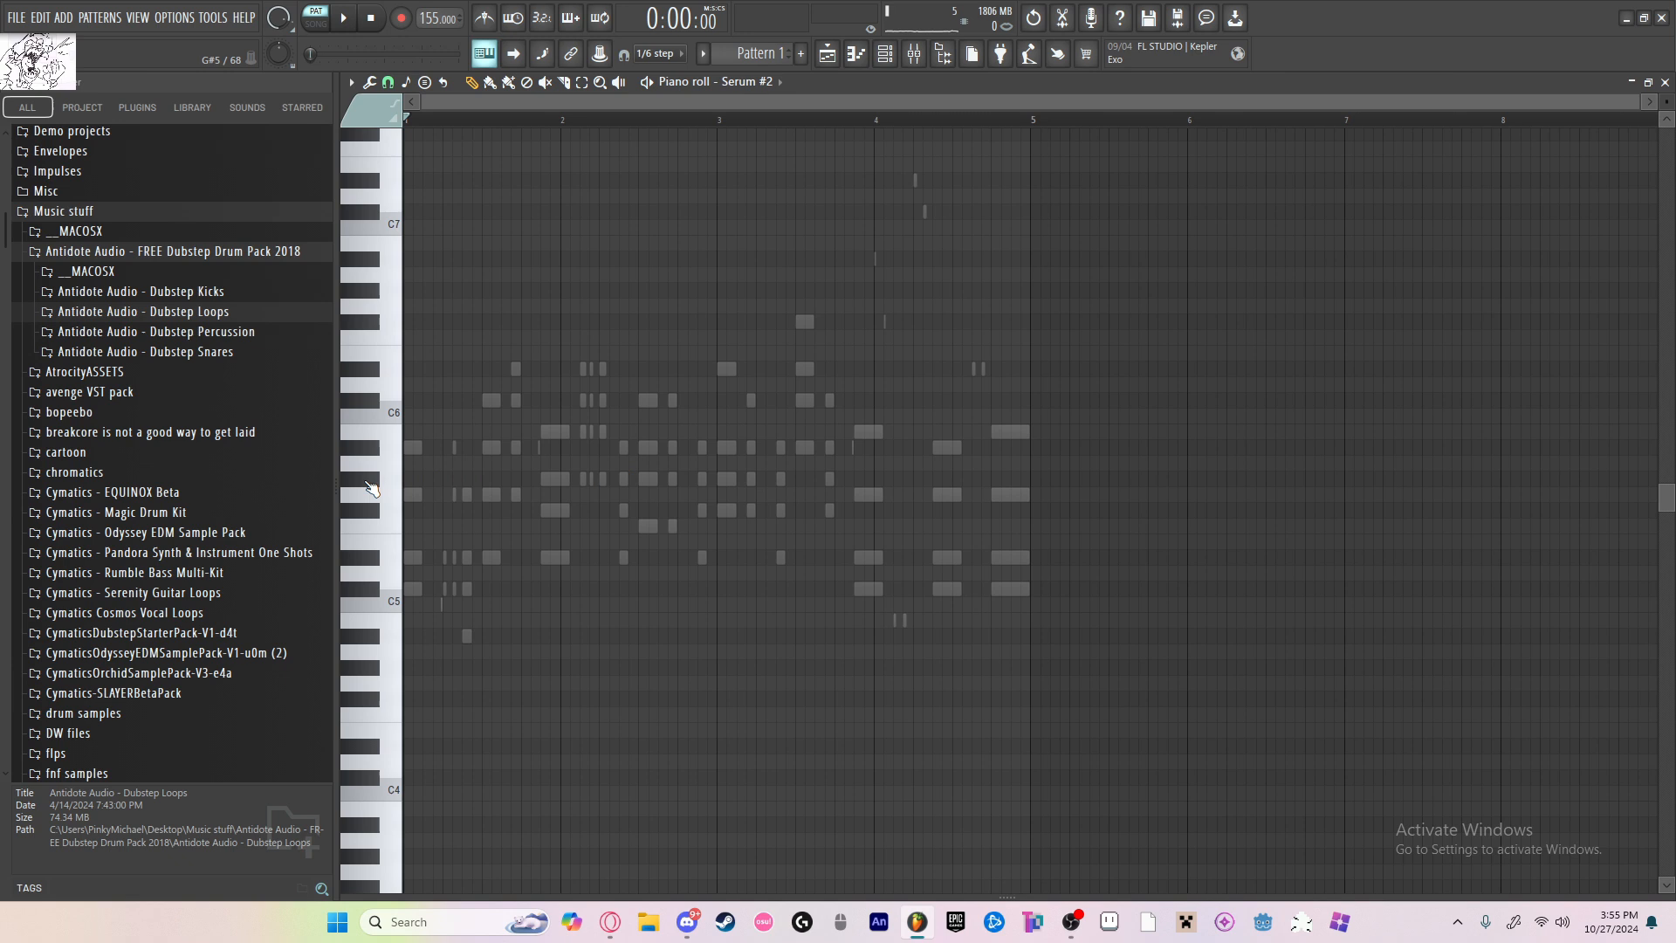
# Step: Enter an opening chord of A#5, G5, D#5 and C#5 for Serum #2, matching the length of the ghosted piano chord
pyautogui.scroll(5, 368, 482)
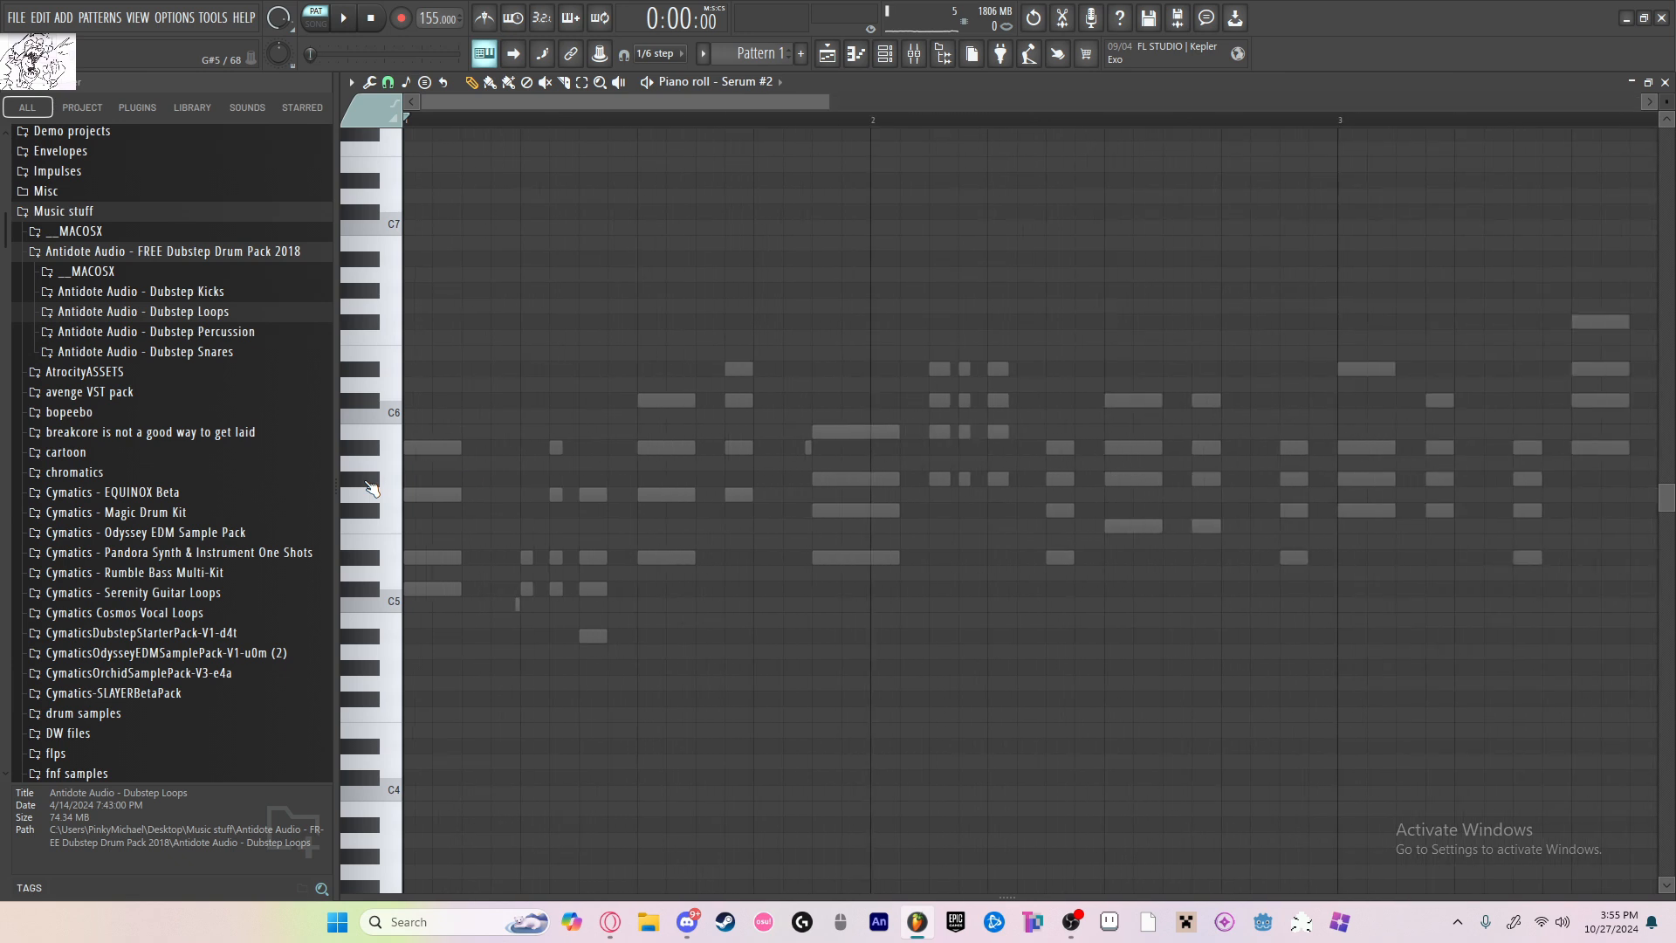
pyautogui.click(414, 448)
pyautogui.scroll(4, 458, 465)
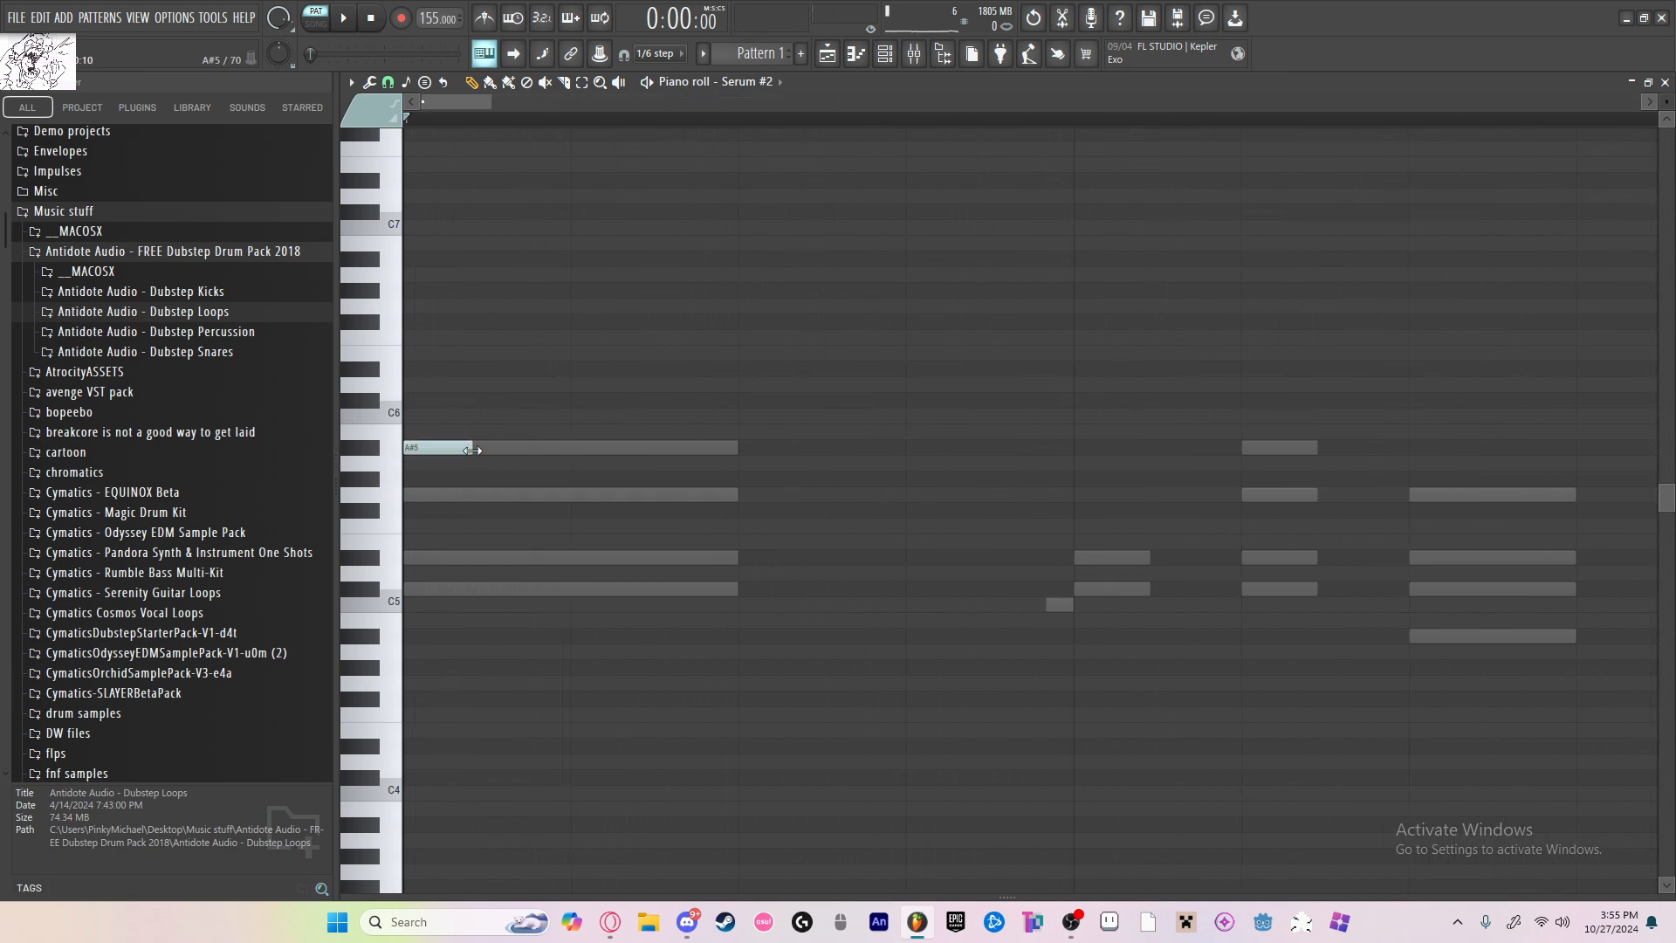
pyautogui.moveTo(473, 449); pyautogui.dragTo(738, 450)
pyautogui.scroll(-8, 524, 489)
pyautogui.click(428, 494)
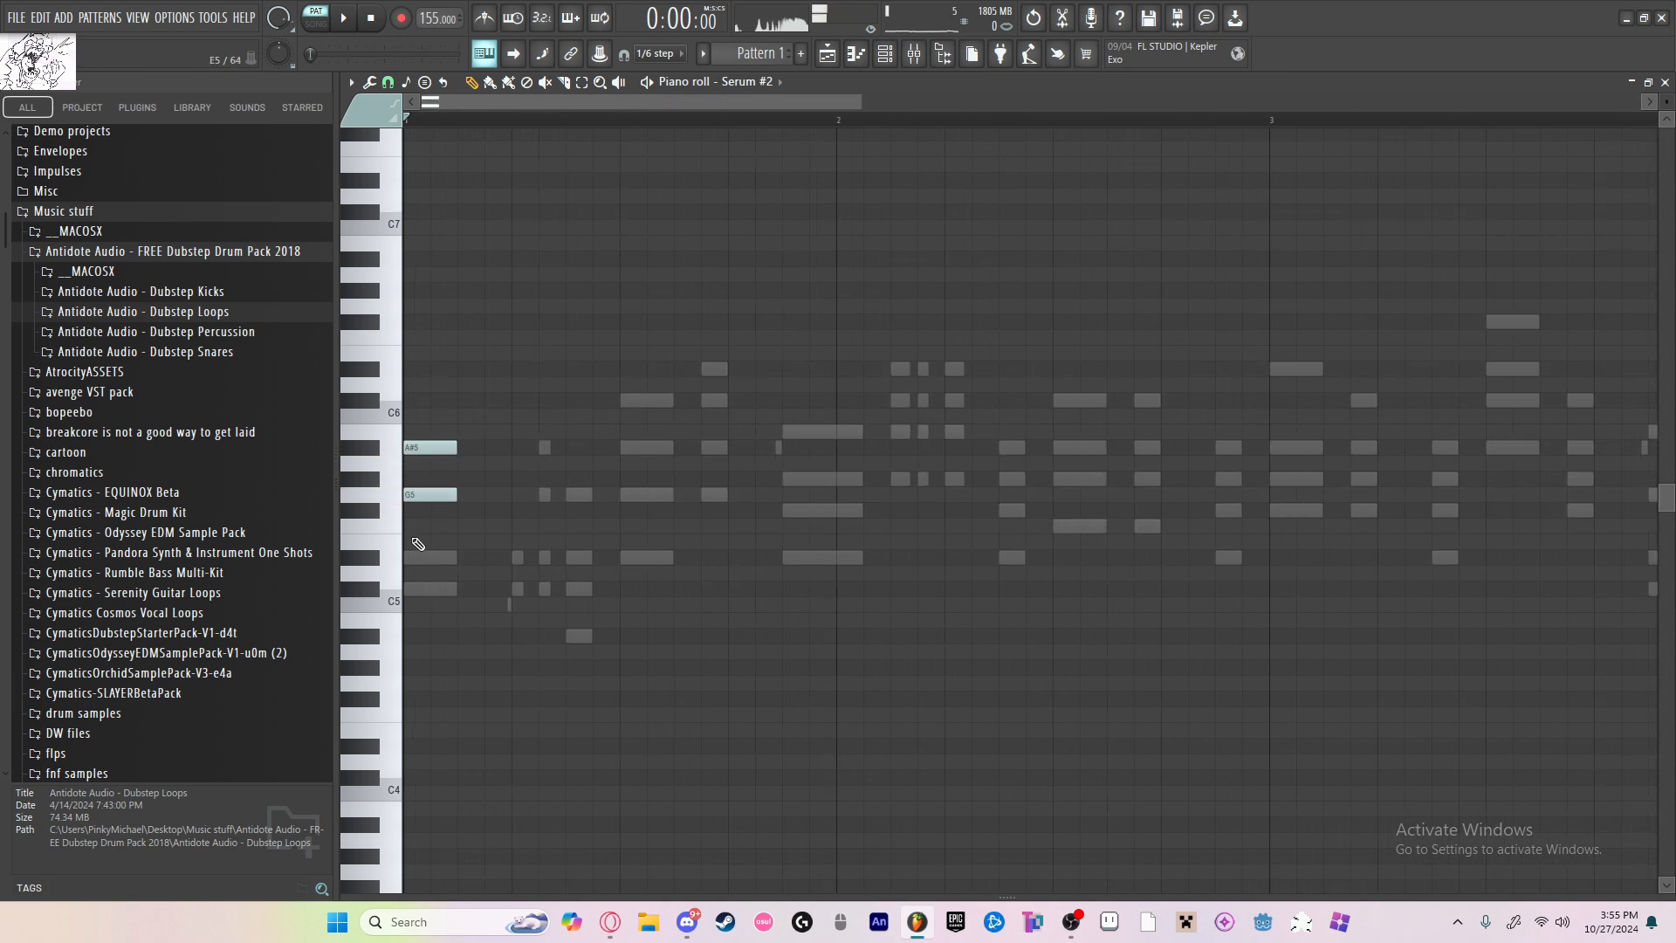
pyautogui.click(424, 557)
pyautogui.click(424, 588)
pyautogui.scroll(2, 646, 517)
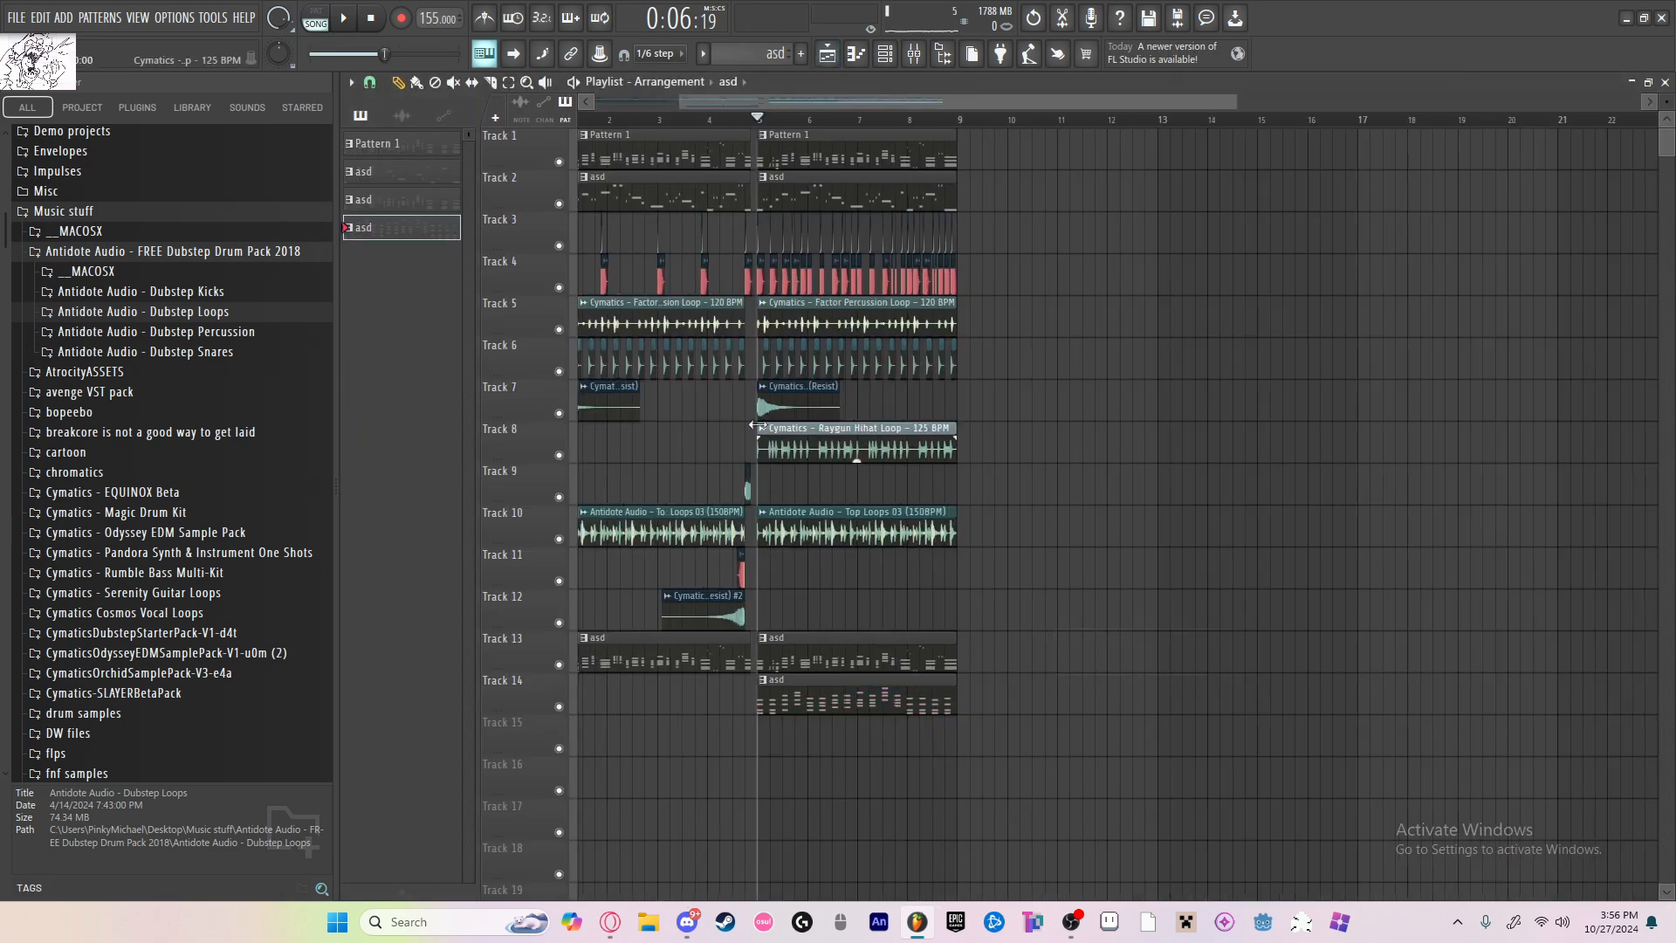
pyautogui.scroll(-3, 757, 425)
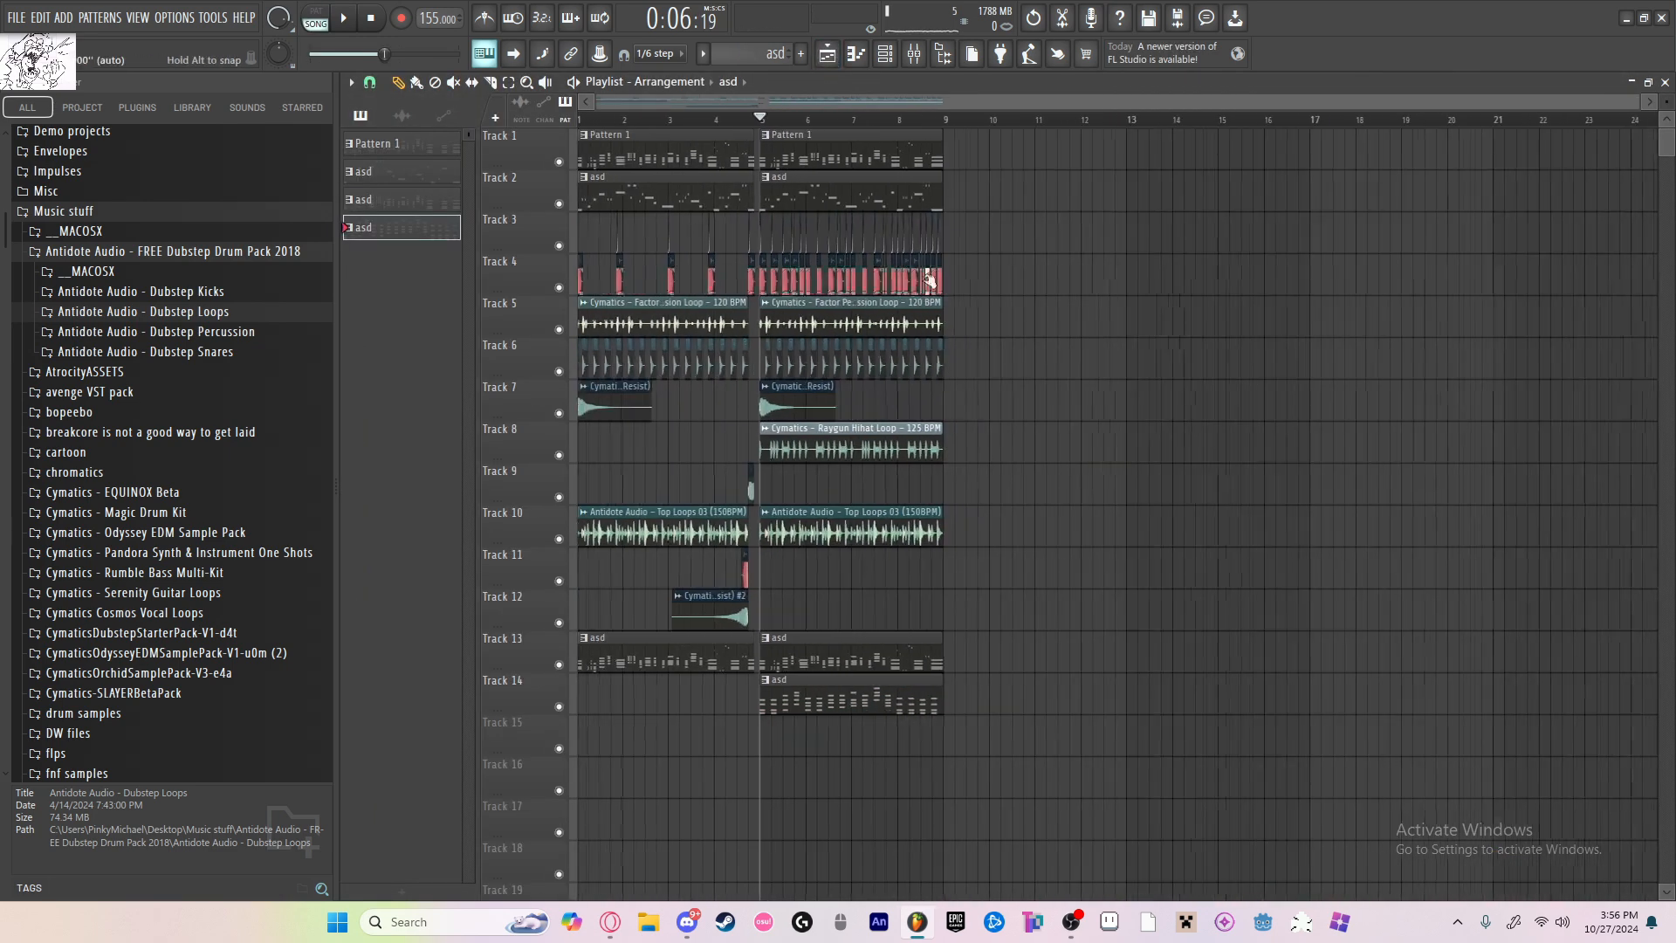
# Step: Move Fruity Chorus to the first effect slot of mixer insert 17 and play the song to hear the new effect order
pyautogui.moveTo(590, 123); pyautogui.dragTo(419, 153)
pyautogui.scroll(3, 477, 218)
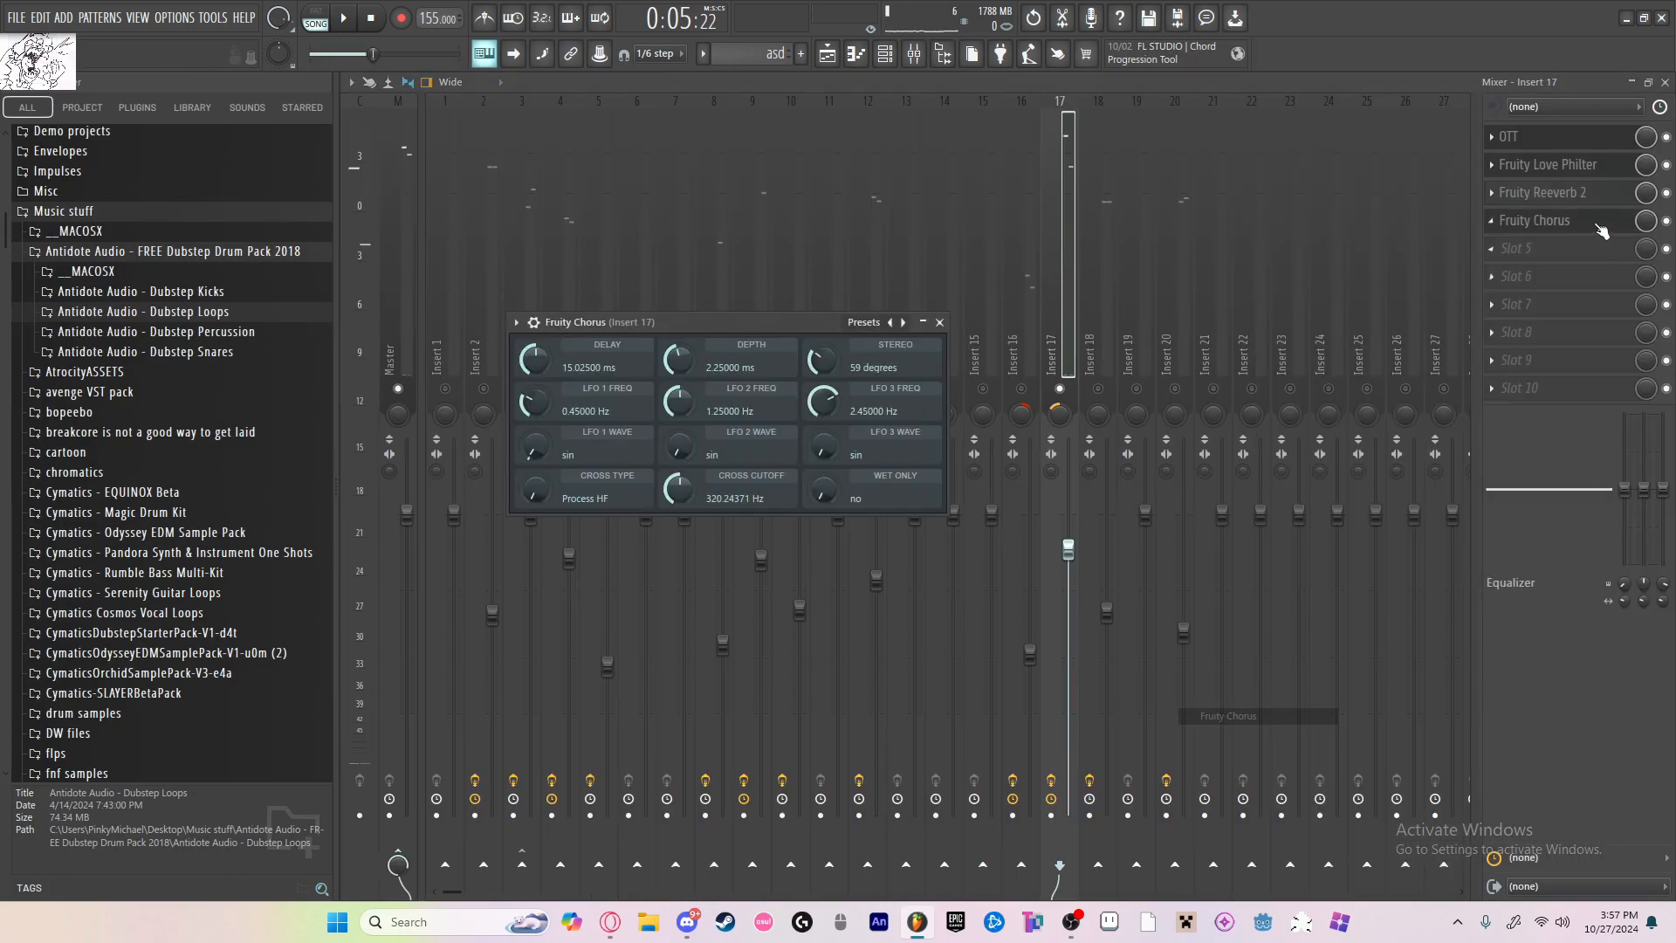
pyautogui.moveTo(1602, 231); pyautogui.dragTo(1646, 156)
pyautogui.press('space')
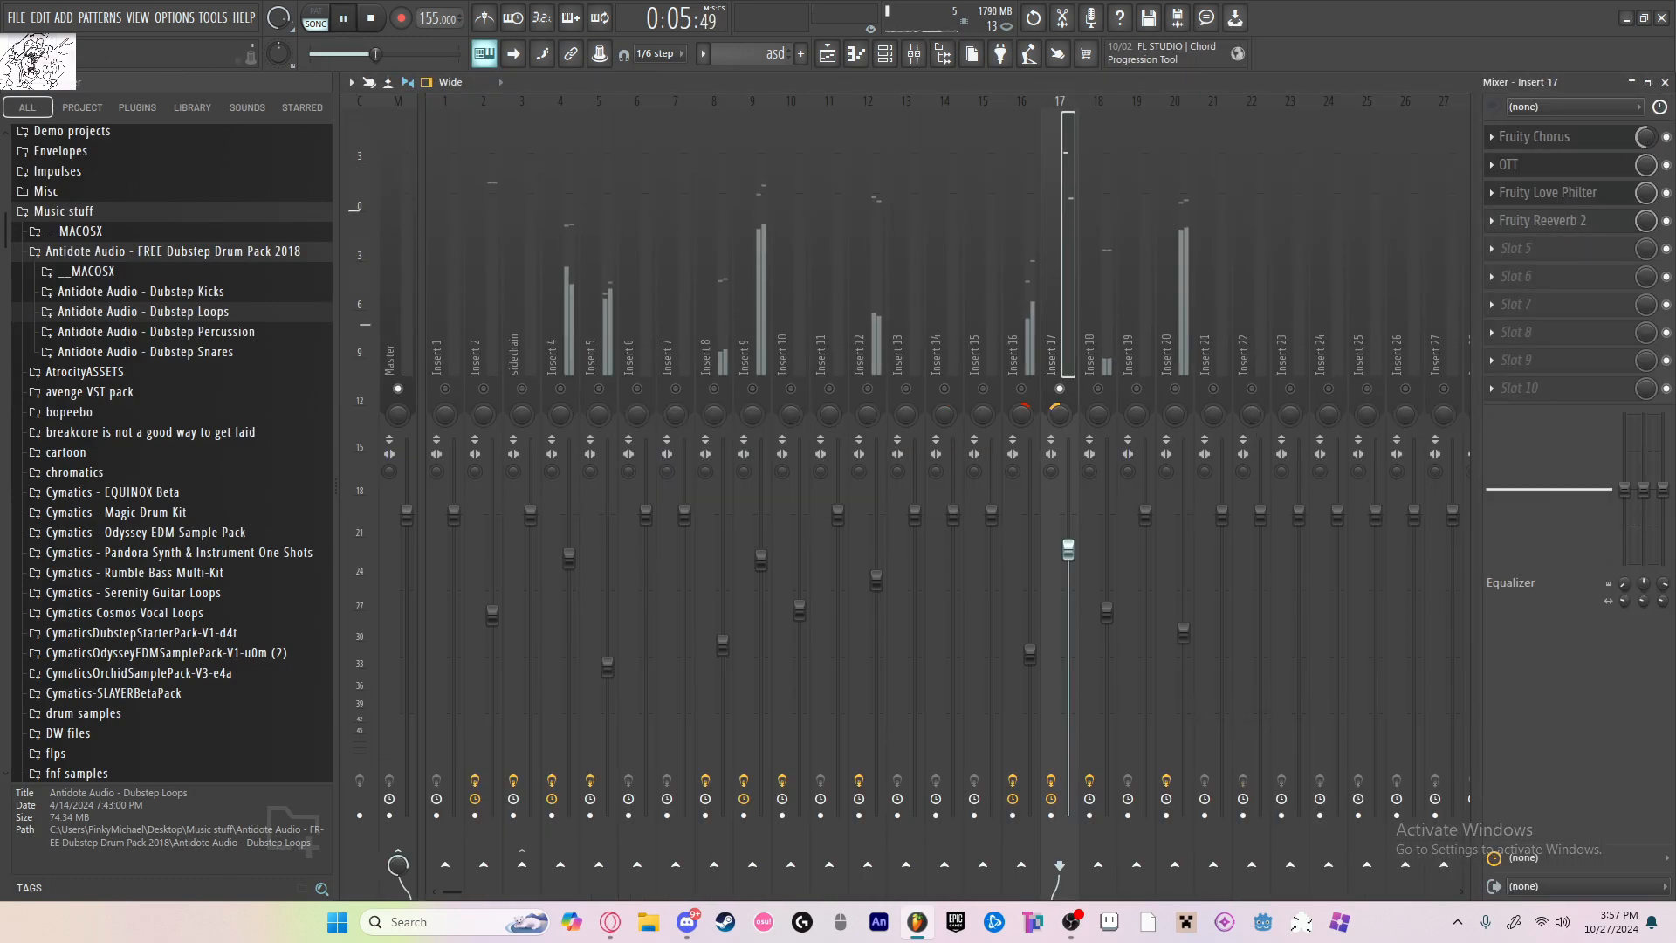
pyautogui.click(835, 56)
pyautogui.click(914, 55)
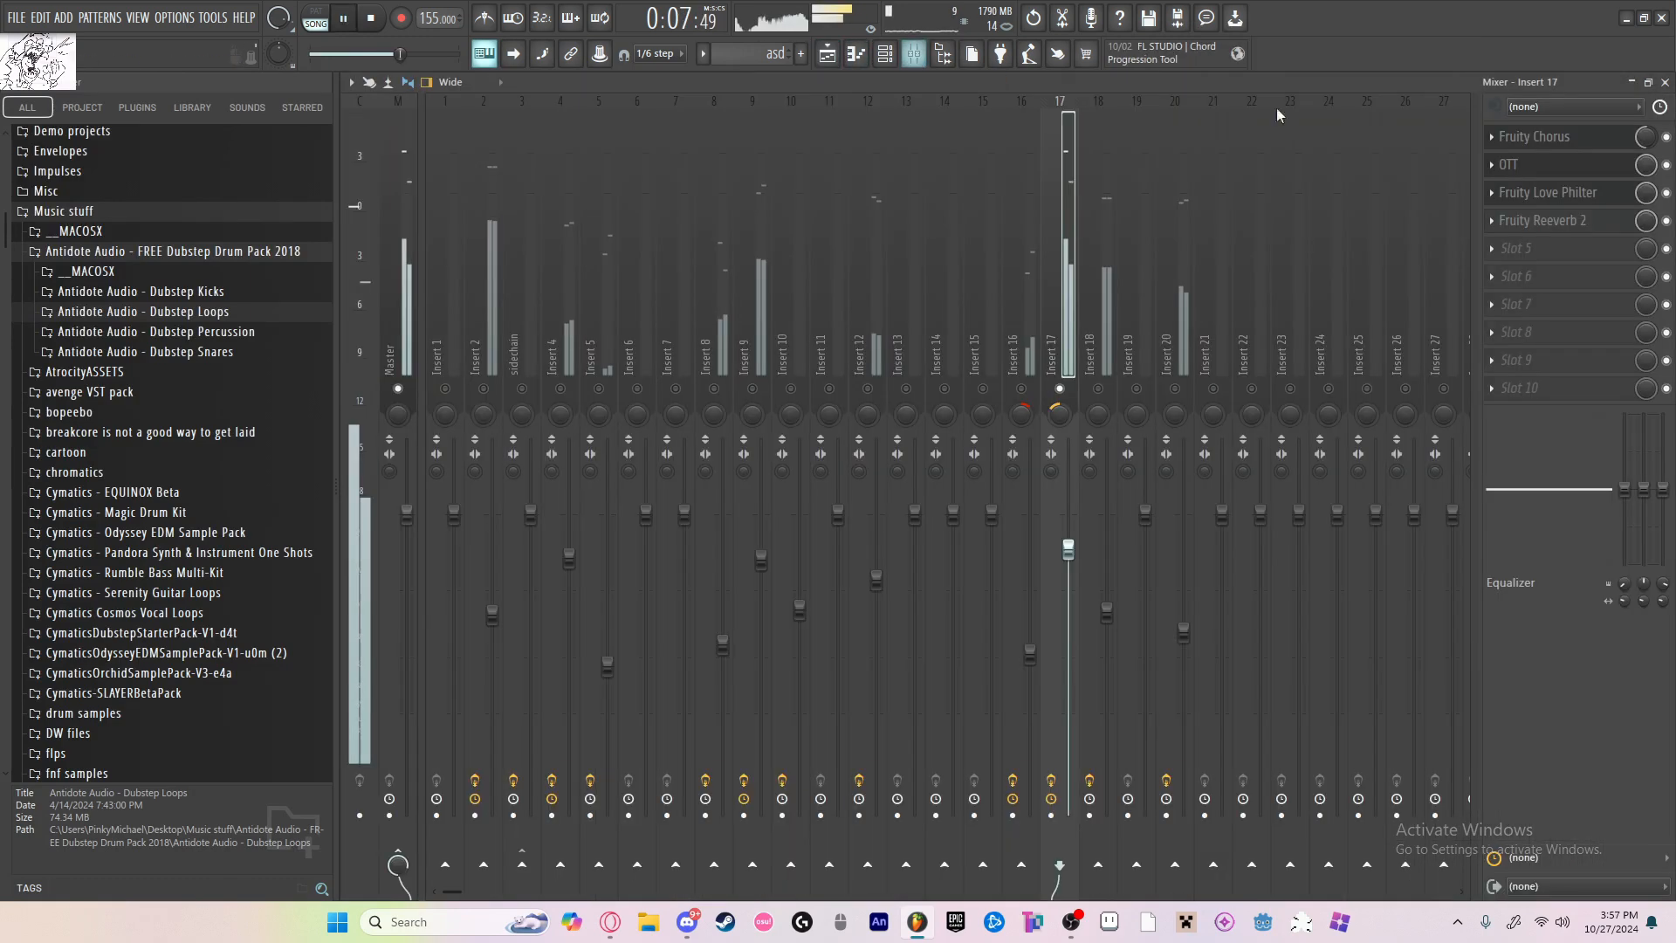
pyautogui.press('space')
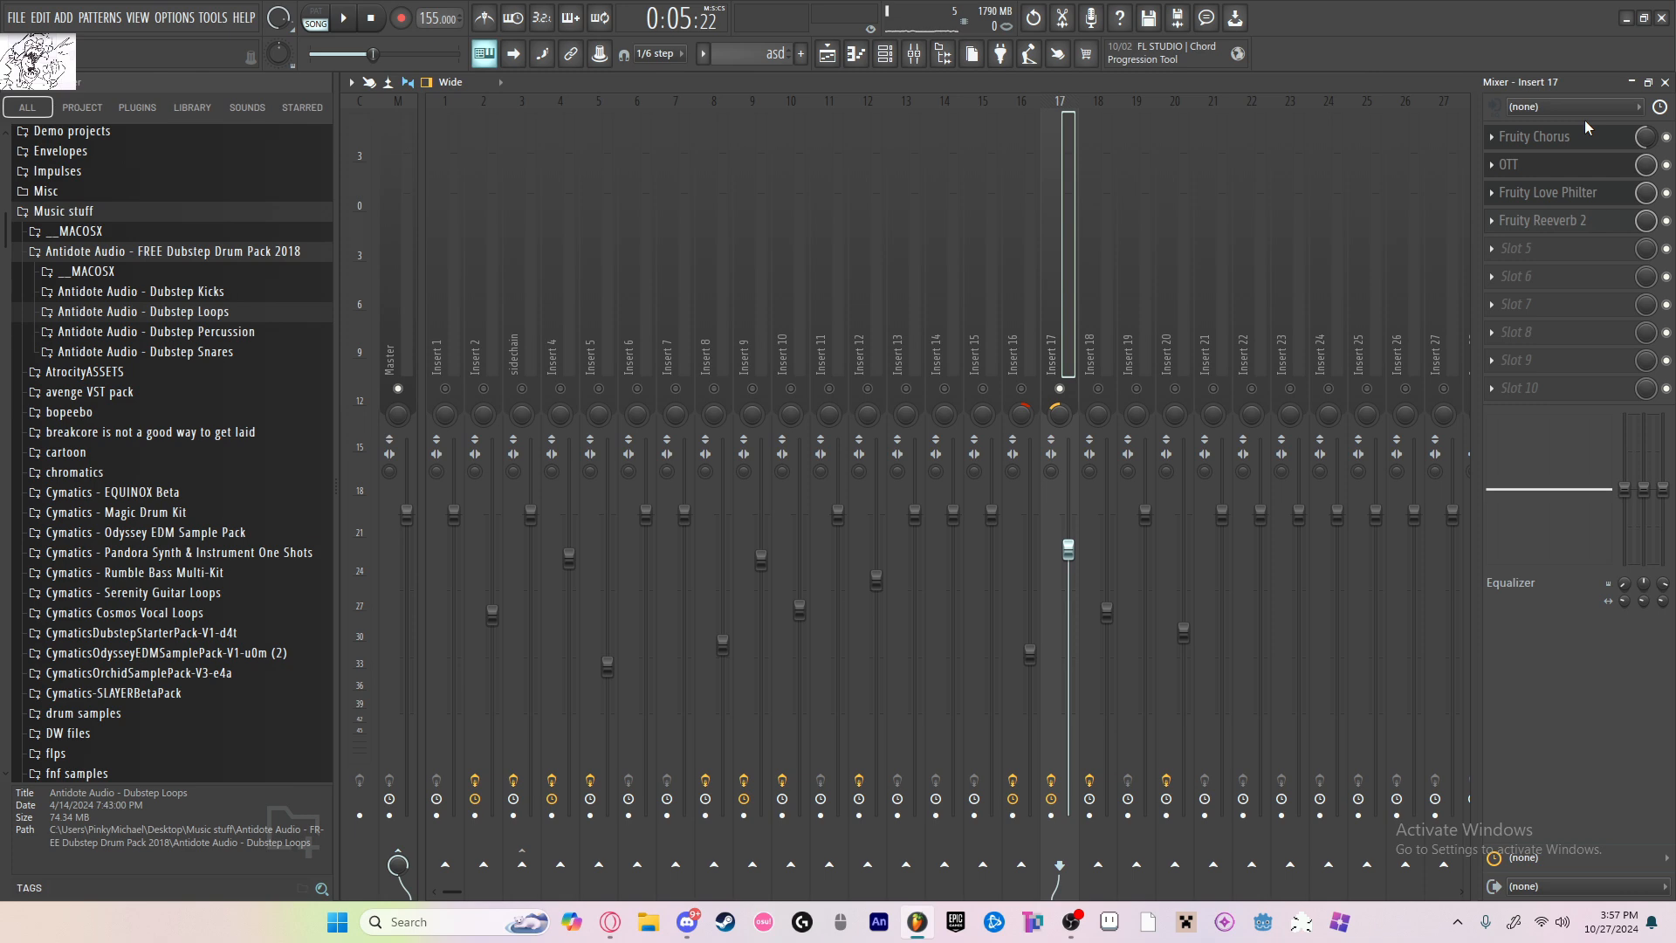
pyautogui.press('space')
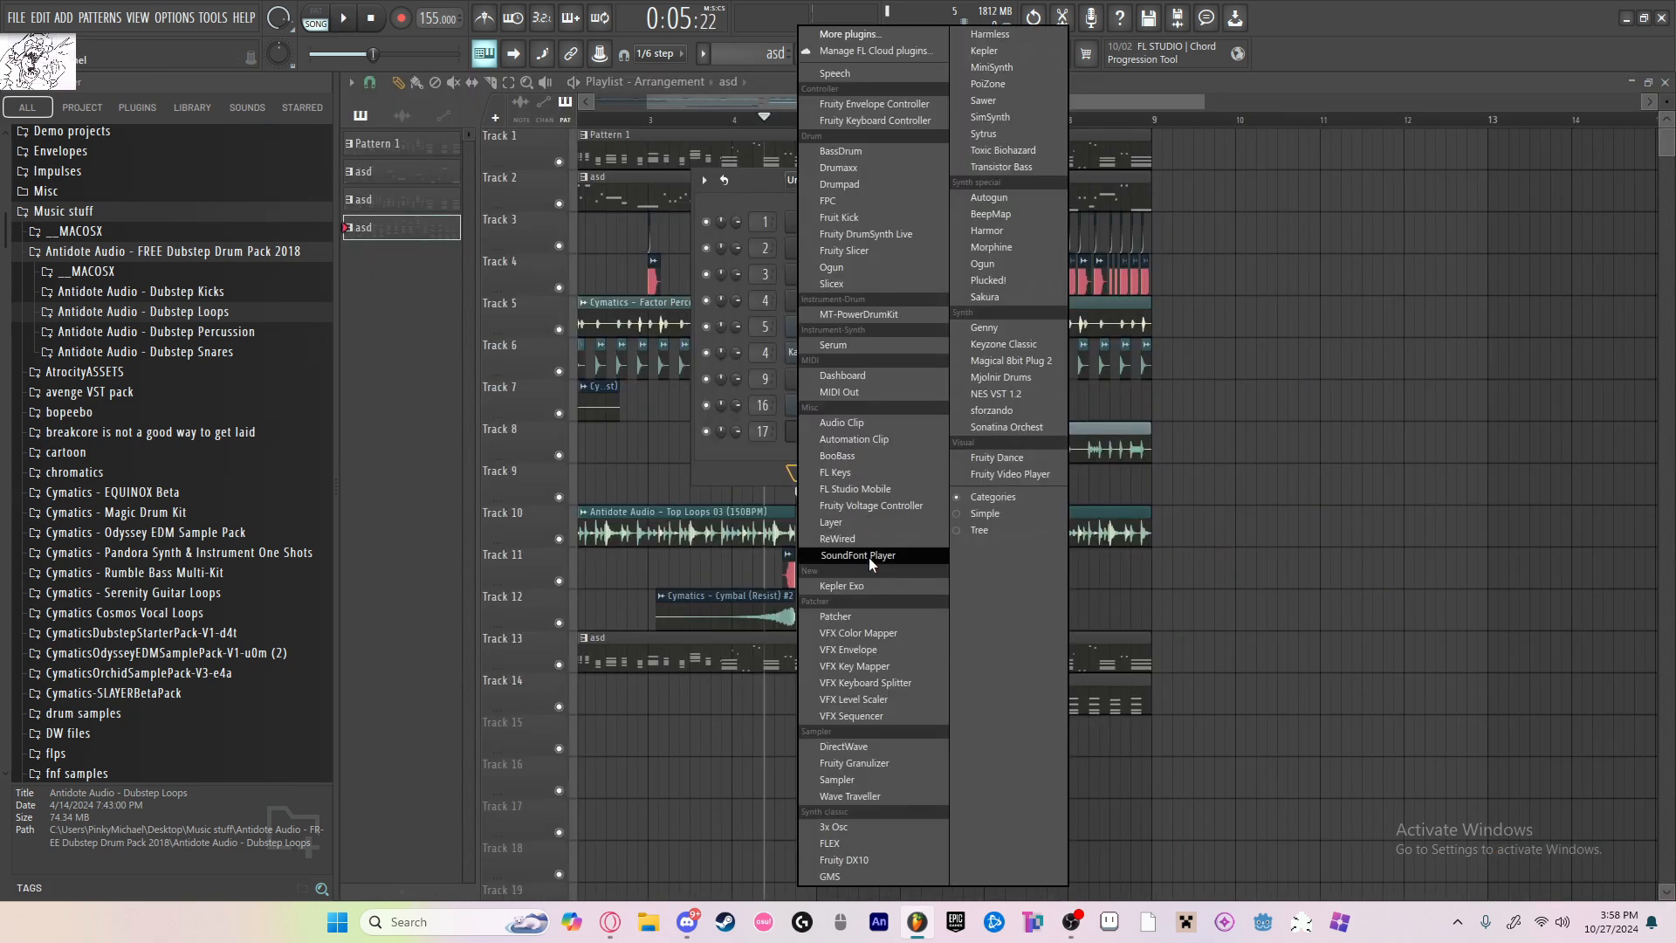
# Step: Add a SoundFont Player channel, load Touhou.sf2 into it and choose the Square Wave patch
pyautogui.click(868, 557)
pyautogui.click(444, 187)
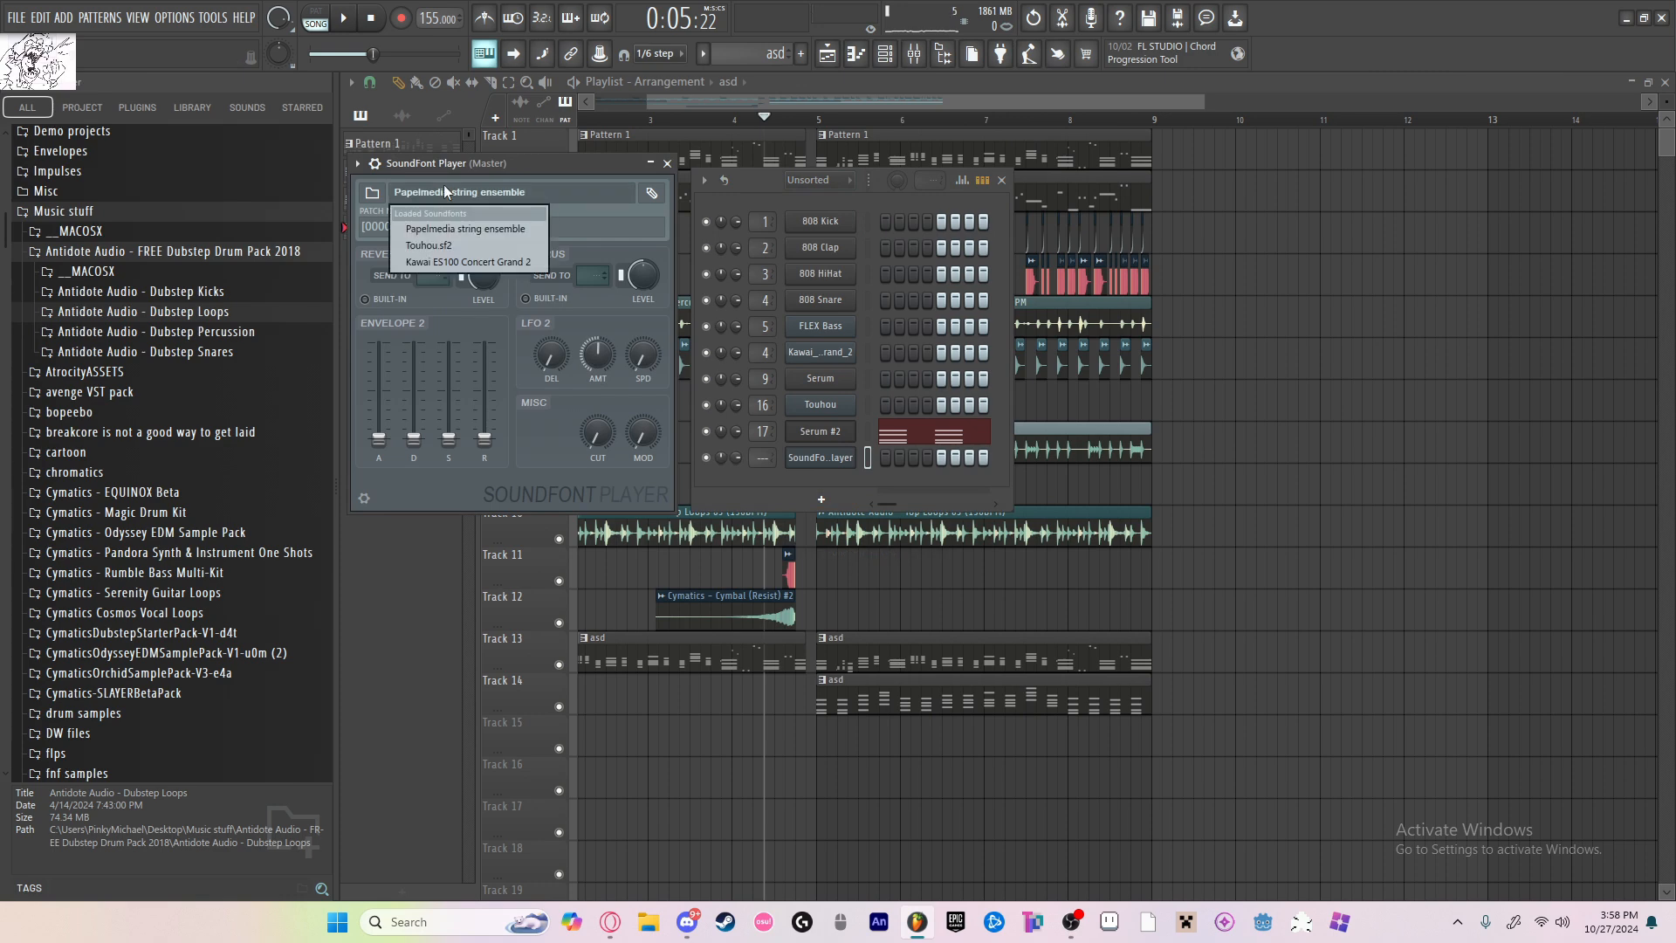
pyautogui.click(463, 244)
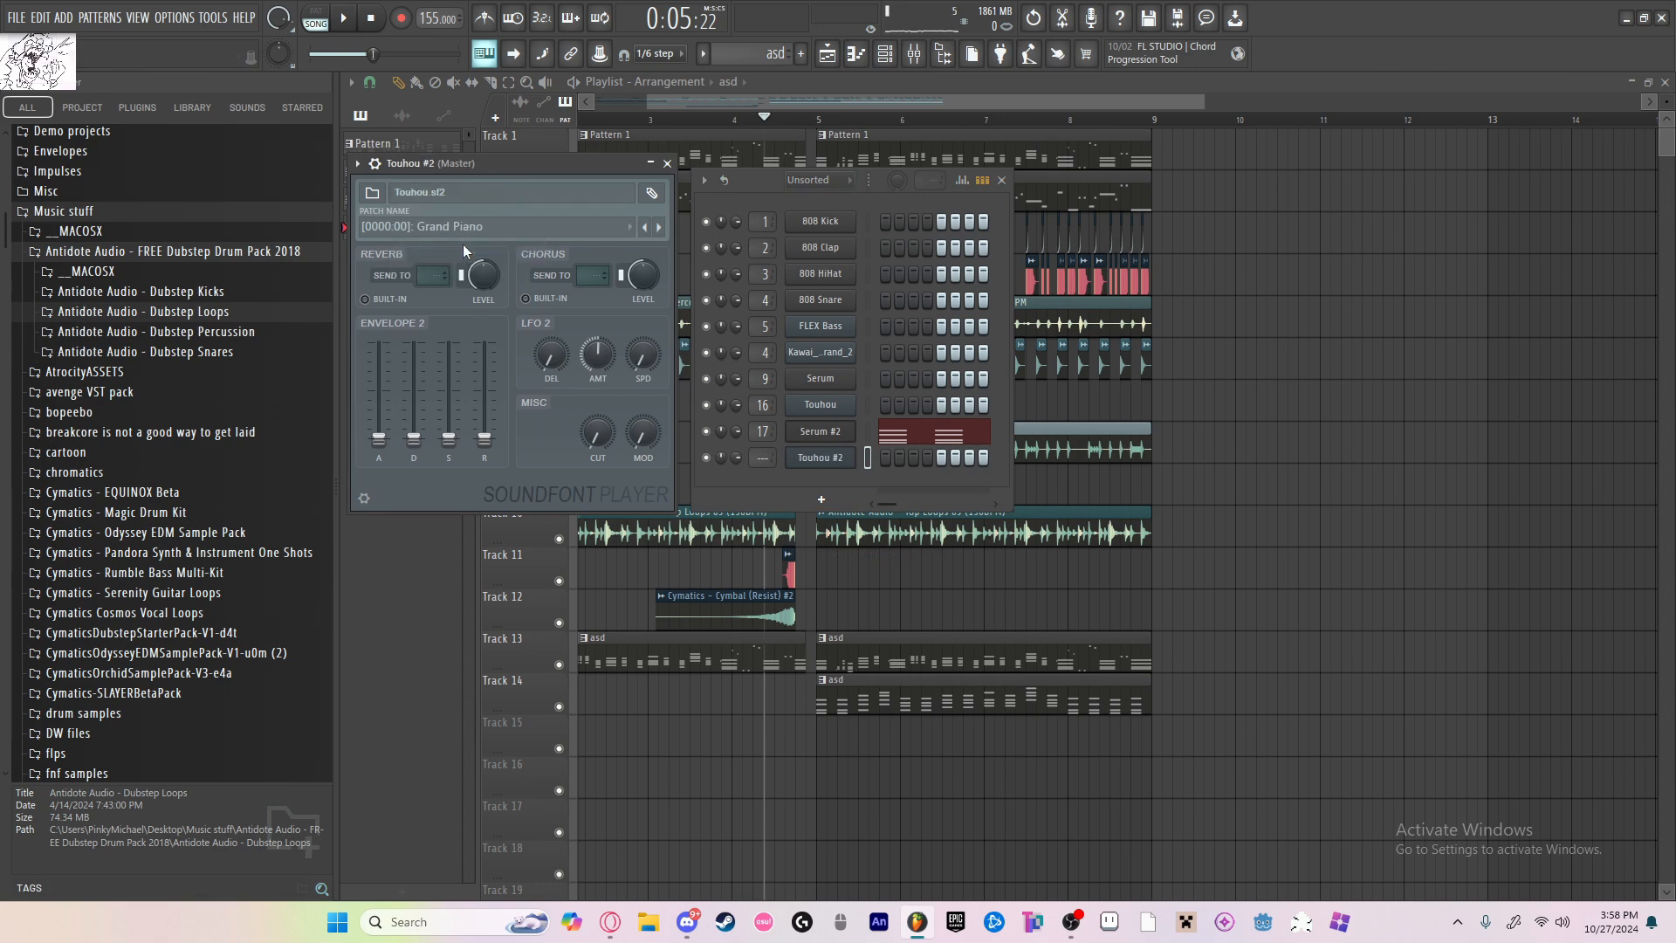
pyautogui.click(474, 226)
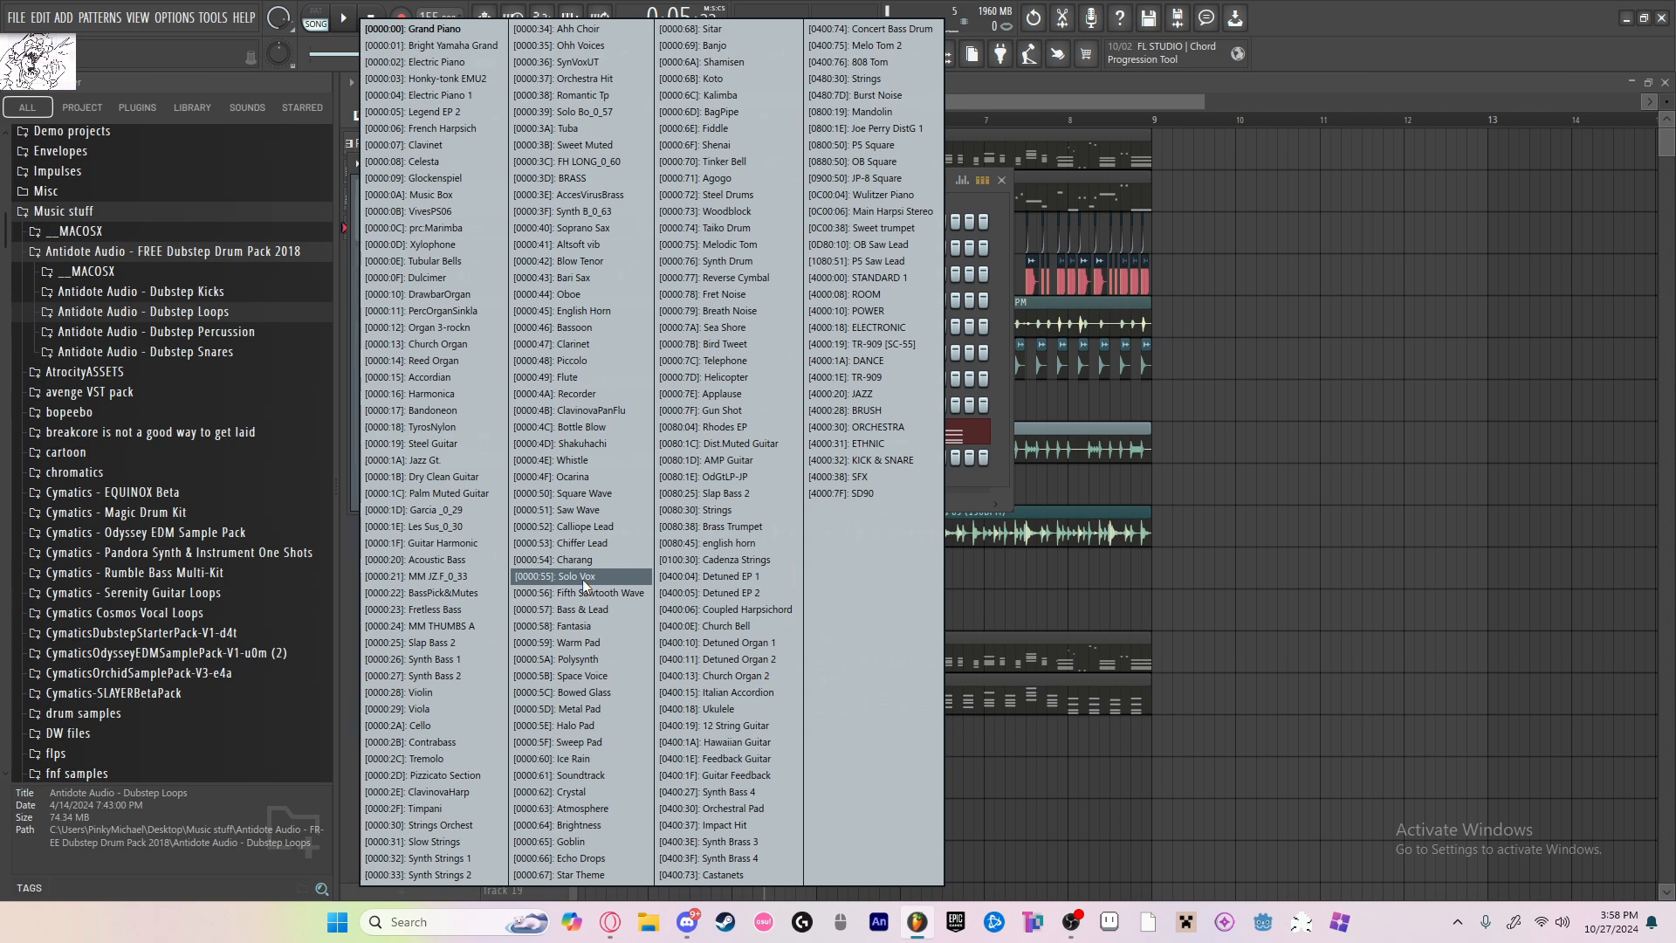
pyautogui.click(610, 495)
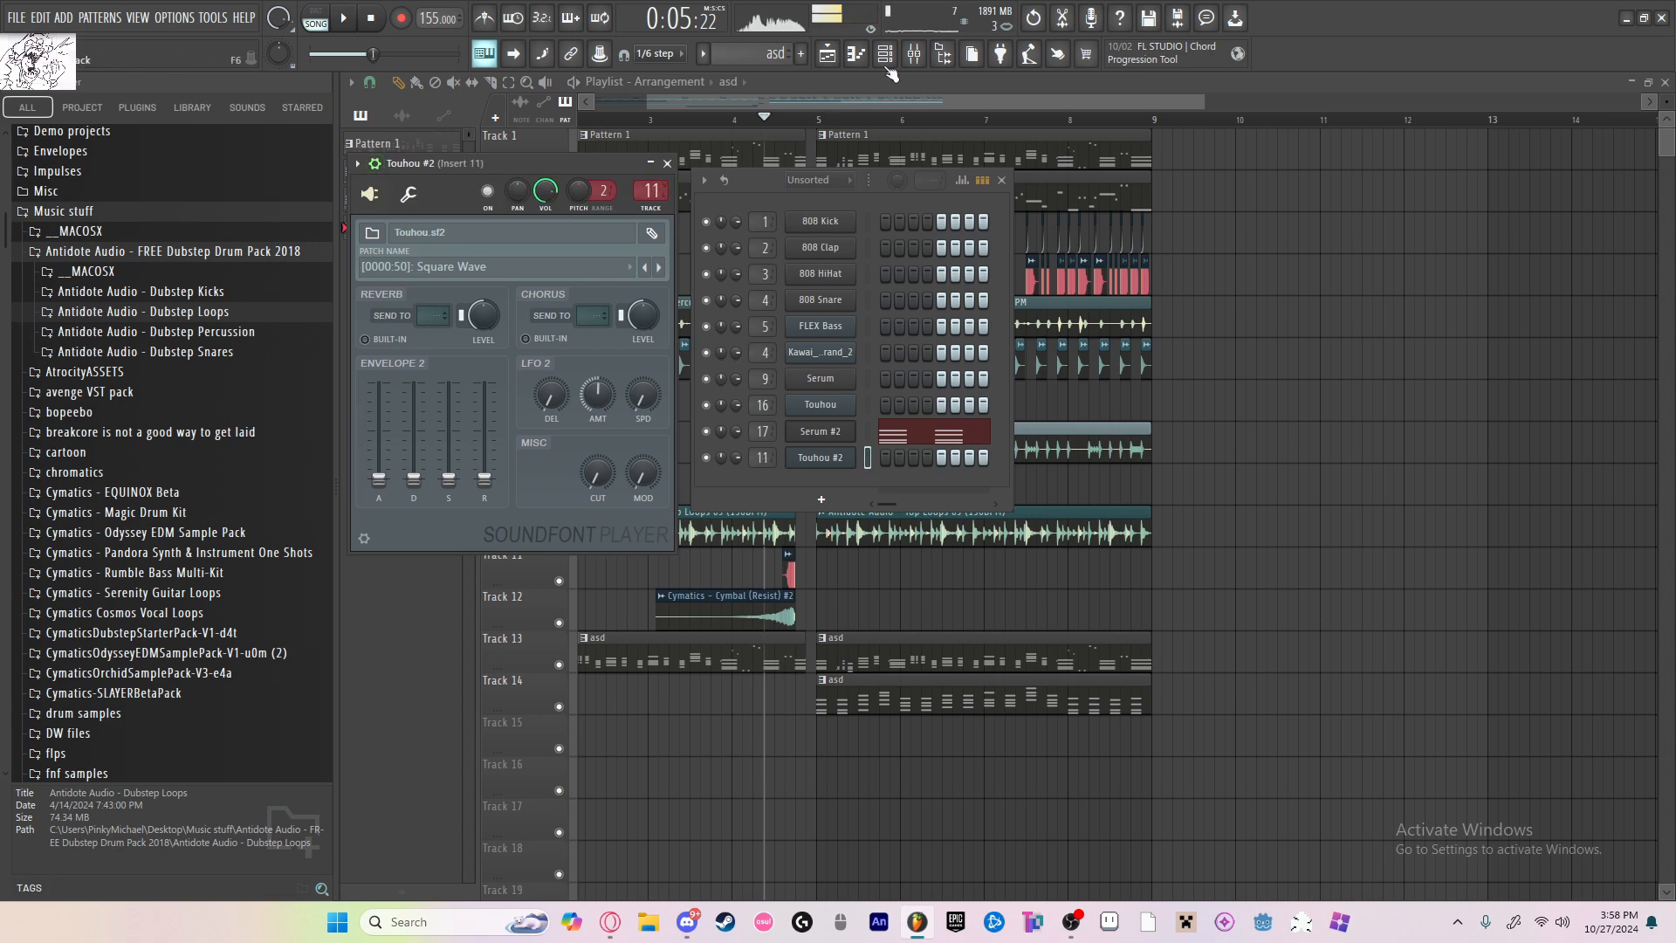
# Step: Add OTT and Fruity Love Philter to the first two effect slots of mixer insert 11 and check the Touhou #2 channel
pyautogui.click(913, 58)
pyautogui.click(1552, 140)
pyautogui.click(1242, 879)
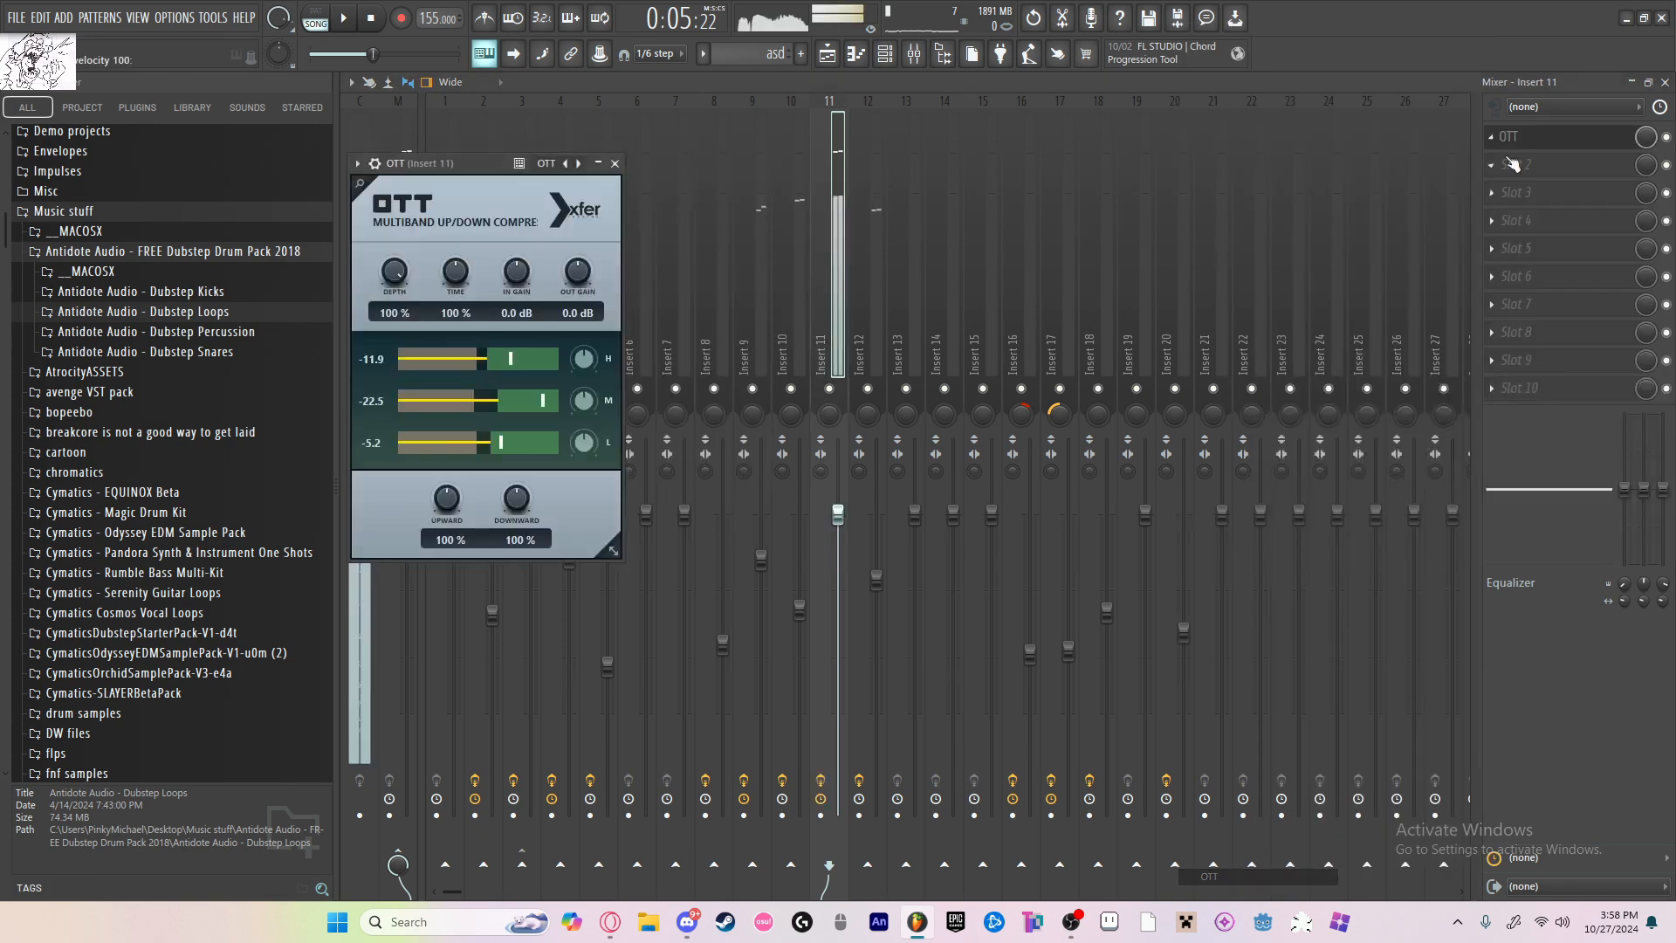
pyautogui.click(1513, 164)
pyautogui.click(1239, 621)
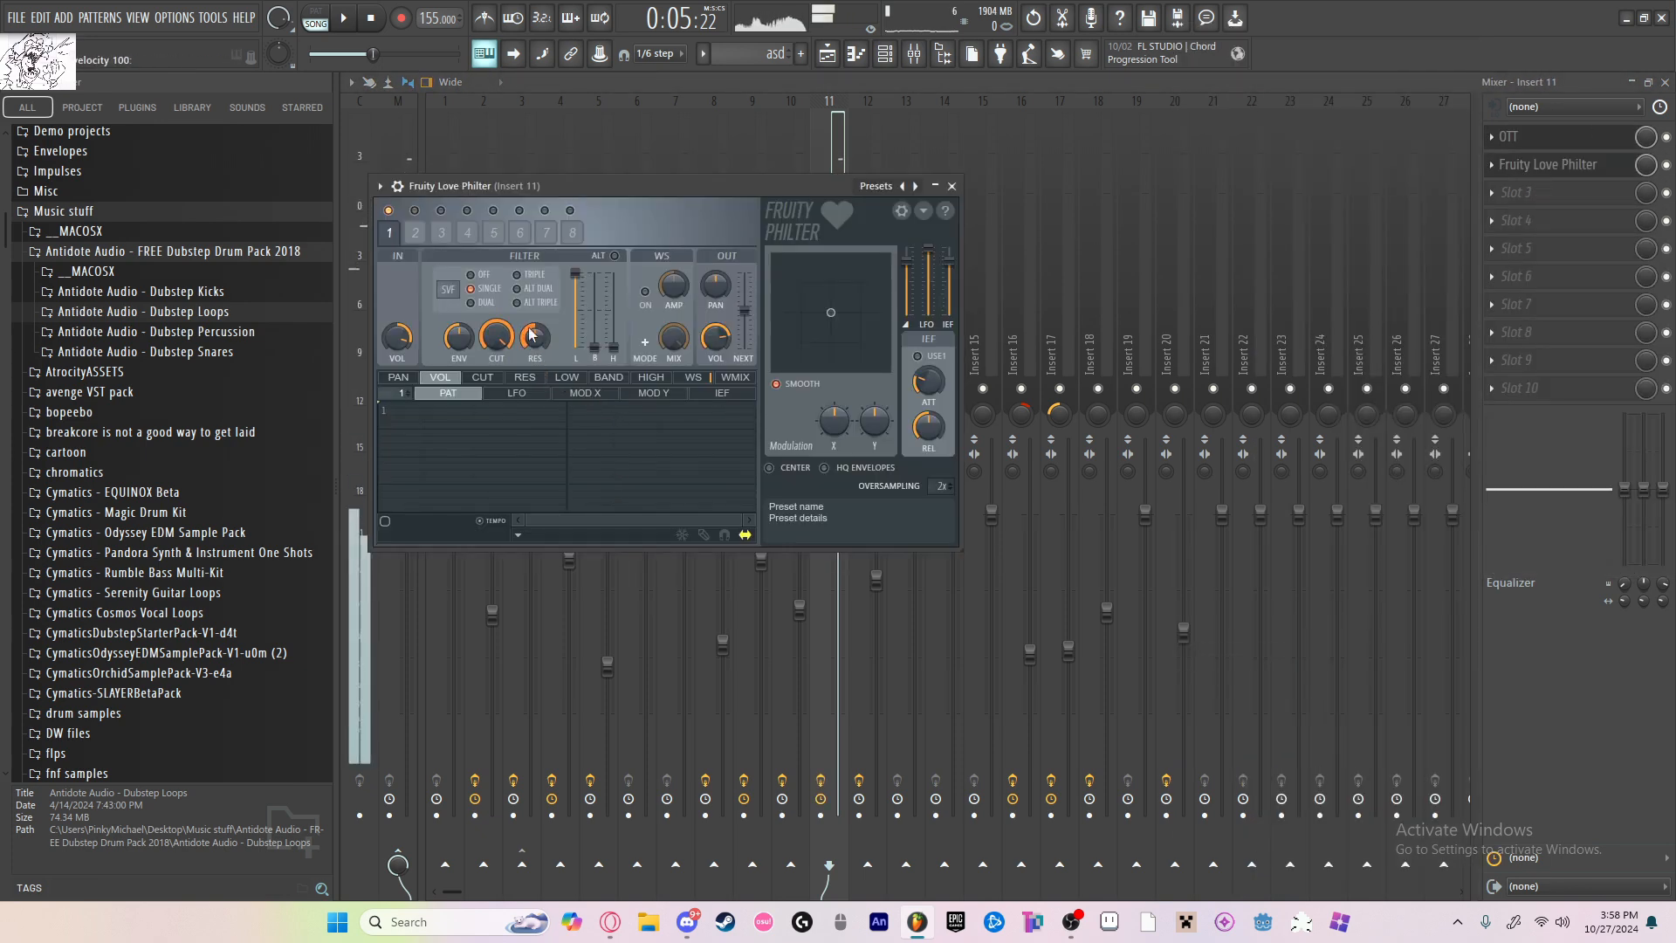
pyautogui.click(951, 186)
pyautogui.click(885, 54)
pyautogui.click(821, 457)
pyautogui.click(666, 163)
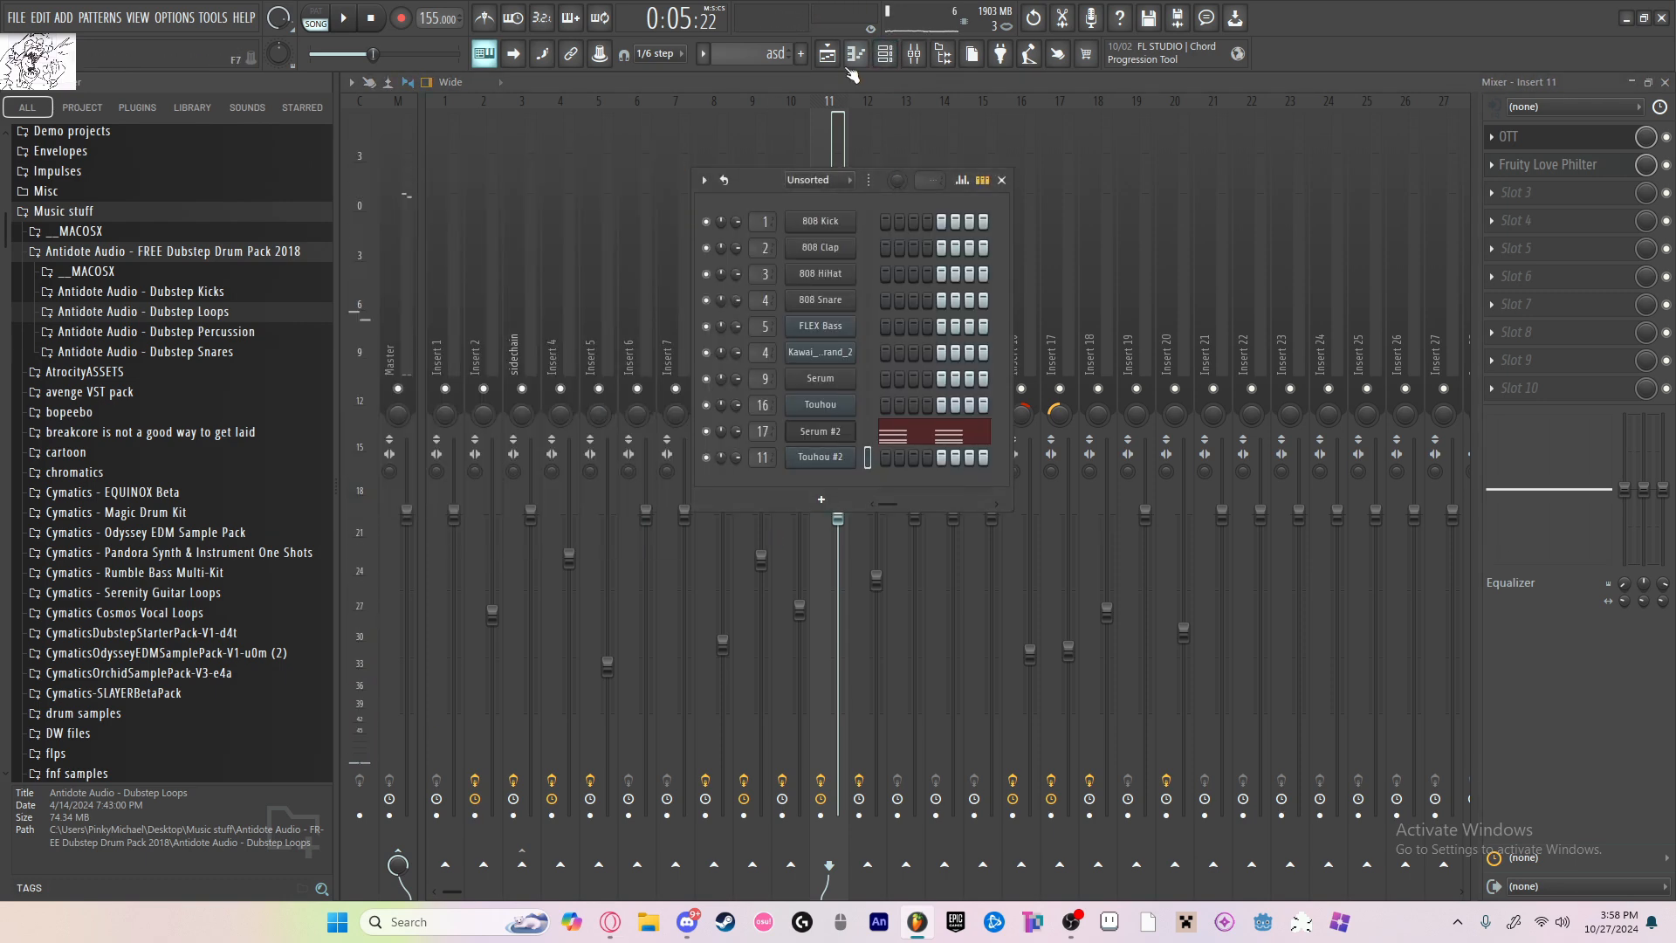
# Step: Open Pattern 1's piano roll, switch to pattern playback and change the edited channel to Touhou #2
pyautogui.click(828, 54)
pyautogui.scroll(-2, 780, 148)
pyautogui.doubleClick(782, 152)
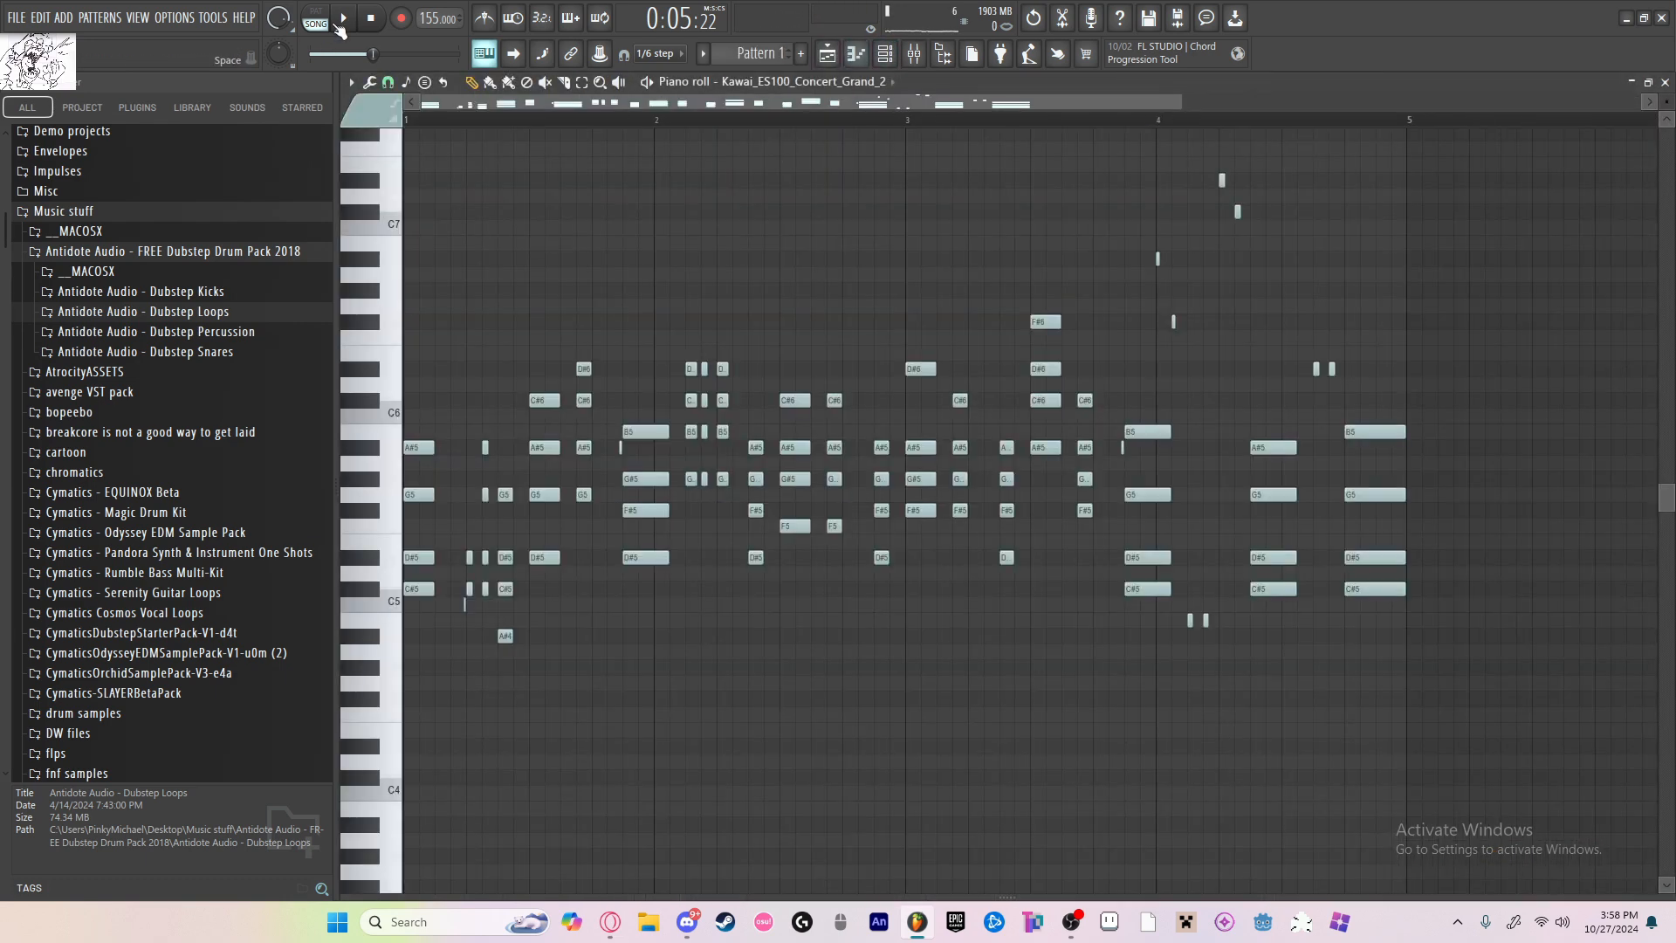
pyautogui.click(318, 22)
pyautogui.press('space')
pyautogui.click(799, 82)
pyautogui.click(799, 505)
pyautogui.press('space')
# Step: Draw a sustained C#5, D#5, G5 and A#5 chord from bar 1 to the start of the ghosted B5 chord
pyautogui.click(408, 588)
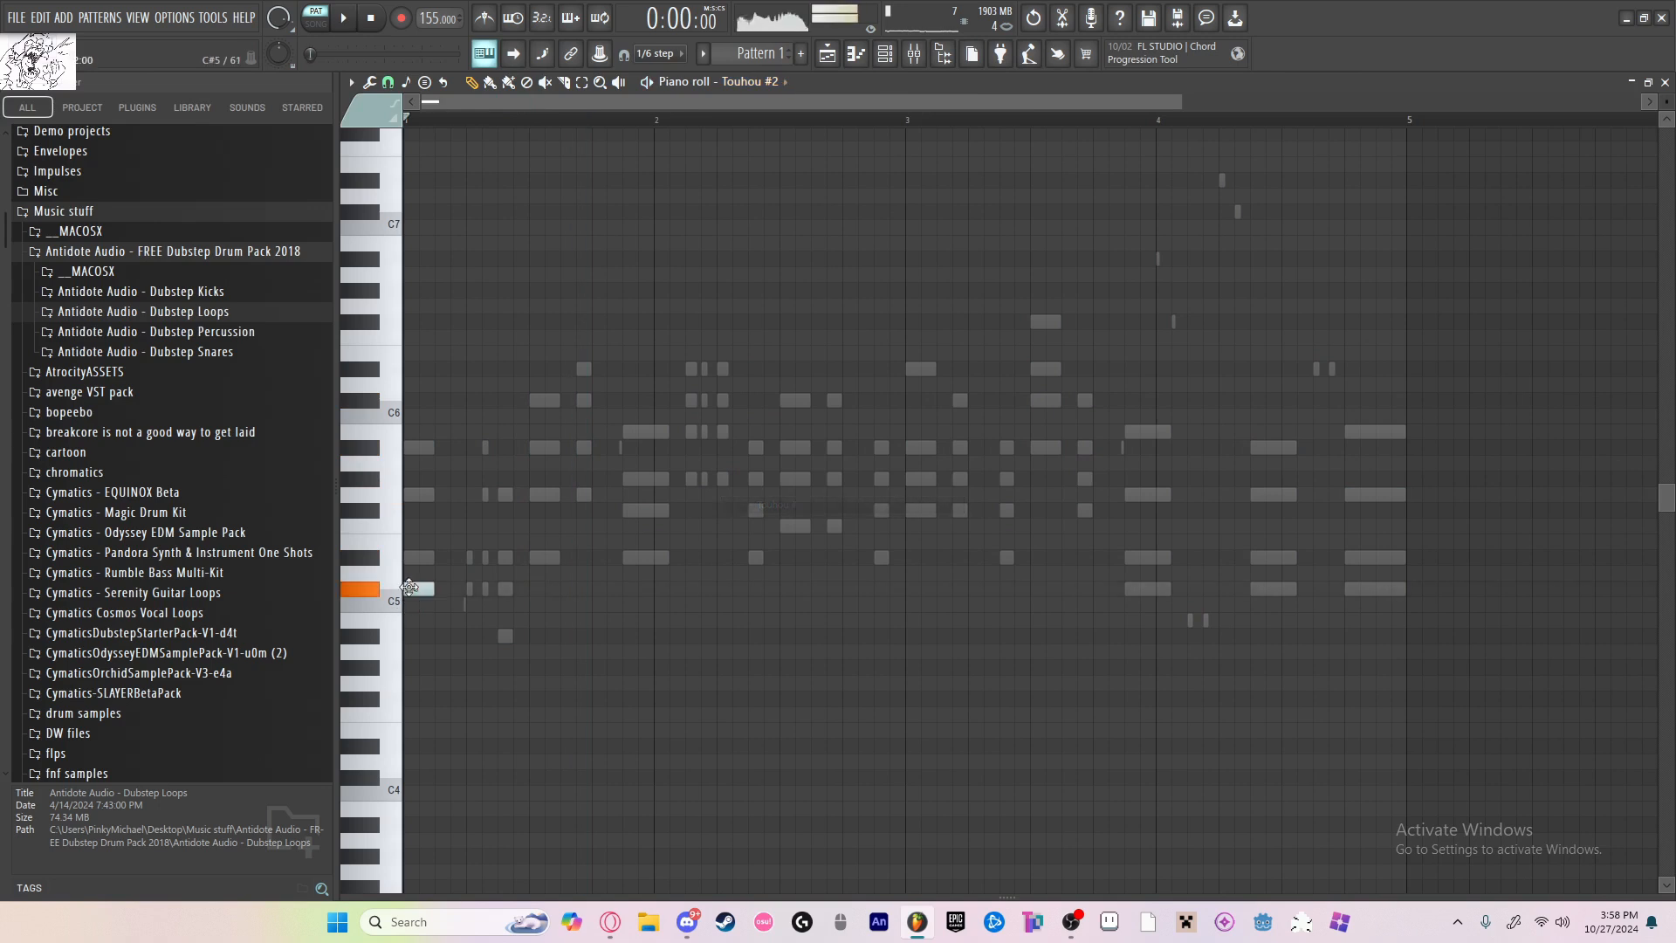
pyautogui.moveTo(434, 589); pyautogui.dragTo(623, 588)
pyautogui.click(410, 557)
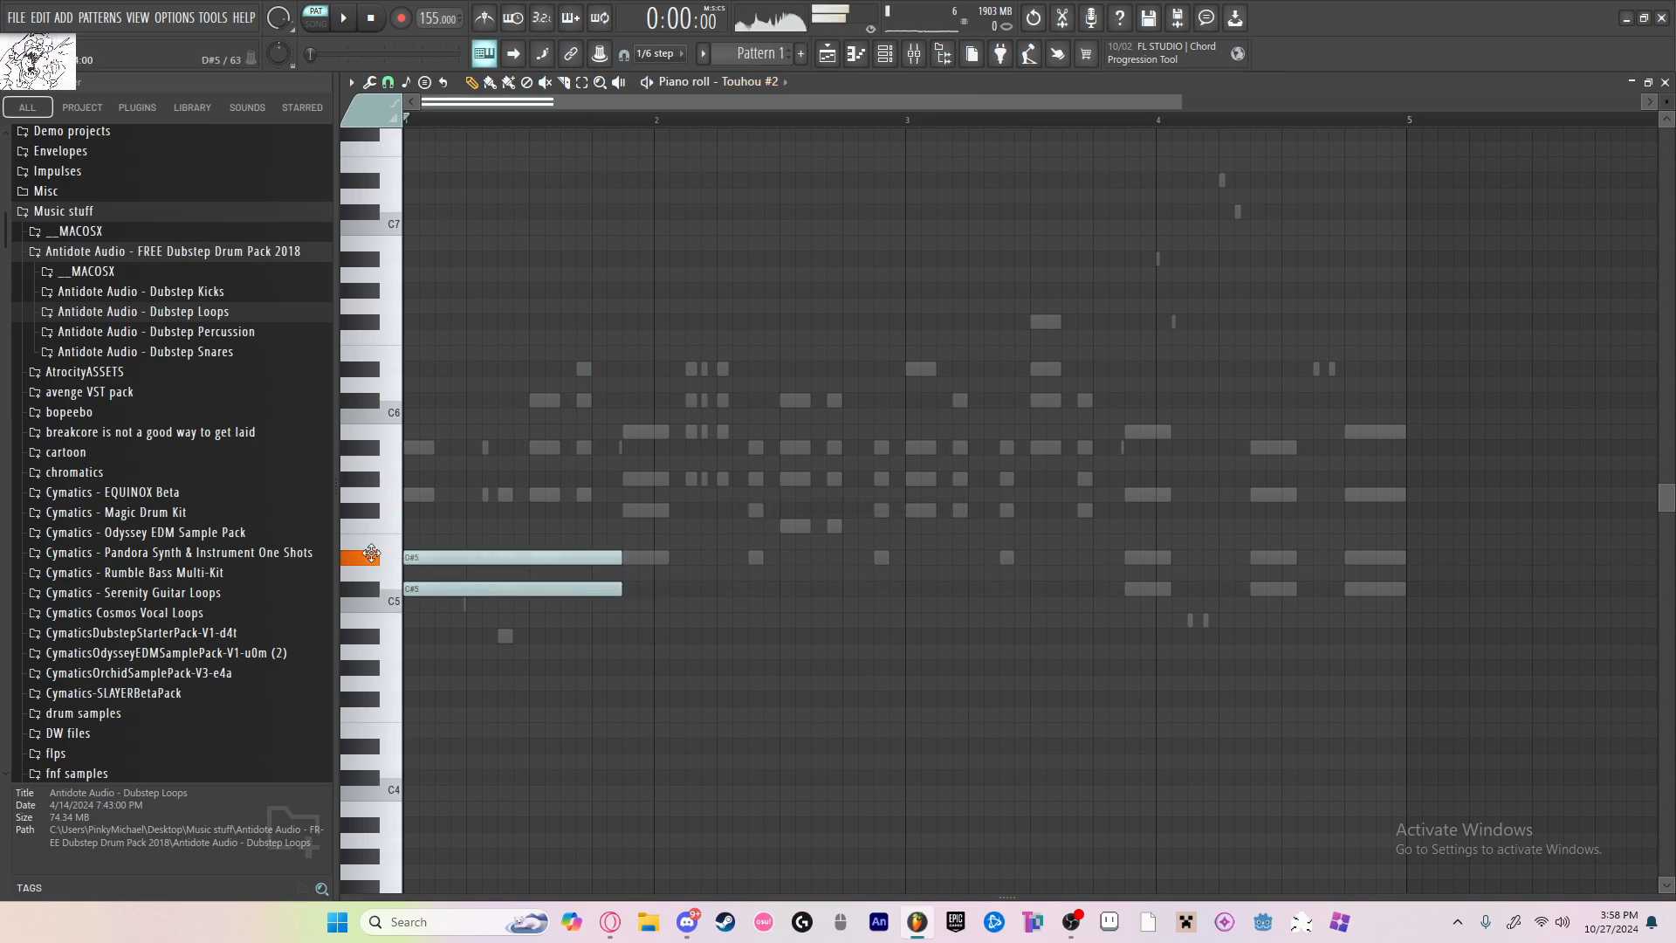
pyautogui.click(410, 494)
pyautogui.moveTo(411, 432); pyautogui.dragTo(410, 447)
pyautogui.press('space')
# Step: Add a second Touhou #2 chord of B5, G#5, F#5 and D#5 right after the first and extend it to bar 3
pyautogui.click(625, 435)
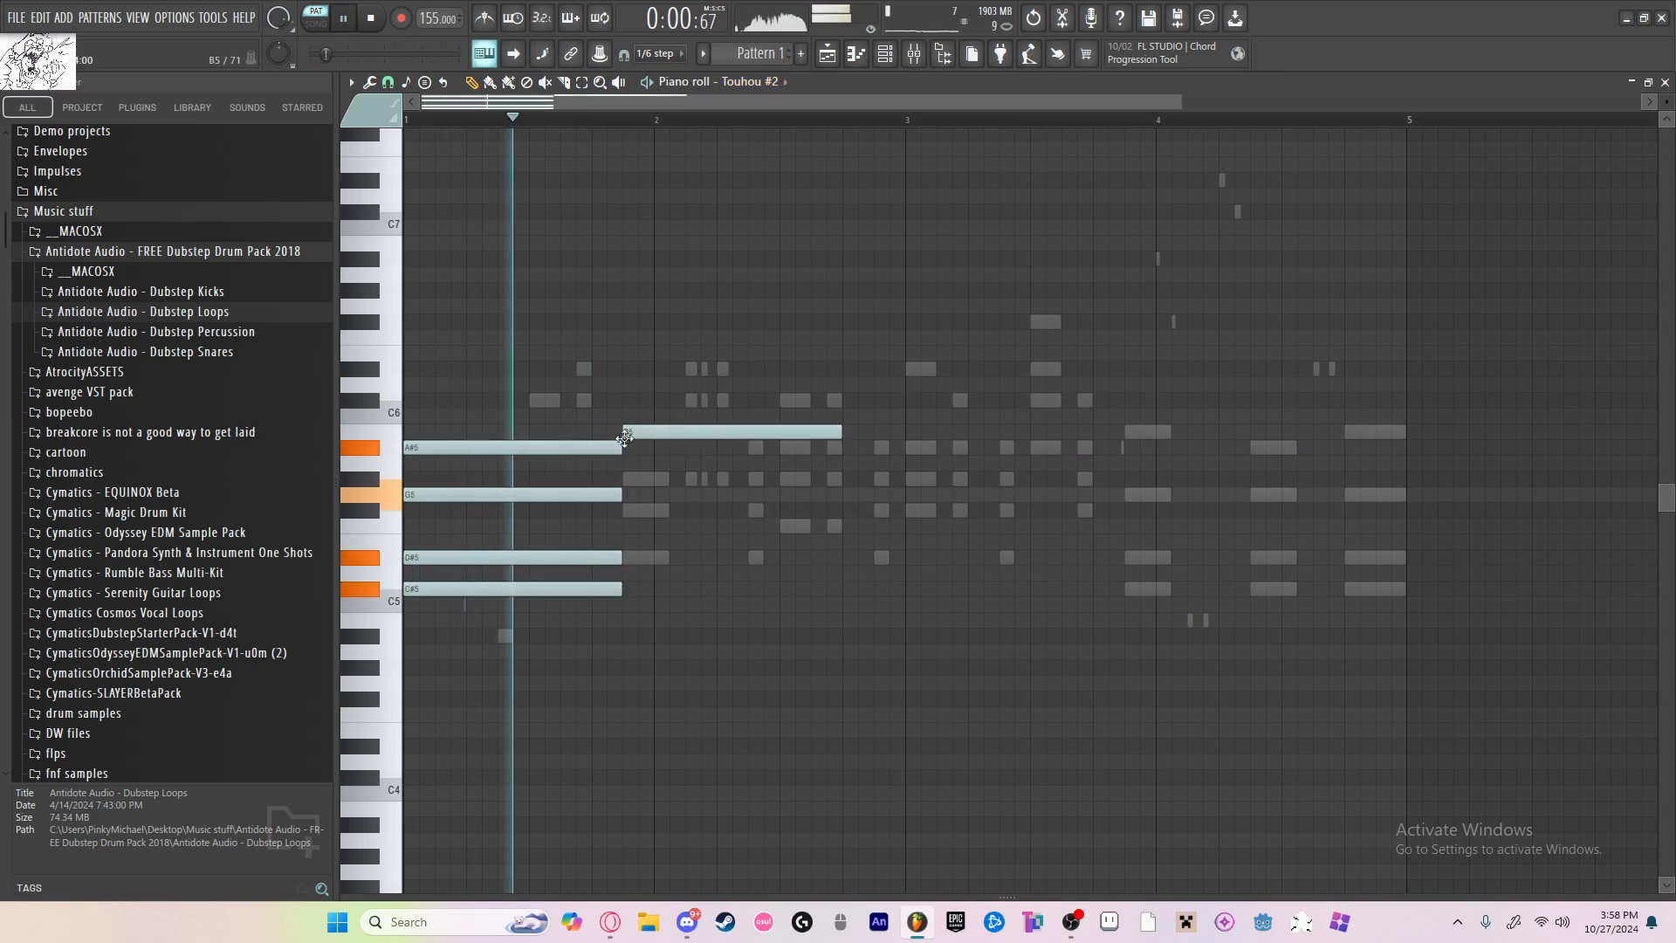
pyautogui.click(627, 480)
pyautogui.click(627, 510)
pyautogui.click(626, 557)
pyautogui.moveTo(813, 424); pyautogui.dragTo(908, 550)
# Step: Add a third chord of D#6, A#5, G#5 and F#5 at bar 3 and shorten it to end at the next ghosted chord
pyautogui.click(912, 604)
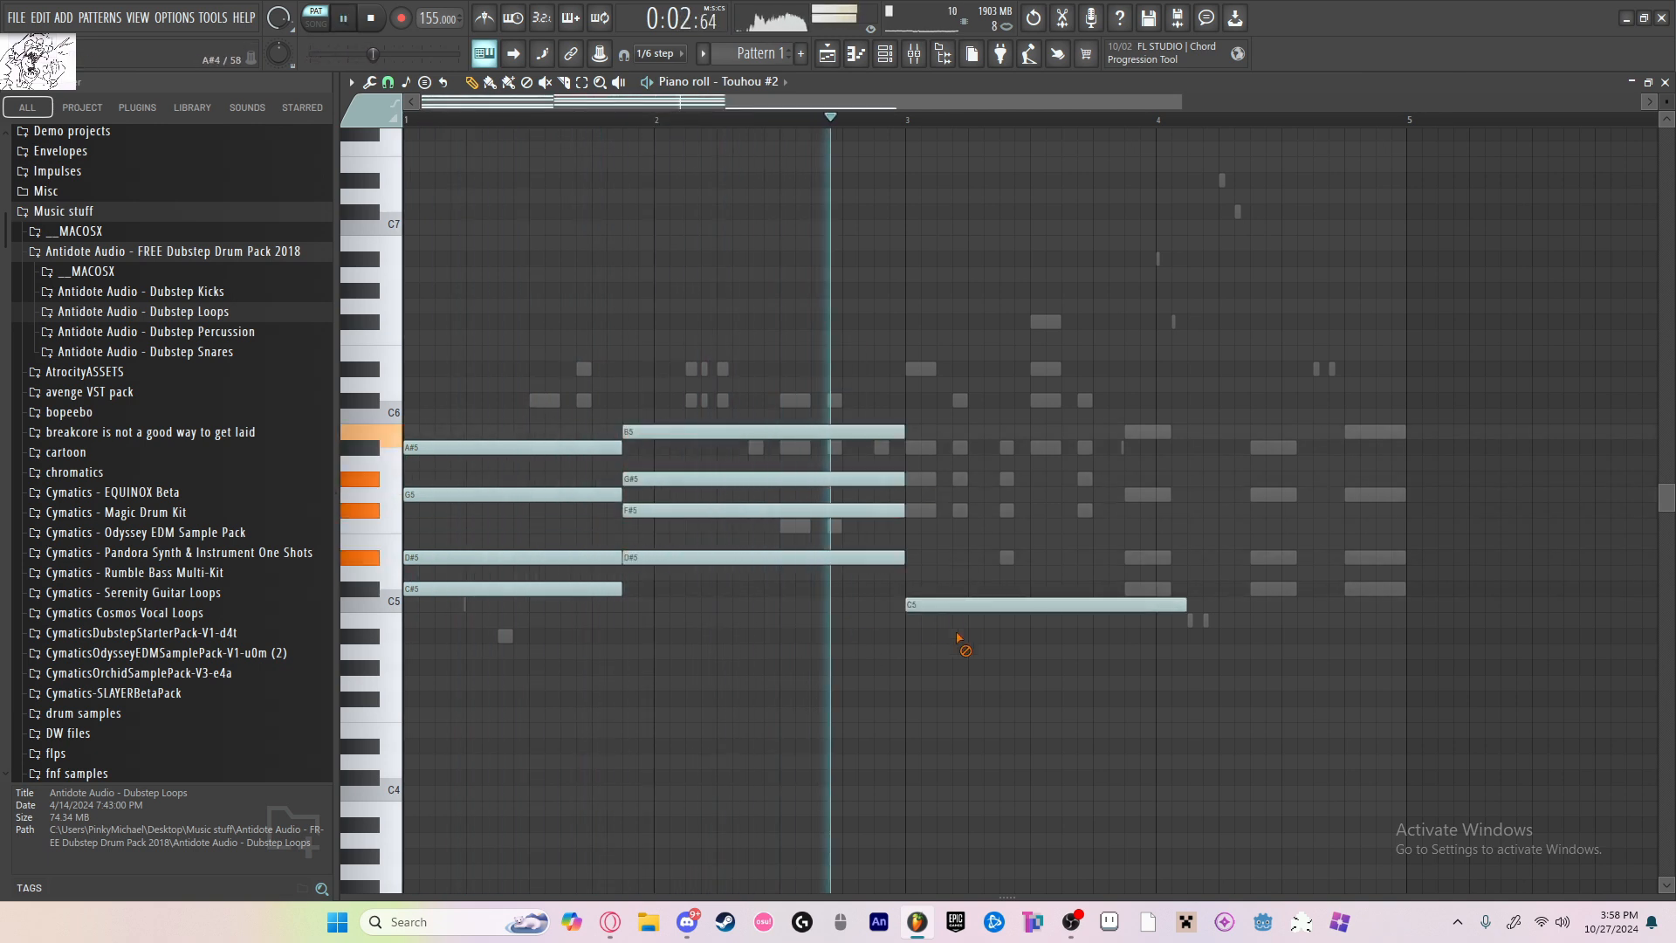
pyautogui.rightClick(959, 606)
pyautogui.press('space')
pyautogui.moveTo(908, 447); pyautogui.dragTo(905, 358)
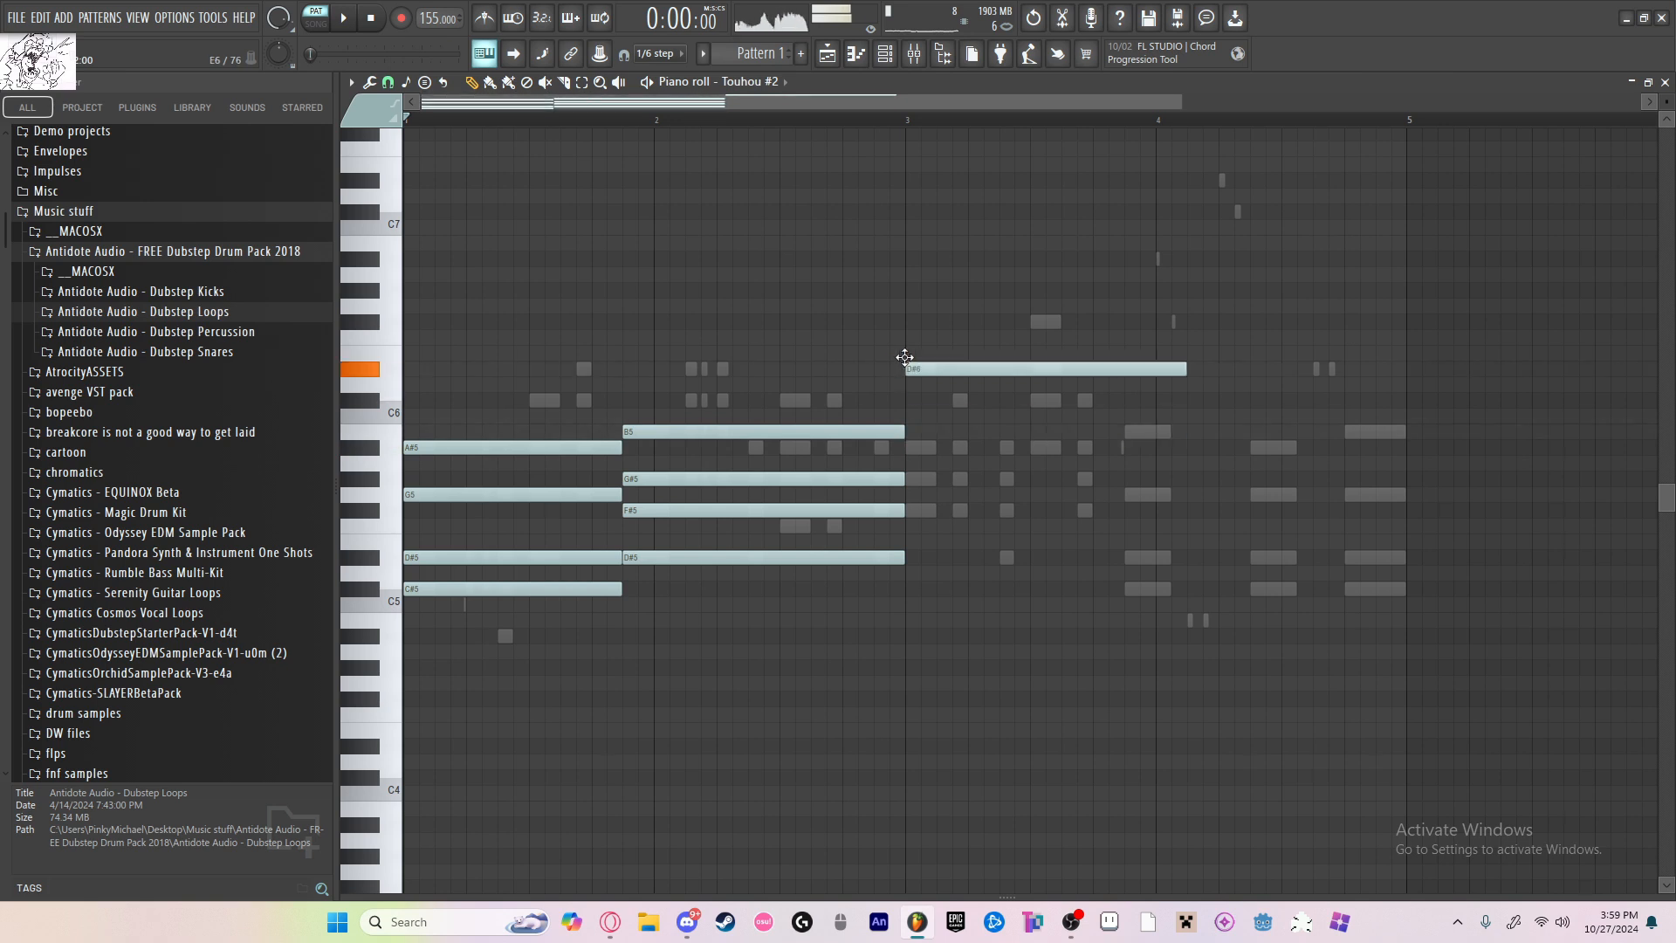
pyautogui.click(911, 448)
pyautogui.click(911, 479)
pyautogui.click(911, 511)
pyautogui.moveTo(1244, 578); pyautogui.dragTo(908, 319)
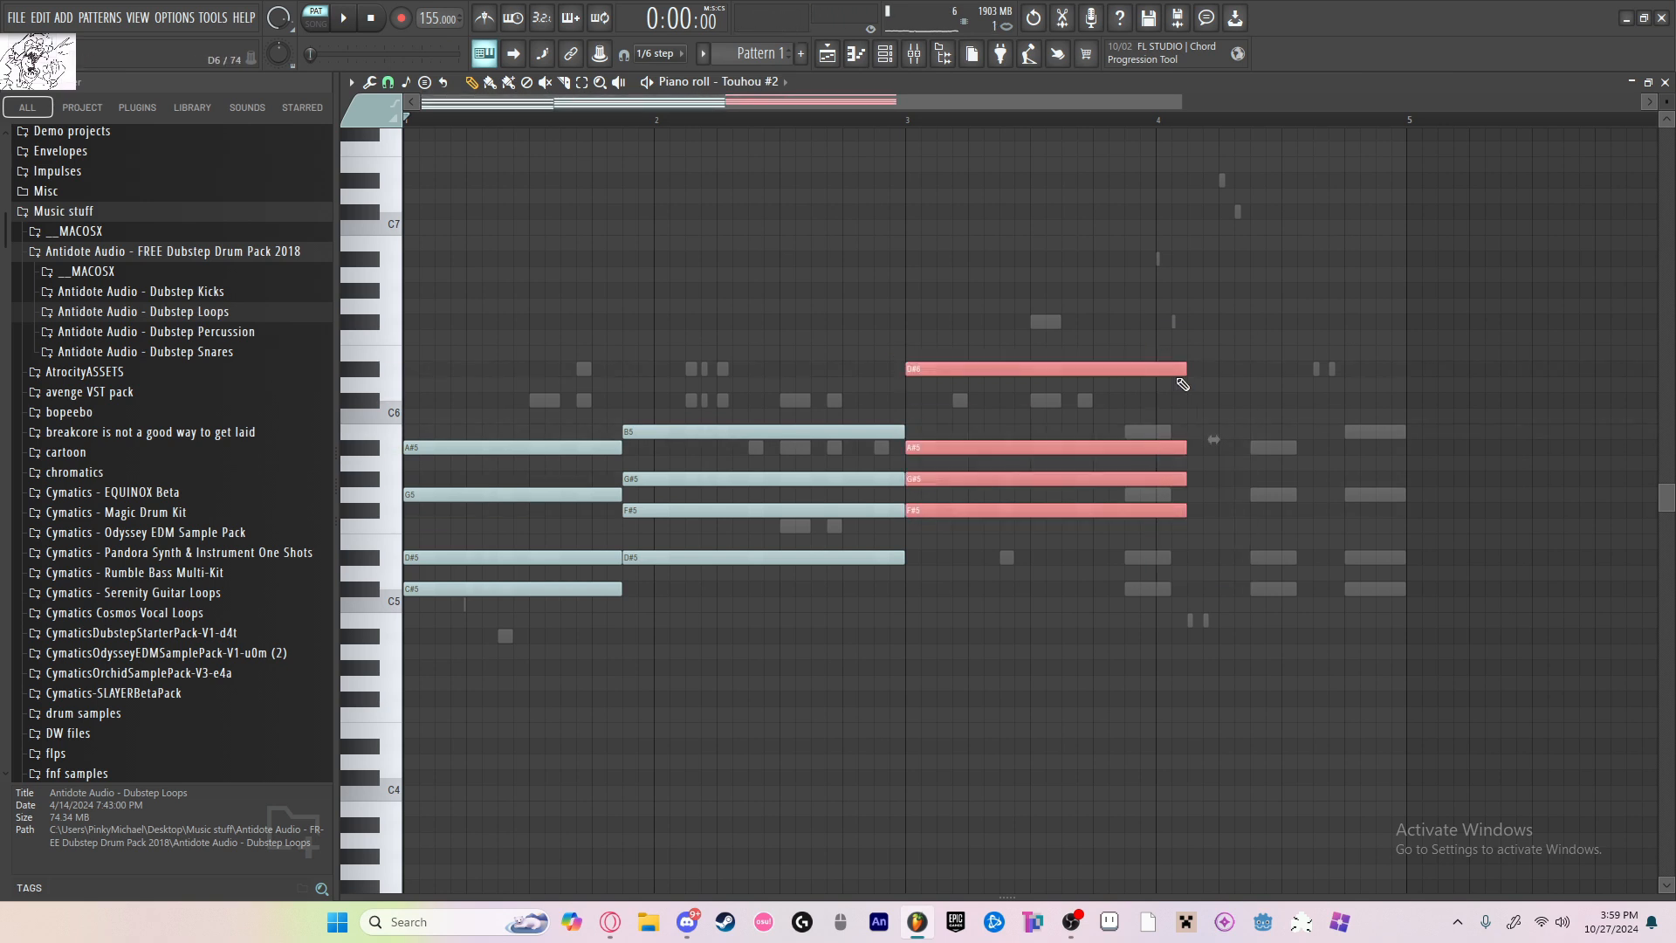
pyautogui.moveTo(1183, 369); pyautogui.dragTo(1130, 365)
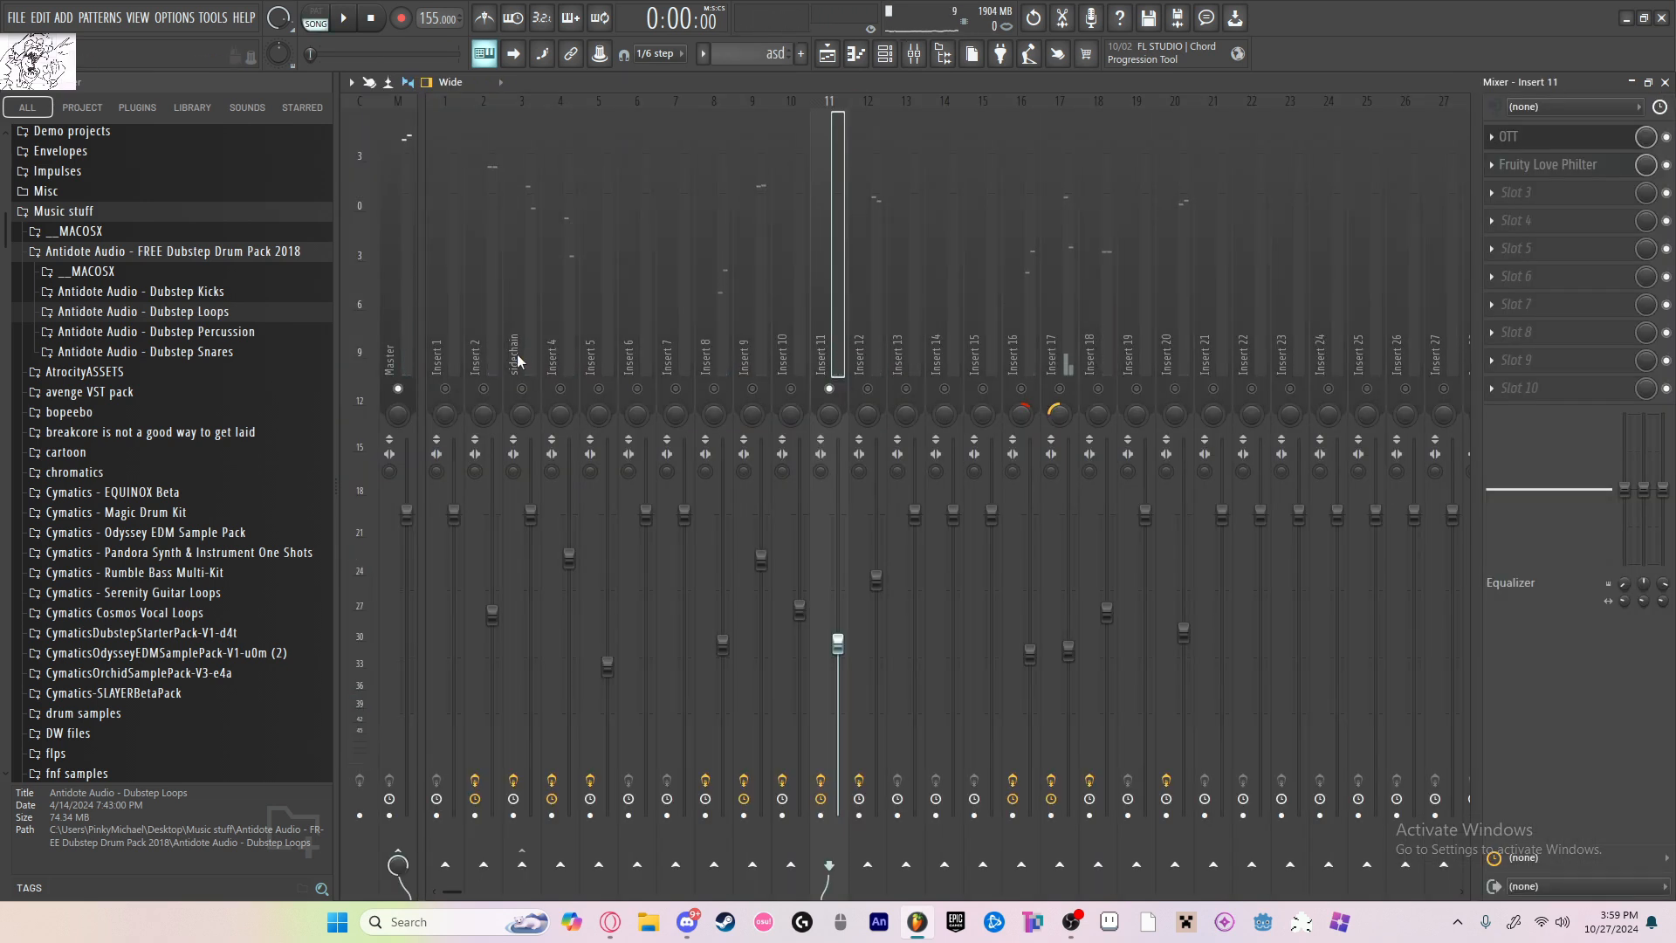
pyautogui.press('space')
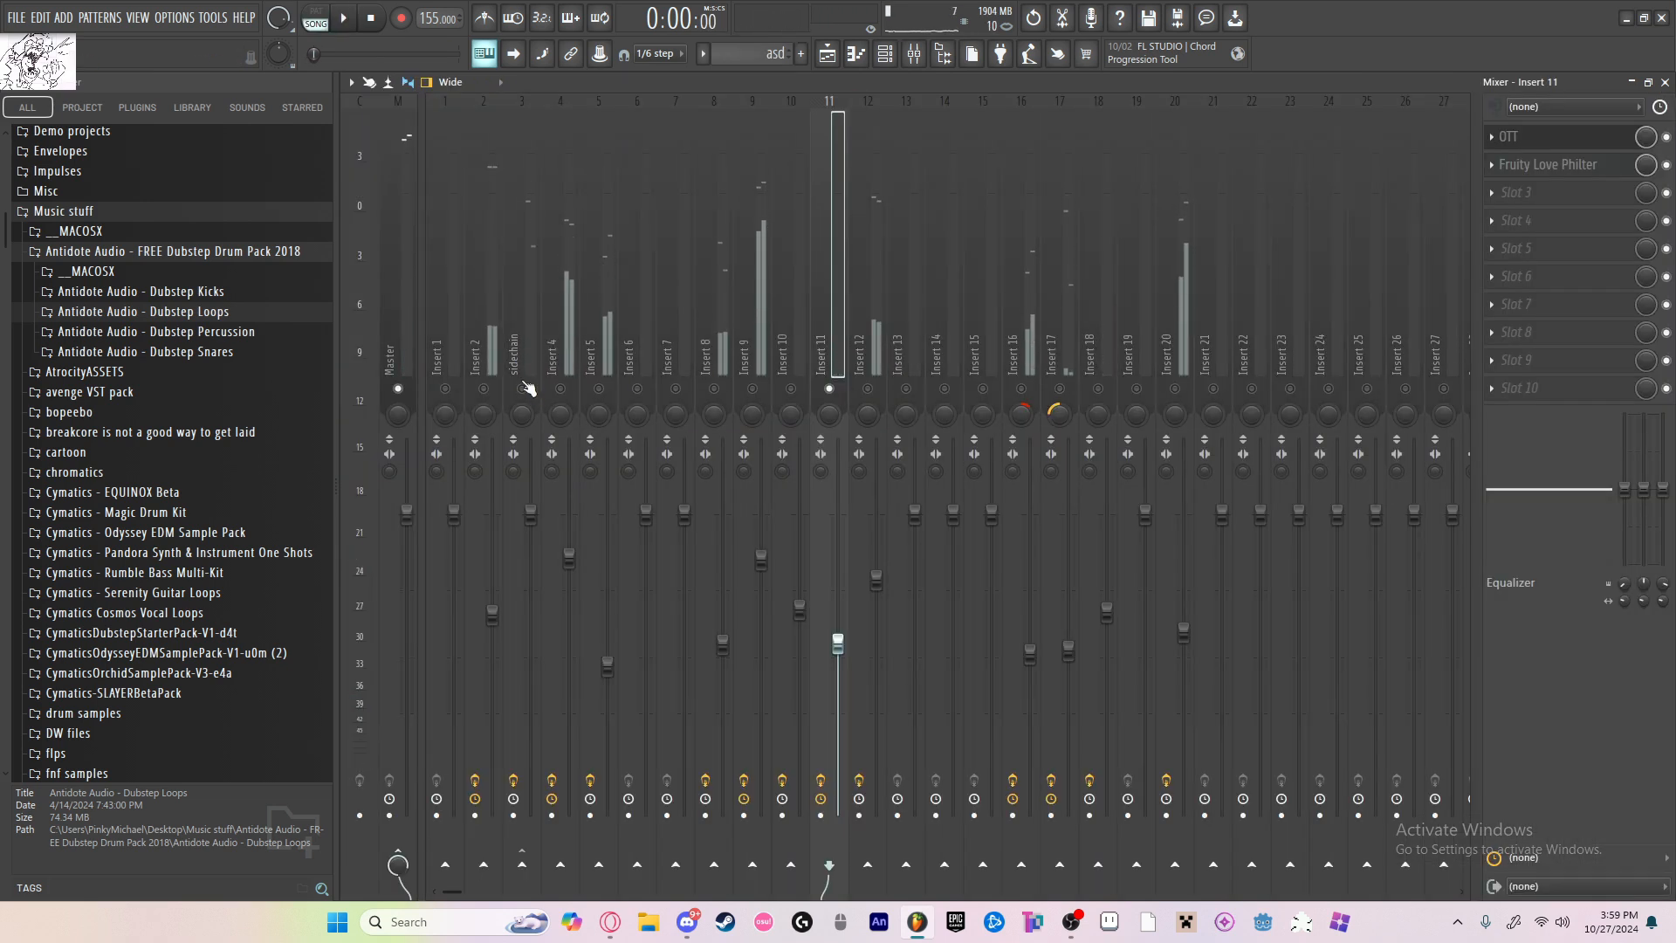
# Step: Enable the sidechain mixer track alongside the soloed insert 11 and select it
pyautogui.click(527, 388)
pyautogui.click(853, 339)
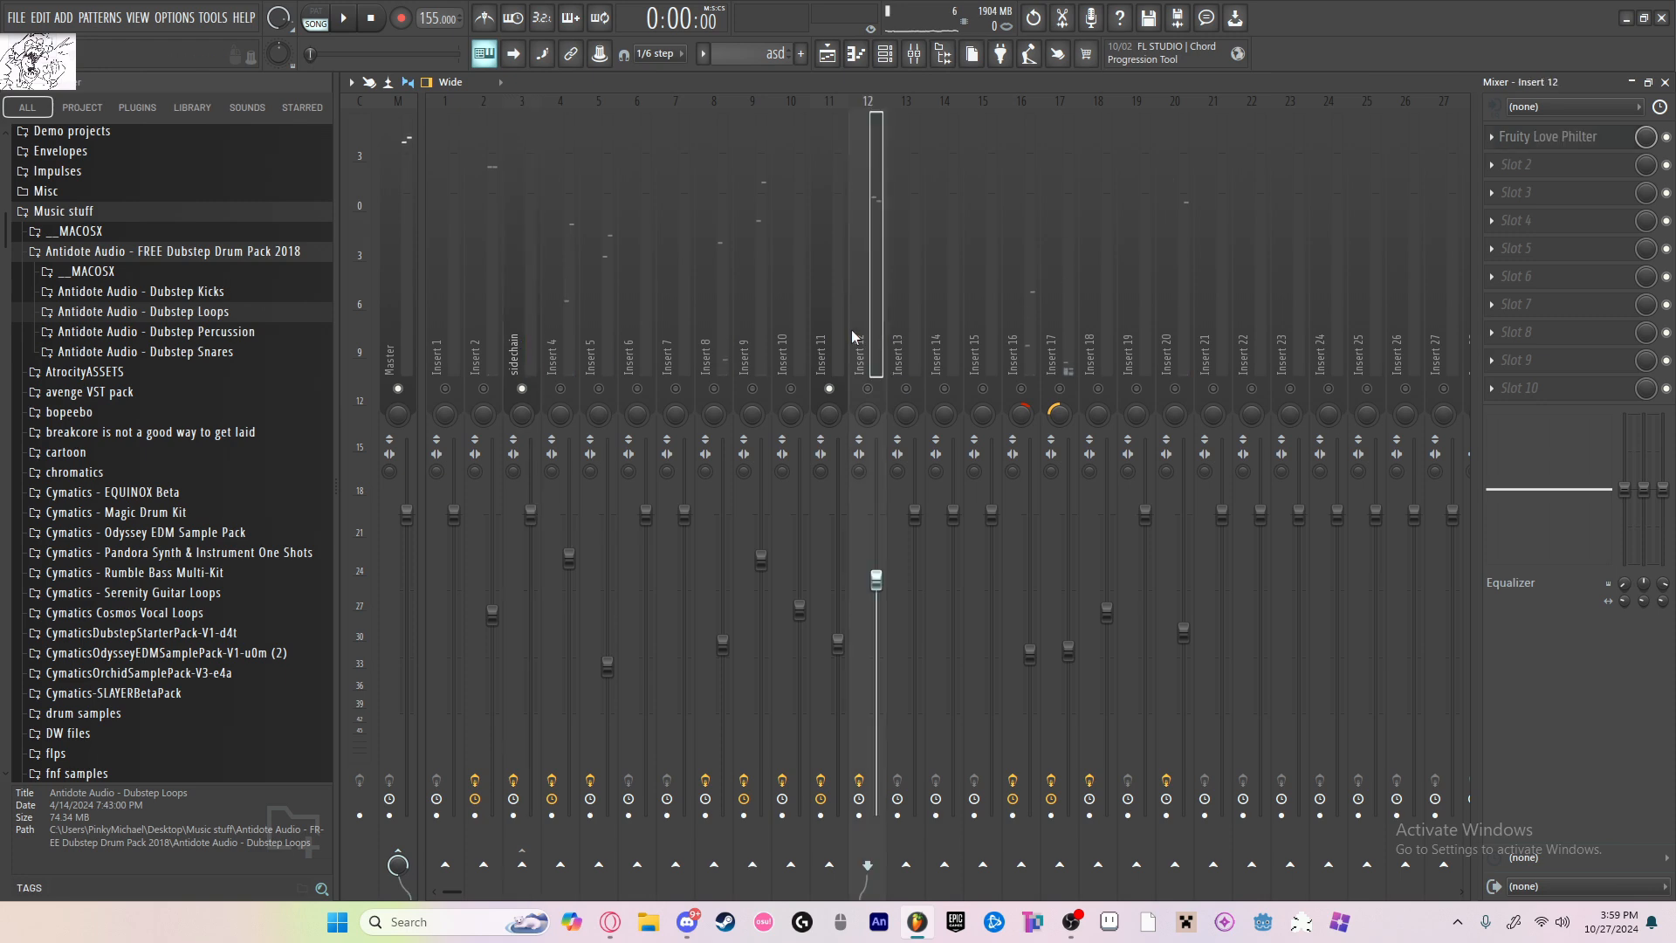
pyautogui.click(535, 340)
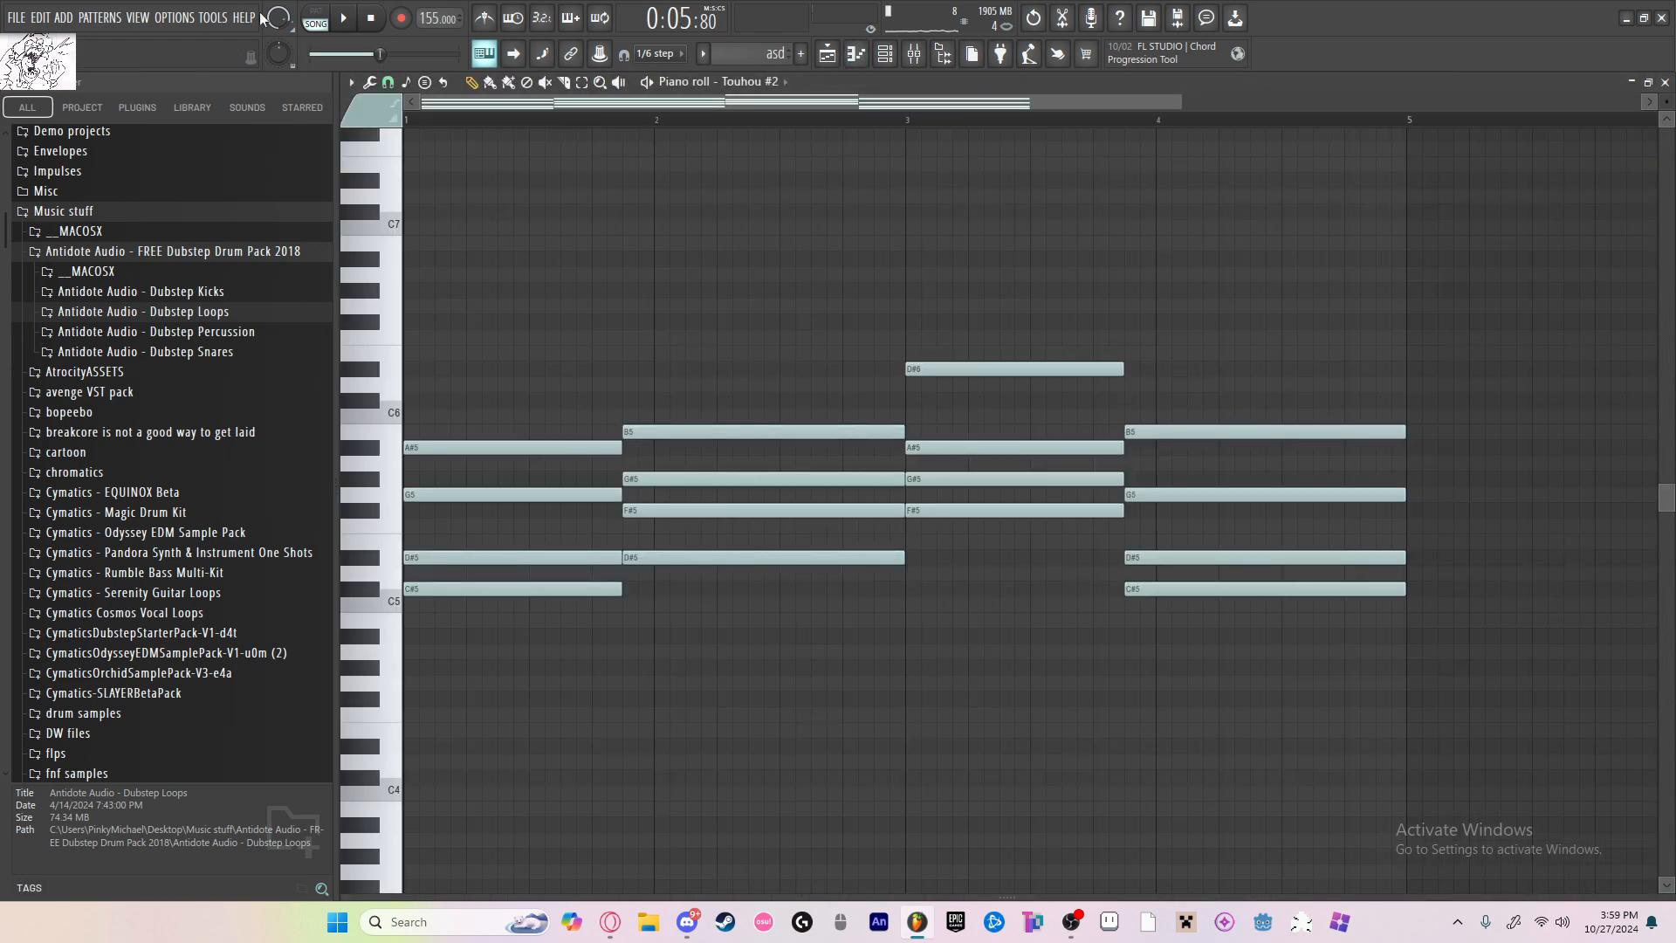
# Step: Copy all the Touhou #2 chords and paste a duplicate set one octave higher
pyautogui.hotkey('ctrl', 'a')
pyautogui.hotkey('ctrl', 'c')
pyautogui.hotkey('ctrl', 'v')
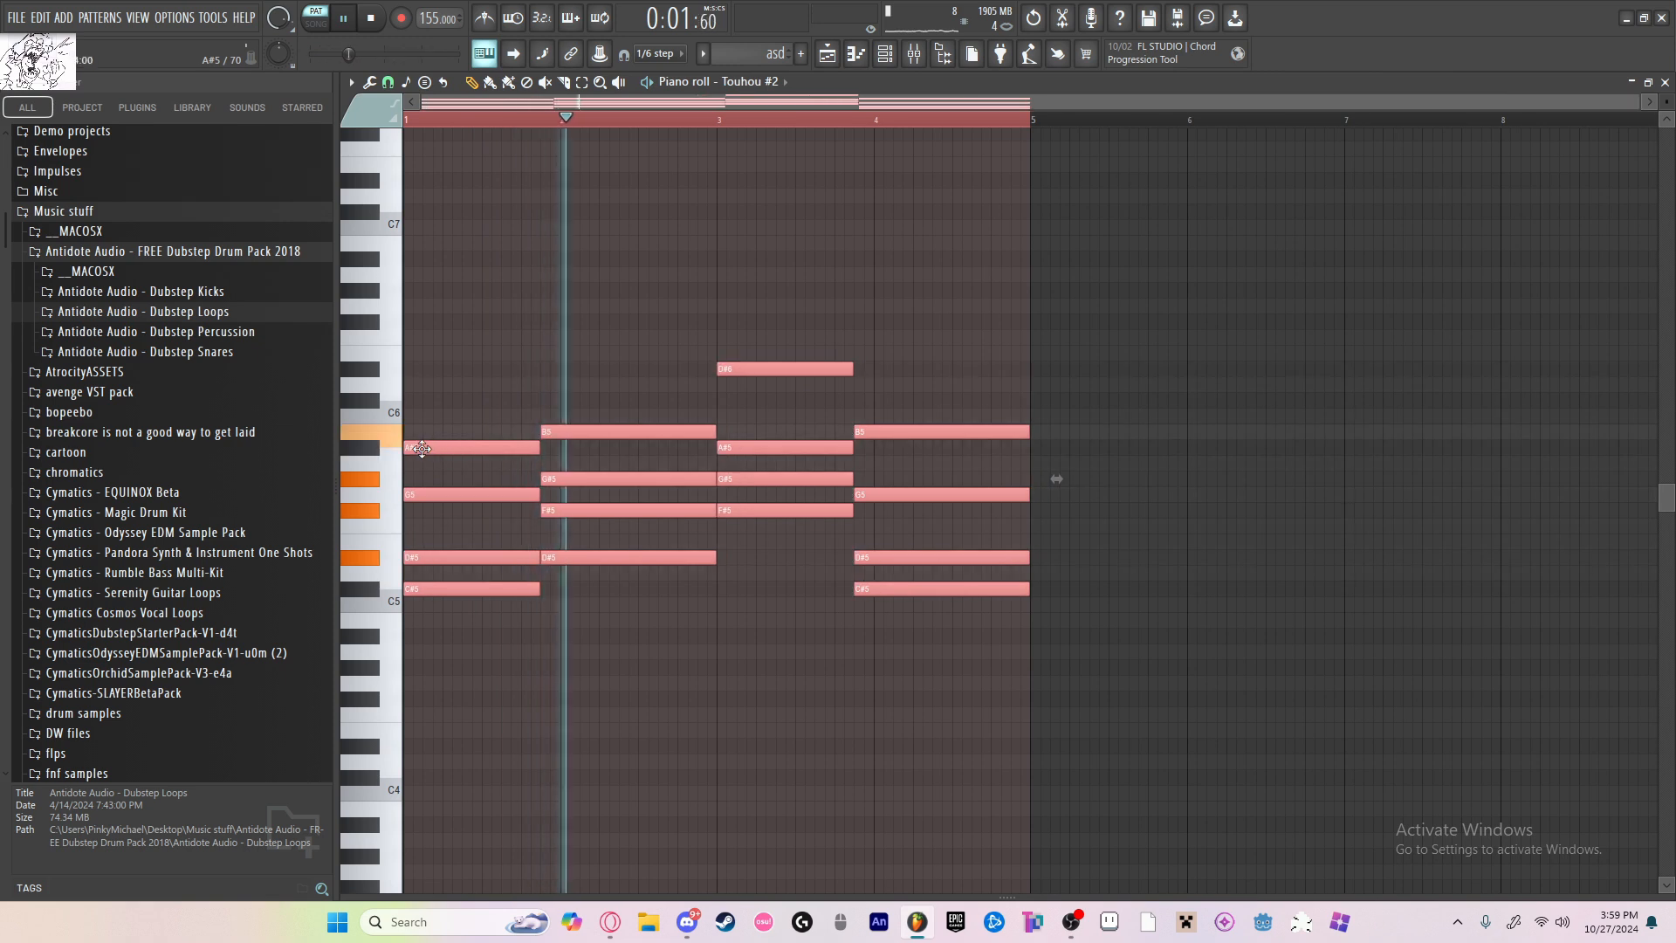
pyautogui.hotkey('ctrl', 'Up')
pyautogui.press('space')
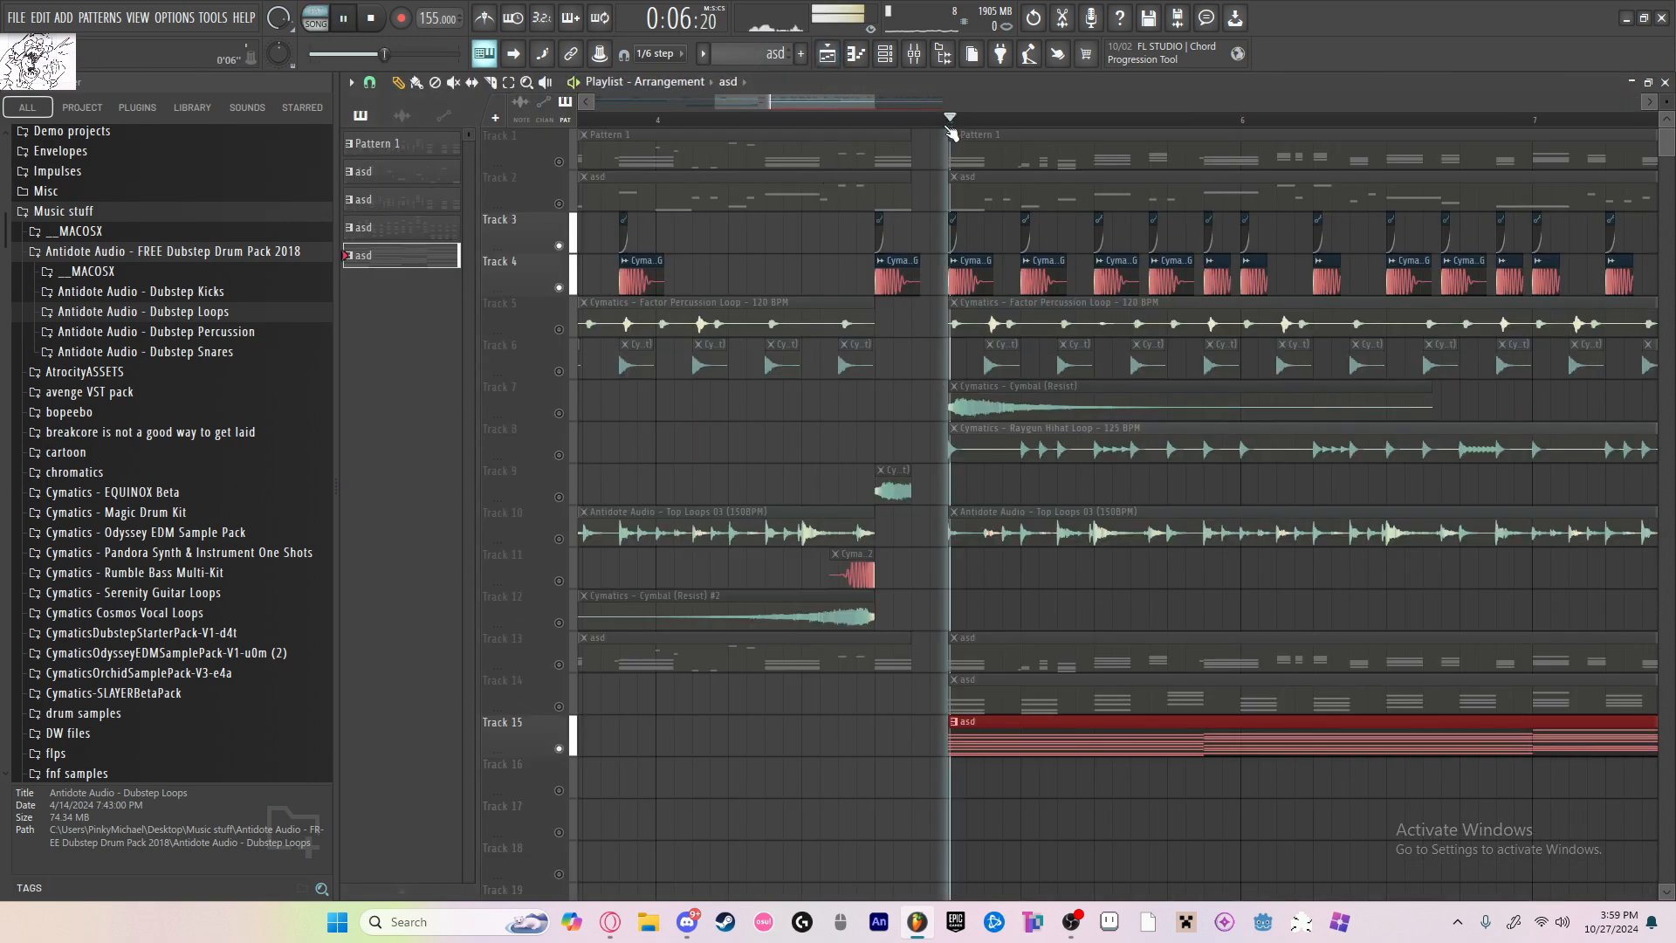
# Step: Delete the top note of each upper-octave chord (A#6, B6, D#7 and B6) and paste the copied original chords again
pyautogui.press('F7')
pyautogui.rightClick(471, 258)
pyautogui.rightClick(611, 243)
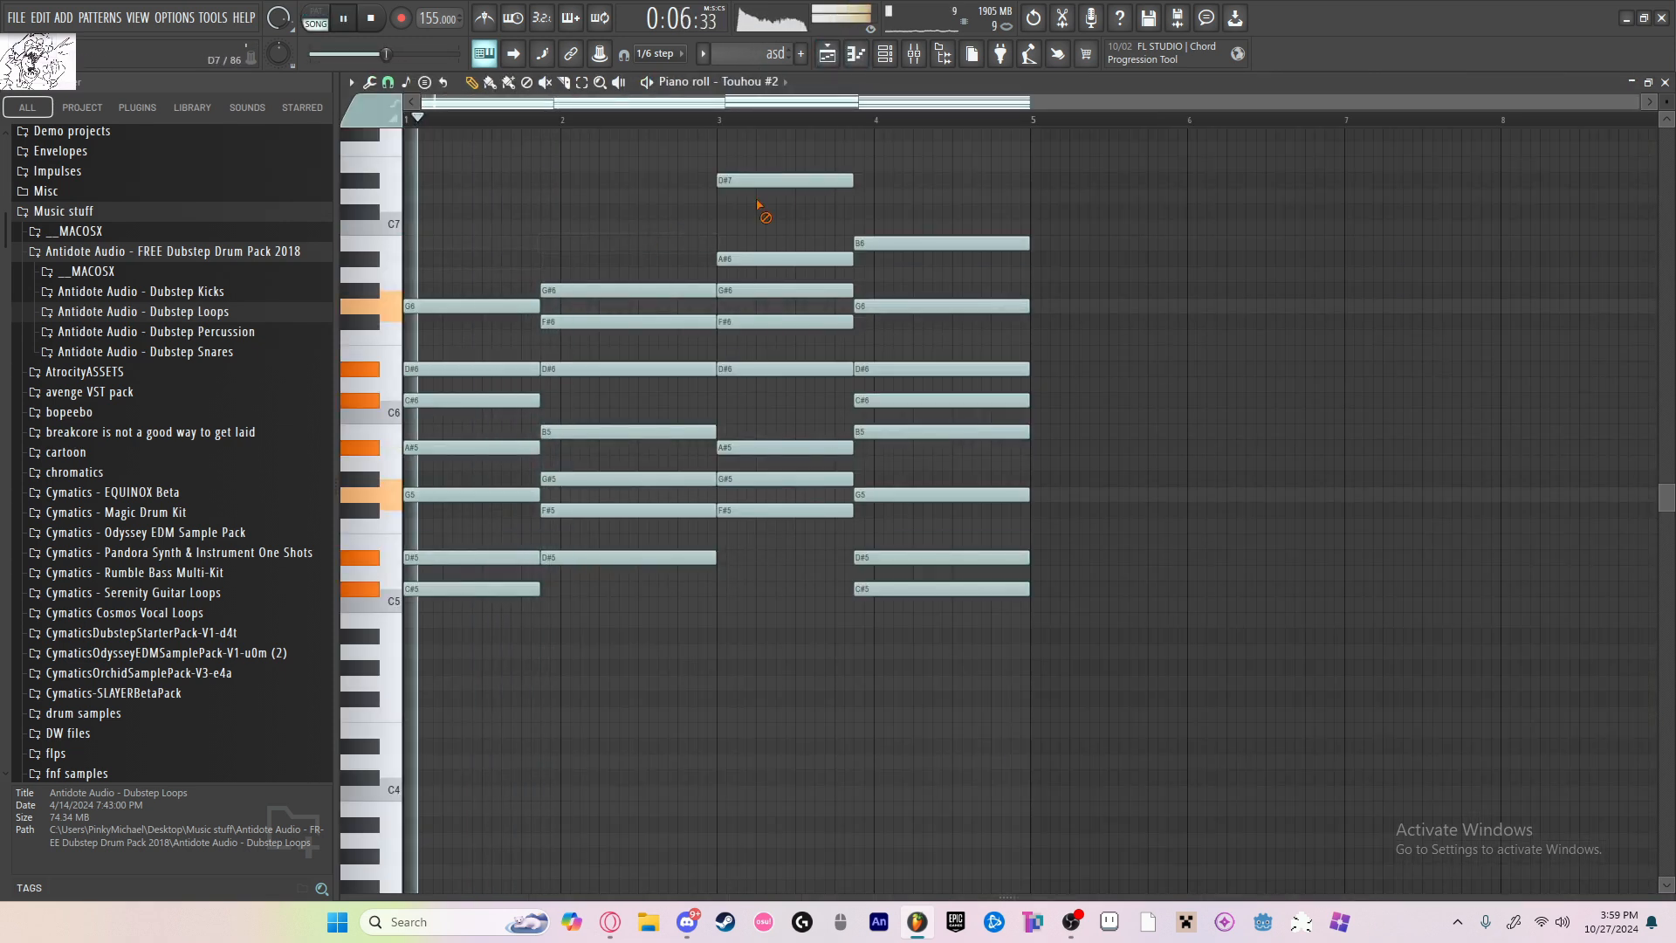
pyautogui.rightClick(776, 180)
pyautogui.rightClick(931, 244)
pyautogui.hotkey('ctrl', 'v')
pyautogui.press('space')
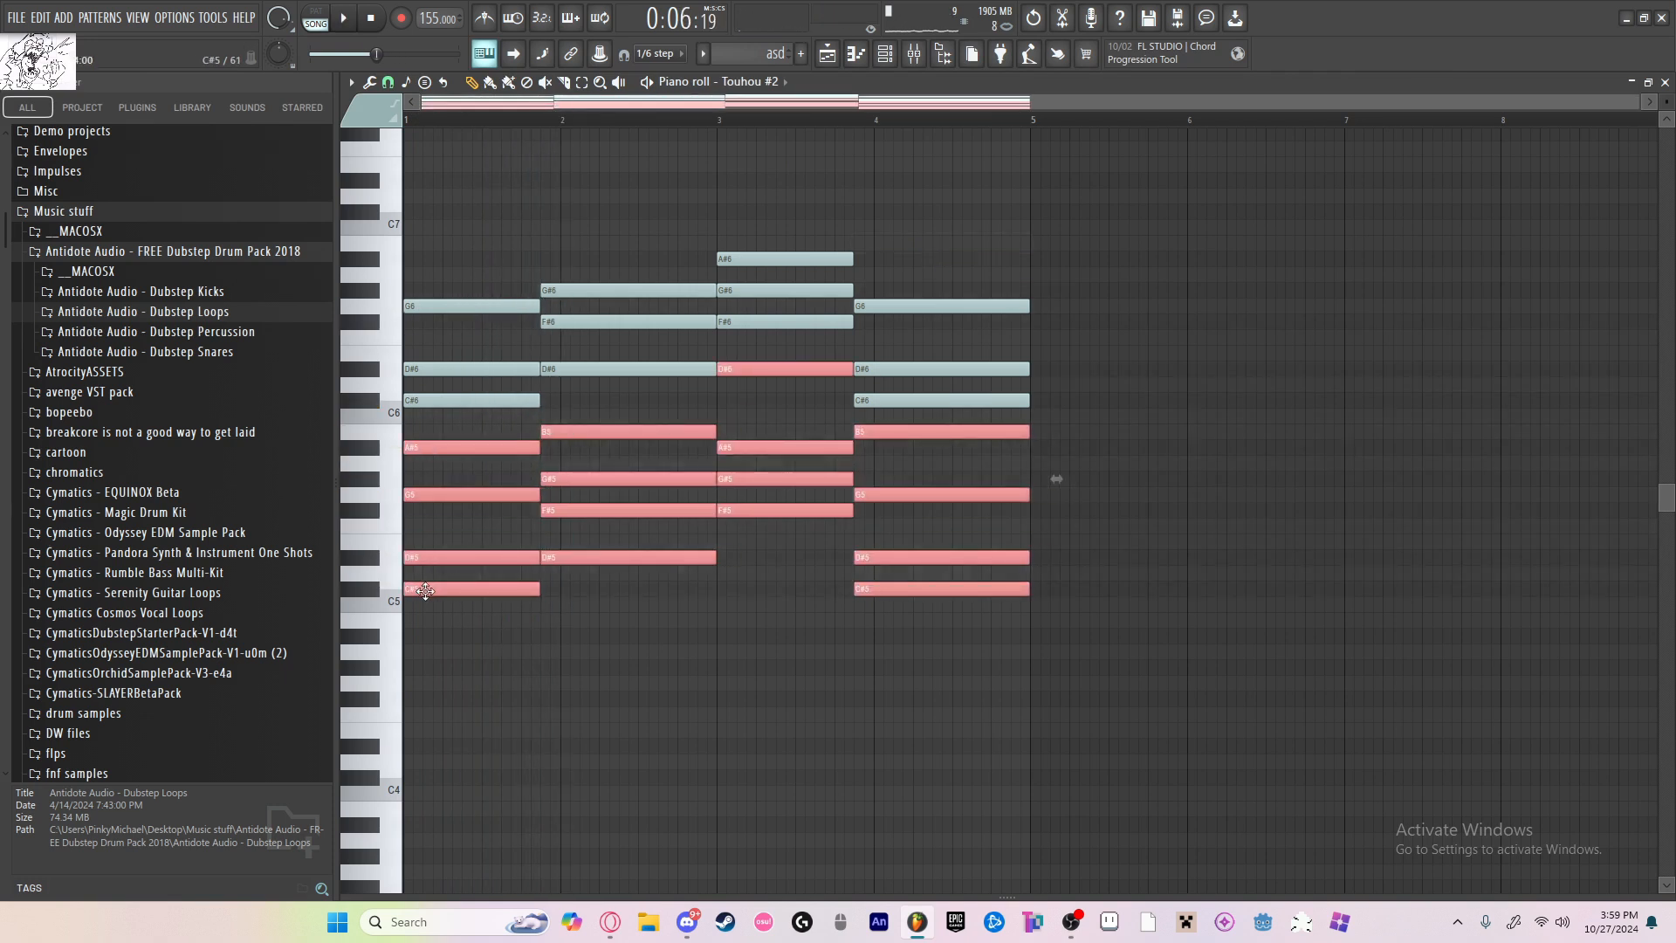
# Step: Lower the pasted chords by one octave and delete their lowest notes, the C#4, D#4 and F#4 notes across the four chords
pyautogui.hotkey('ctrl', 'Down')
pyautogui.rightClick(433, 779)
pyautogui.press('space')
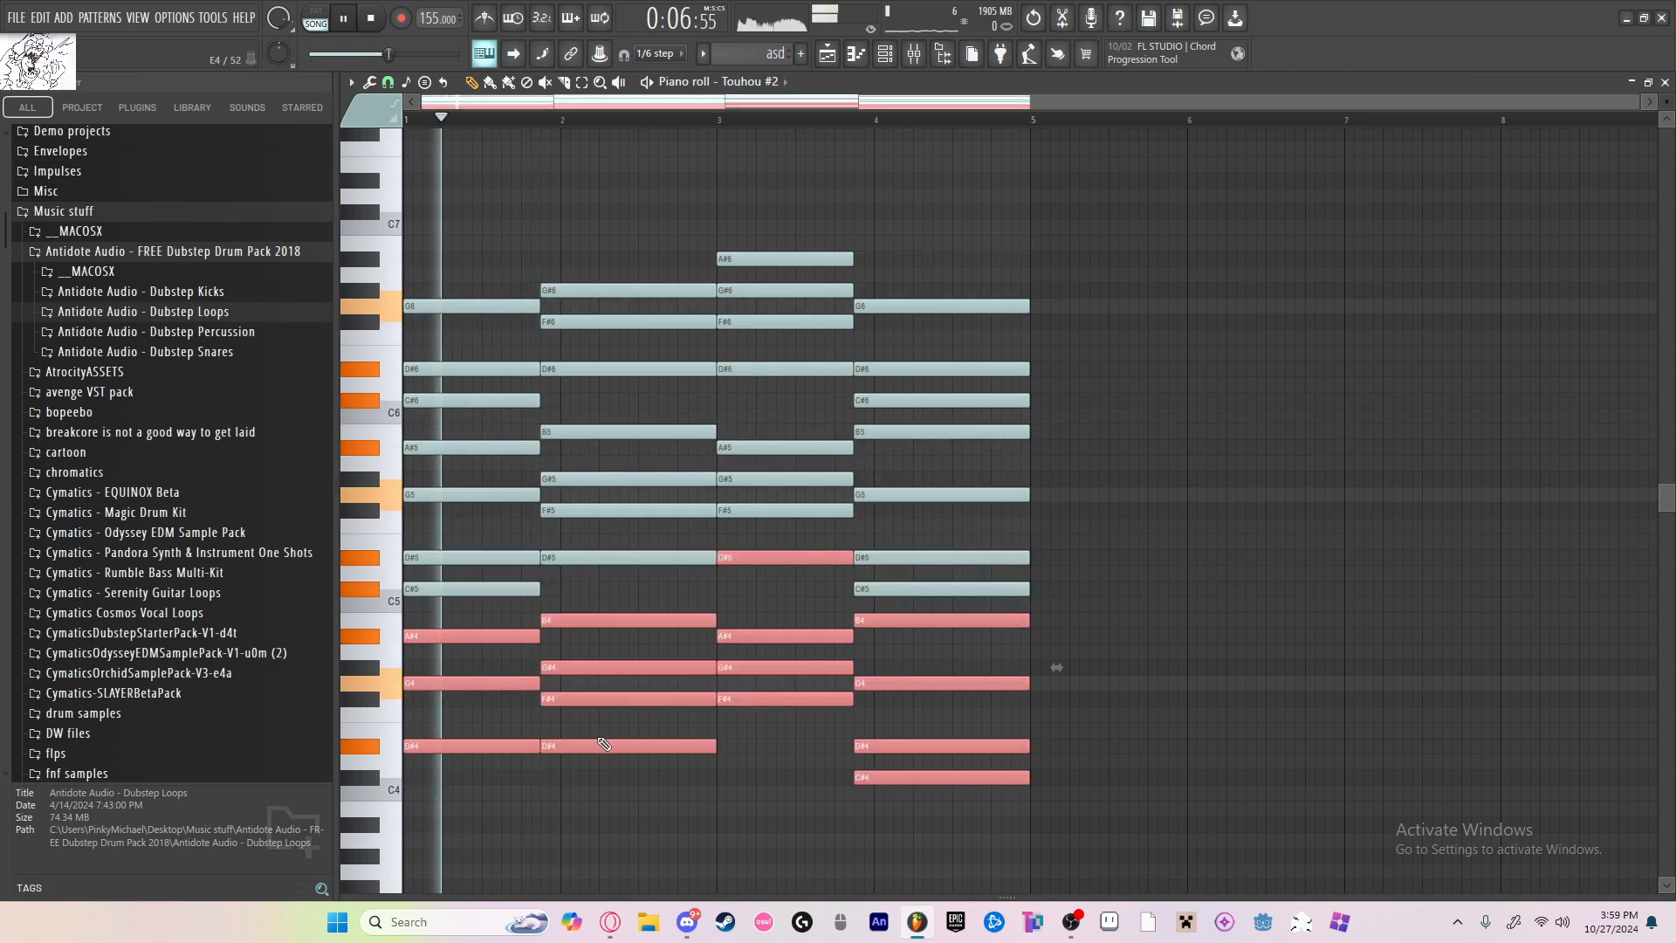
pyautogui.hotkey('ctrl', 'd')
pyautogui.rightClick(588, 751)
pyautogui.rightClick(533, 747)
pyautogui.rightClick(611, 699)
pyautogui.rightClick(738, 699)
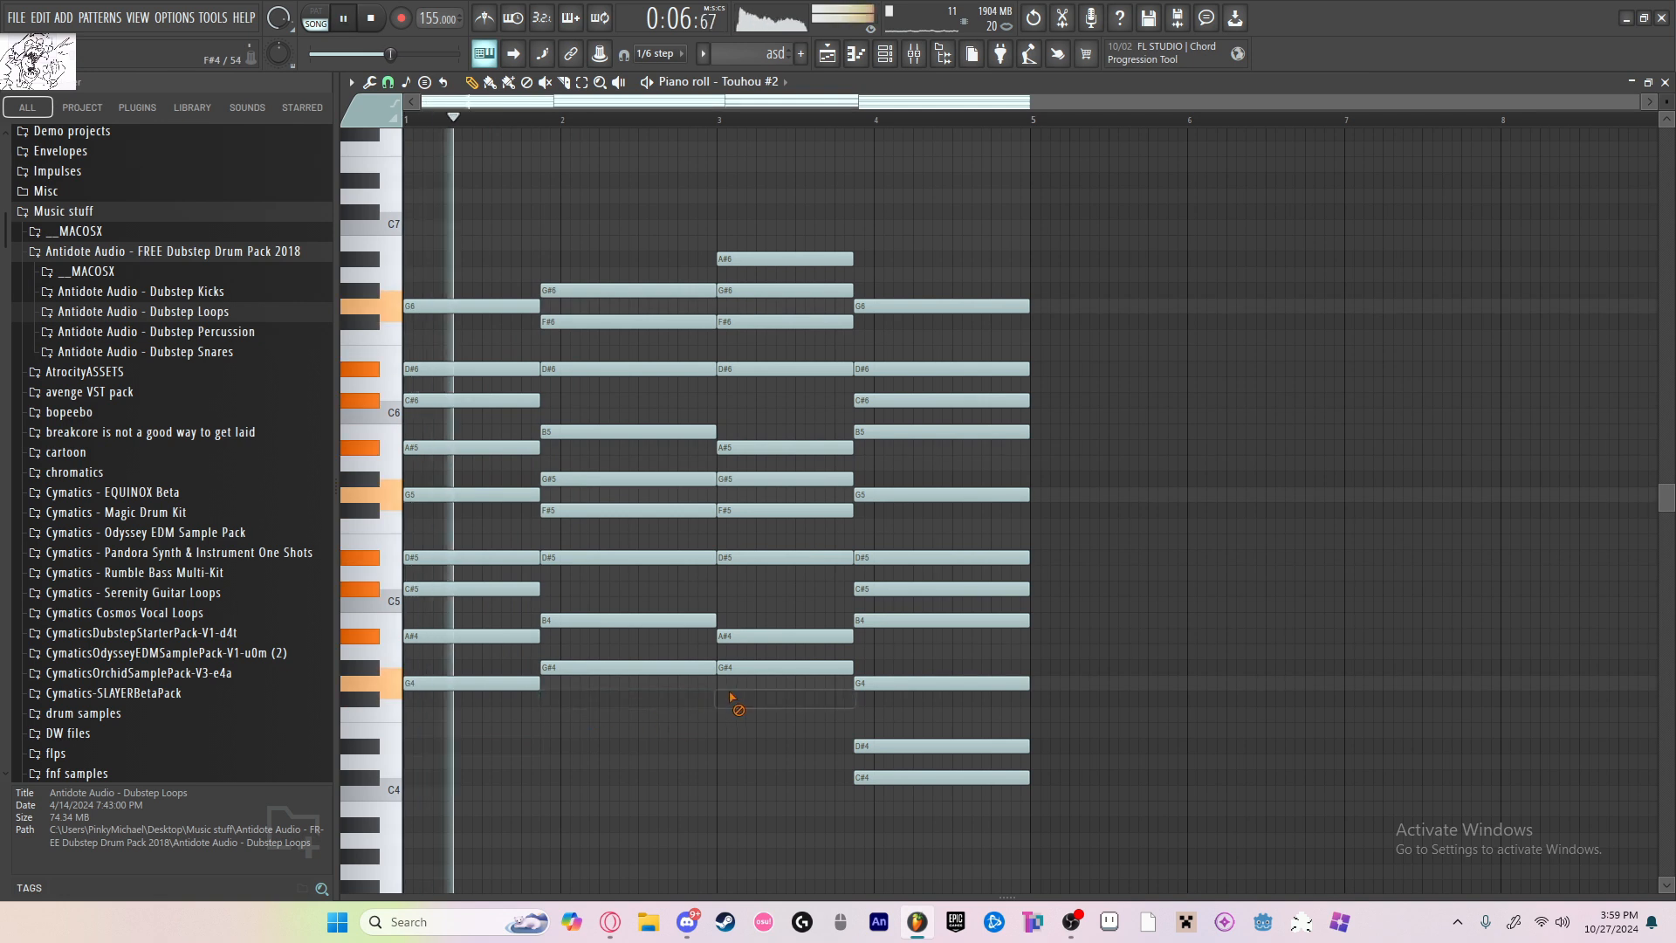
pyautogui.rightClick(899, 777)
pyautogui.rightClick(894, 748)
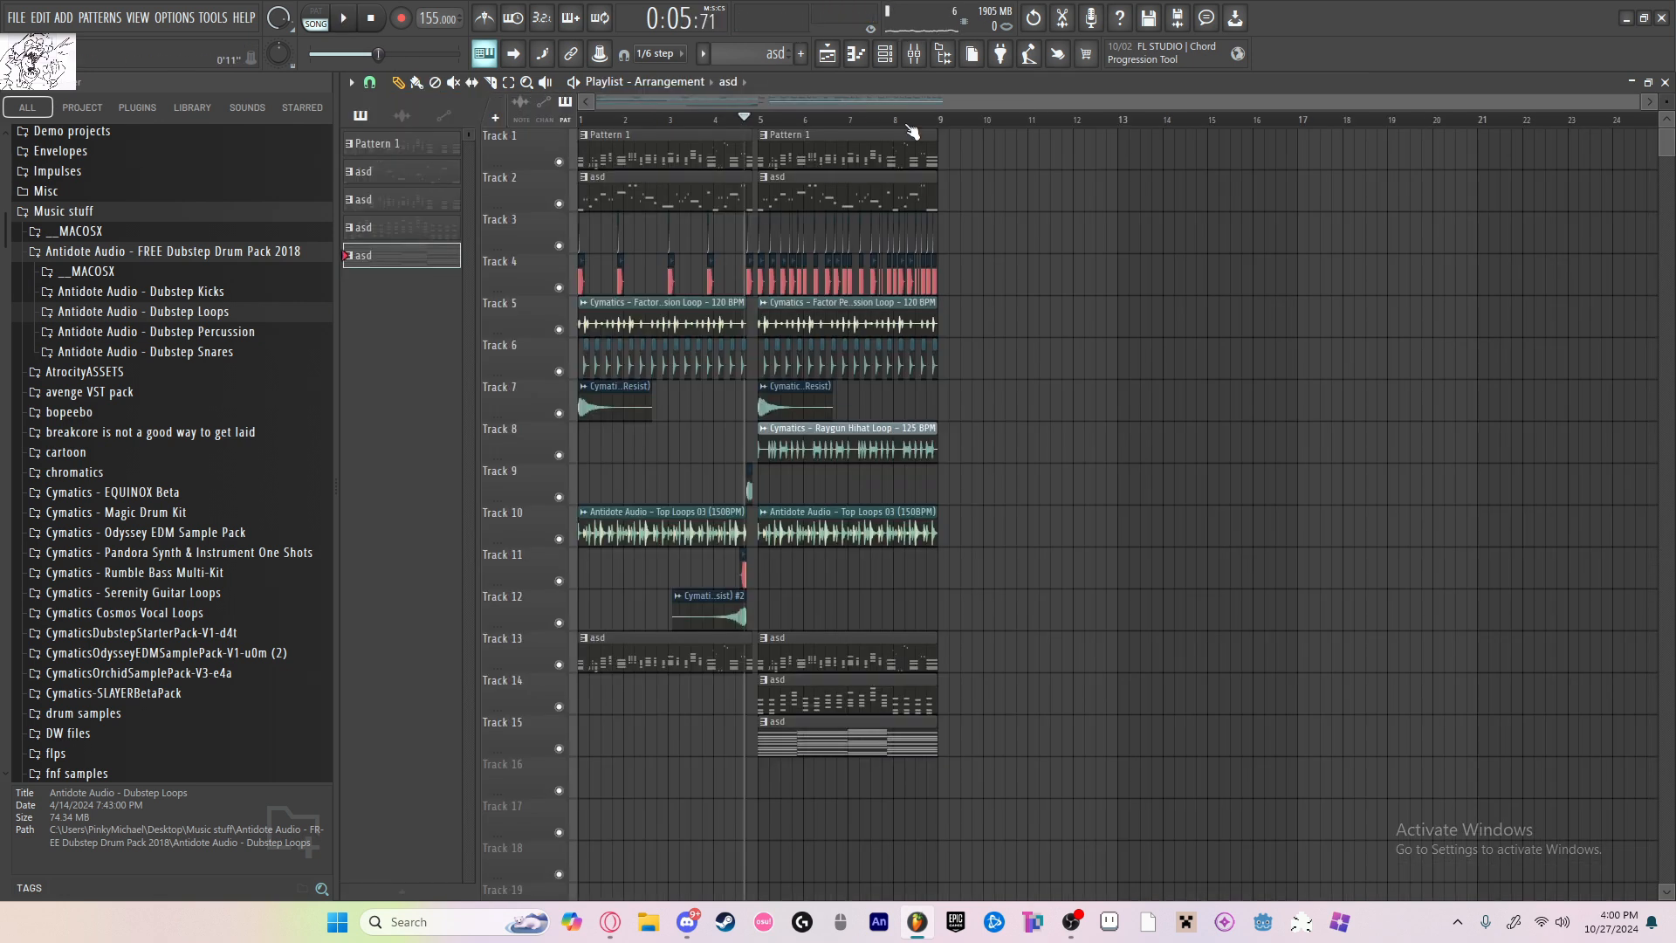
# Step: Solo track 15 in the playlist and start playback from bar 5
pyautogui.press('F9')
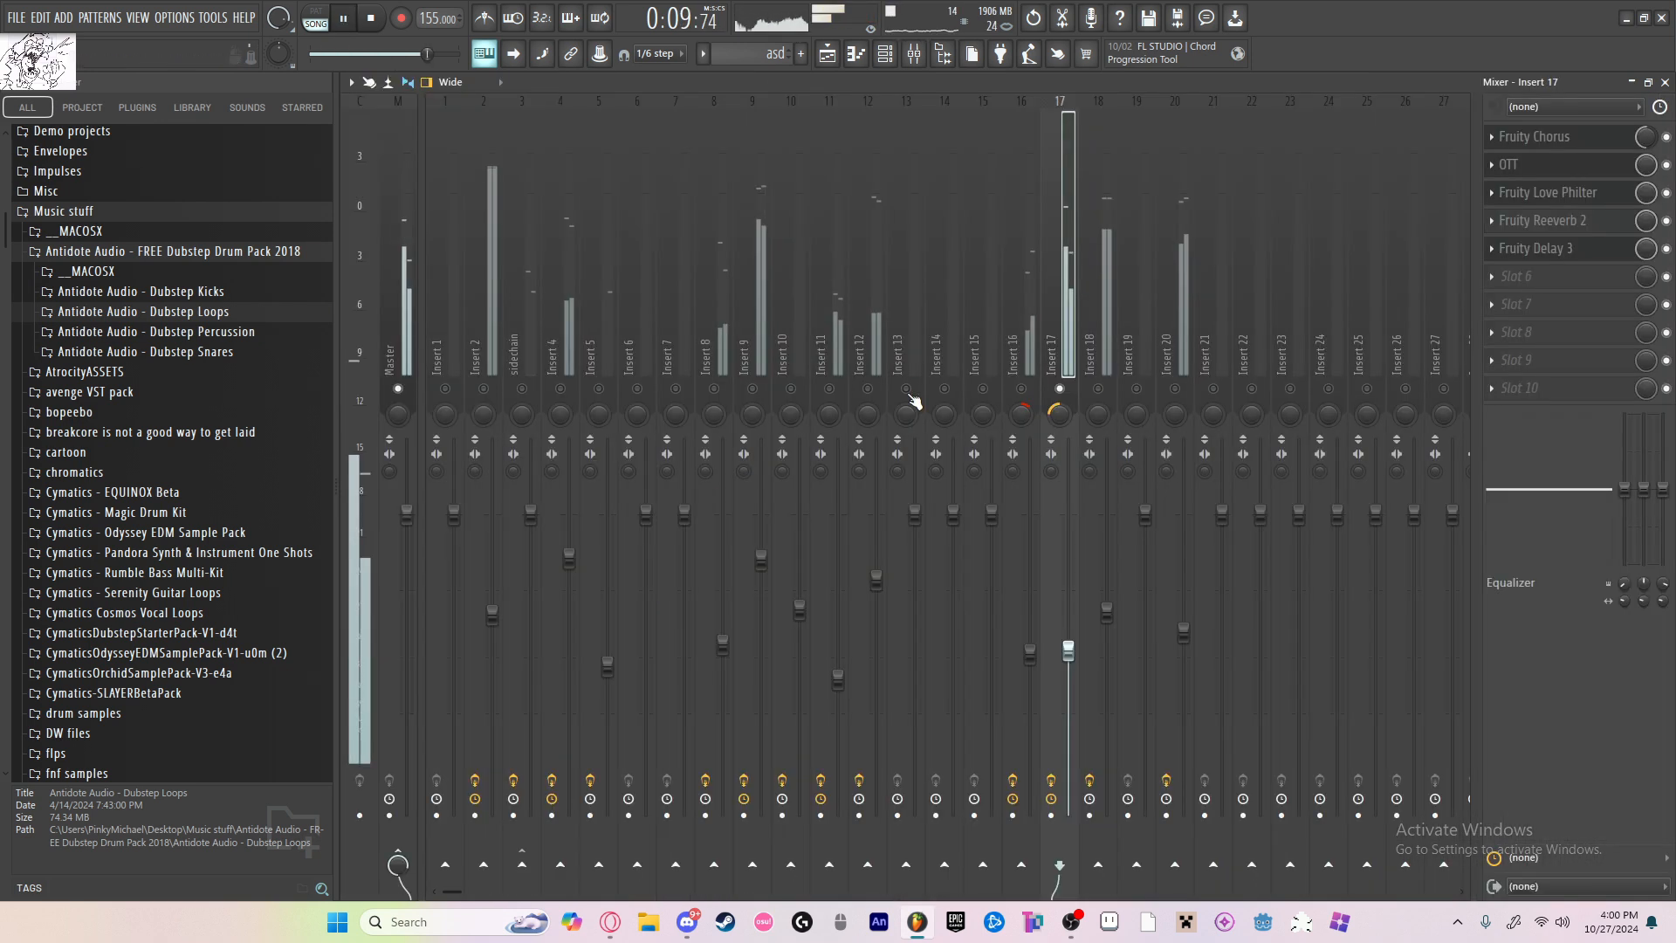
pyautogui.press('space')
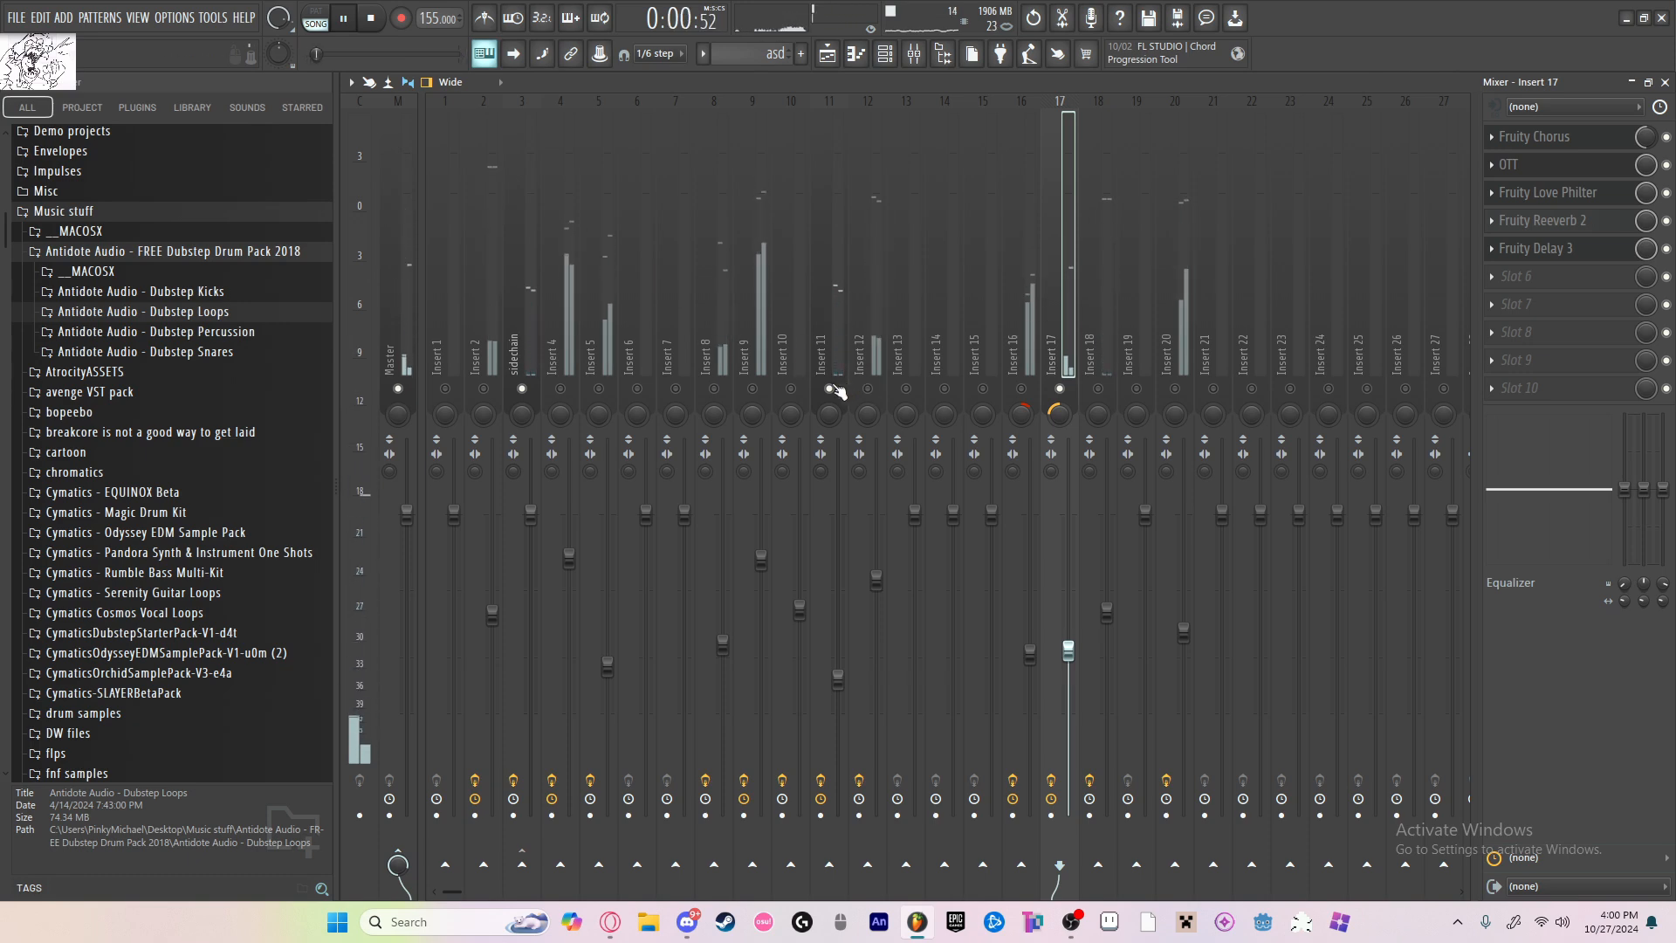
pyautogui.click(827, 56)
pyautogui.press('space')
pyautogui.scroll(-3, 759, 559)
pyautogui.scroll(3, 762, 681)
pyautogui.click(768, 731)
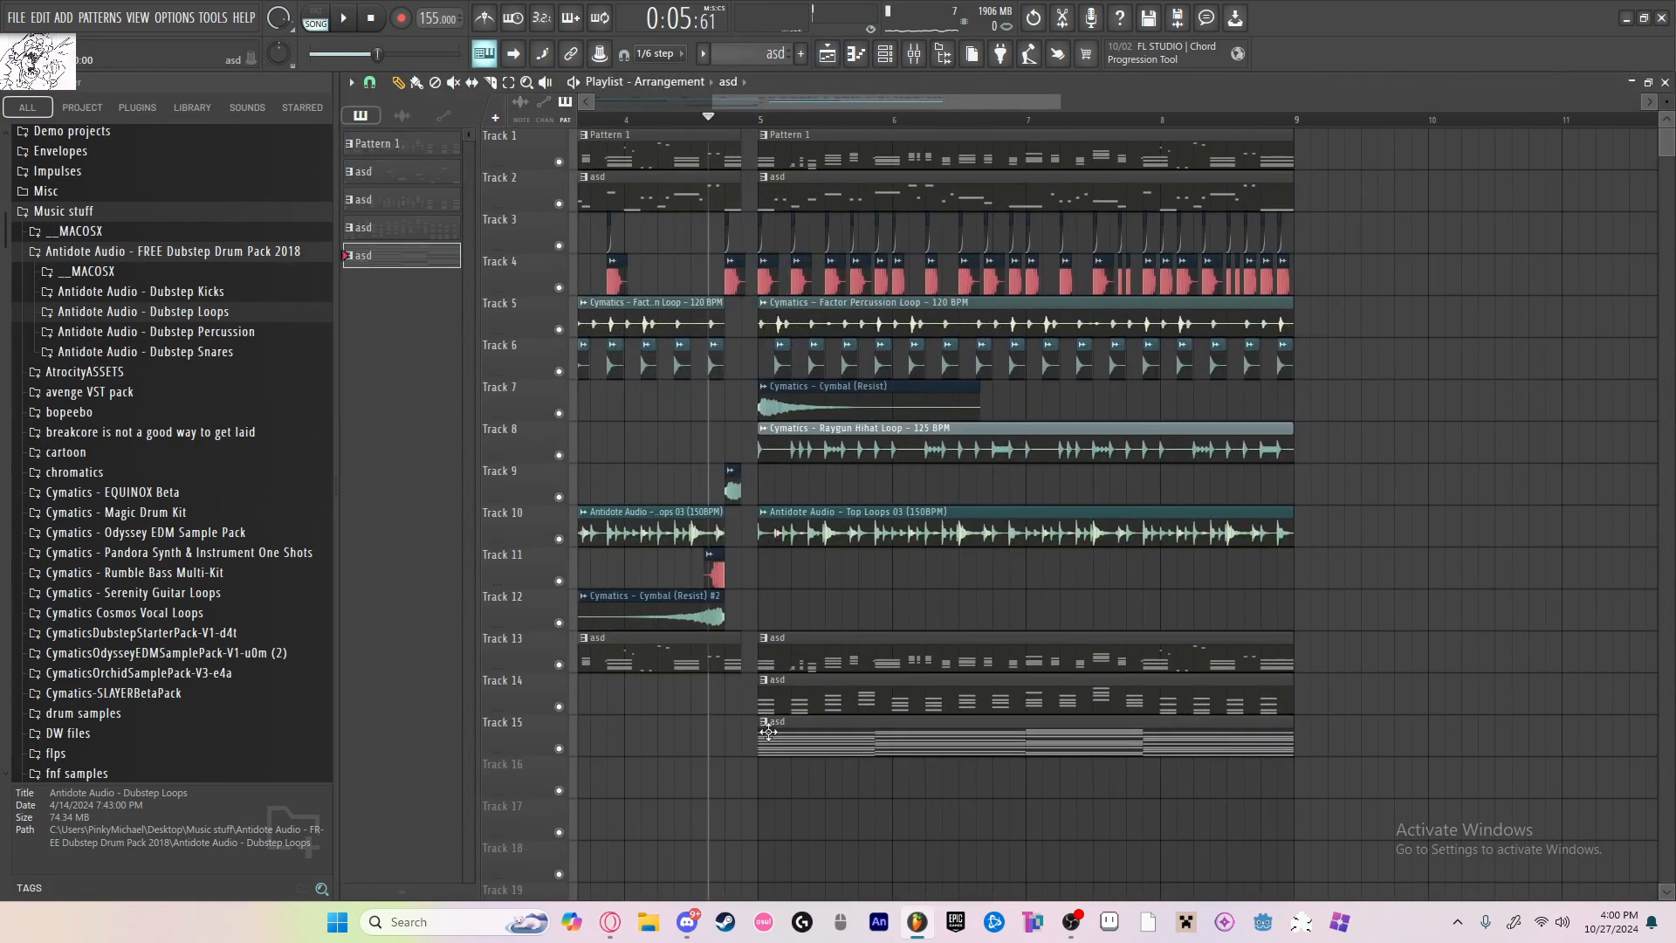
pyautogui.rightClick(558, 748)
pyautogui.click(762, 122)
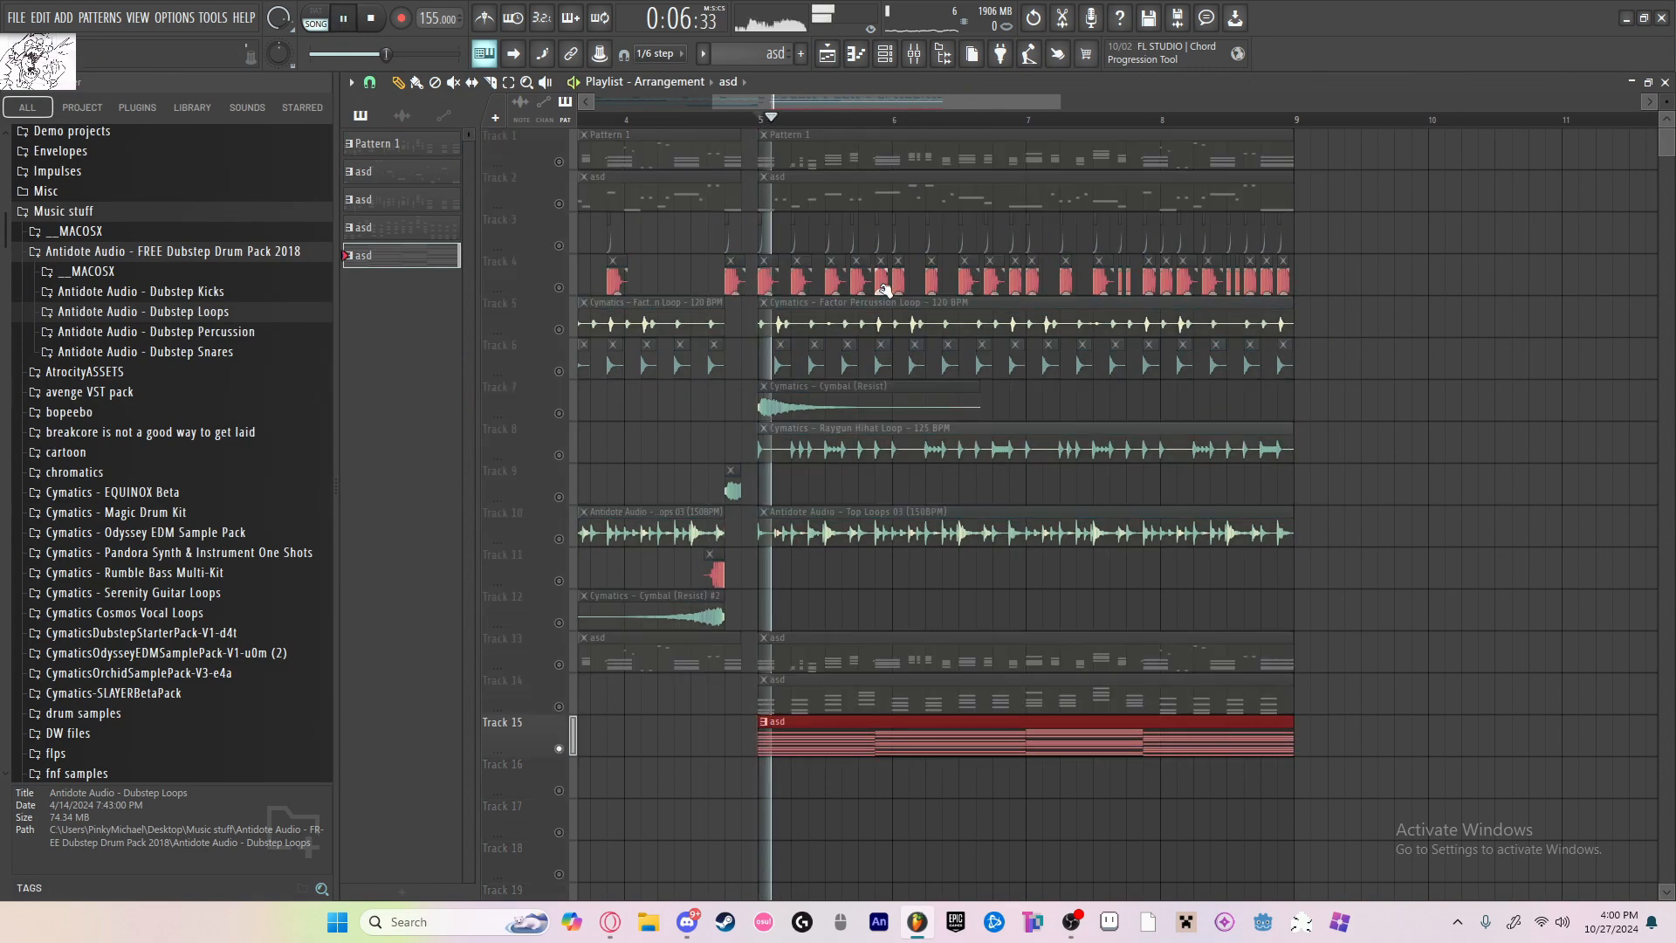
# Step: Show all channels and change the Touhou #2 soundfont patch to BRASS
pyautogui.scroll(3, 762, 122)
pyautogui.press('F6')
pyautogui.click(823, 180)
pyautogui.click(828, 199)
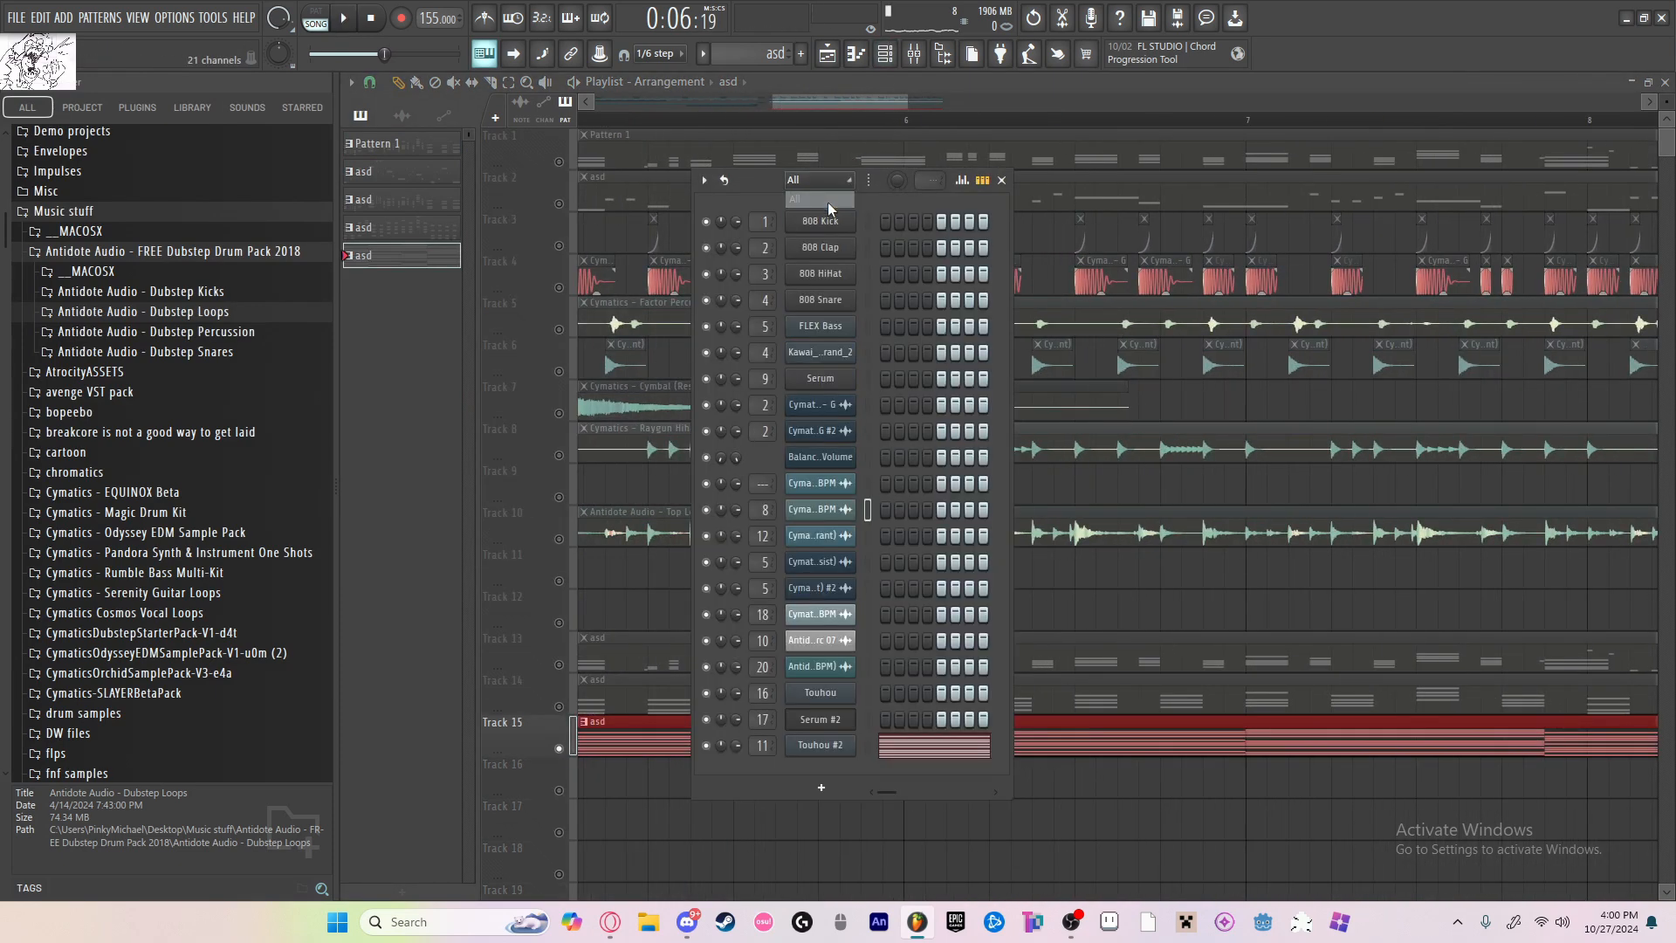
pyautogui.click(821, 748)
pyautogui.click(500, 274)
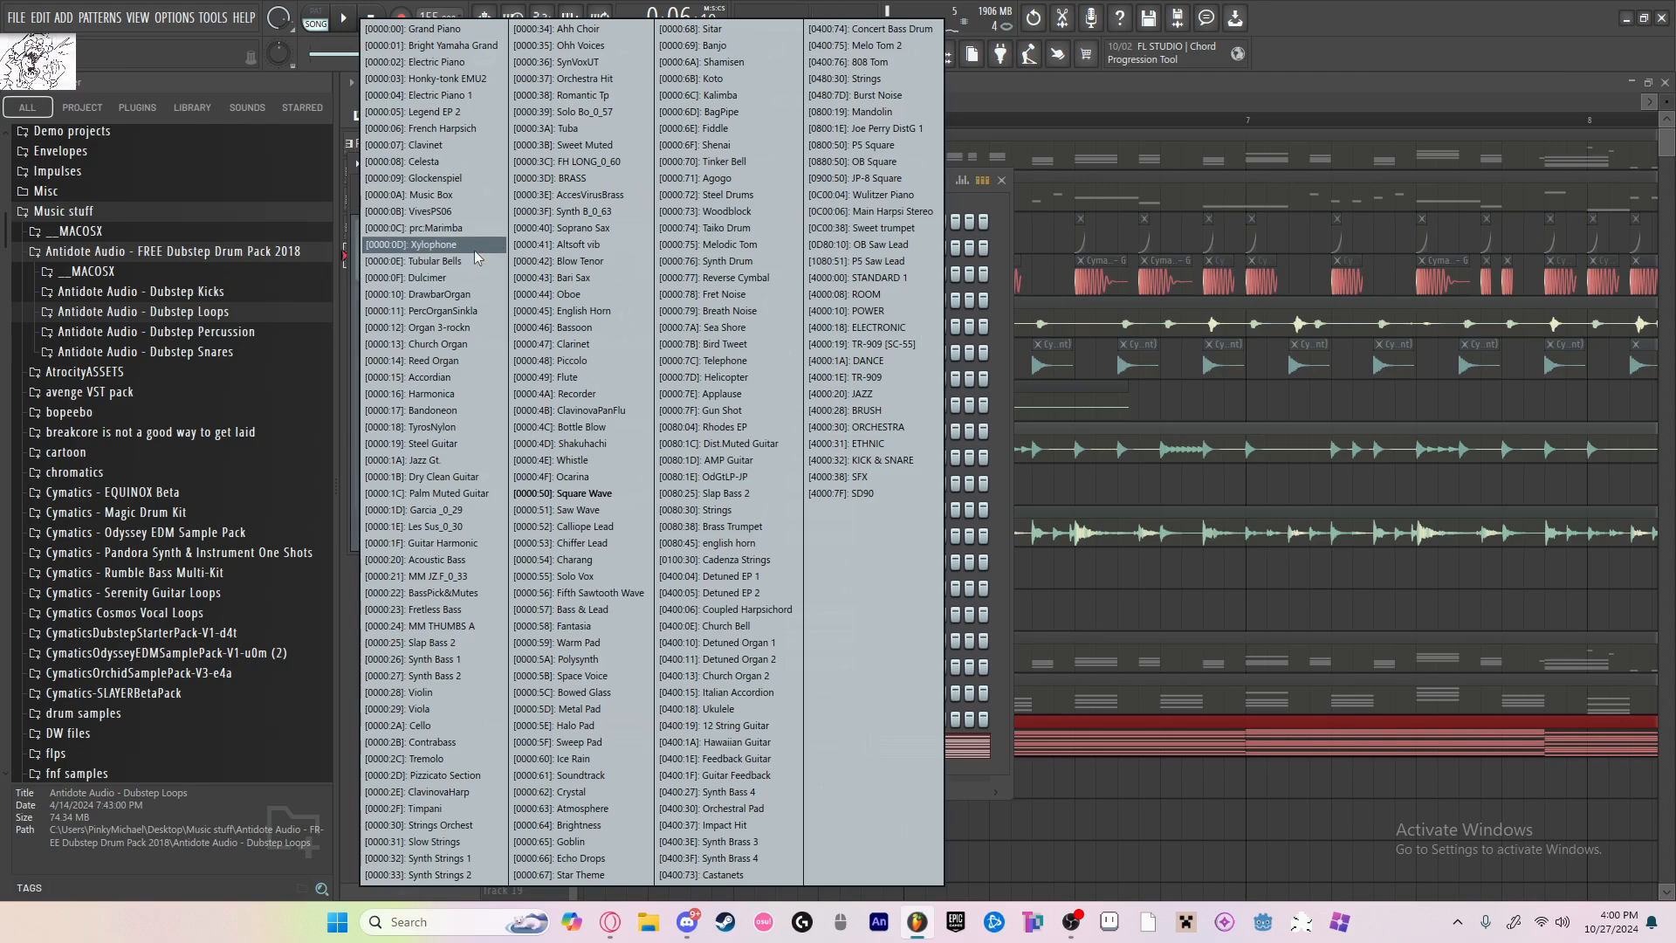
pyautogui.click(599, 425)
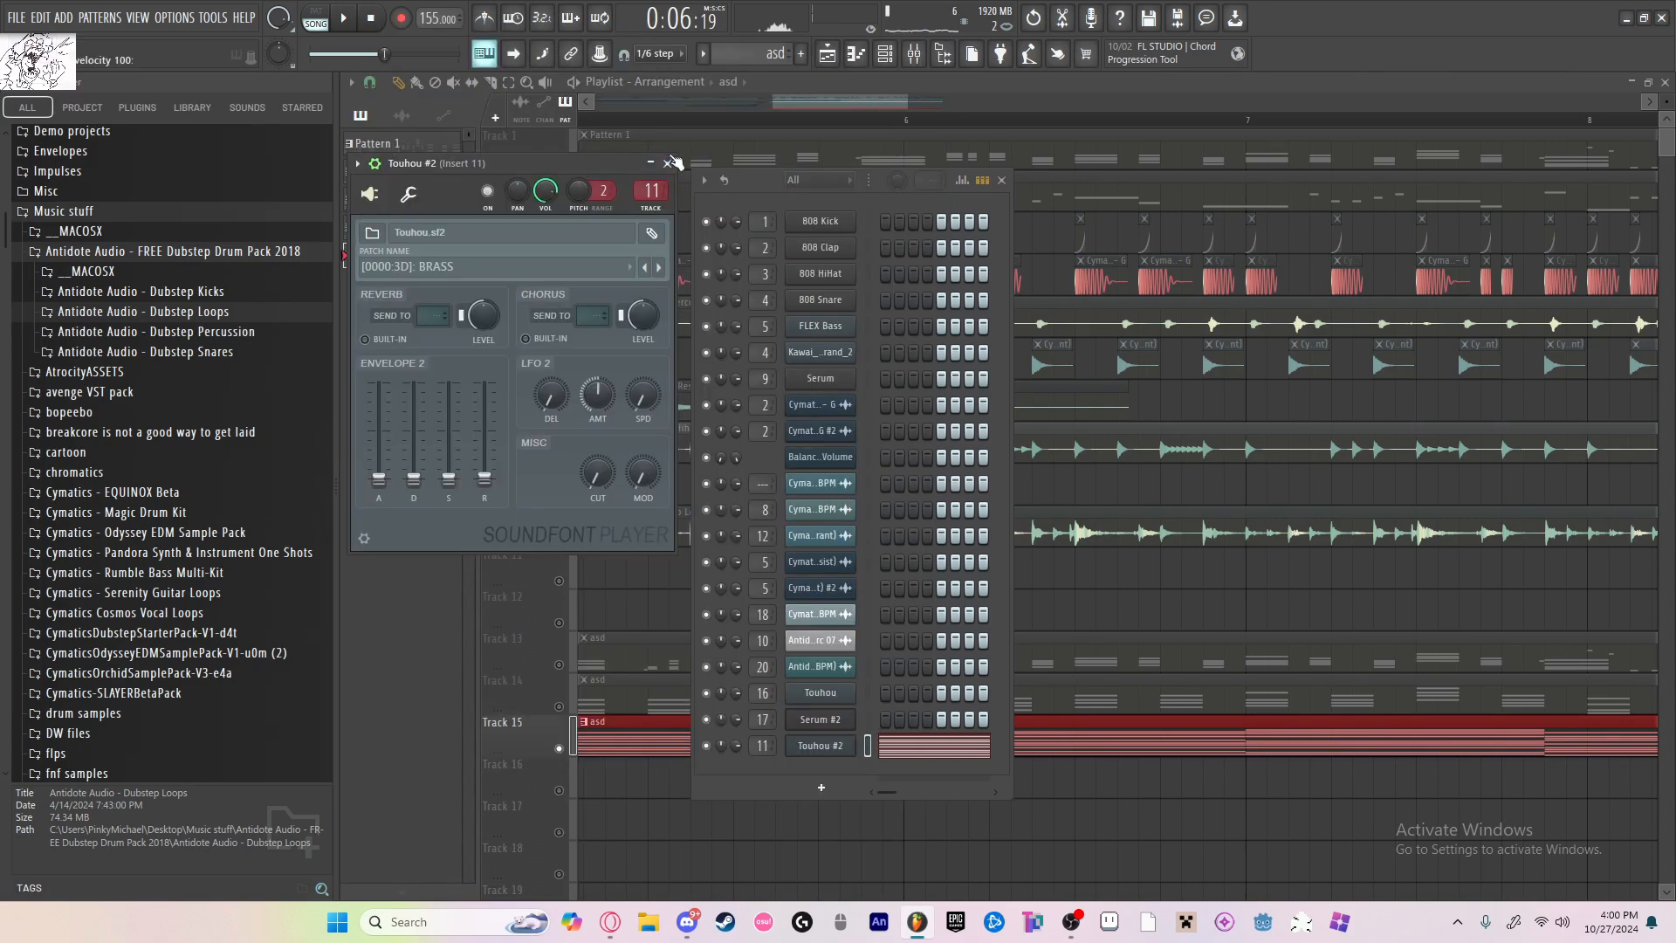
pyautogui.click(675, 161)
# Step: Add Fruity Chorus to insert 11, move it to the first slot ahead of OTT, and lower its mix level
pyautogui.press('space')
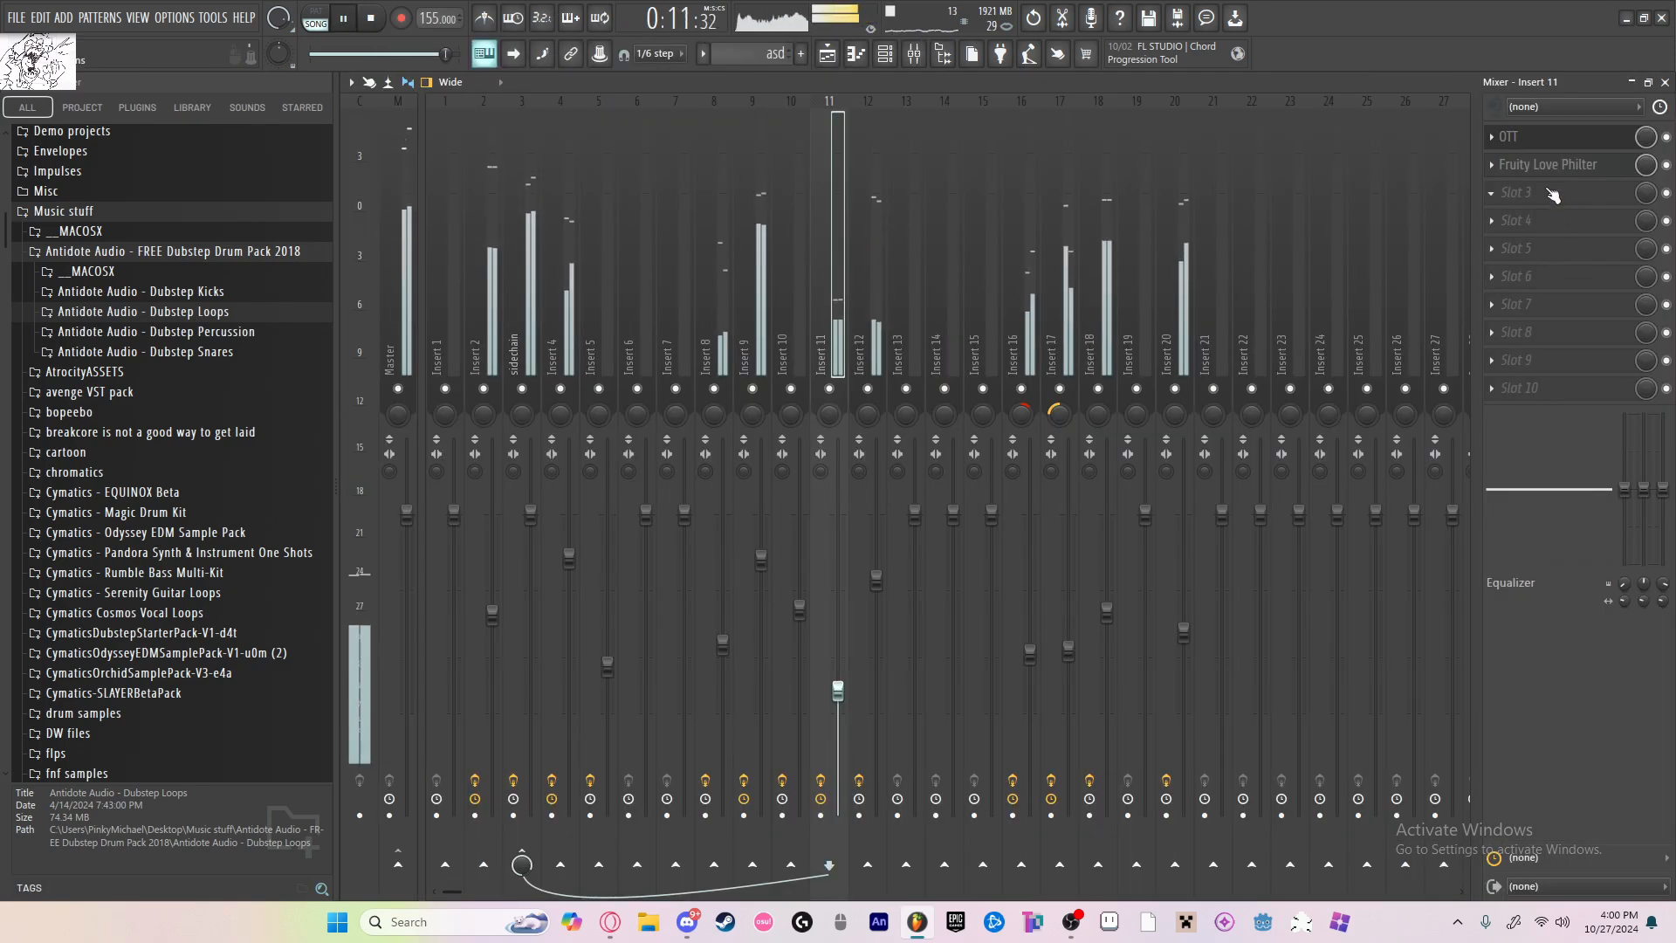
pyautogui.click(1553, 194)
pyautogui.moveTo(1541, 213)
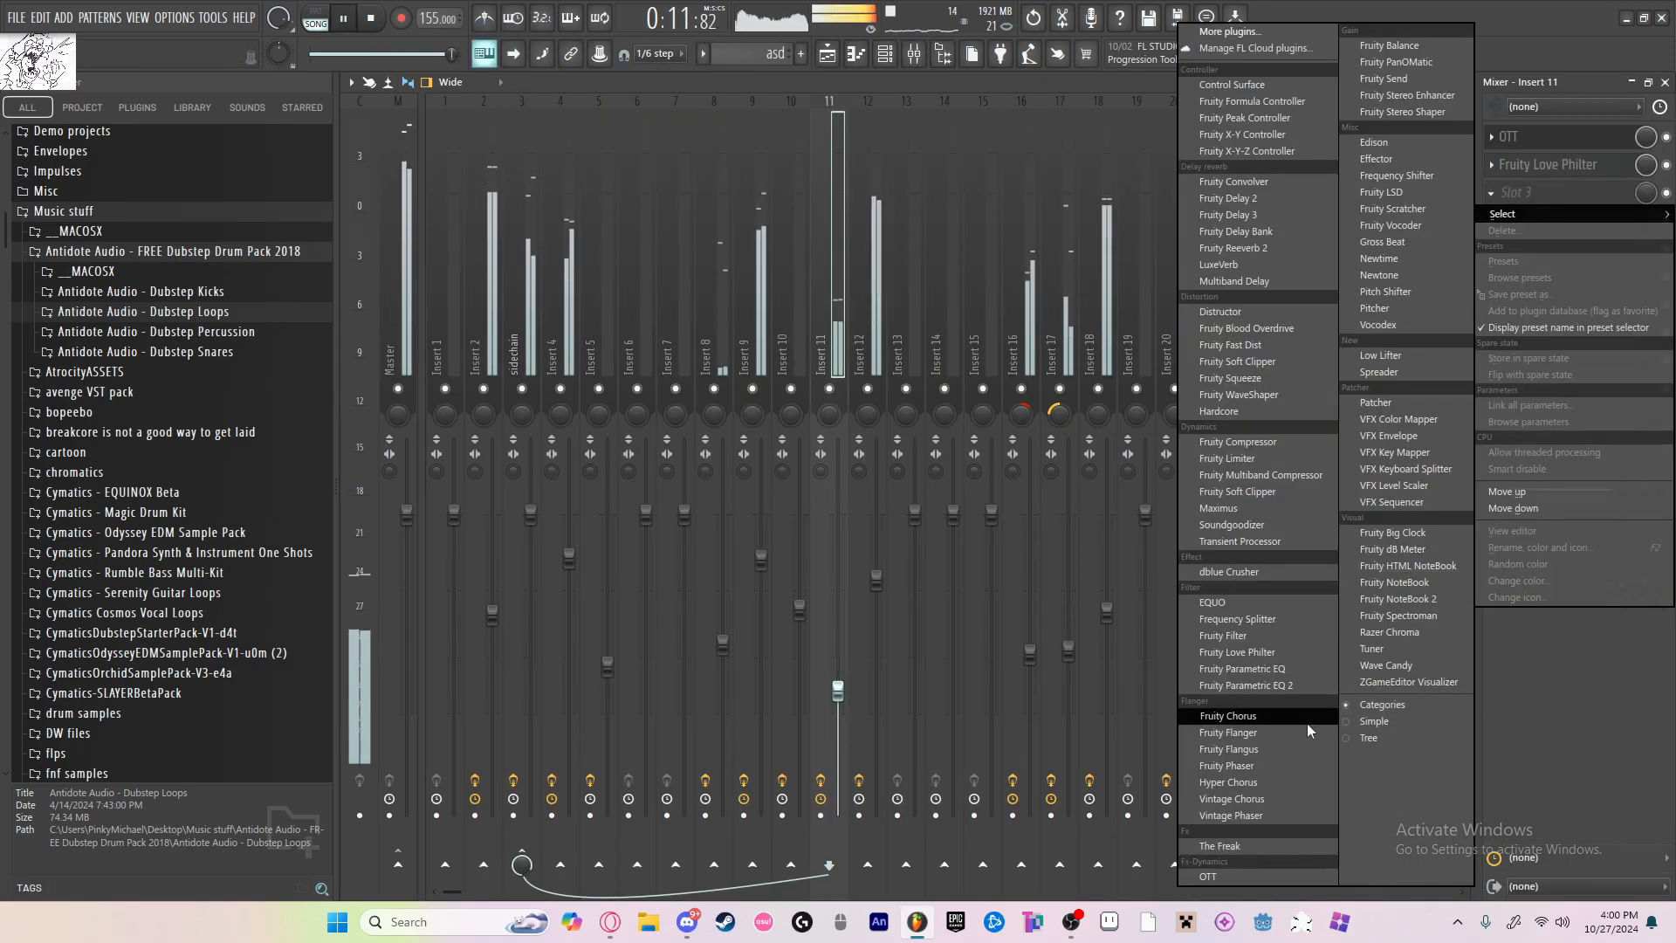
pyautogui.click(1307, 718)
pyautogui.scroll(2, 1569, 190)
pyautogui.moveTo(1647, 142); pyautogui.dragTo(1646, 199)
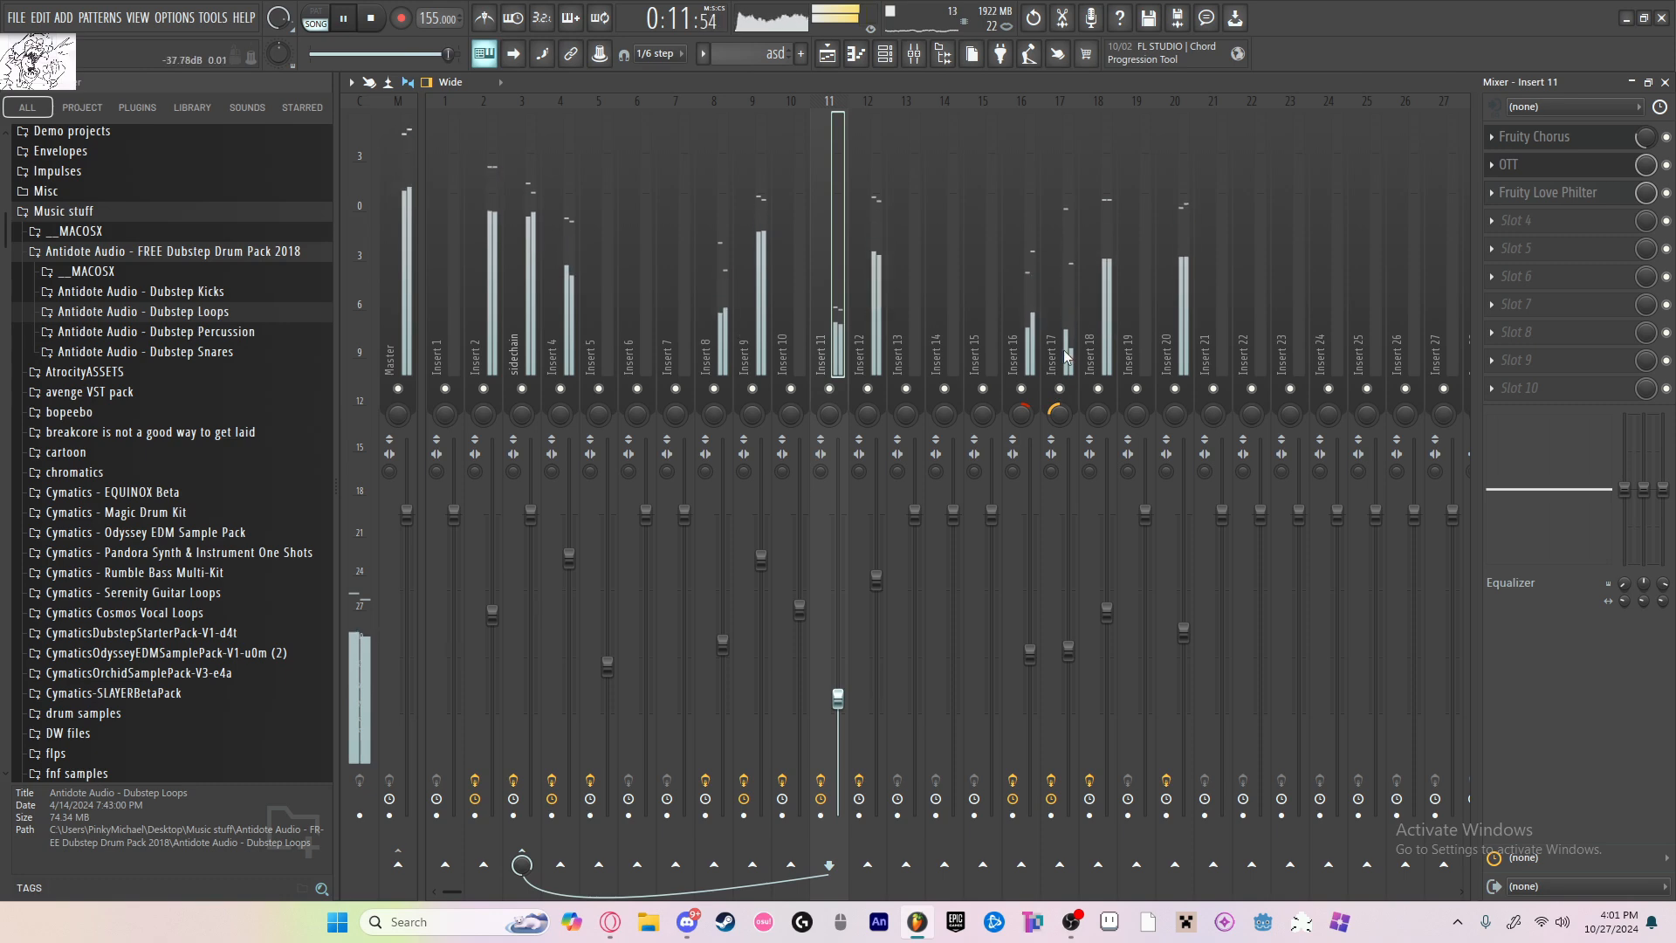
pyautogui.press('space')
pyautogui.press('F5')
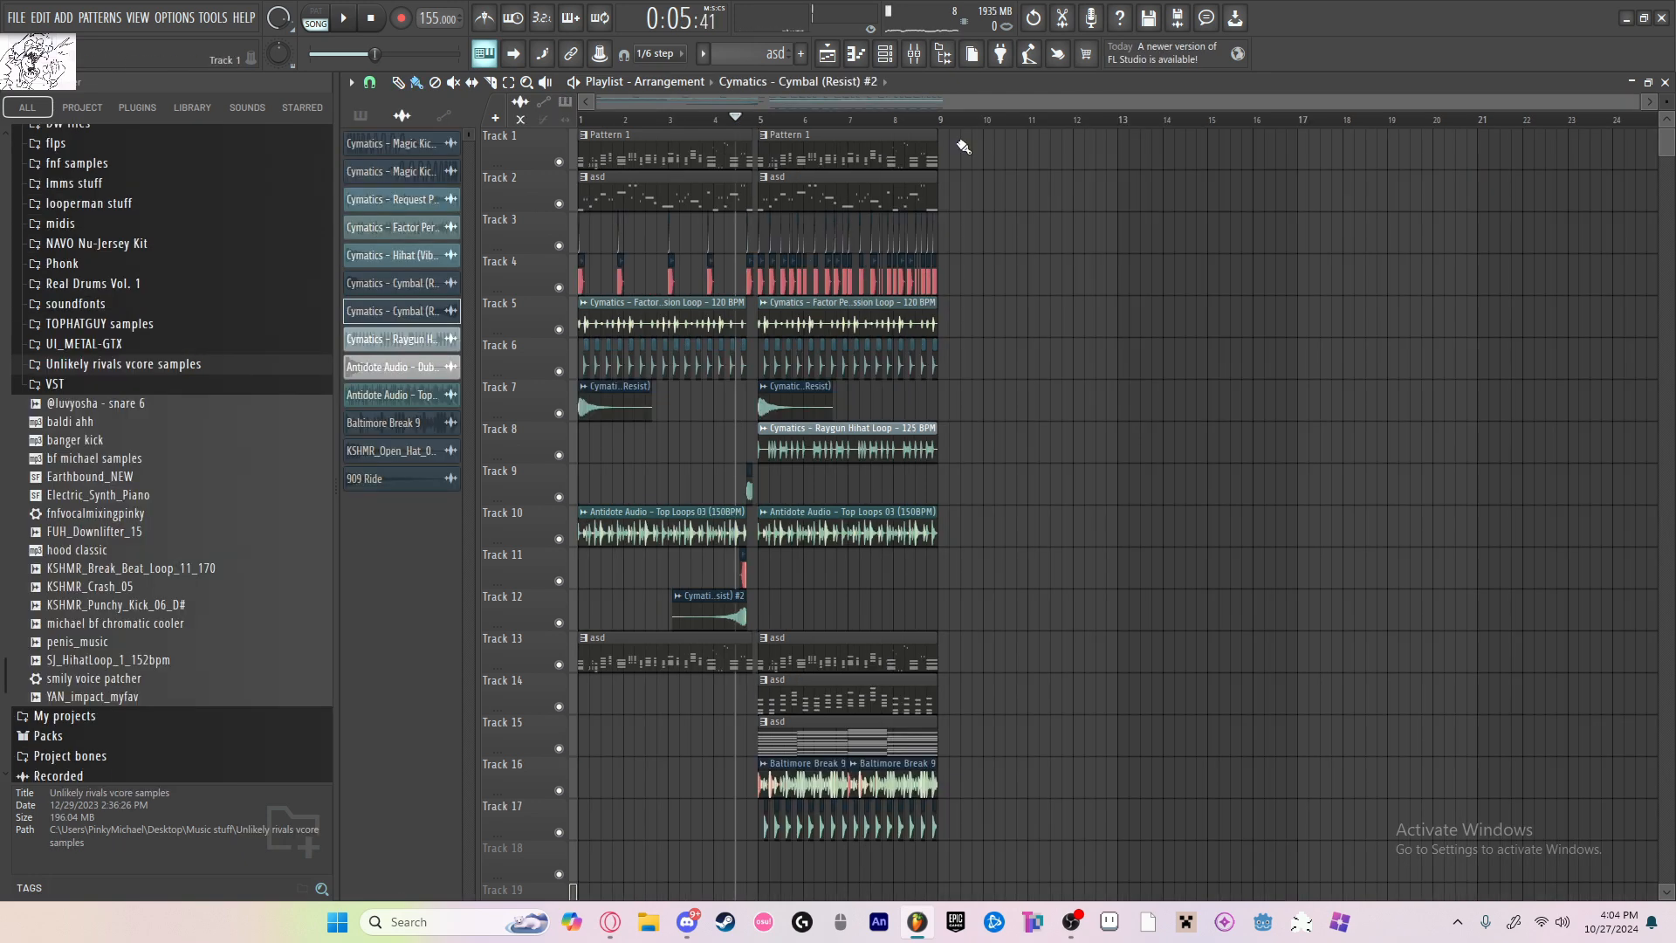
# Step: Add a new FLEX instrument channel
pyautogui.click(899, 54)
pyautogui.click(824, 575)
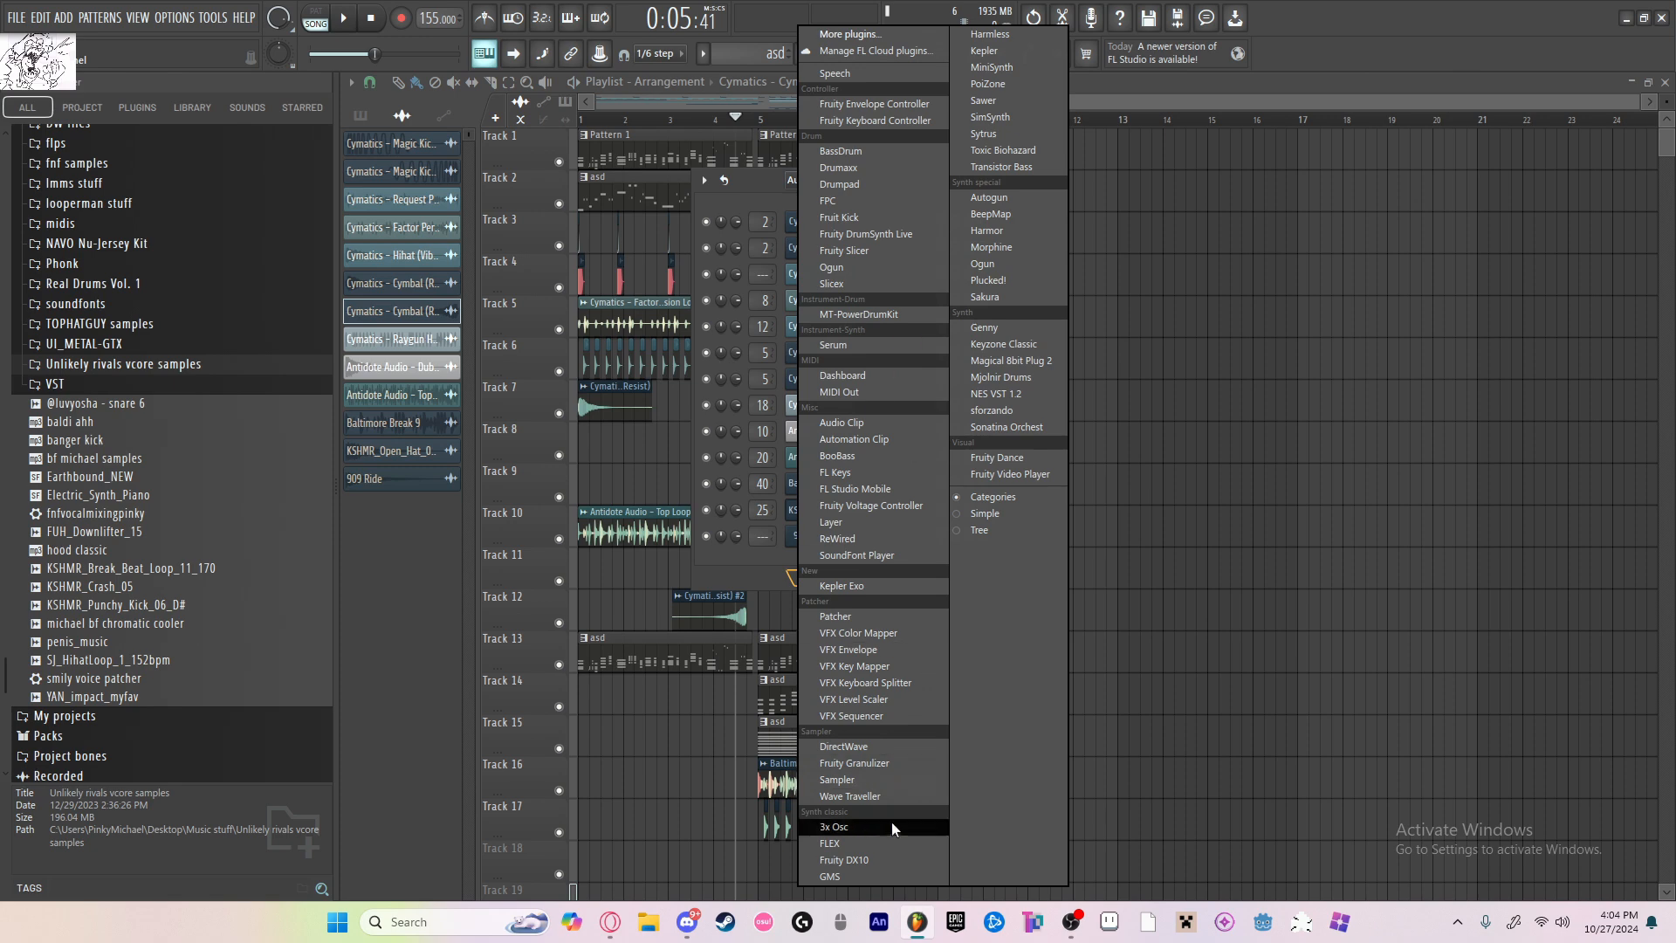
pyautogui.click(883, 843)
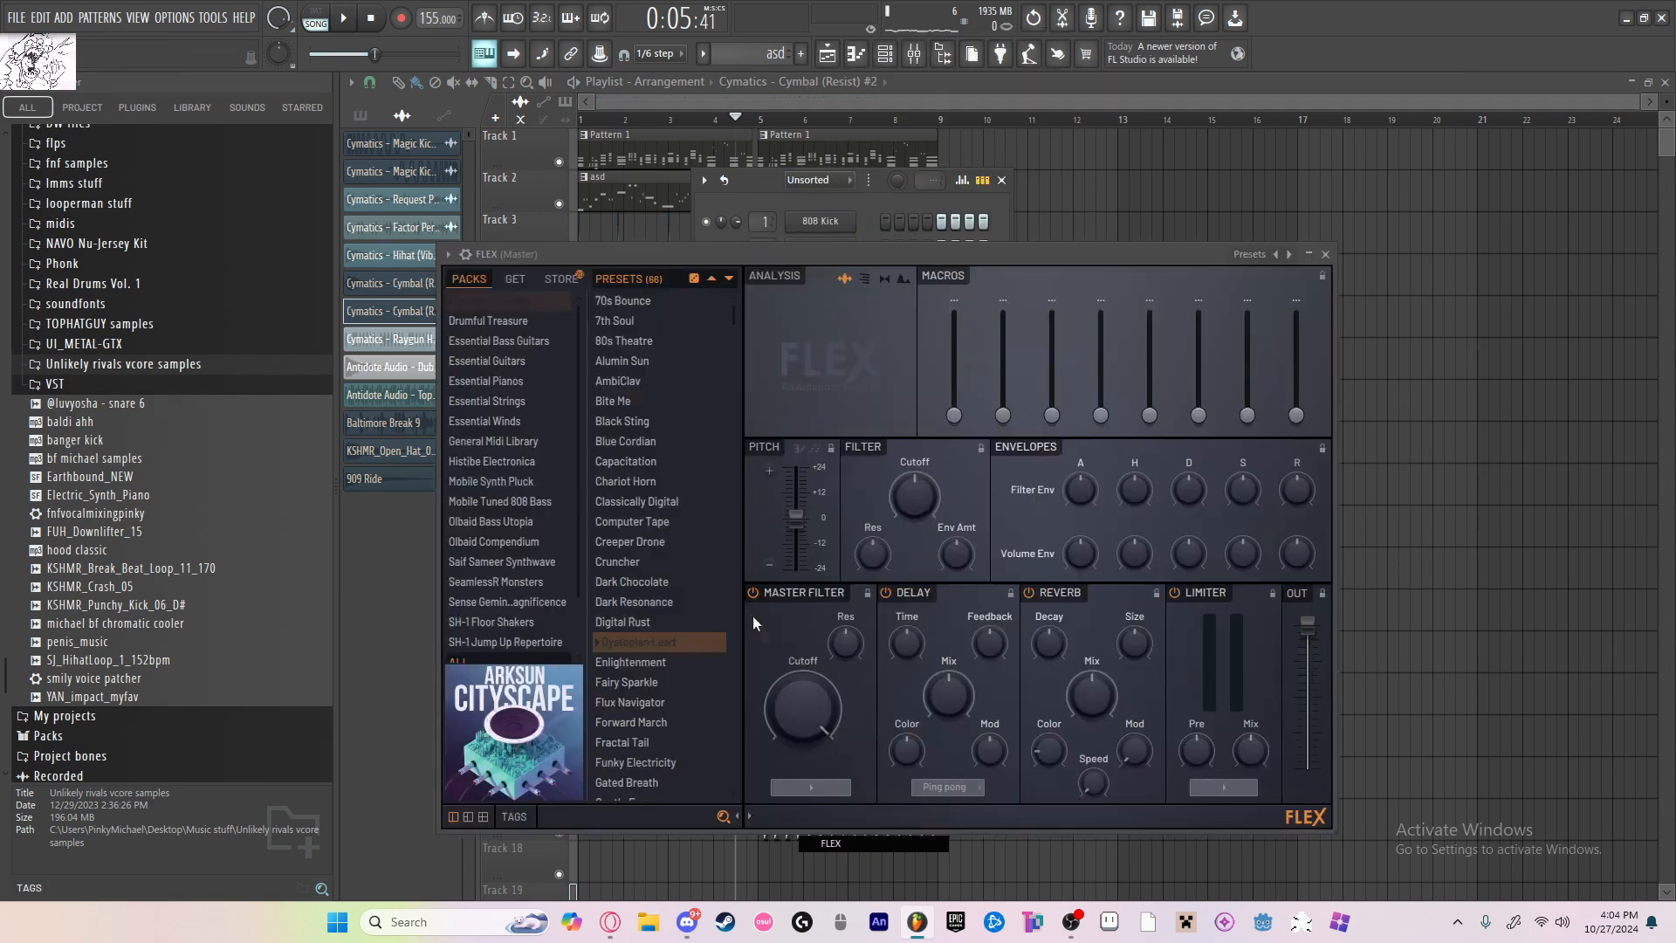
# Step: Browse the FLEX packs and audition Analog Strings and Atmos 'Fearsome' from Saif Sameer Synthwave
pyautogui.click(510, 522)
pyautogui.click(519, 541)
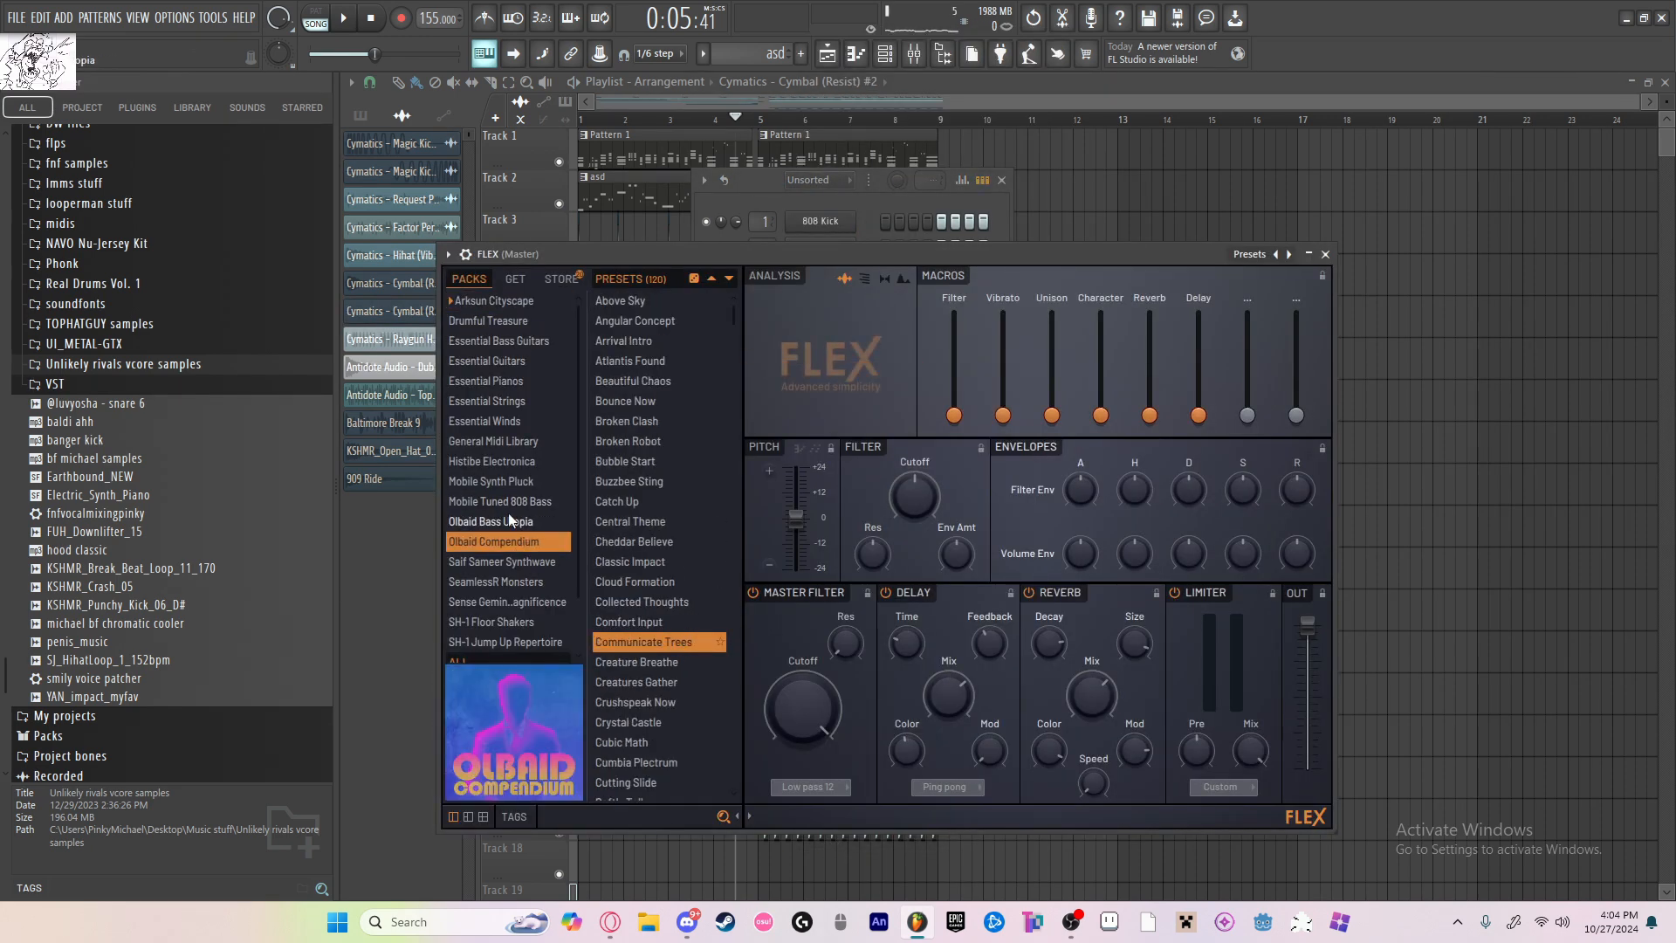
pyautogui.click(522, 563)
pyautogui.click(538, 586)
pyautogui.click(553, 561)
pyautogui.click(665, 558)
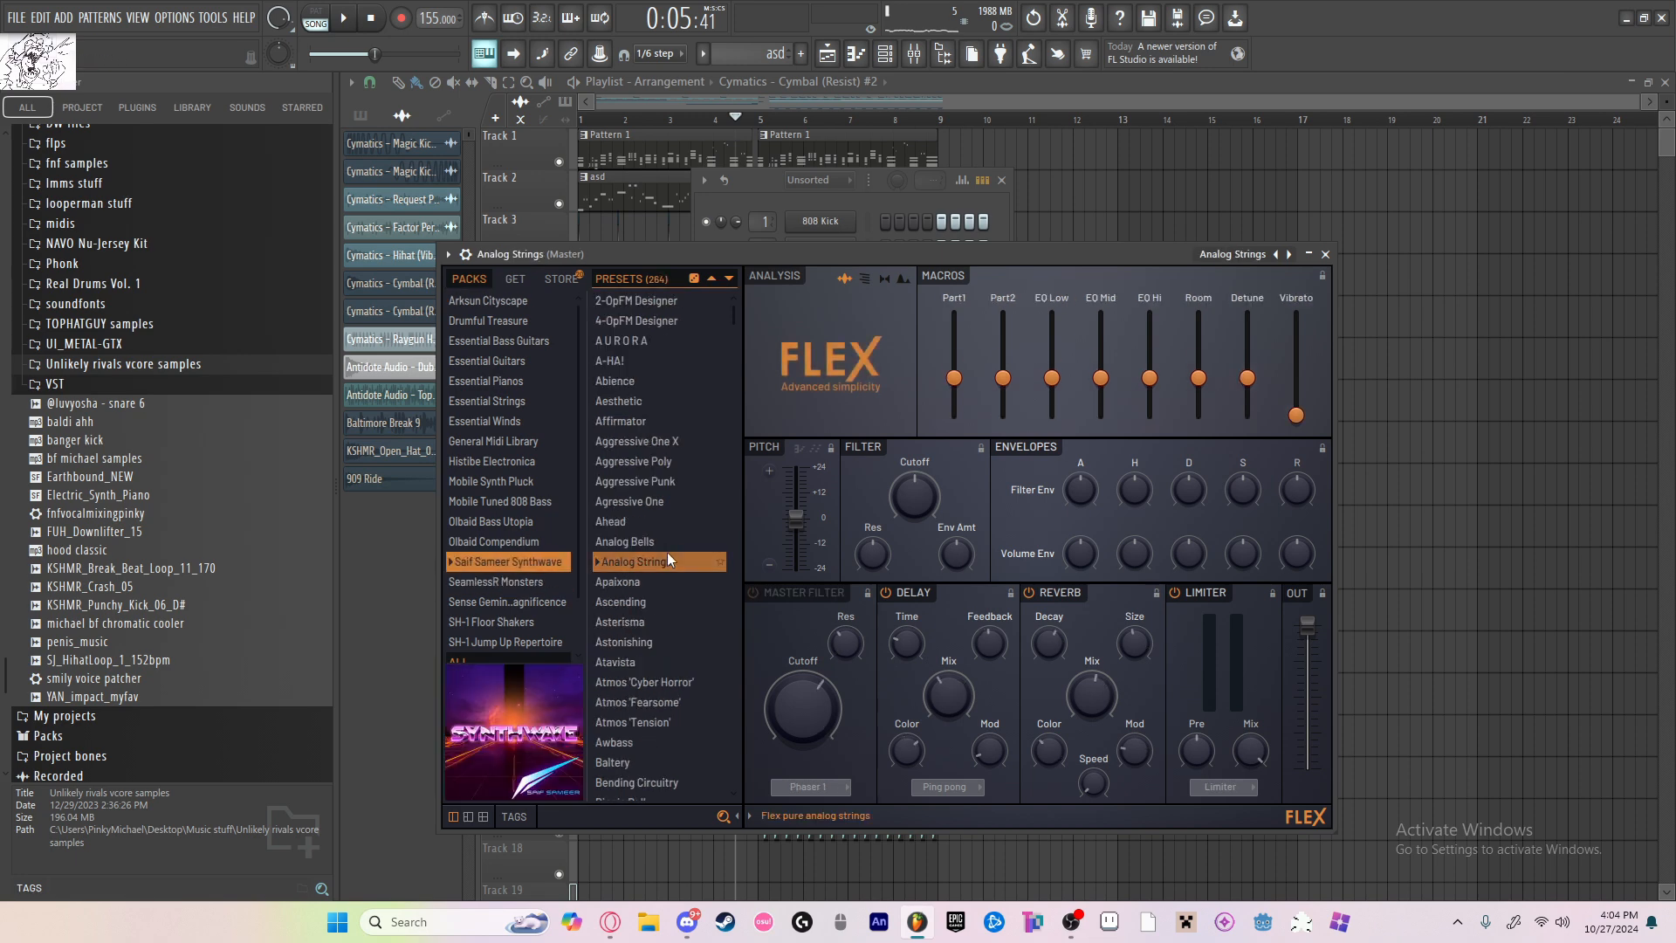
pyautogui.click(647, 703)
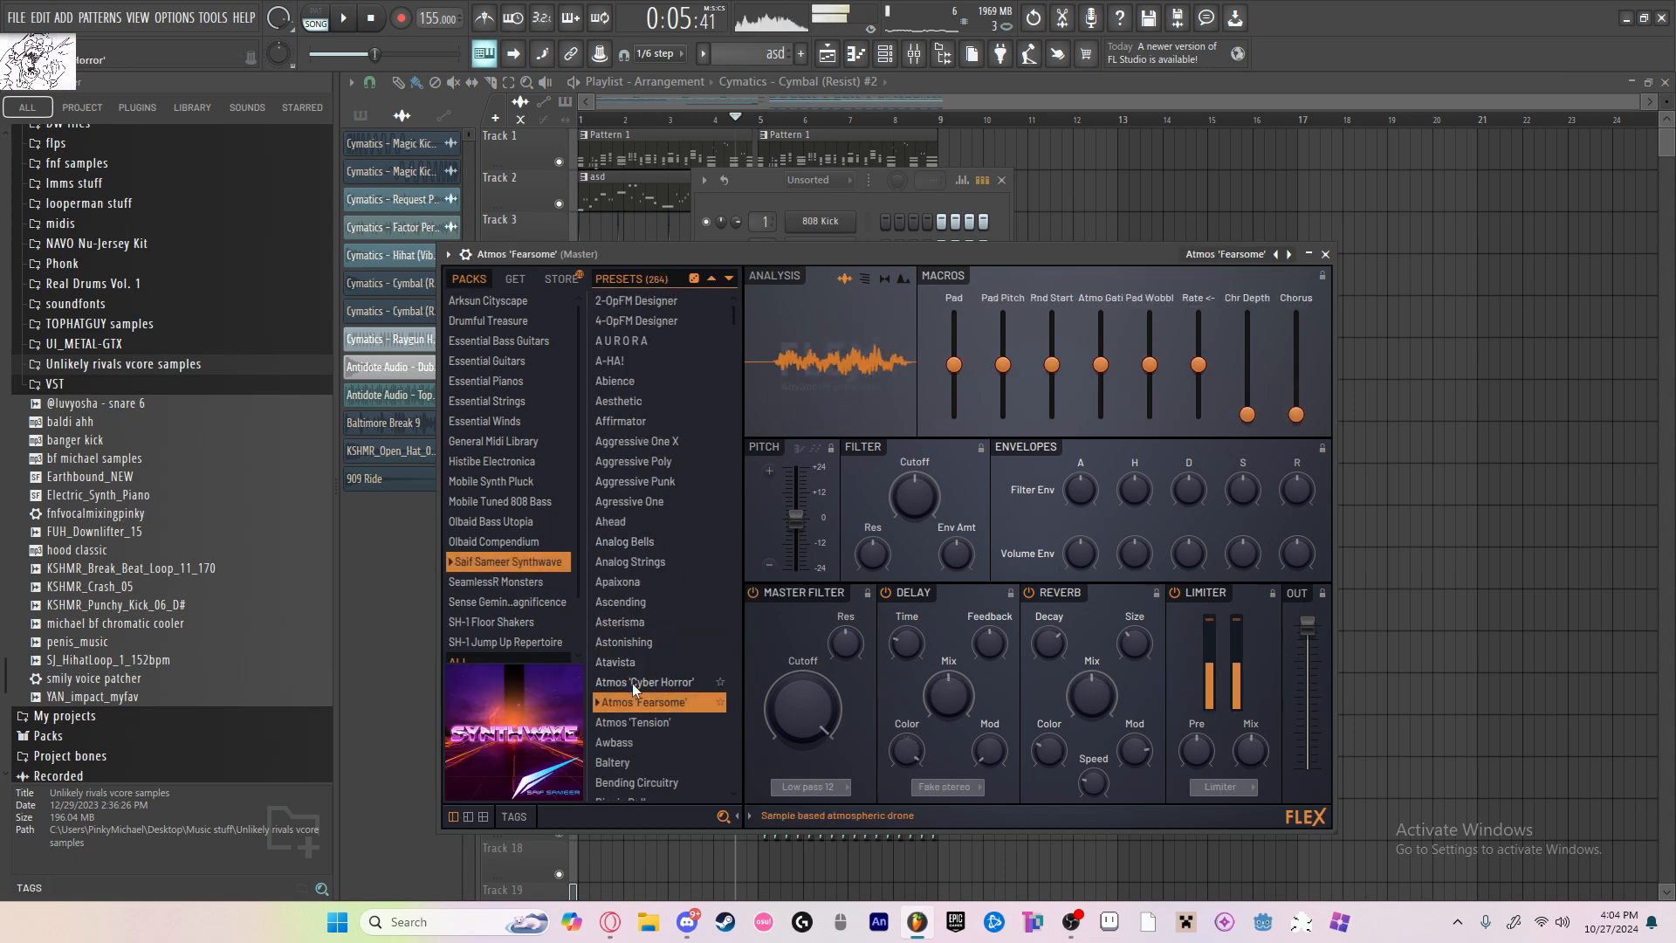
# Step: Load the Brass preset from the Sense Gemini Magnificence pack in FLEX
pyautogui.click(525, 597)
pyautogui.click(625, 642)
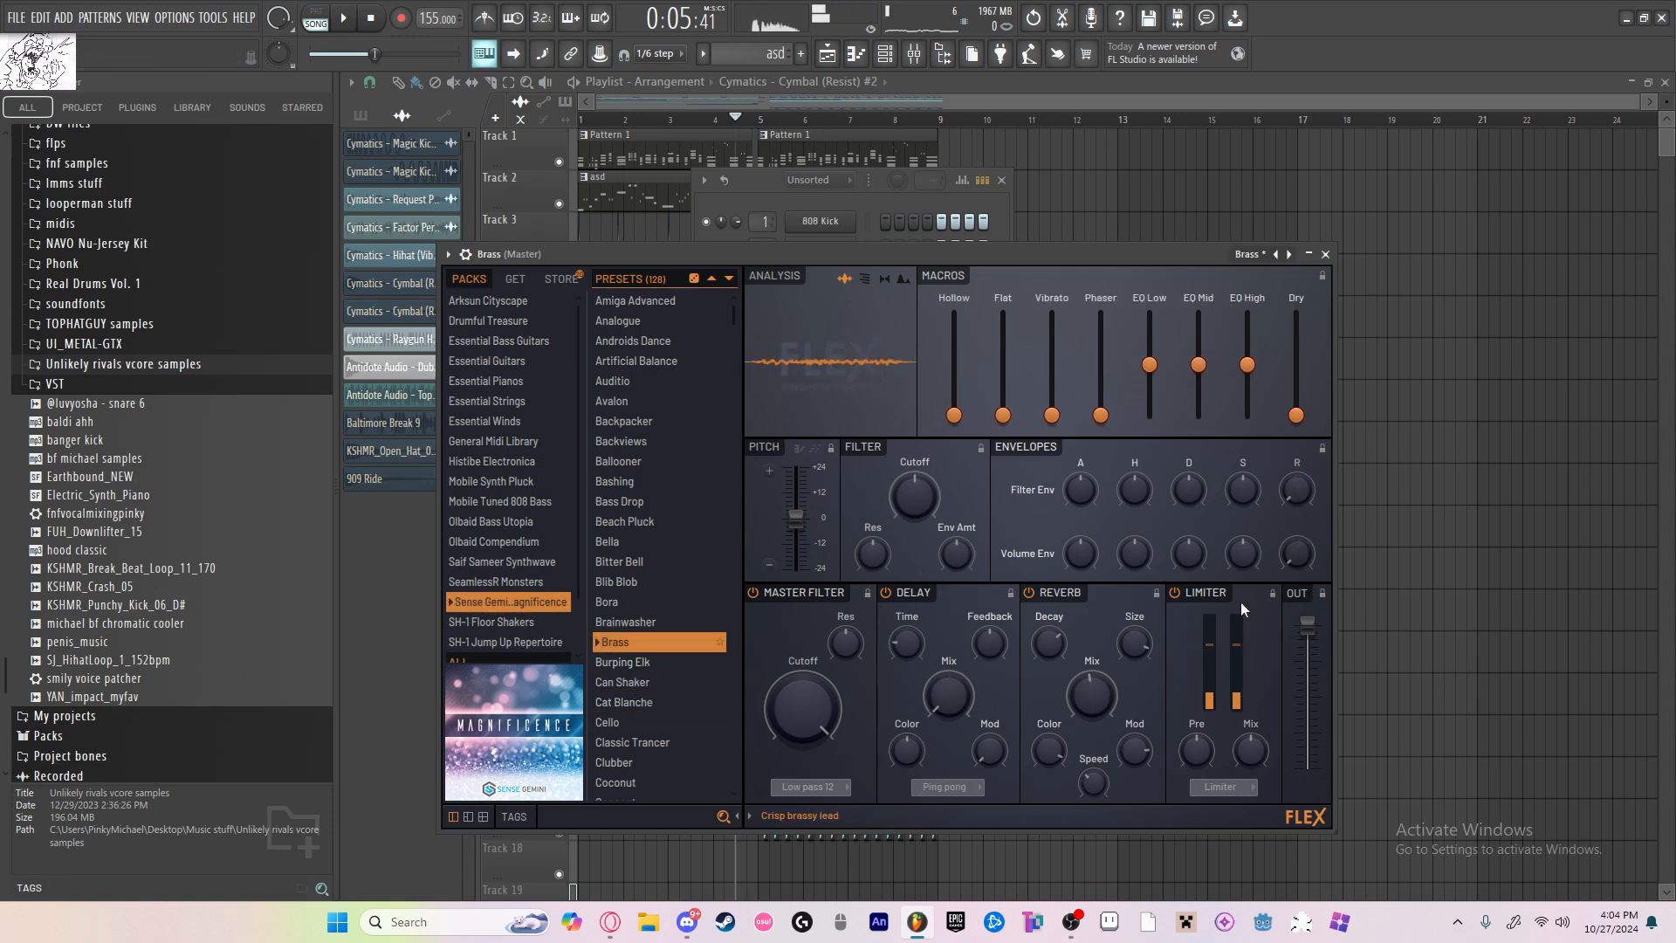
pyautogui.click(1326, 254)
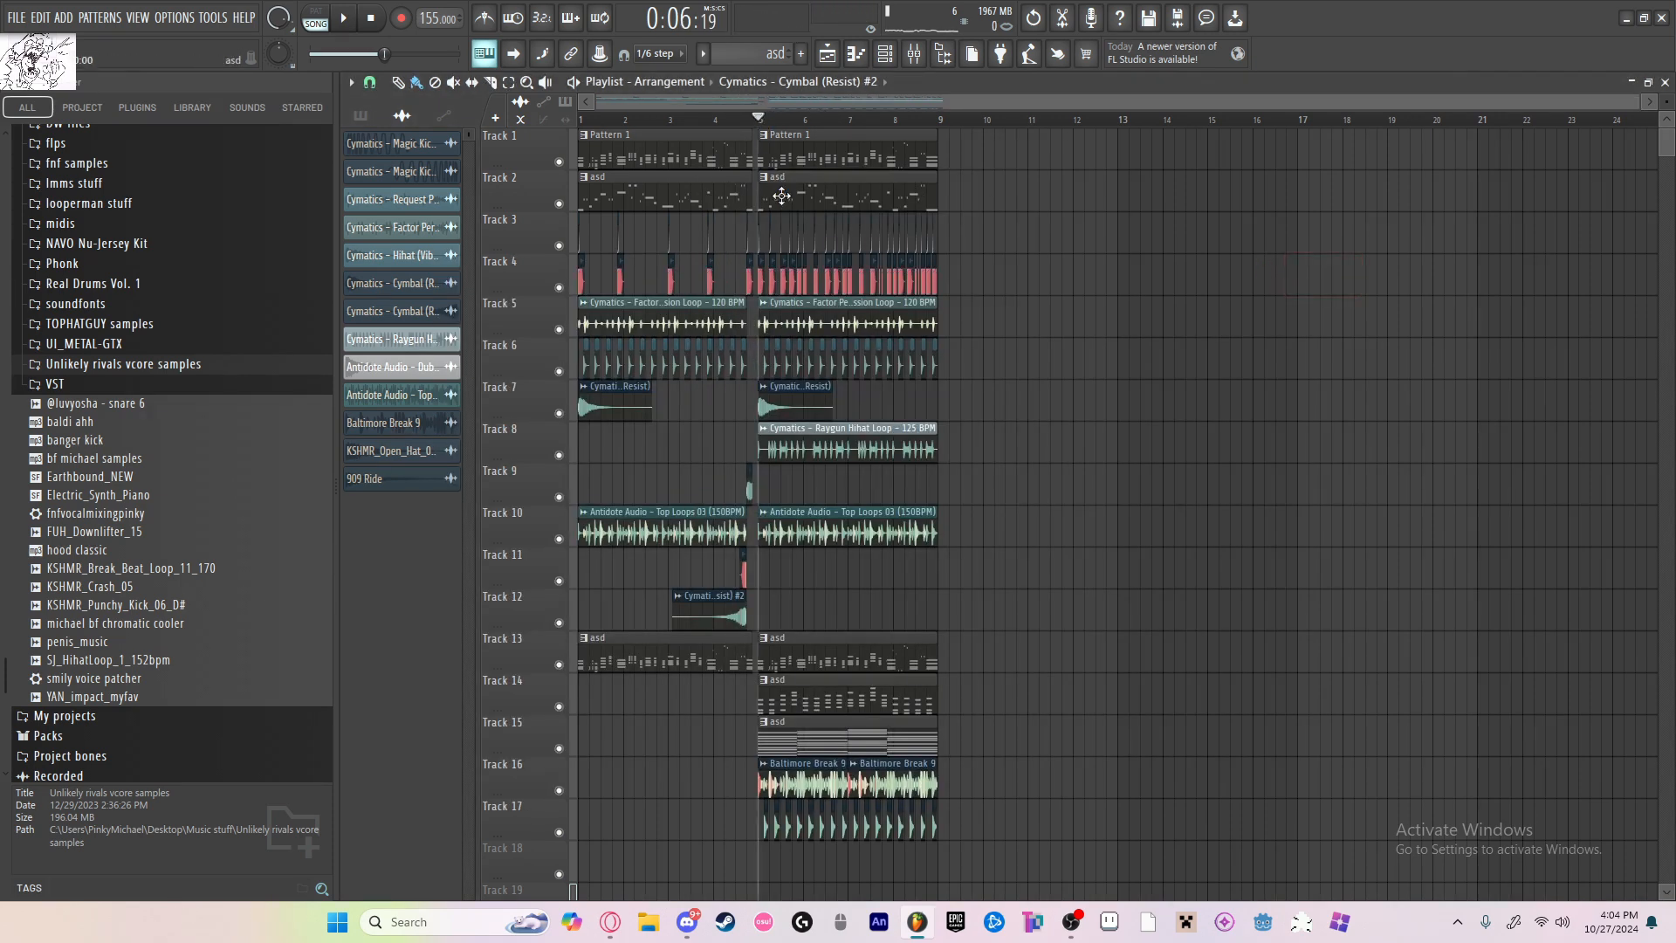
# Step: Copy the Serum notes from the track 2 pattern into the Brass channel and play them back
pyautogui.doubleClick(778, 193)
pyautogui.press('space')
pyautogui.click(720, 82)
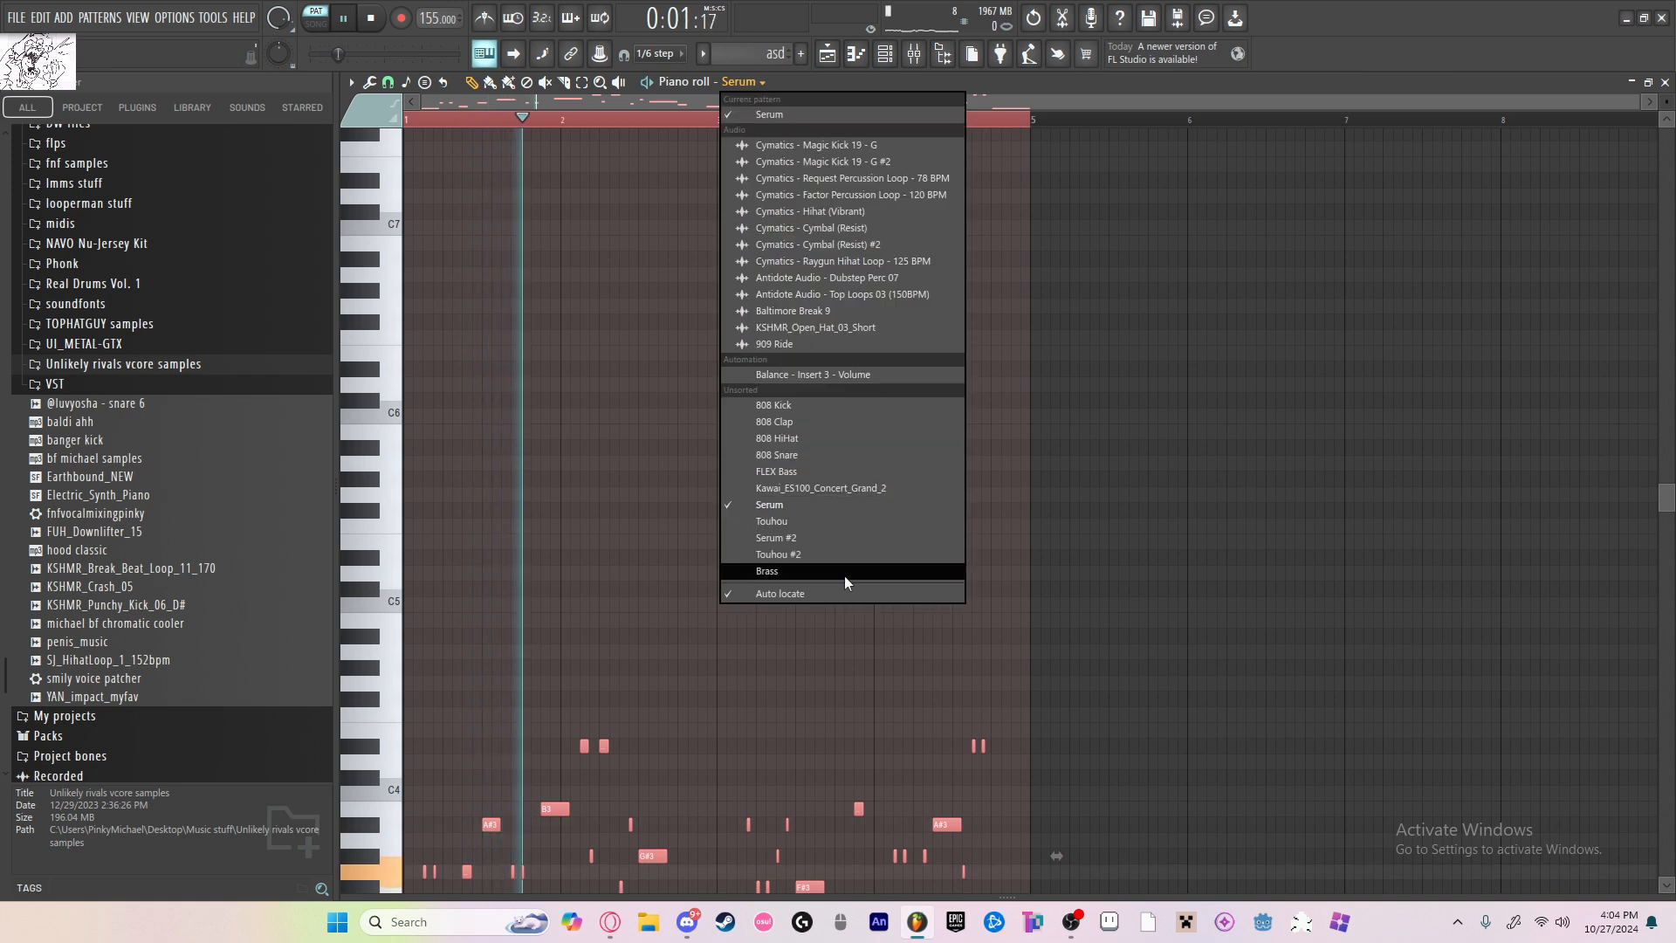
pyautogui.click(824, 560)
pyautogui.scroll(-4, 764, 363)
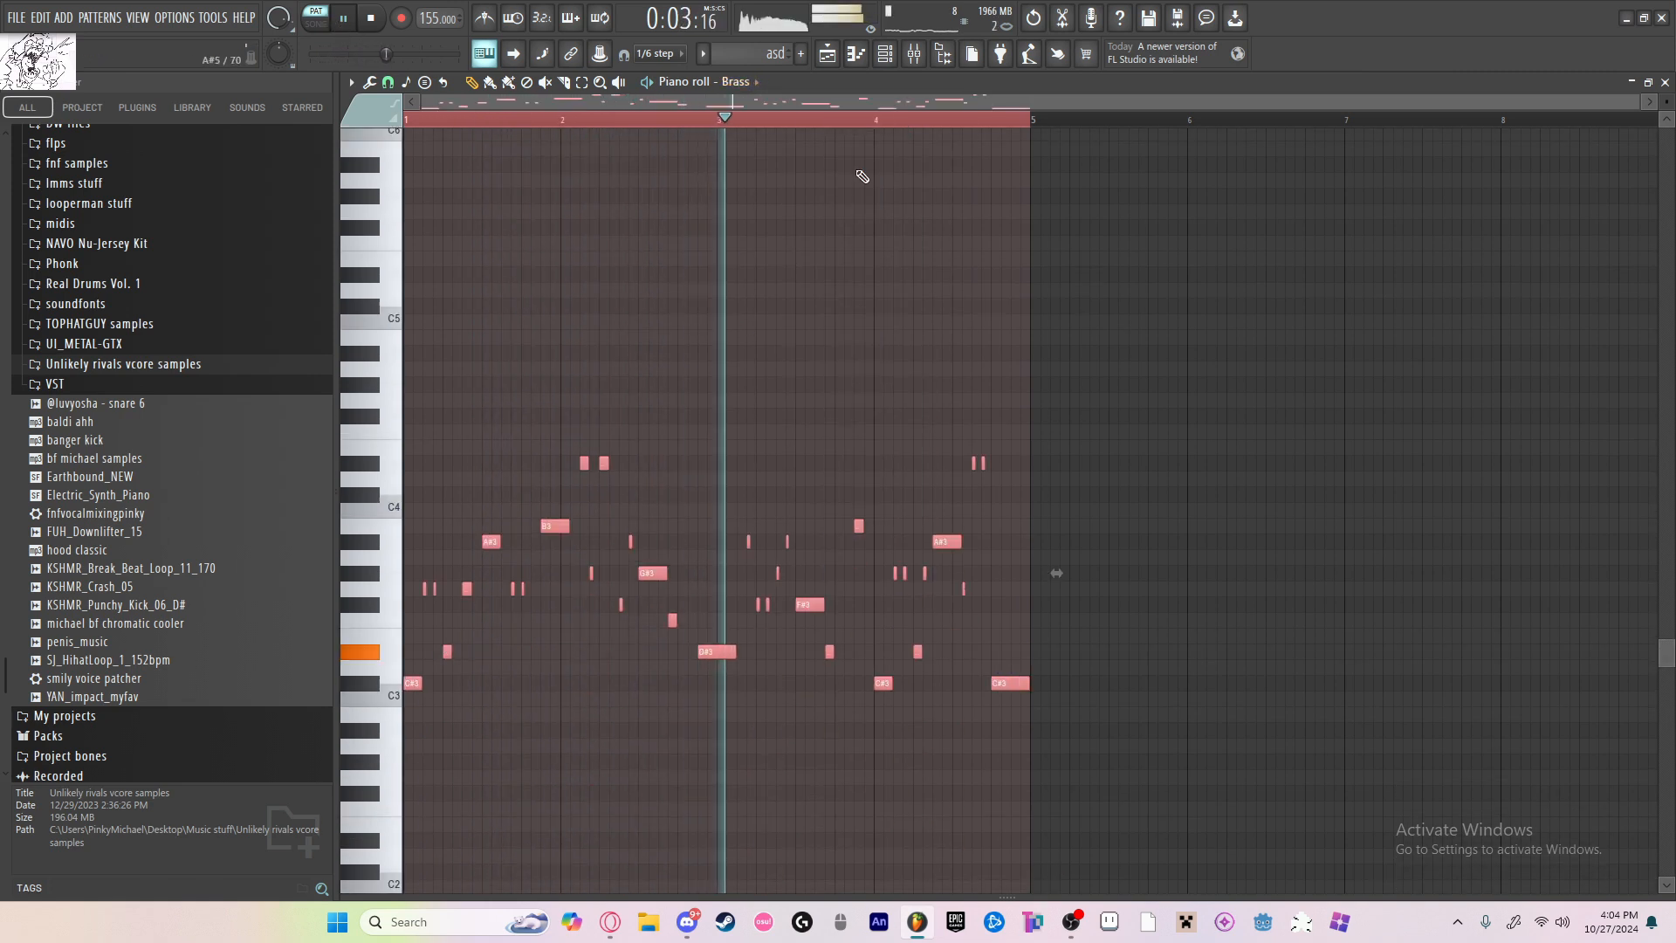
# Step: Review the Brass instrument's settings and lower all of its notes by one octave
pyautogui.press('F6')
pyautogui.click(821, 482)
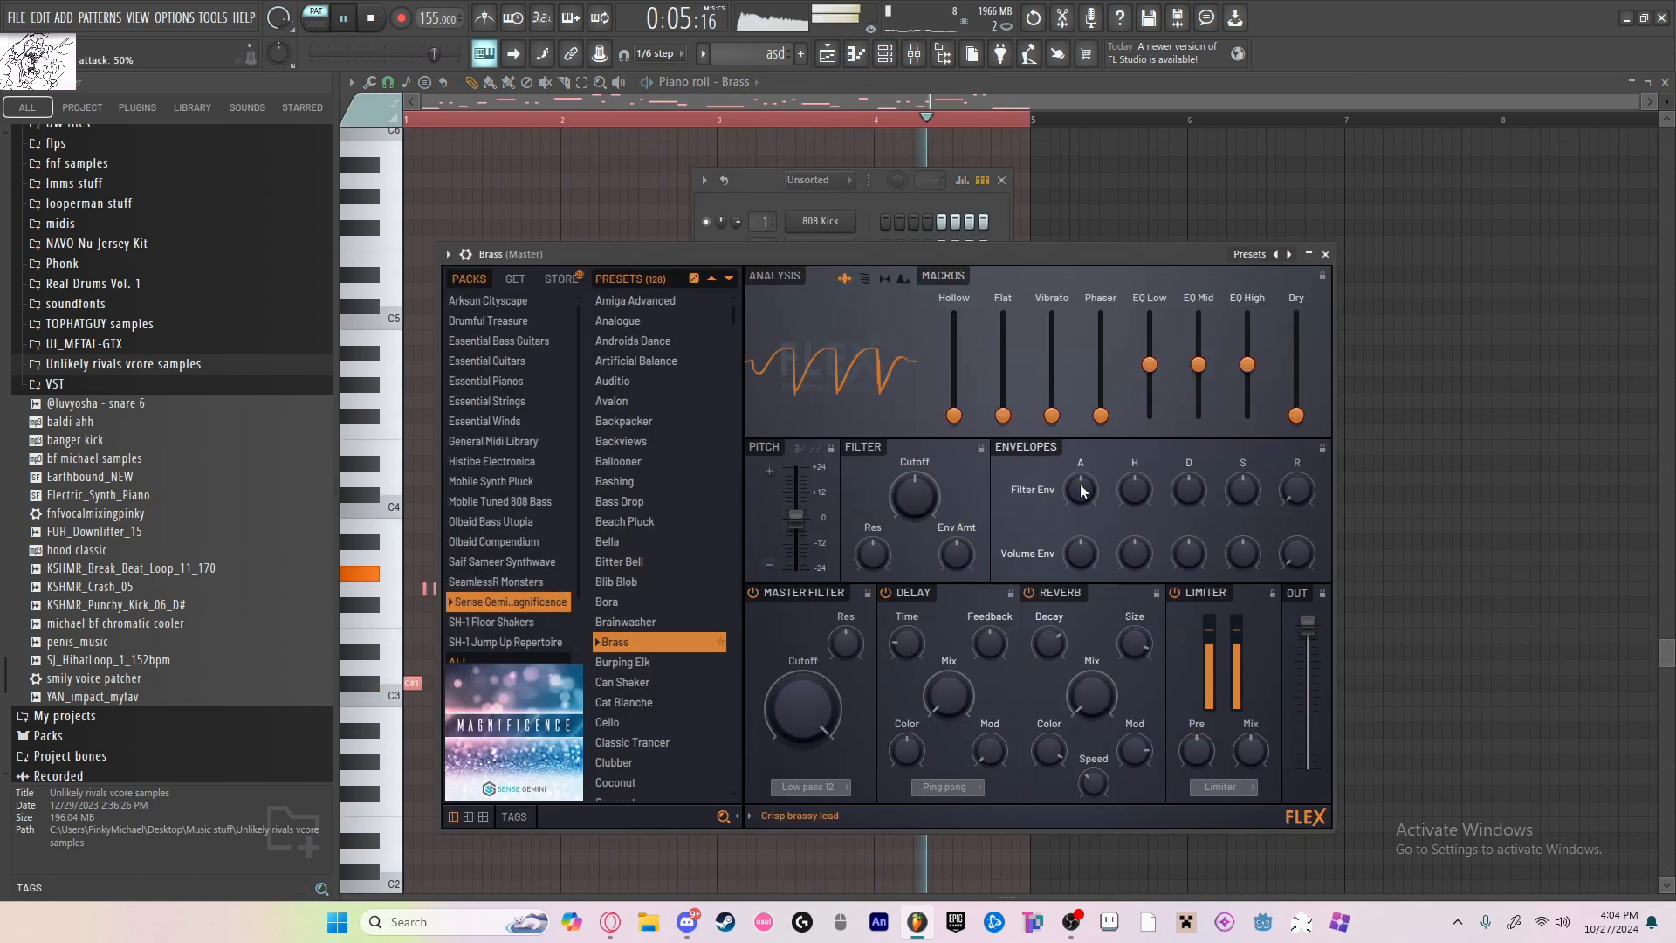
pyautogui.click(1325, 254)
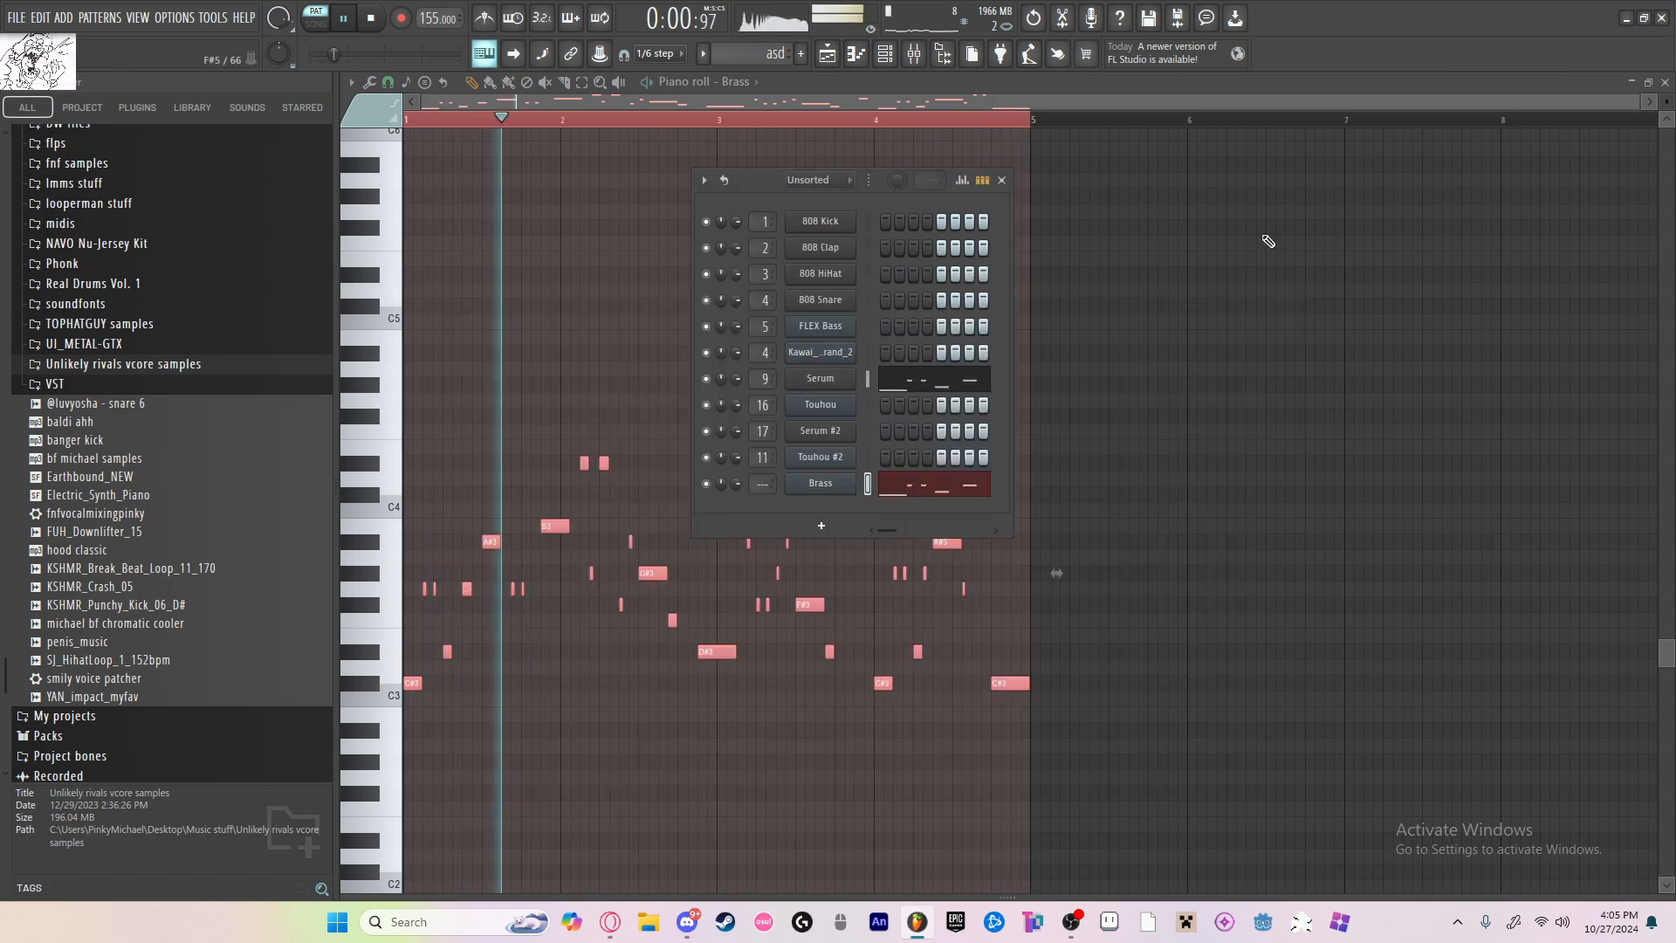
pyautogui.click(1003, 181)
pyautogui.rightClick(943, 282)
pyautogui.hotkey('ctrl', 'a')
pyautogui.hotkey('ctrl', 'Down')
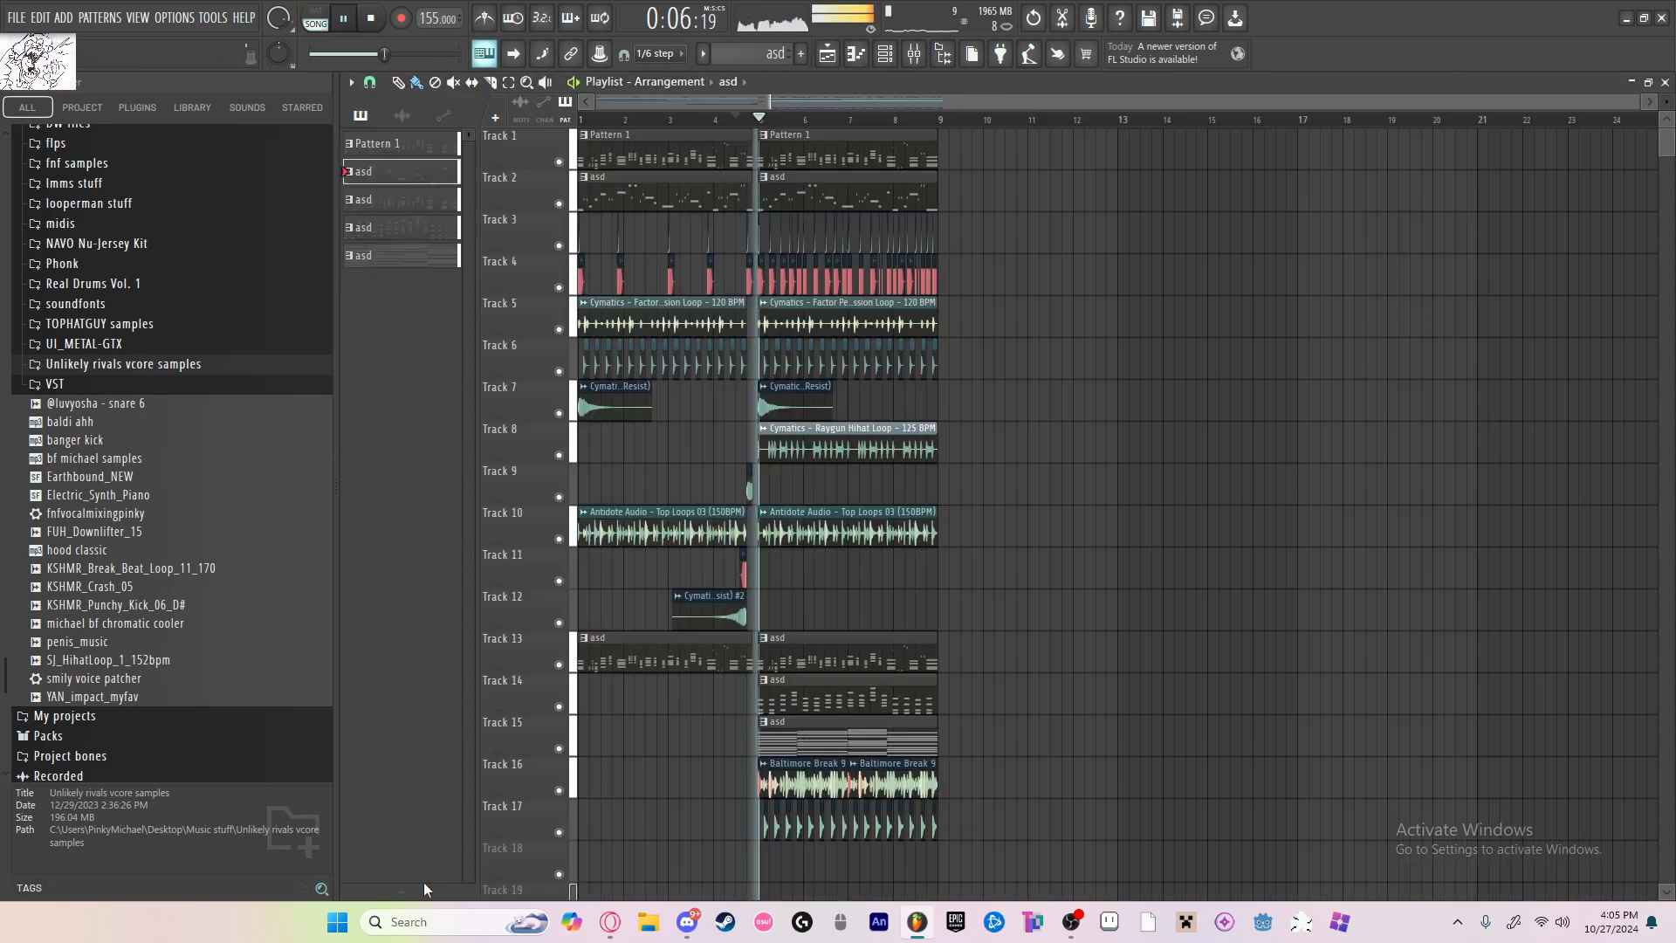
# Step: Create a new pattern named asd for the Brass notes and place it on track 18 at bar 5
pyautogui.press('F4')
pyautogui.write('asd')
pyautogui.press('Return')
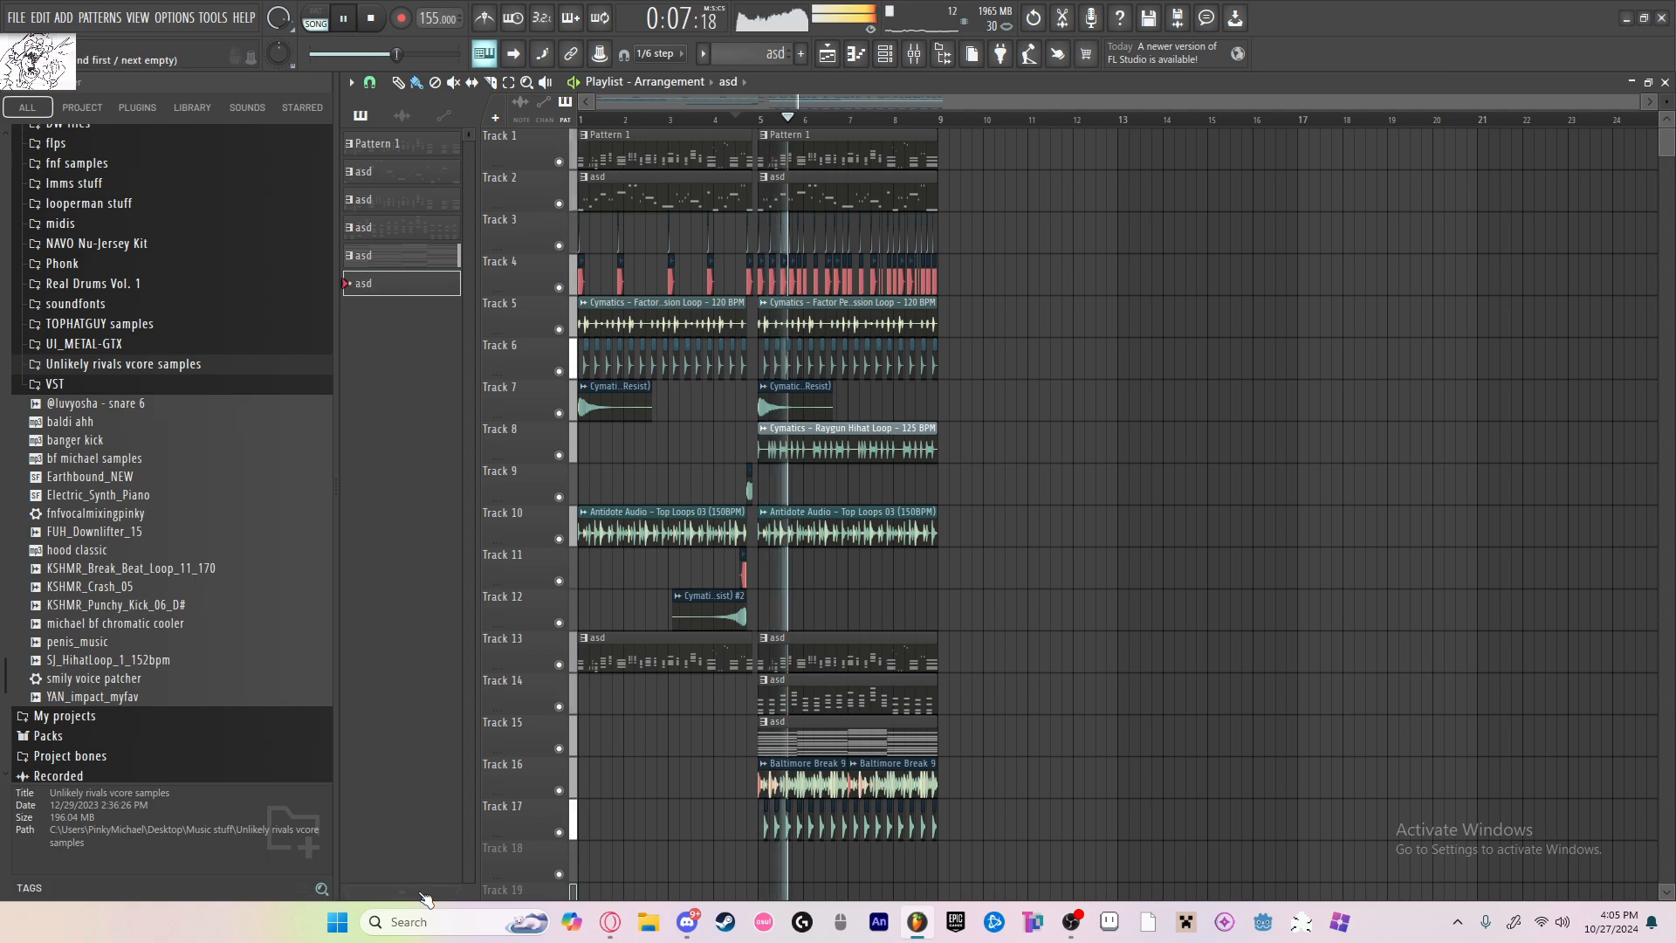
pyautogui.scroll(-7, 681, 559)
pyautogui.click(772, 570)
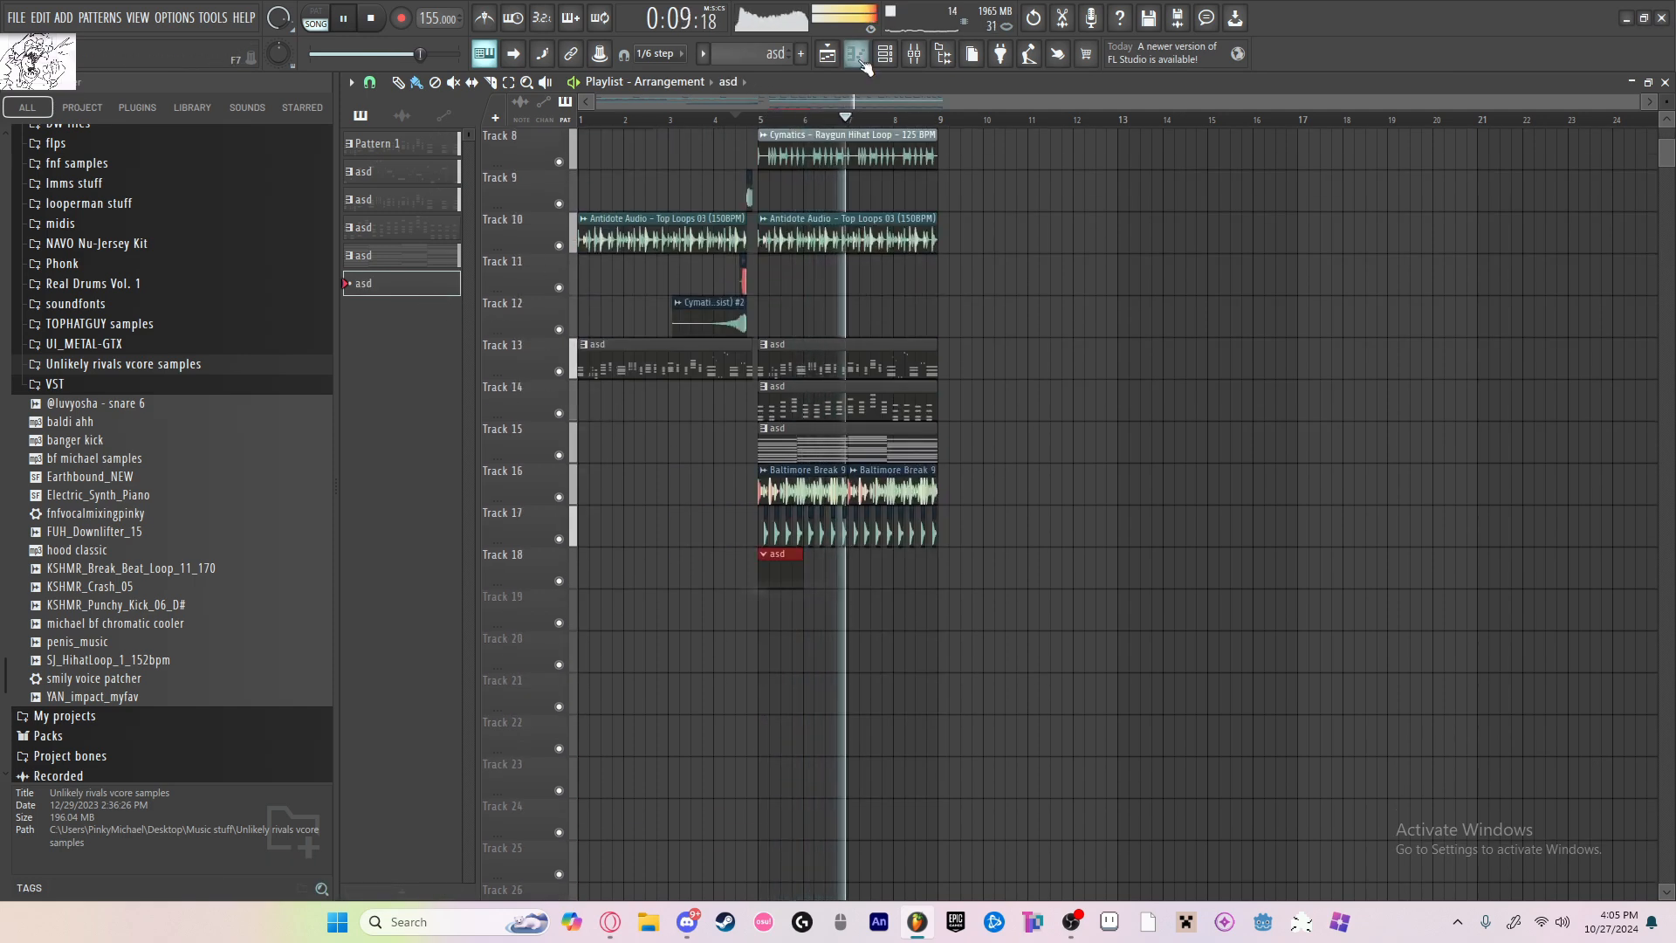
pyautogui.doubleClick(773, 569)
# Step: Route the Brass channel to mixer insert 21
pyautogui.click(885, 54)
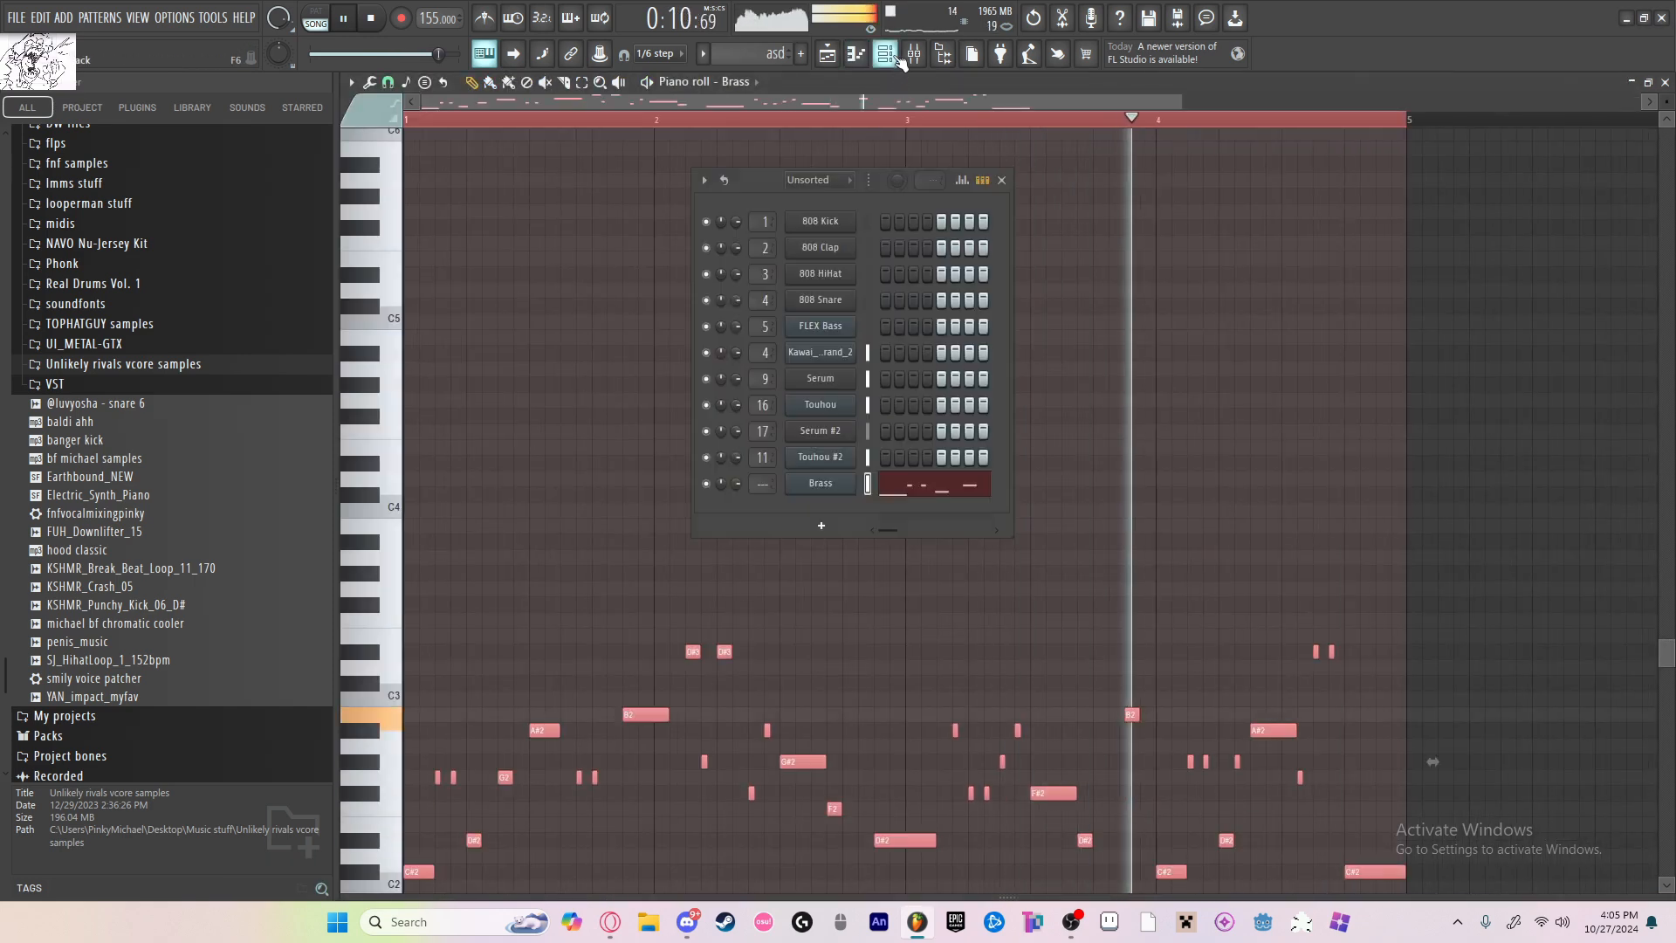
pyautogui.click(819, 484)
pyautogui.press('space')
pyautogui.press('space')
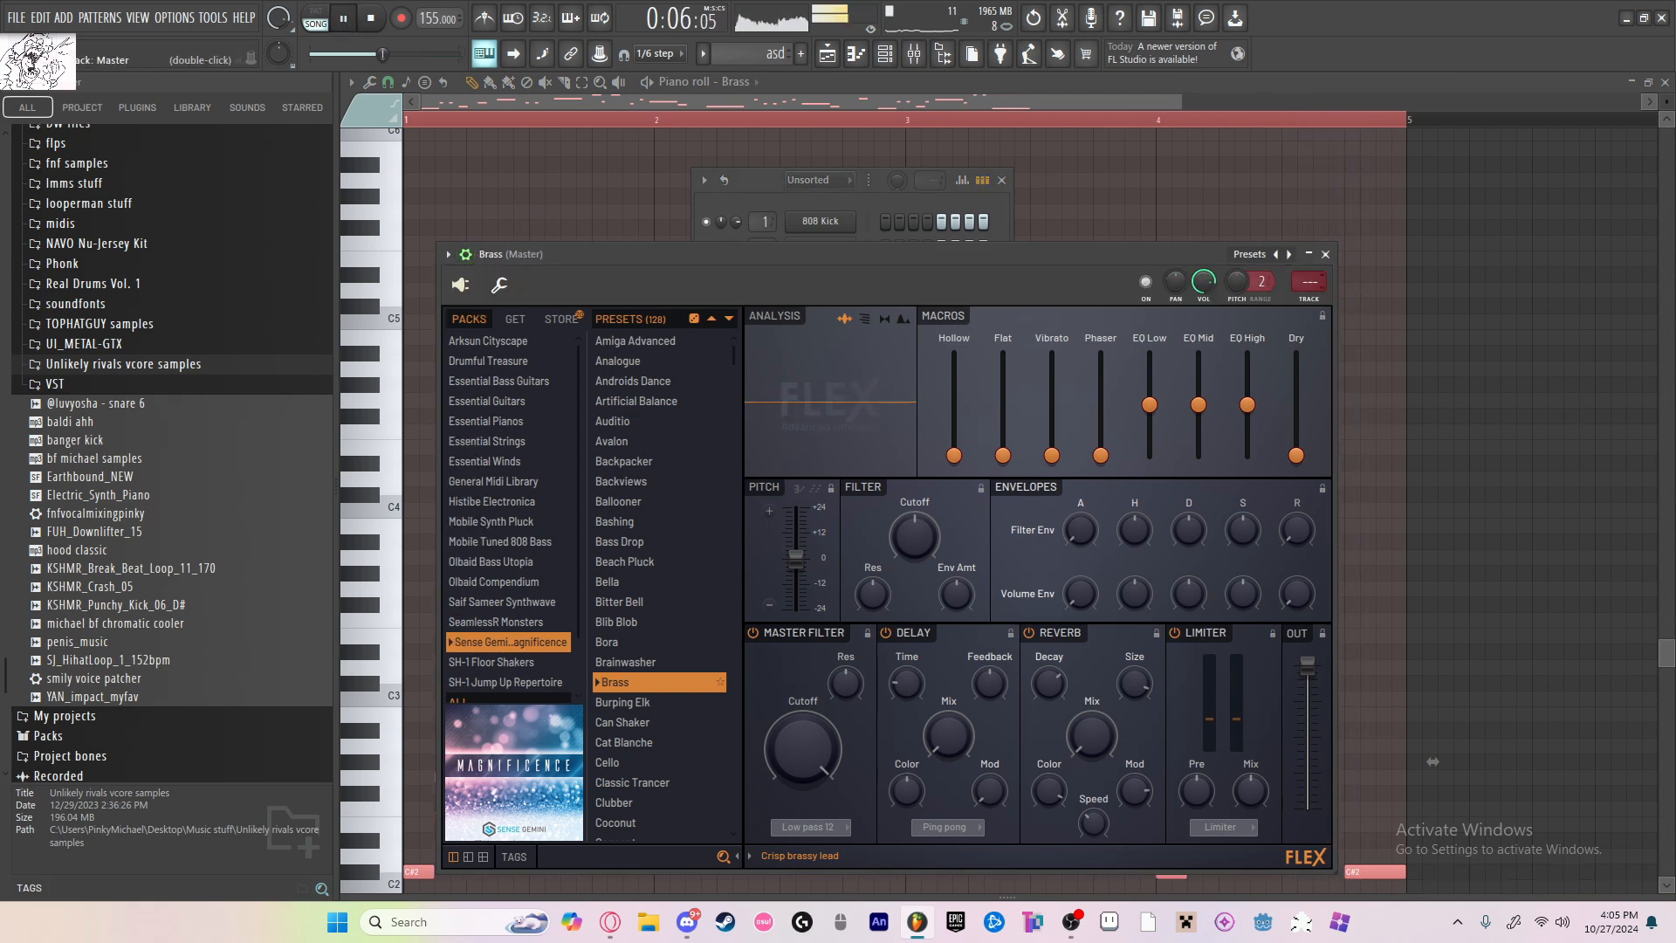
pyautogui.press('space')
pyautogui.scroll(1, 1310, 281)
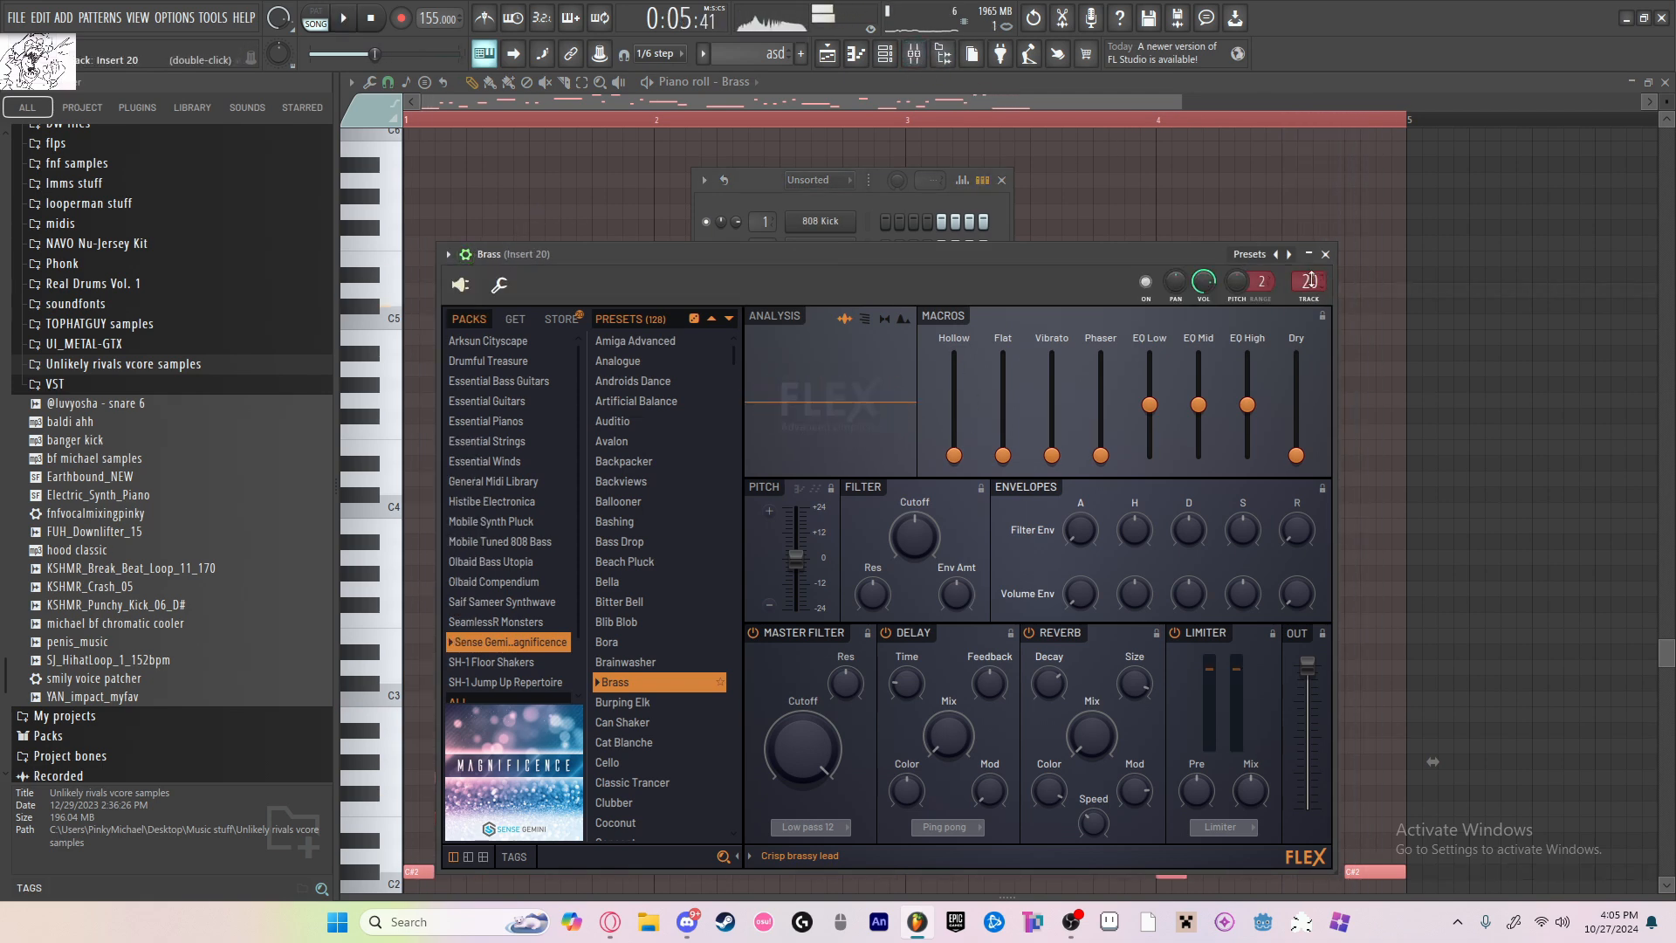
# Step: Load OTT and Fruity Love Philter into the first two effect slots of insert 21
pyautogui.click(915, 57)
pyautogui.click(1526, 138)
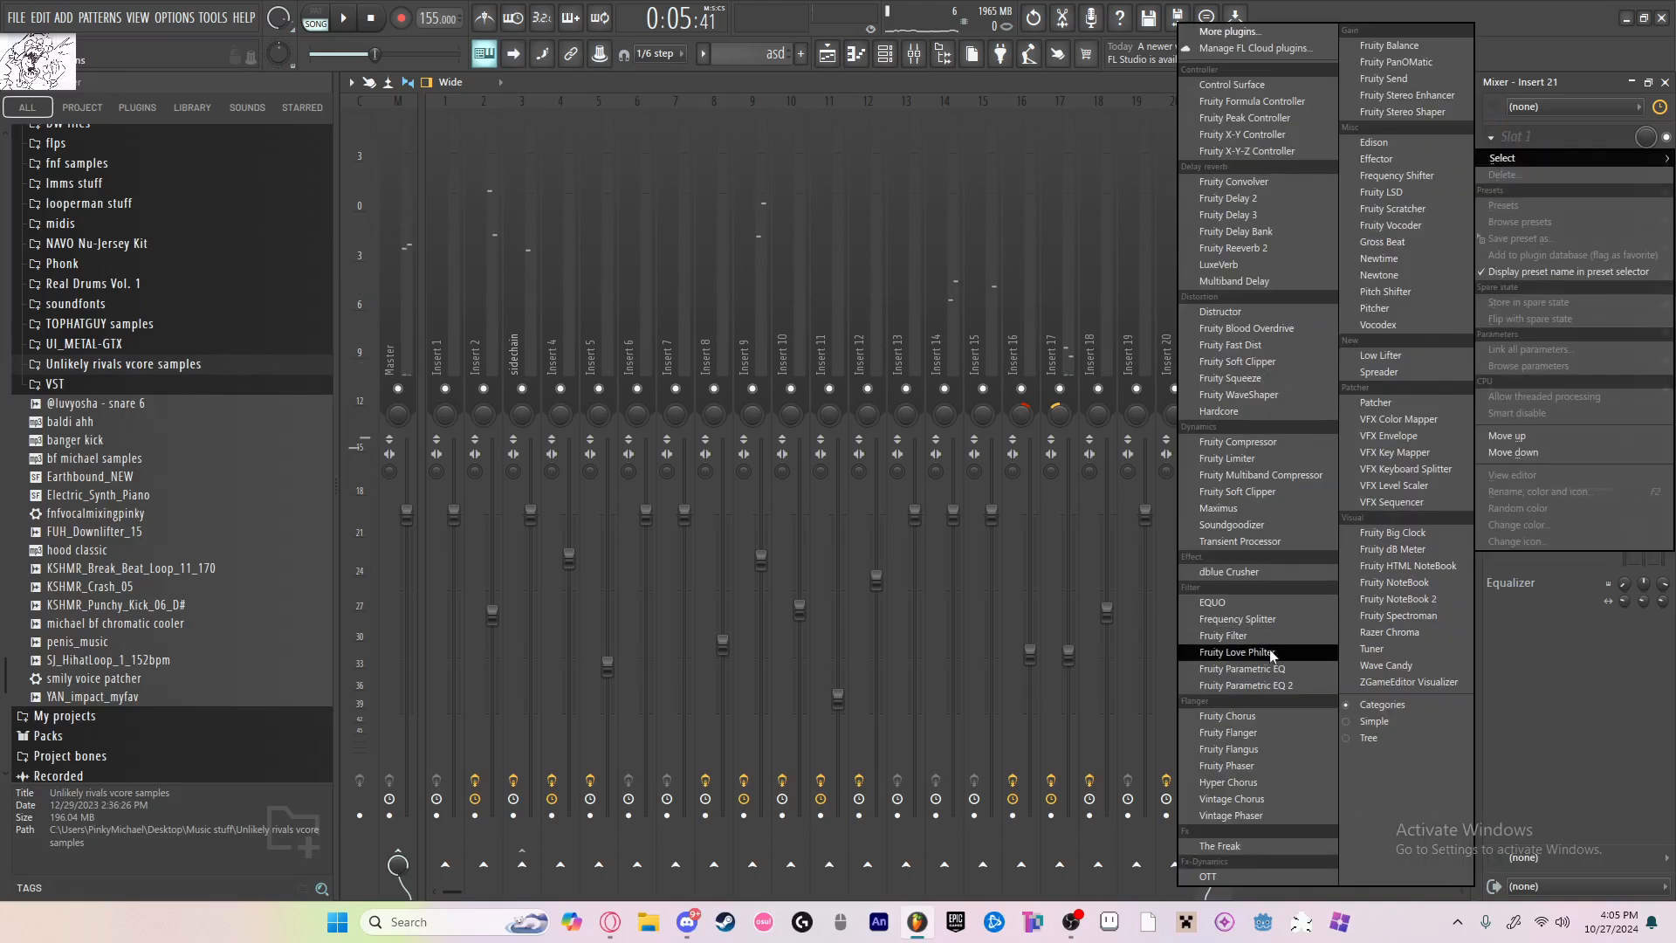
pyautogui.click(1235, 876)
pyautogui.click(1528, 164)
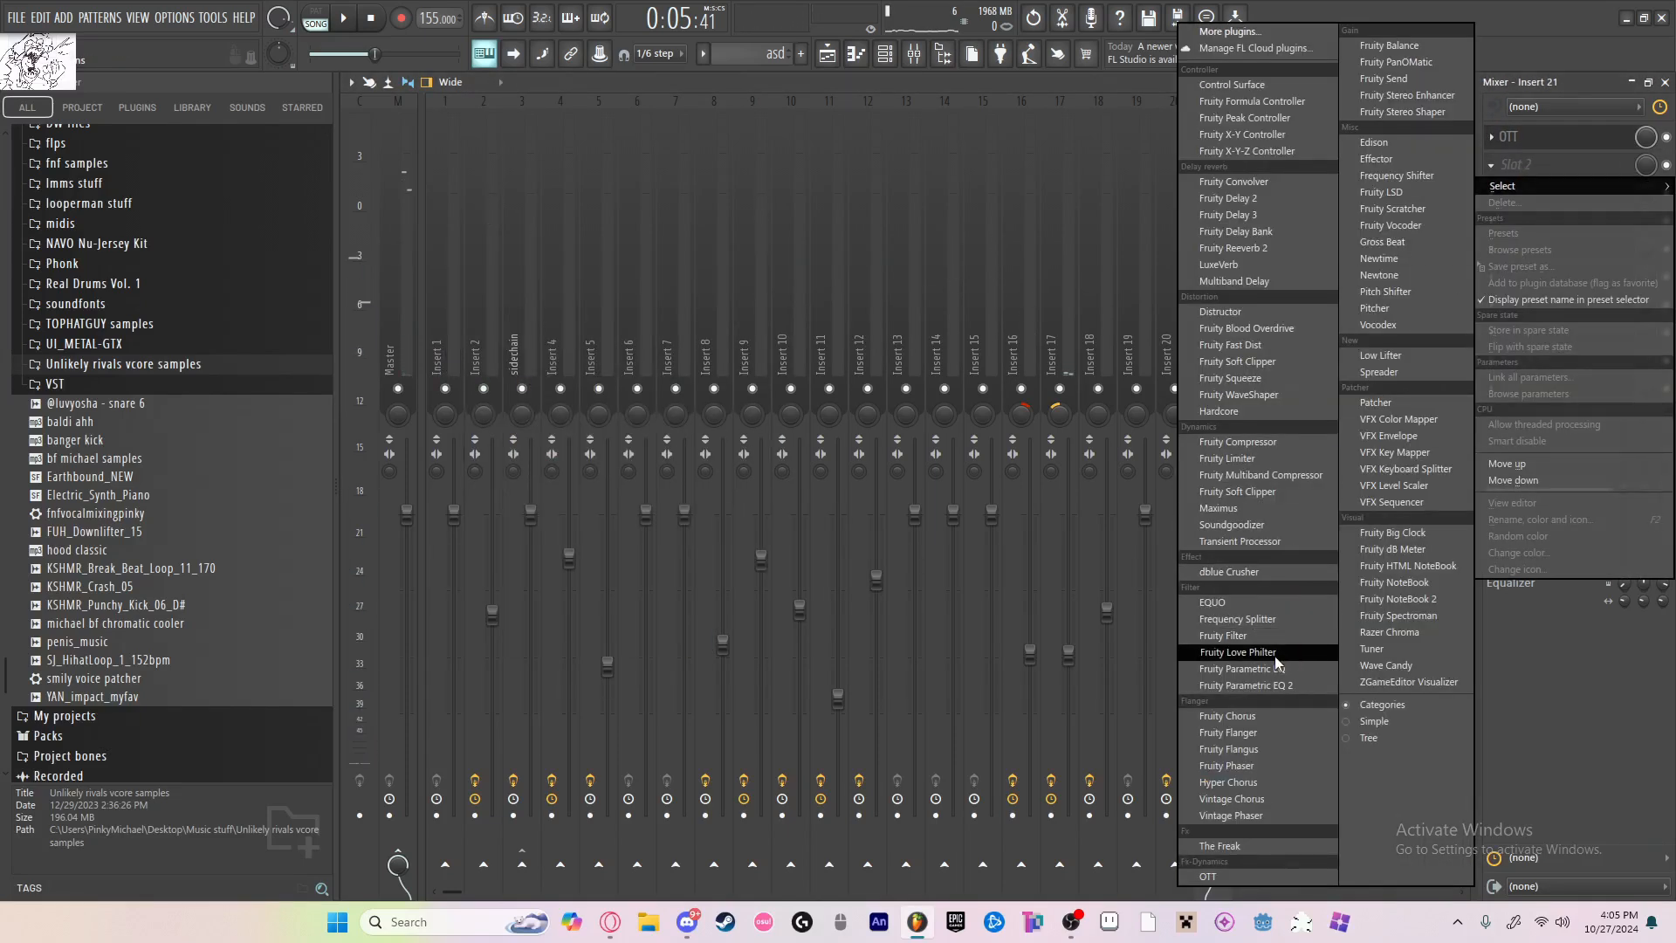
pyautogui.click(1235, 652)
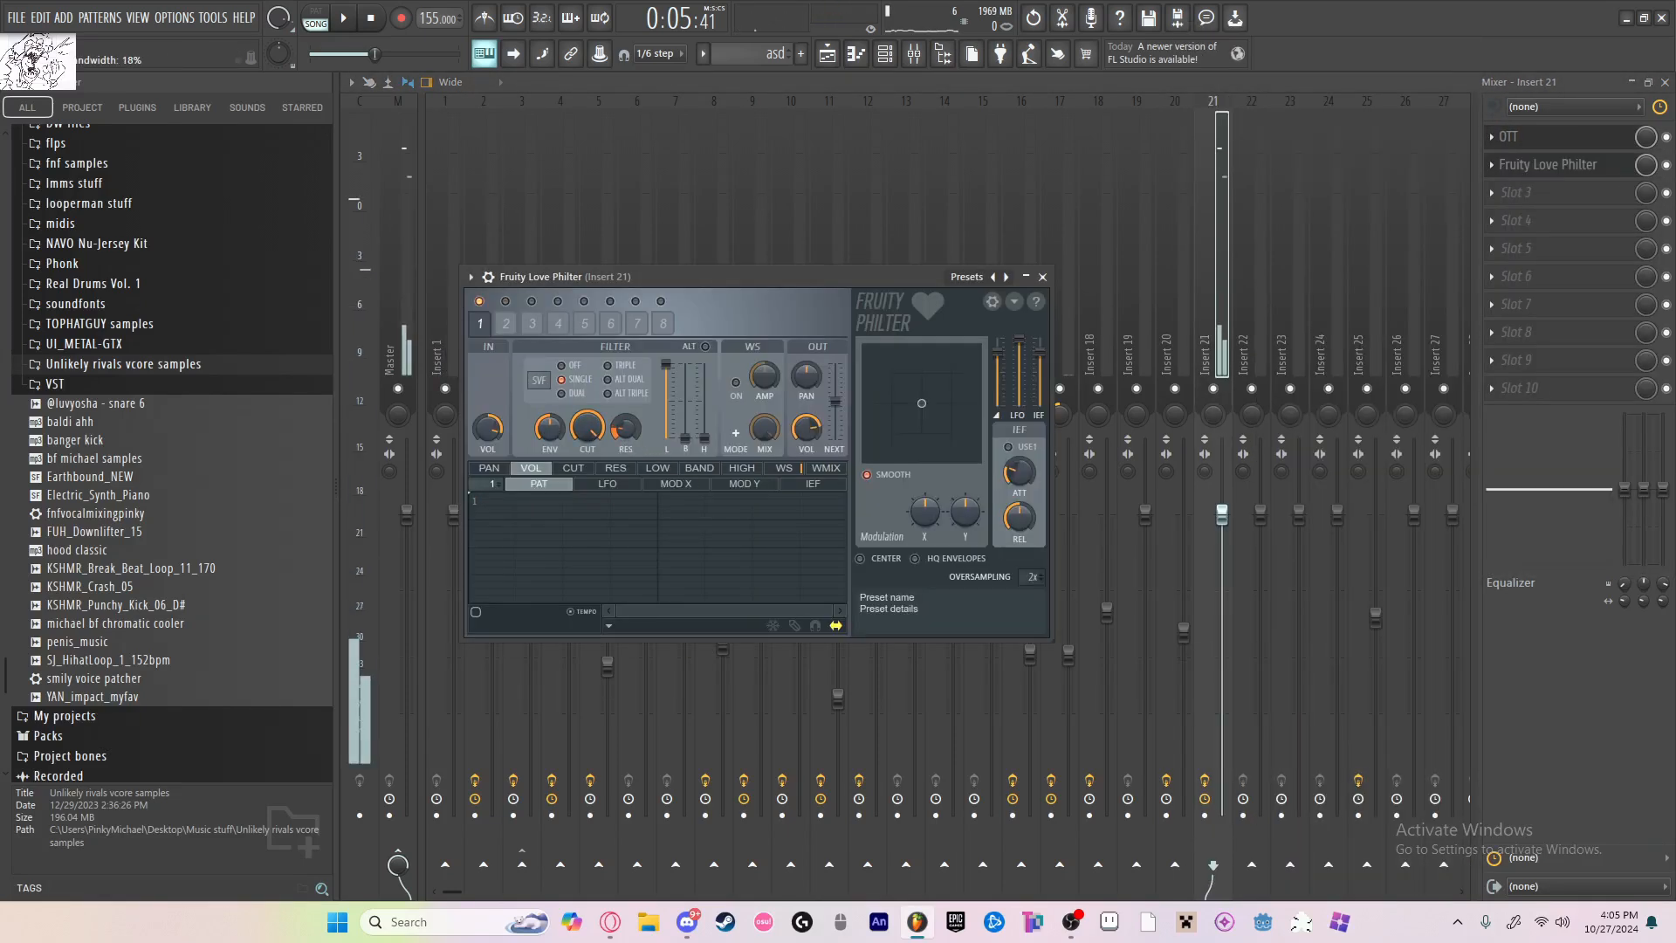
# Step: Add Fruity Parametric EQ 2 to insert 21, boost the low shelf, and slightly cut band 2 and the high shelf
pyautogui.click(1528, 192)
pyautogui.click(1234, 685)
pyautogui.moveTo(566, 447); pyautogui.dragTo(630, 403)
pyautogui.hotkey('ctrl', 'z')
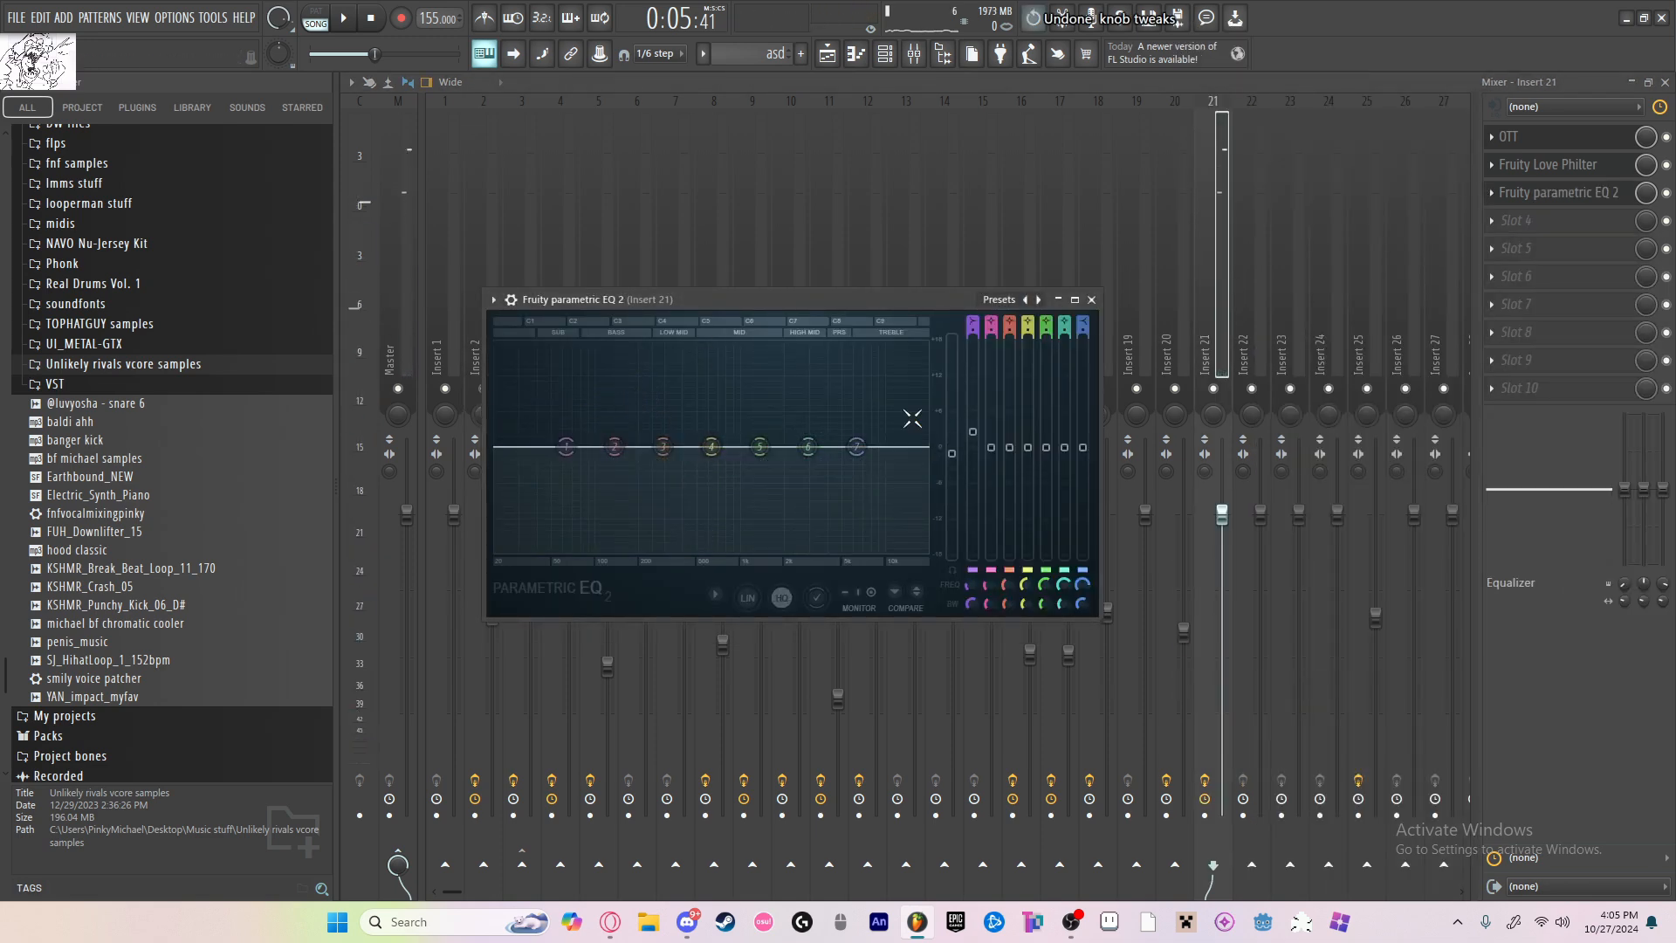
pyautogui.moveTo(566, 447); pyautogui.dragTo(622, 398)
pyautogui.moveTo(614, 447); pyautogui.dragTo(613, 457)
pyautogui.moveTo(857, 447); pyautogui.dragTo(832, 455)
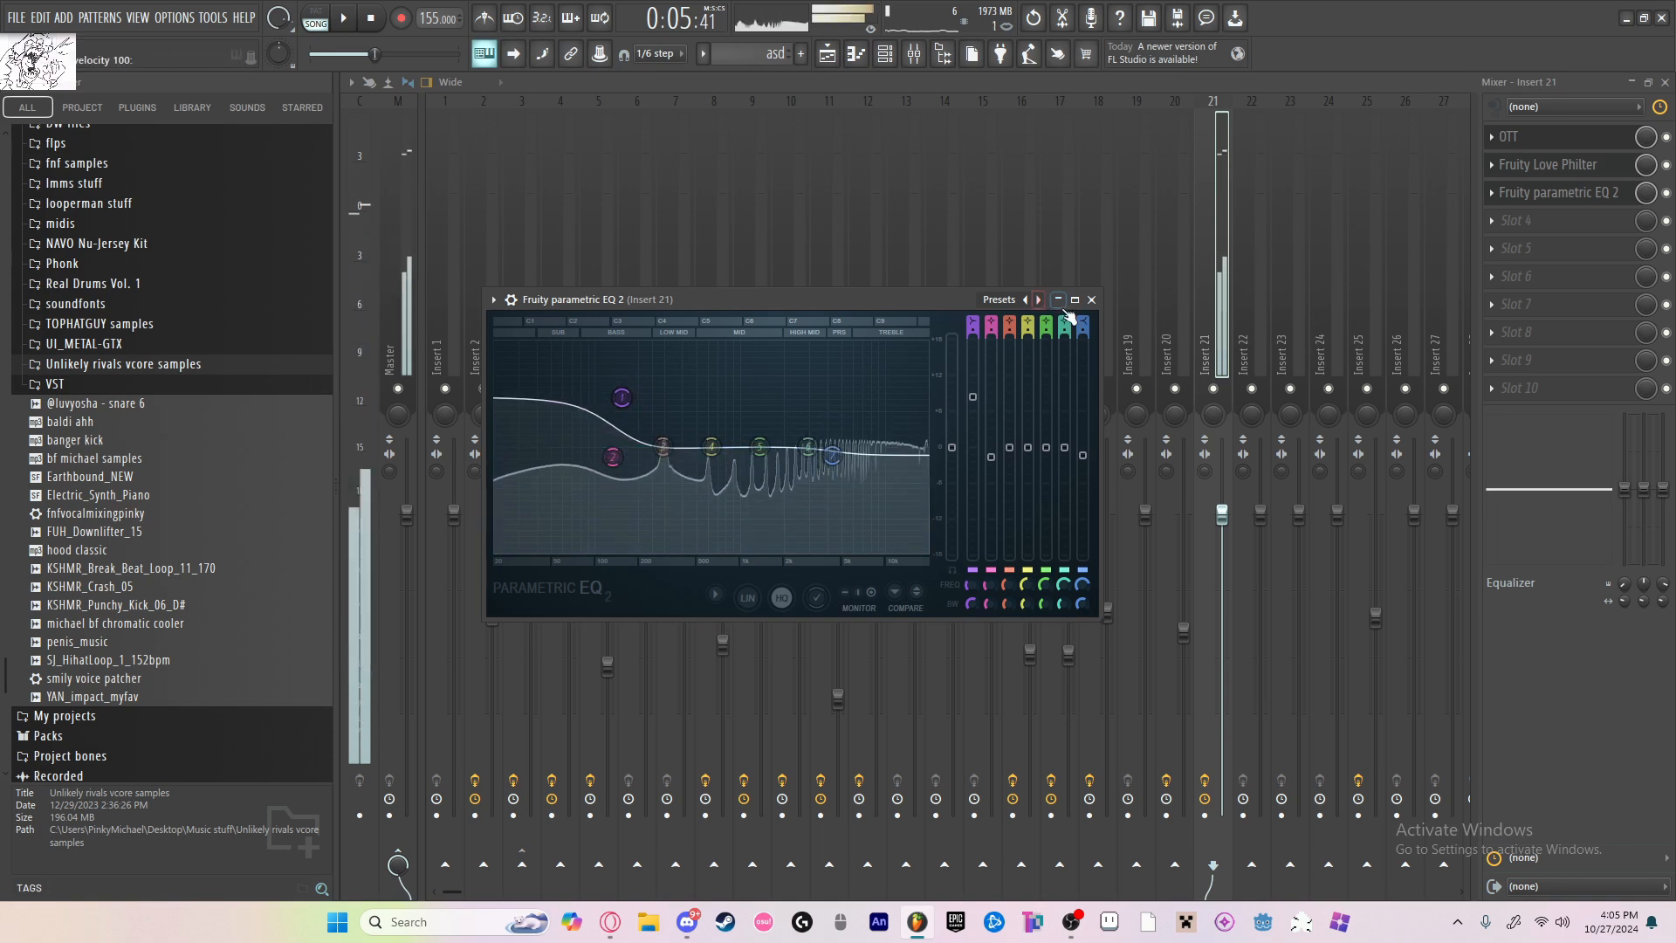
# Step: Close the equalizer, stop playback and lower the volume fader of mixer insert 21
pyautogui.click(1092, 299)
pyautogui.press('space')
pyautogui.moveTo(1222, 543); pyautogui.dragTo(1222, 612)
# Step: Add another FLEX channel and show its Olbaid Compendium preset pack
pyautogui.click(820, 526)
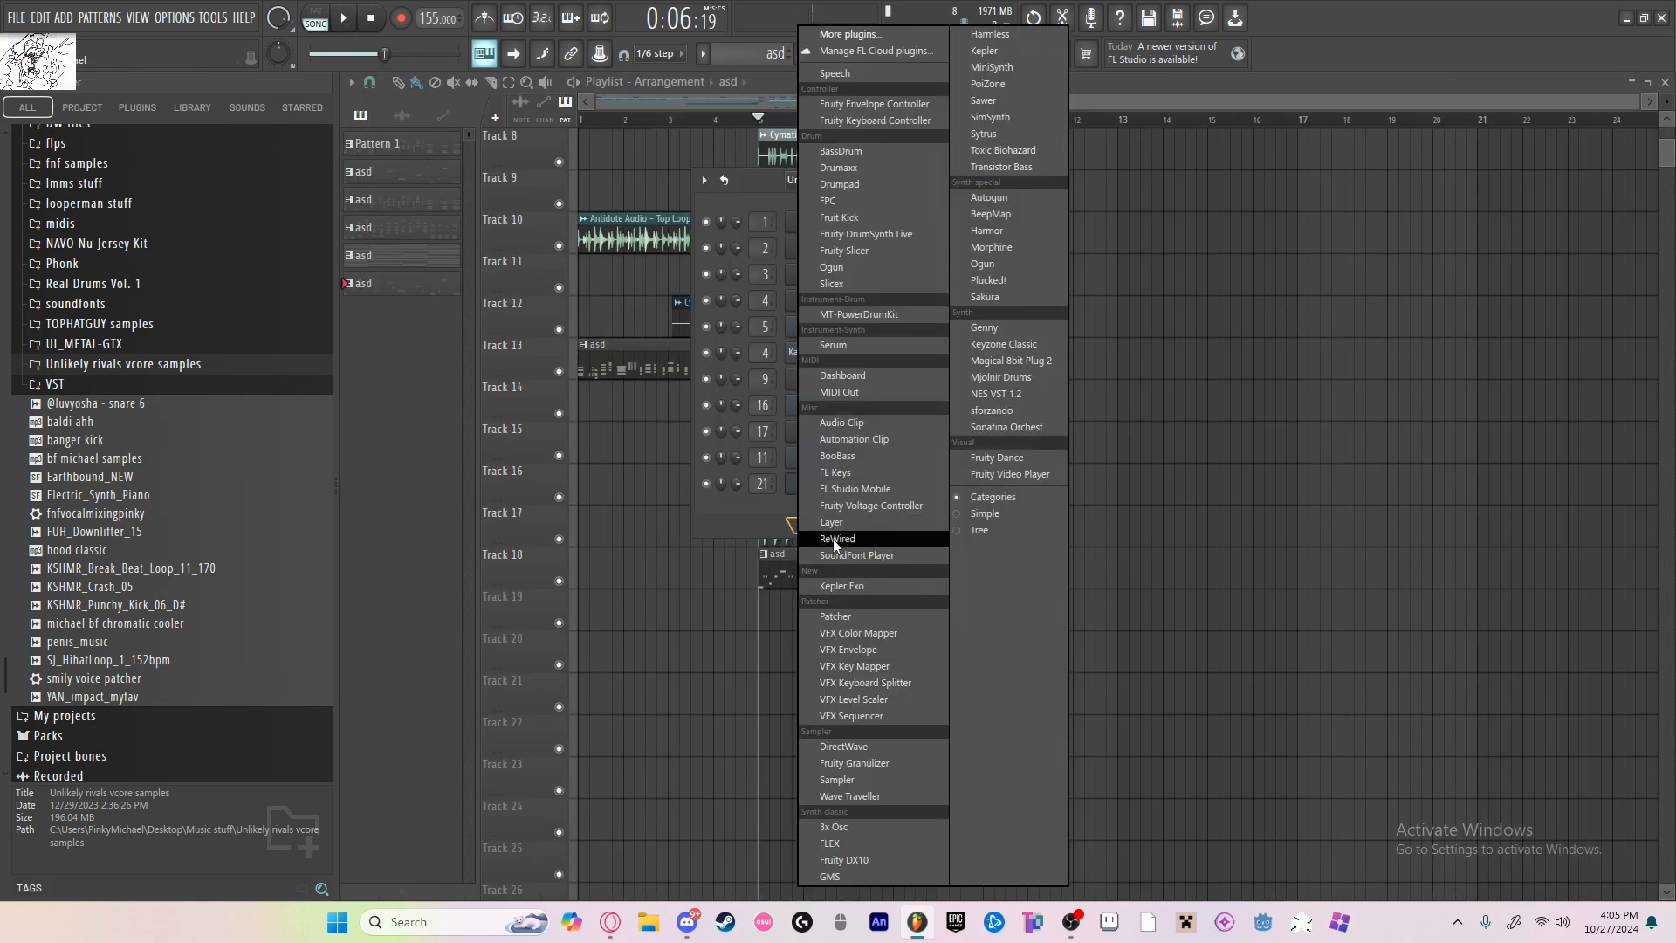
pyautogui.click(851, 842)
pyautogui.click(563, 565)
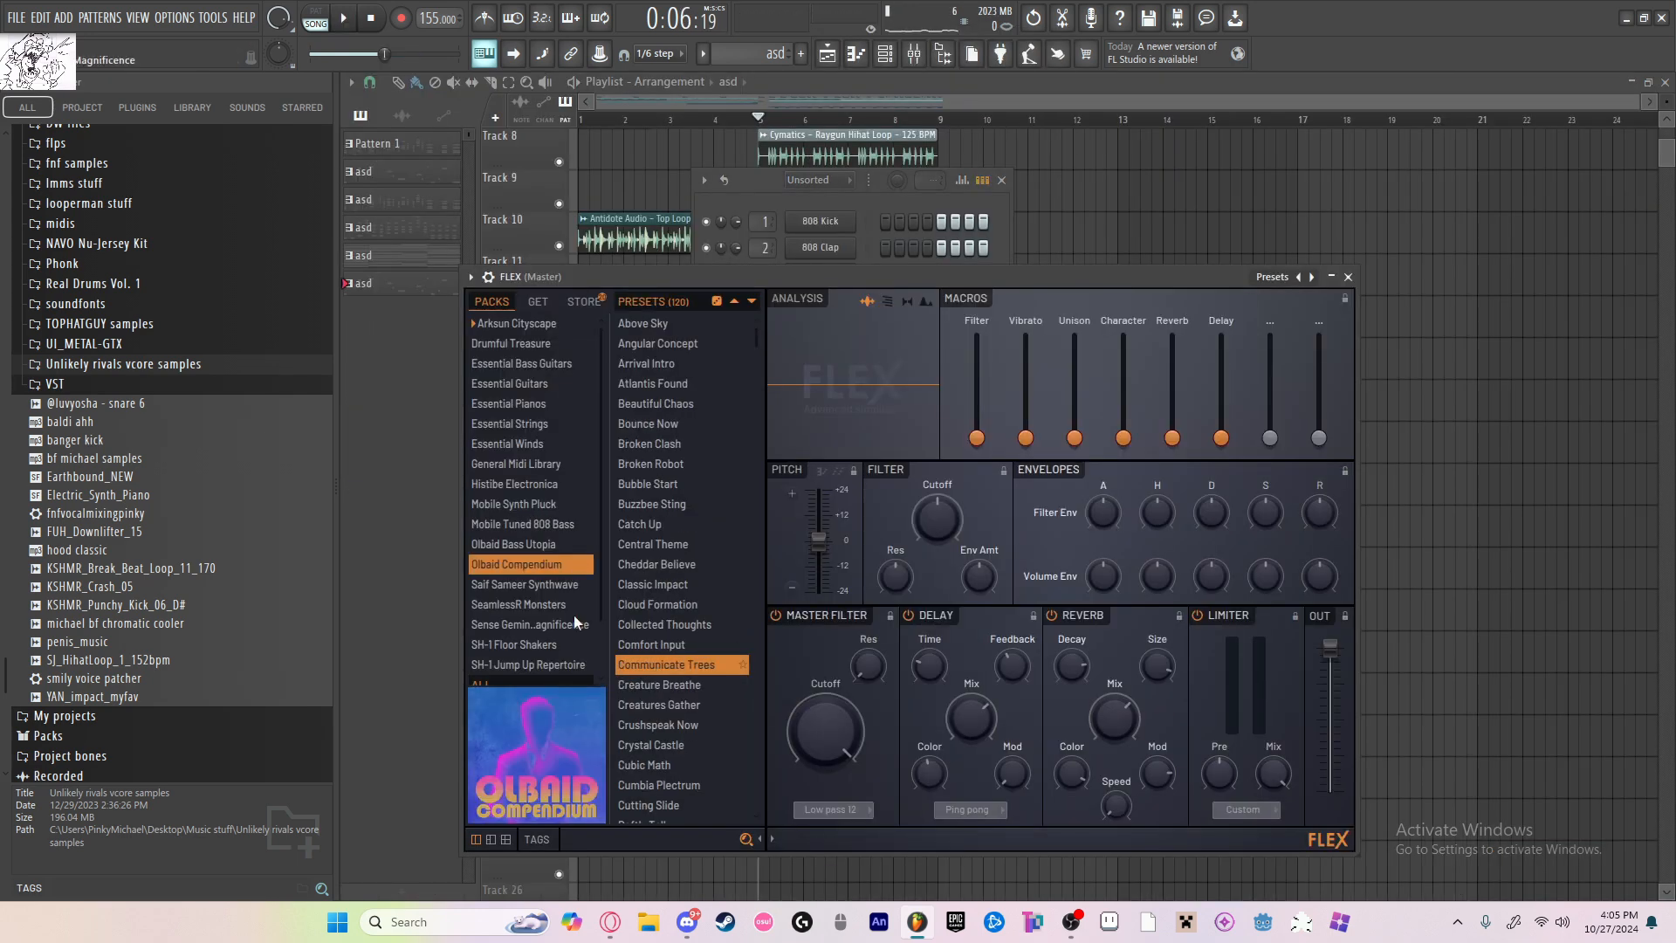
# Step: Search the FLEX presets for "imp" and check several packs from Olbaid Compendium to Essential Pianos
pyautogui.click(599, 837)
pyautogui.write('imp')
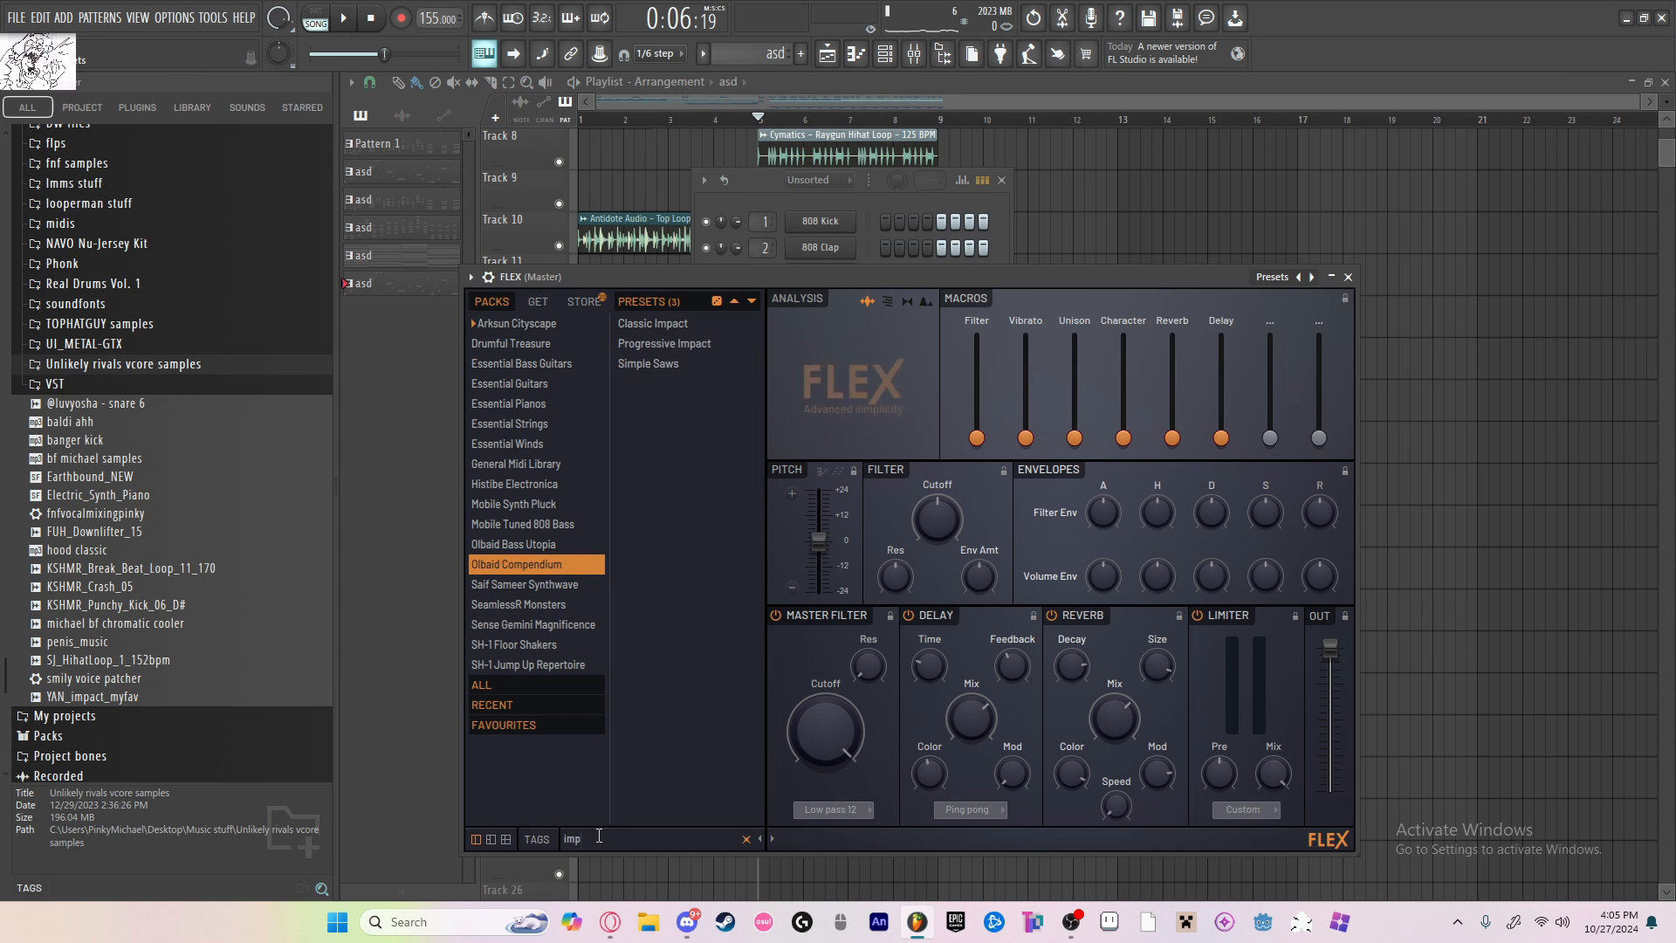
pyautogui.click(560, 539)
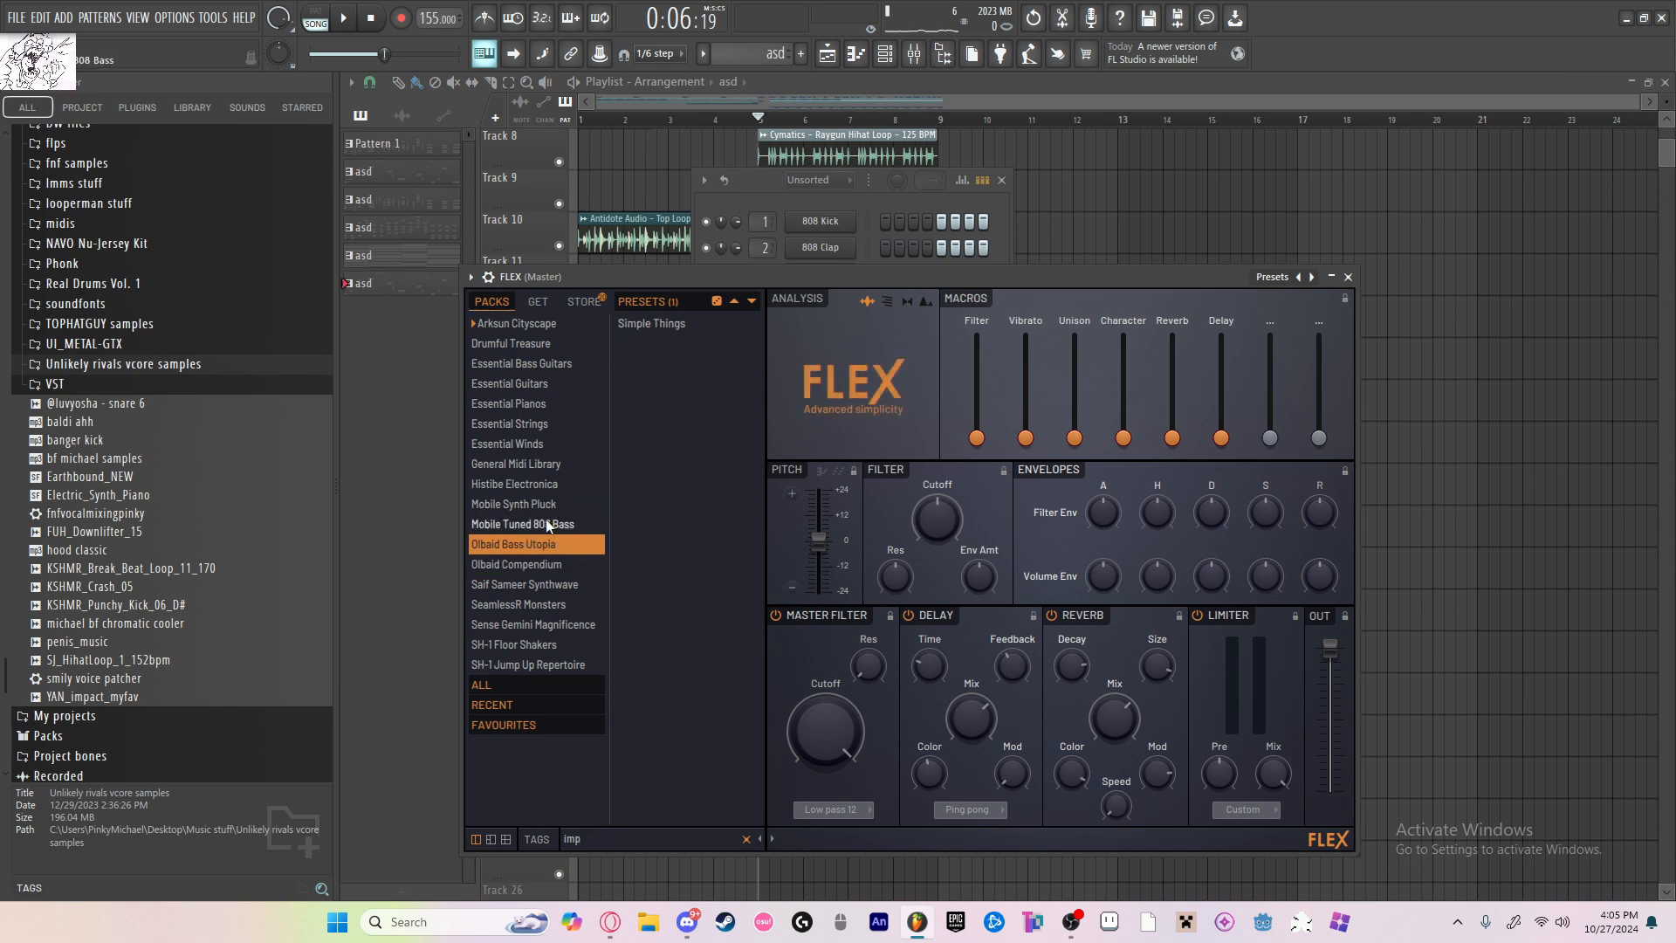
pyautogui.click(554, 524)
pyautogui.click(552, 504)
pyautogui.click(550, 483)
pyautogui.click(549, 461)
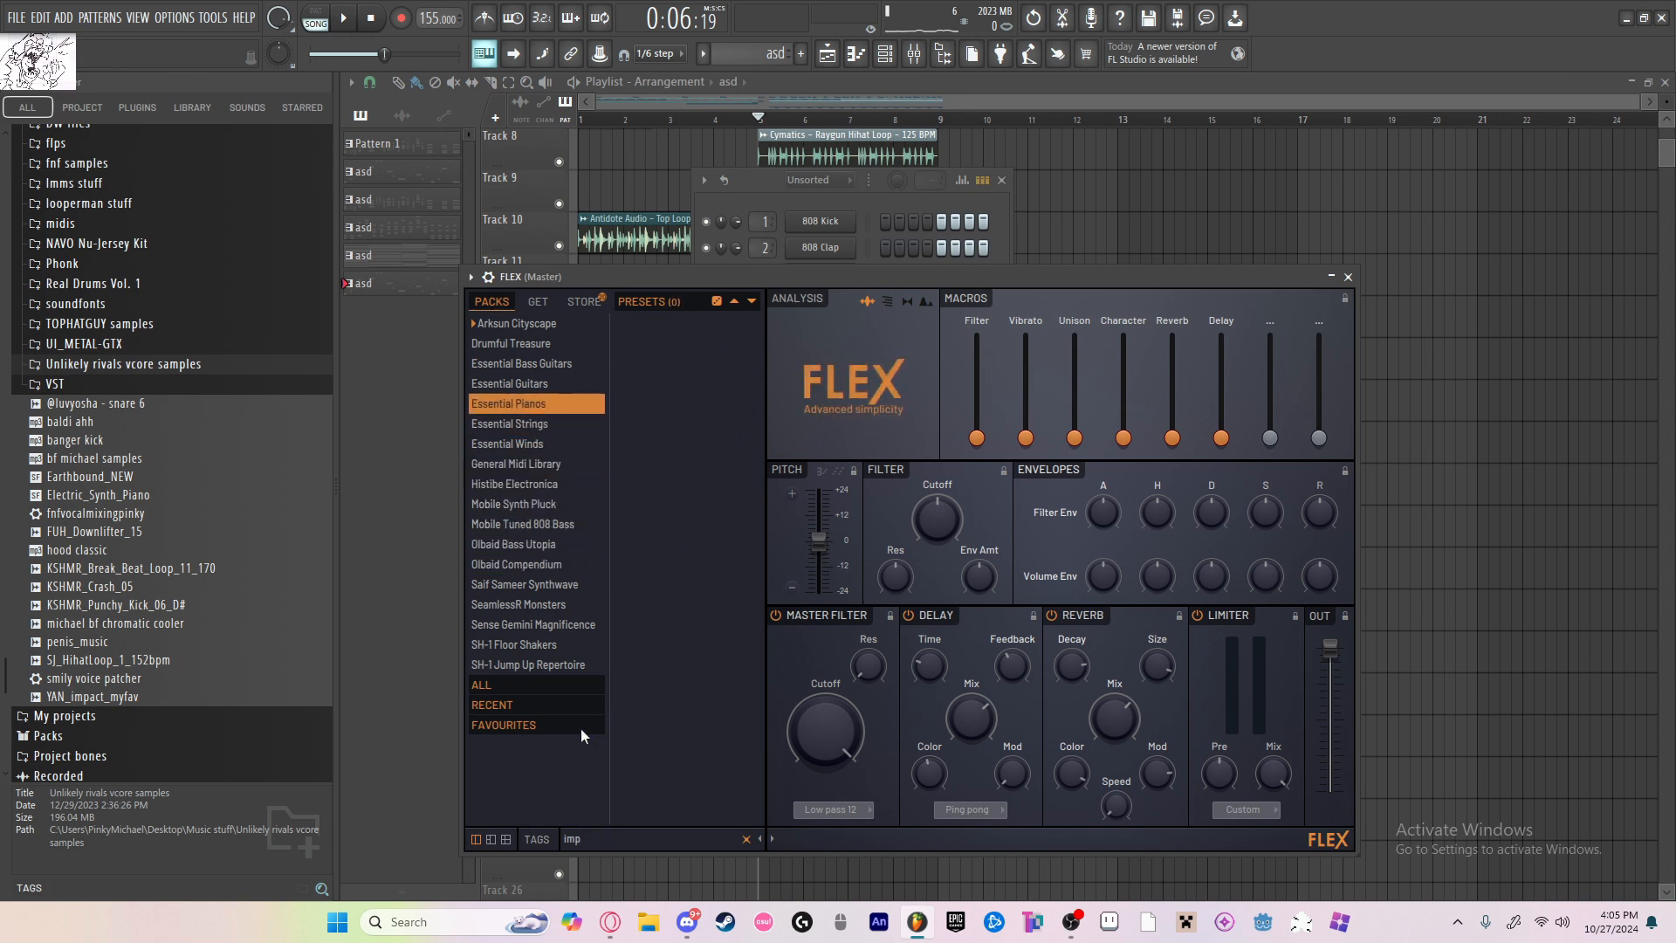
# Step: Search the FLEX presets for "orch" and load Orchestra Hit 1 from the General Midi Library pack
pyautogui.press('BackSpace')
pyautogui.press('BackSpace')
pyautogui.press('BackSpace')
pyautogui.write('orch')
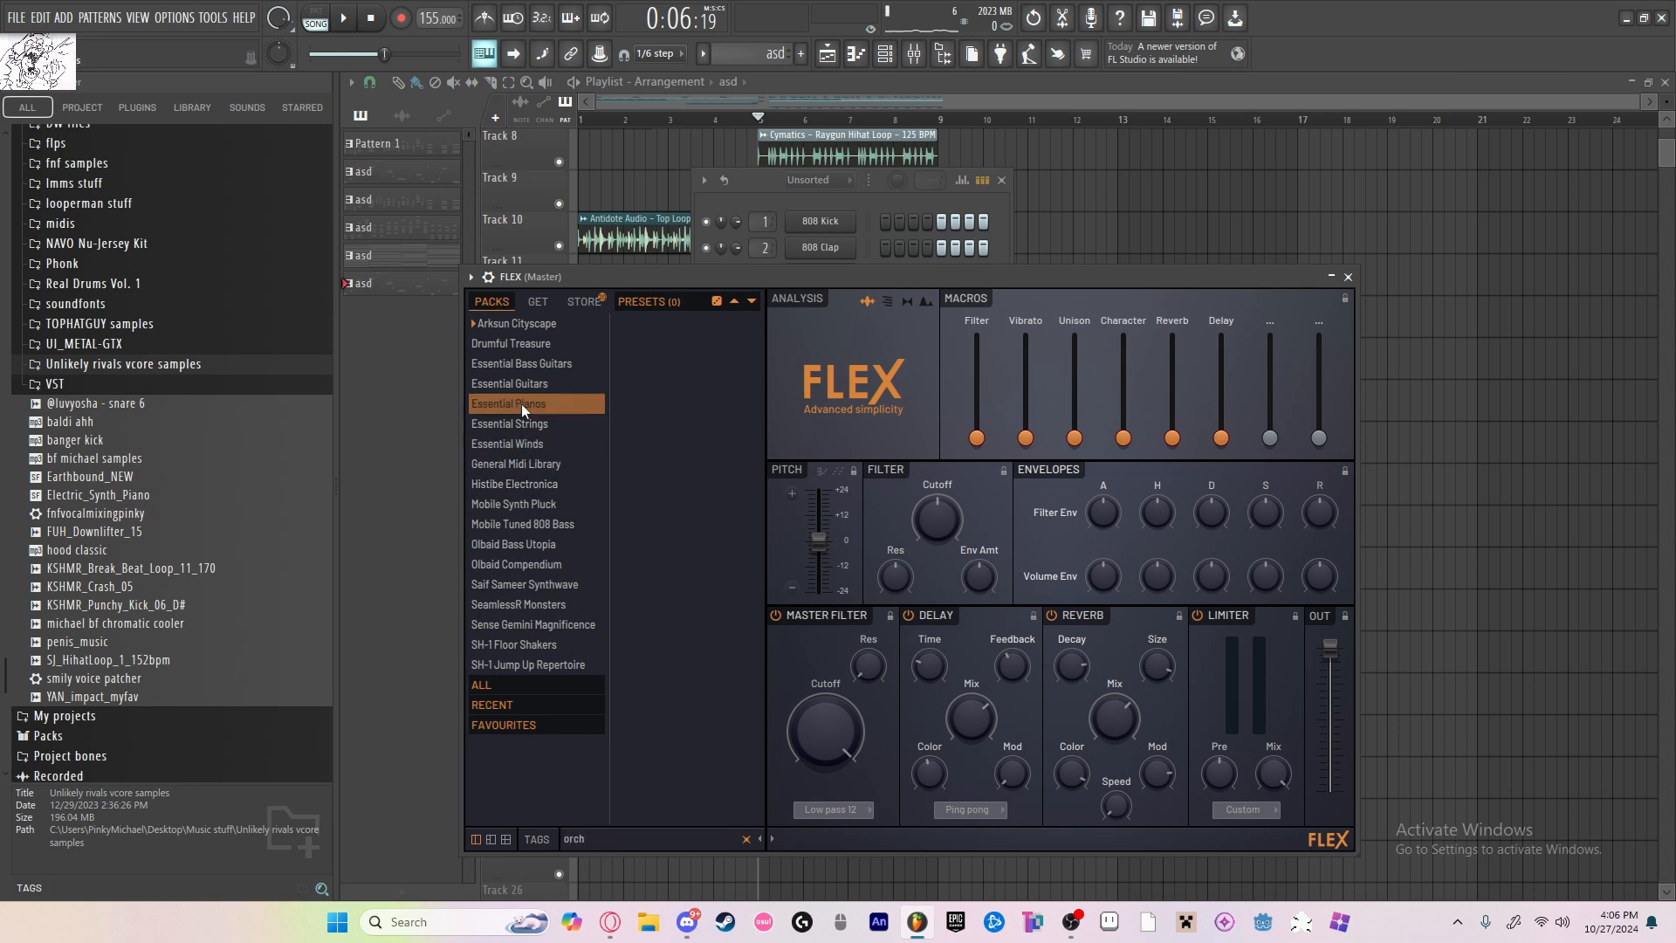
pyautogui.click(531, 463)
pyautogui.click(678, 370)
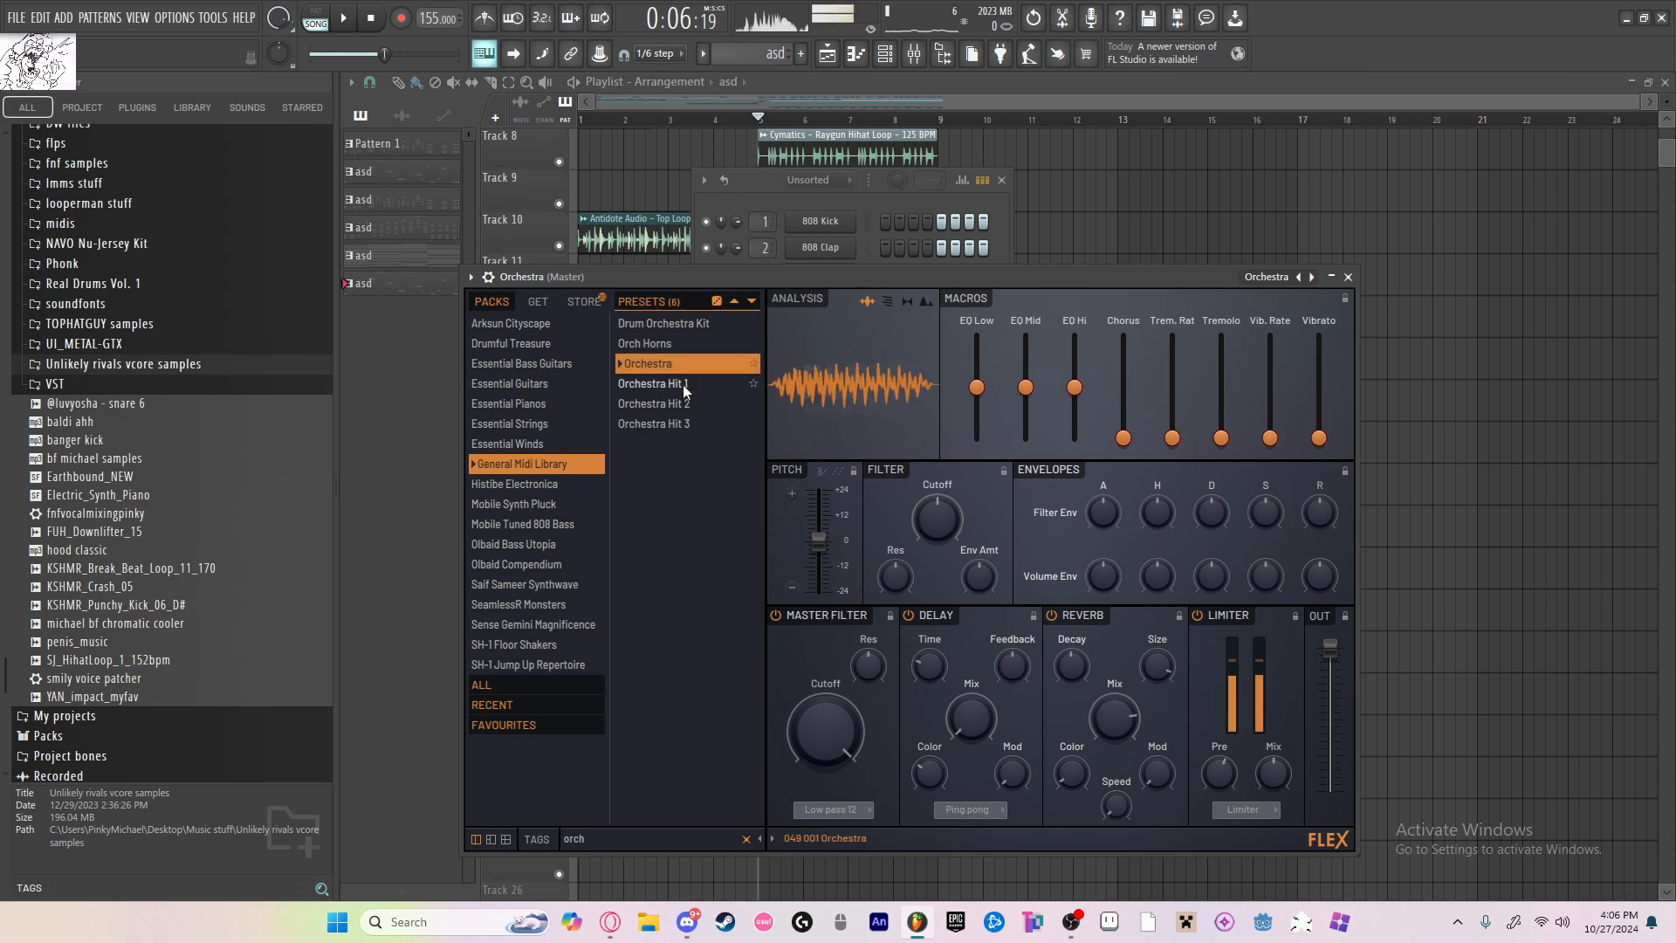
pyautogui.click(684, 385)
# Step: Reduce the reverb mix and the envelope release of the Orchestra Hit 1 sound
pyautogui.click(489, 277)
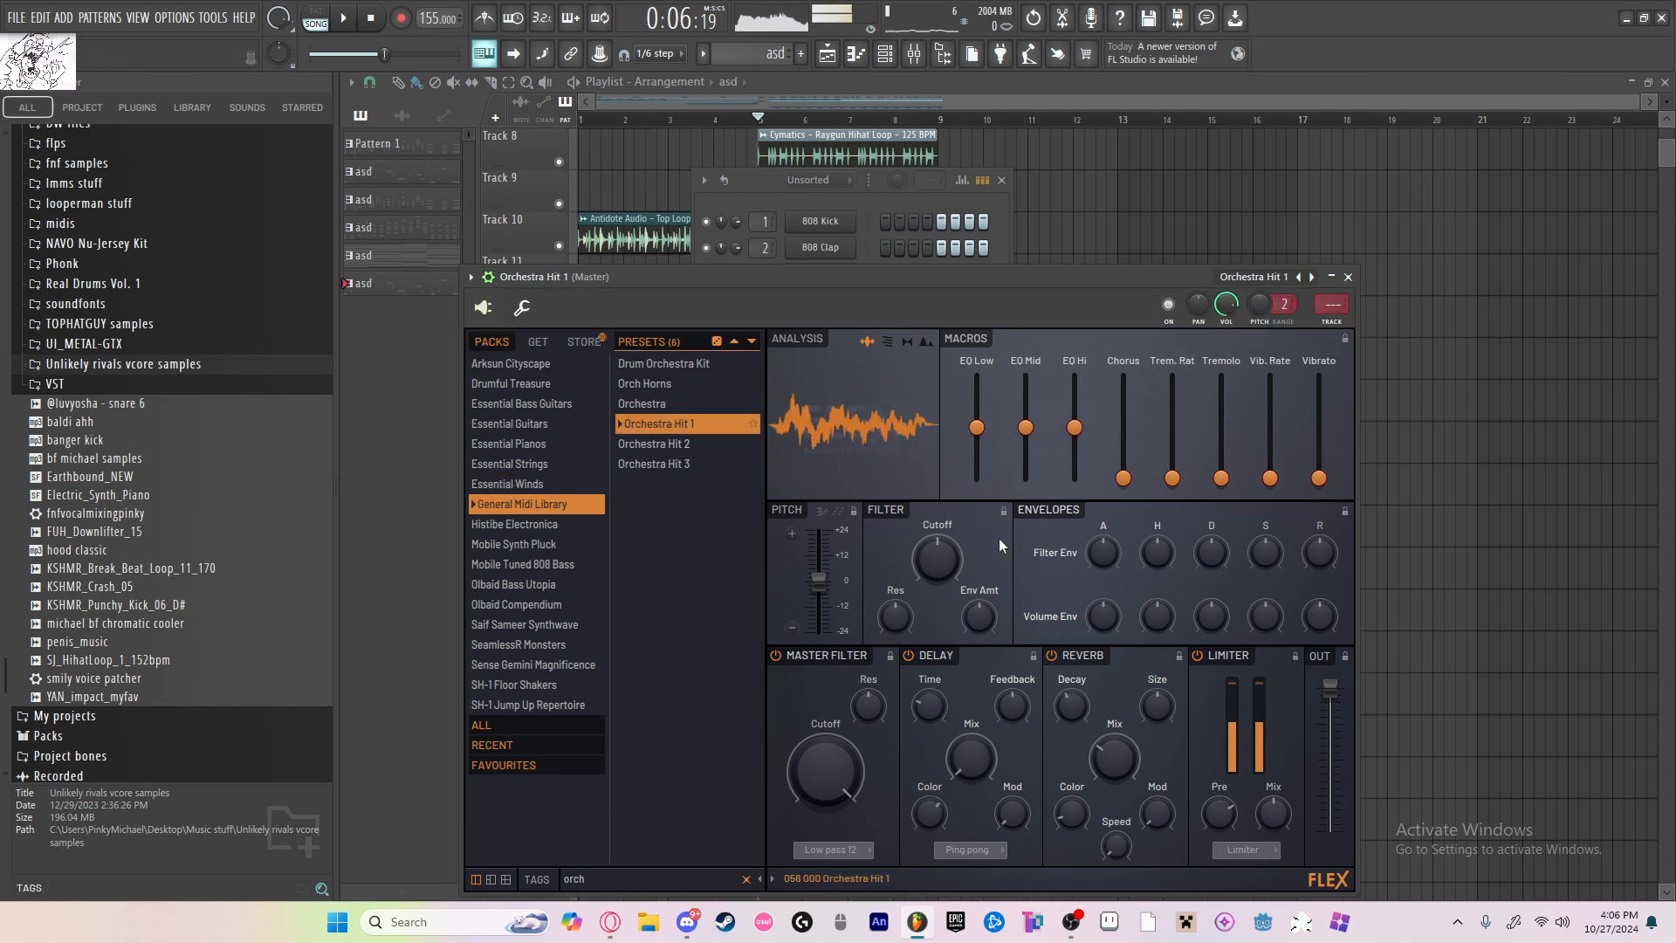
pyautogui.moveTo(1123, 749); pyautogui.dragTo(1123, 808)
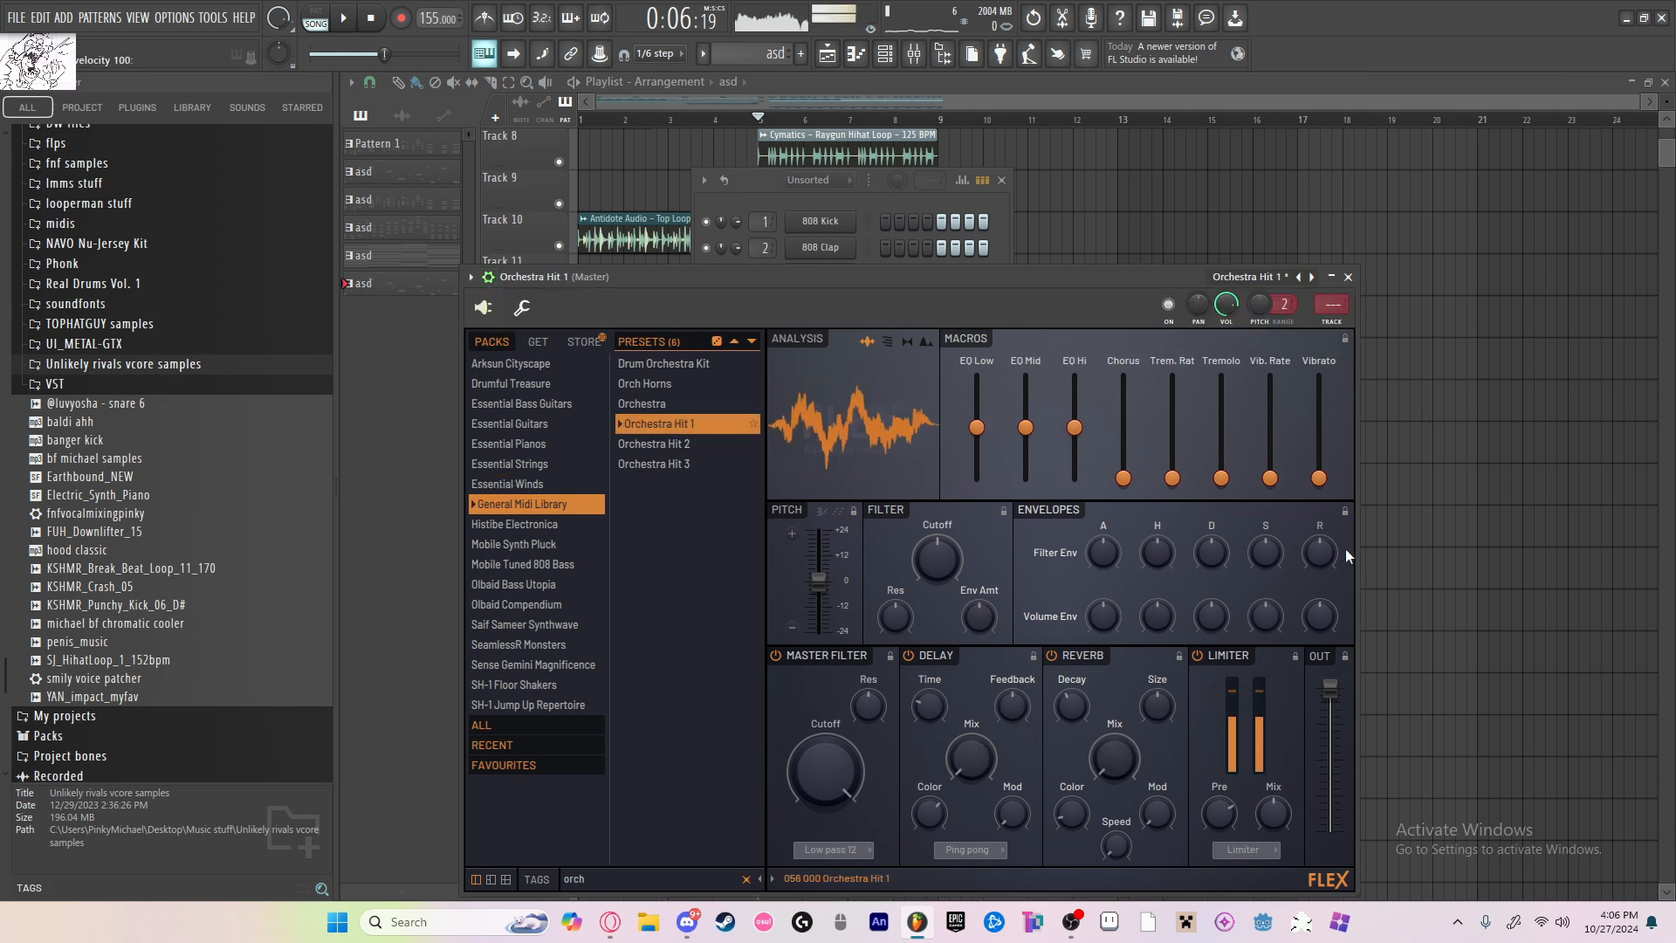
pyautogui.moveTo(1324, 554); pyautogui.dragTo(1321, 663)
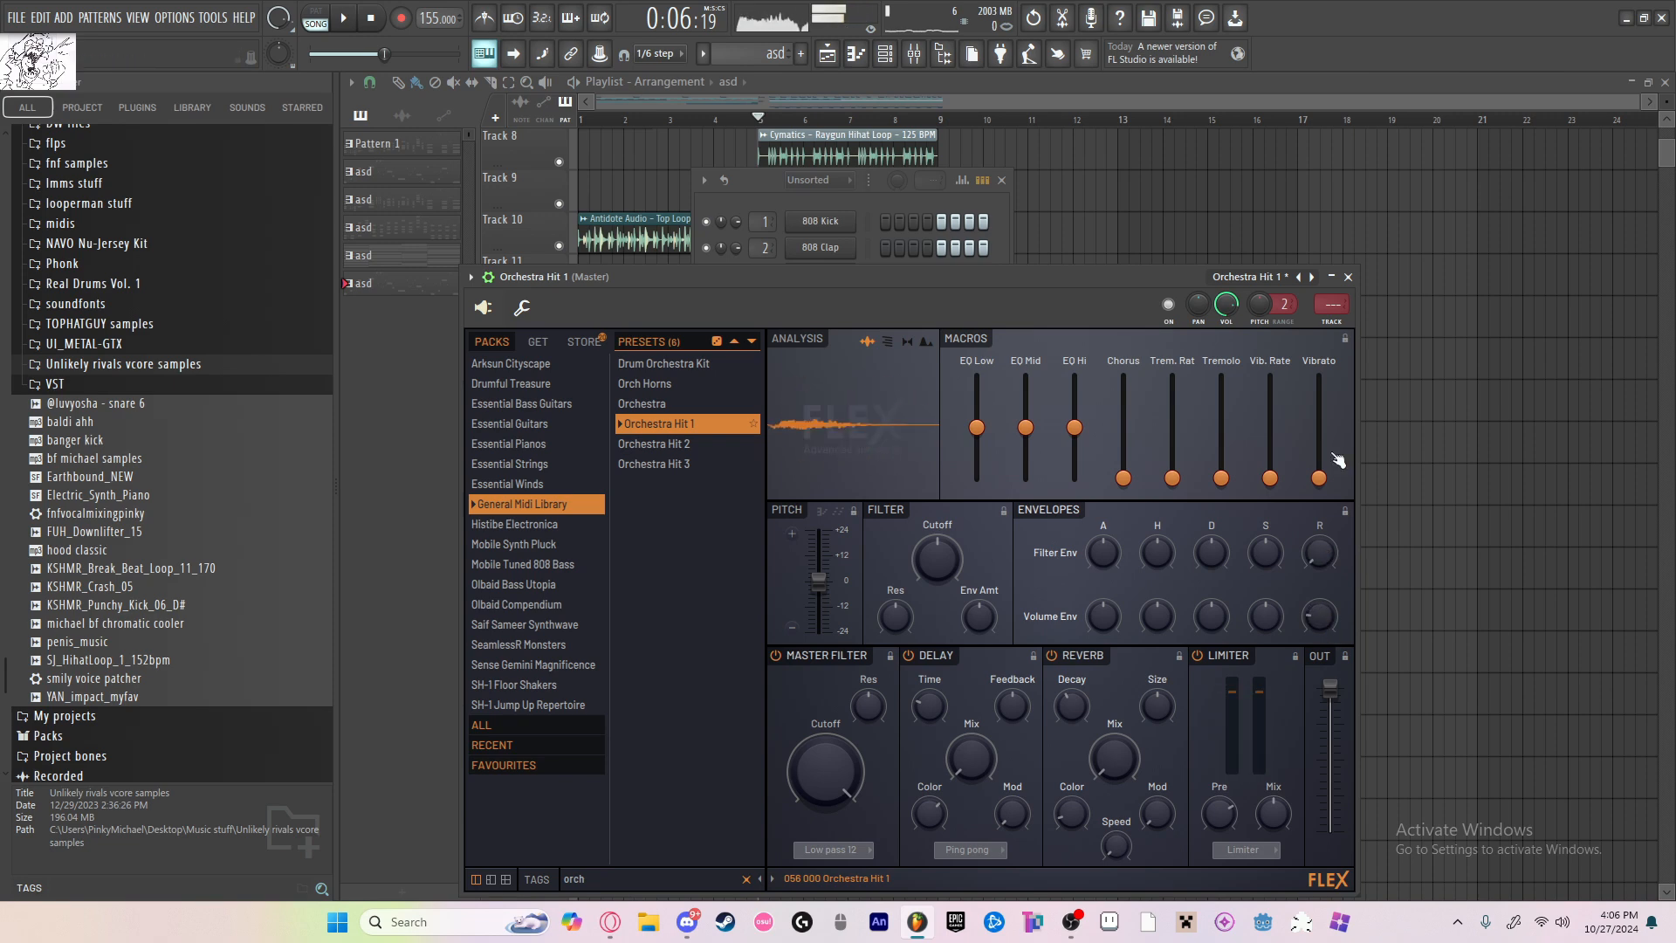
# Step: Route Orchestra Hit 1 to mixer insert 19 and load OTT and Fruity Love Philter into its first two slots
pyautogui.moveTo(1332, 304); pyautogui.dragTo(1331, 269)
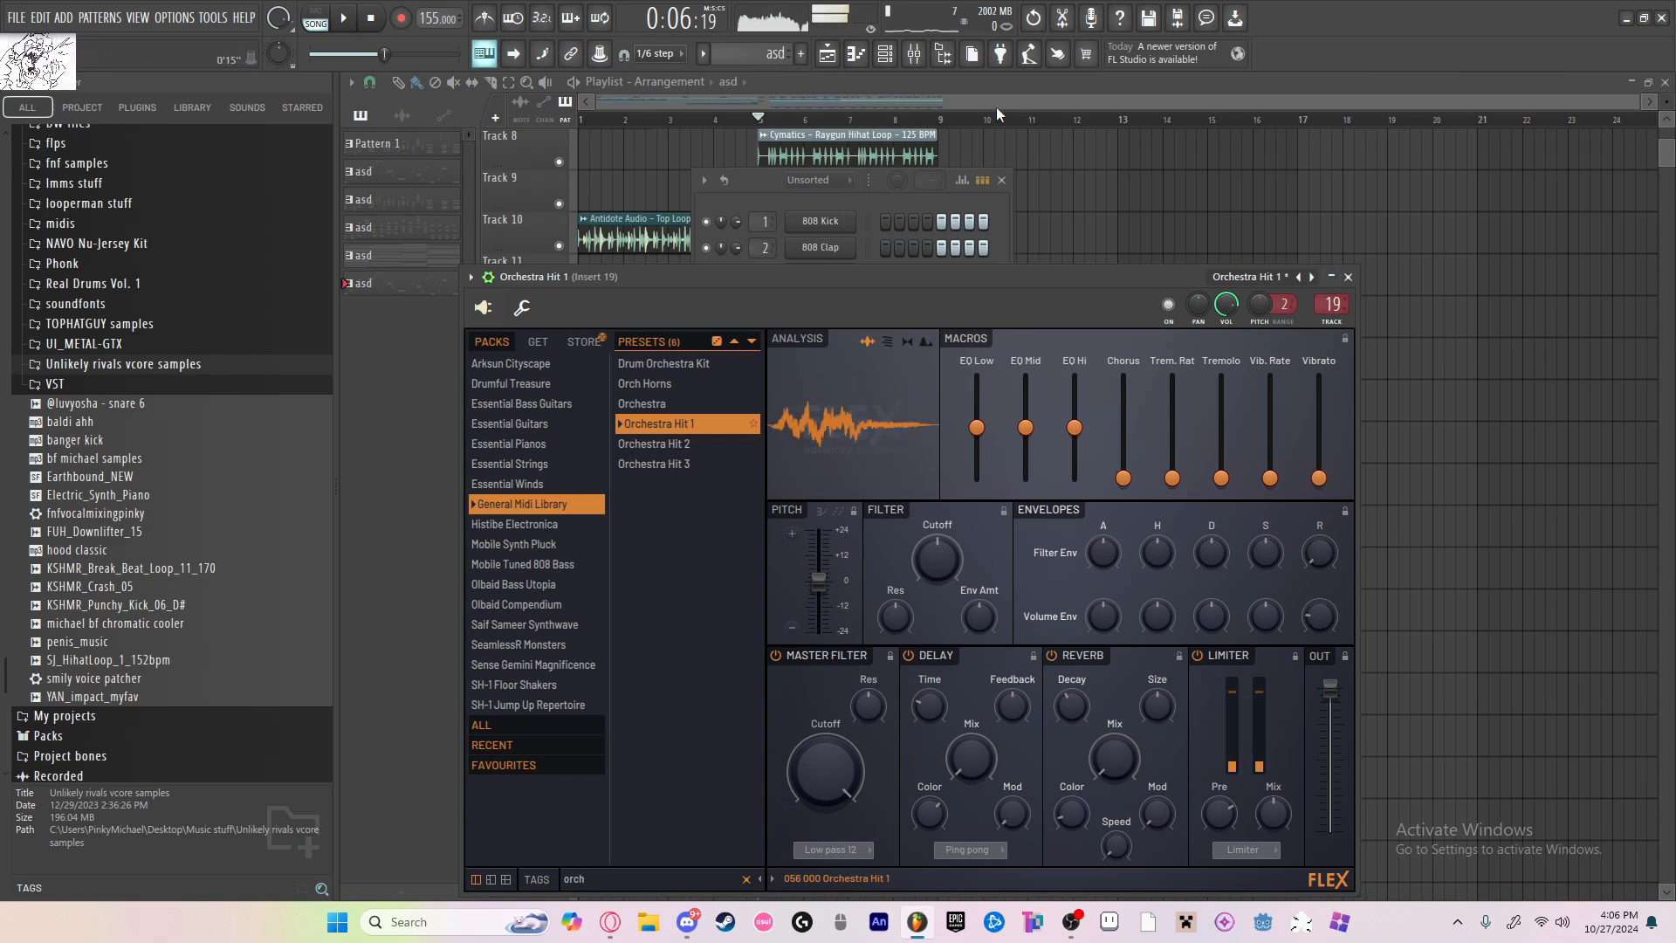
pyautogui.press('F9')
pyautogui.click(1516, 140)
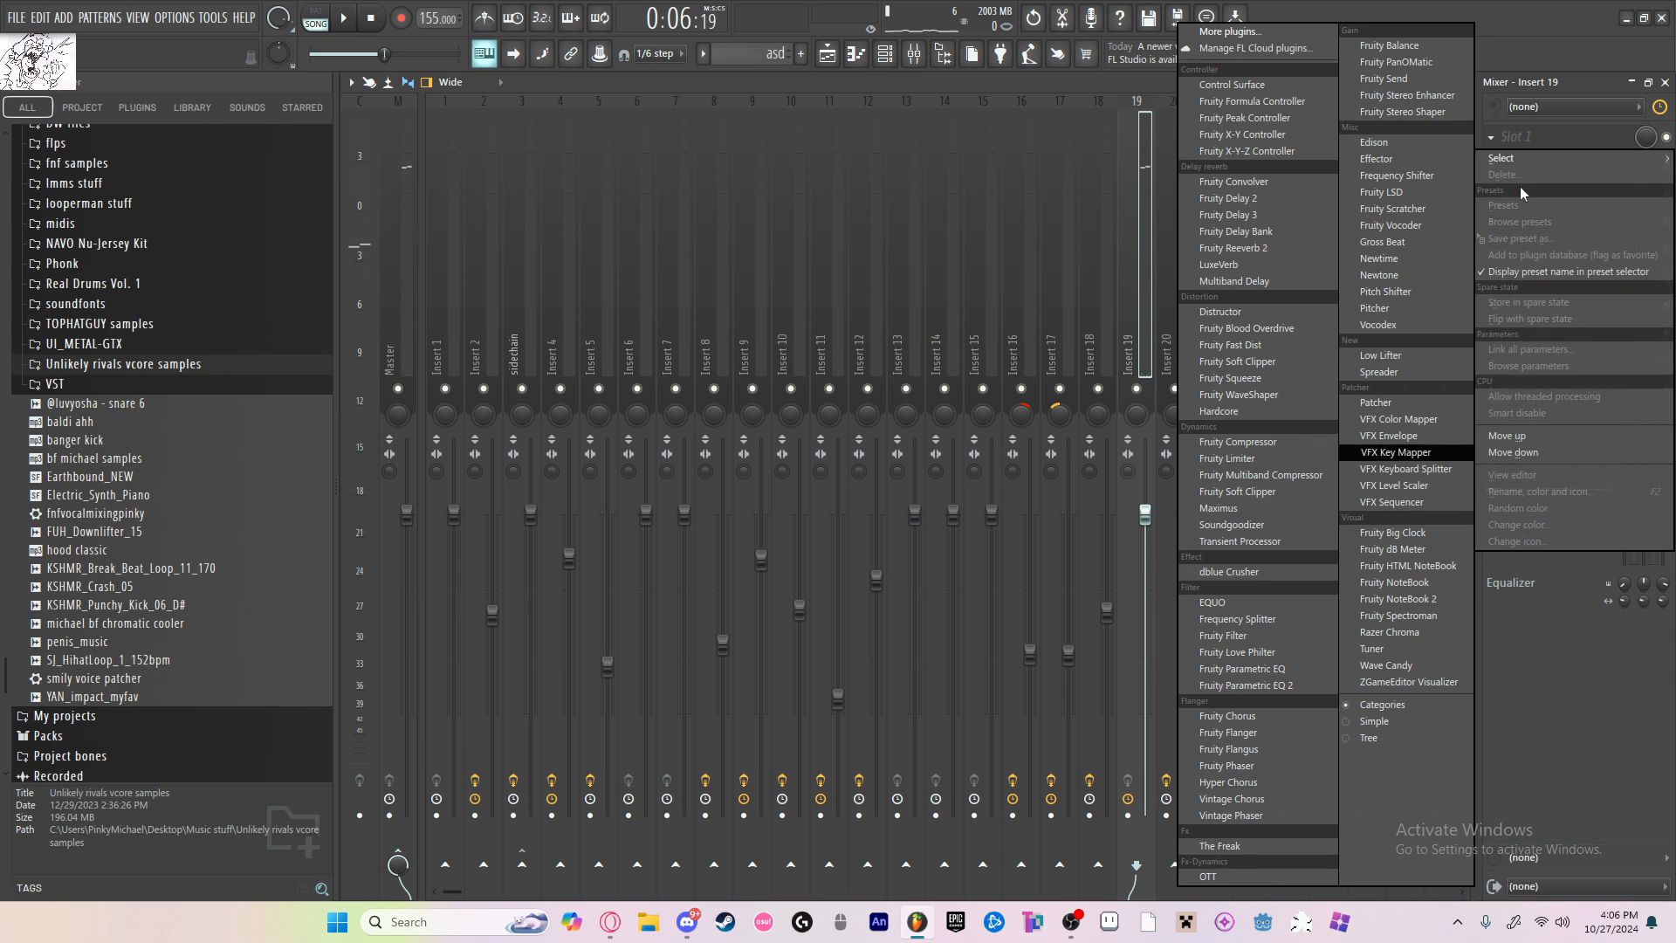
pyautogui.click(1221, 875)
pyautogui.click(1545, 158)
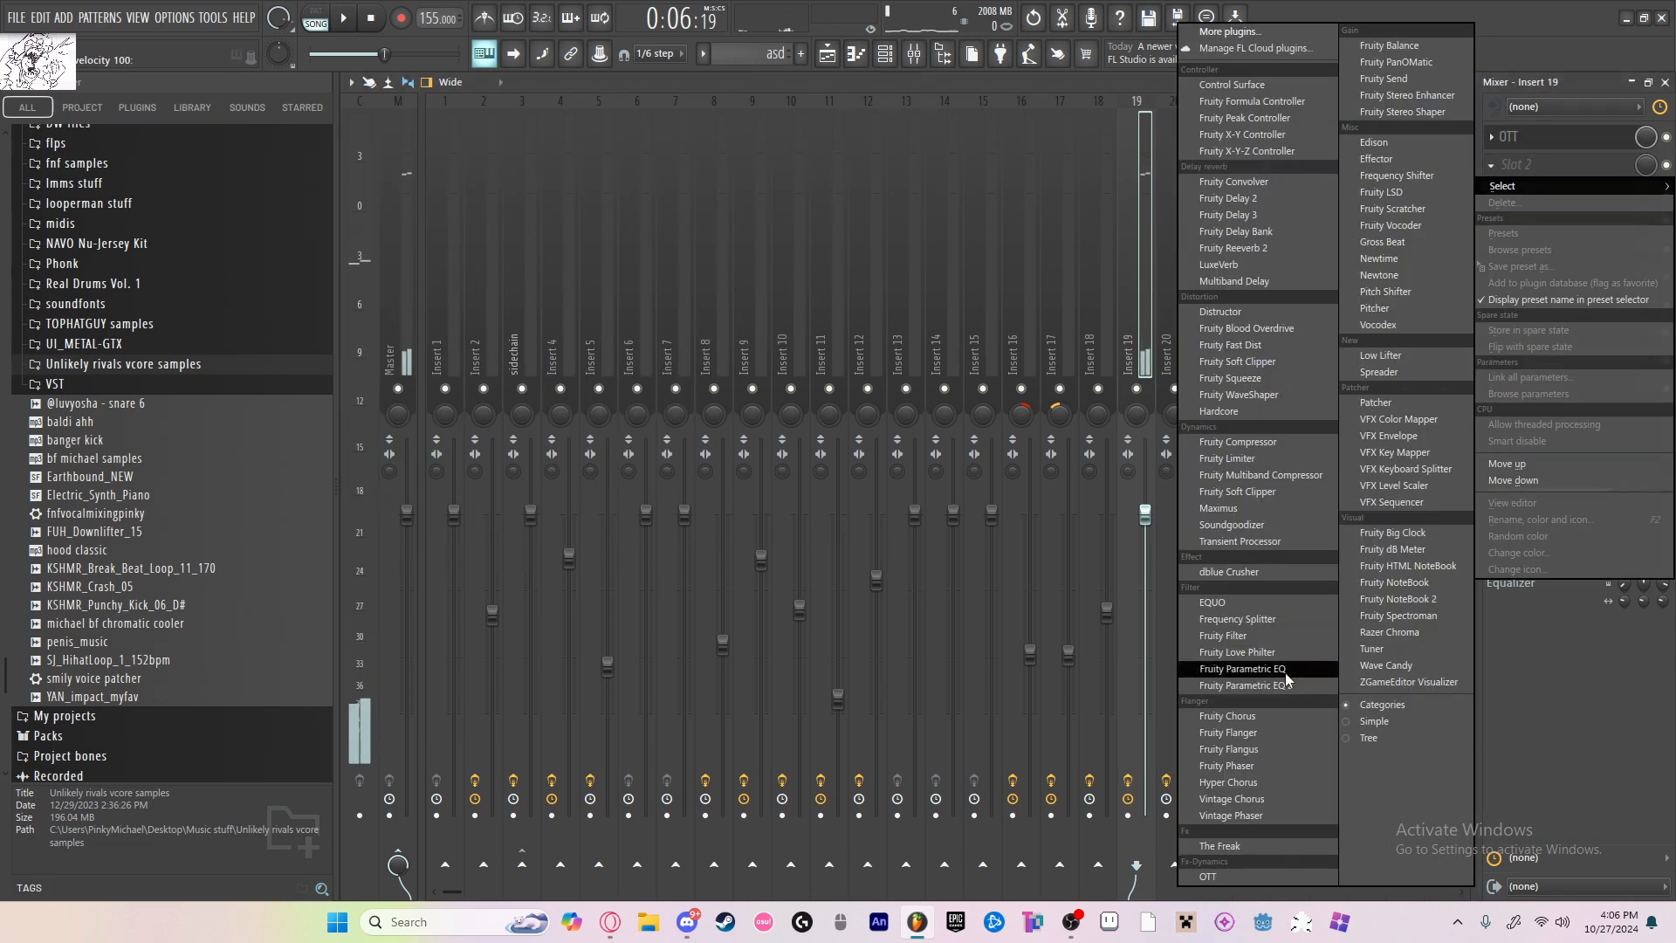
pyautogui.click(1222, 661)
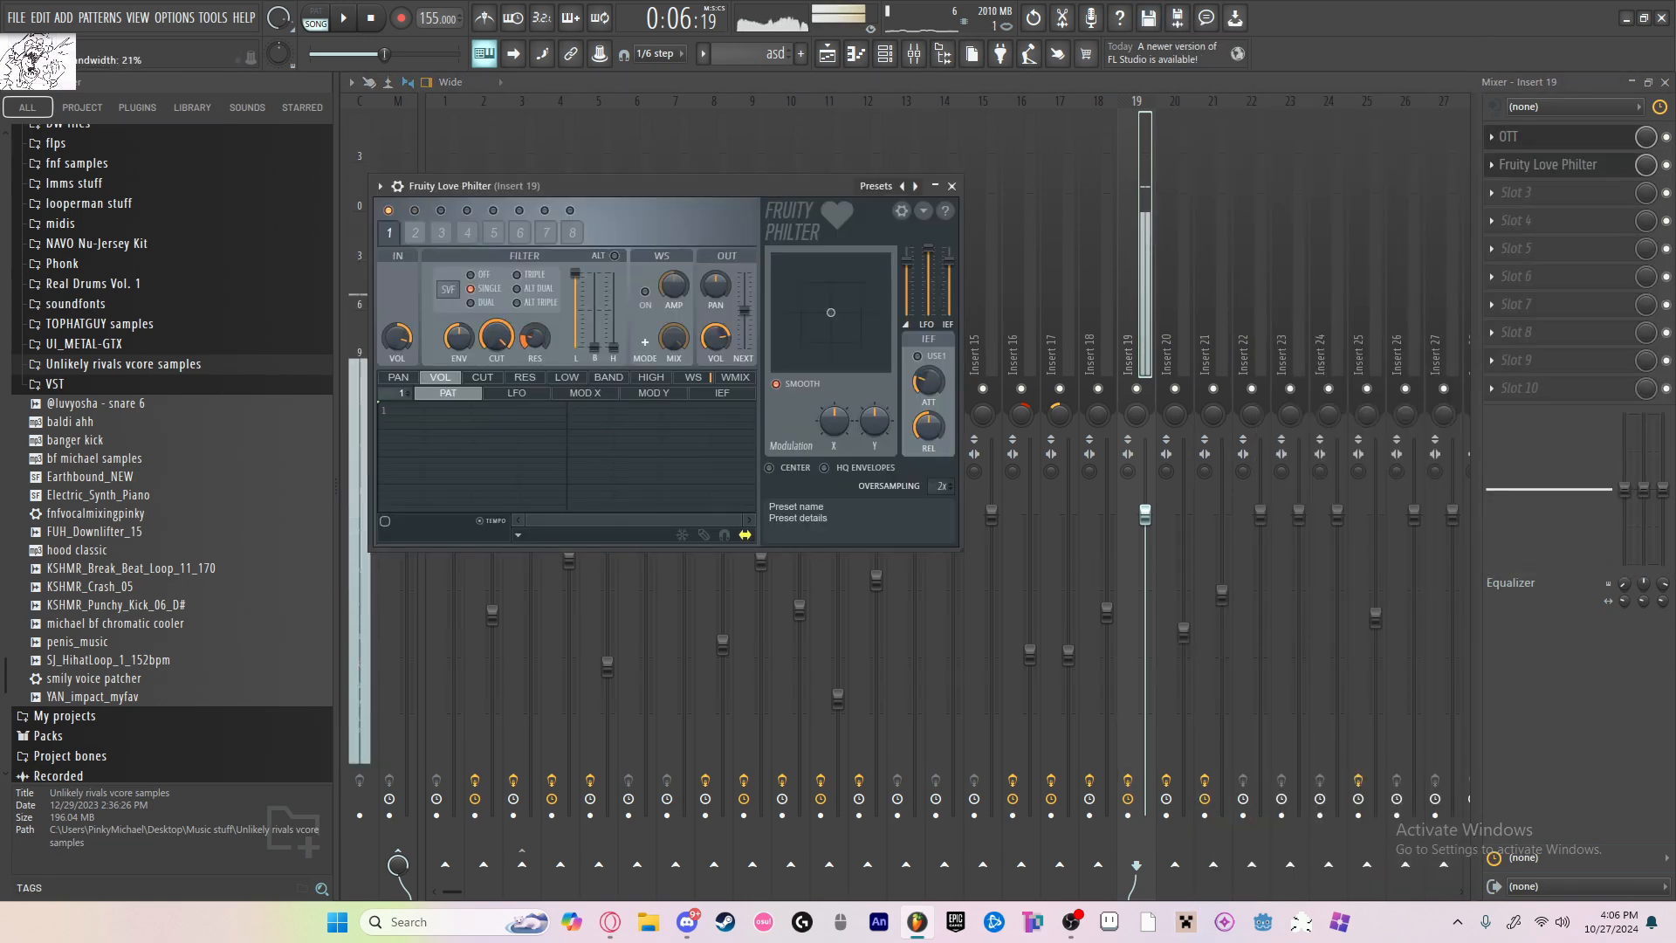
# Step: Create a new pattern named asd and place it on track 19 at bar 1 of the playlist
pyautogui.press('F5')
pyautogui.press('space')
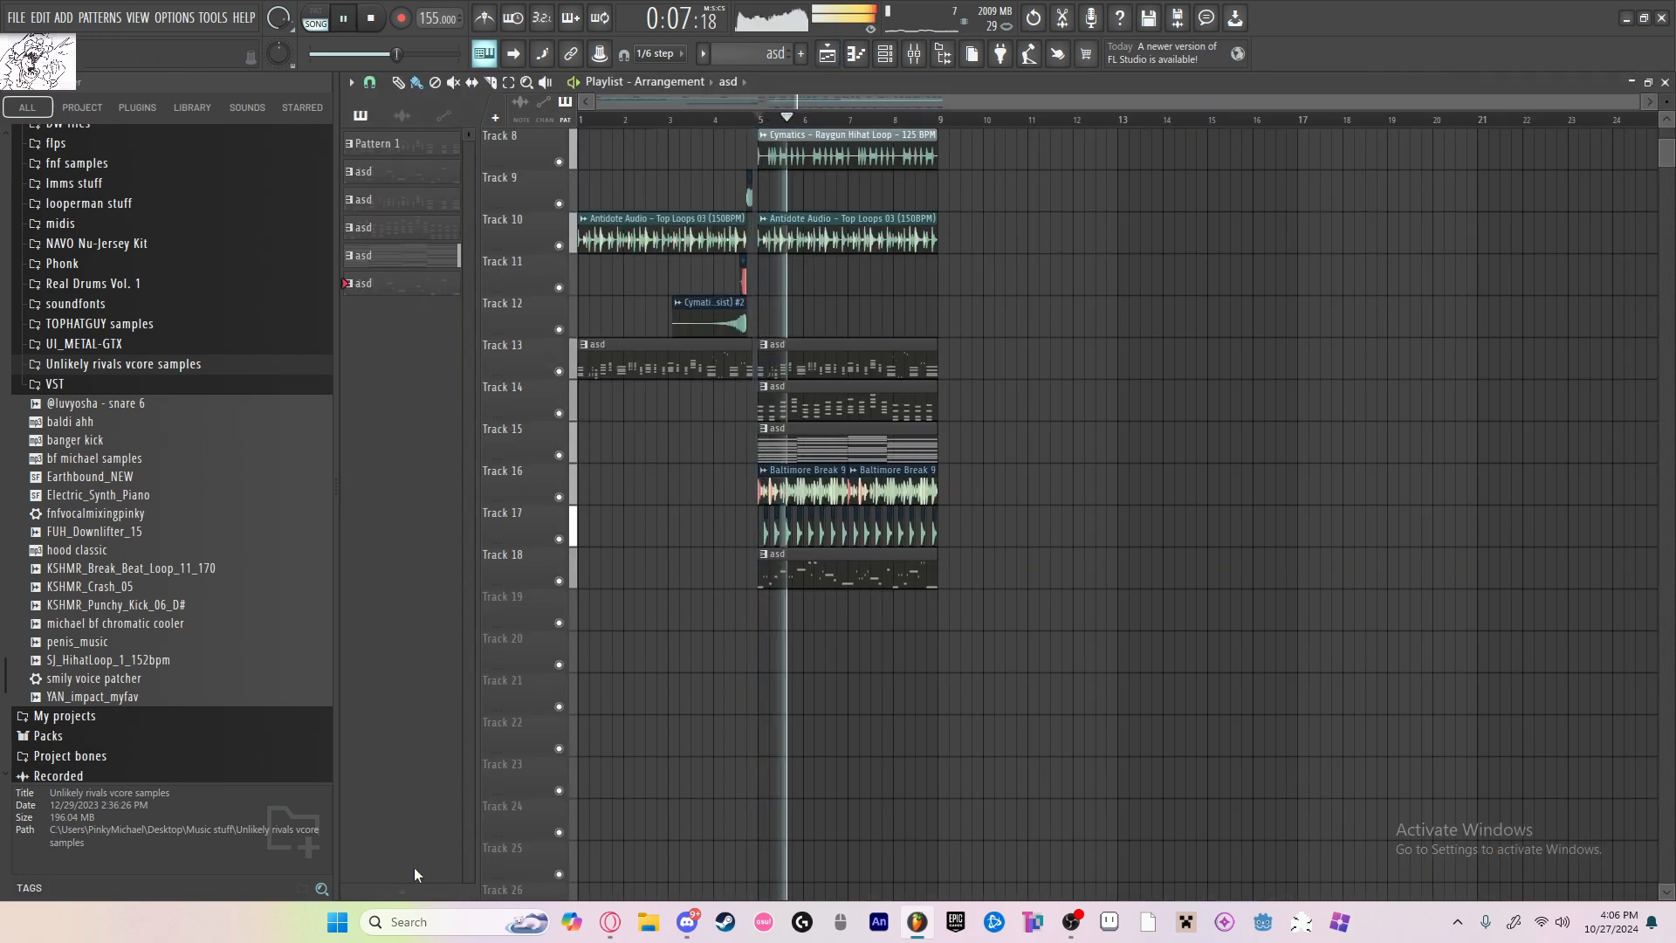
pyautogui.click(414, 892)
pyautogui.write('asd')
pyautogui.press('Return')
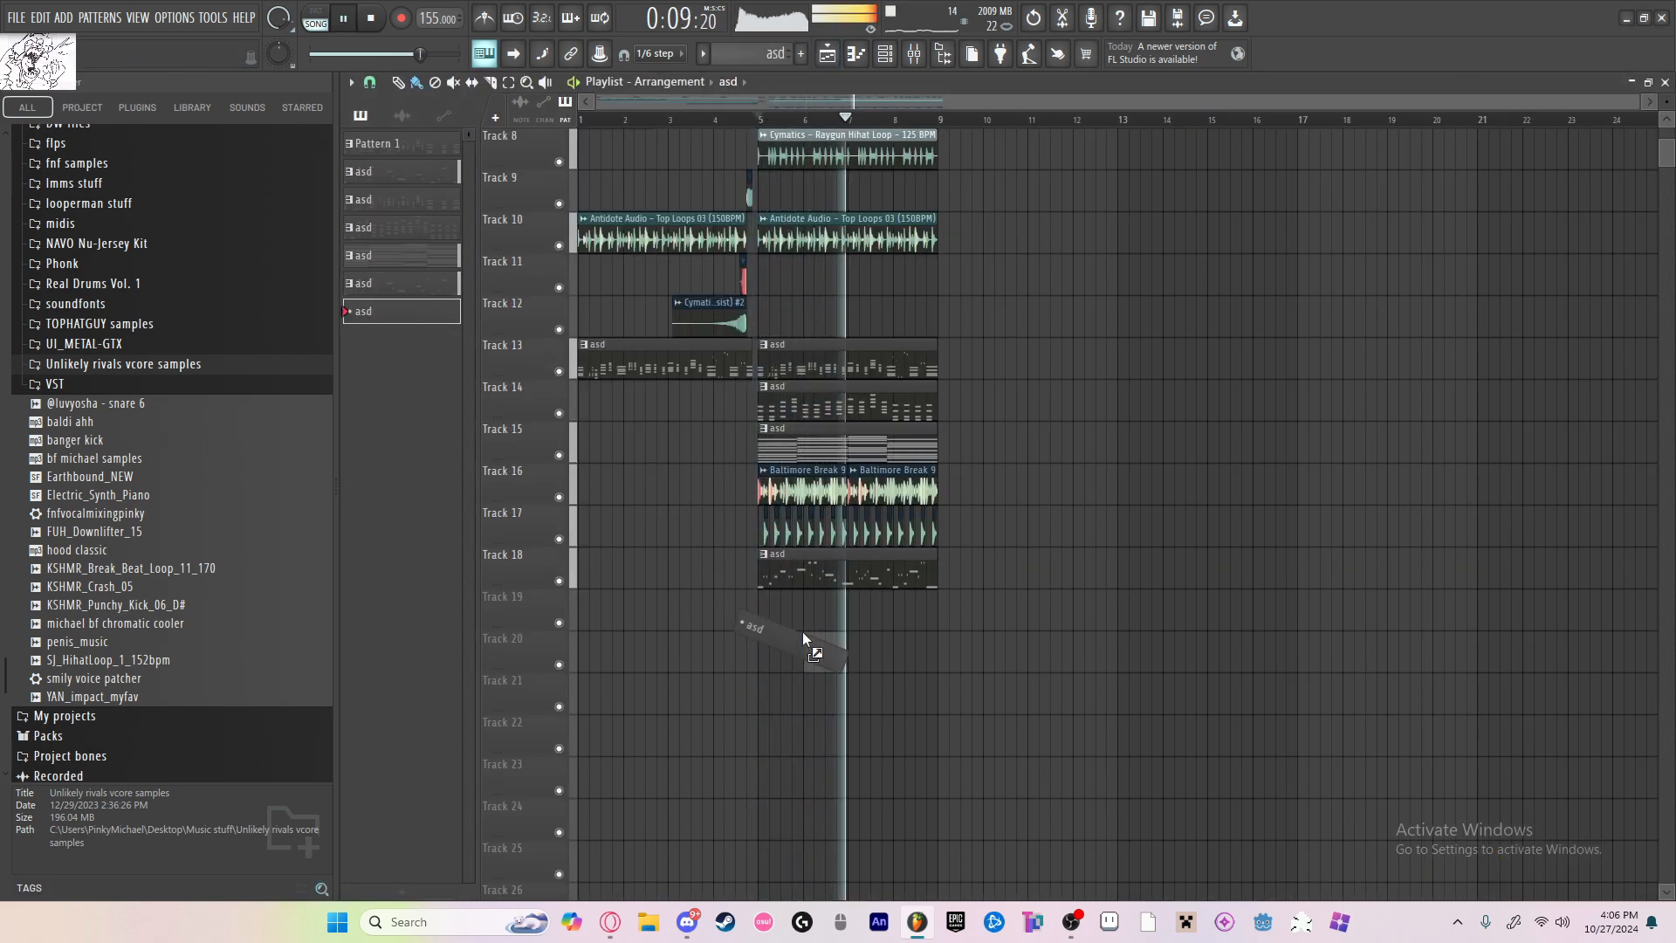
pyautogui.click(589, 621)
pyautogui.press('space')
# Step: Place a D#5 note at the start of the Orchestra Hit 1 piano roll and shorten it to about one beat
pyautogui.press('space')
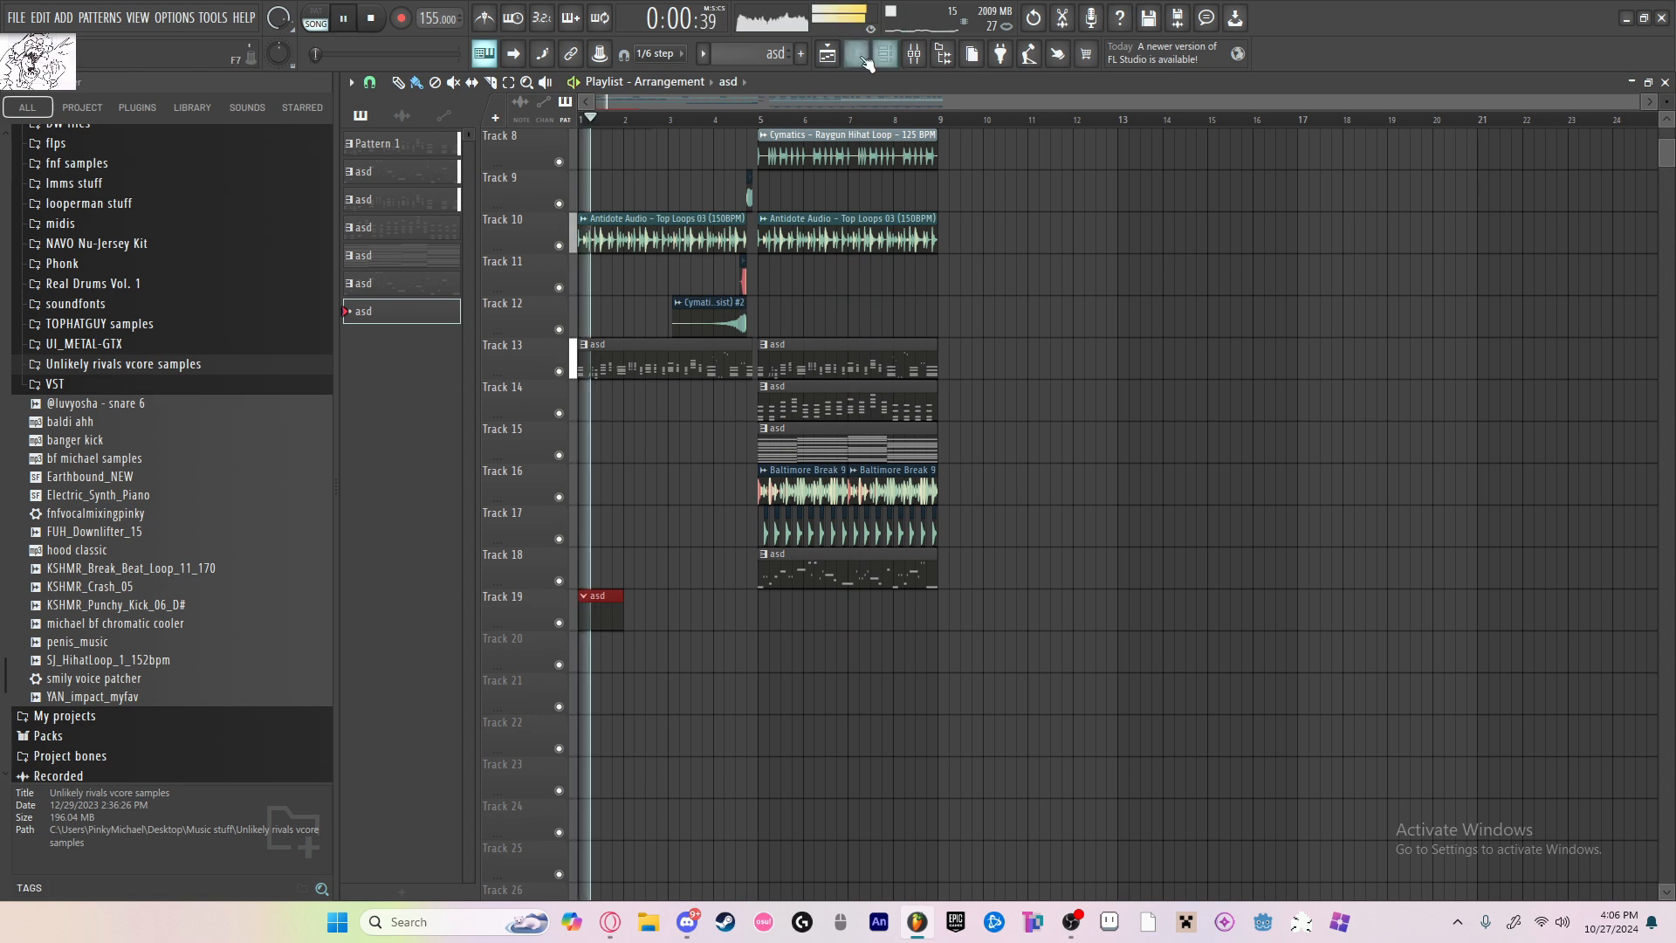
pyautogui.click(859, 56)
pyautogui.press('space')
pyautogui.press('space')
pyautogui.press('space')
pyautogui.moveTo(408, 573); pyautogui.dragTo(400, 260)
pyautogui.press('space')
pyautogui.scroll(4, 666, 364)
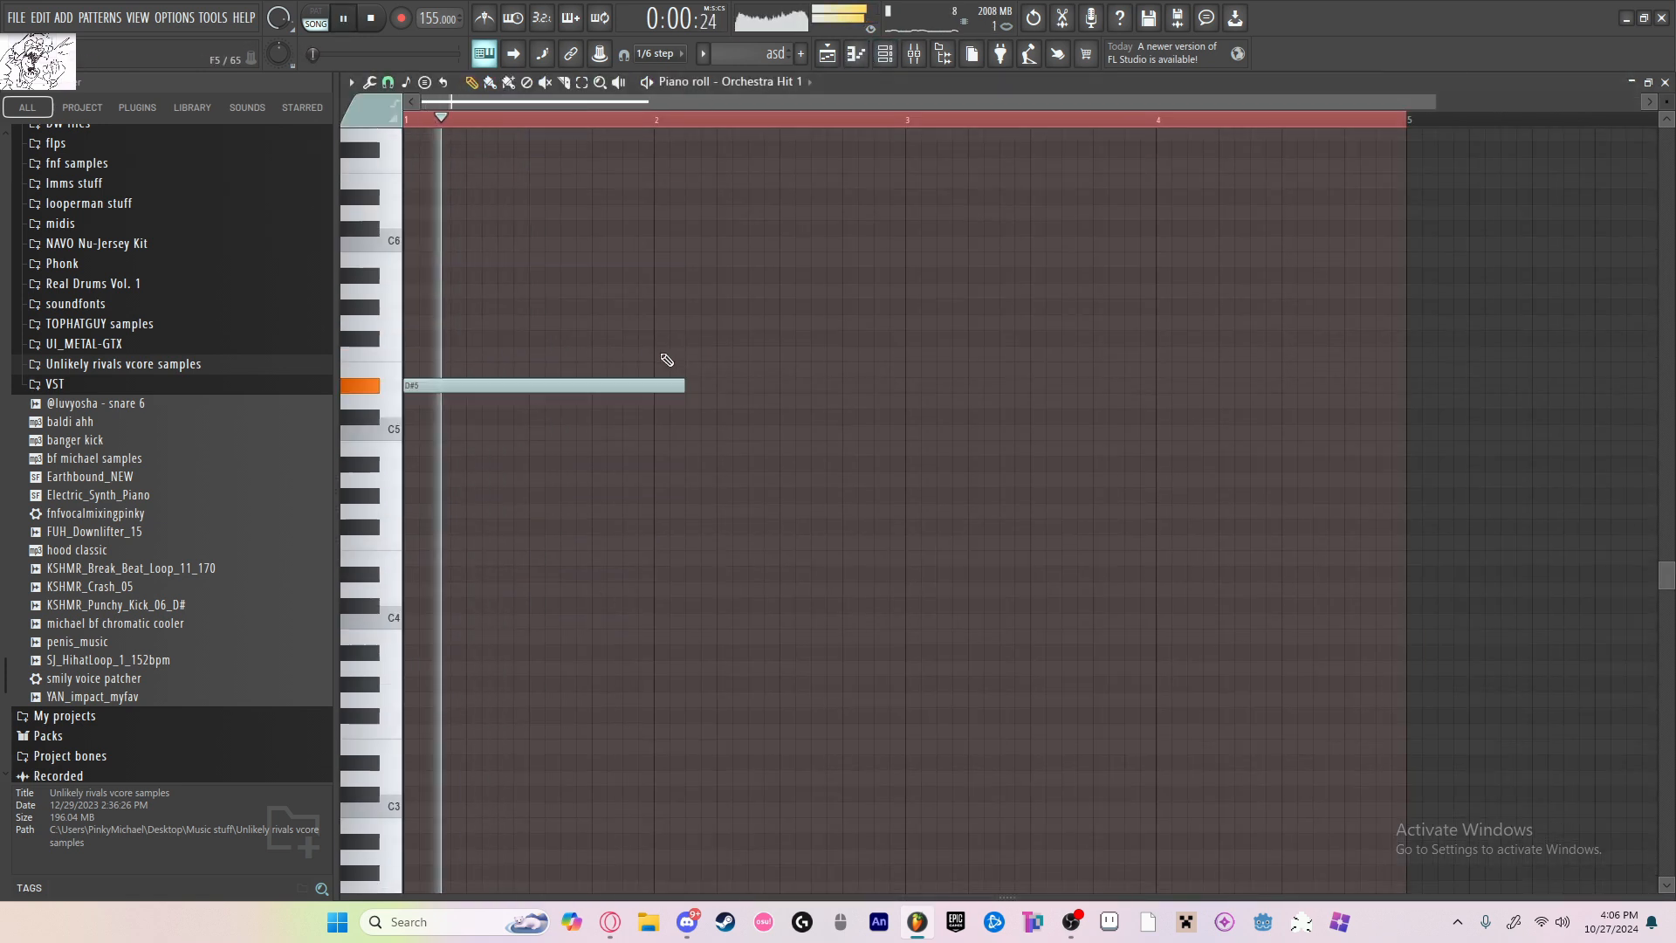
pyautogui.moveTo(684, 411); pyautogui.dragTo(475, 411)
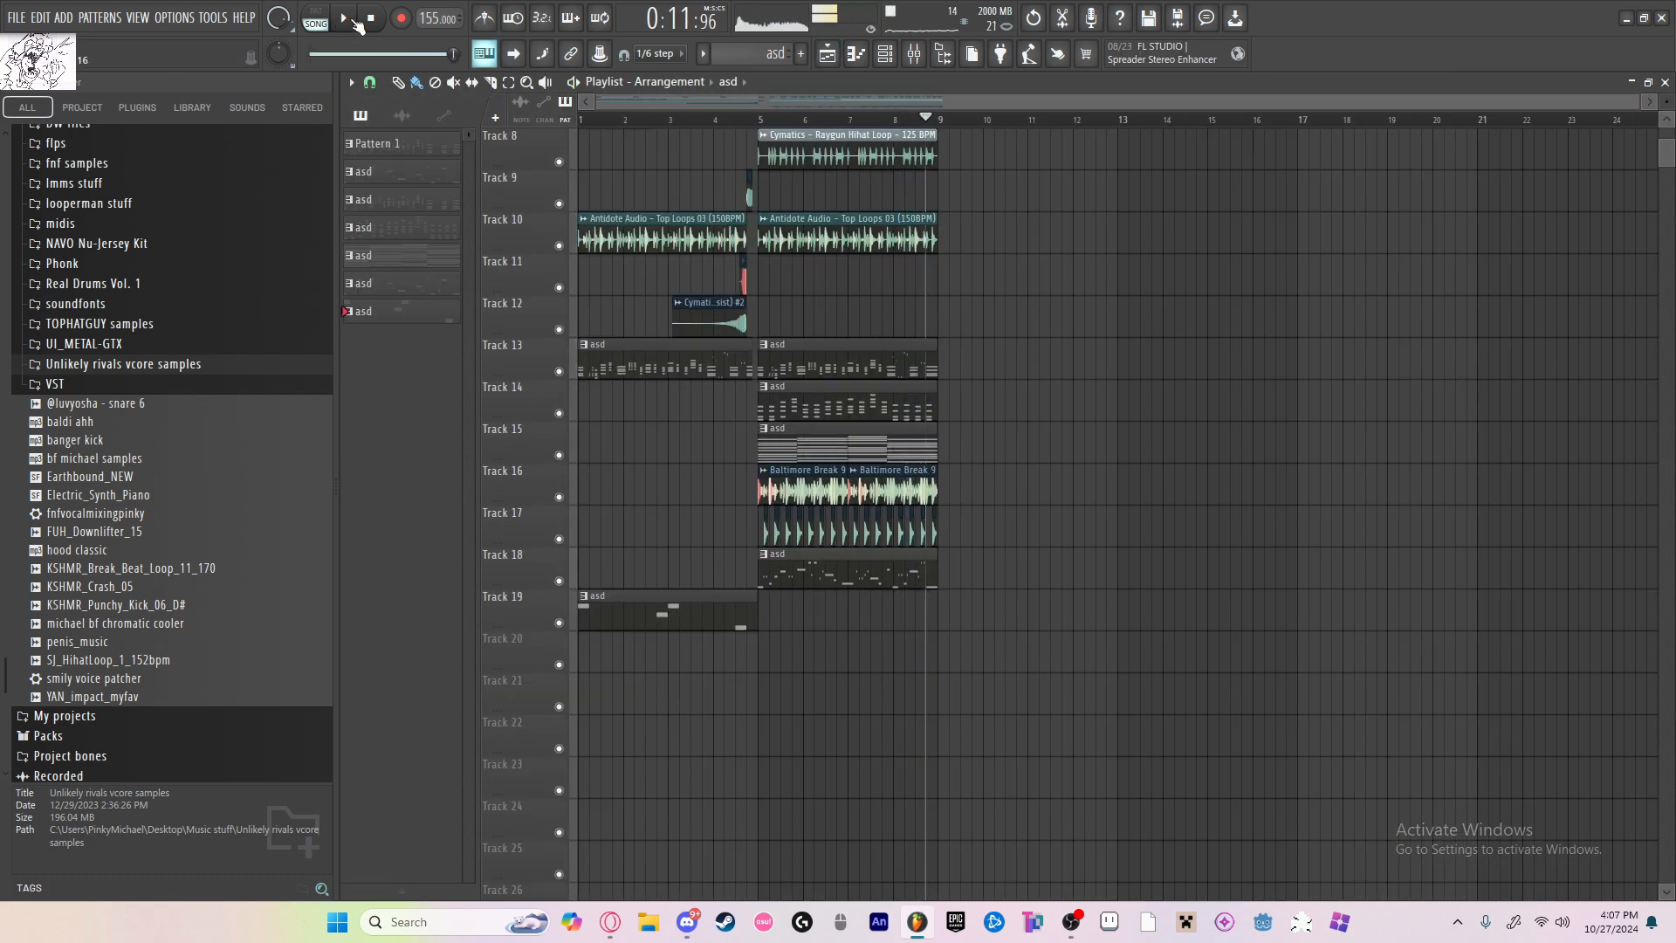
# Step: Play the full arrangement from bar 1 to review all layers together, and stop playback near the end
pyautogui.press('space')
pyautogui.scroll(5, 749, 359)
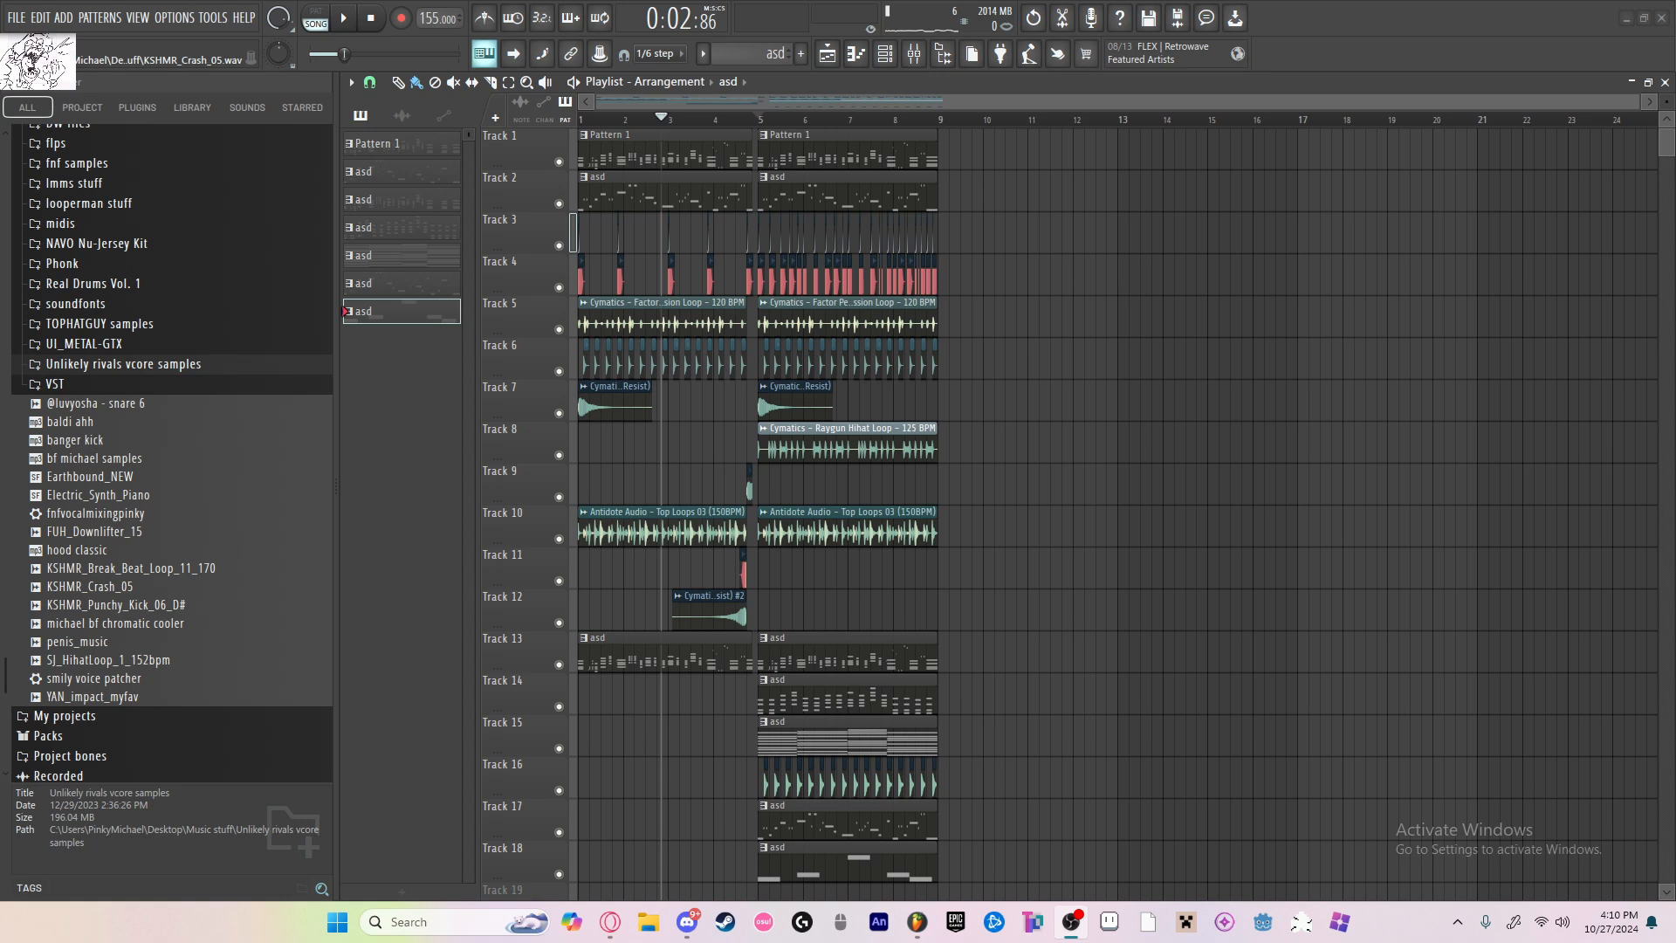
pyautogui.click(891, 54)
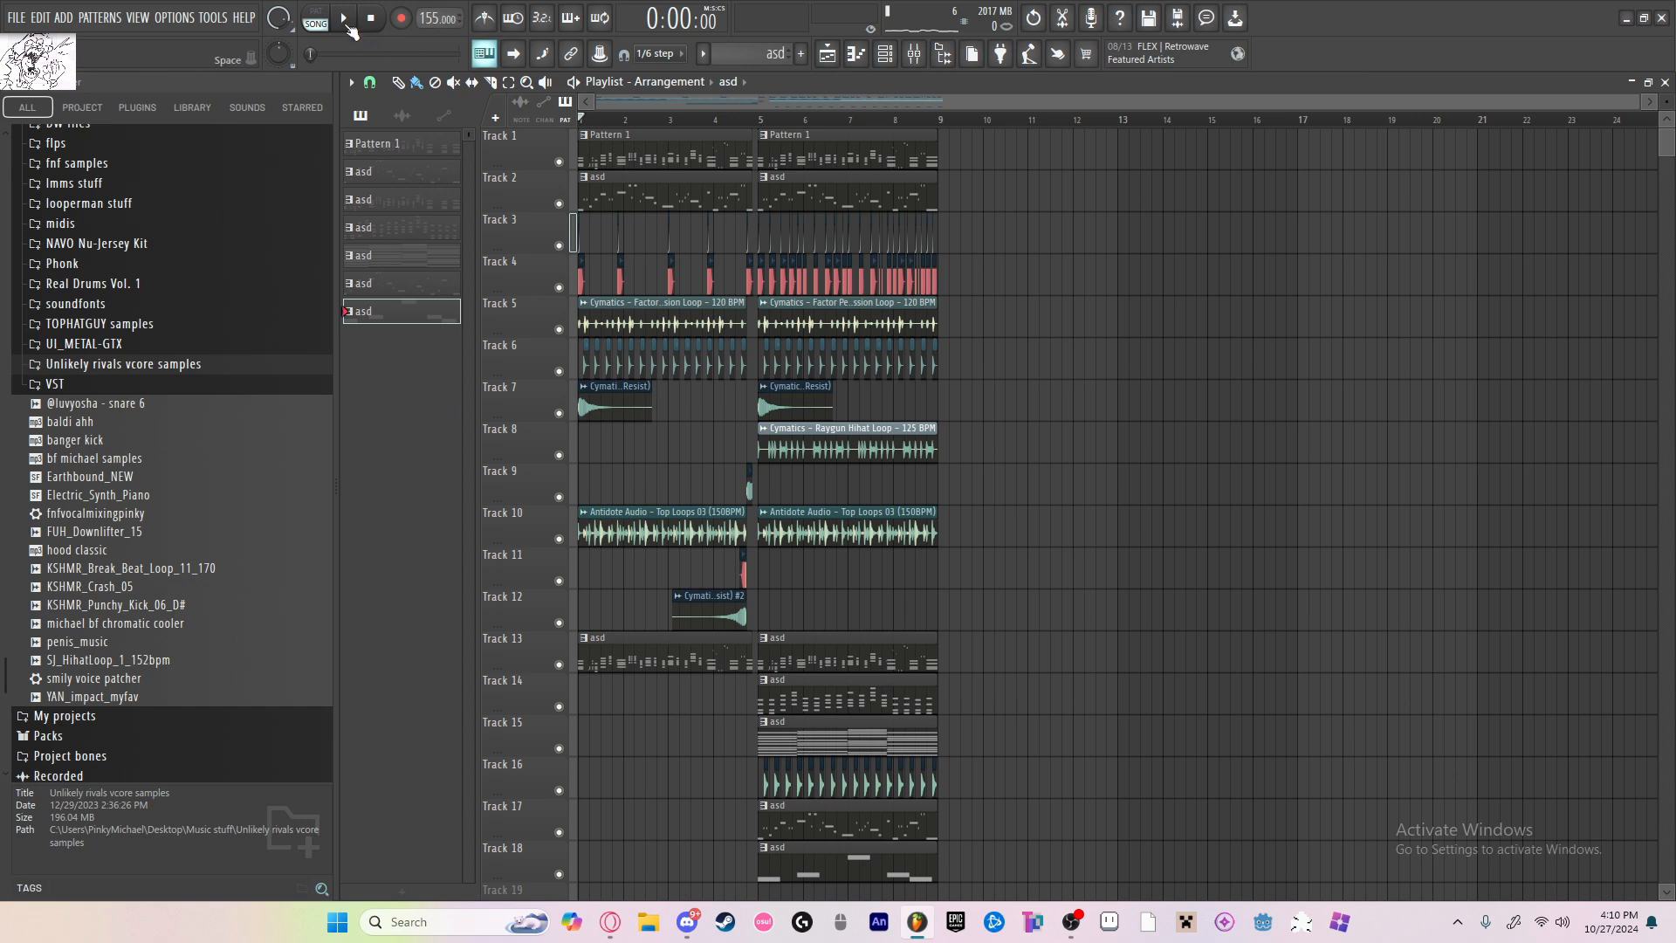
pyautogui.click(346, 21)
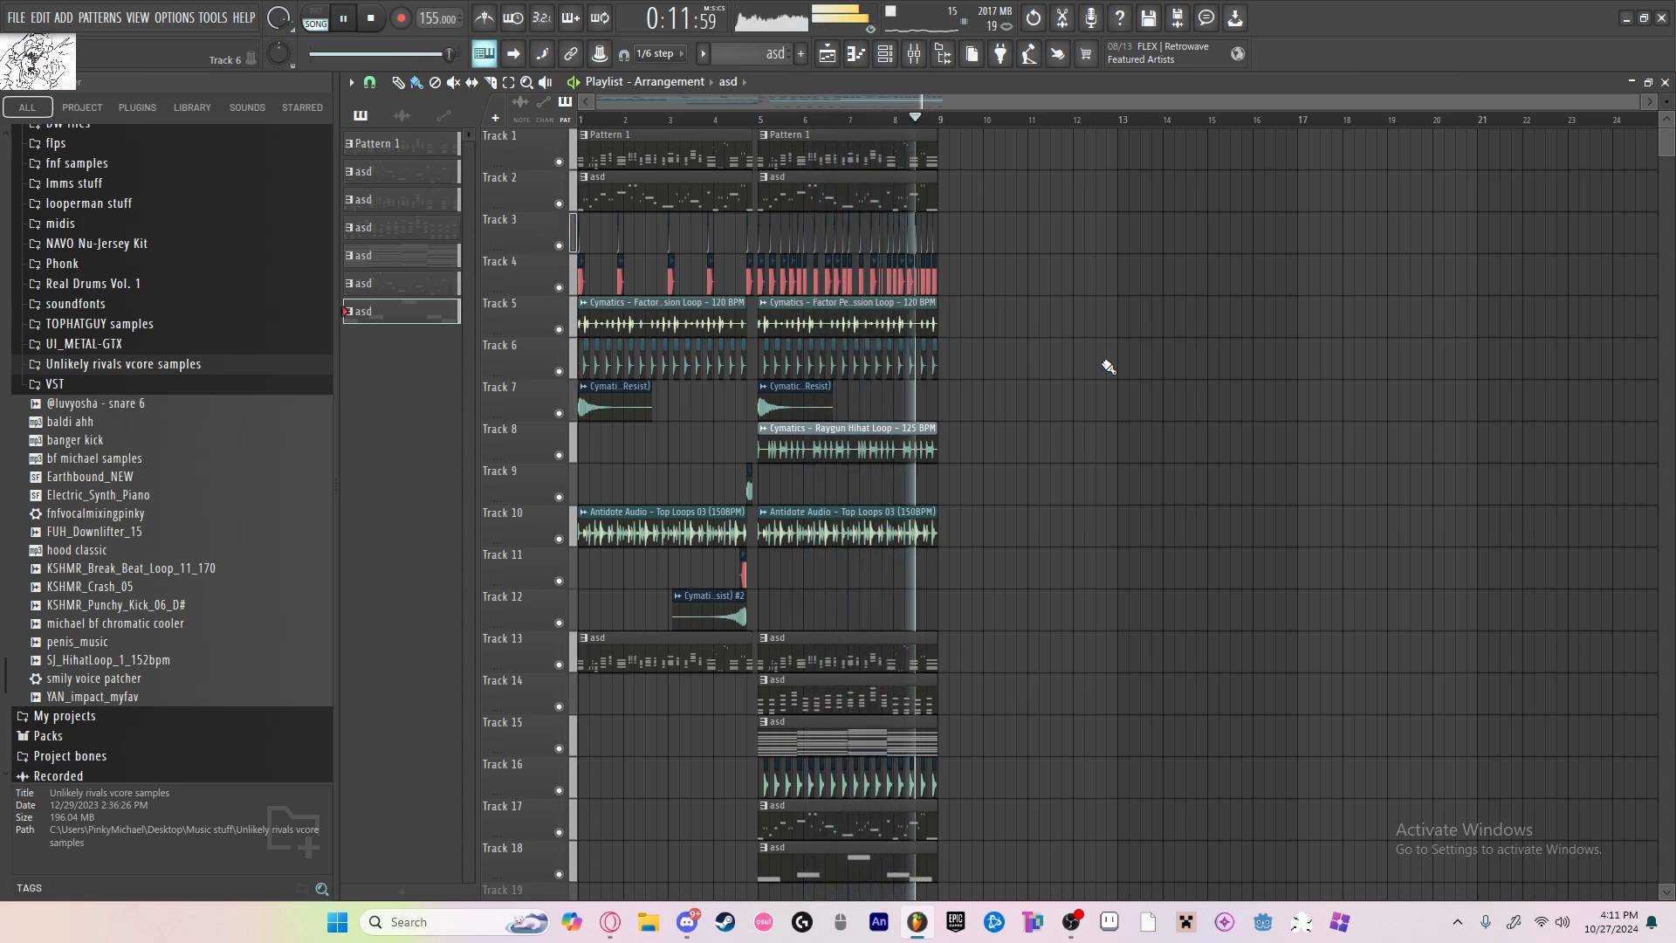
pyautogui.click(370, 18)
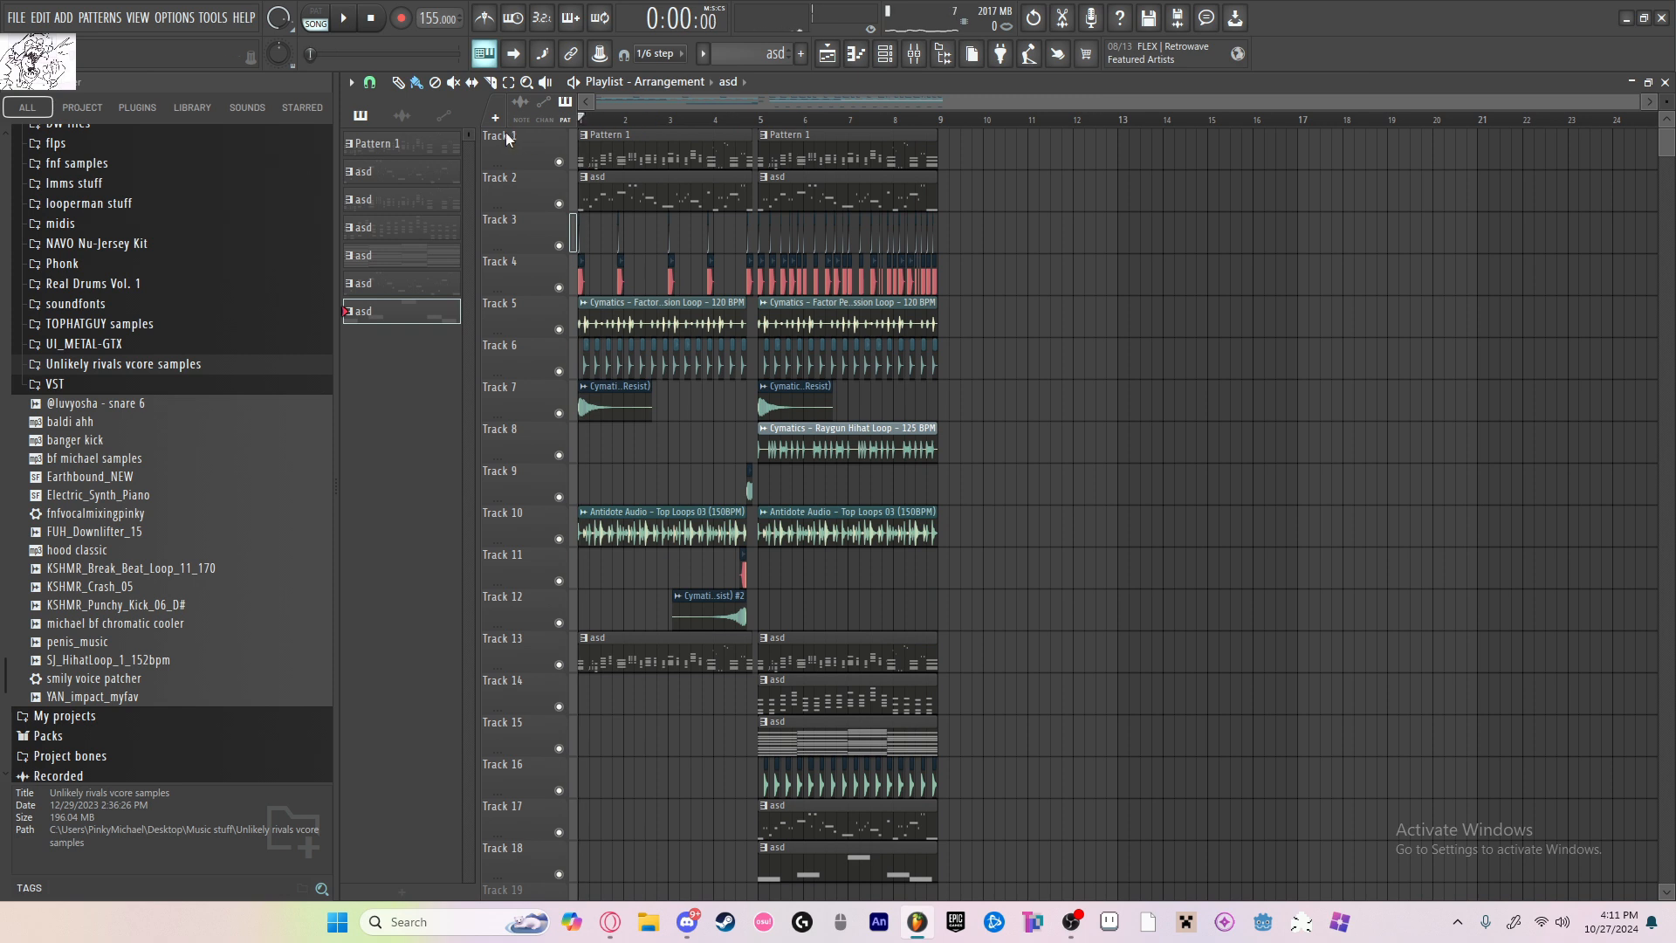
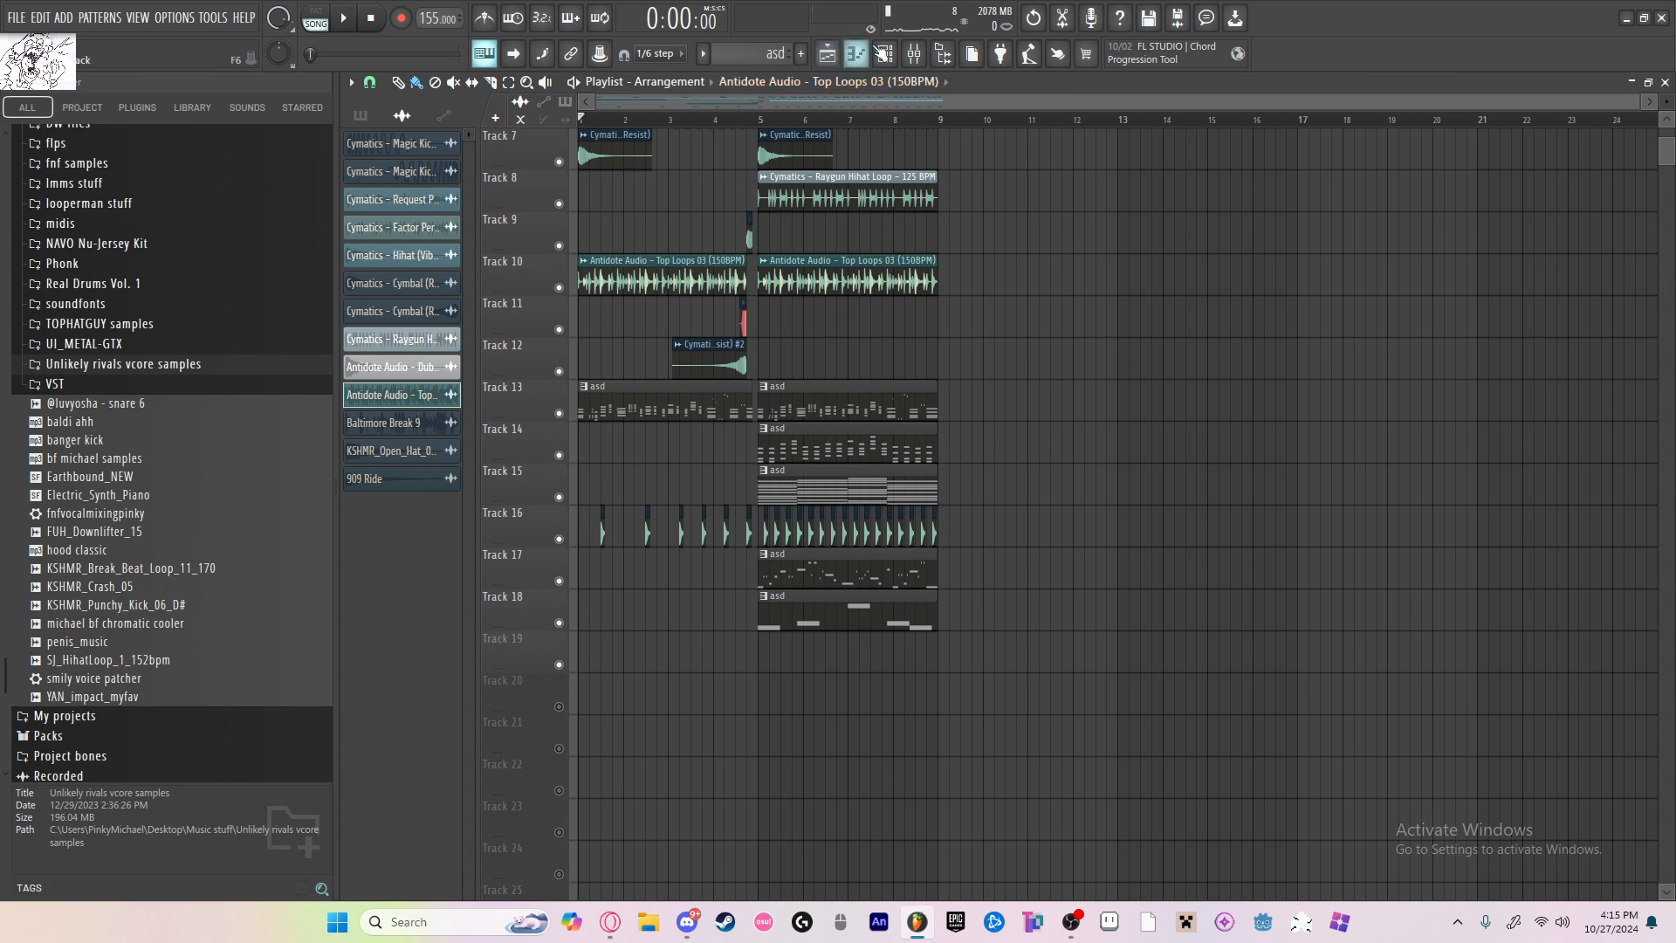
# Step: Add a Fruity Slicer channel to the project and turn off its auto-dump option
pyautogui.click(884, 54)
pyautogui.click(821, 887)
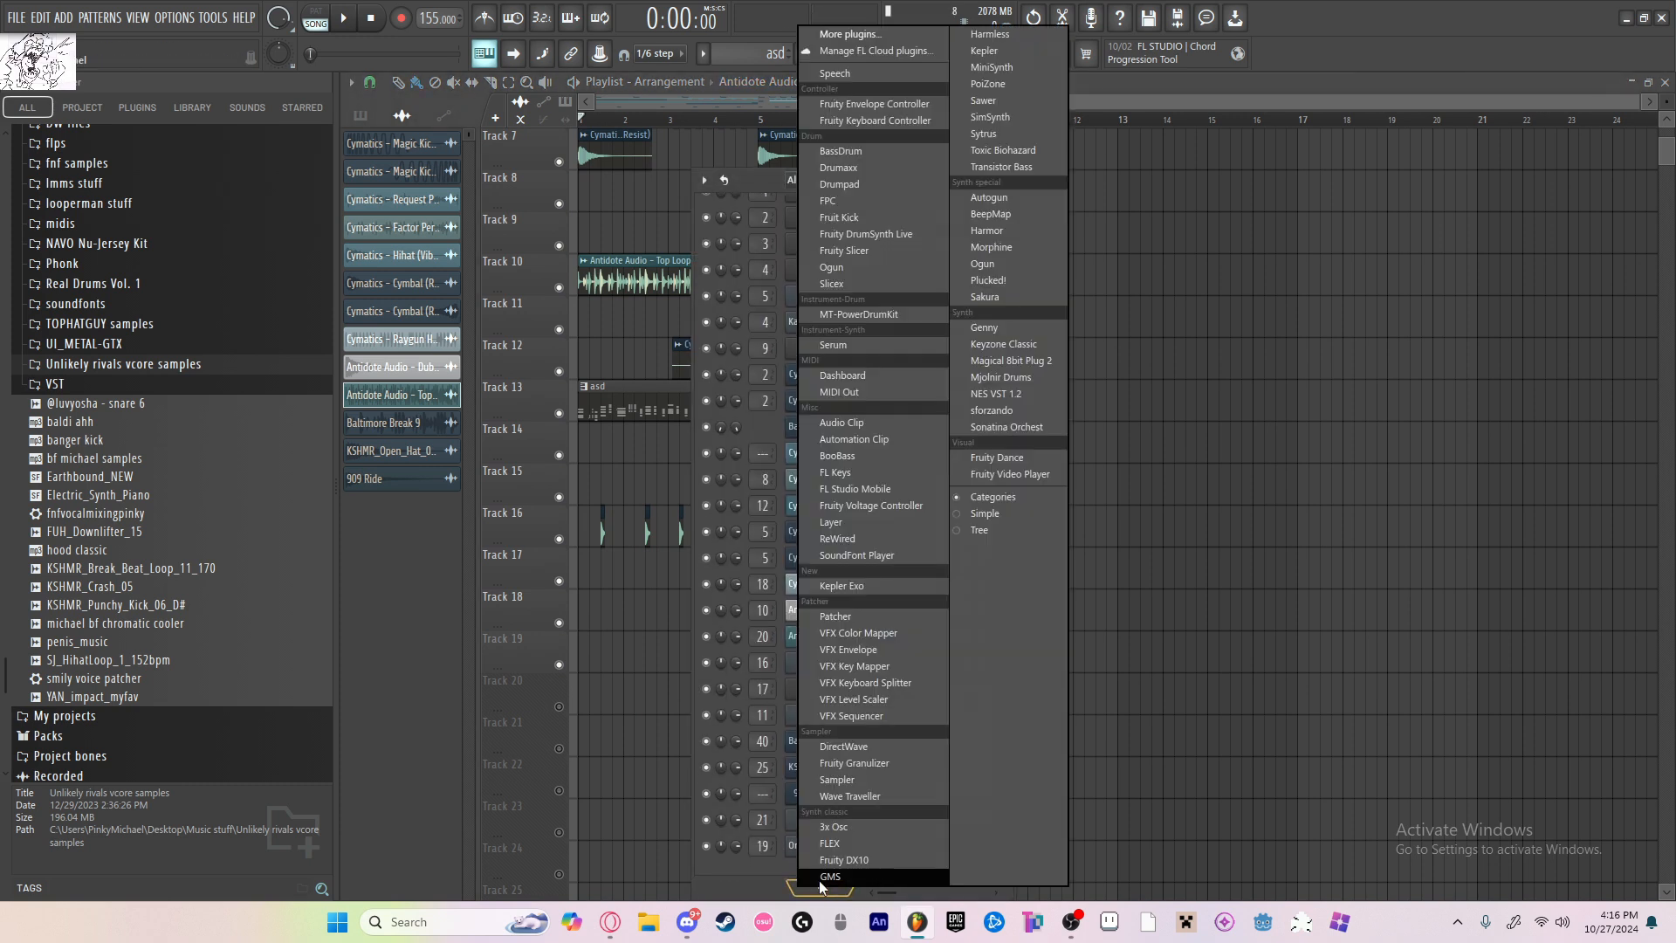
pyautogui.click(872, 254)
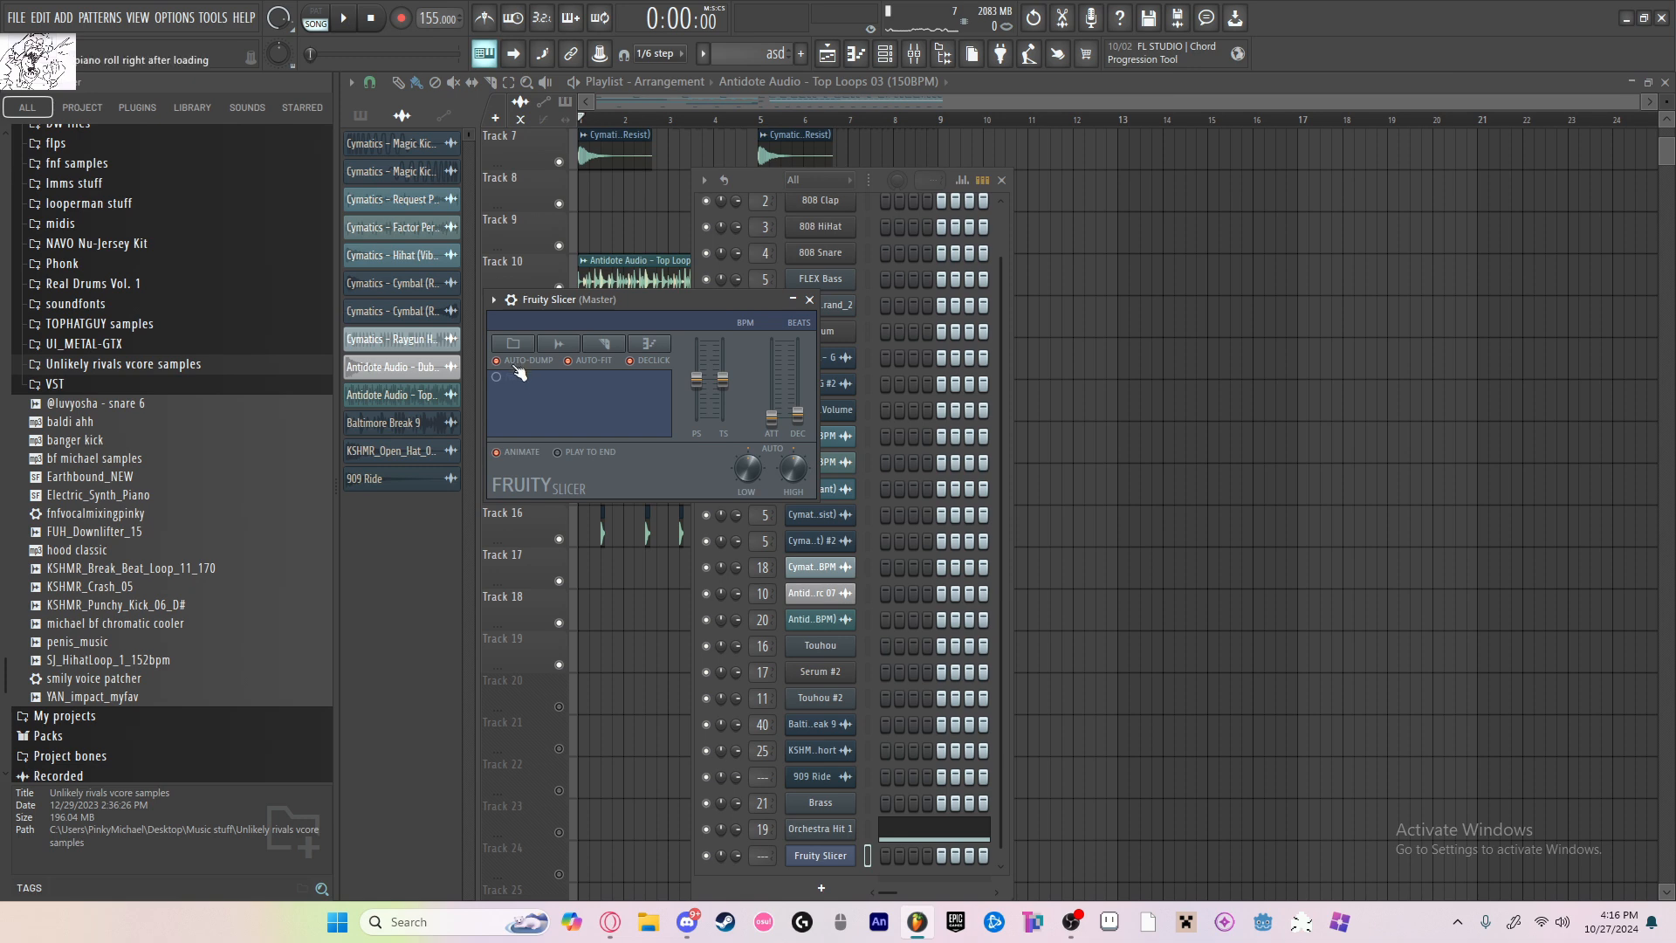
# Step: Locate and open the chromatics sample folder in the browser
pyautogui.scroll(2, 172, 395)
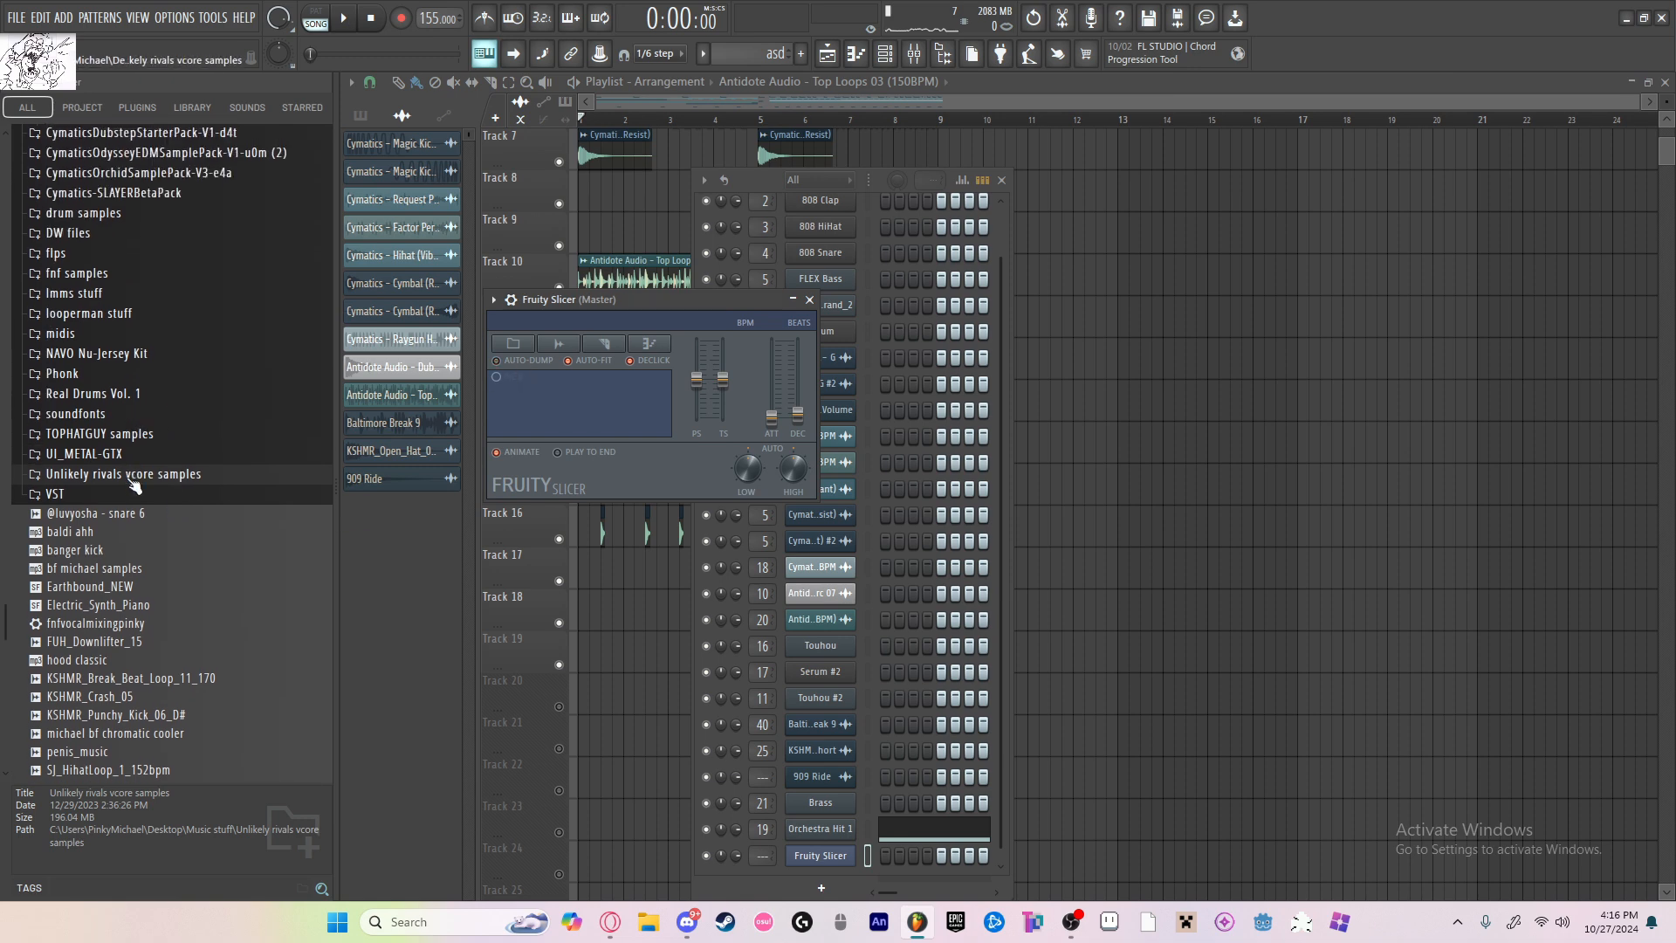
pyautogui.click(131, 477)
pyautogui.moveTo(609, 301)
pyautogui.mouseDown()
pyautogui.moveTo(648, 301)
pyautogui.moveTo(635, 307)
pyautogui.mouseUp()
pyautogui.click(131, 425)
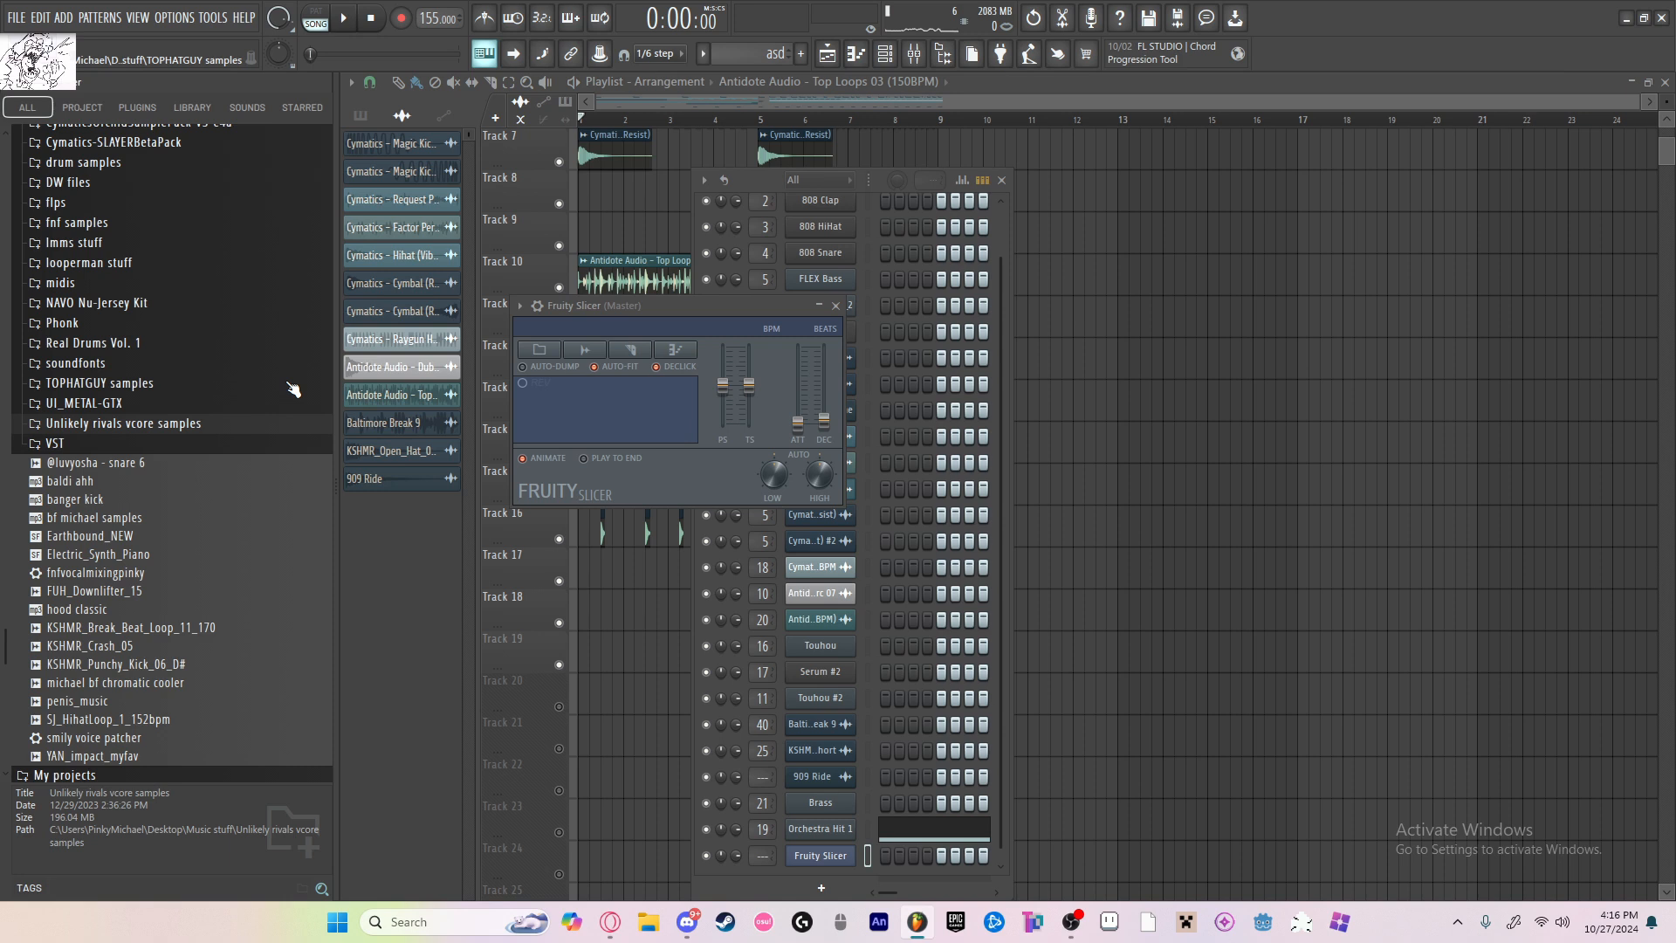
pyautogui.scroll(4, 282, 390)
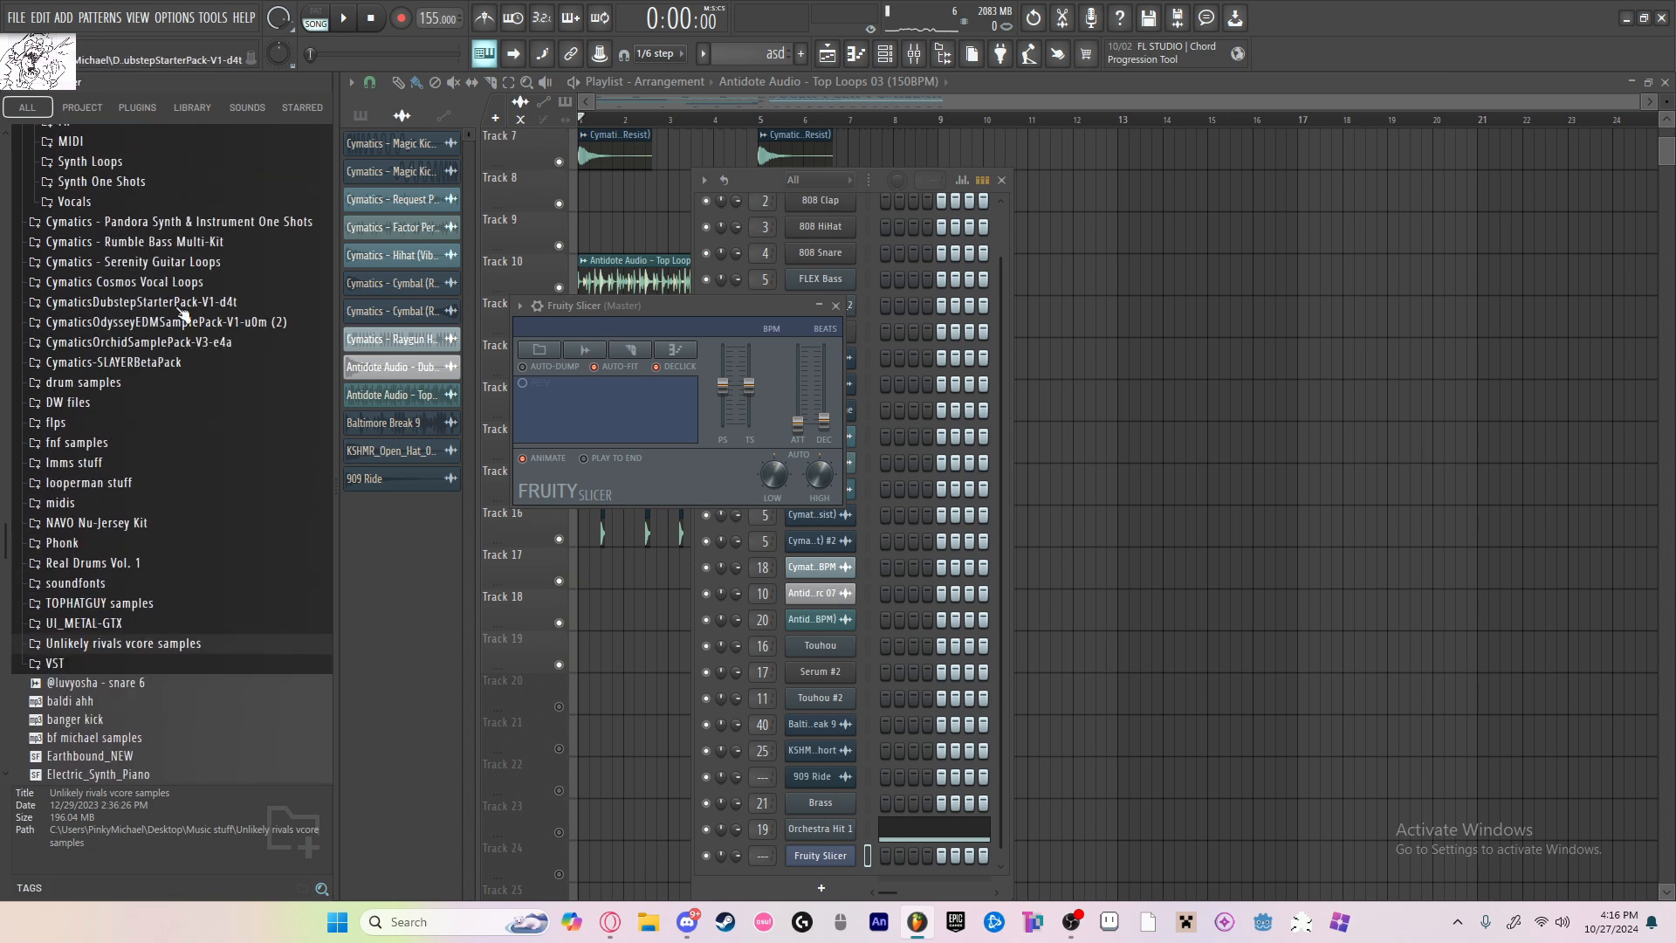
pyautogui.scroll(5, 157, 401)
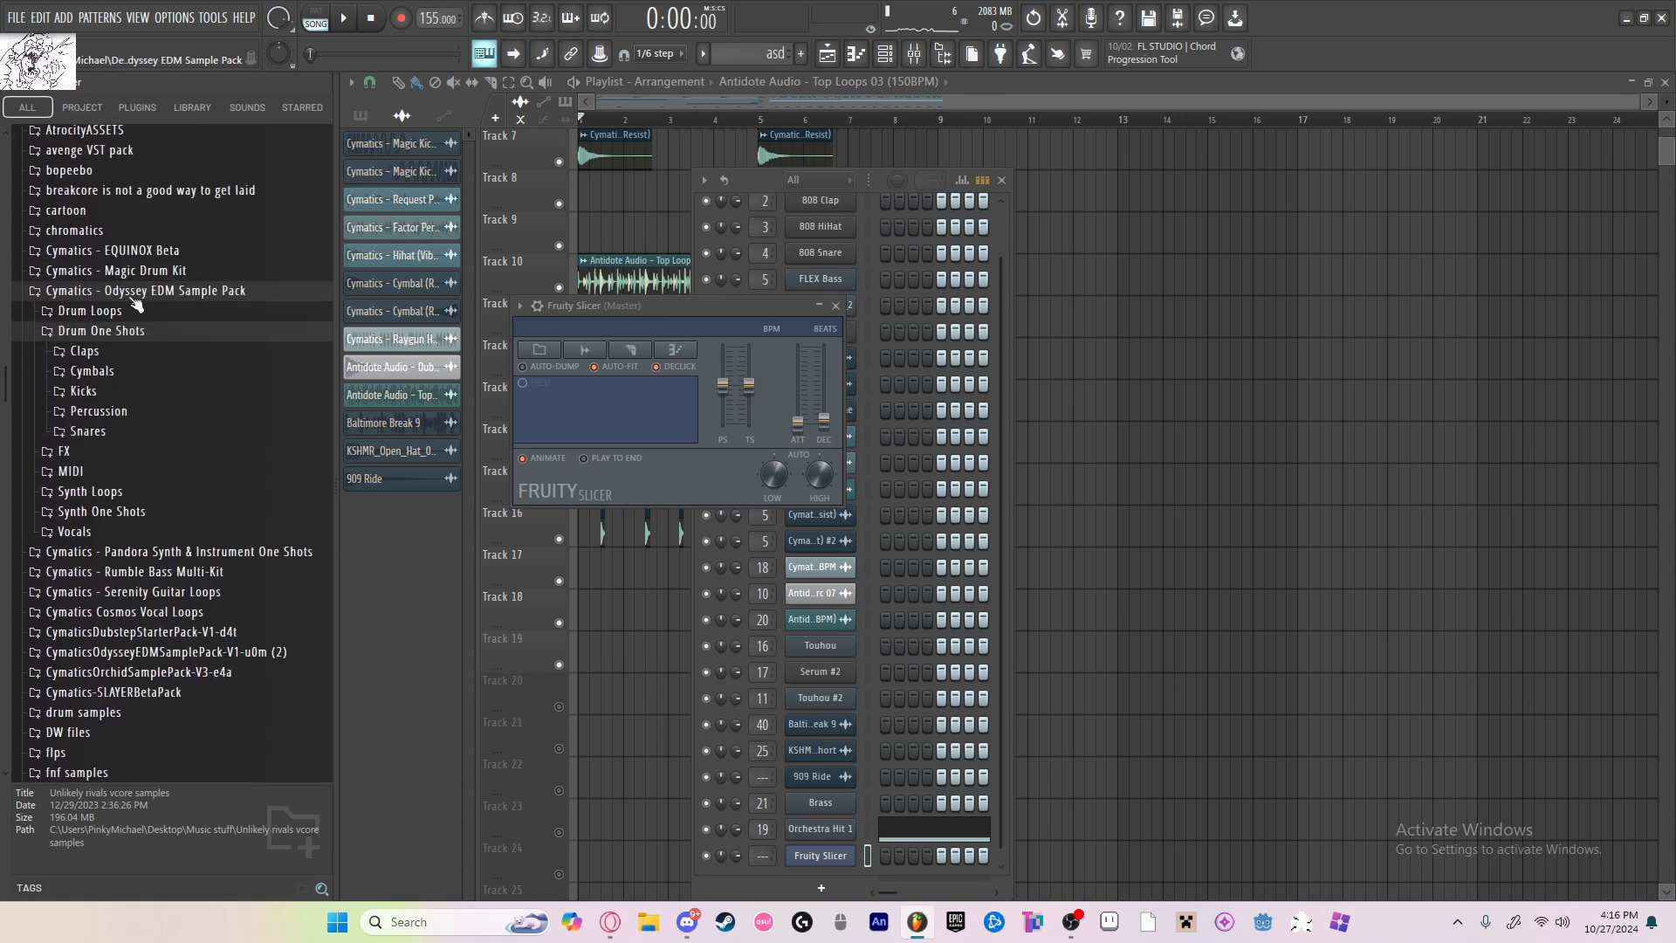
pyautogui.scroll(4, 147, 375)
pyautogui.click(104, 450)
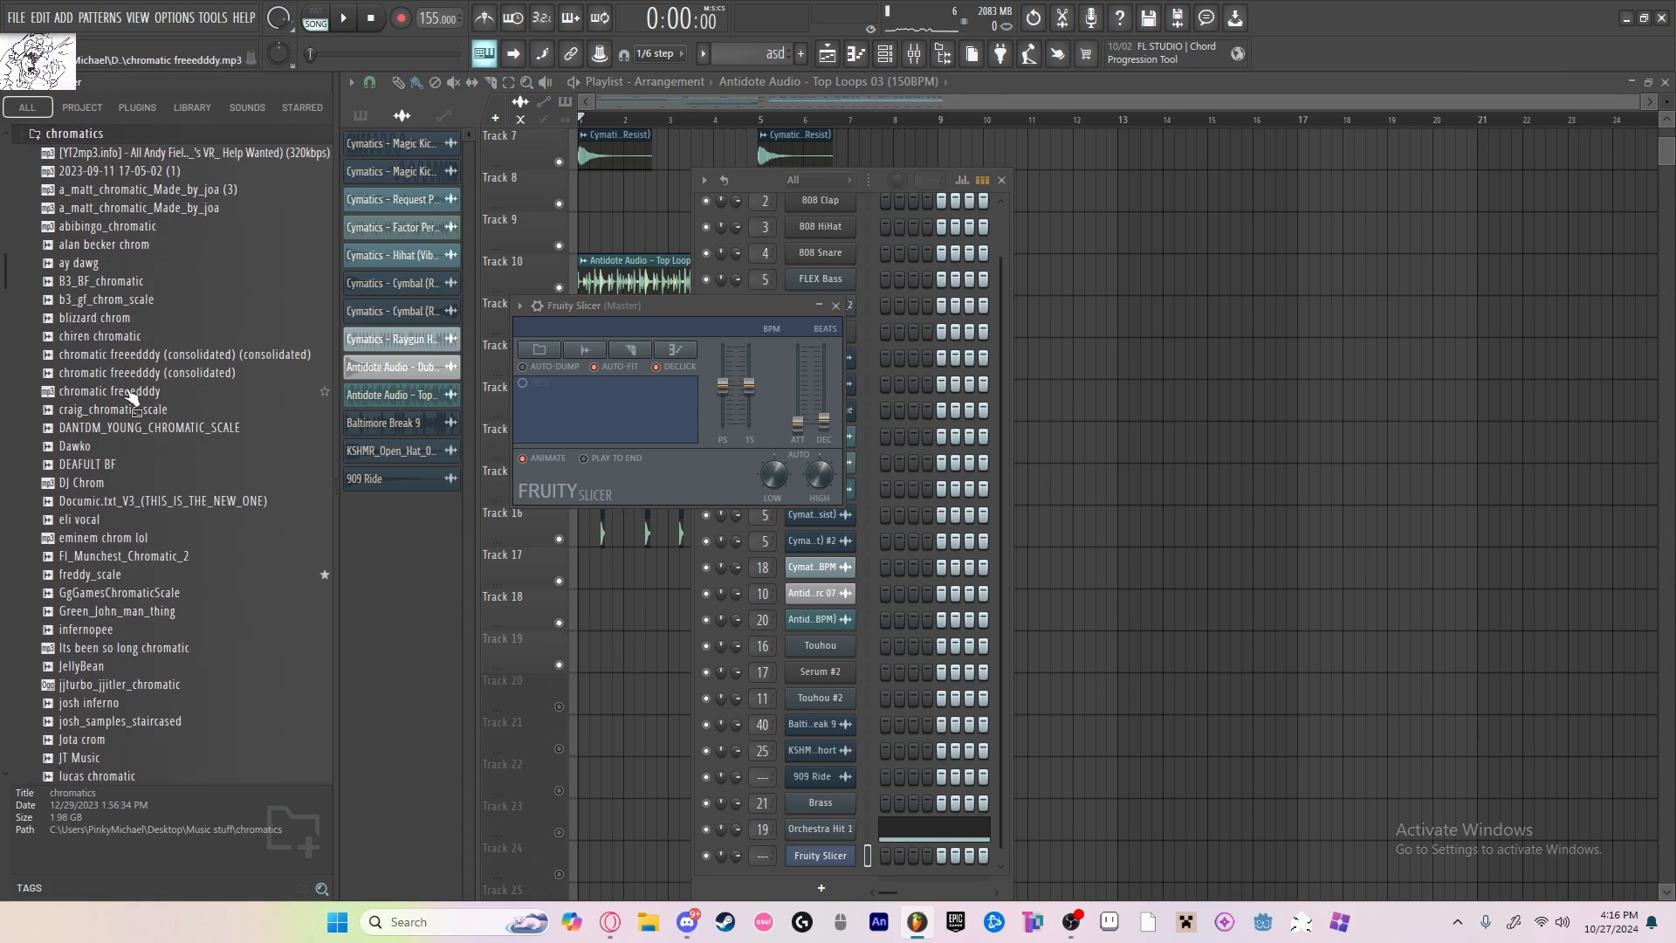
# Step: Load the SOME BOYFRIEND CHROMATIC sample into Fruity Slicer and audition its slices
pyautogui.scroll(-3, 146, 425)
pyautogui.scroll(-12, 166, 515)
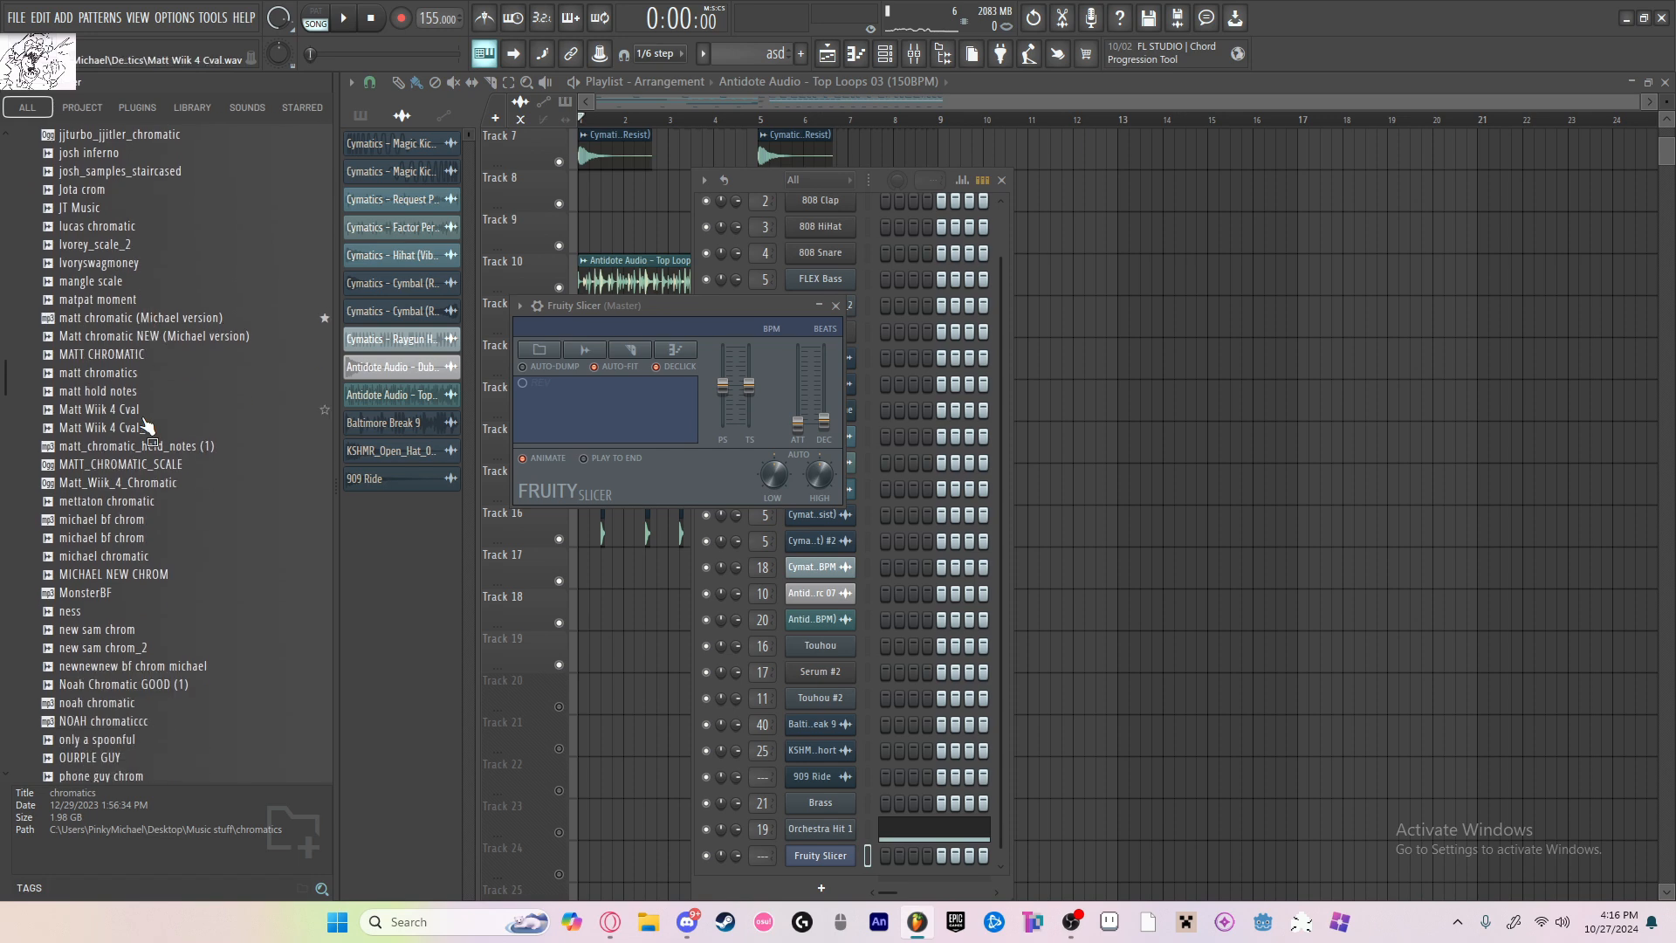
pyautogui.scroll(-6, 202, 608)
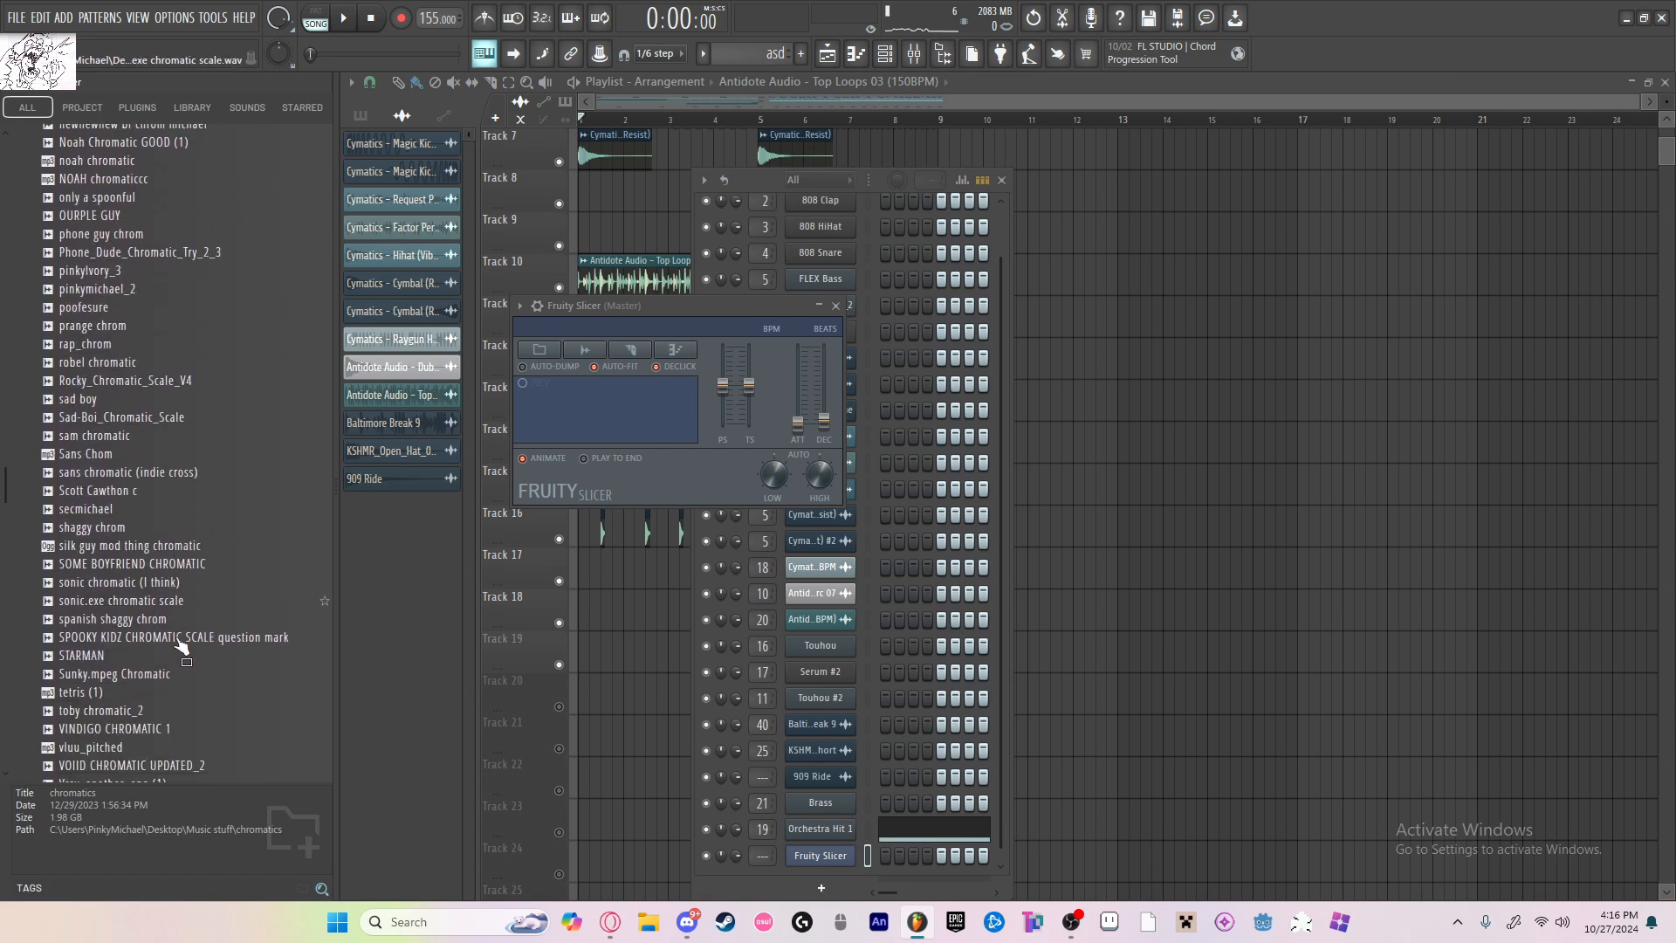
pyautogui.click(158, 447)
pyautogui.moveTo(158, 454); pyautogui.dragTo(661, 411)
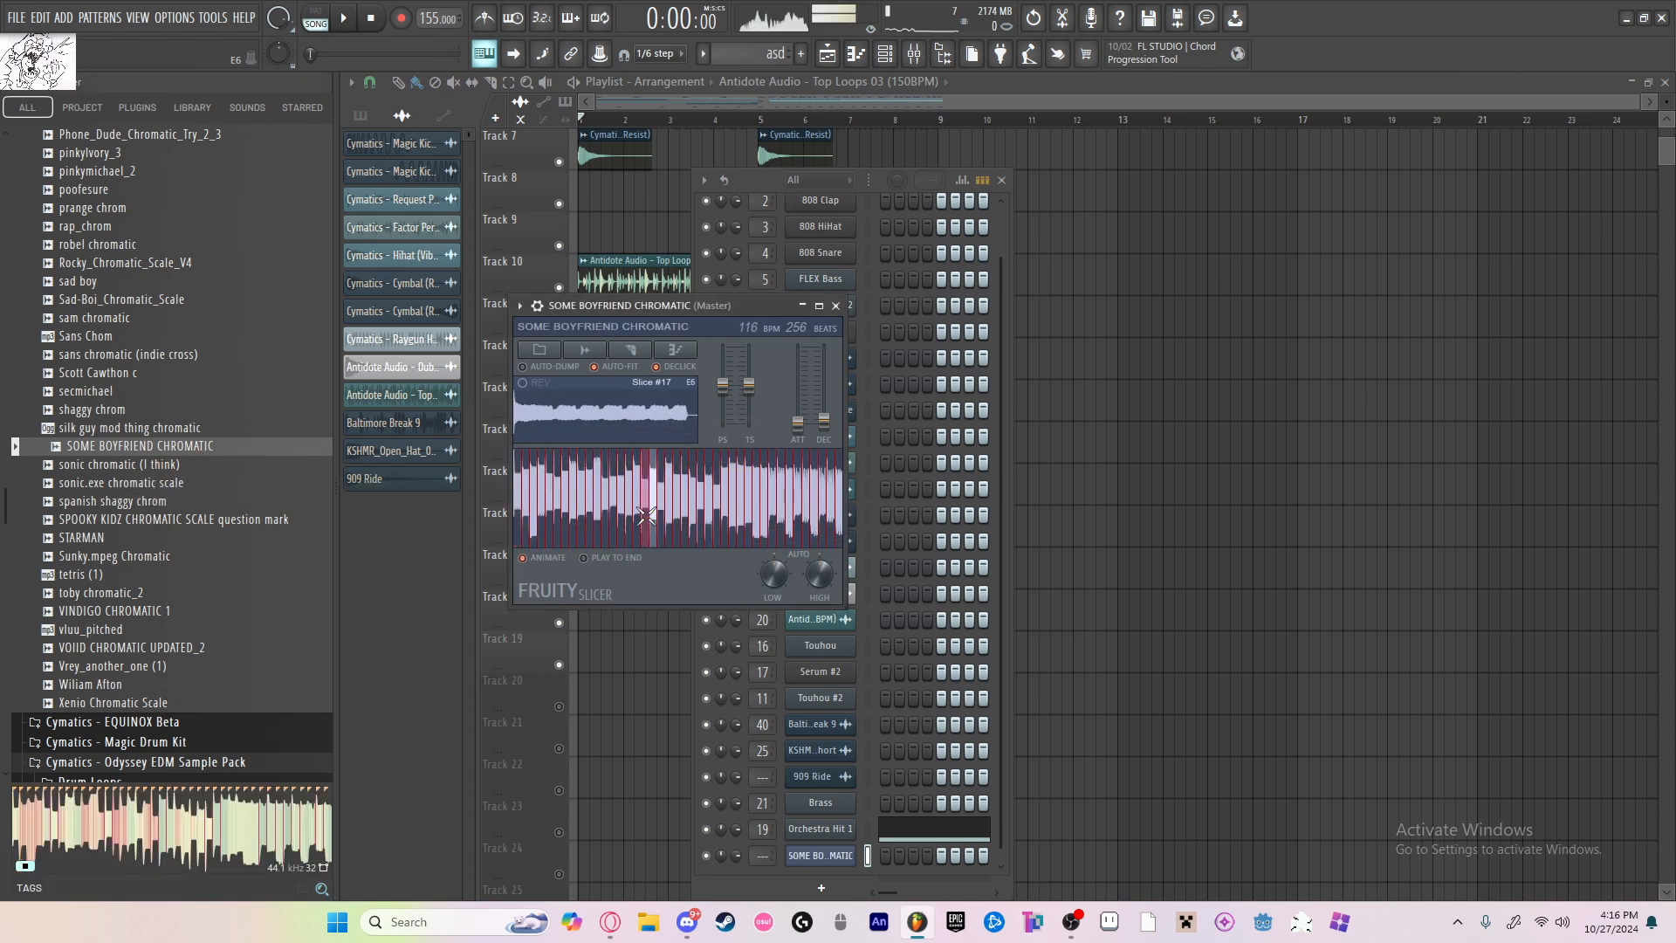
pyautogui.press('space')
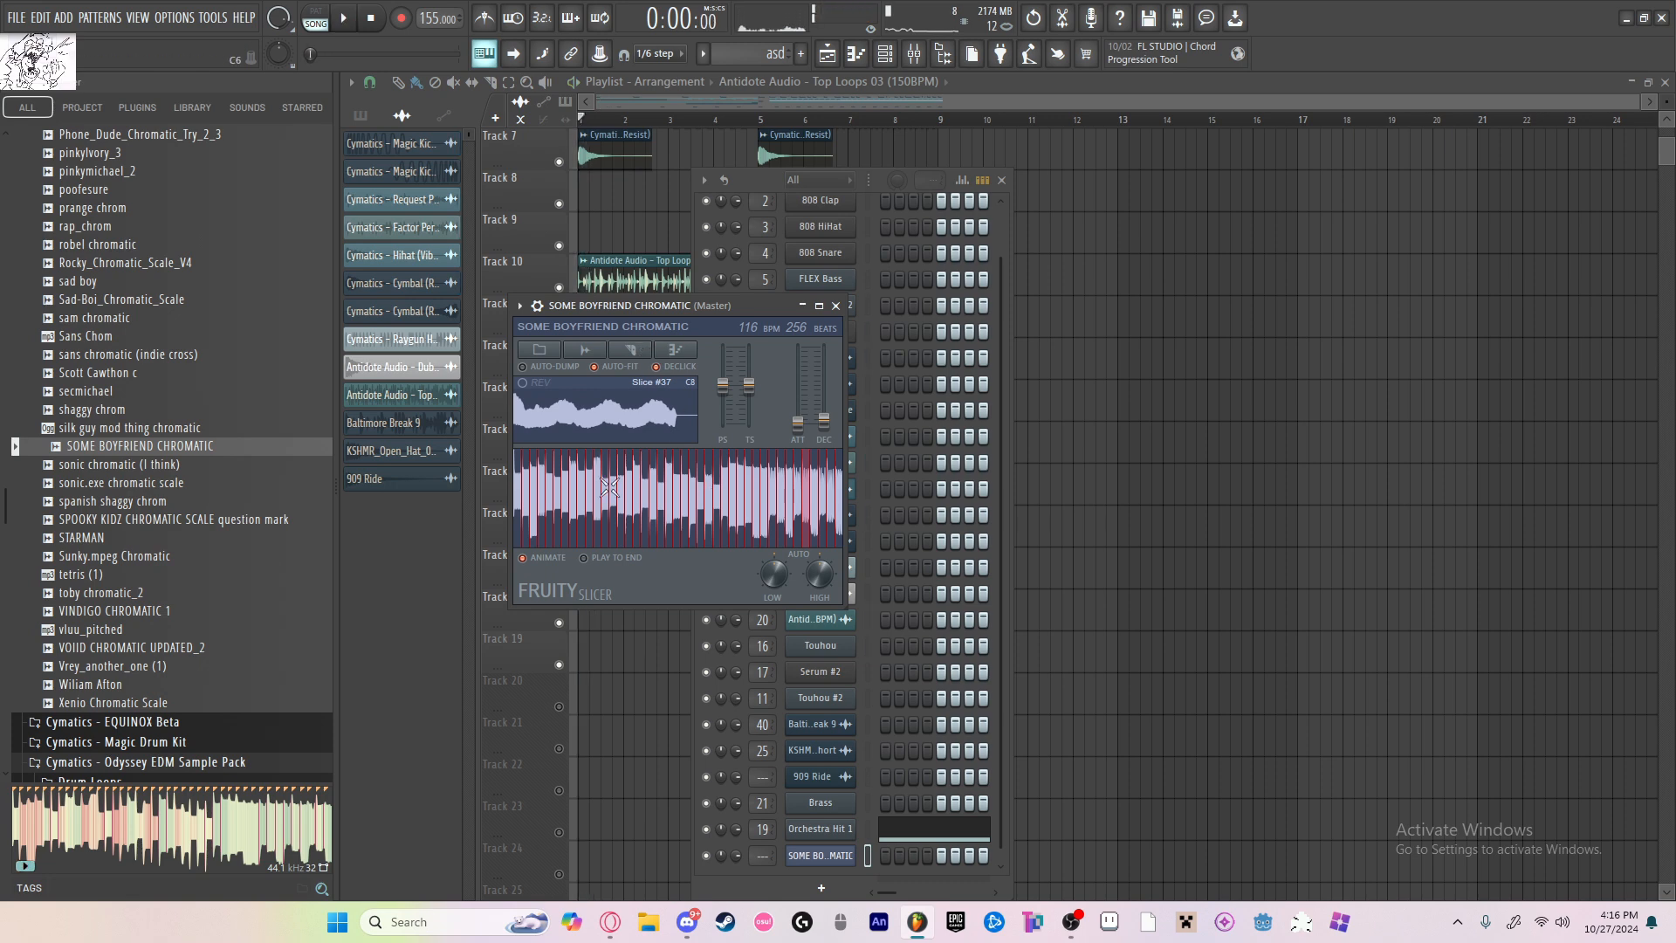
pyautogui.press('space')
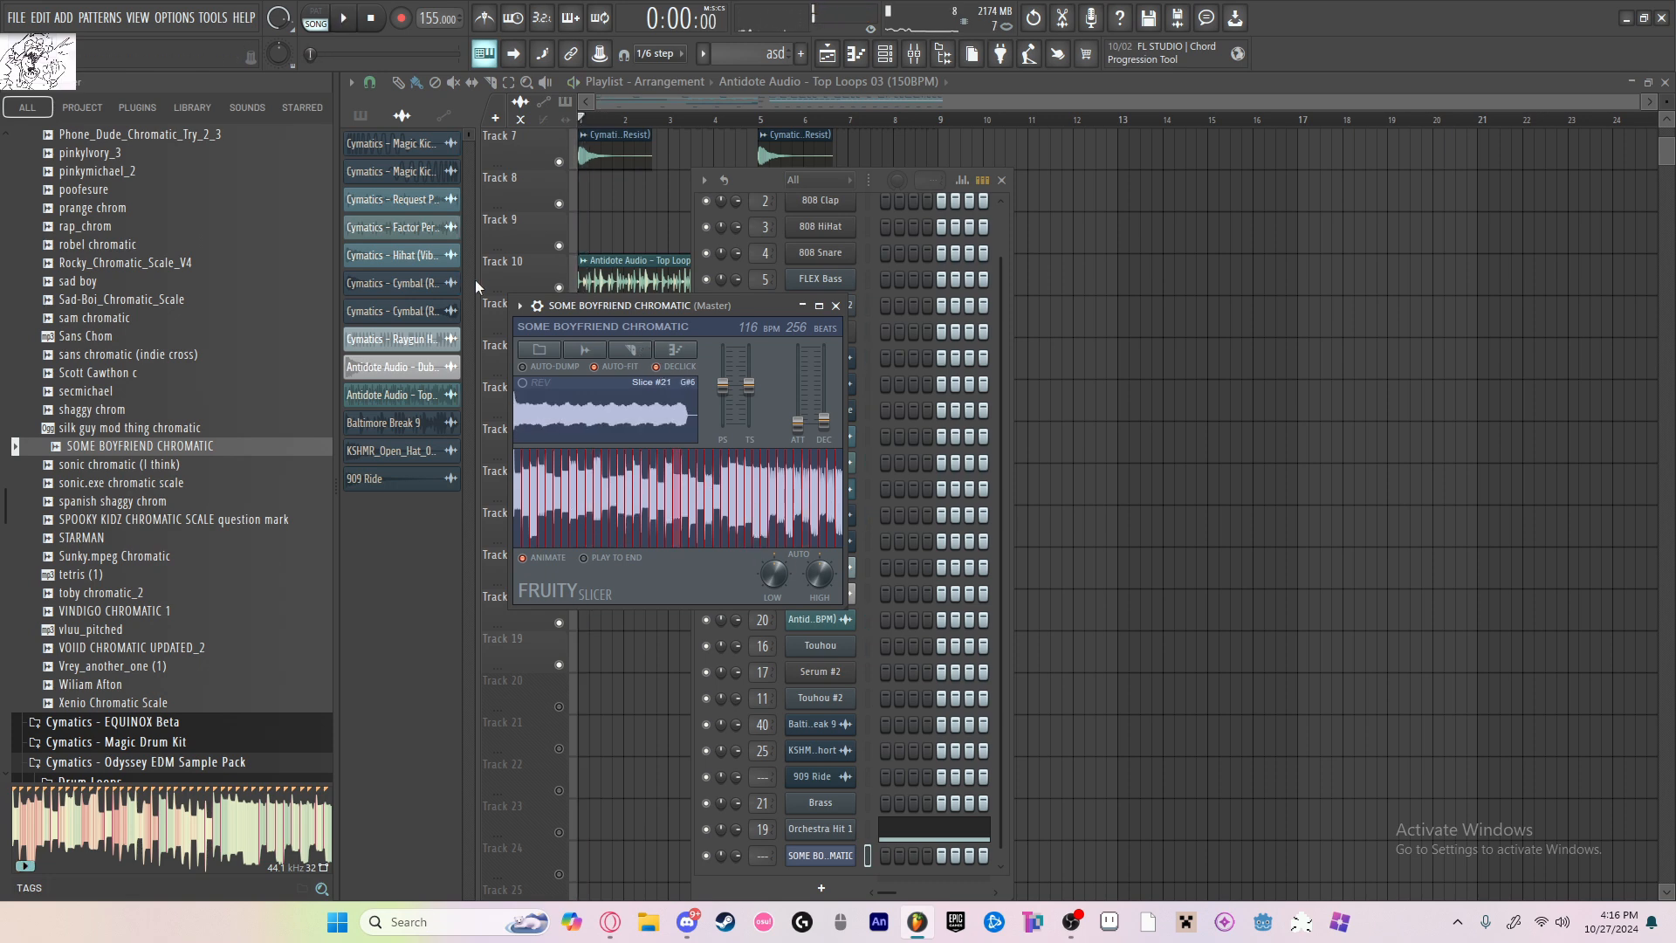
# Step: Shape the slicer channel's volume envelope with a long full-level hold, short decay and no sustain
pyautogui.click(537, 306)
pyautogui.click(573, 338)
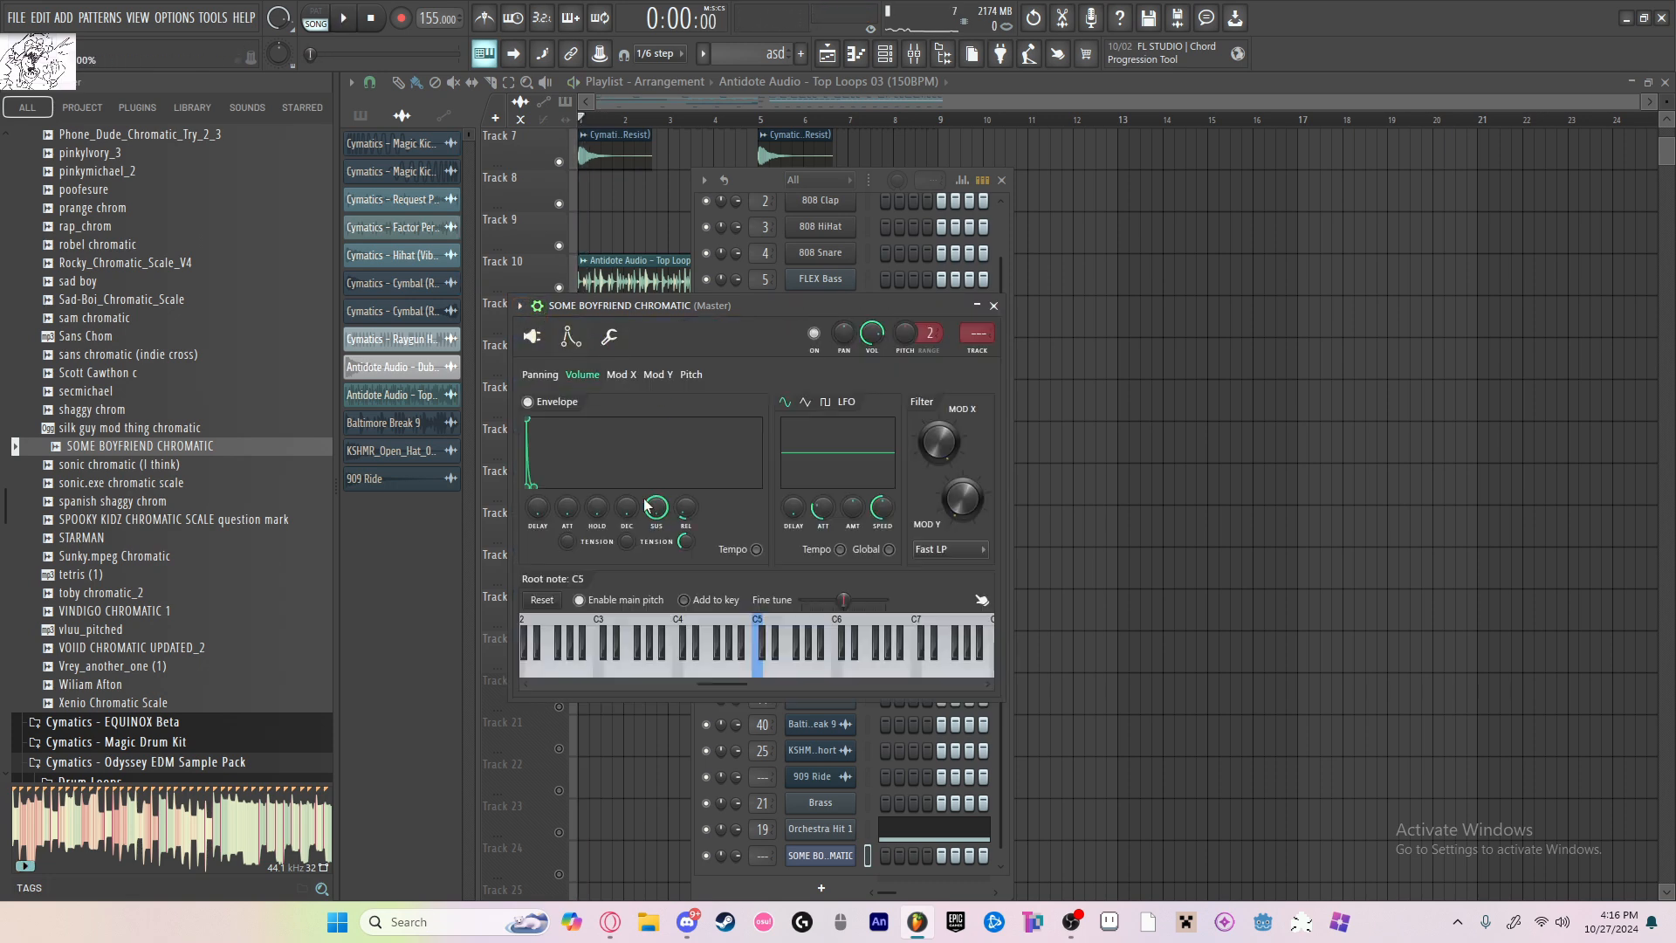
pyautogui.click(692, 374)
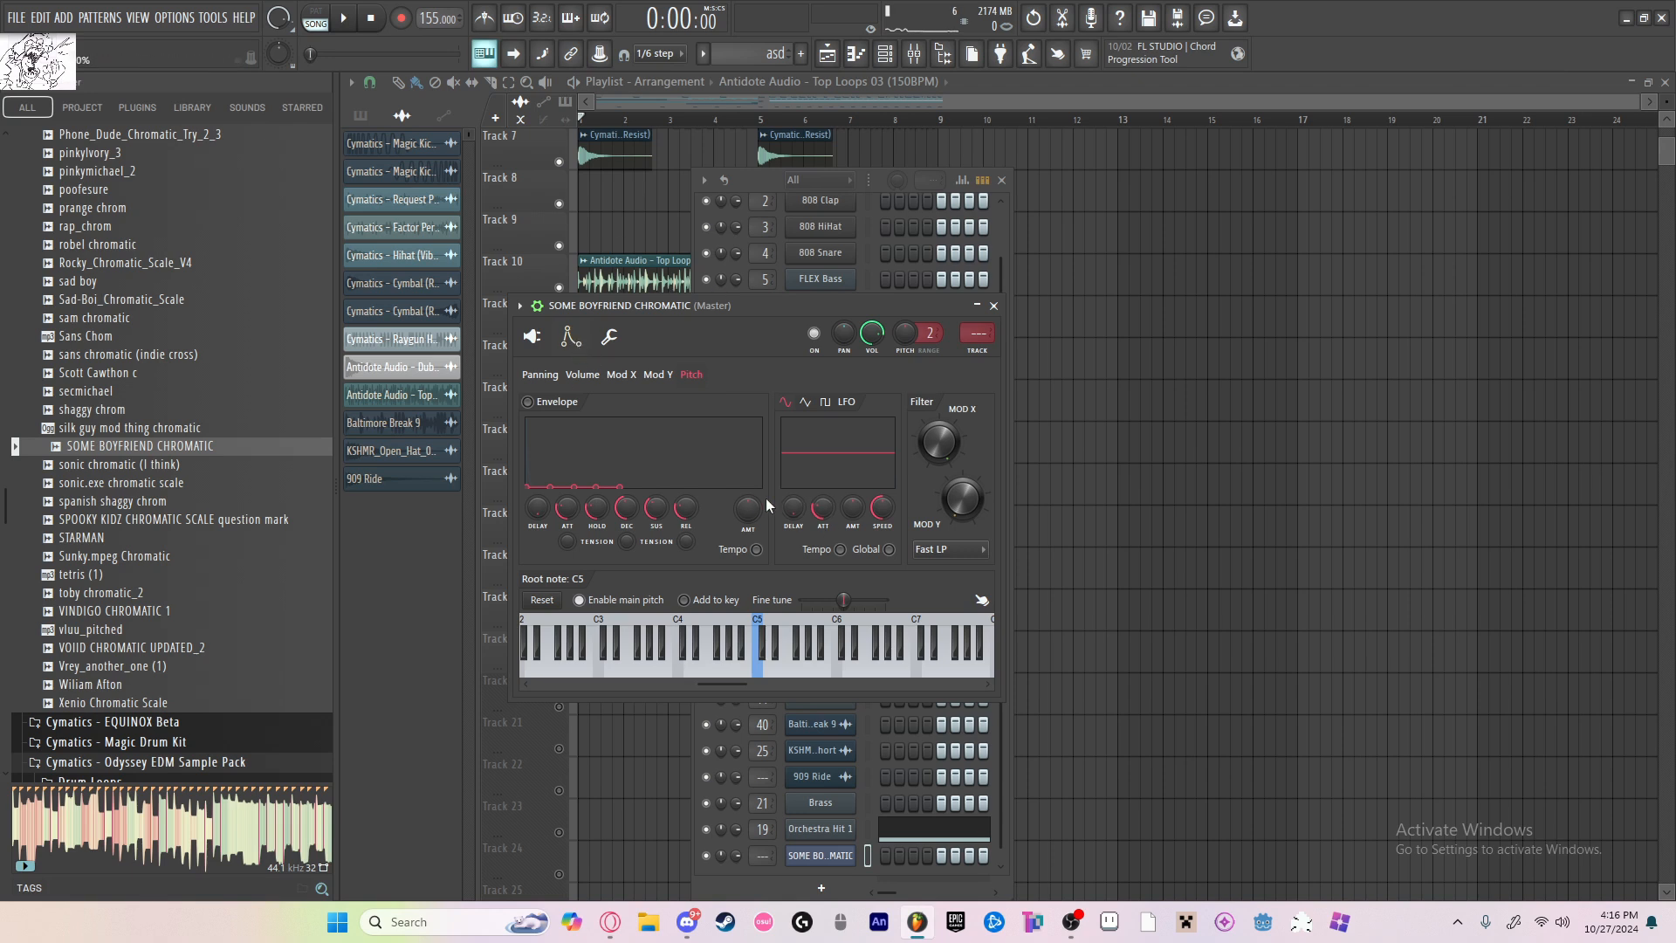
pyautogui.click(600, 375)
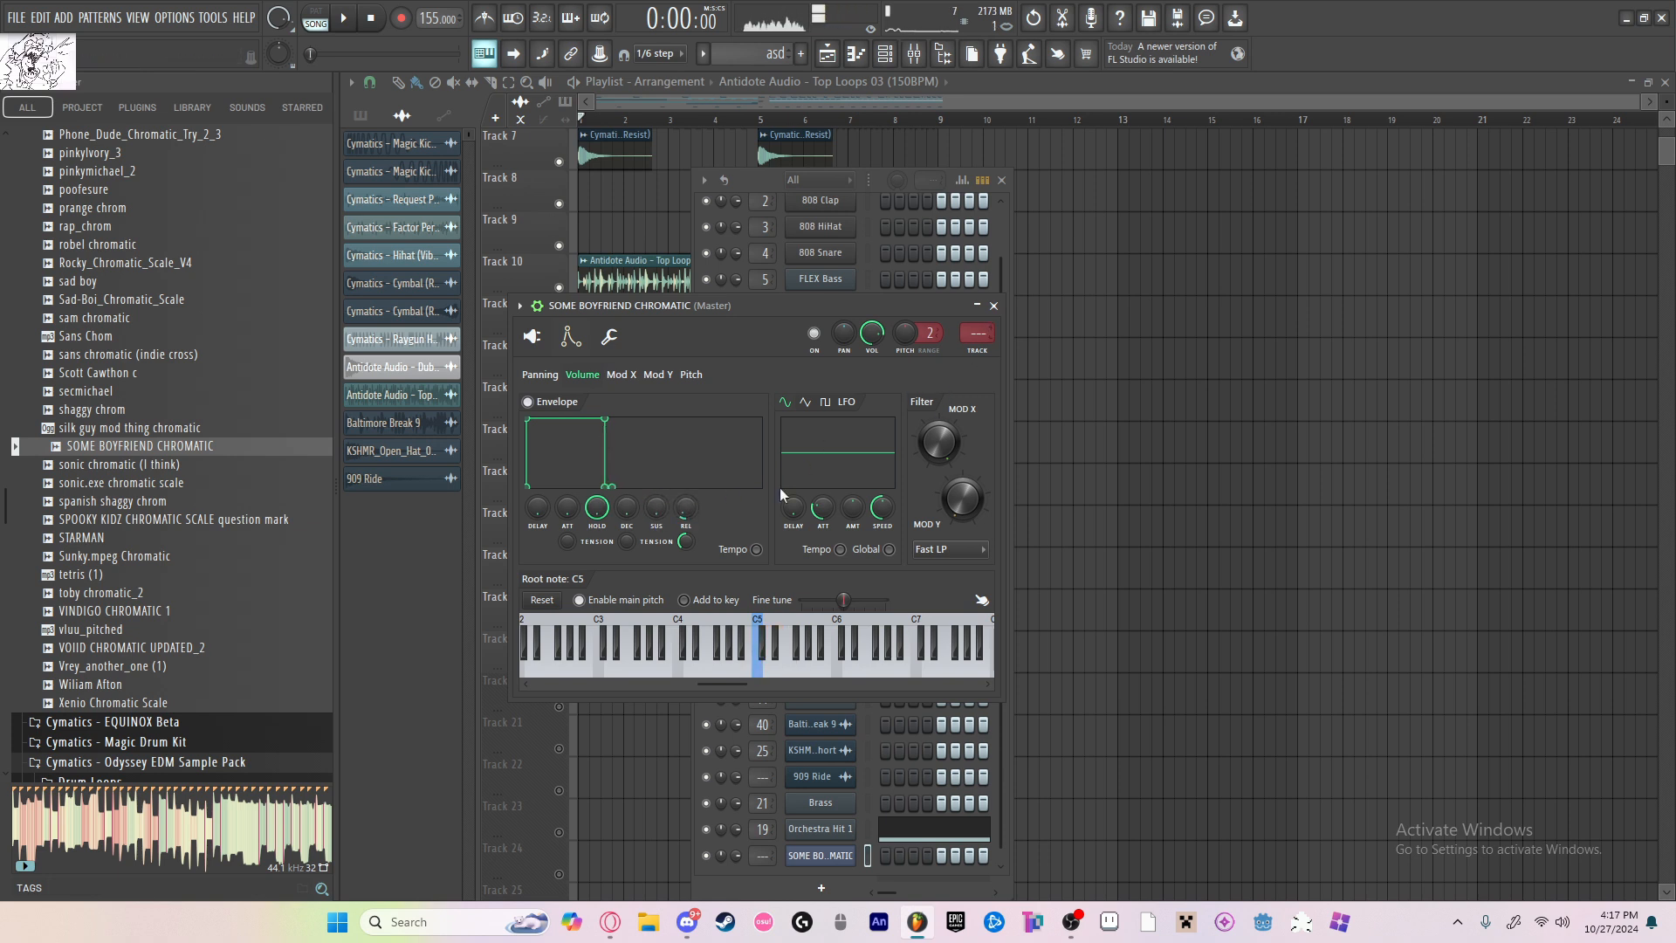
# Step: Enable portamento on the slicer channel with a slide time of 0:04
pyautogui.click(615, 344)
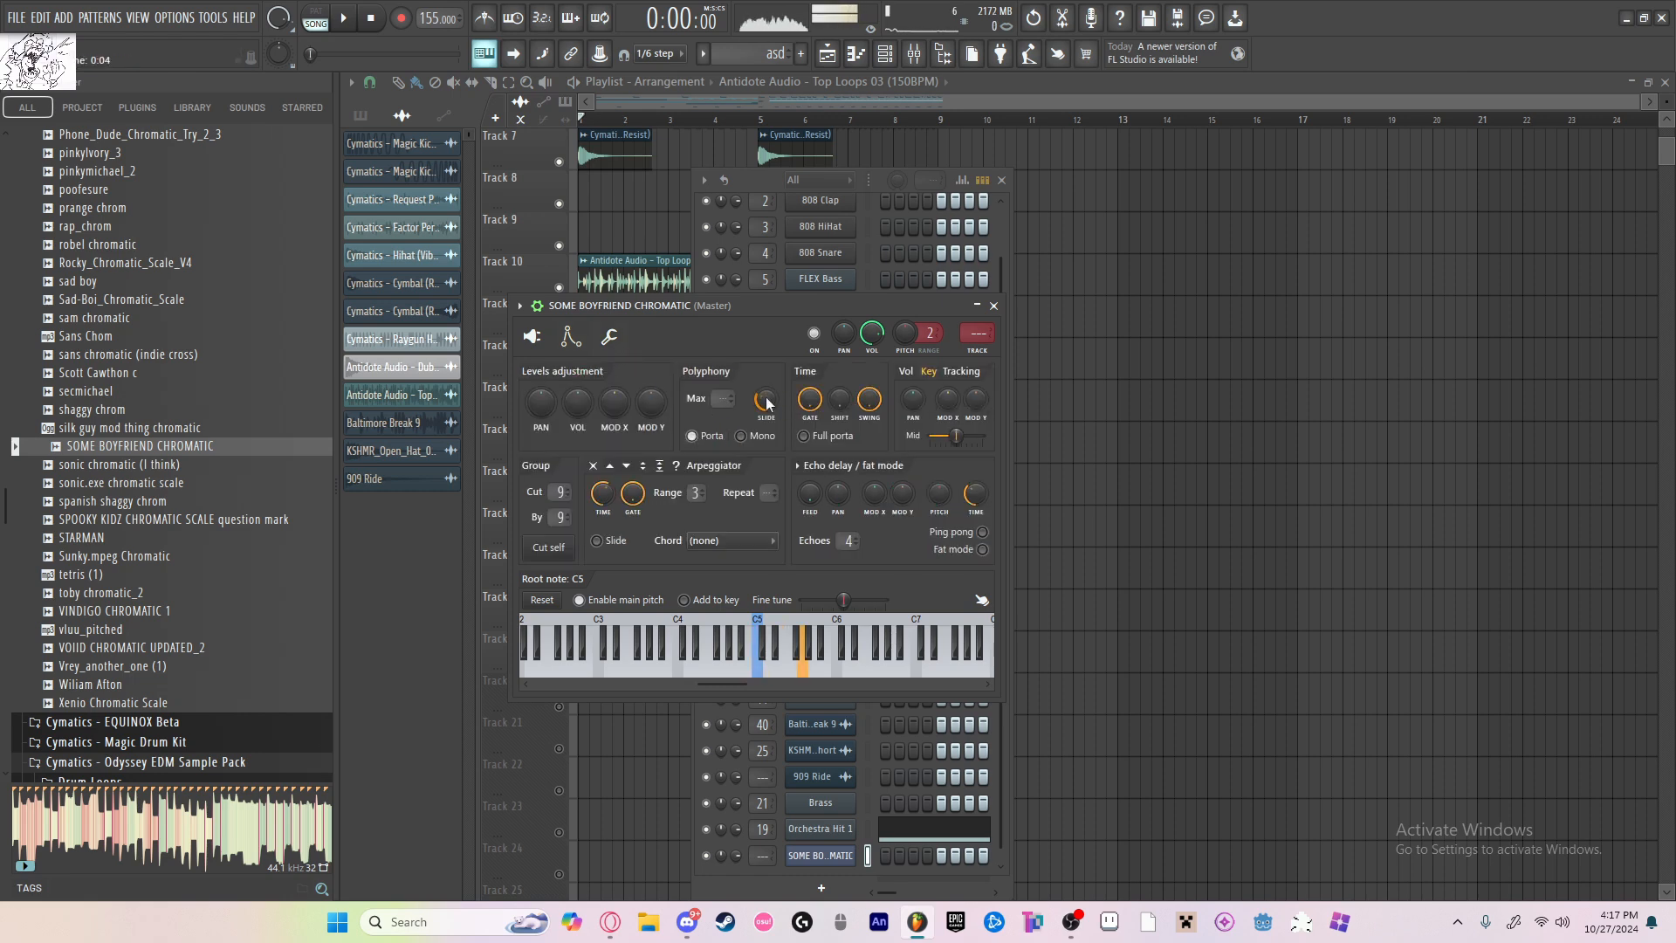
pyautogui.click(572, 338)
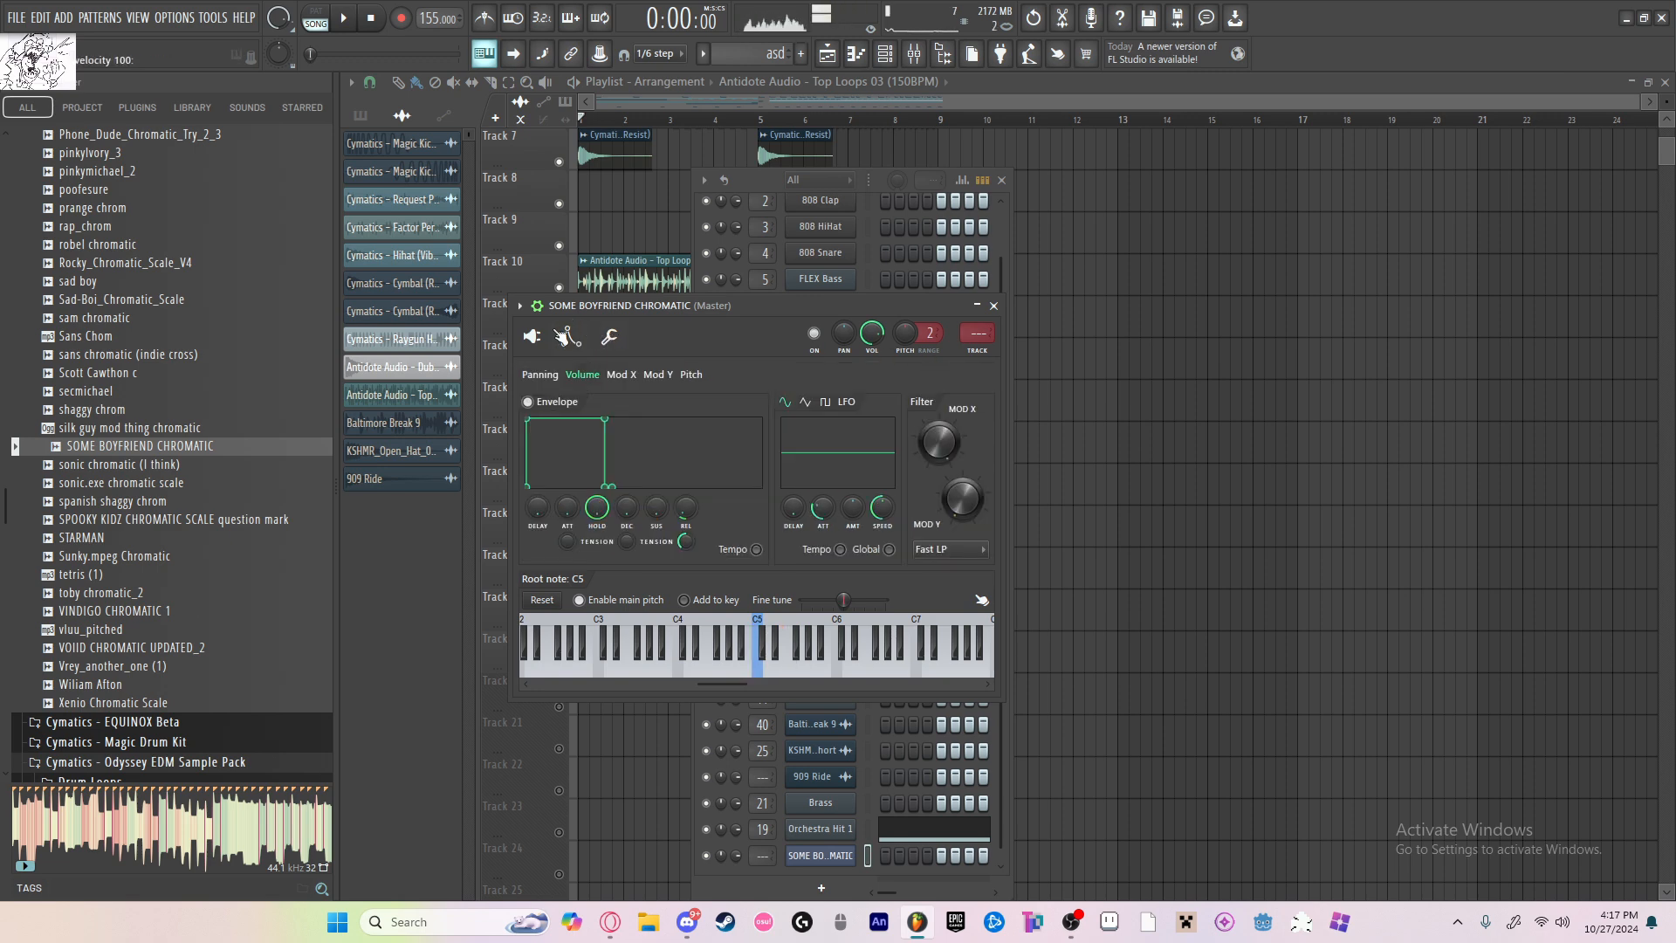
pyautogui.click(532, 336)
pyautogui.click(610, 336)
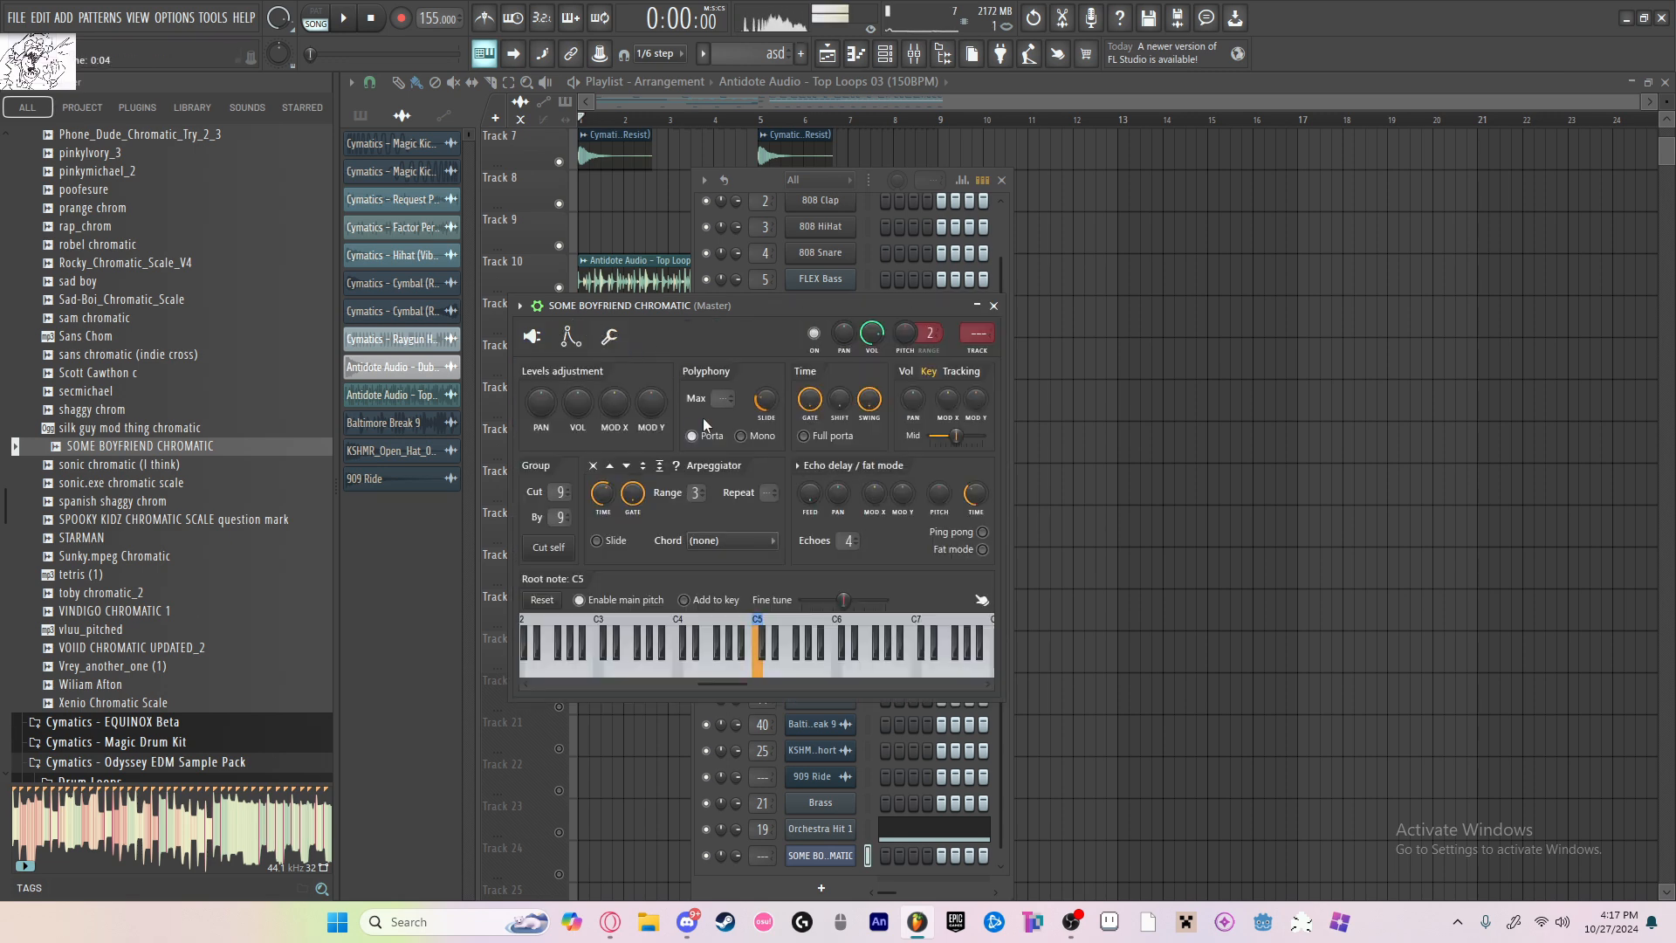
# Step: Add a subtle vibrato to the slicer channel by adjusting its pitch LFO amount, speed and attack while auditioning notes
pyautogui.click(571, 337)
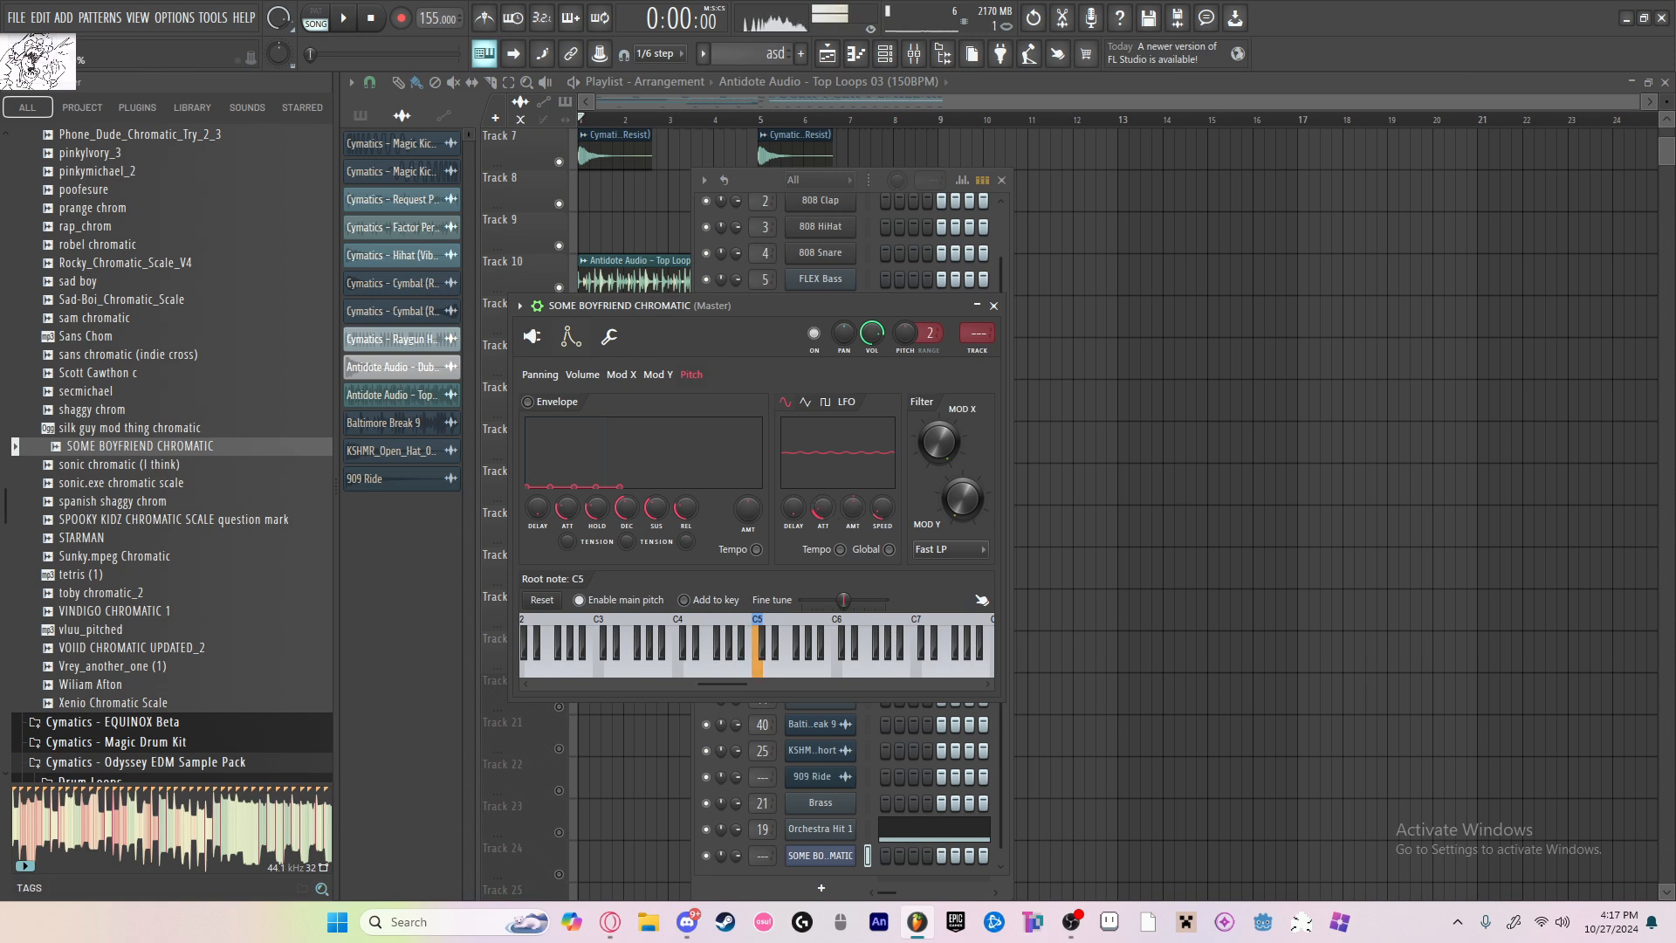
pyautogui.press('c')
pyautogui.press('b')
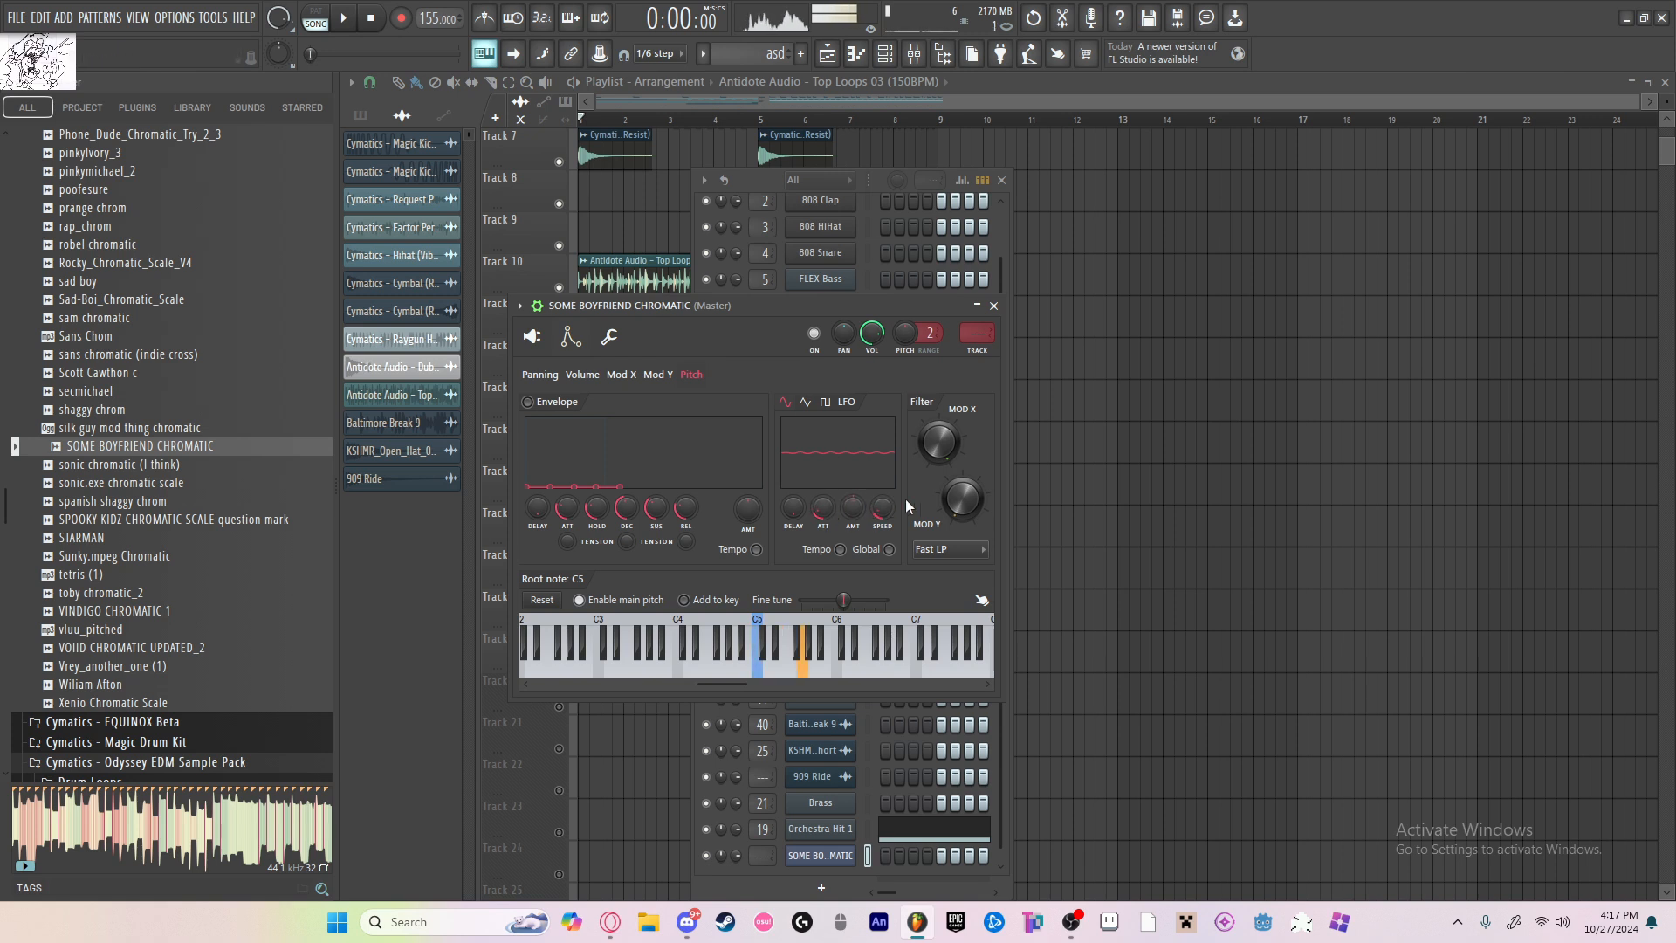
pyautogui.press('c')
pyautogui.press('z')
pyautogui.moveTo(827, 513); pyautogui.dragTo(827, 484)
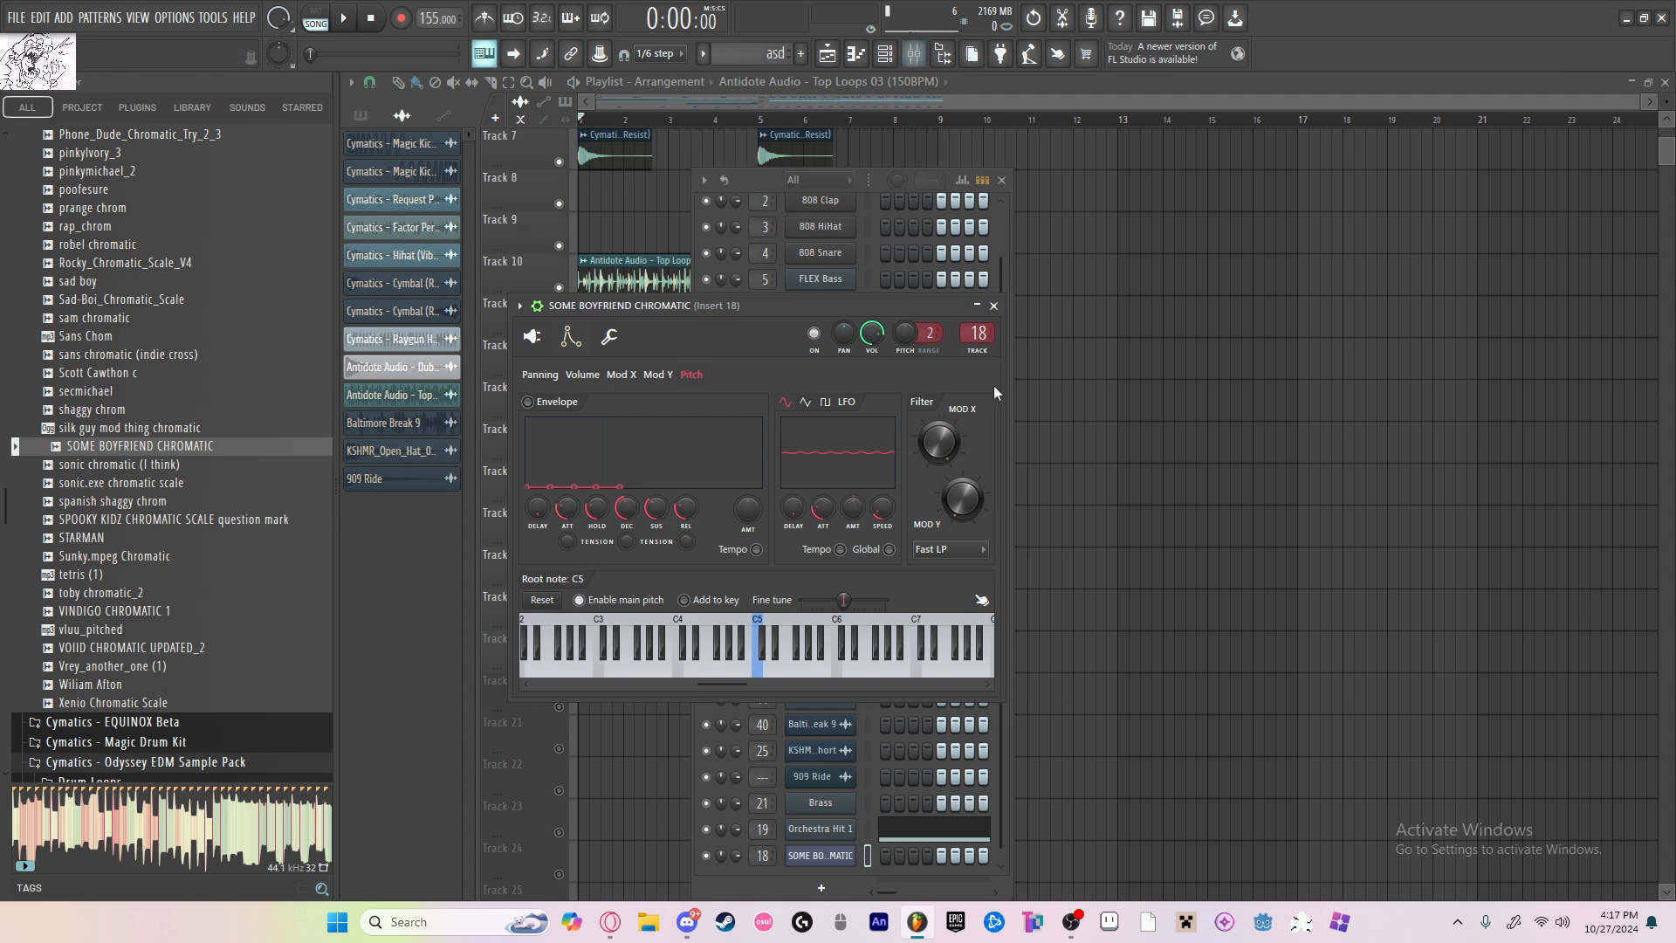
# Step: Route the SOME BOYFRIEND CHROMATIC channel to the empty mixer insert 15
pyautogui.press('F9')
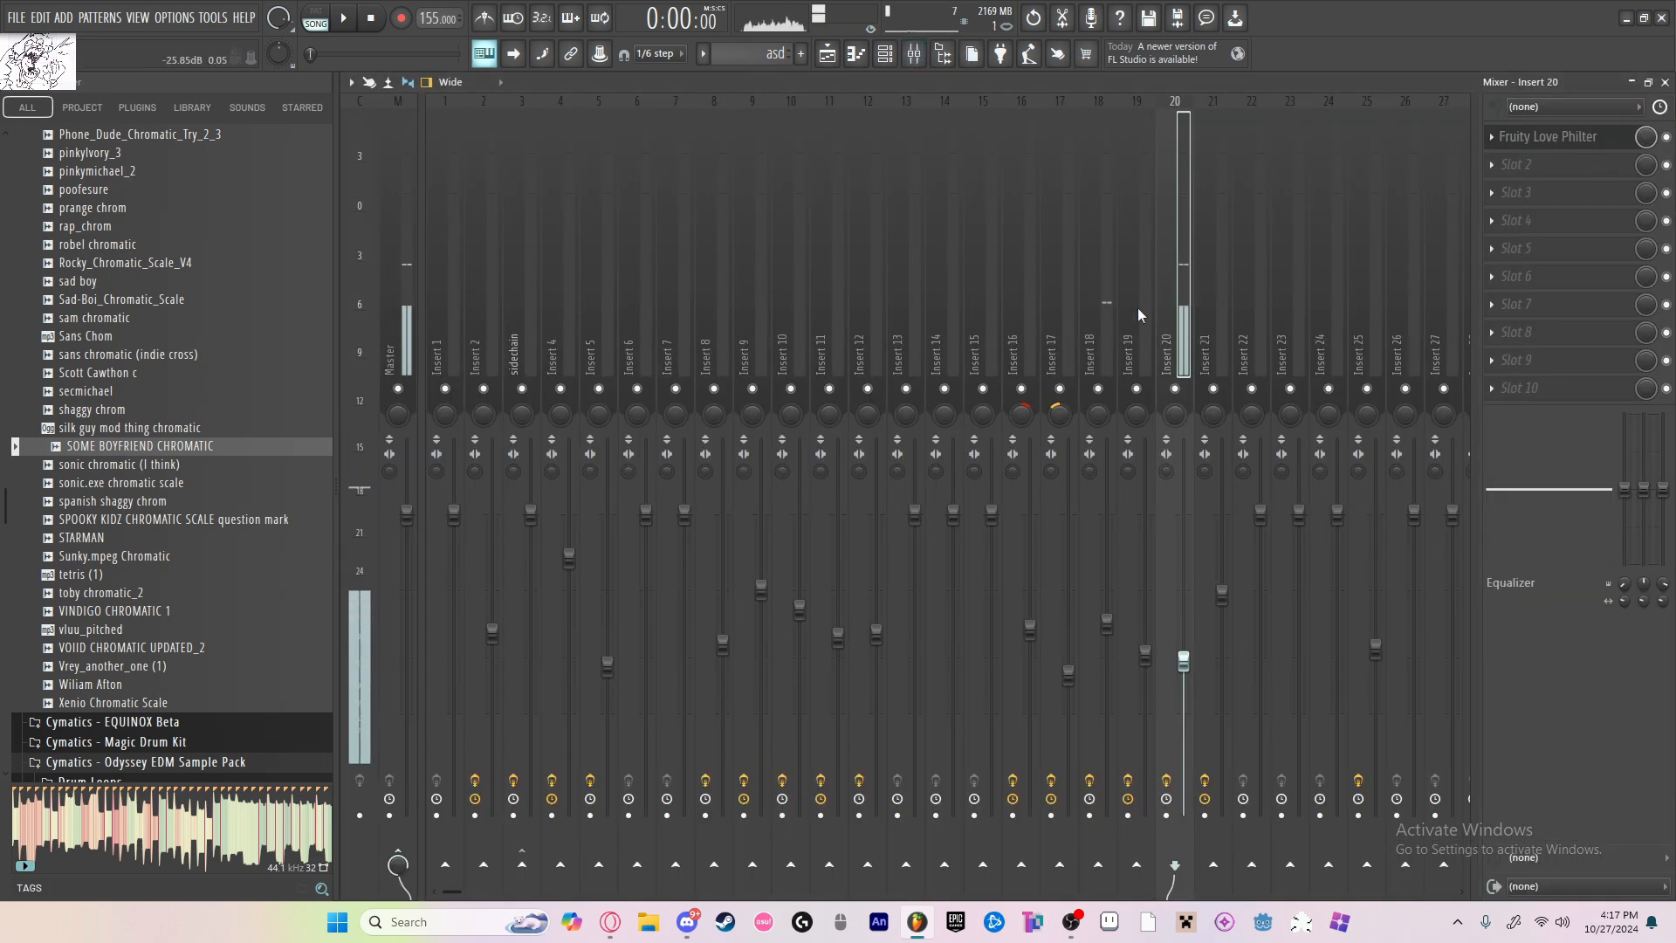
pyautogui.click(990, 290)
pyautogui.click(865, 60)
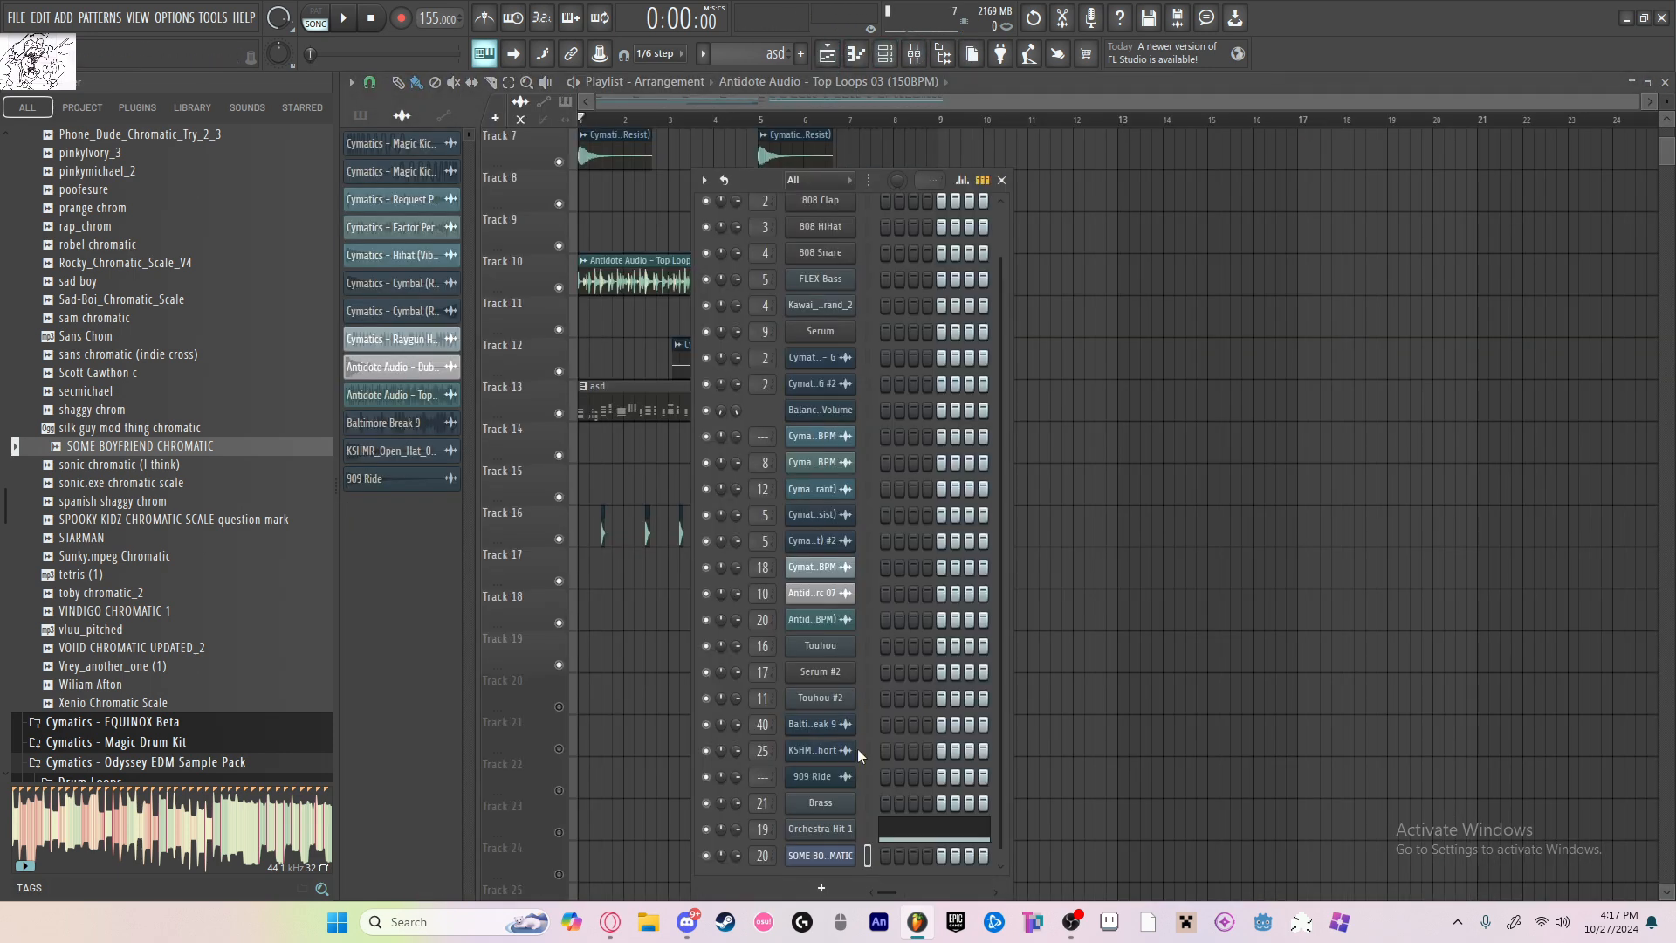
pyautogui.click(836, 857)
pyautogui.click(918, 57)
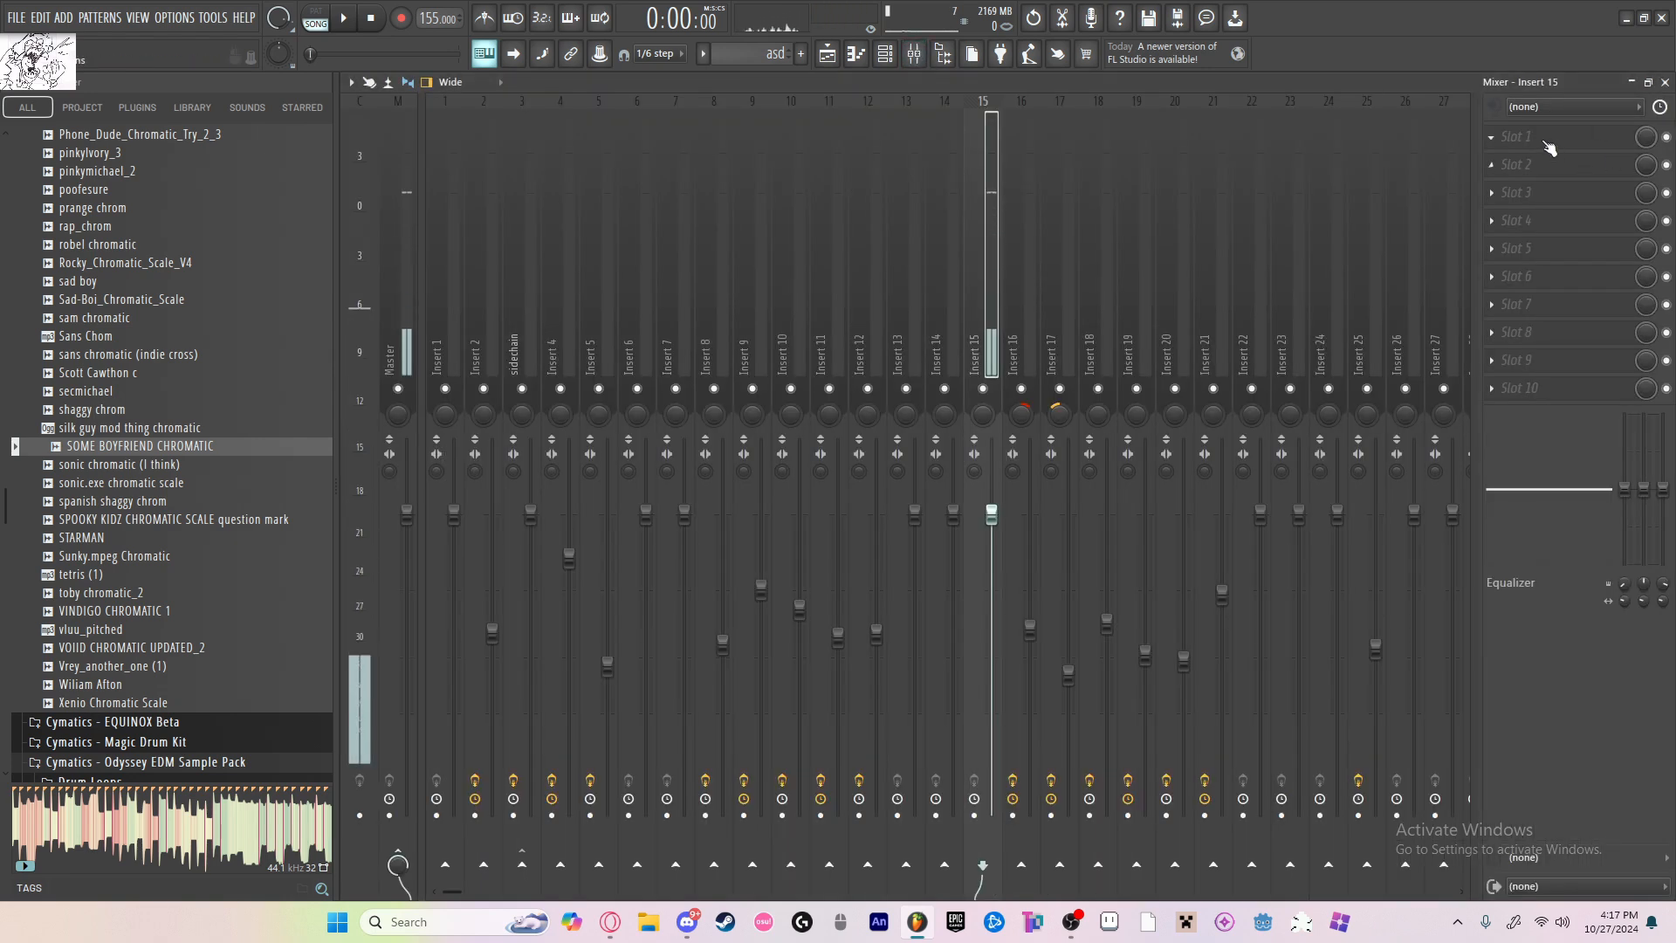
# Step: Load Fruity Chorus and OTT into the first two slots of insert 15 and lower the chorus mix level
pyautogui.click(1549, 142)
pyautogui.click(1266, 878)
pyautogui.scroll(-1, 1530, 143)
pyautogui.click(1524, 143)
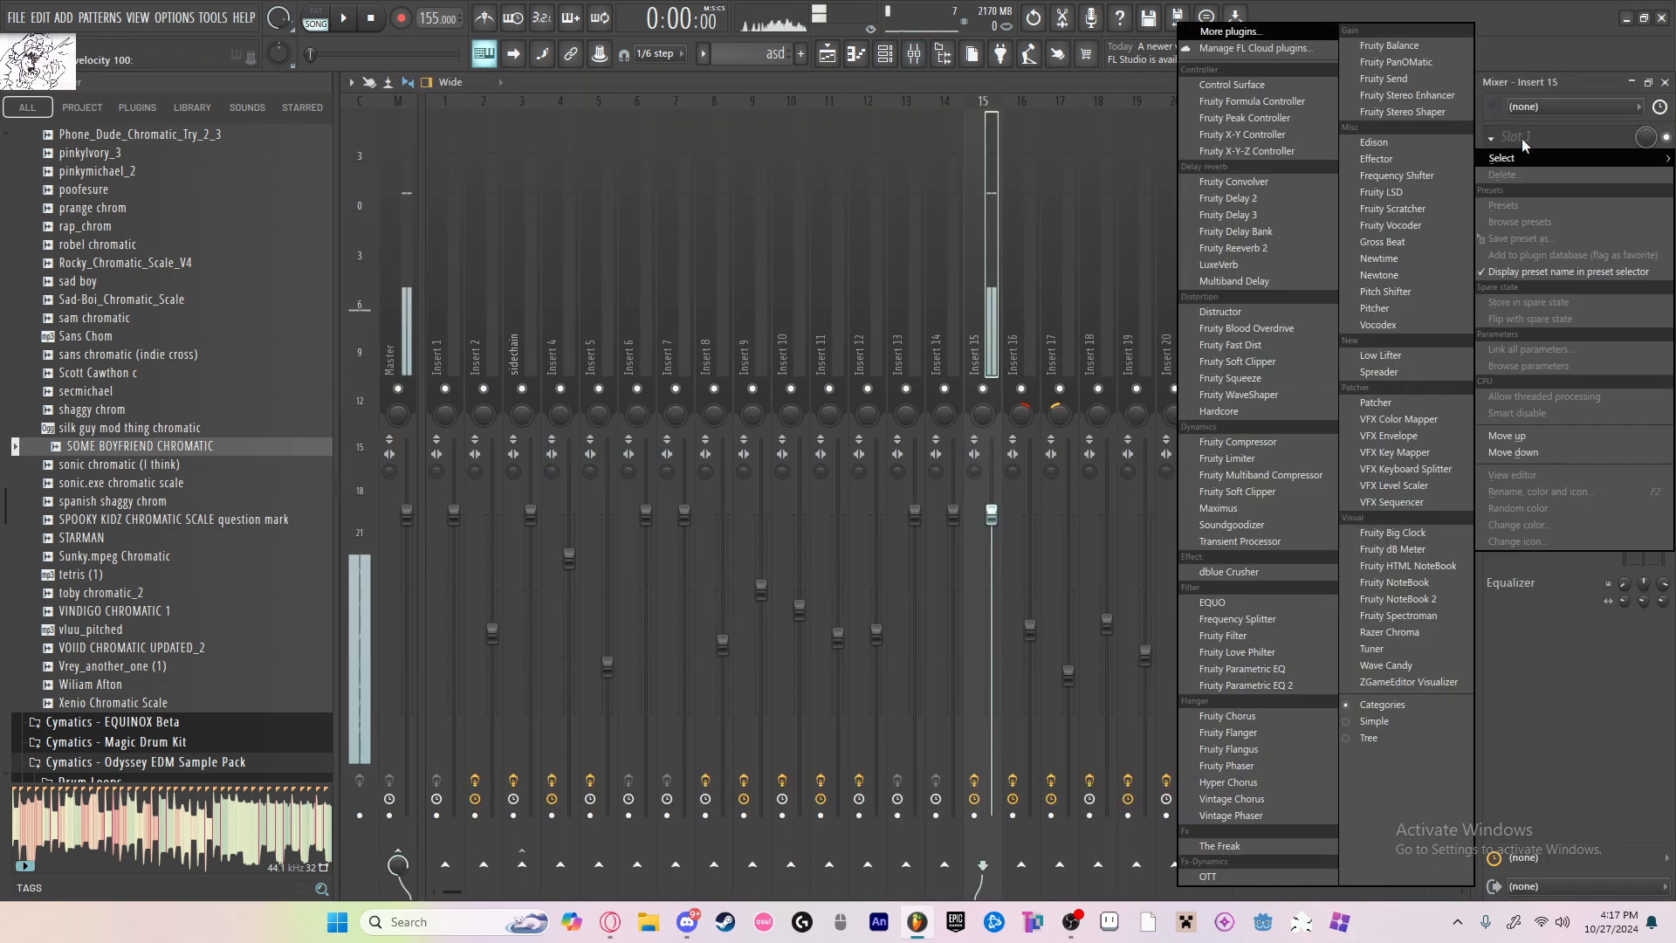
pyautogui.click(1287, 719)
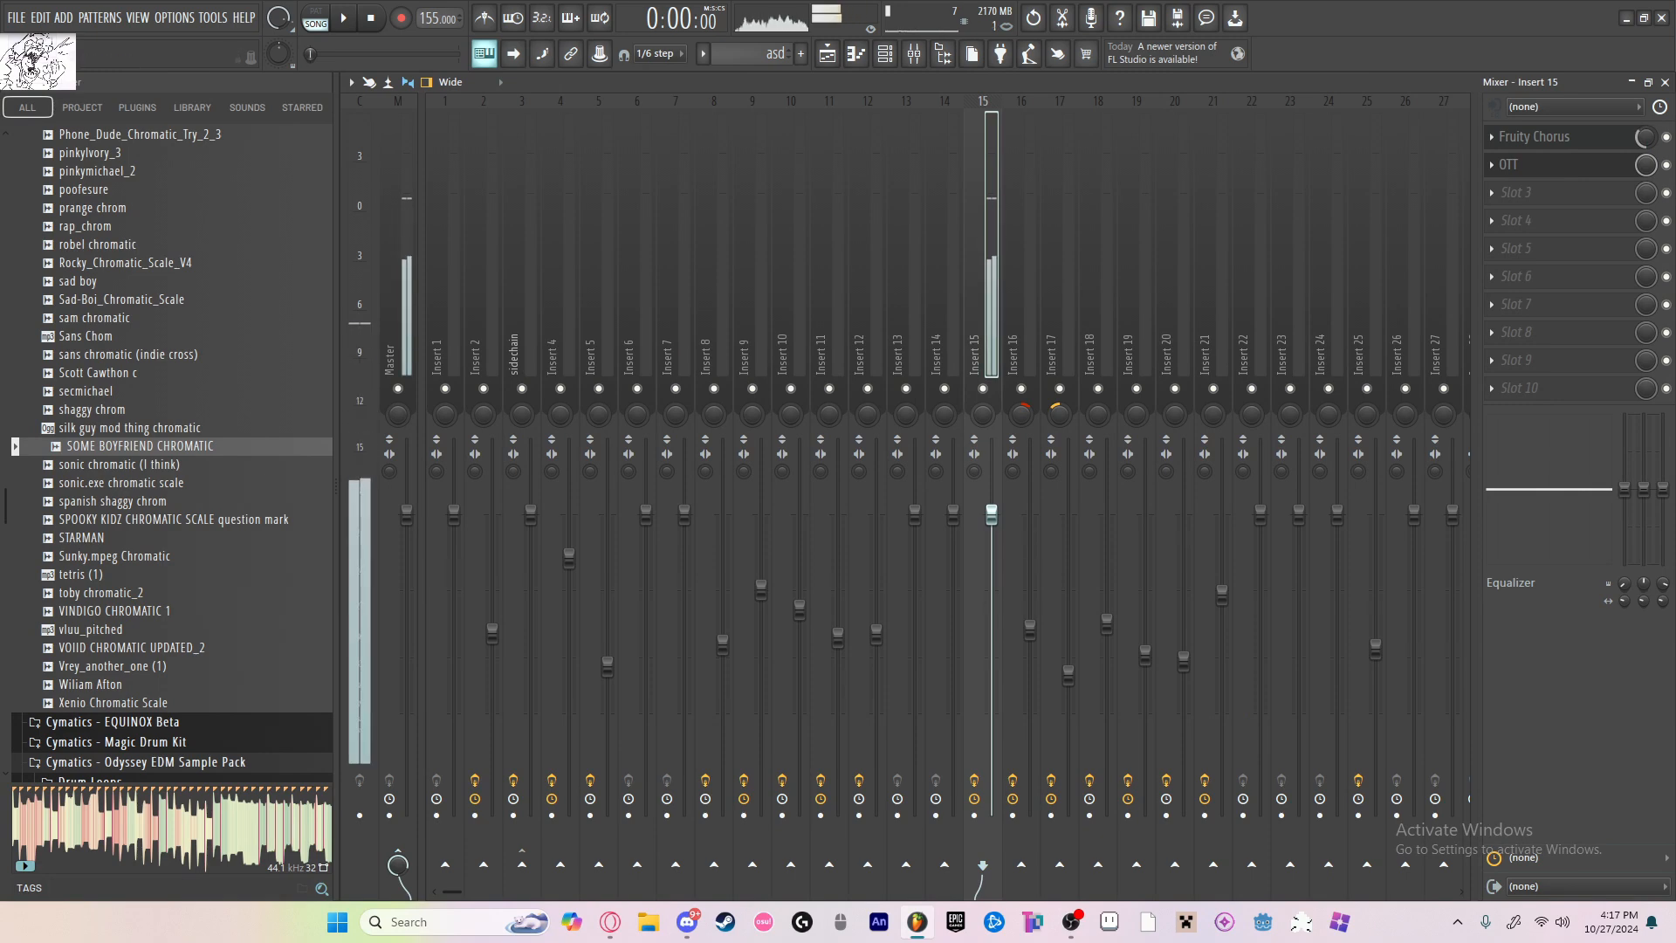
# Step: Add Fruity Love Philter in slot 3 with adjusted cutoff and resonance, and load Fruity Reeverb 2 into slot 4
pyautogui.click(1517, 192)
pyautogui.click(1240, 652)
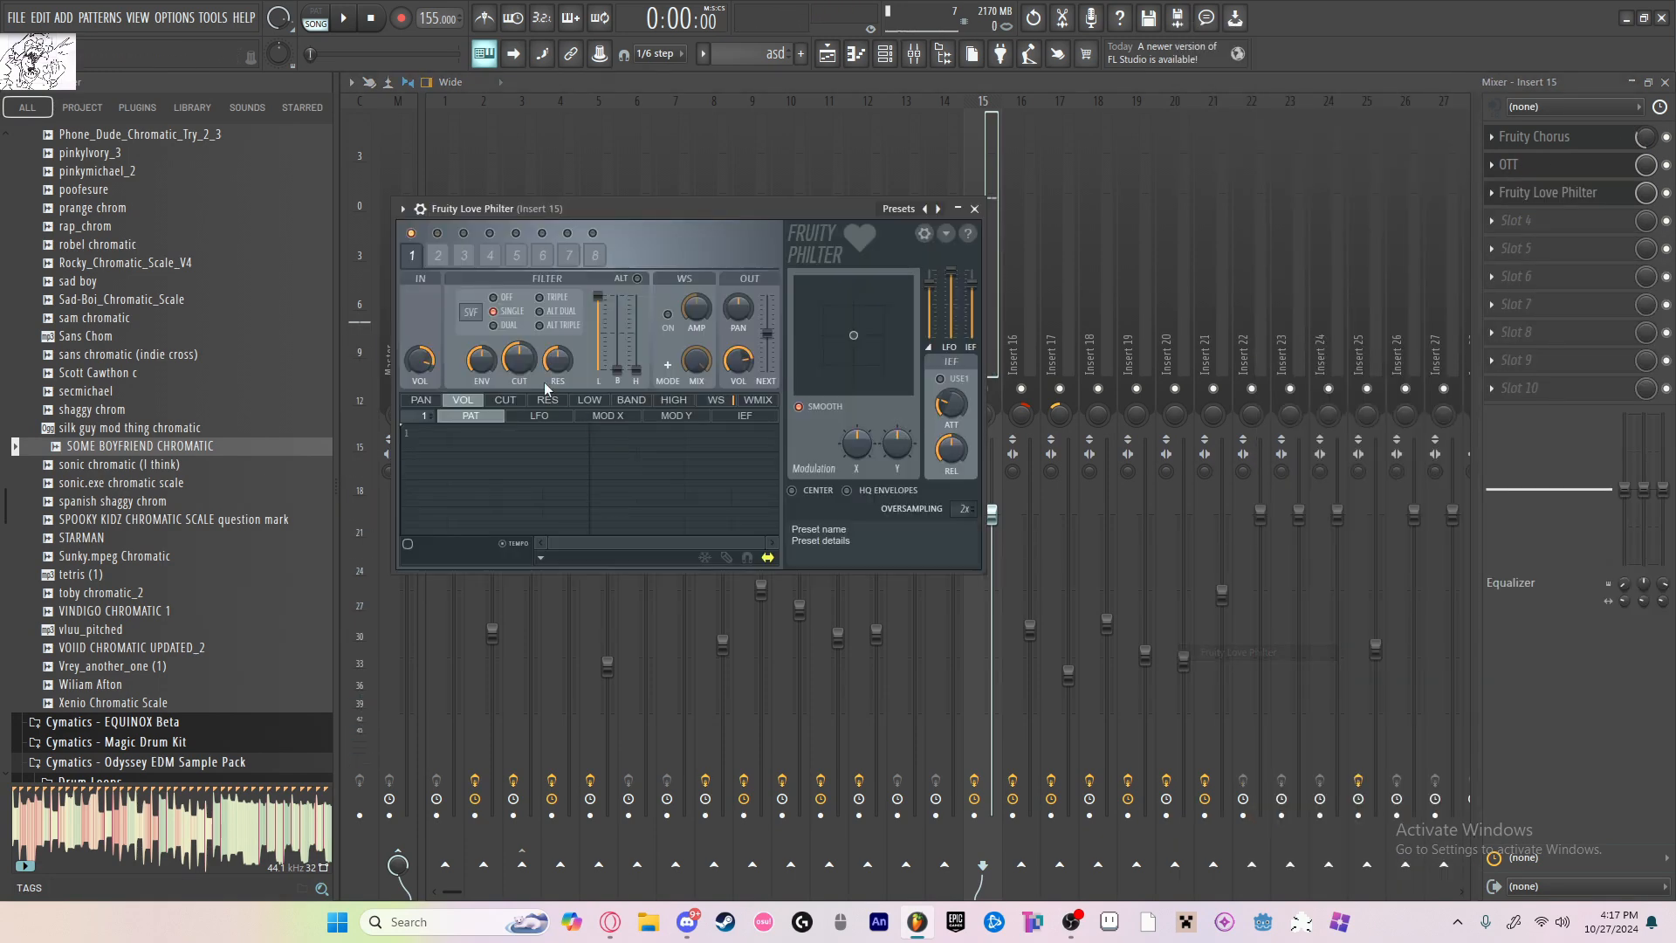
pyautogui.press('q')
pyautogui.moveTo(553, 374); pyautogui.dragTo(553, 393)
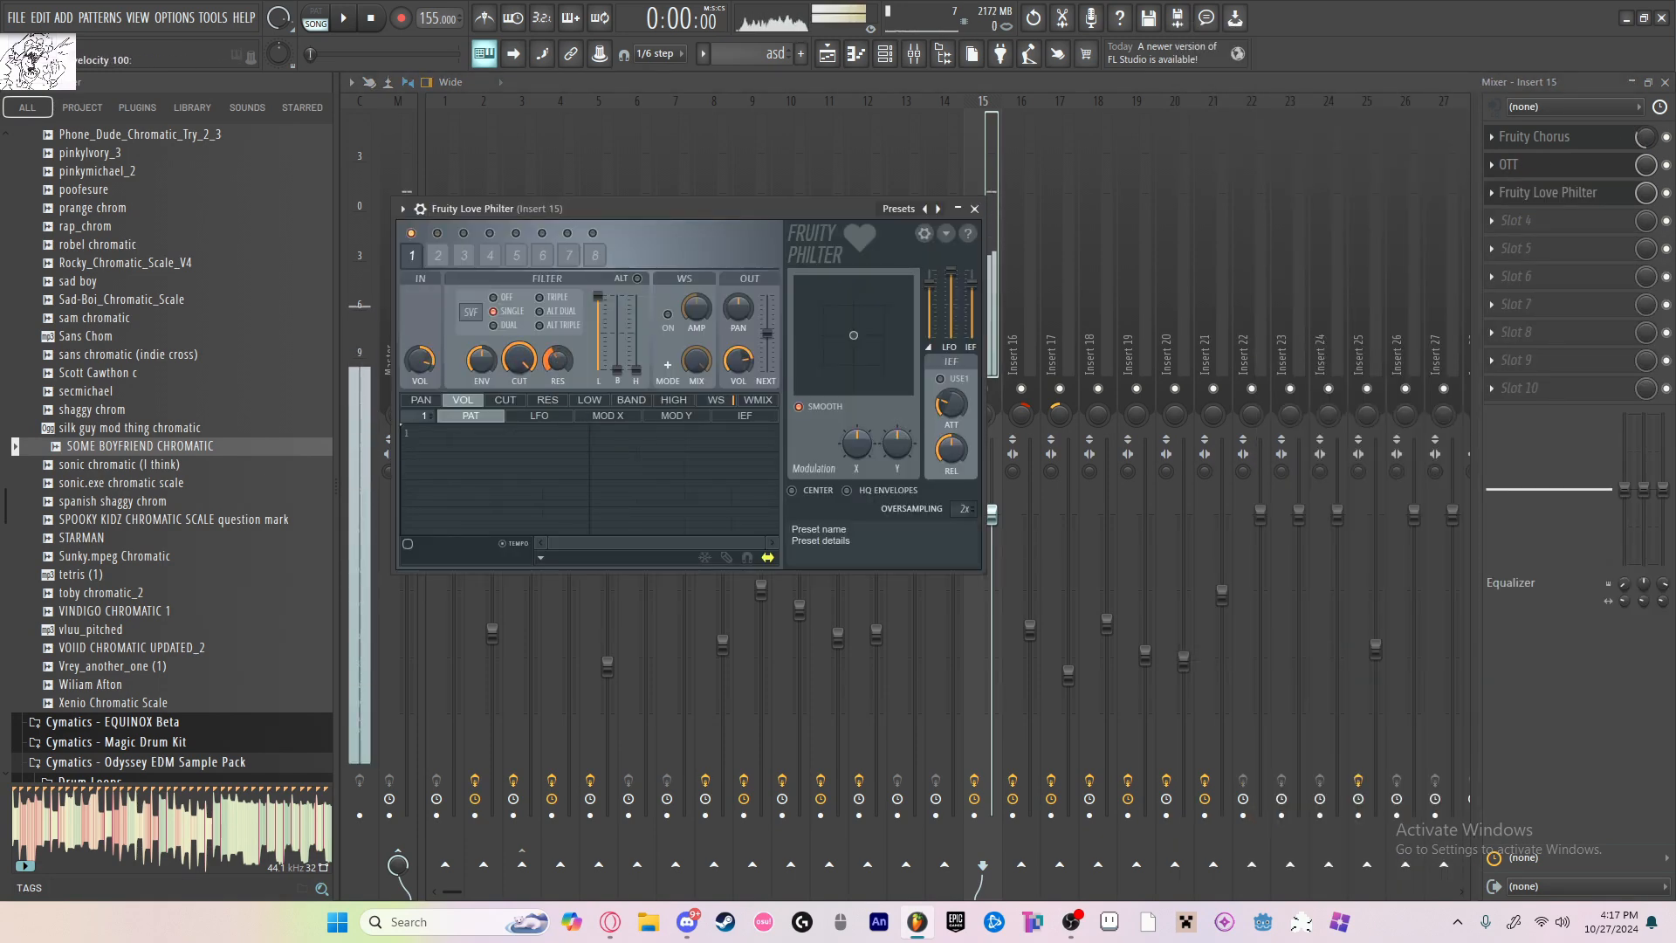
pyautogui.click(1517, 220)
pyautogui.click(1257, 249)
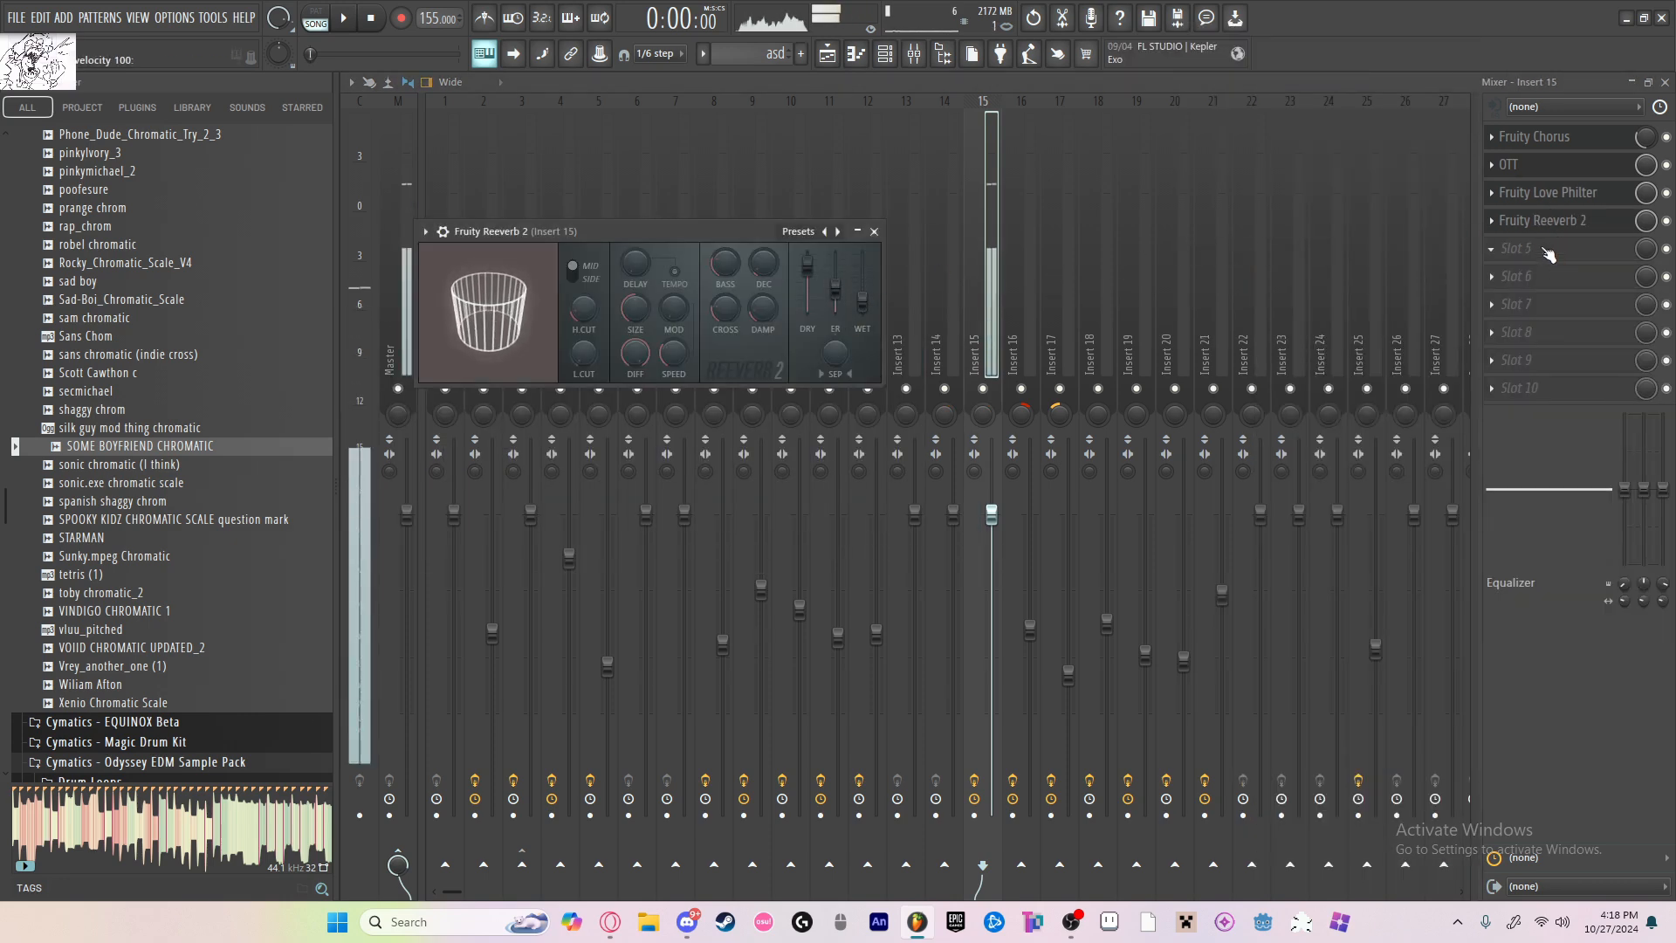
# Step: Load Fruity delay 2 into slot 5 of insert 15 with the Widen preset and reduce its mix level
pyautogui.click(1518, 248)
pyautogui.click(1231, 198)
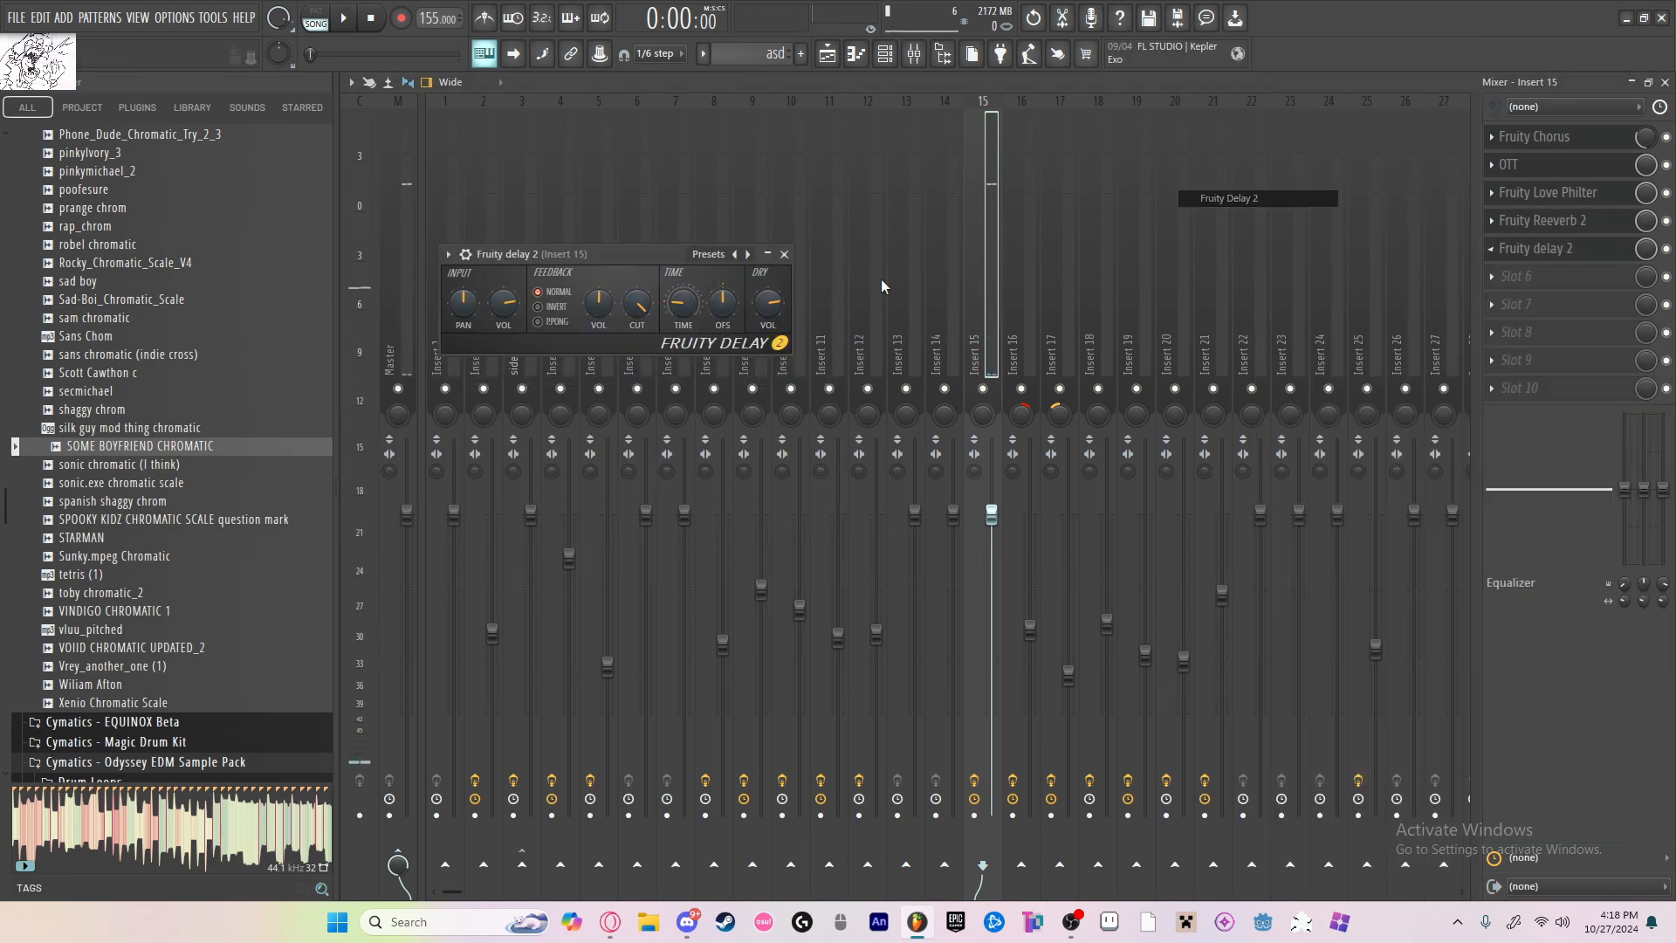
pyautogui.click(718, 259)
pyautogui.click(768, 351)
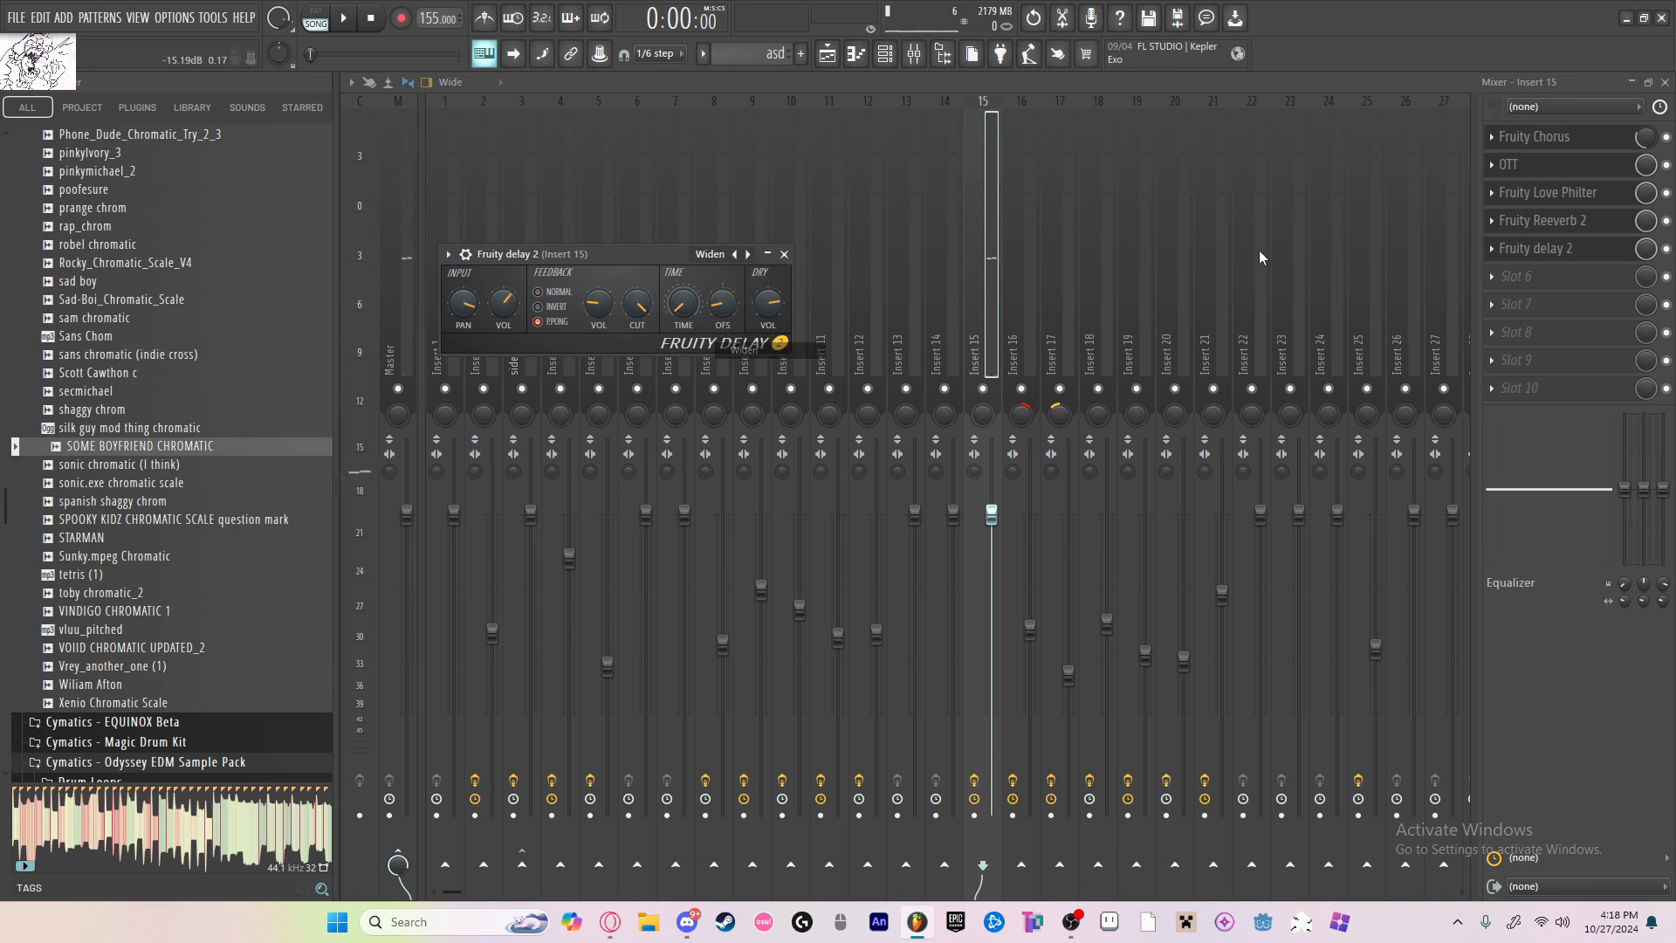
pyautogui.moveTo(1646, 250); pyautogui.dragTo(1646, 288)
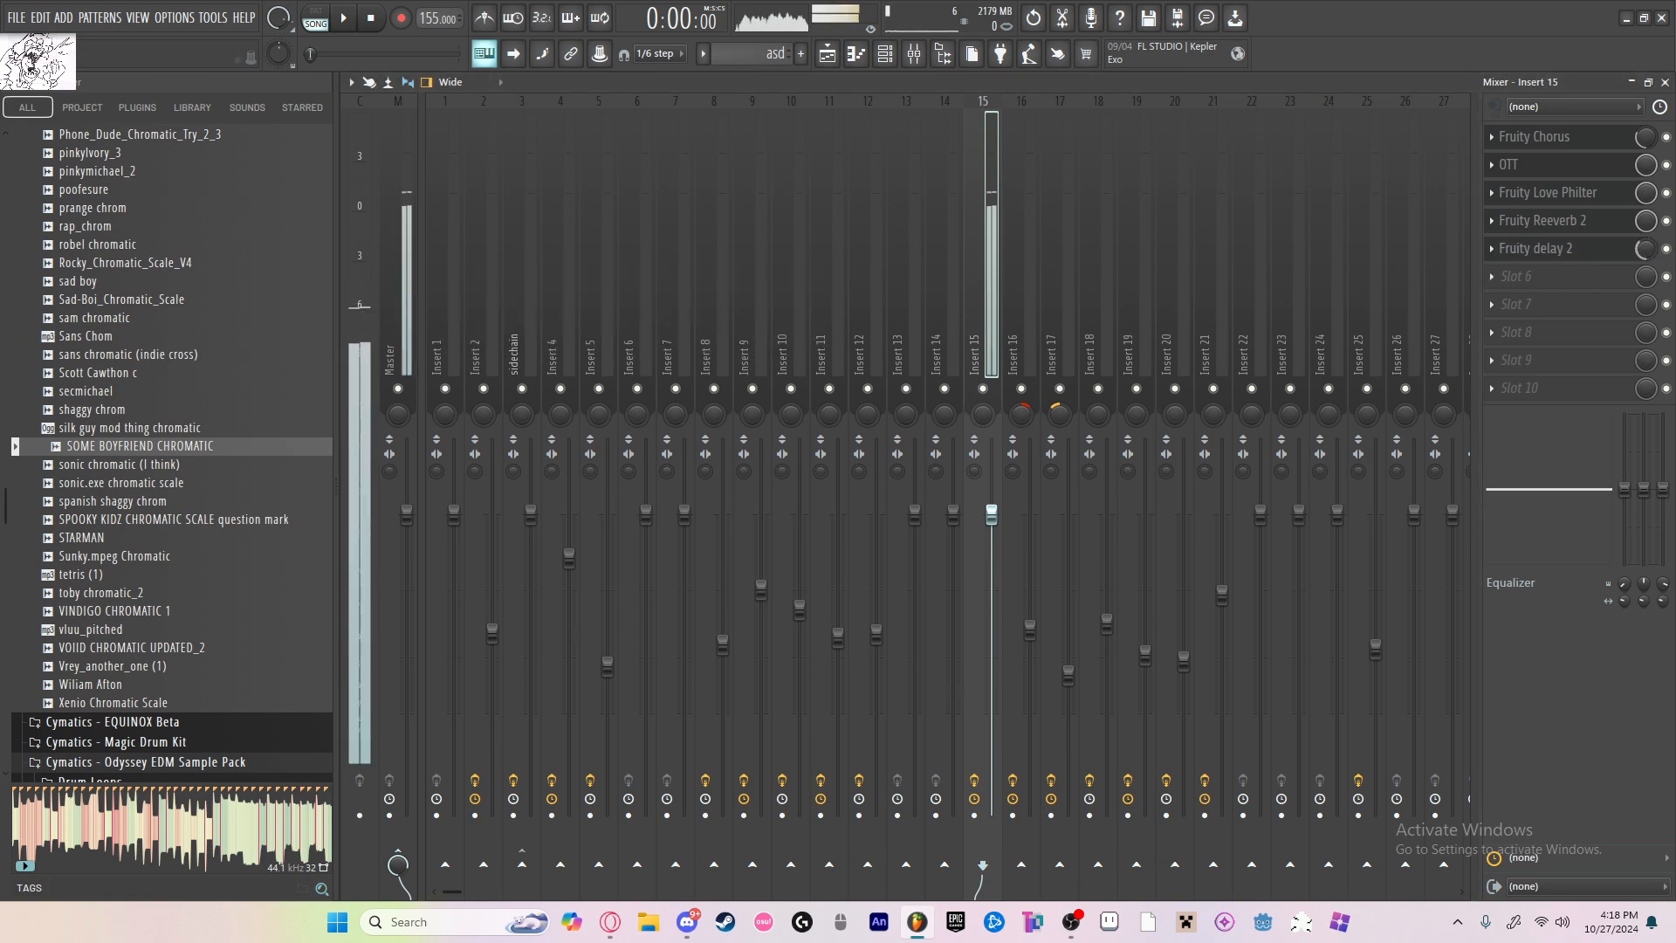
# Step: Add Fruity parametric EQ 2 in slot 6 of insert 15 and make band 1 a high-pass that cuts the lows
pyautogui.click(1565, 283)
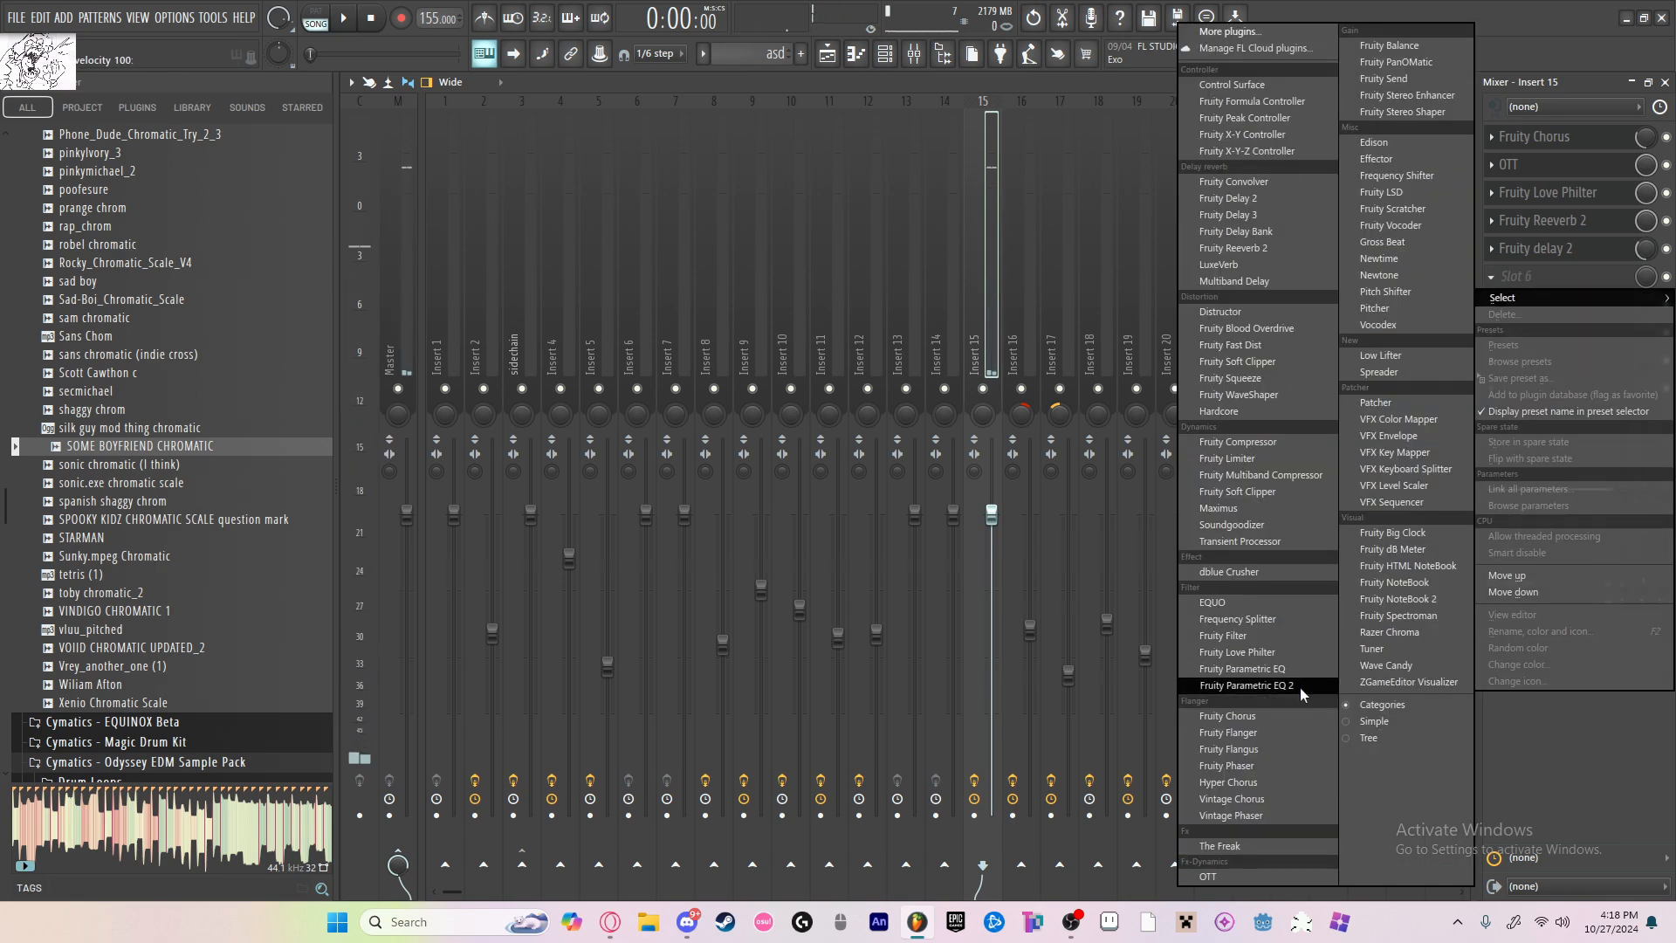
pyautogui.click(1244, 686)
pyautogui.moveTo(950, 302); pyautogui.dragTo(950, 320)
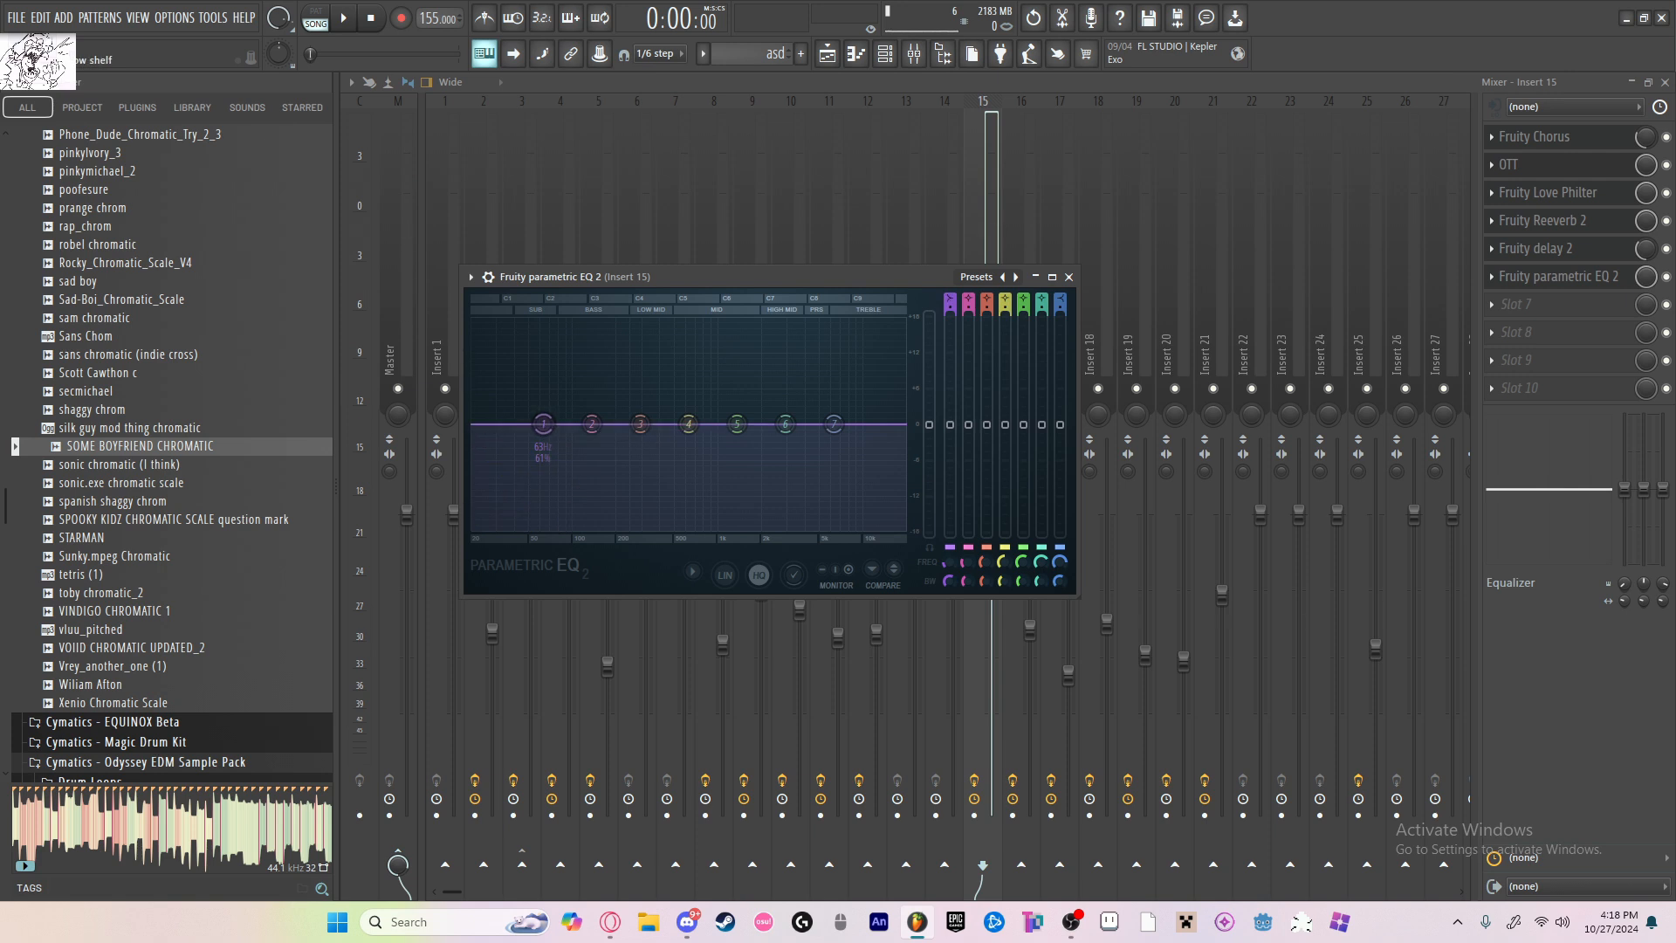
pyautogui.moveTo(543, 424); pyautogui.dragTo(613, 425)
pyautogui.press('b')
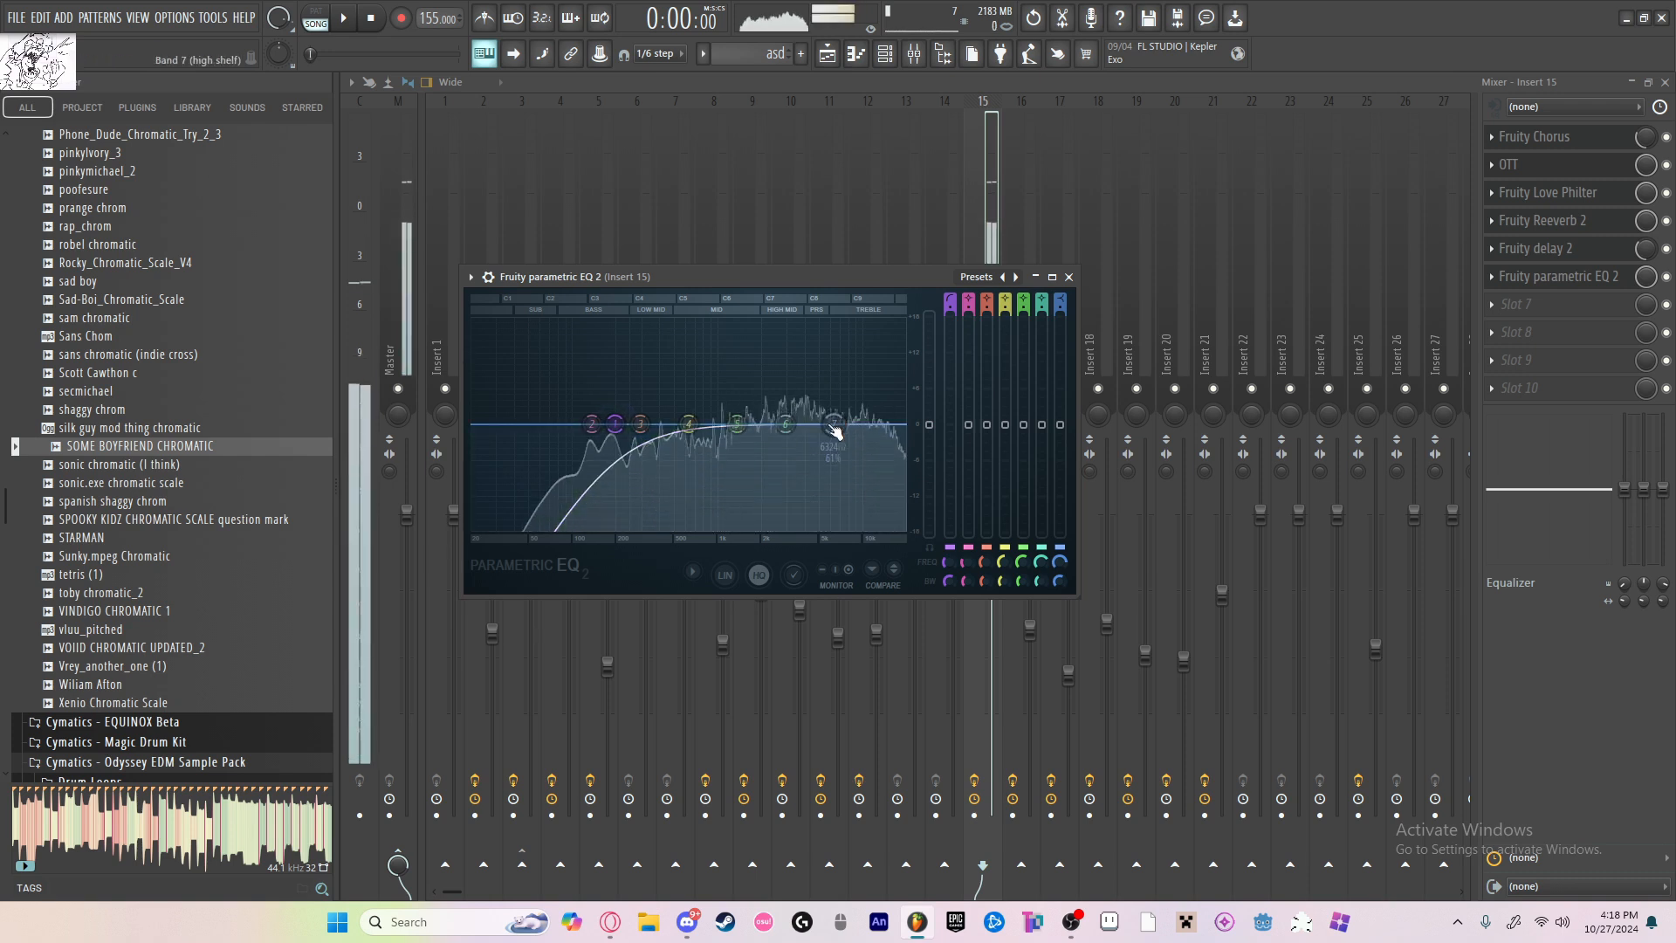
# Step: Lower the frequency of EQ band 7 on insert 15, give it a slight high-shelf boost, and audition the sound
pyautogui.moveTo(834, 424); pyautogui.dragTo(757, 411)
pyautogui.press('b')
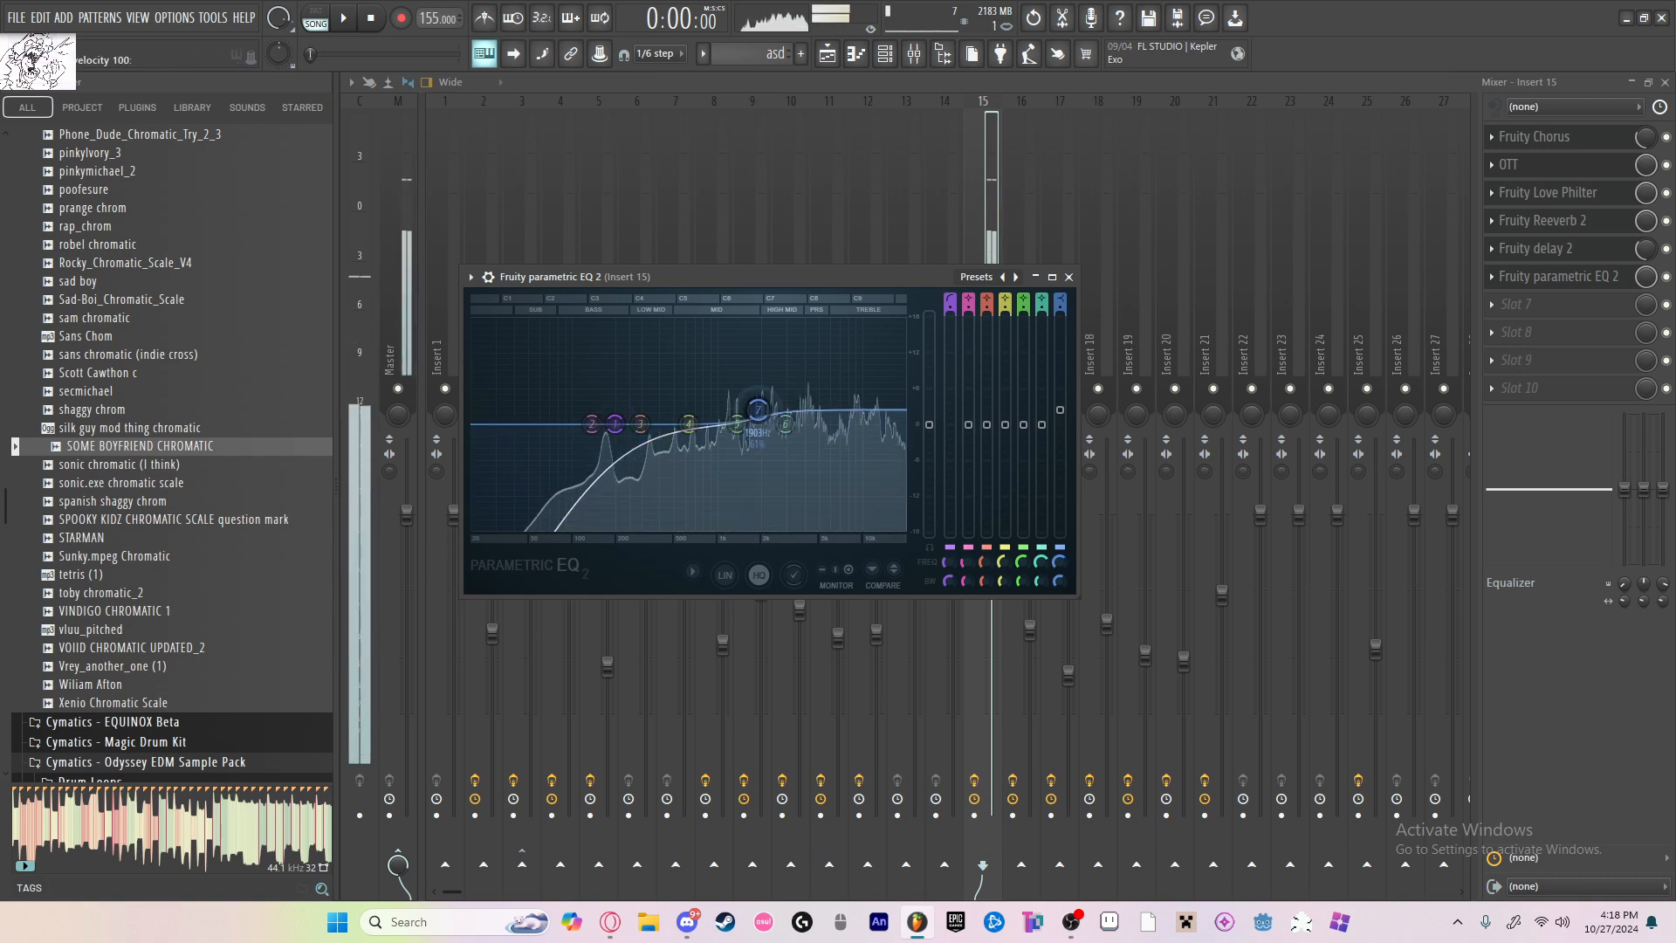
# Step: Load Fruity Delay 3 into slot 7 of insert 15, lower its input wet level, and audition the sound
pyautogui.click(1537, 308)
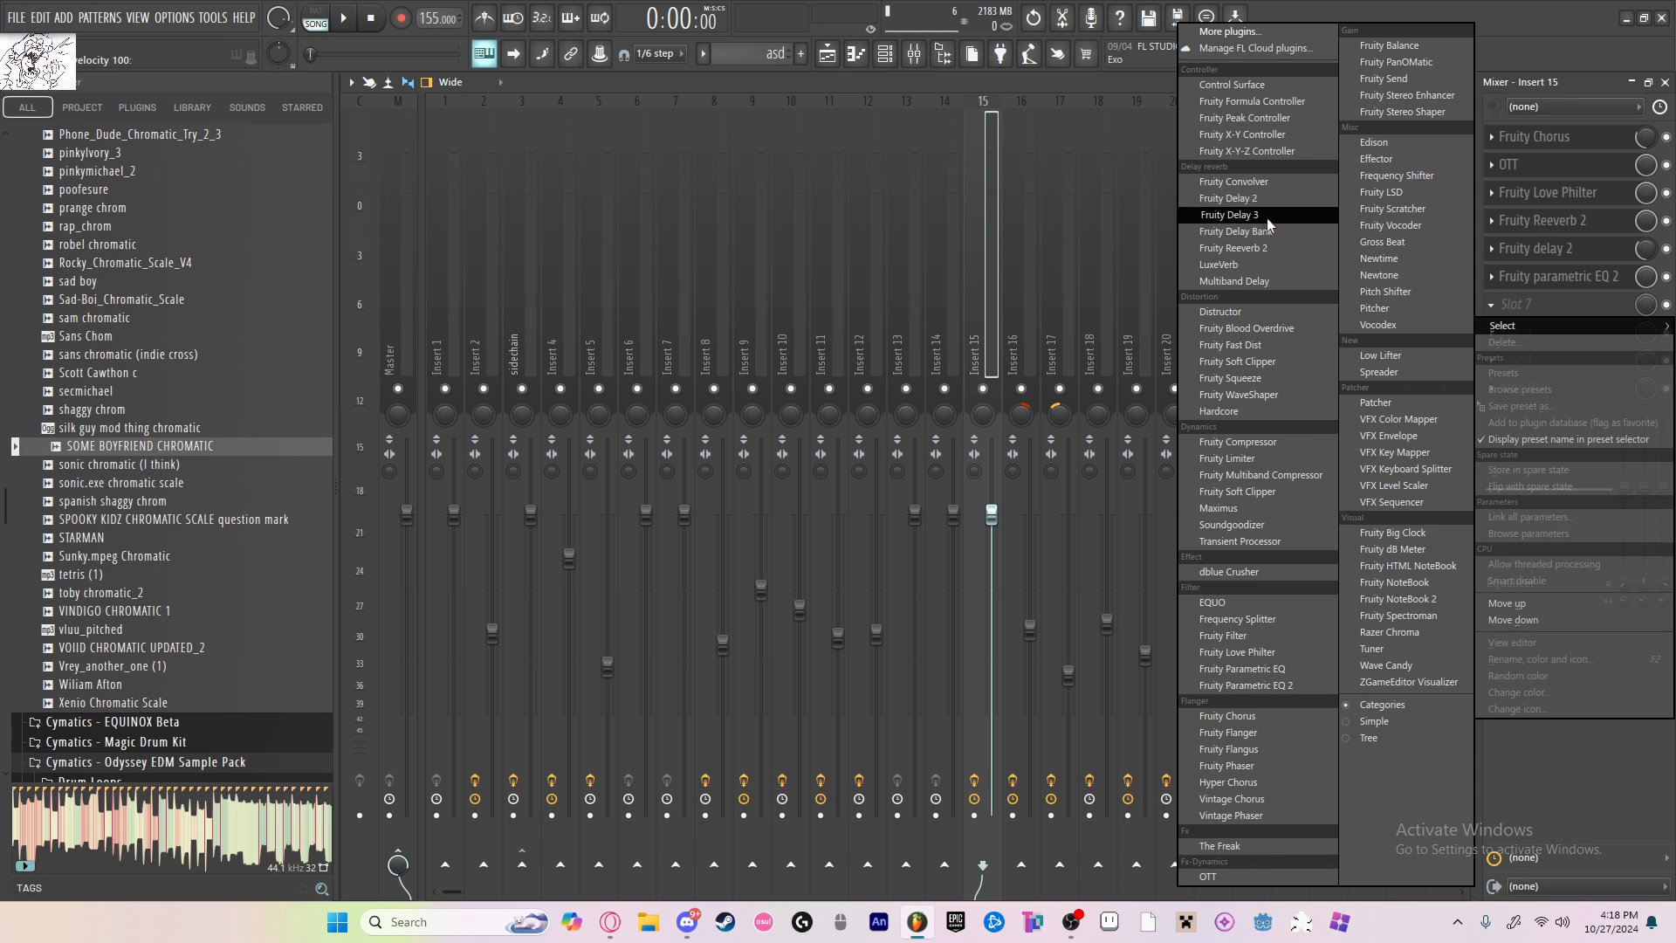
pyautogui.click(1266, 217)
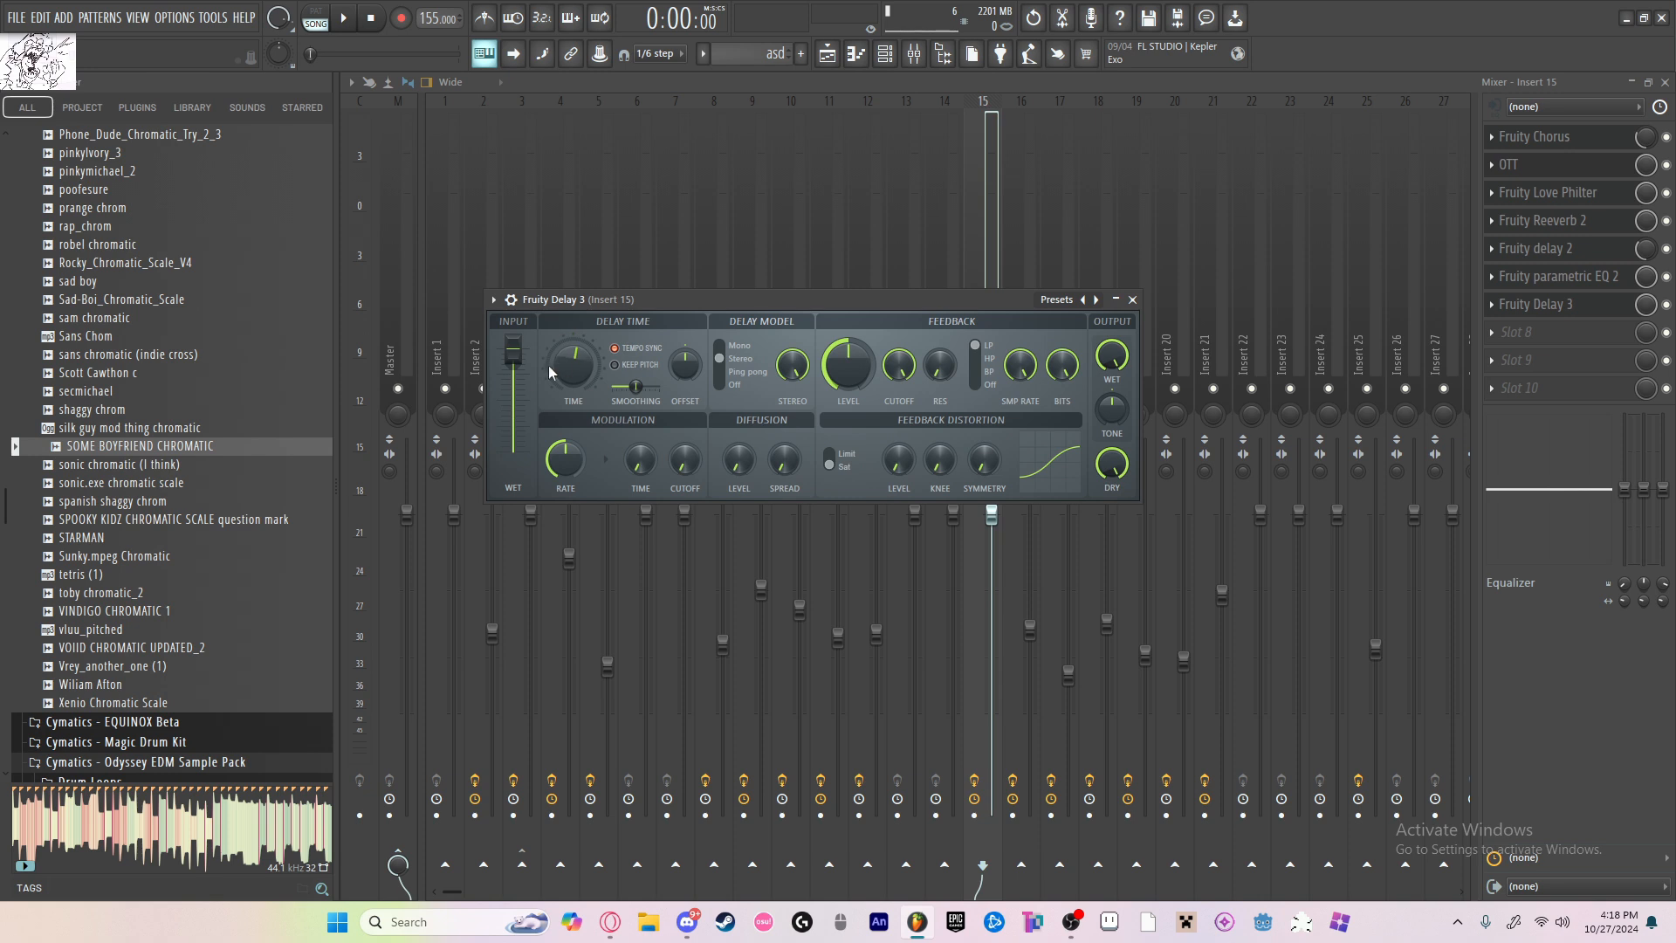
pyautogui.moveTo(528, 345); pyautogui.dragTo(528, 439)
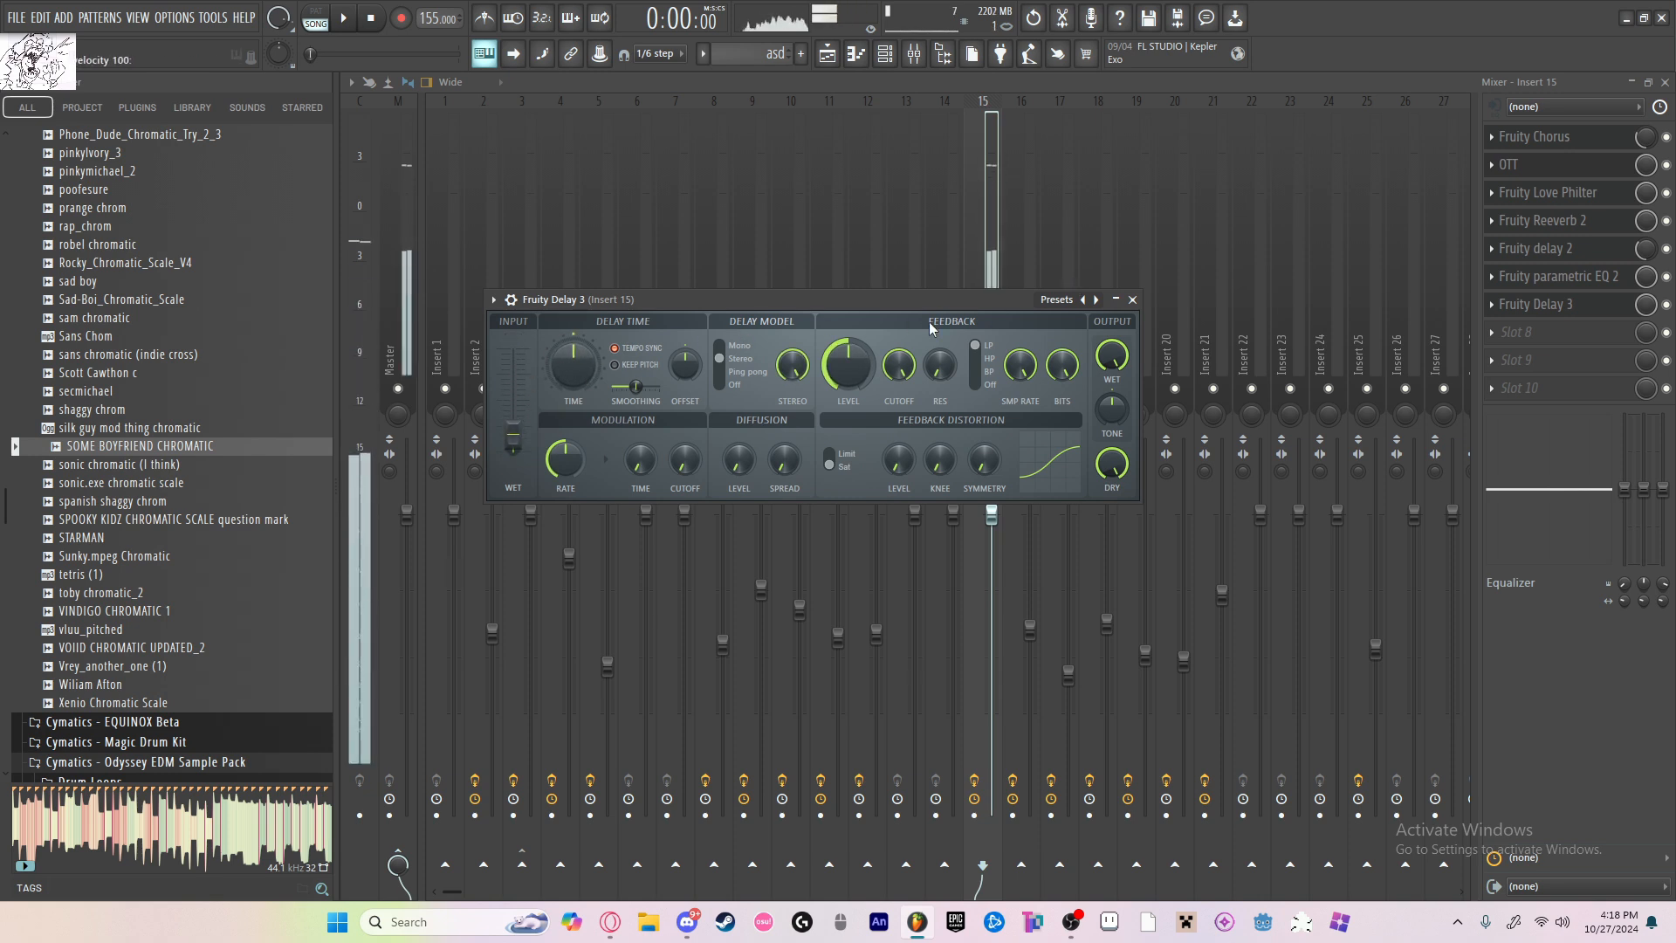
pyautogui.click(1133, 300)
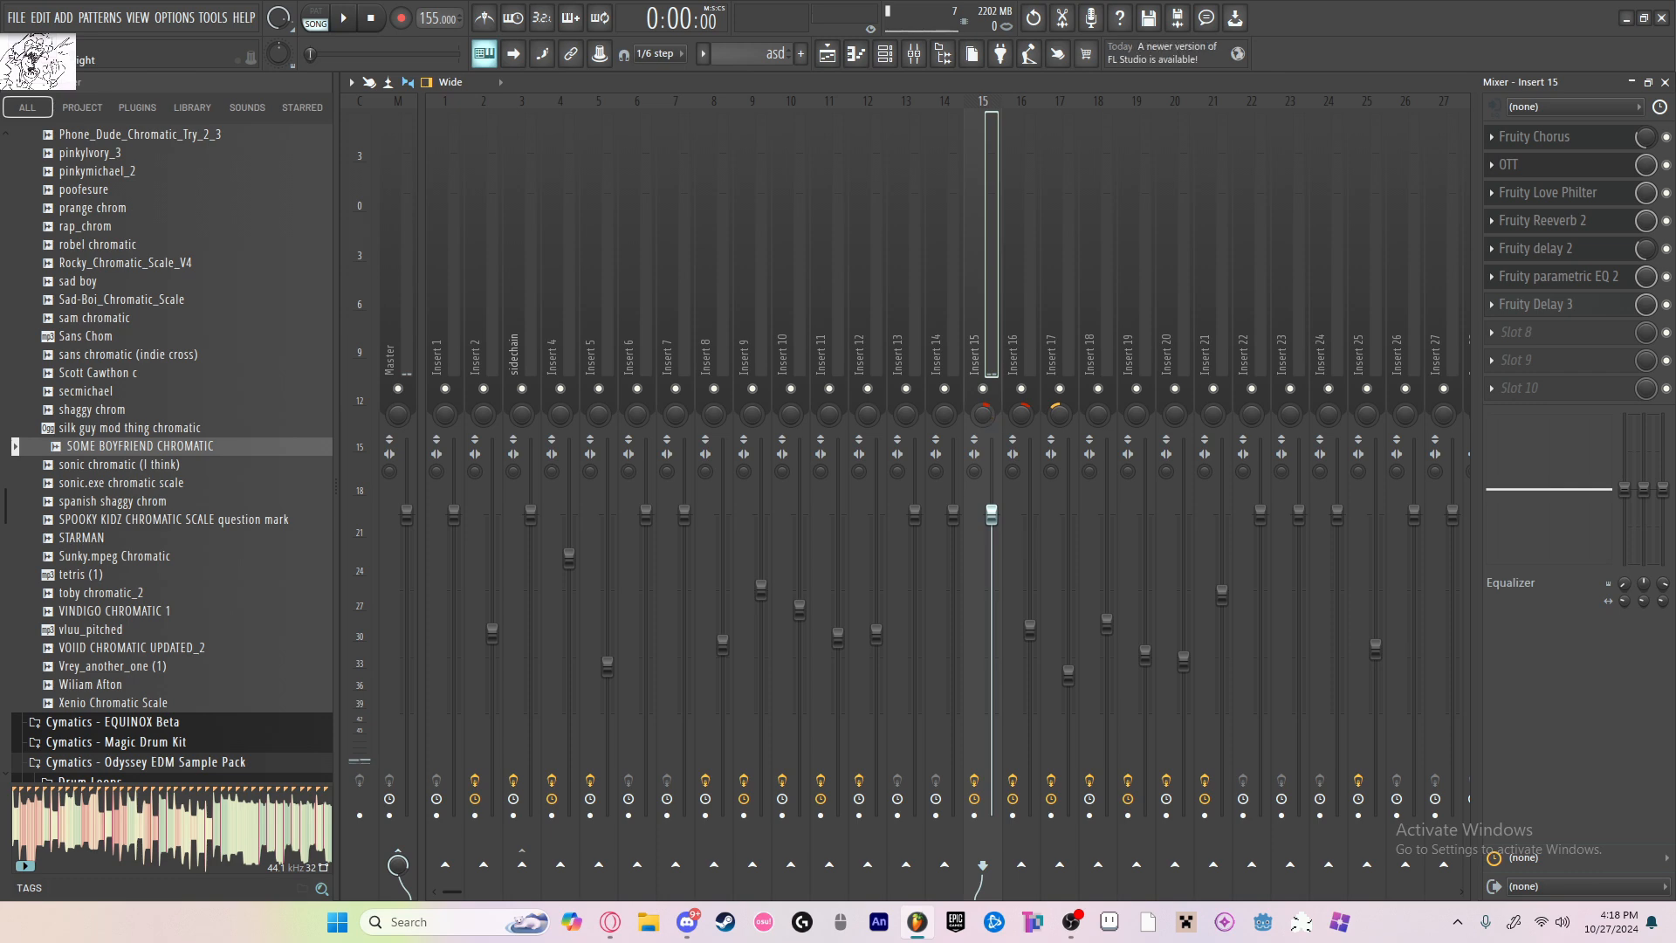
pyautogui.press('z')
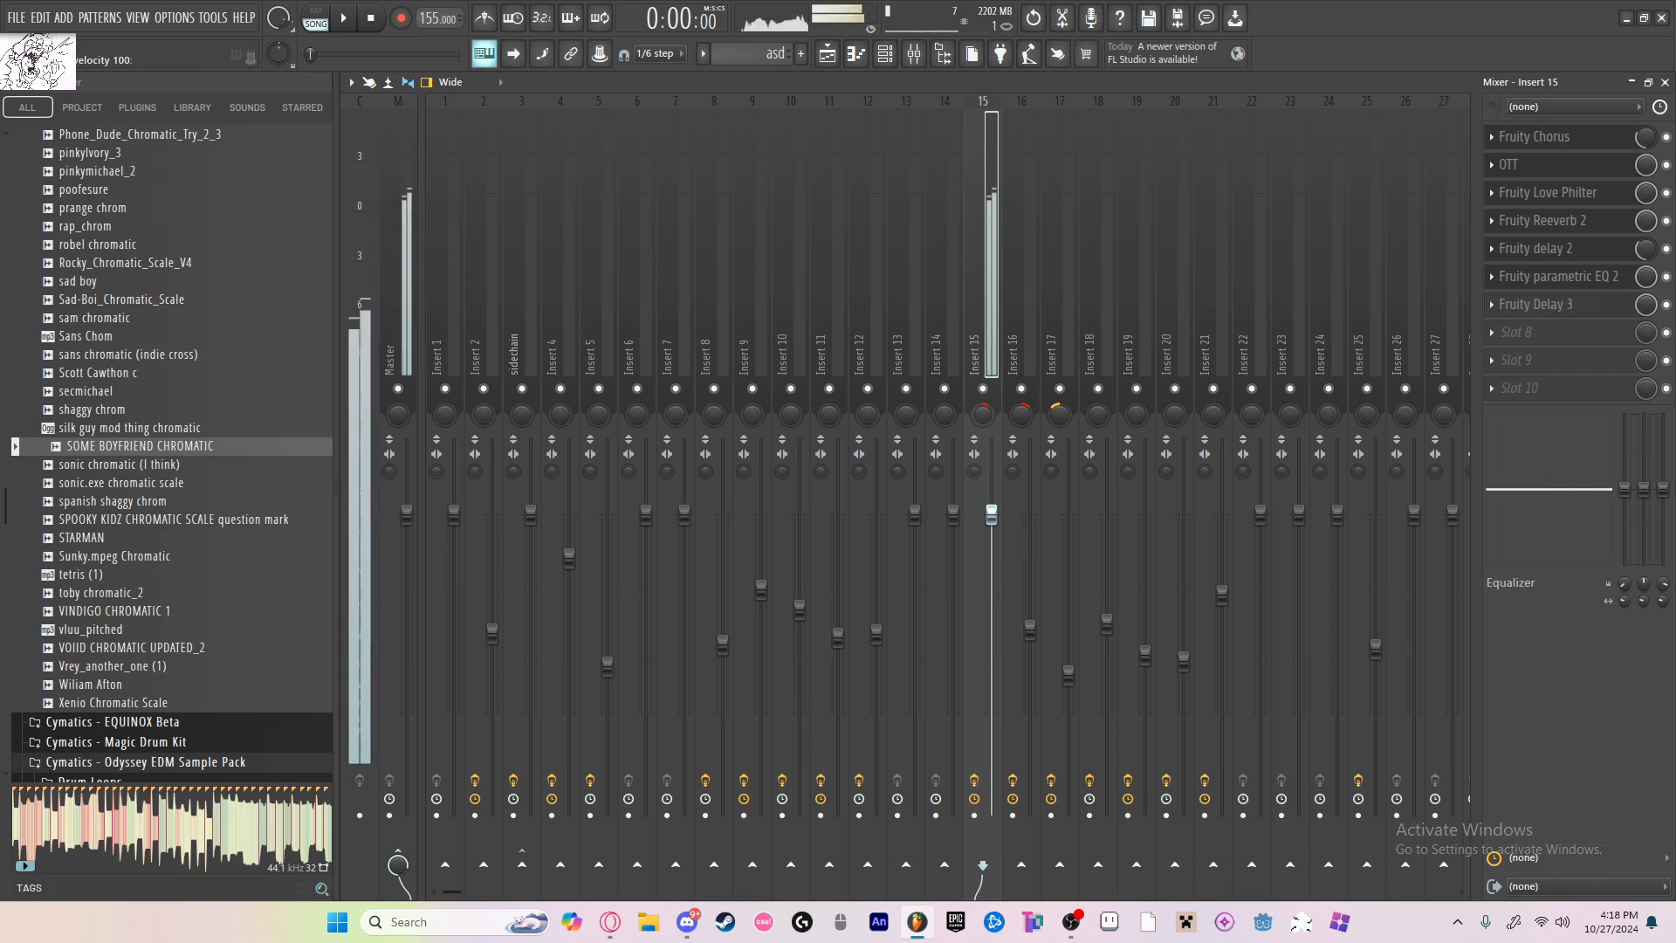
# Step: Open Pattern 1 from the playlist in the piano roll and switch to the SOME BOYFRIEND CHROMATIC channel
pyautogui.click(827, 54)
pyautogui.scroll(3, 755, 489)
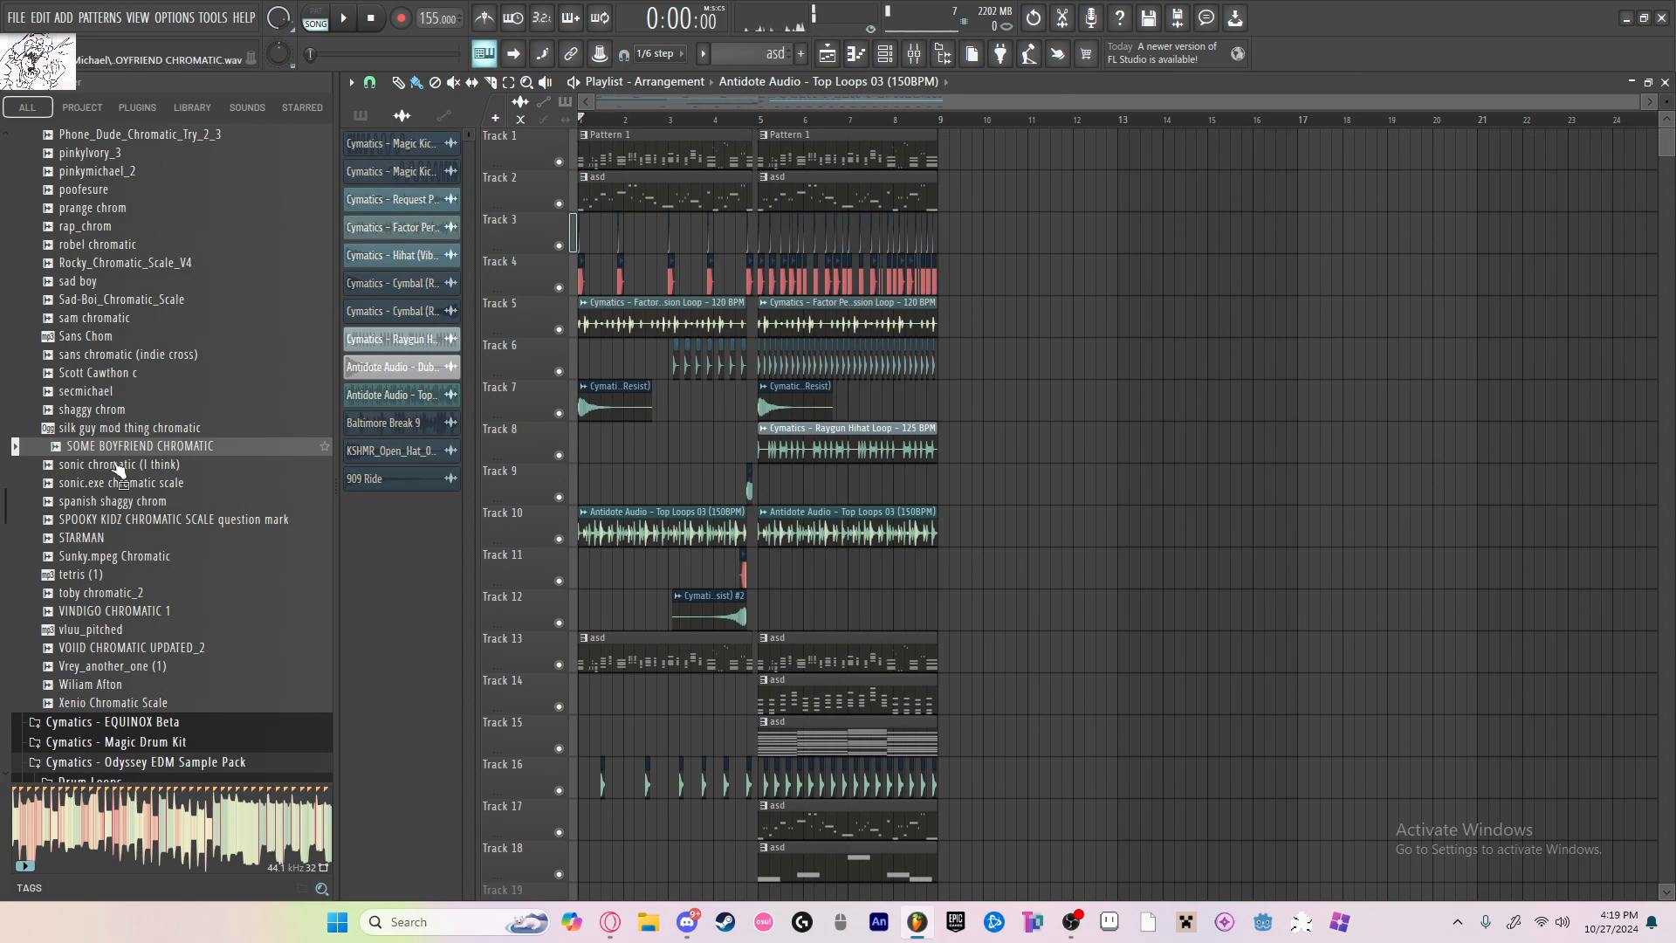
pyautogui.doubleClick(644, 154)
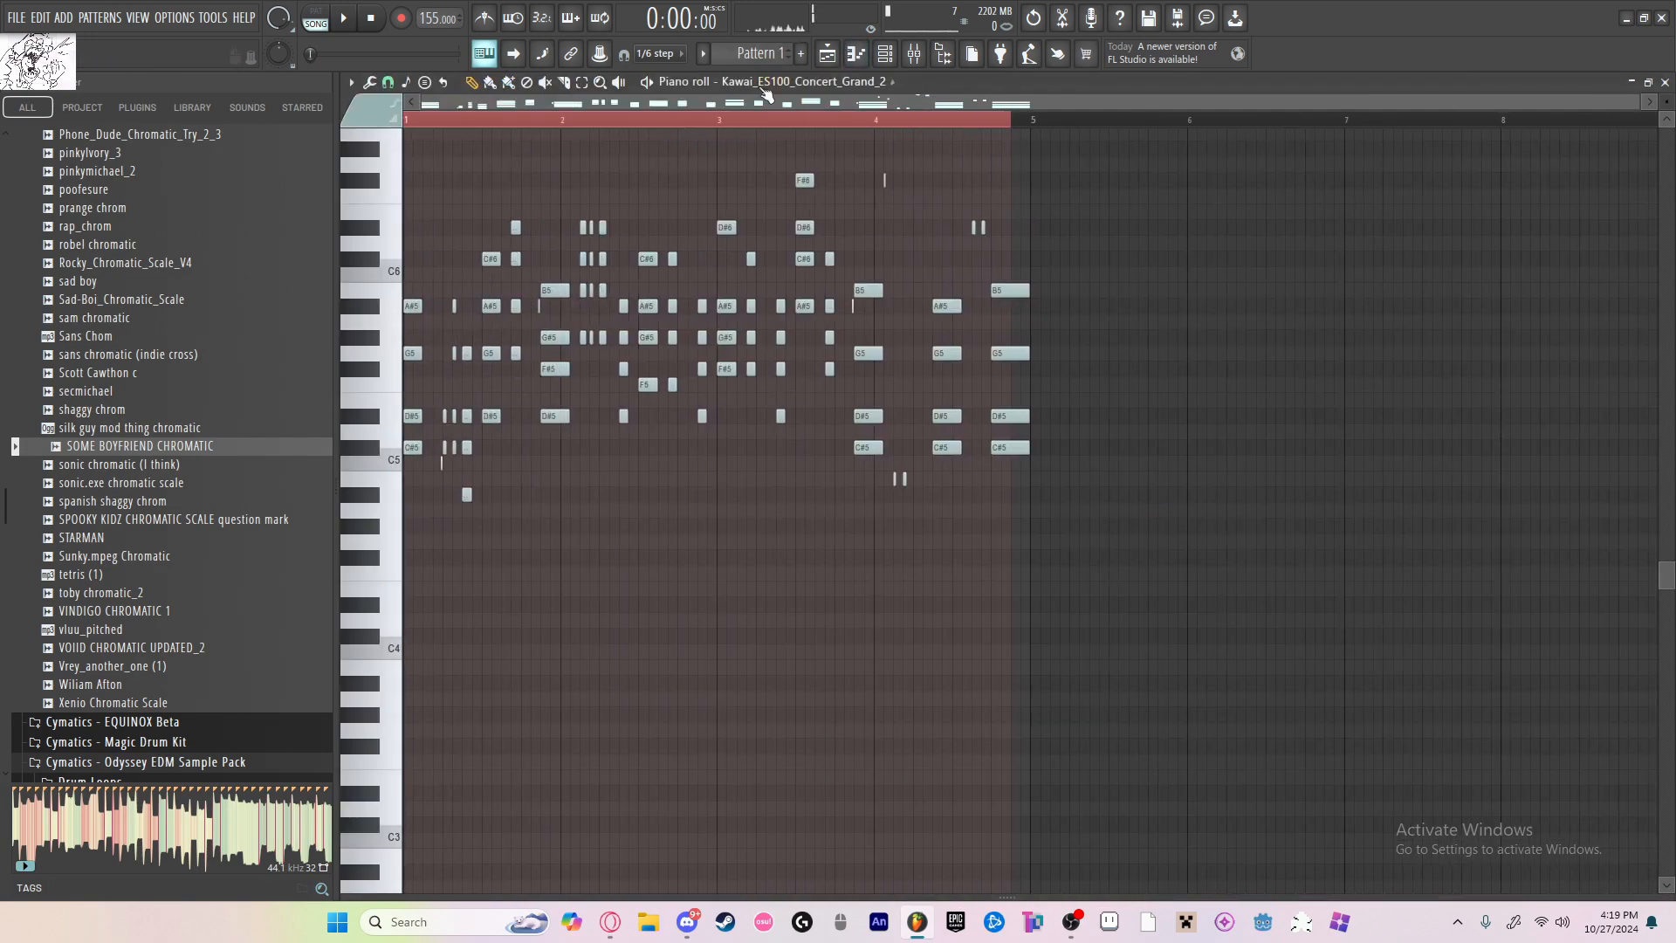
pyautogui.click(808, 81)
pyautogui.click(783, 604)
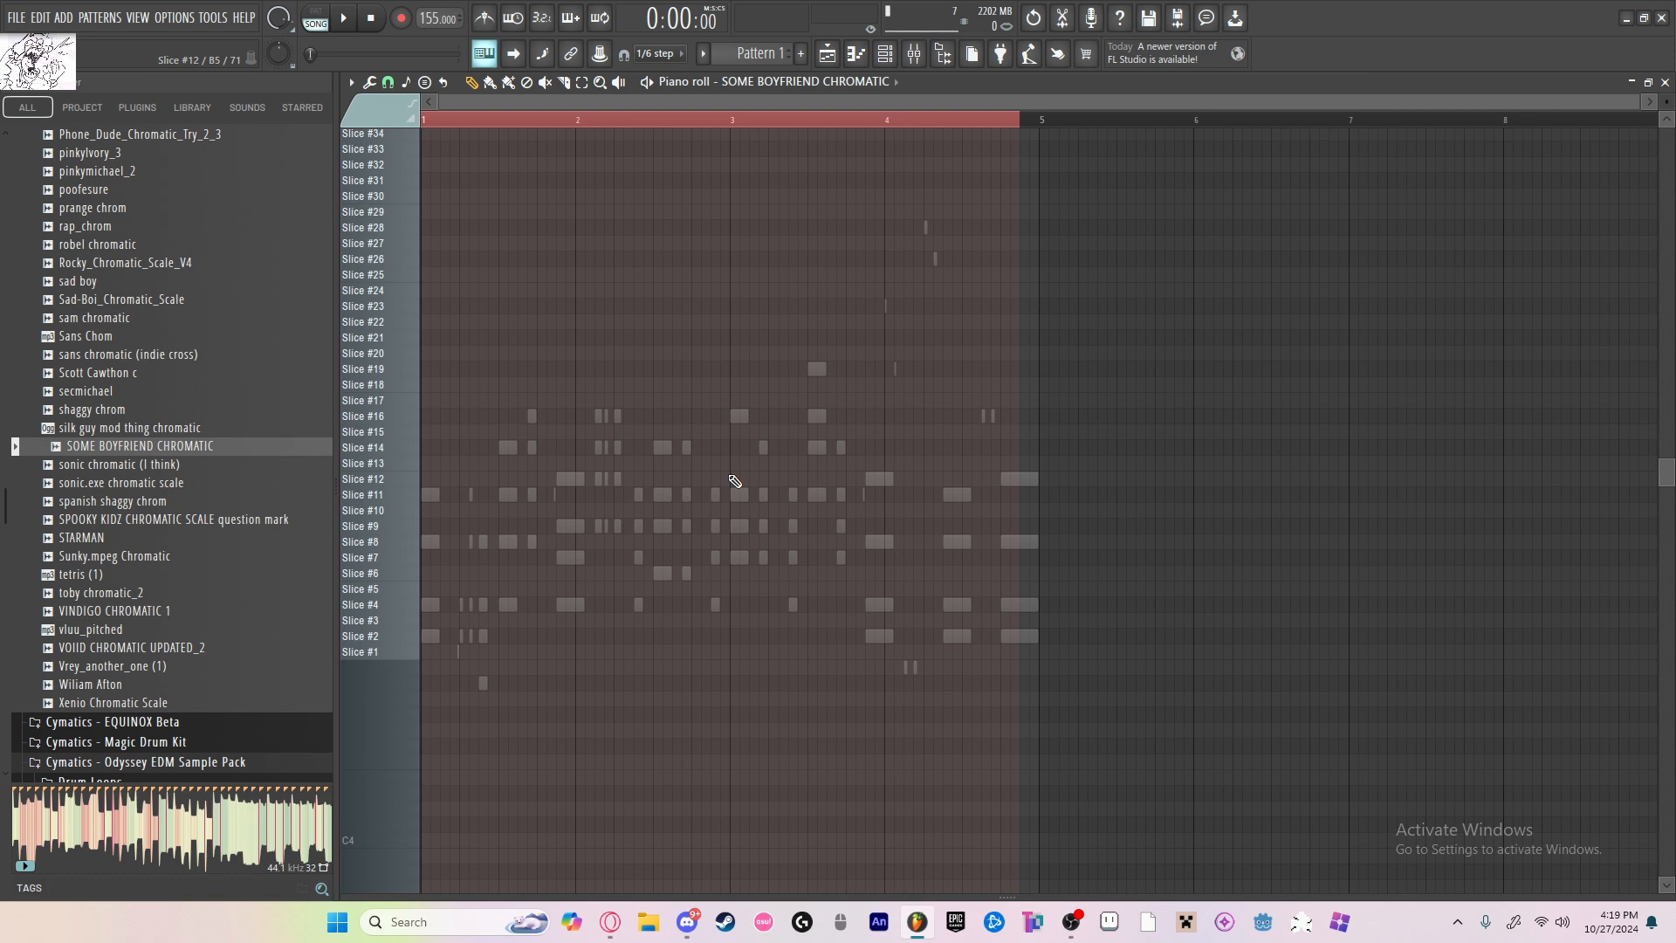
# Step: Play back the pattern, draw a Slice #11 note on beat 2 of bar 1, and shorten it
pyautogui.press('space')
pyautogui.press('space')
pyautogui.scroll(2, 392, 302)
pyautogui.scroll(2, 625, 348)
pyautogui.scroll(-3, 625, 359)
pyautogui.press('space')
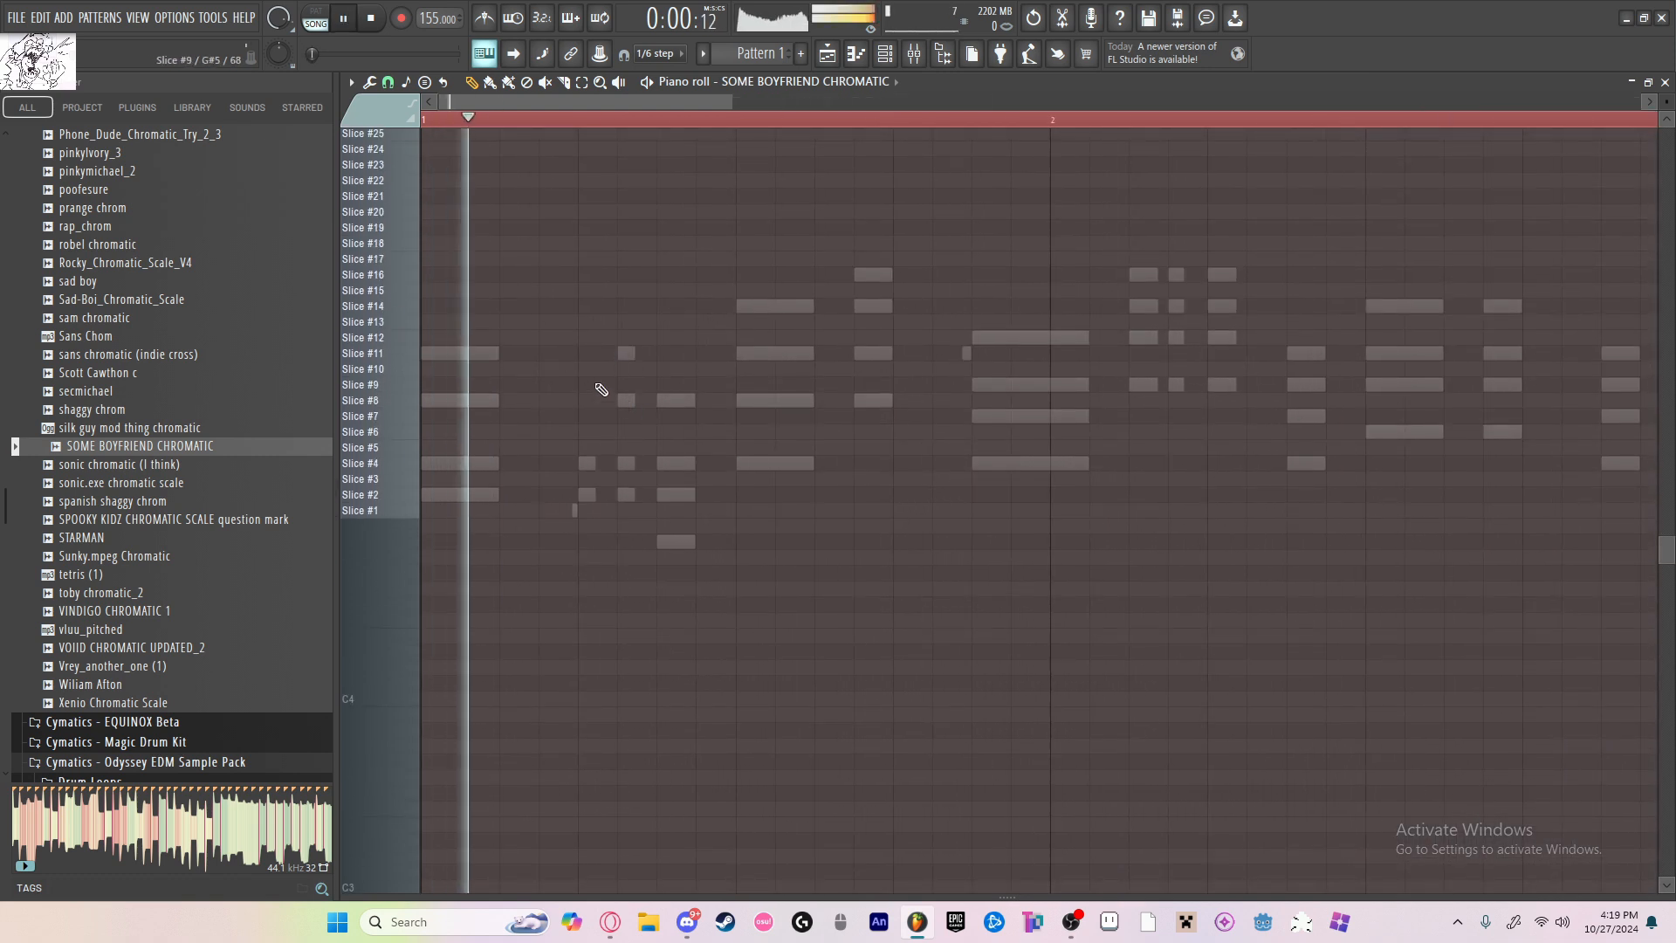
pyautogui.press('space')
pyautogui.click(594, 361)
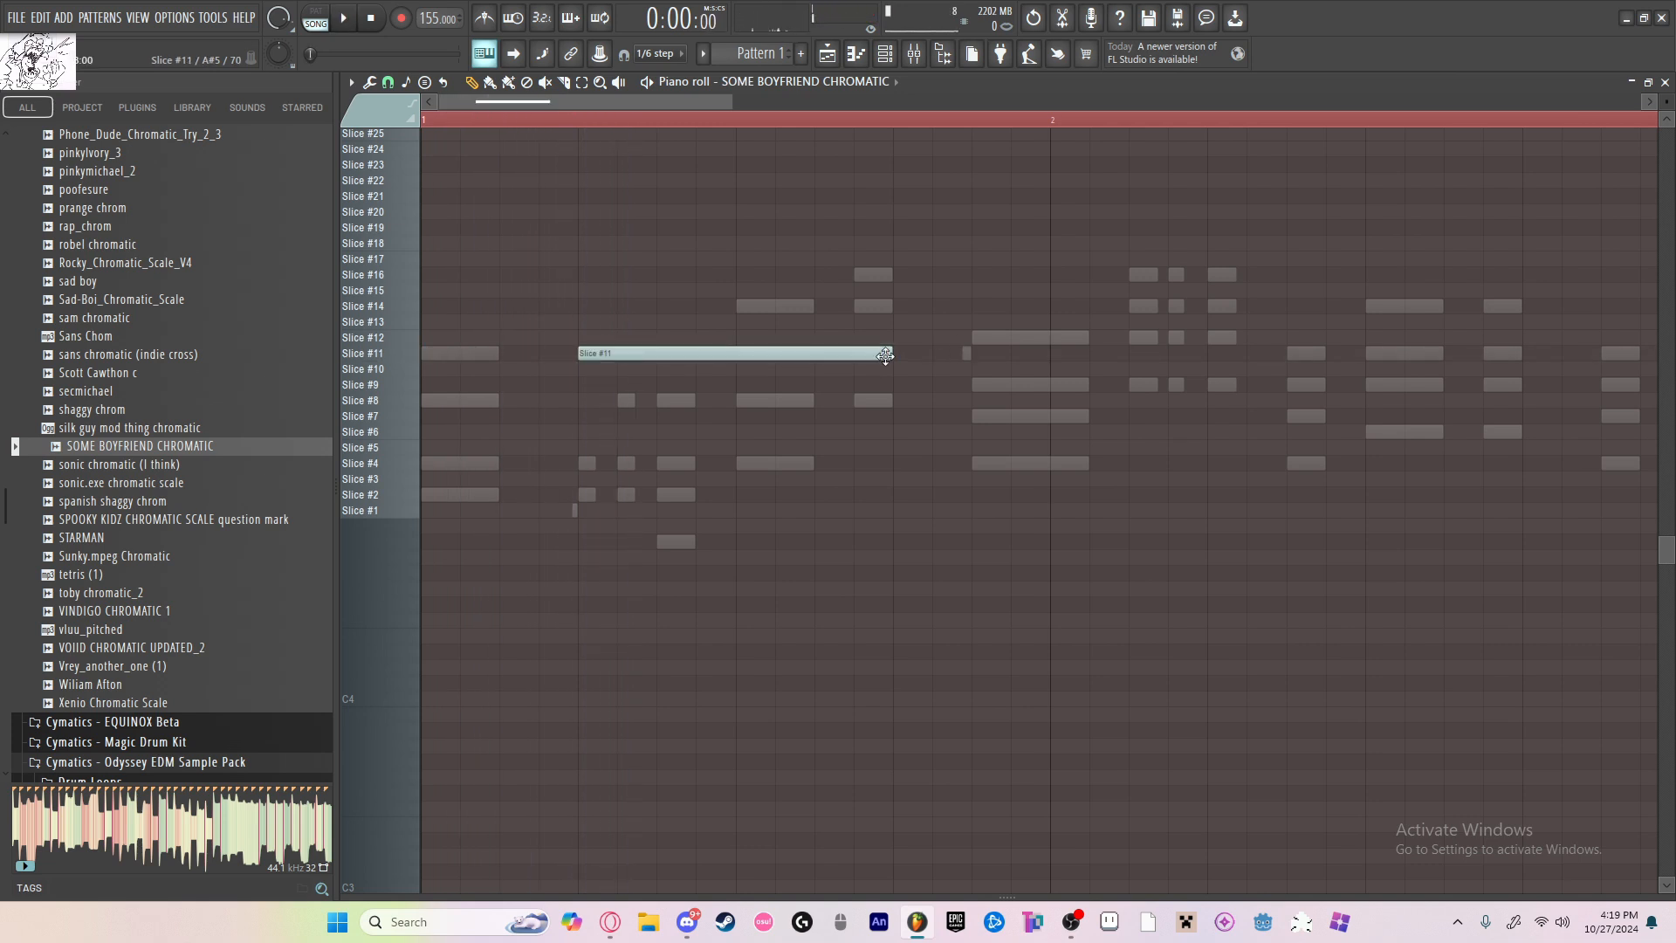
pyautogui.moveTo(889, 355); pyautogui.dragTo(658, 362)
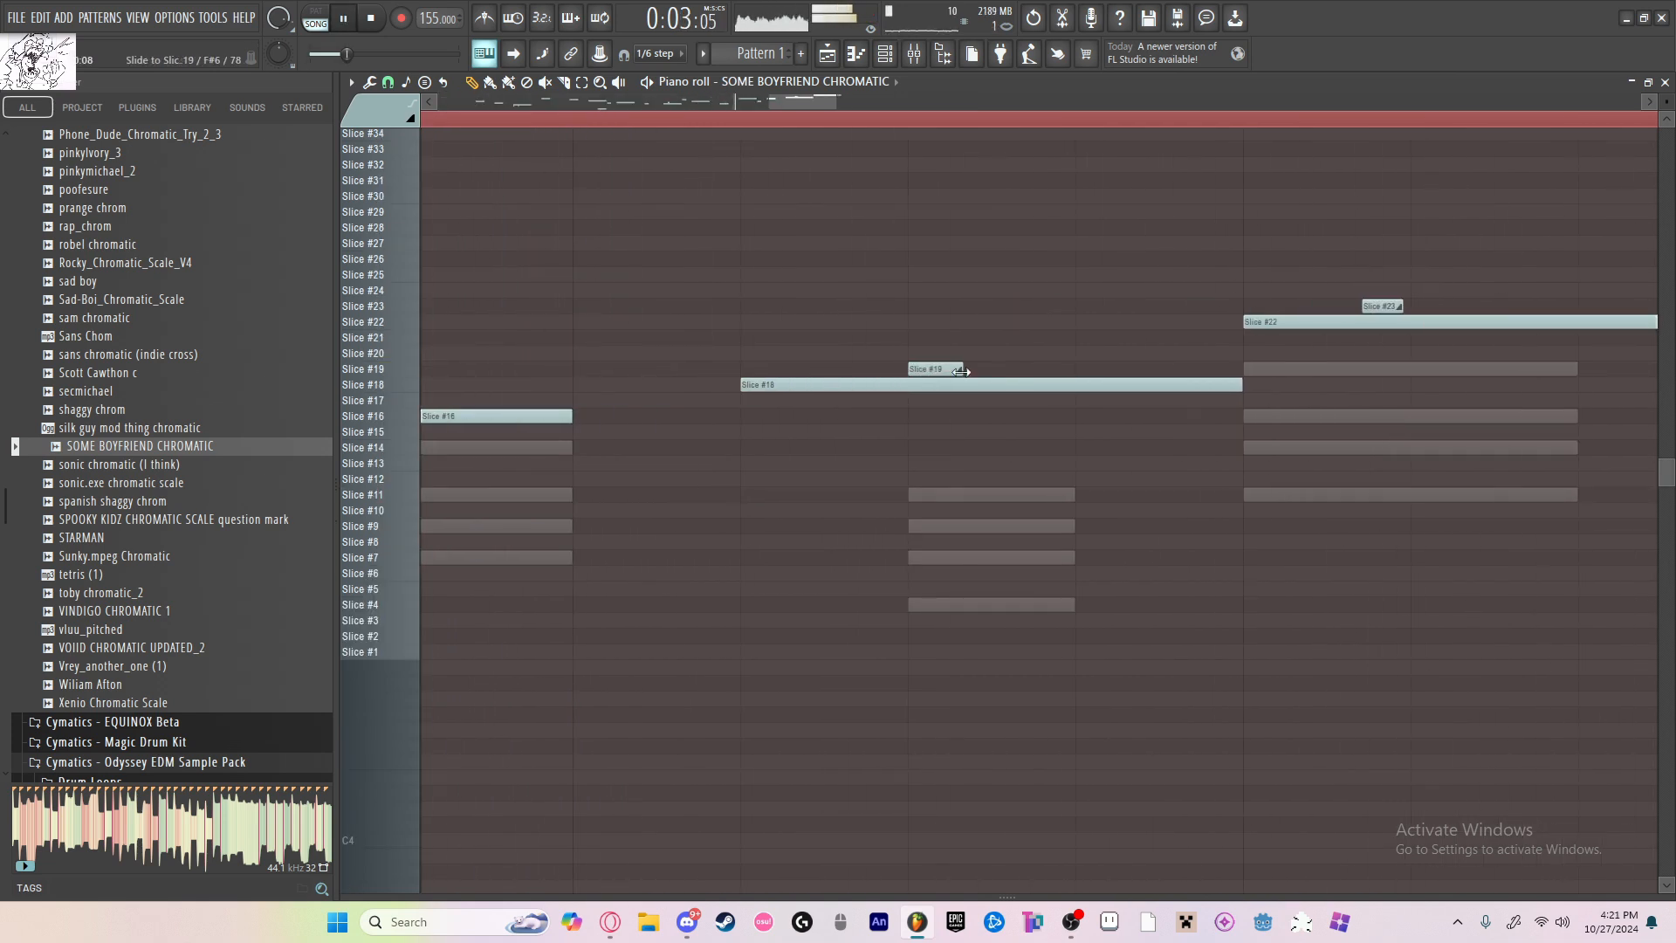
# Step: Delete the slide note above the Slice #22 note in bar 3 and raise that Slice #22 note to Slice #23
pyautogui.scroll(-4, 784, 227)
pyautogui.press('space')
pyautogui.click(681, 120)
pyautogui.press('space')
pyautogui.scroll(2, 917, 316)
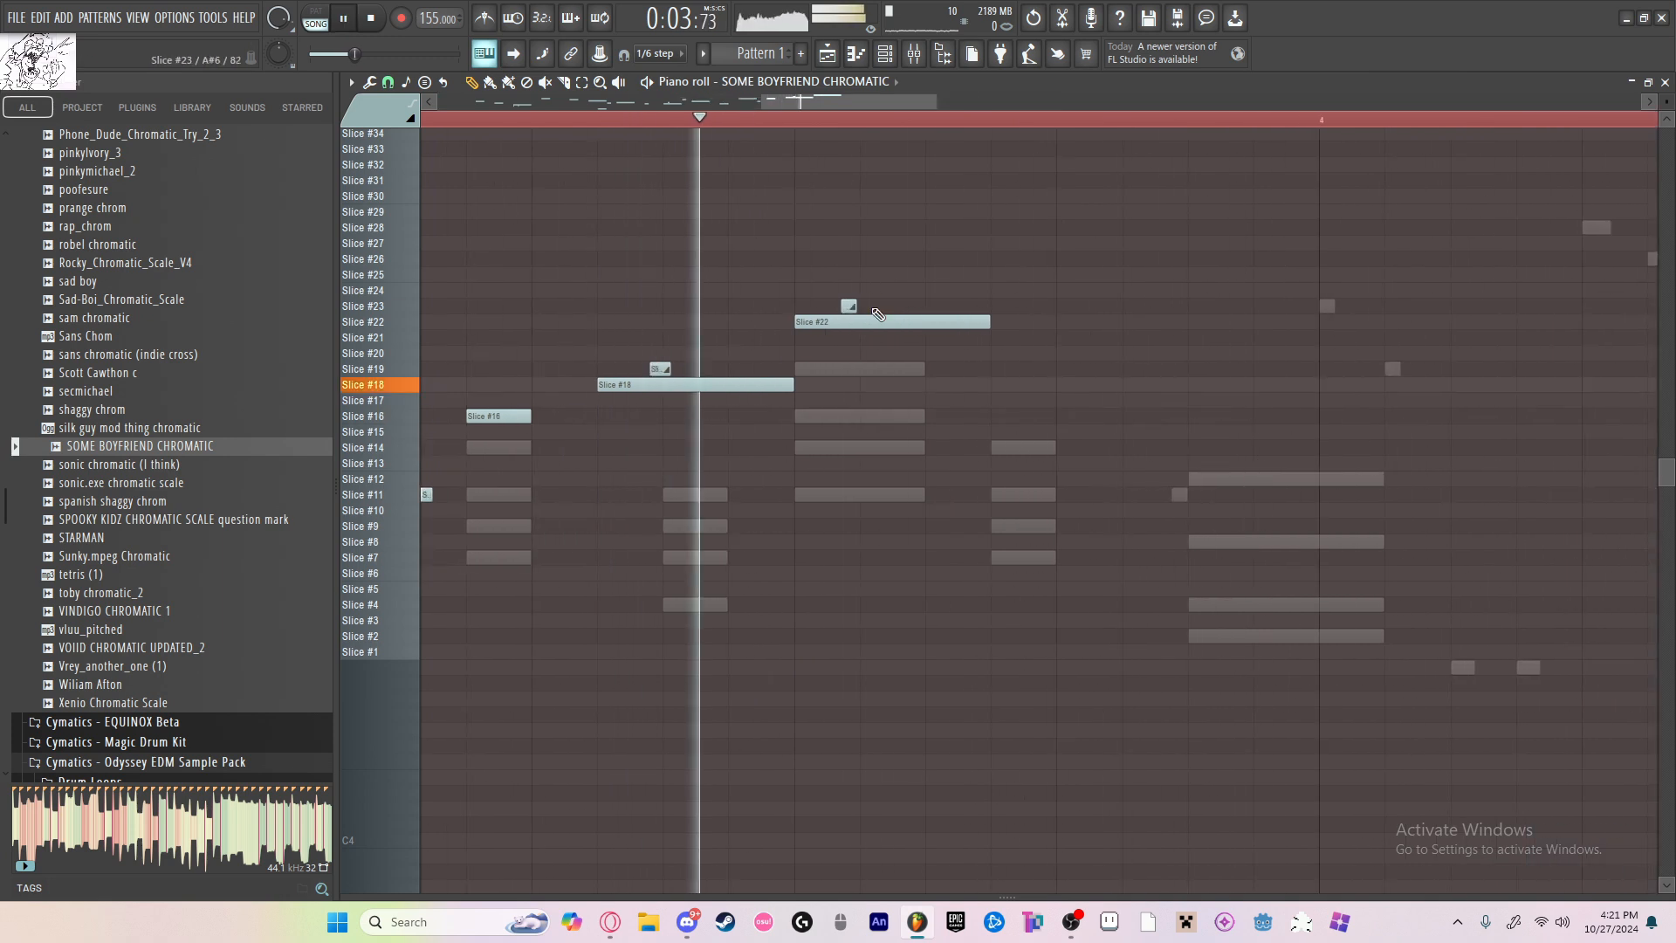
pyautogui.rightClick(848, 309)
pyautogui.press('space')
pyautogui.press('space')
pyautogui.moveTo(851, 316); pyautogui.dragTo(851, 305)
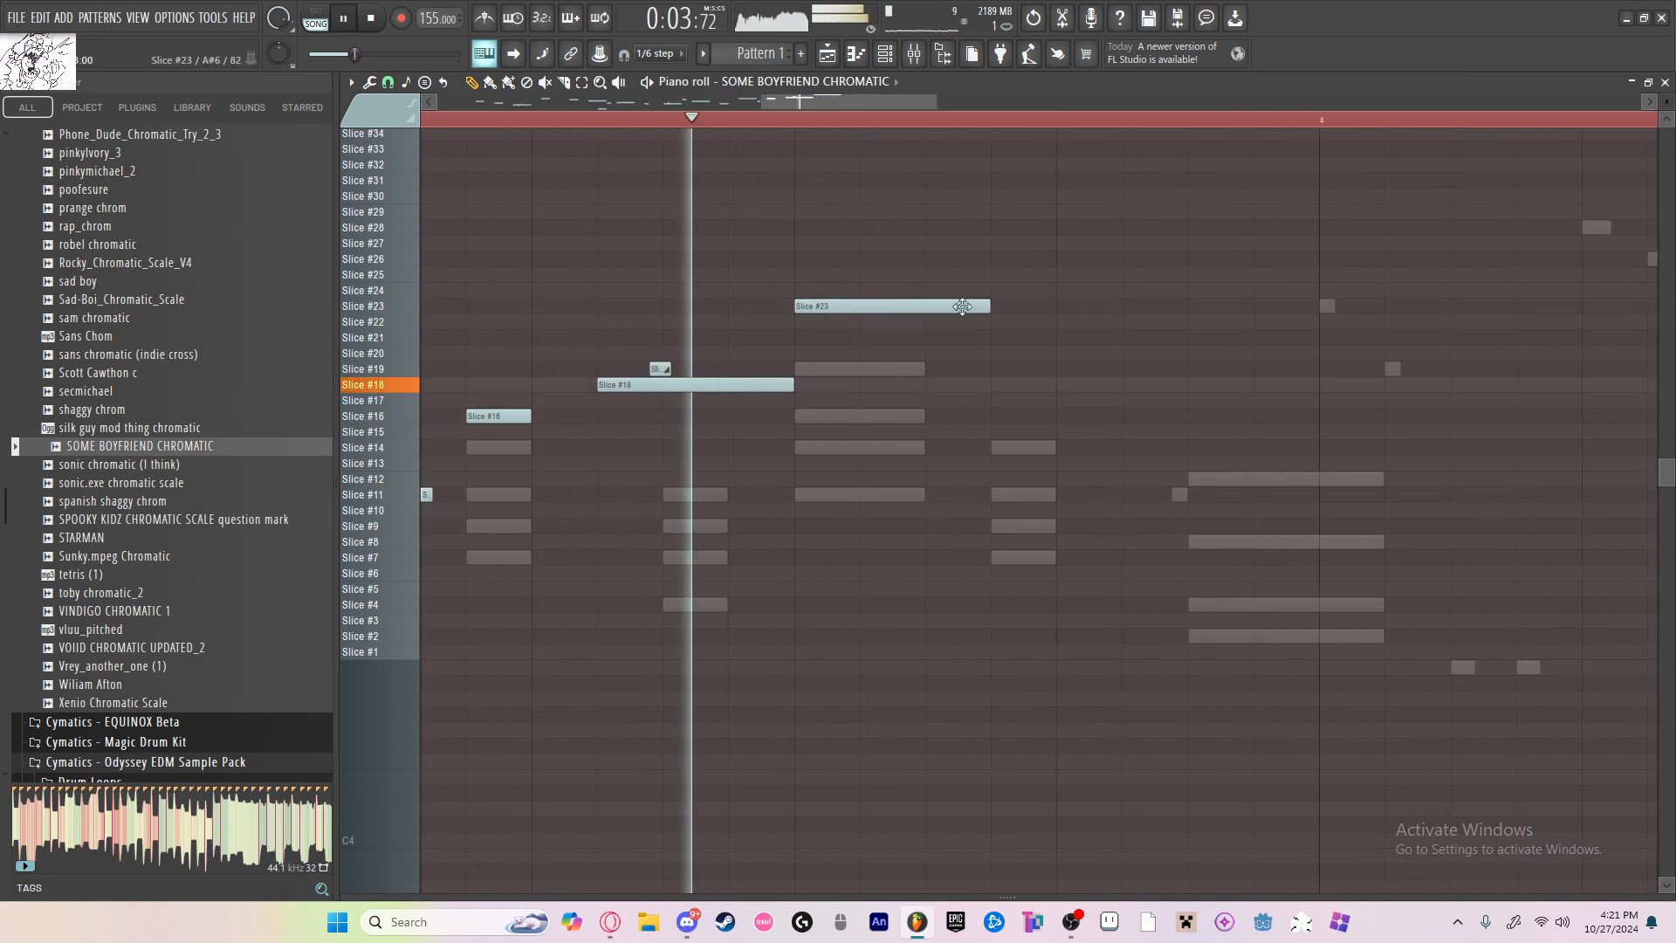
# Step: Shorten the Slice #23 note in bar 3 and add a Slice #19 note directly after it
pyautogui.press('space')
pyautogui.click(939, 384)
pyautogui.rightClick(949, 386)
pyautogui.click(949, 370)
pyautogui.press('space')
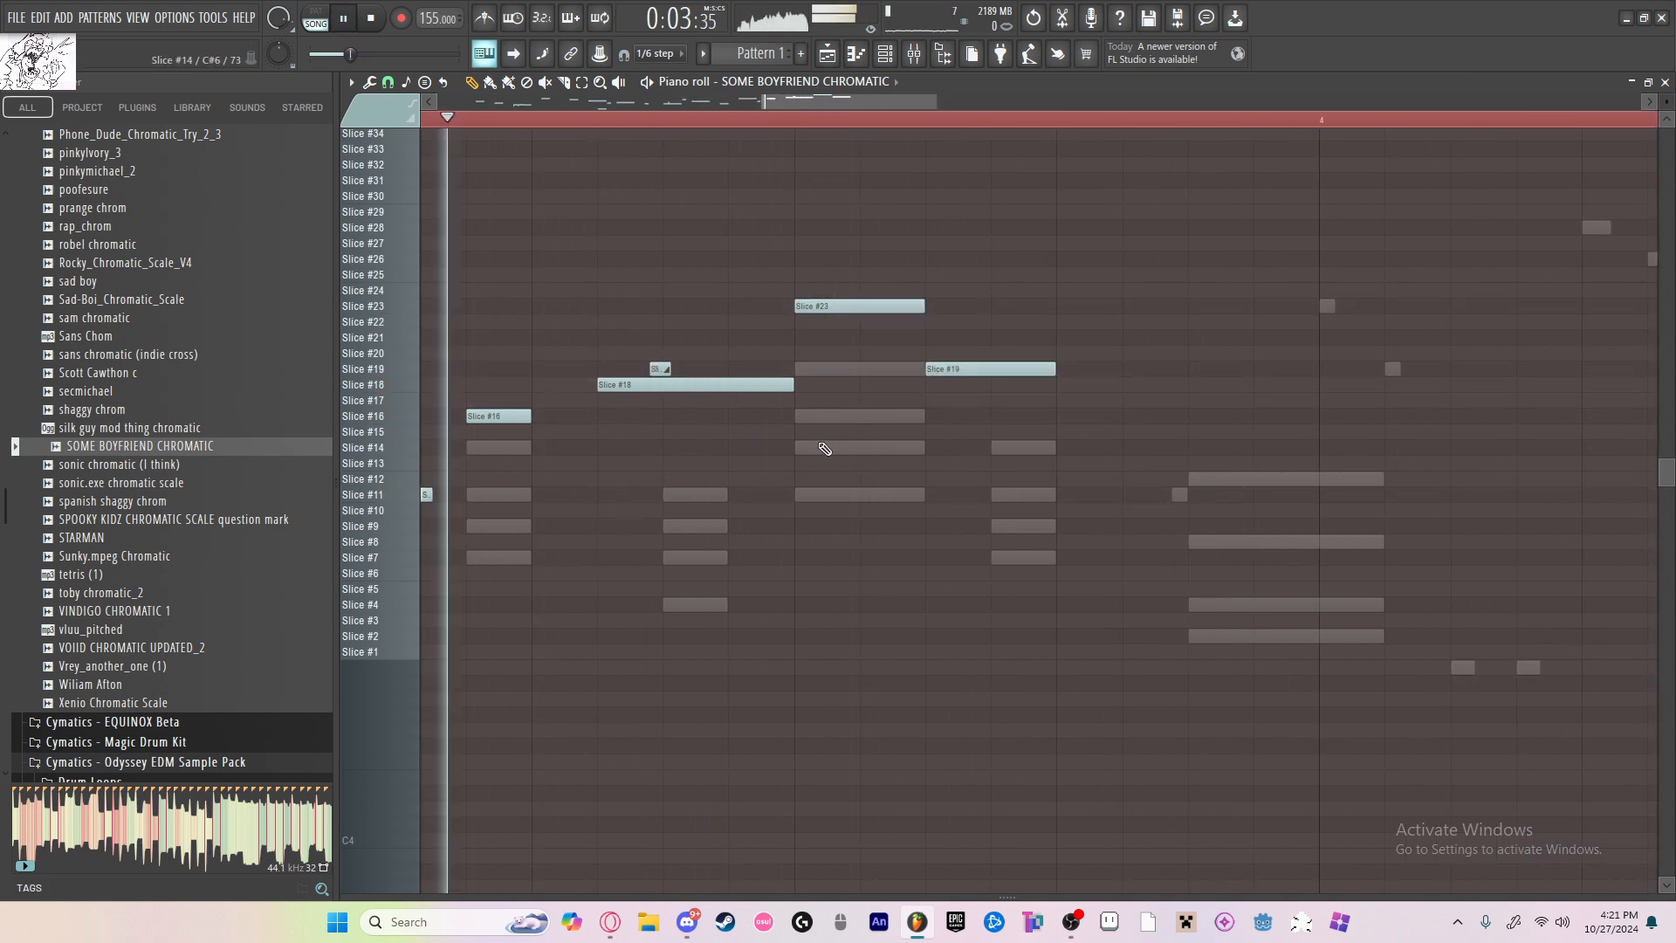
pyautogui.scroll(-4, 827, 447)
pyautogui.press('space')
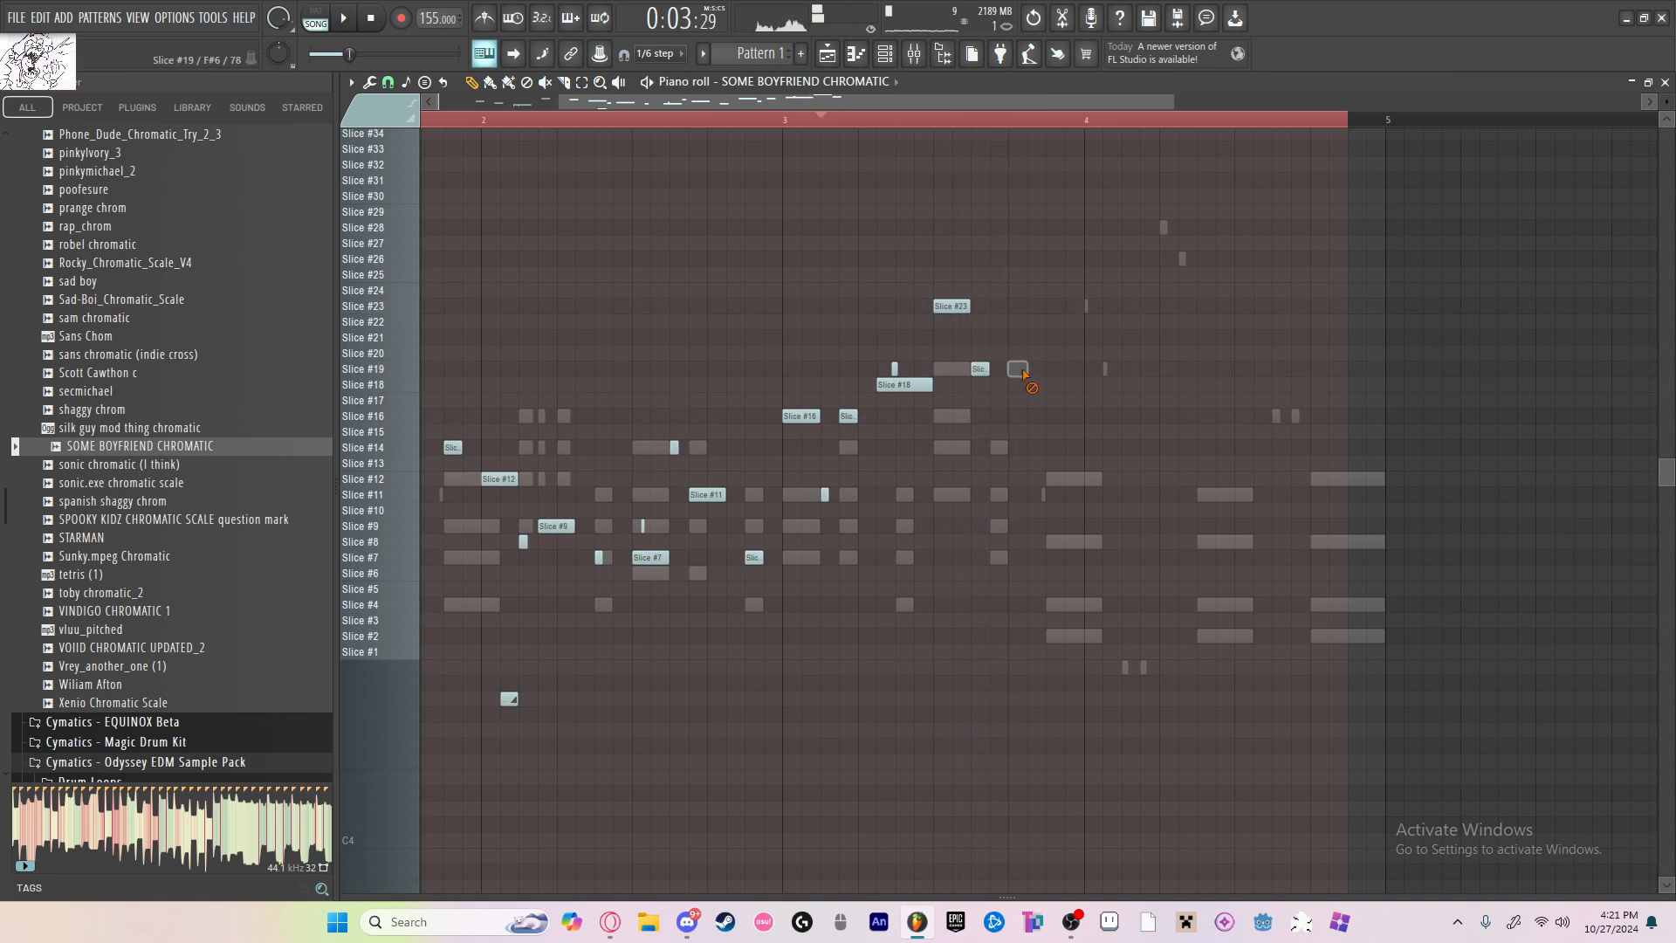
# Step: Shorten the Slice #19 note late in bar 3 and add another short Slice #19 note followed by a Slice #21 note
pyautogui.press('space')
pyautogui.moveTo(988, 370); pyautogui.dragTo(1041, 338)
pyautogui.click(996, 370)
pyautogui.press('space')
pyautogui.press('space')
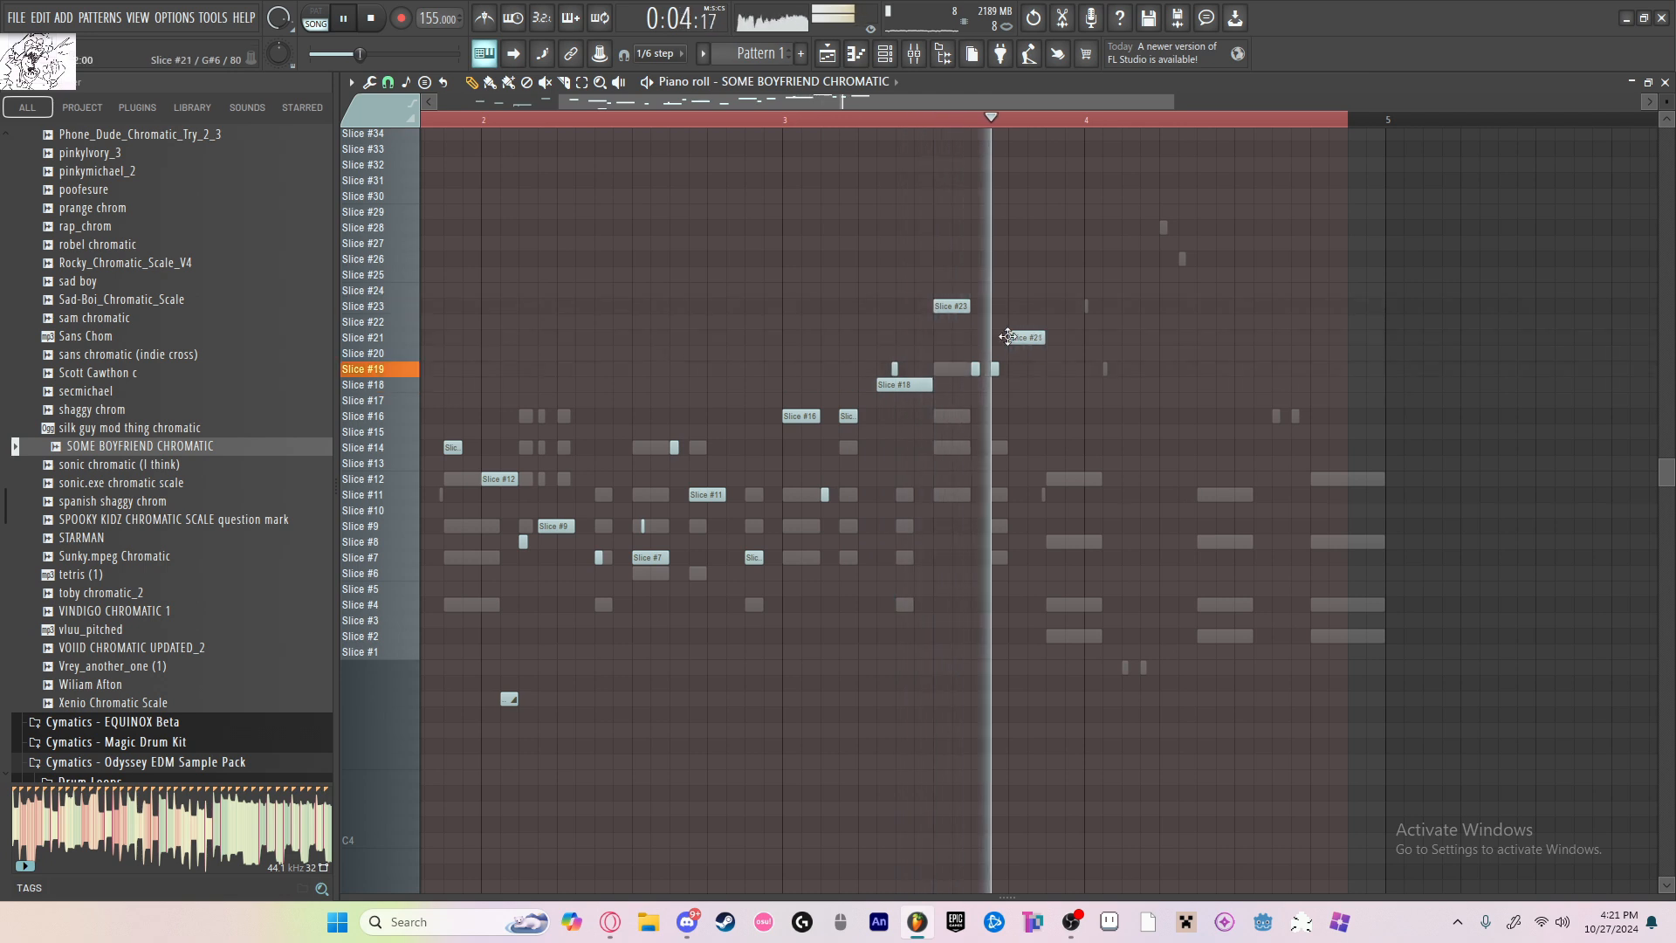
# Step: Add a Slice #14 note directly after the Slice #21 note, just before bar 4, and play it back
pyautogui.press('space')
pyautogui.click(1046, 418)
pyautogui.press('space')
pyautogui.moveTo(1049, 440); pyautogui.dragTo(1080, 447)
pyautogui.press('space')
pyautogui.press('space')
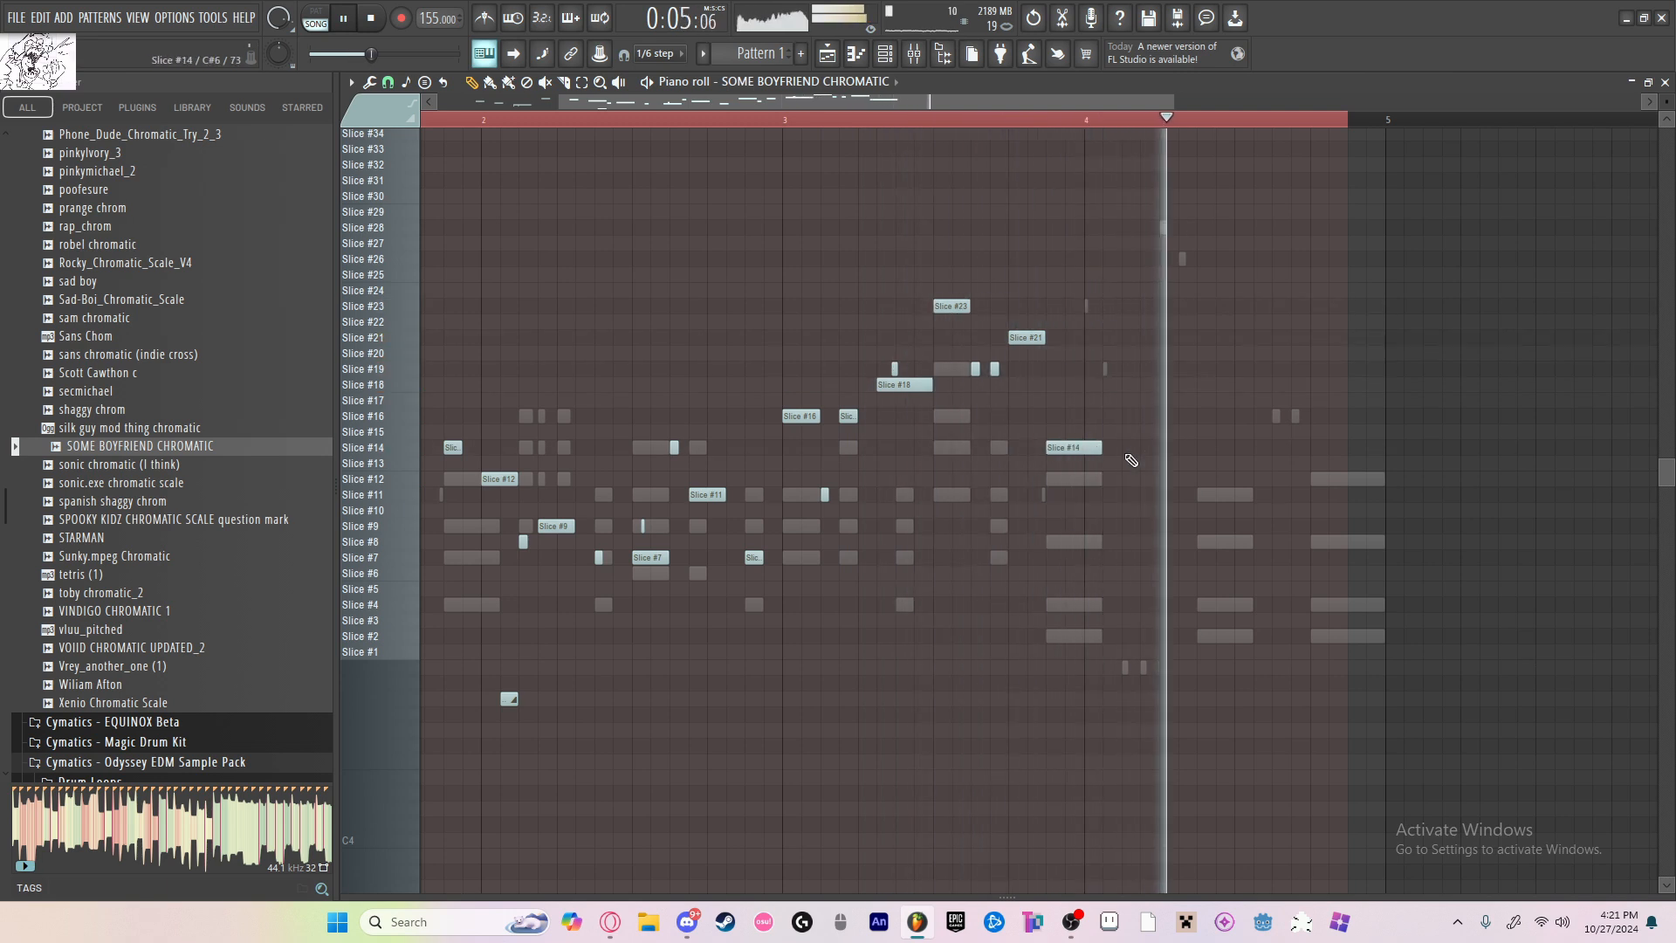
pyautogui.press('space')
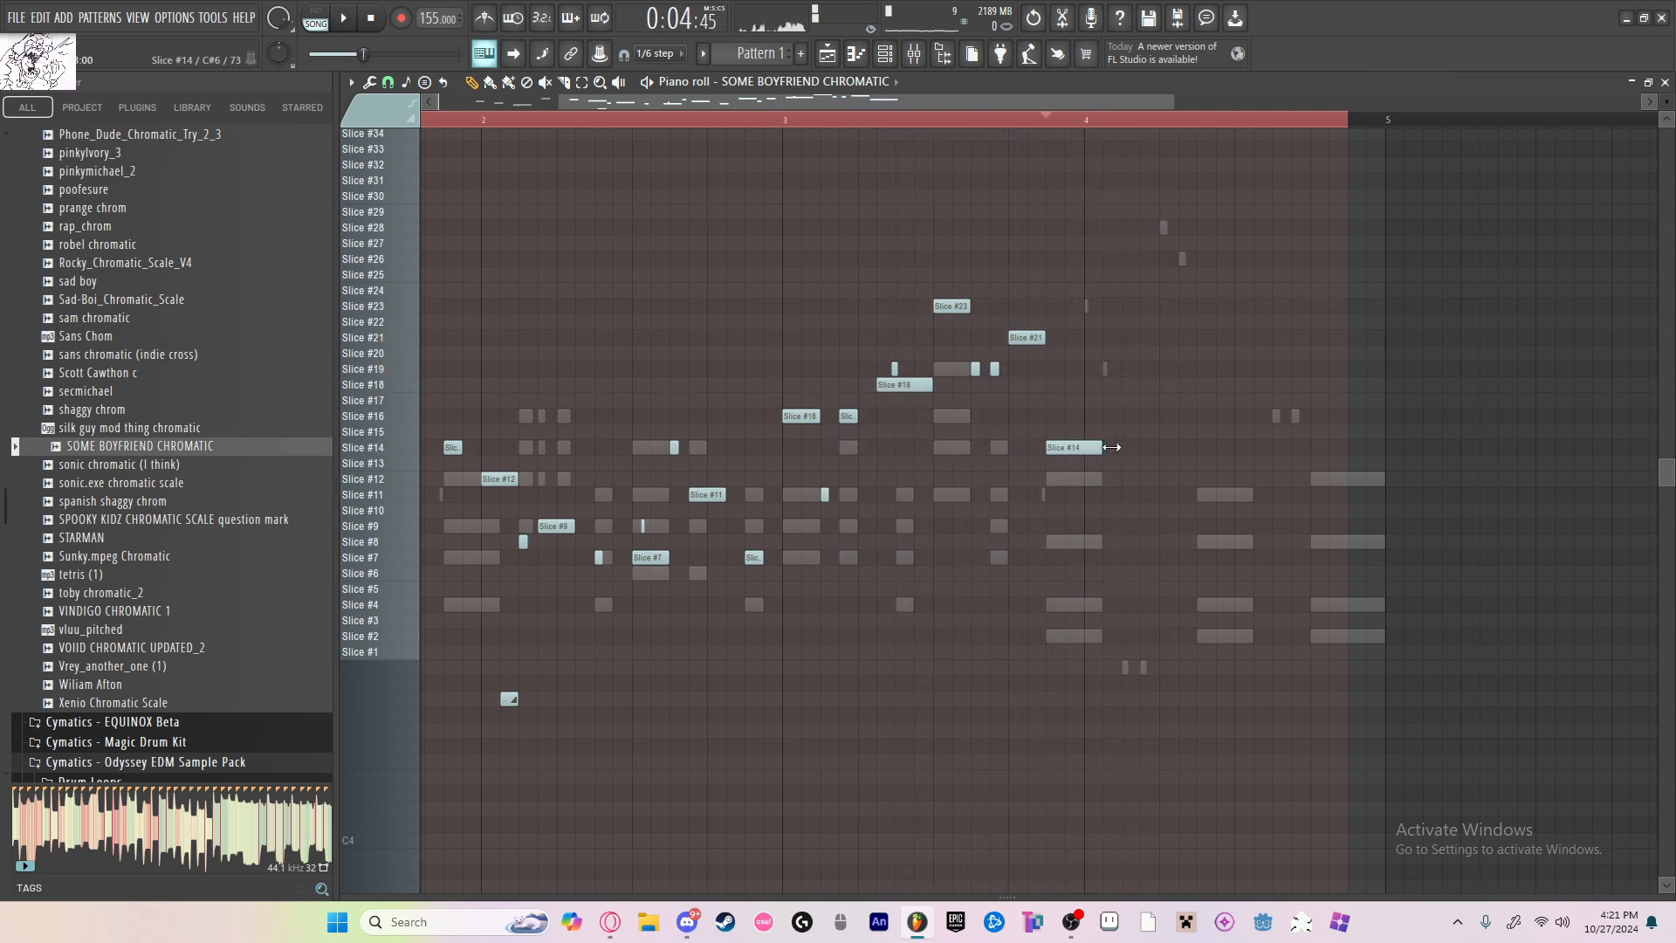
# Step: Lengthen the Slice #14 note and continue the bar 4 melody with Slice #16, #17, #18 and #16 notes
pyautogui.moveTo(1112, 447); pyautogui.dragTo(1130, 448)
pyautogui.click(1129, 415)
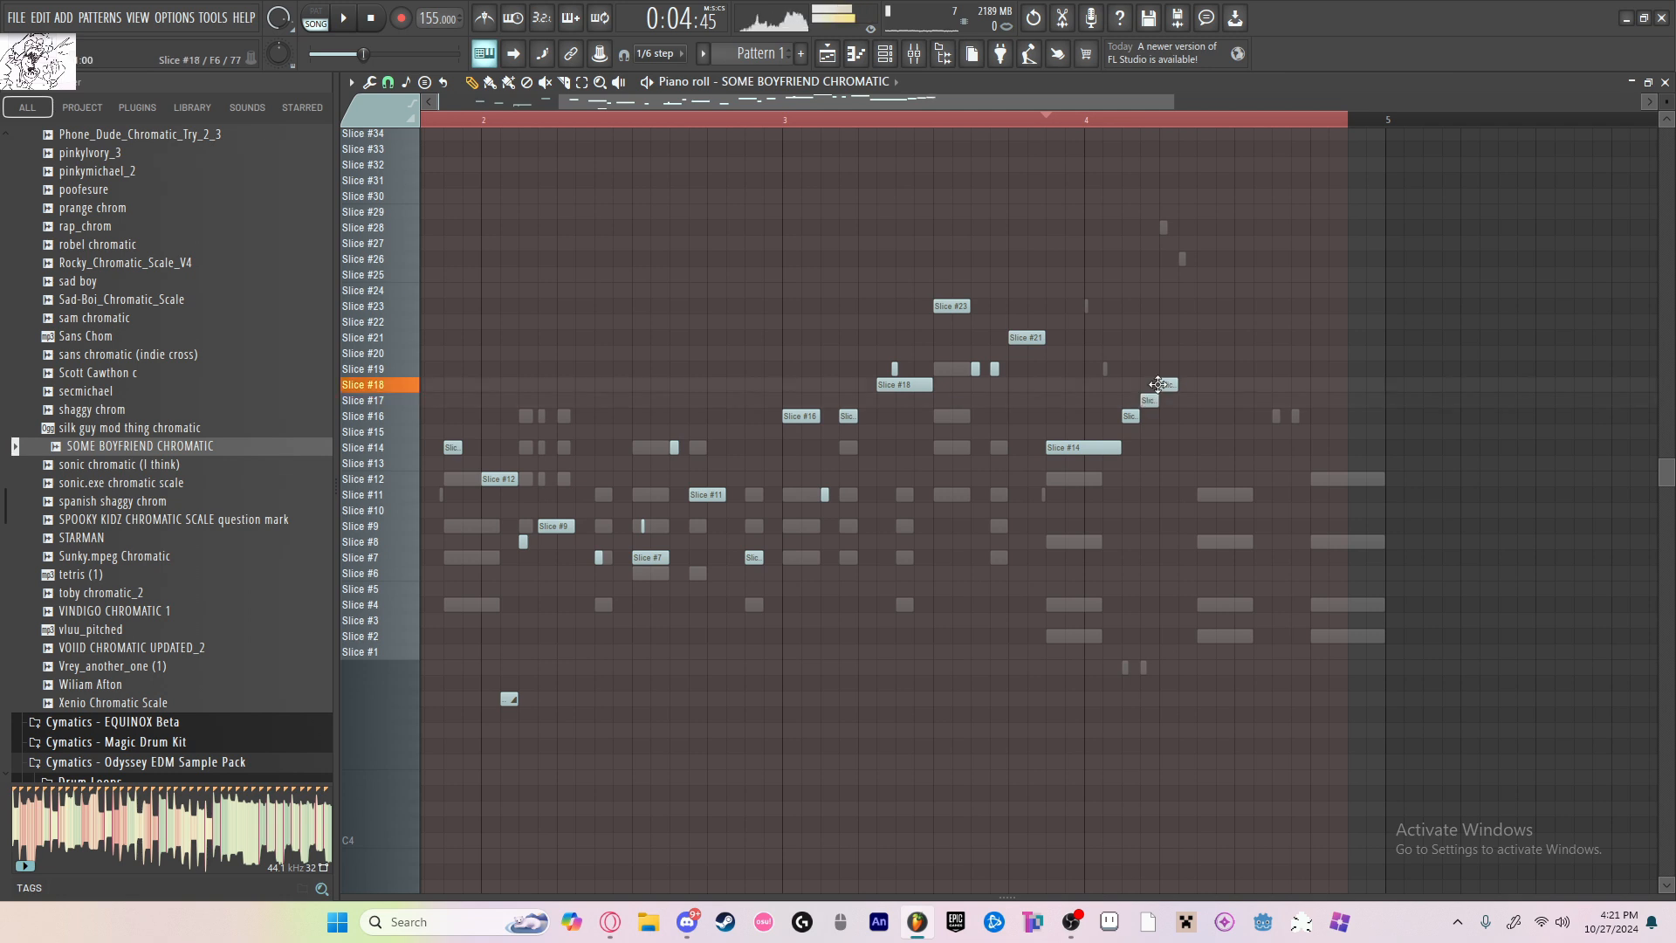
pyautogui.press('space')
pyautogui.moveTo(1175, 384); pyautogui.dragTo(1193, 385)
pyautogui.press('space')
pyautogui.click(1210, 416)
pyautogui.press('space')
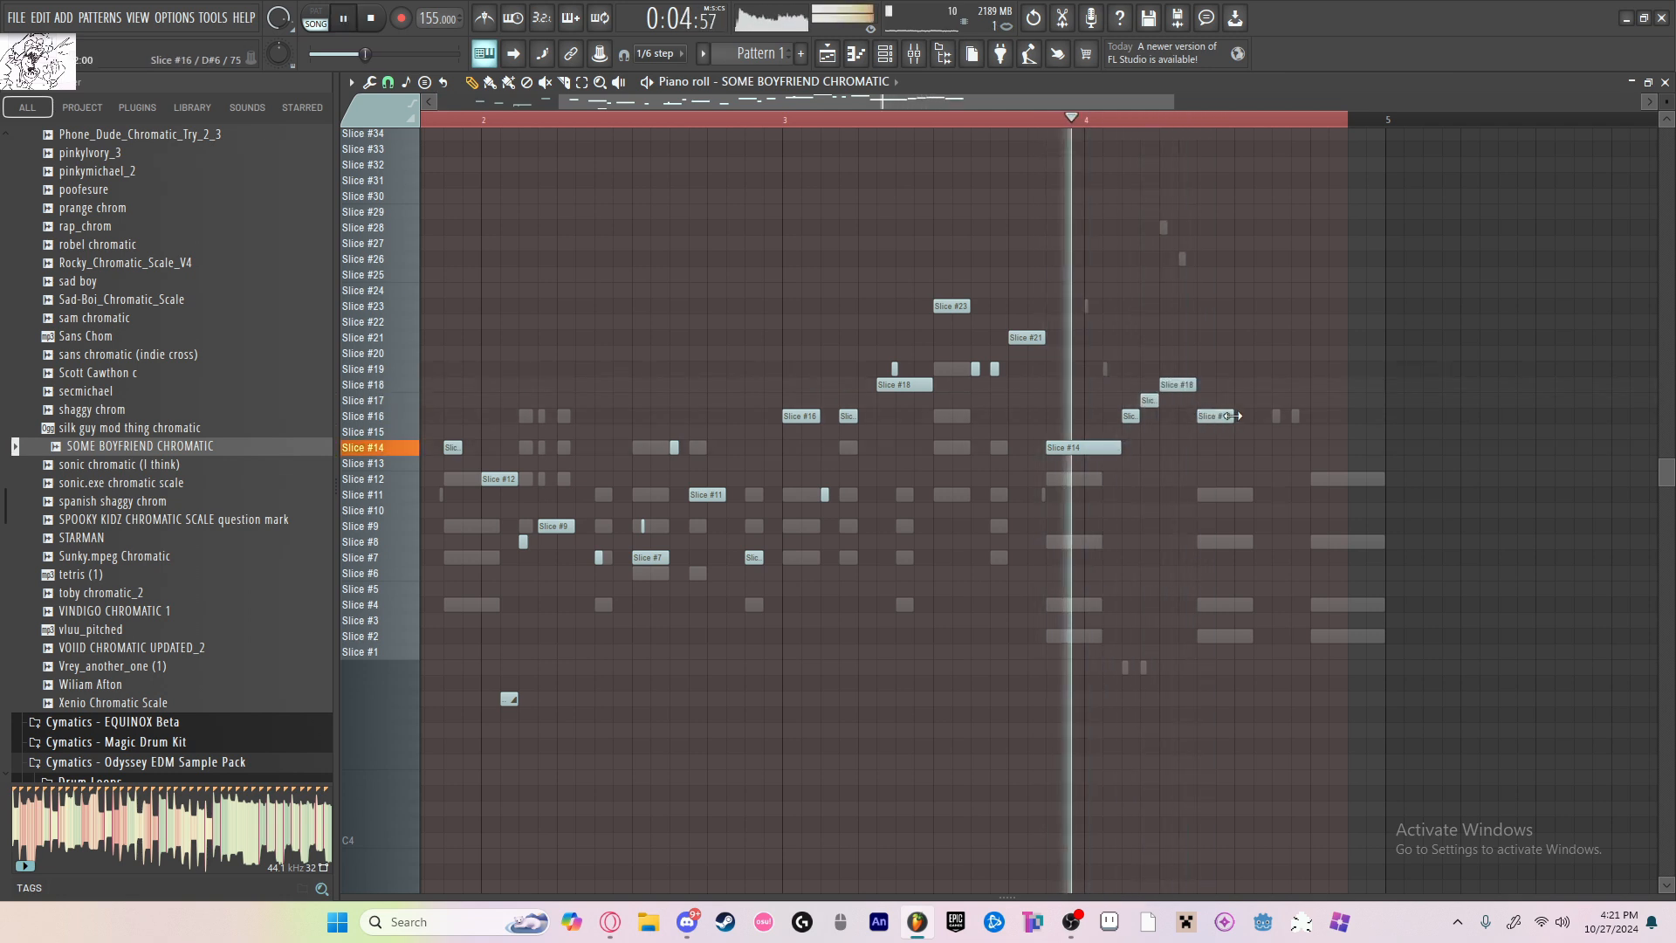
# Step: Lengthen the last Slice #16 note in bar 4 and follow it with two Slice #11 notes, a Slice #8 and a Slice #7 note
pyautogui.scroll(-1, 1231, 415)
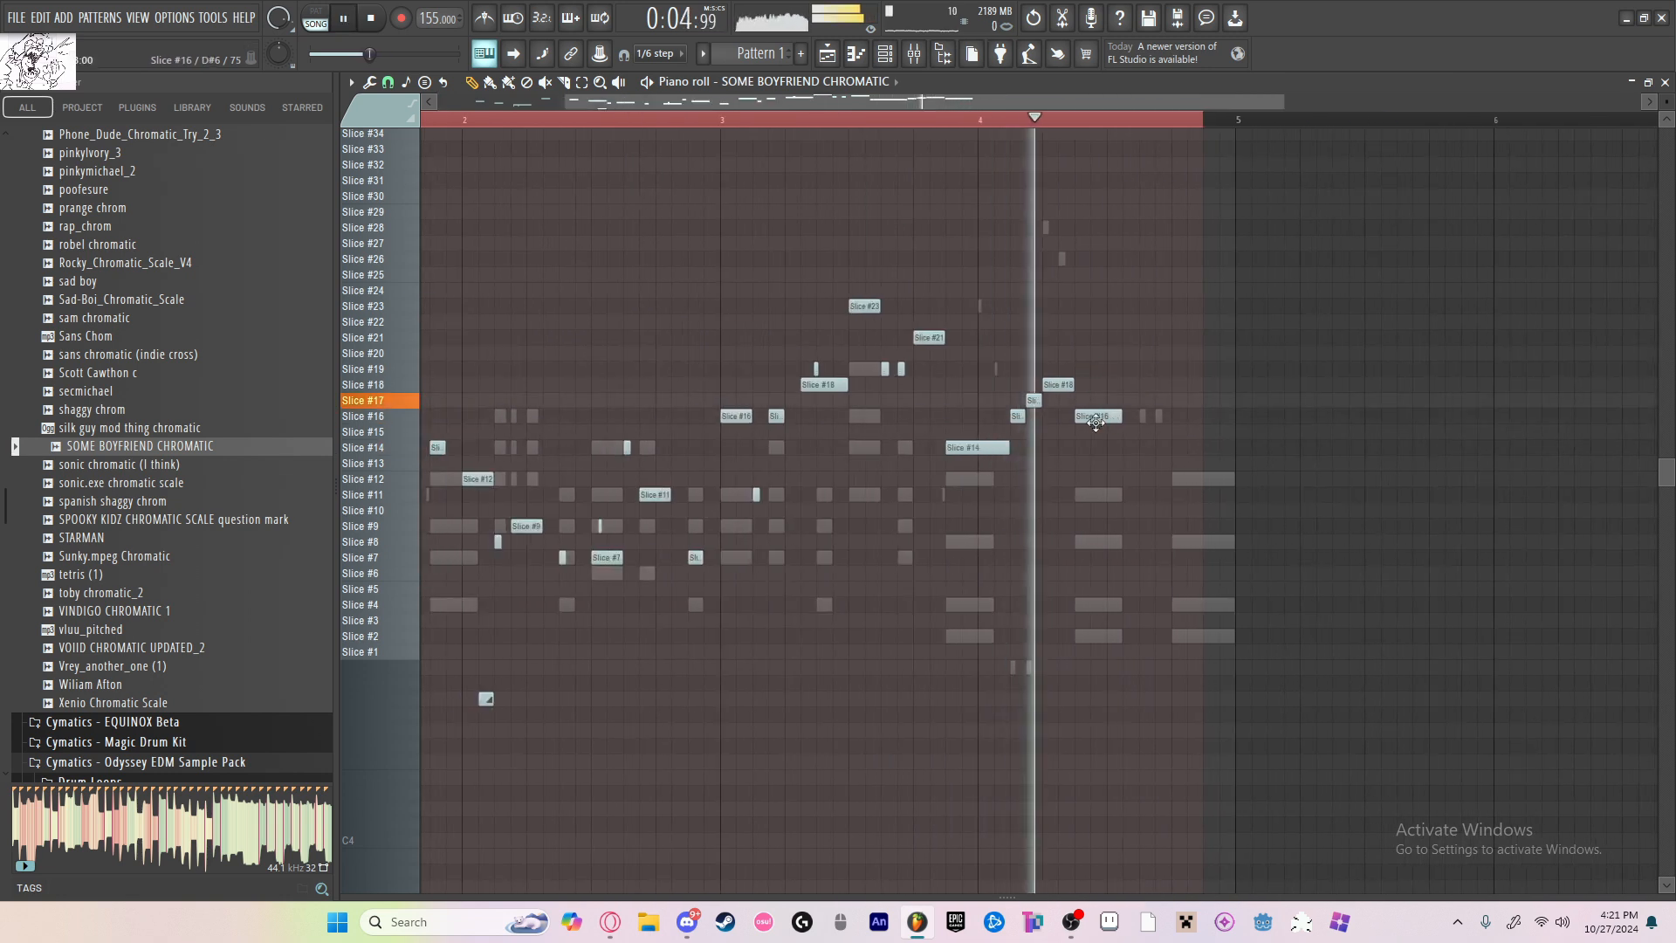
pyautogui.scroll(1, 1096, 422)
pyautogui.press('space')
pyautogui.moveTo(1091, 416); pyautogui.dragTo(1119, 415)
pyautogui.click(1121, 510)
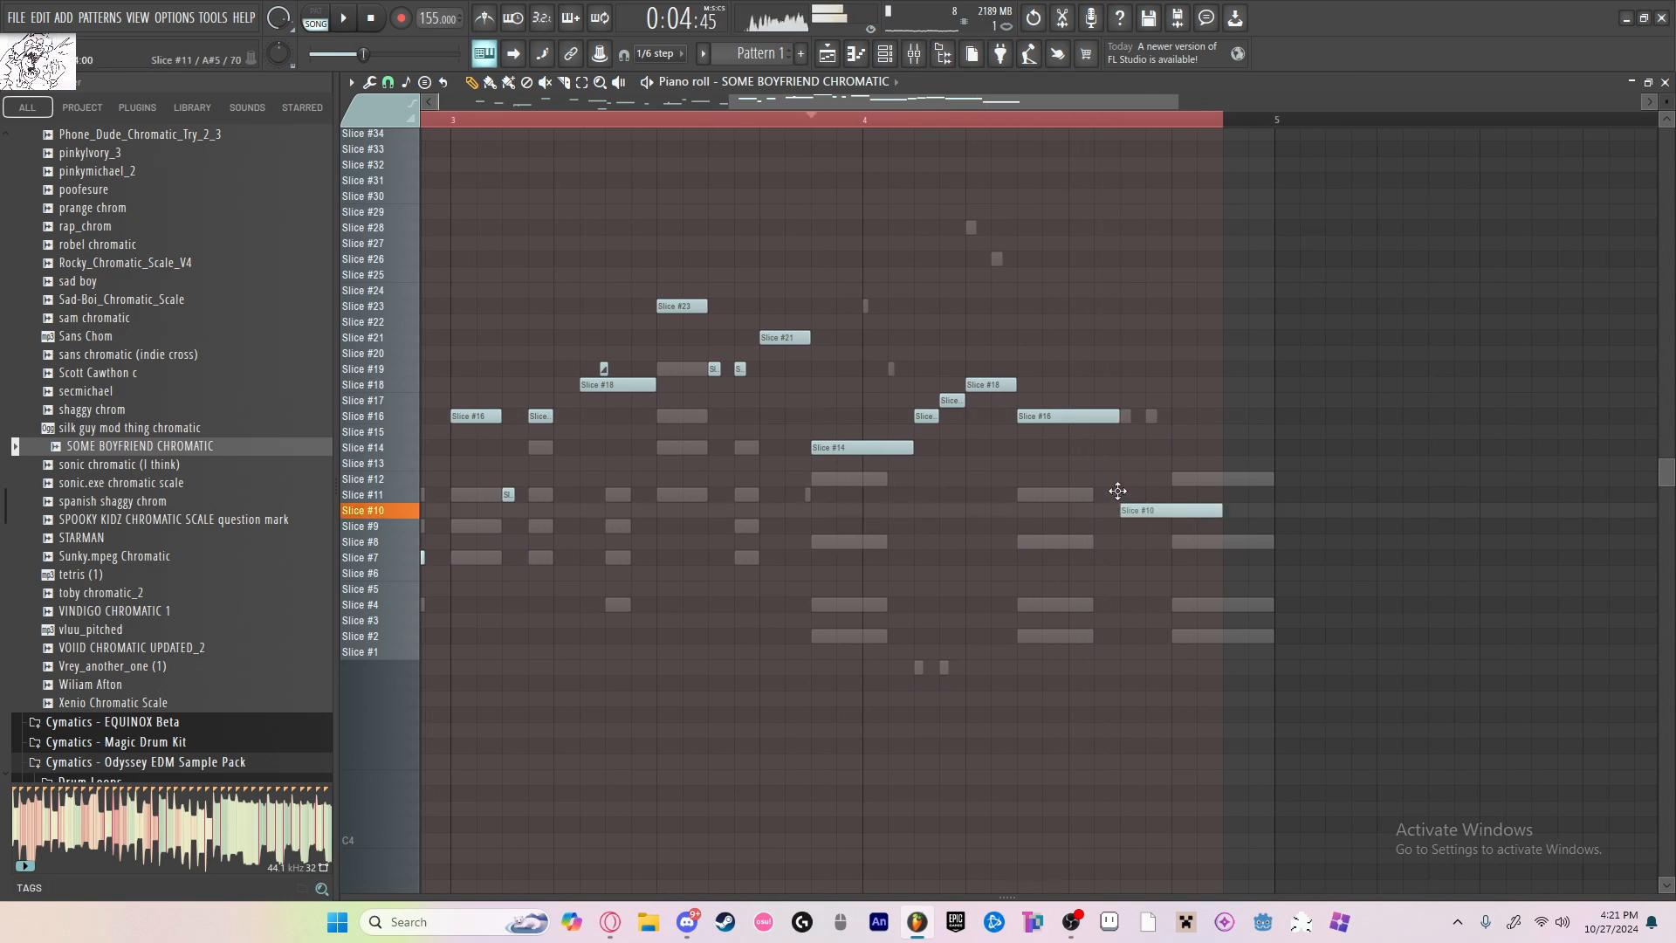
pyautogui.moveTo(1212, 510); pyautogui.dragTo(1211, 494)
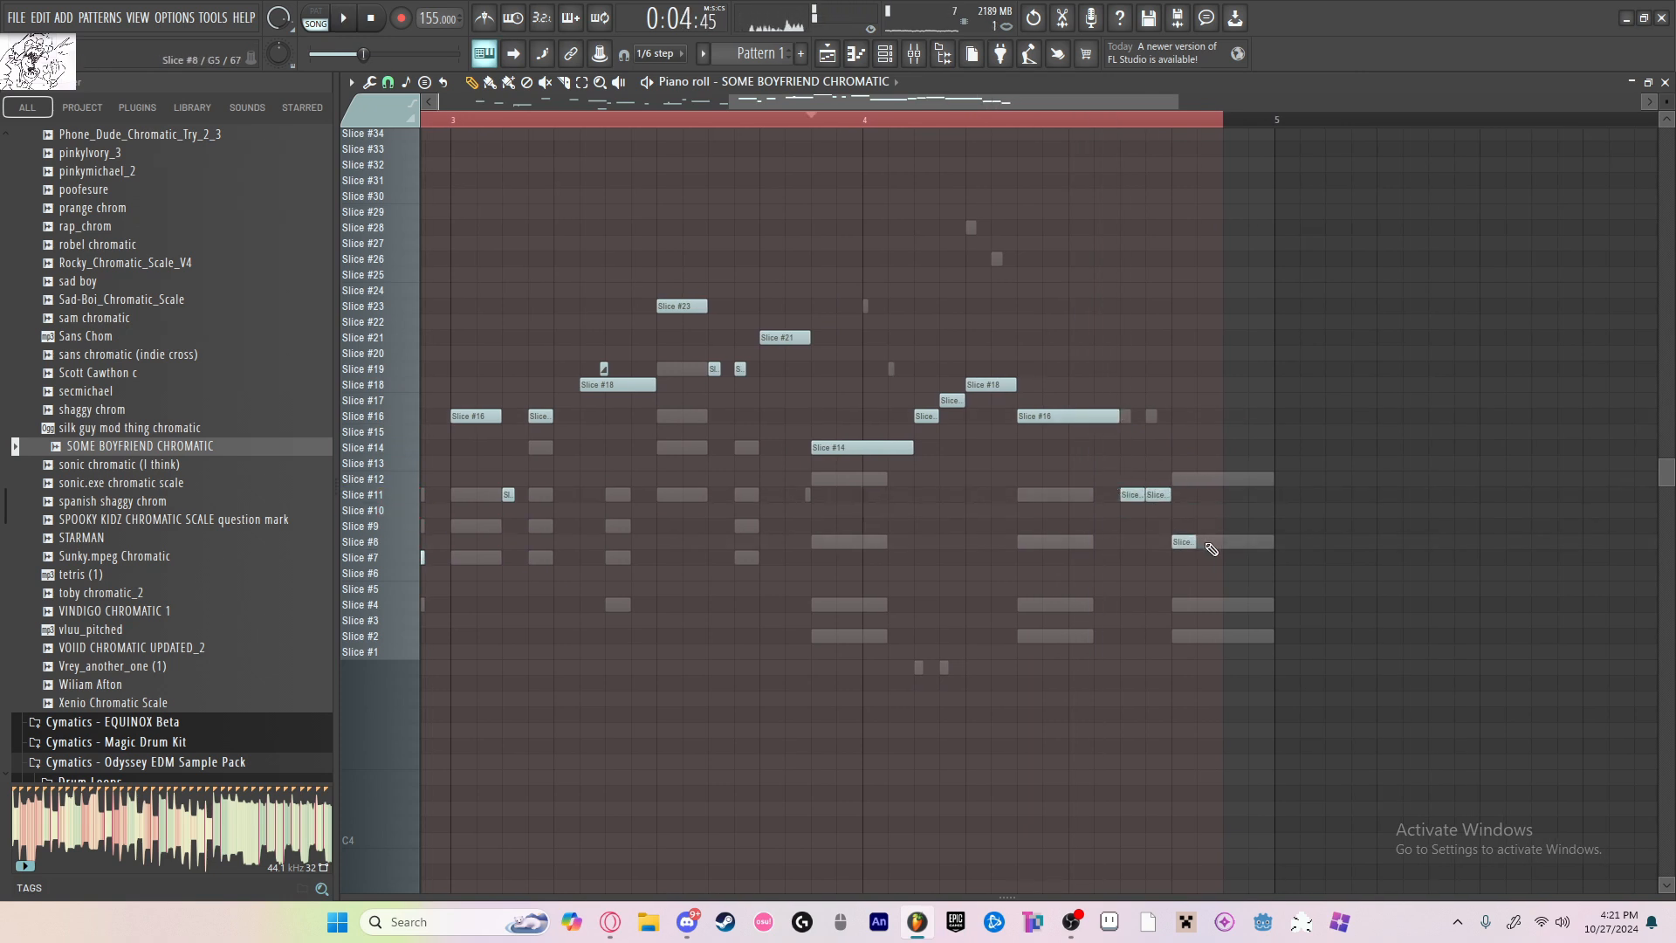
pyautogui.click(1281, 559)
# Step: Shorten the two Slice #11 notes near the end of bar 4 and play back the melody
pyautogui.press('space')
pyautogui.scroll(4, 1179, 510)
pyautogui.moveTo(1126, 486)
pyautogui.mouseDown()
pyautogui.moveTo(1174, 509)
pyautogui.moveTo(1134, 495)
pyautogui.mouseUp()
pyautogui.scroll(-4, 1069, 495)
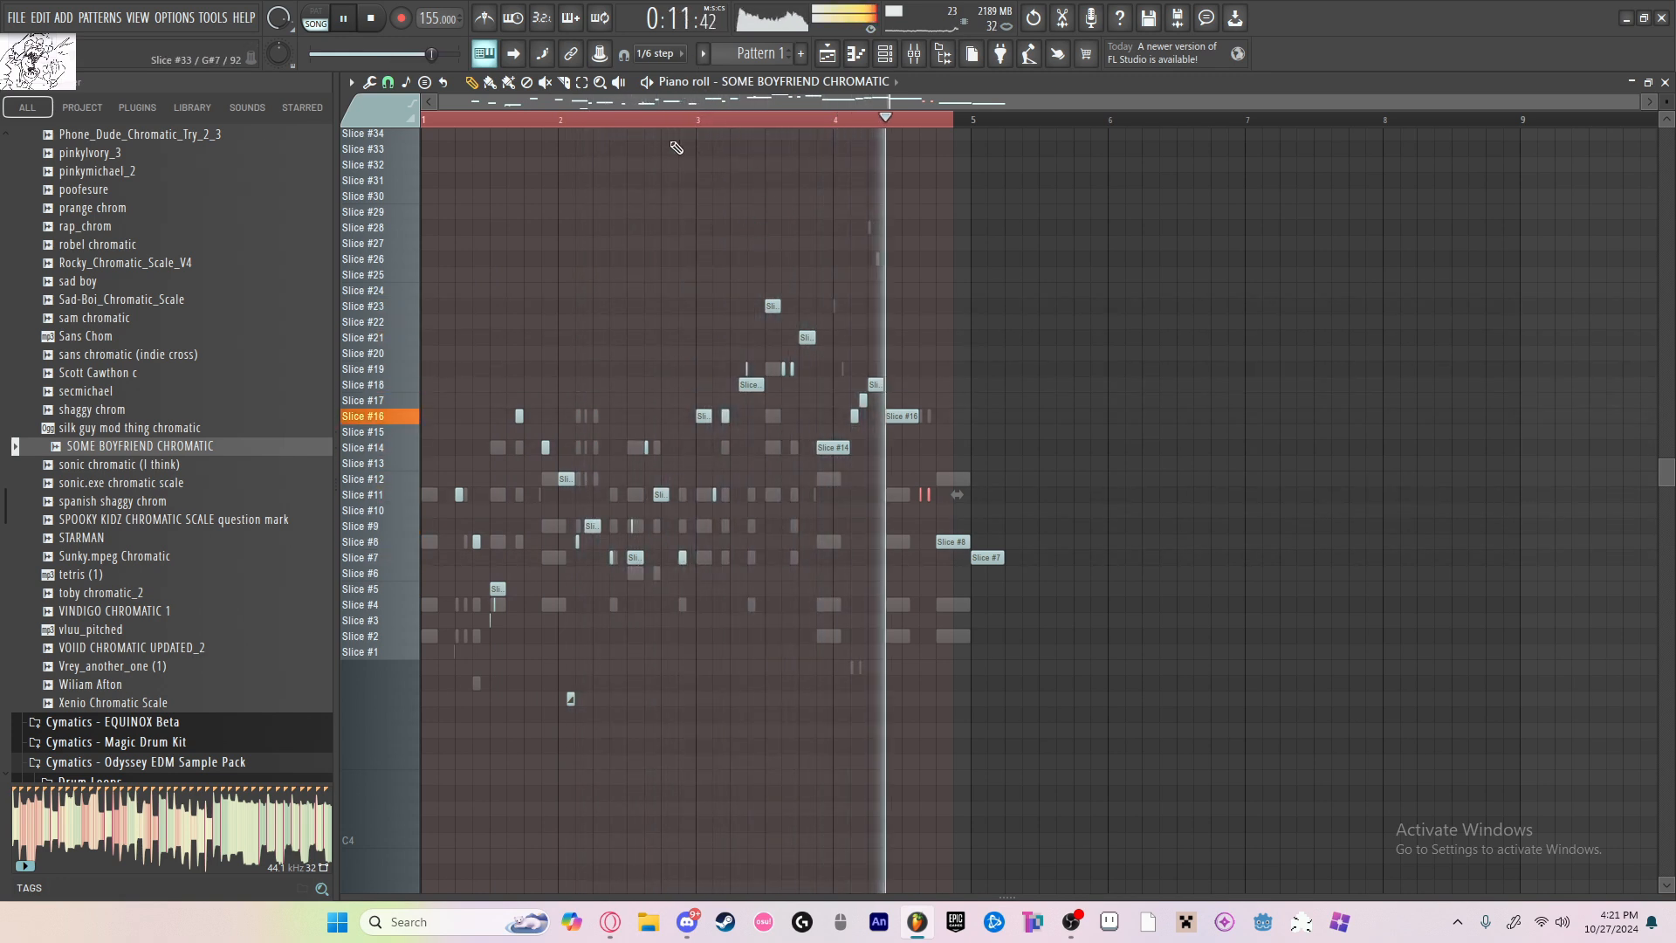
# Step: Switch playback to pattern mode and replay the melody from about three quarters through bar 2
pyautogui.click(317, 23)
pyautogui.click(576, 197)
pyautogui.rightClick(576, 197)
pyautogui.scroll(4, 529, 202)
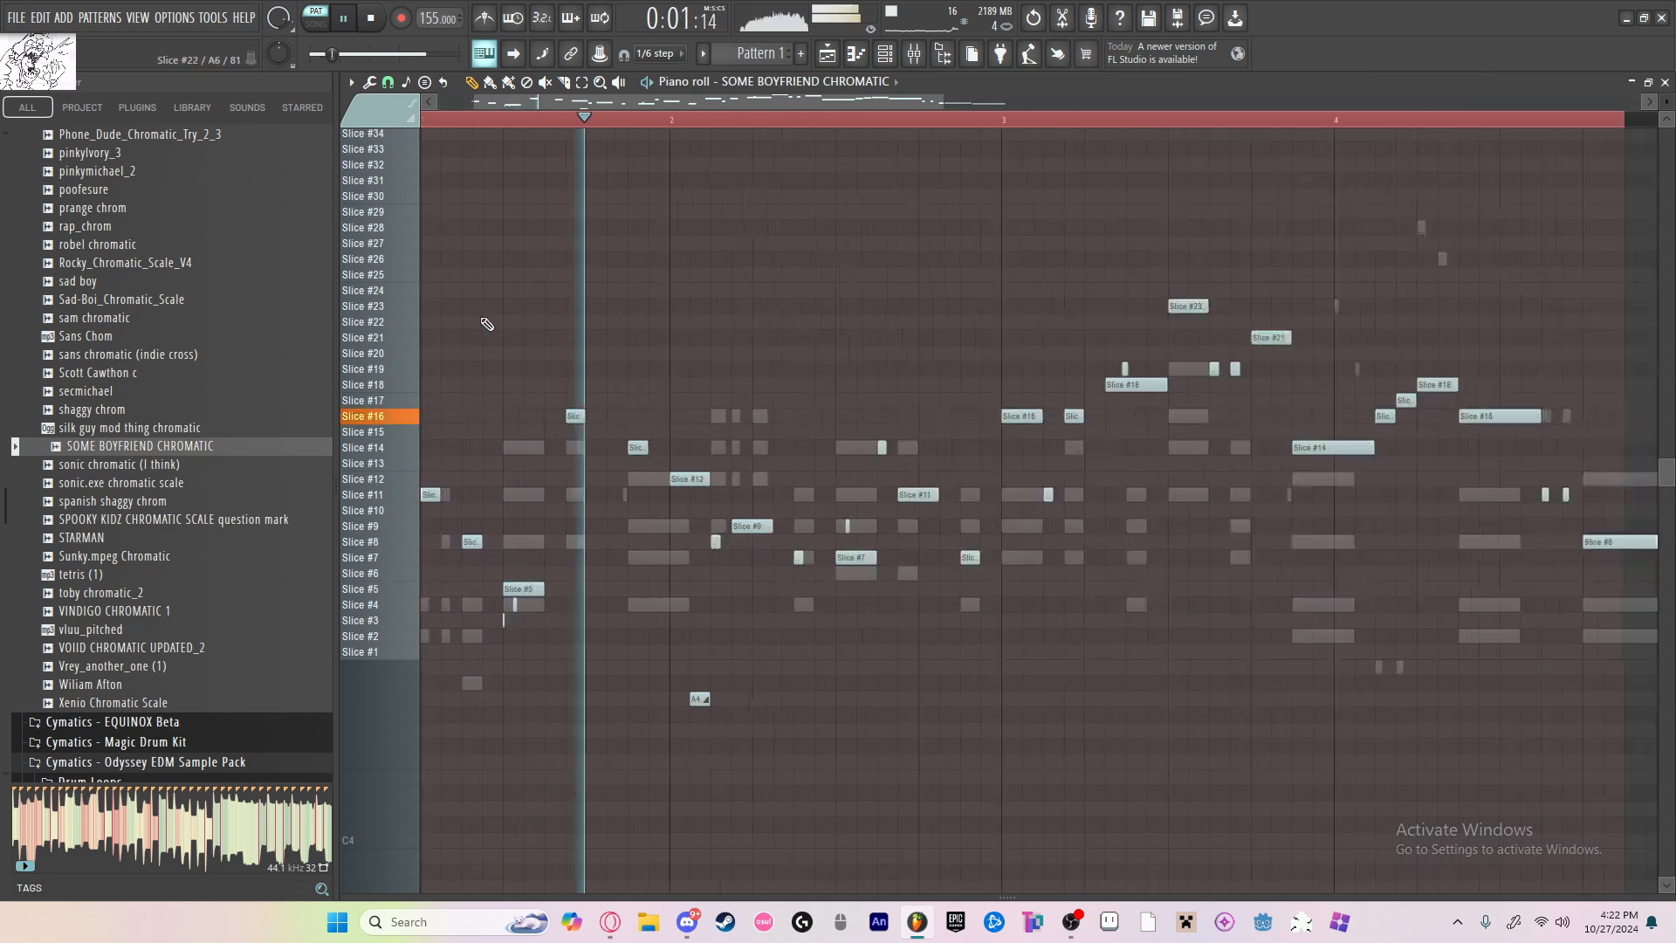
pyautogui.scroll(-2, 978, 526)
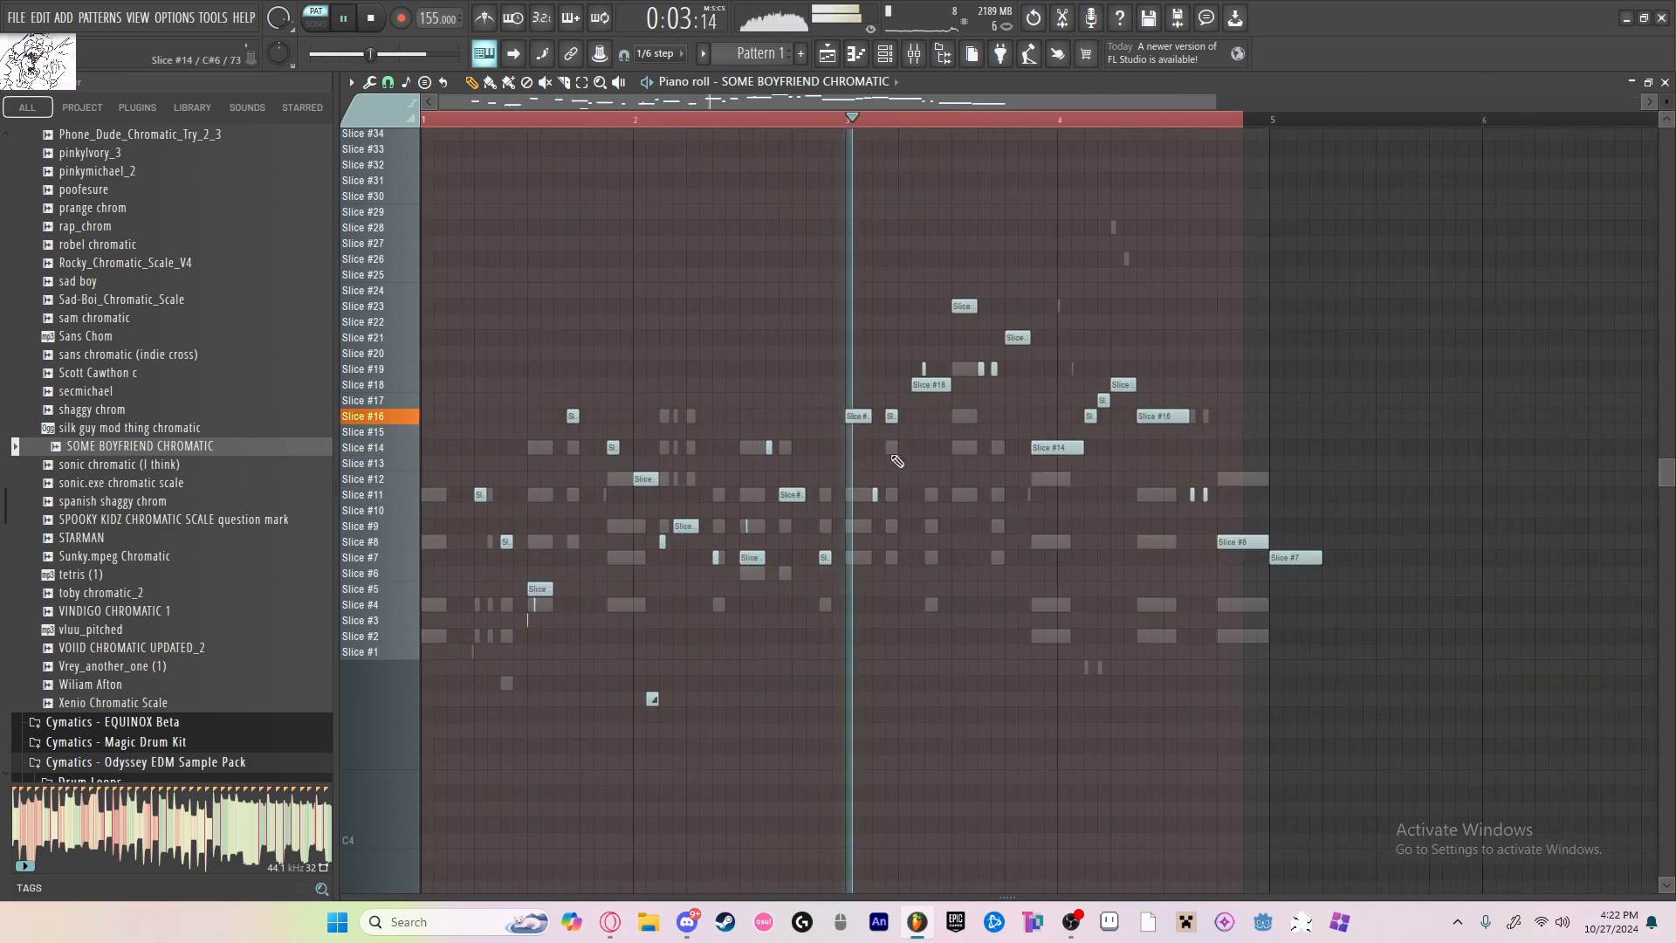
pyautogui.scroll(3, 898, 457)
pyautogui.moveTo(712, 121); pyautogui.dragTo(588, 124)
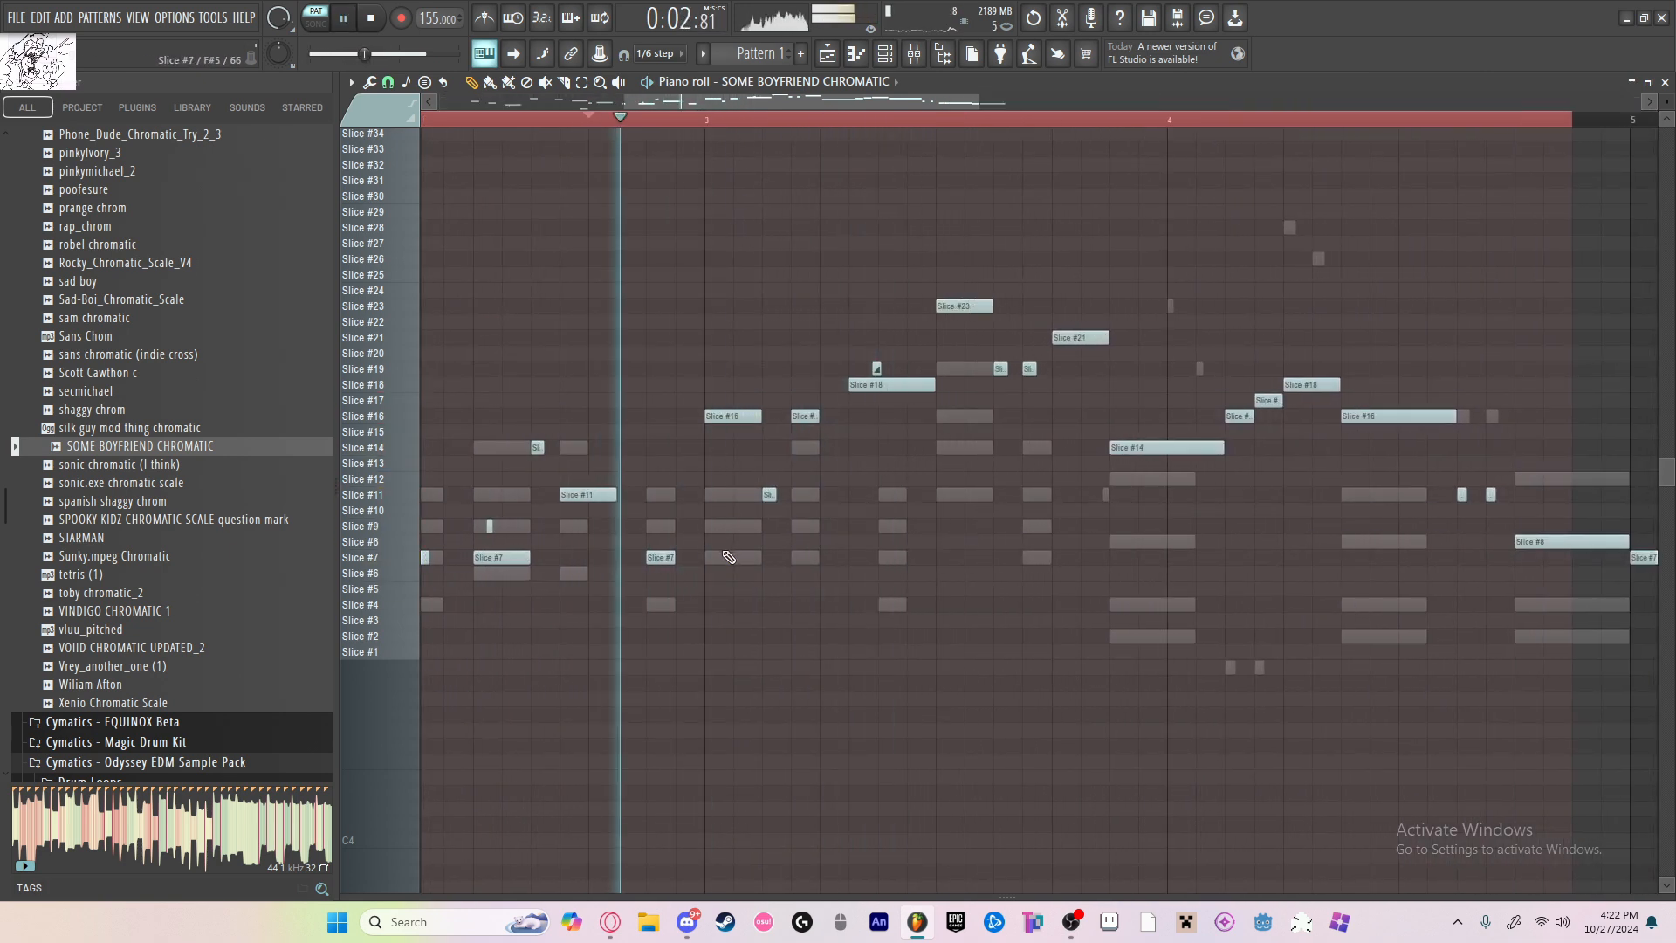
# Step: Replace the Slice #16 note at the start of bar 3 with a Slice #14 note
pyautogui.press('space')
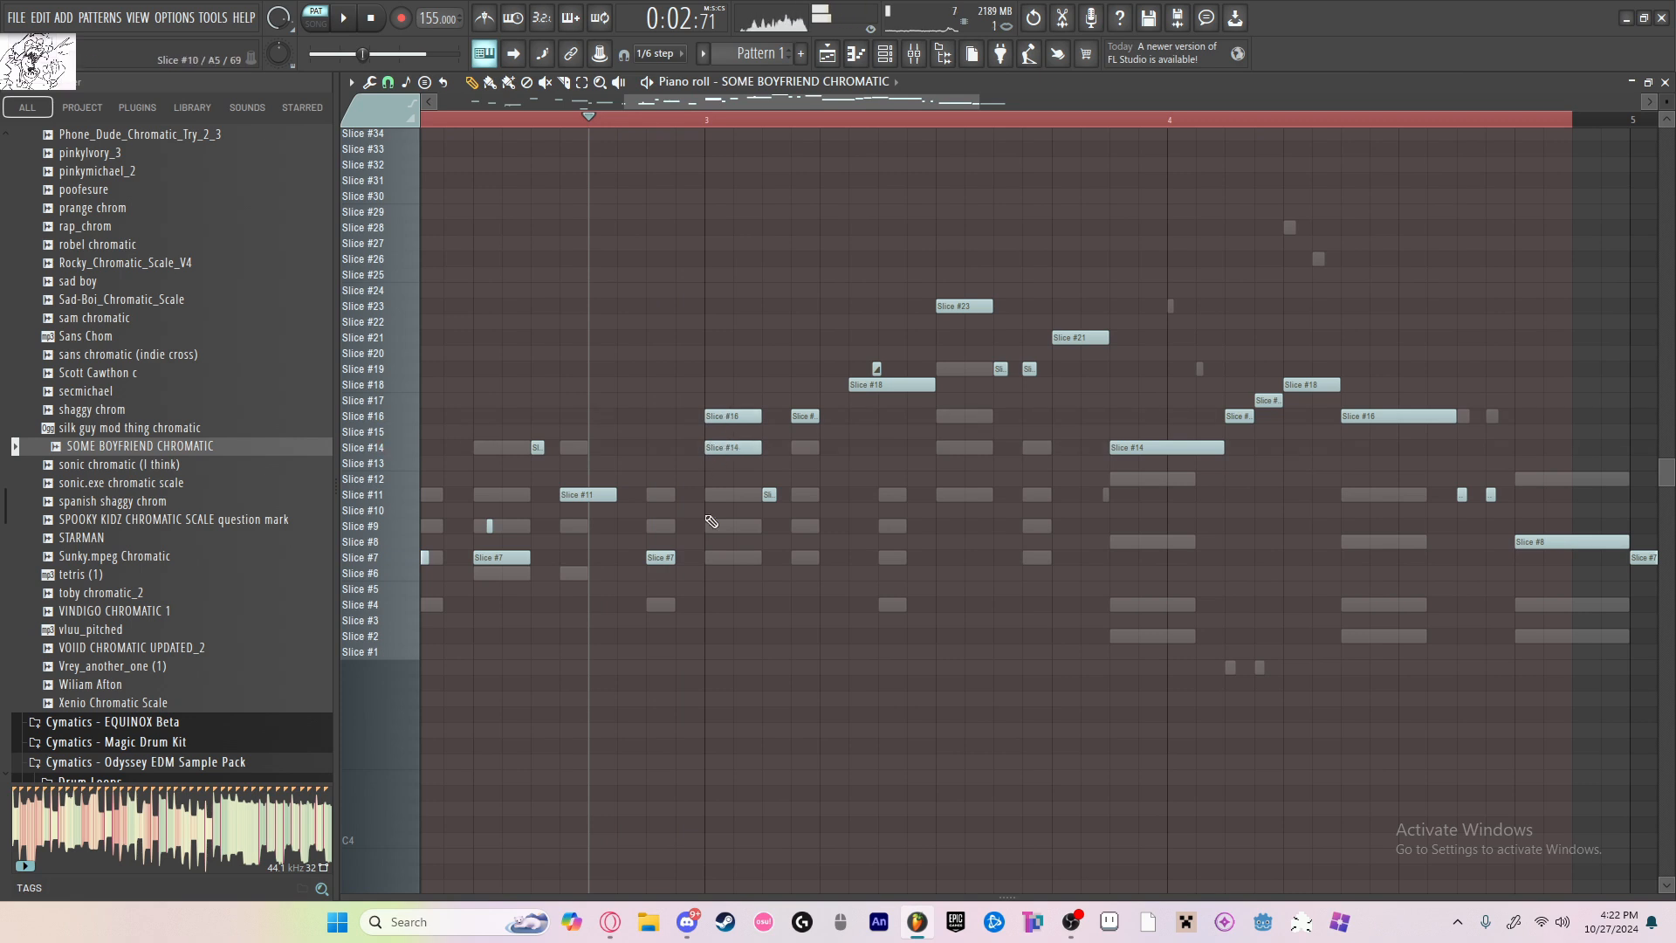
pyautogui.press('space')
pyautogui.press('space')
pyautogui.rightClick(753, 416)
# Step: Add a Slice #16 slide note over the Slice #14 note at the start of bar 3 and audition it
pyautogui.press('space')
pyautogui.press('space')
pyautogui.scroll(3, 714, 414)
pyautogui.press('space')
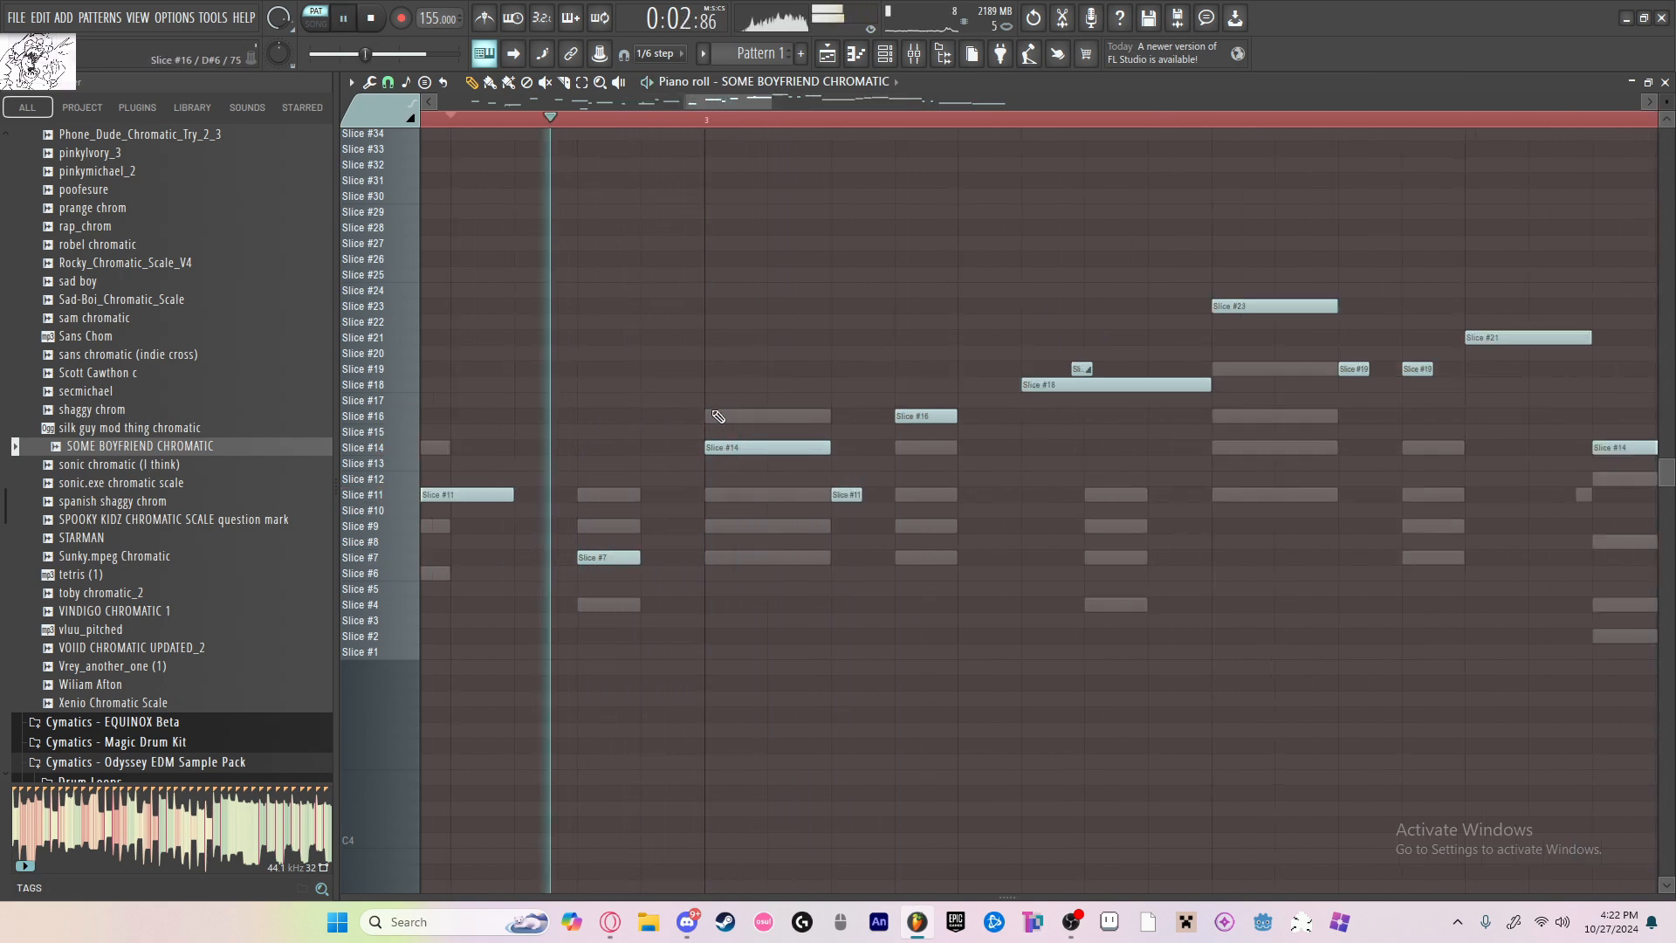
pyautogui.scroll(3, 733, 415)
pyautogui.press('space')
pyautogui.click(737, 417)
# Step: Shorten the Slice #14 note at bar 3 and the Slice #16 slide note above it, checking them in playback
pyautogui.press('space')
pyautogui.scroll(-3, 913, 365)
pyautogui.scroll(-1, 788, 416)
pyautogui.scroll(3, 796, 419)
pyautogui.press('space')
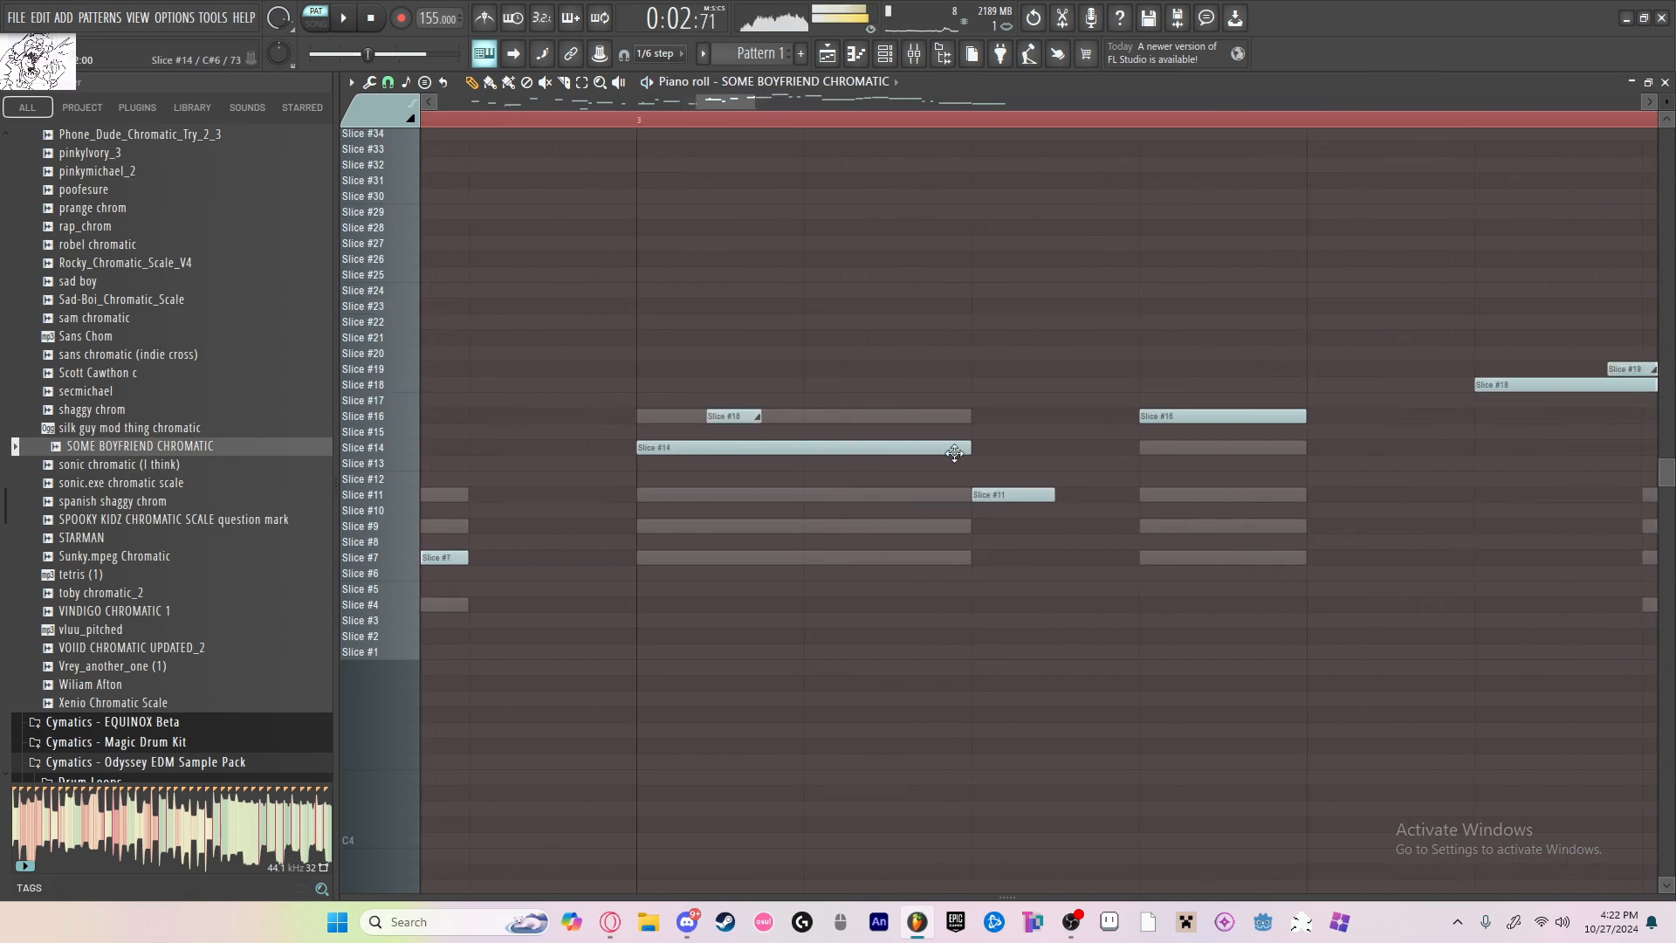
pyautogui.press('space')
pyautogui.press('space')
pyautogui.press('space')
pyautogui.moveTo(970, 451); pyautogui.dragTo(696, 416)
pyautogui.press('space')
pyautogui.press('space')
# Step: Add a short slide note at the end of the bar 3 Slice #18 note and lower it to Slice #4
pyautogui.press('space')
pyautogui.press('space')
pyautogui.scroll(-5, 860, 414)
pyautogui.press('space')
pyautogui.scroll(3, 860, 416)
pyautogui.press('space')
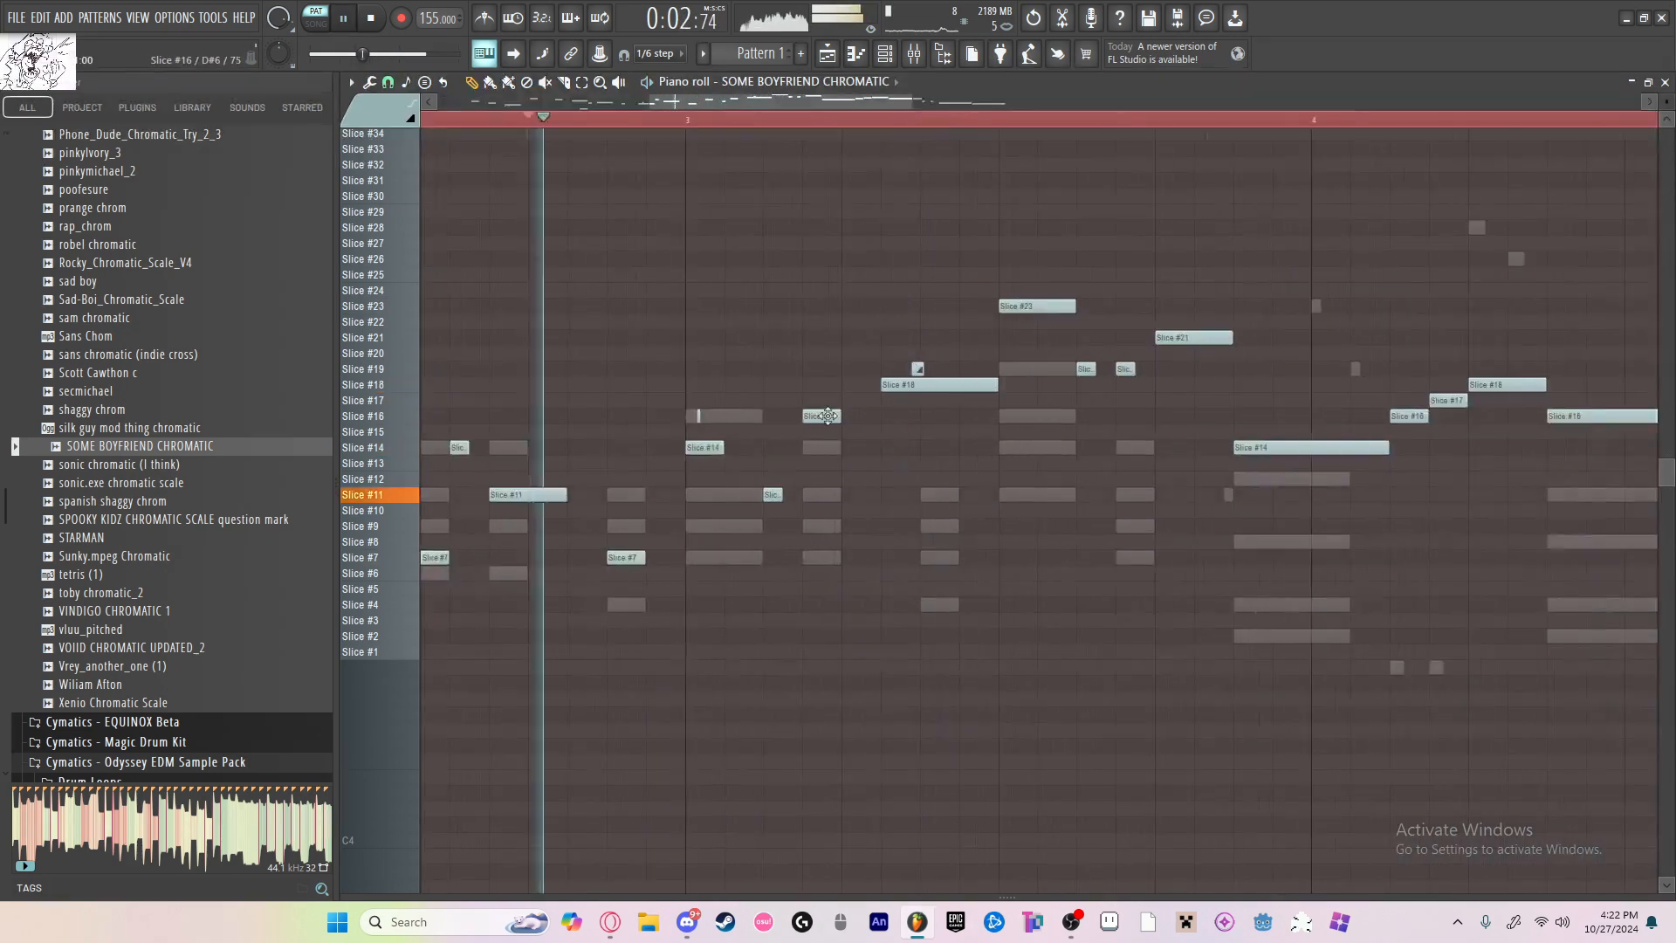
pyautogui.scroll(-5, 828, 417)
pyautogui.scroll(7, 786, 436)
pyautogui.scroll(-5, 865, 393)
pyautogui.press('space')
pyautogui.press('space')
pyautogui.scroll(6, 815, 386)
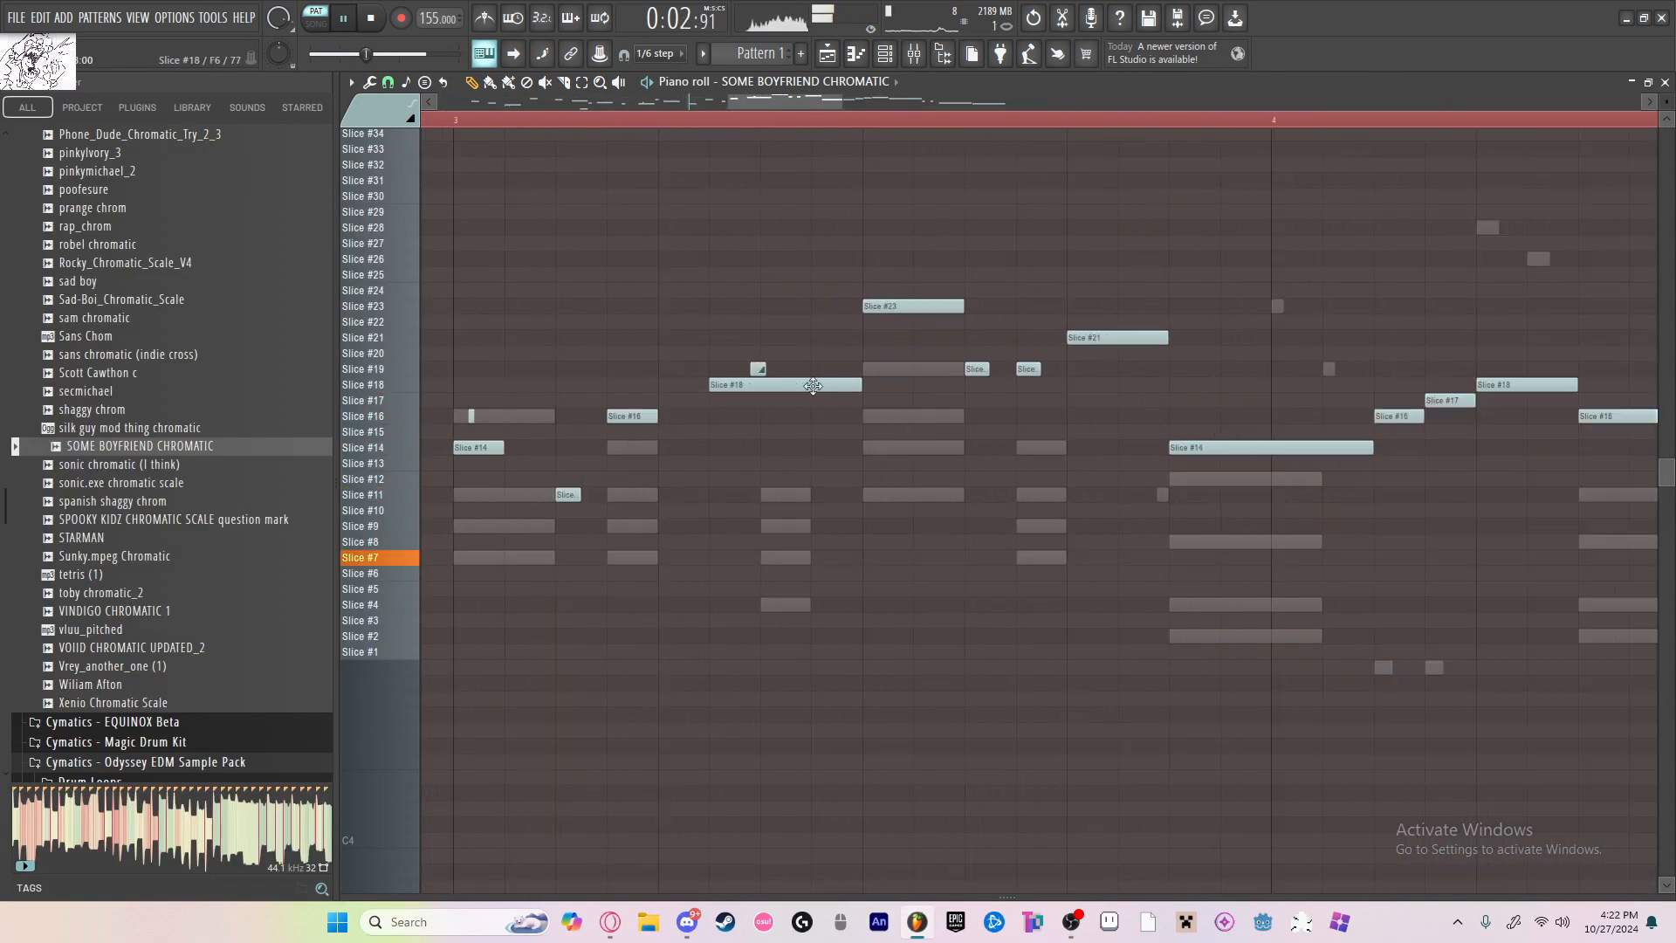
pyautogui.scroll(2, 815, 517)
pyautogui.click(819, 515)
pyautogui.press('space')
pyautogui.press('space')
pyautogui.moveTo(830, 513); pyautogui.dragTo(984, 524)
pyautogui.scroll(-5, 994, 517)
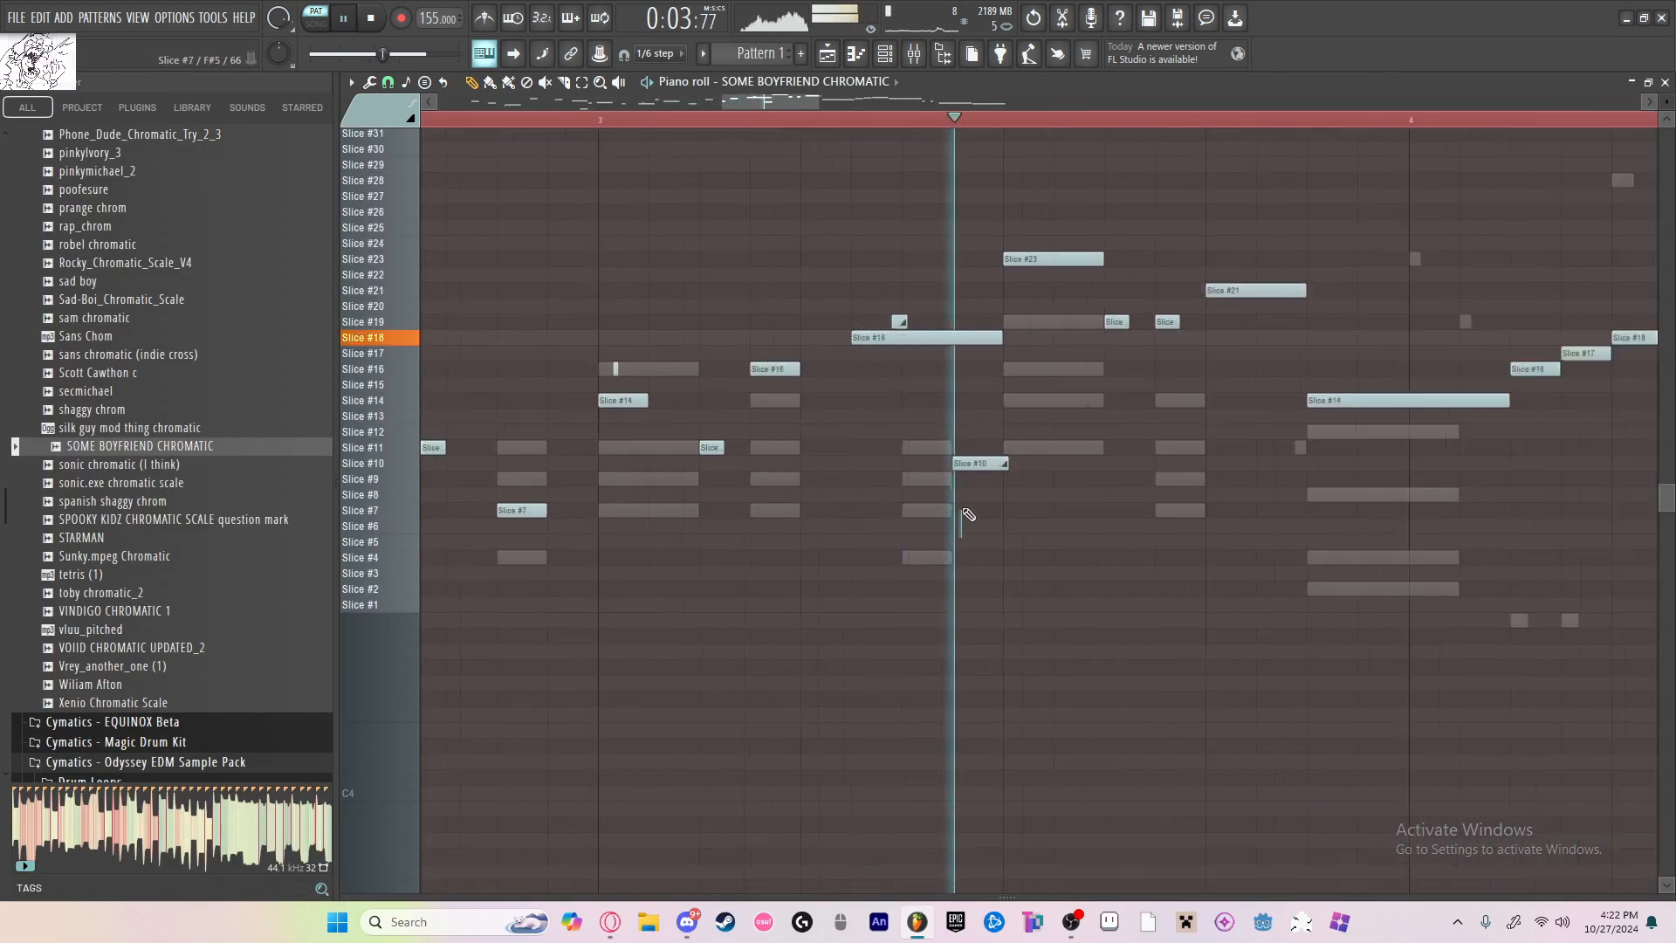
pyautogui.scroll(3, 969, 516)
pyautogui.scroll(-4, 1056, 465)
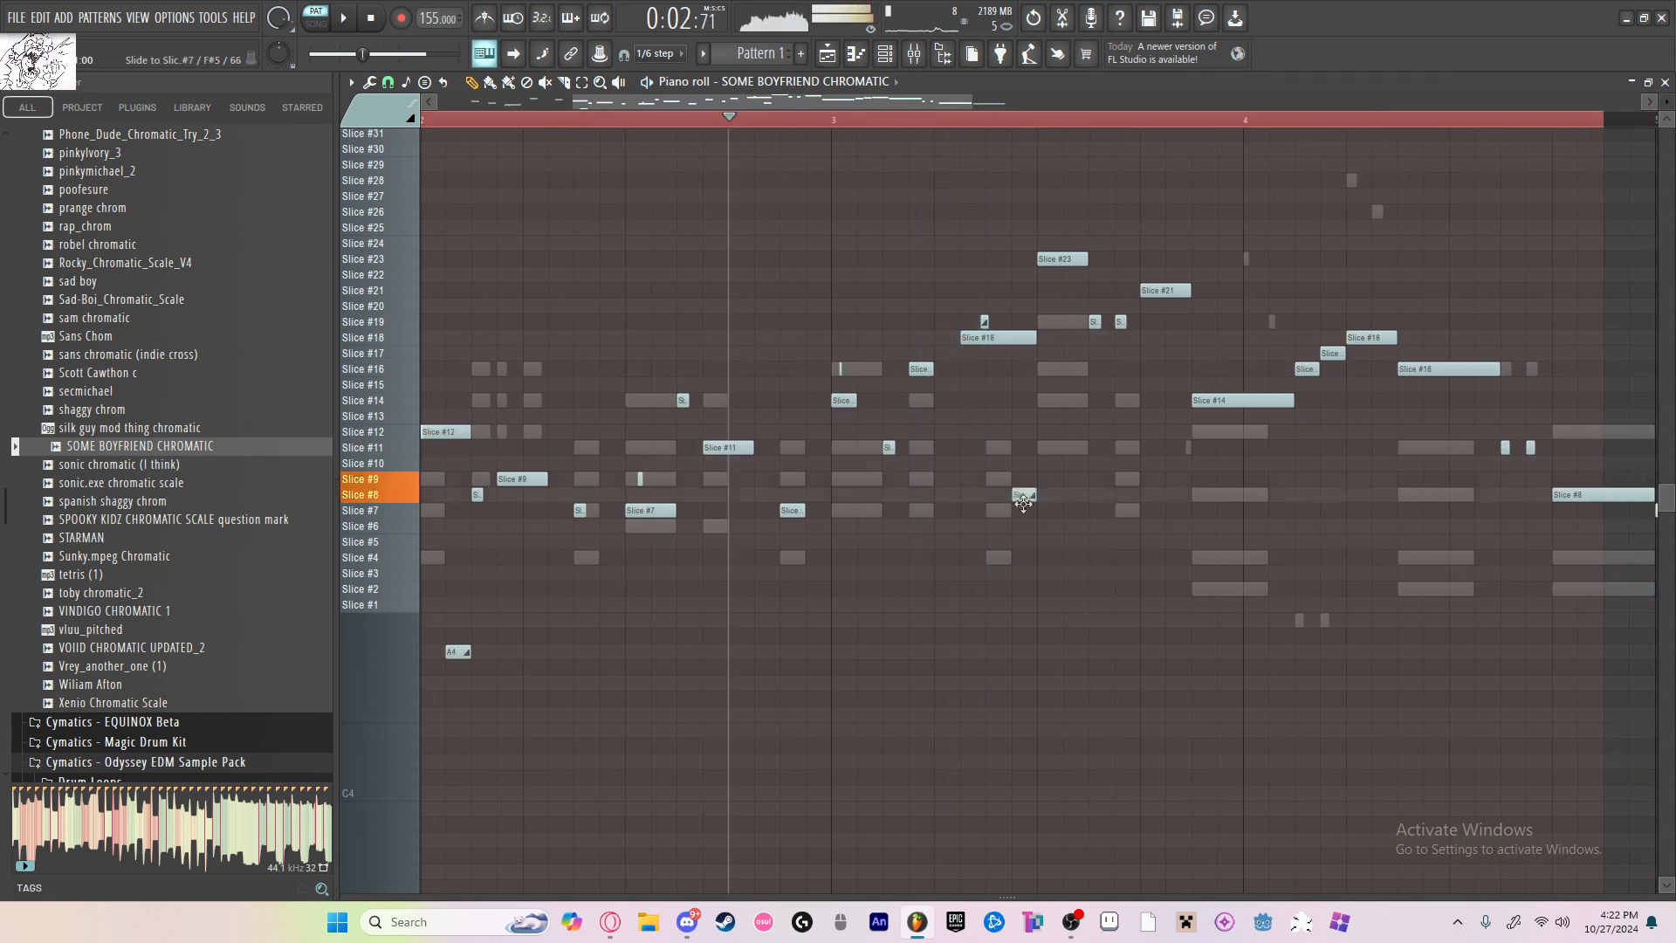
pyautogui.scroll(-1, 1040, 557)
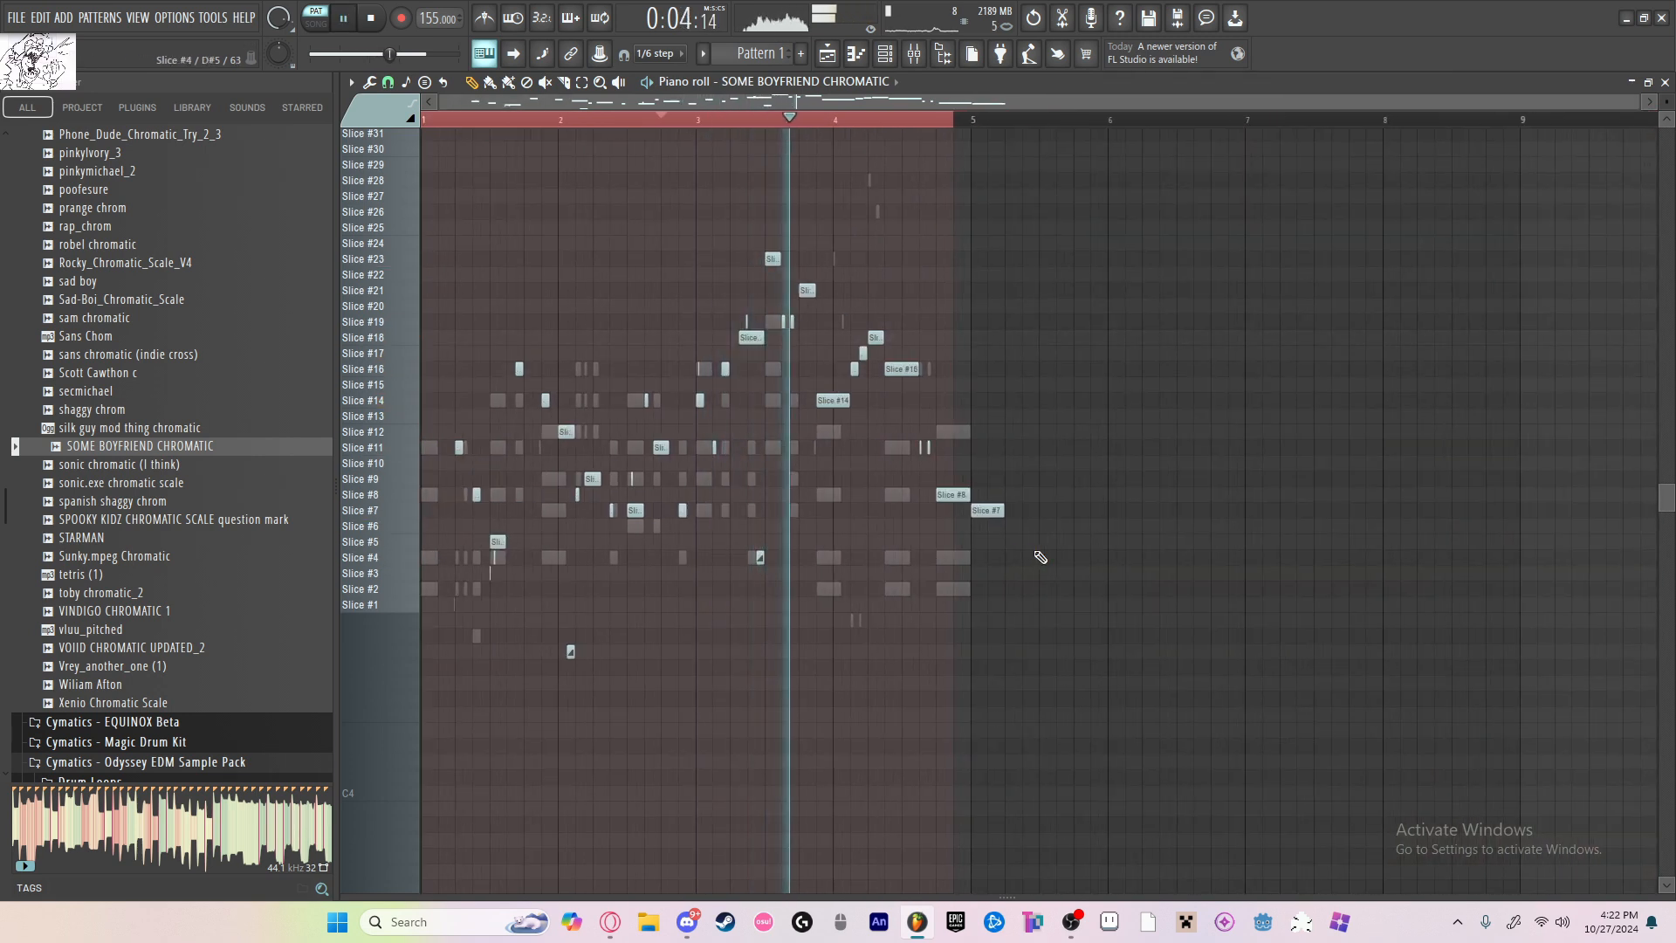
# Step: Shorten the Slice #21 note near the end of bar 3 to half its length and audition it
pyautogui.click(714, 121)
pyautogui.scroll(3, 803, 267)
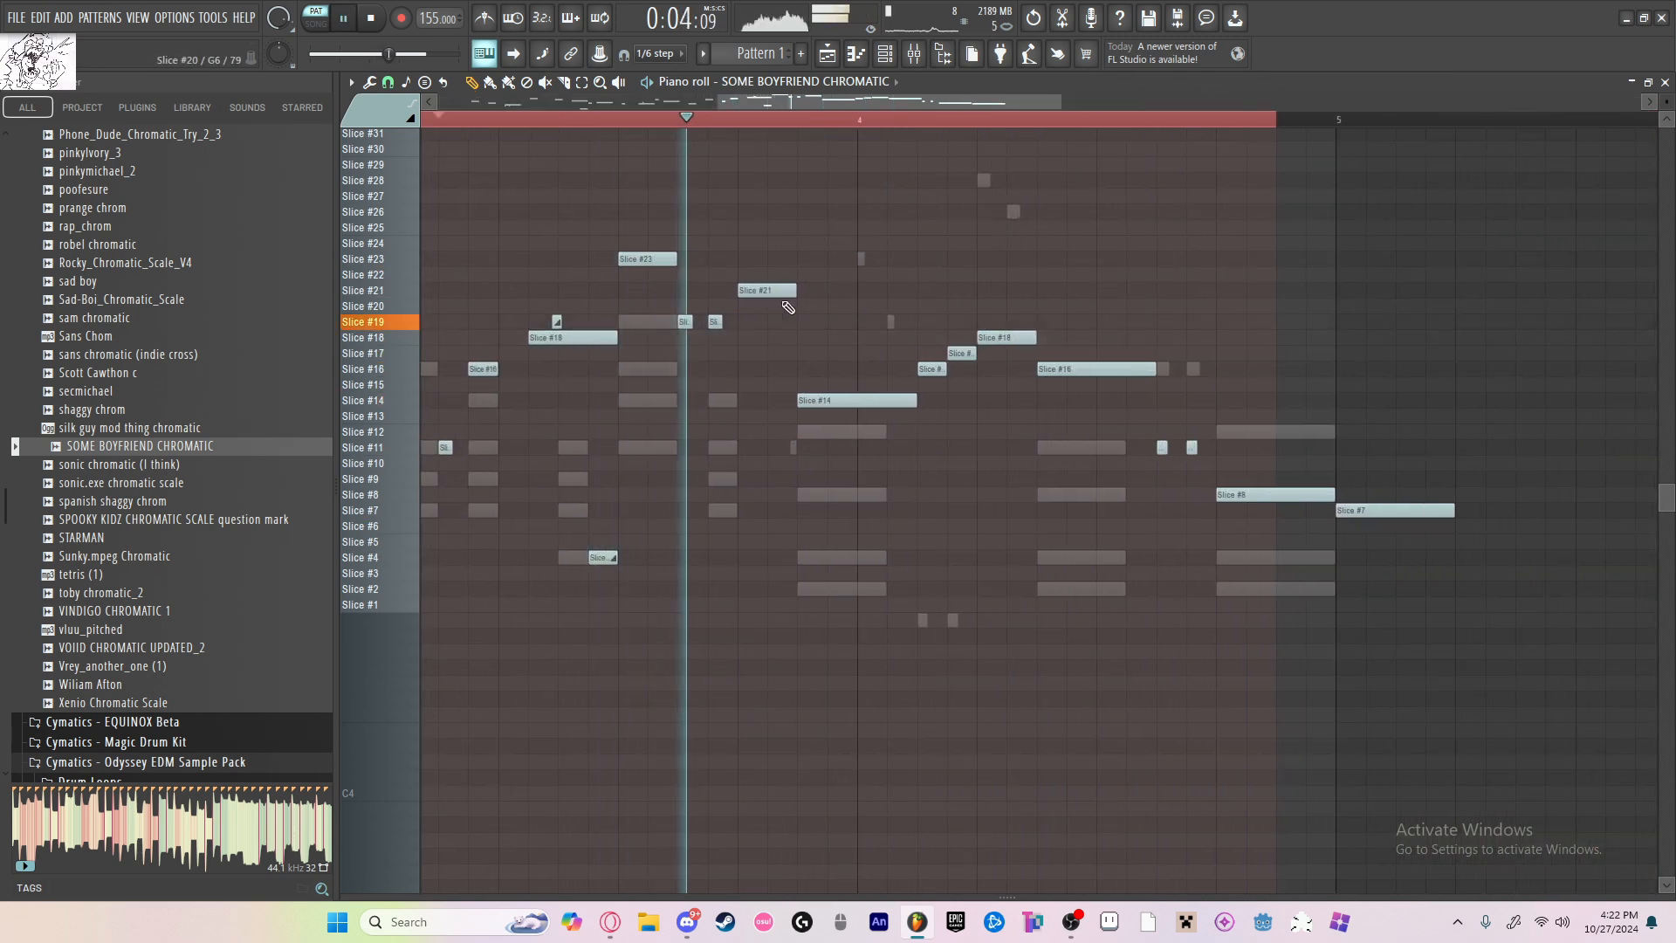
pyautogui.moveTo(794, 291); pyautogui.dragTo(765, 291)
pyautogui.press('space')
pyautogui.press('space')
pyautogui.scroll(-3, 827, 301)
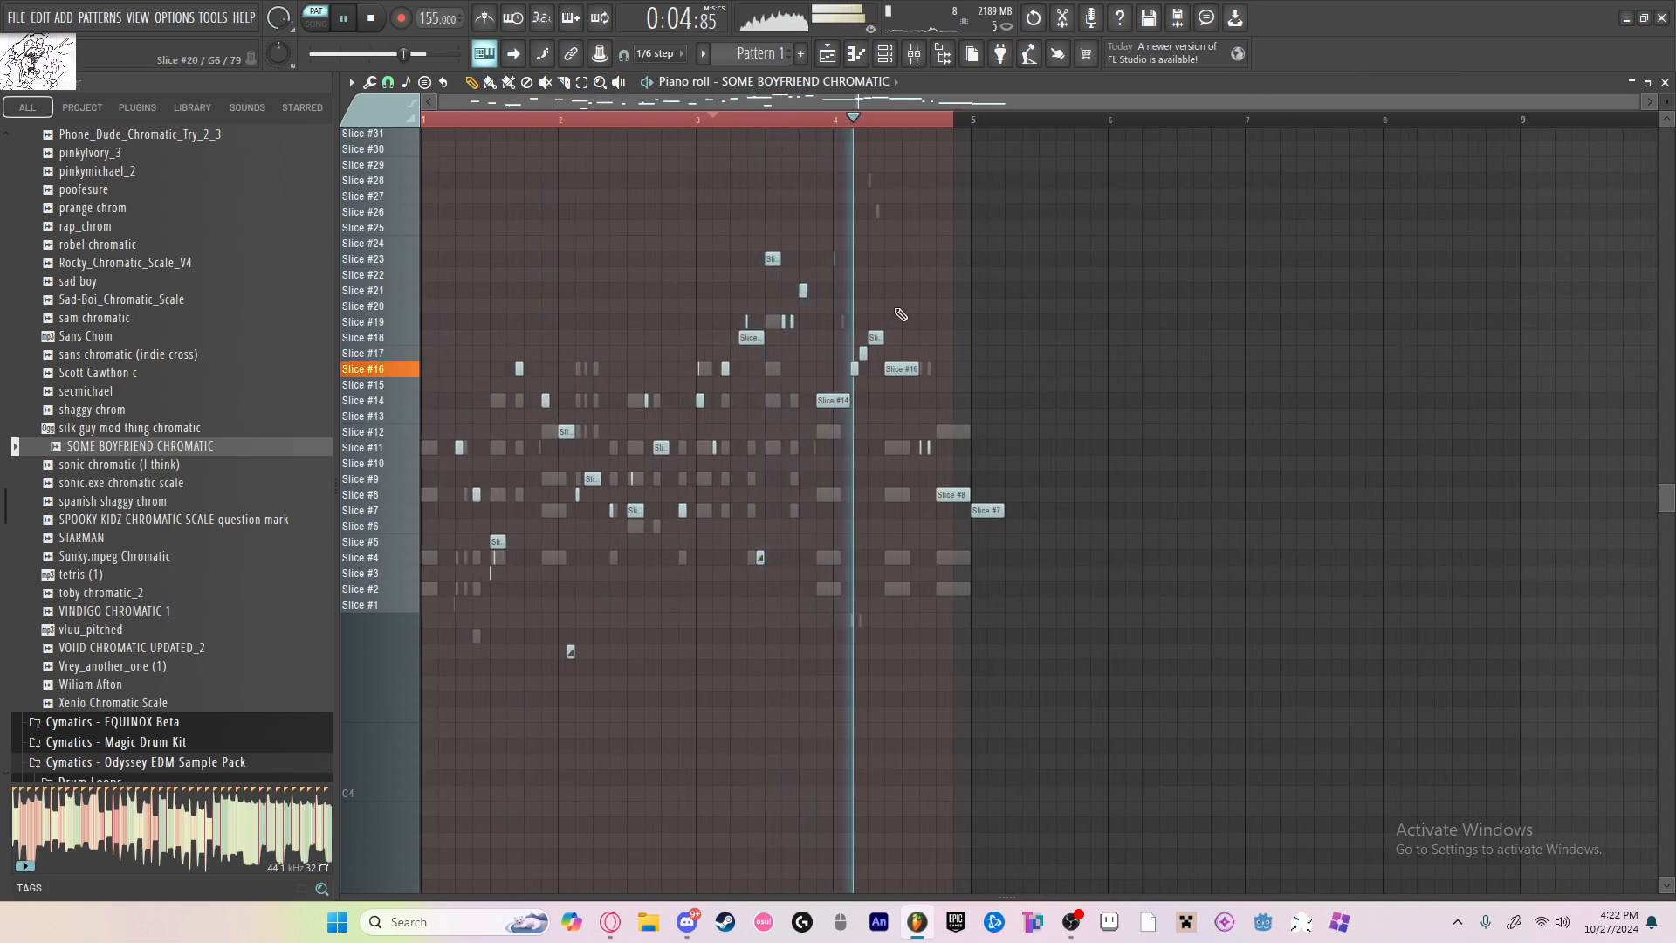
pyautogui.press('space')
pyautogui.press('space')
# Step: Halve the Slice #16 and Slice #17 notes at the start of bar 4 and fill the gaps with Slice #14 and Slice #16 notes
pyautogui.scroll(2, 851, 341)
pyautogui.scroll(2, 850, 339)
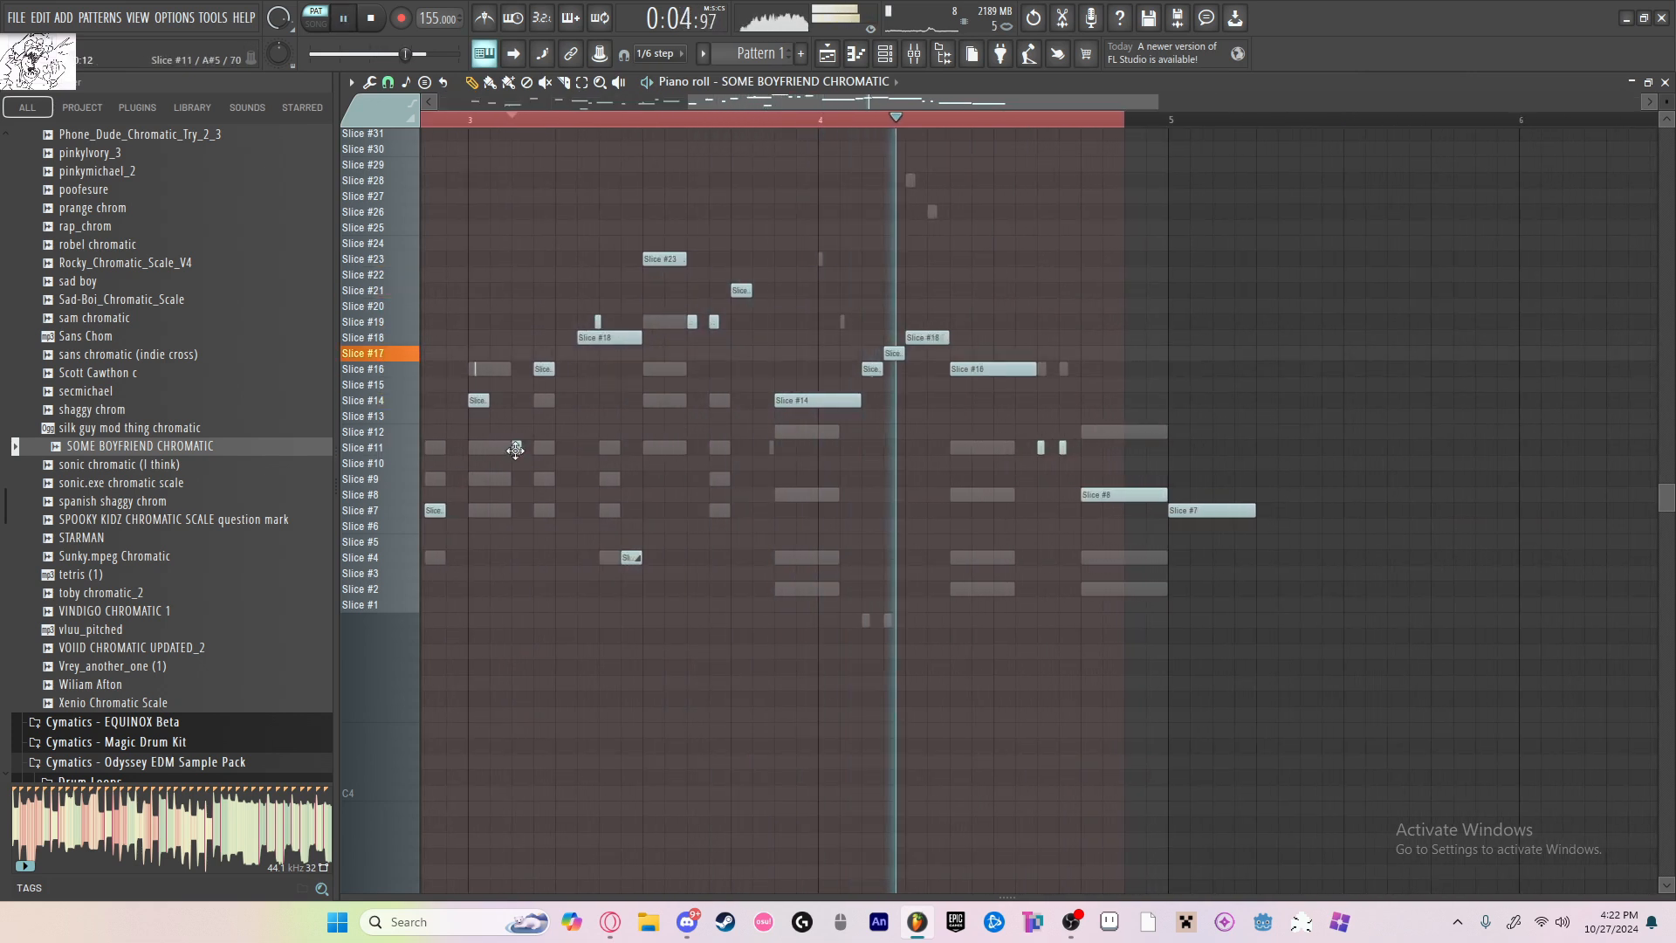
pyautogui.press('space')
pyautogui.press('space')
pyautogui.scroll(3, 887, 384)
pyautogui.rightClick(817, 375)
pyautogui.scroll(2, 861, 355)
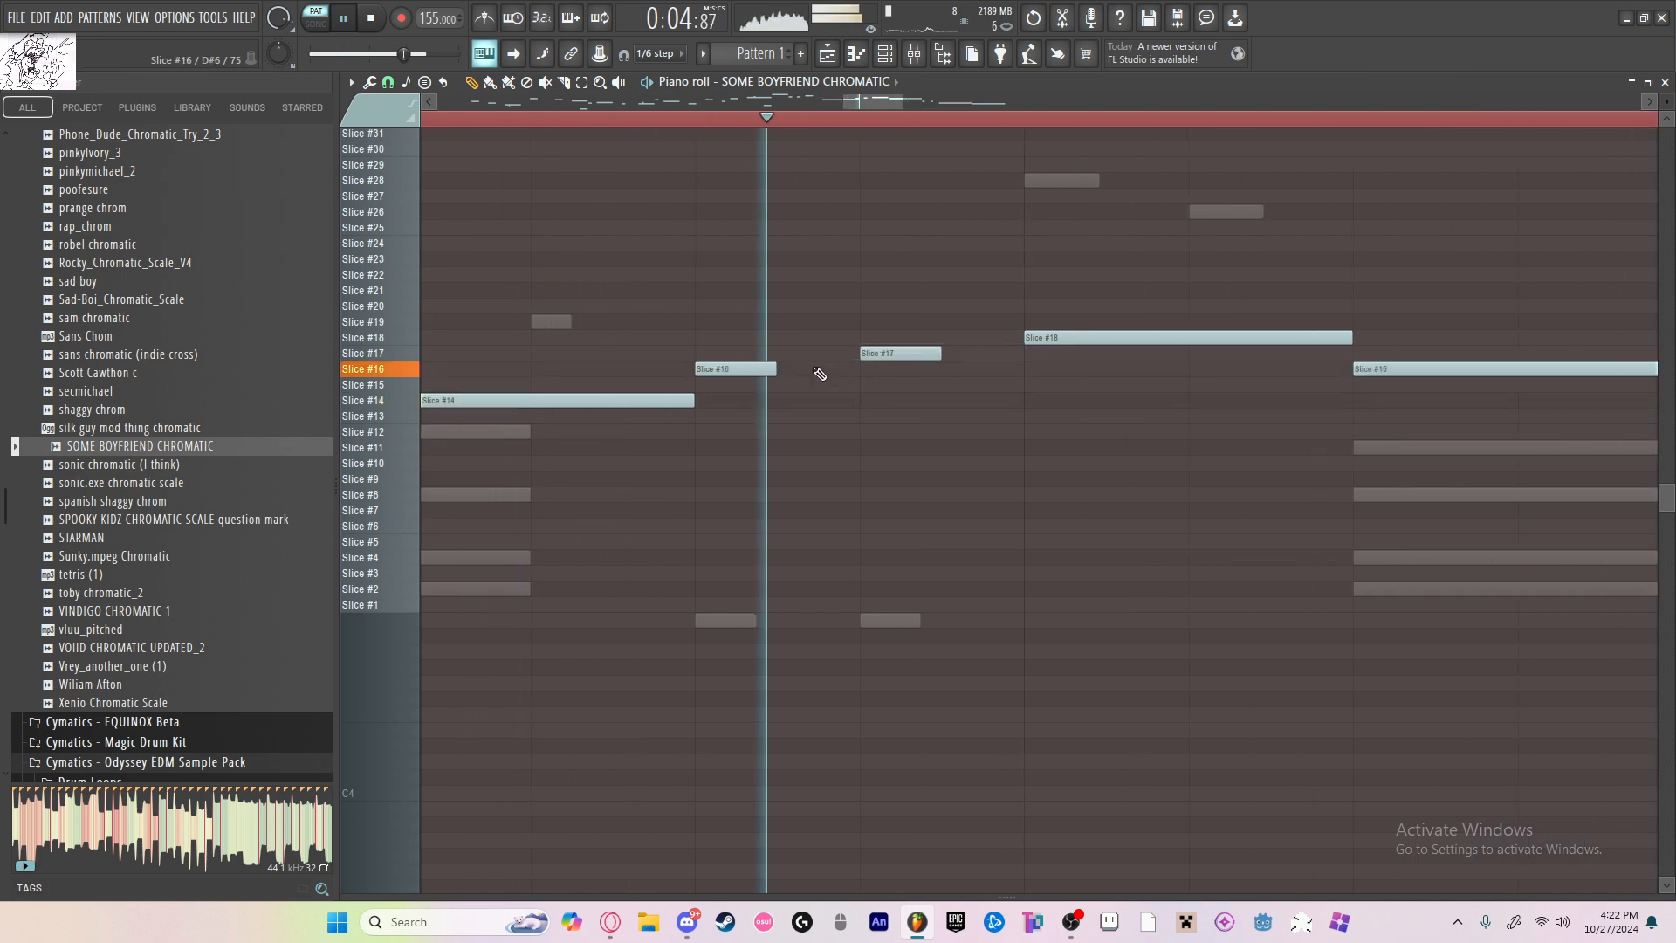
pyautogui.press('space')
pyautogui.click(783, 403)
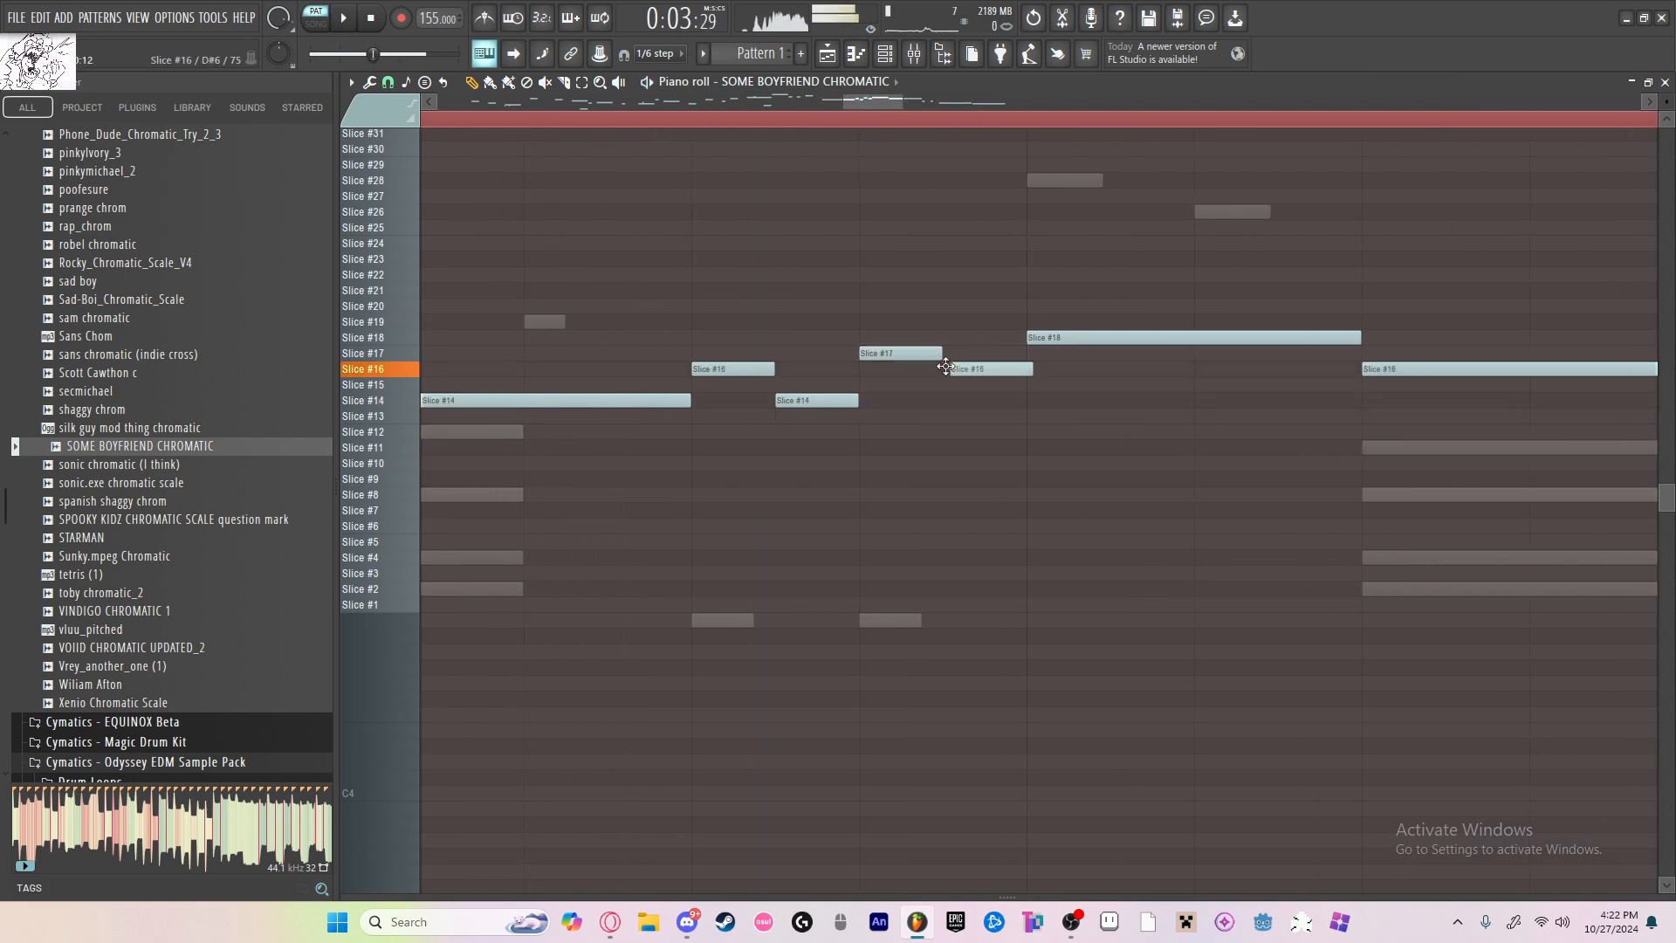
# Step: Shorten the four-note run of Slice #16, #14, #17 and #16 in bar 4 together and replay the melody
pyautogui.moveTo(771, 317); pyautogui.dragTo(974, 486)
pyautogui.moveTo(1023, 369); pyautogui.dragTo(978, 368)
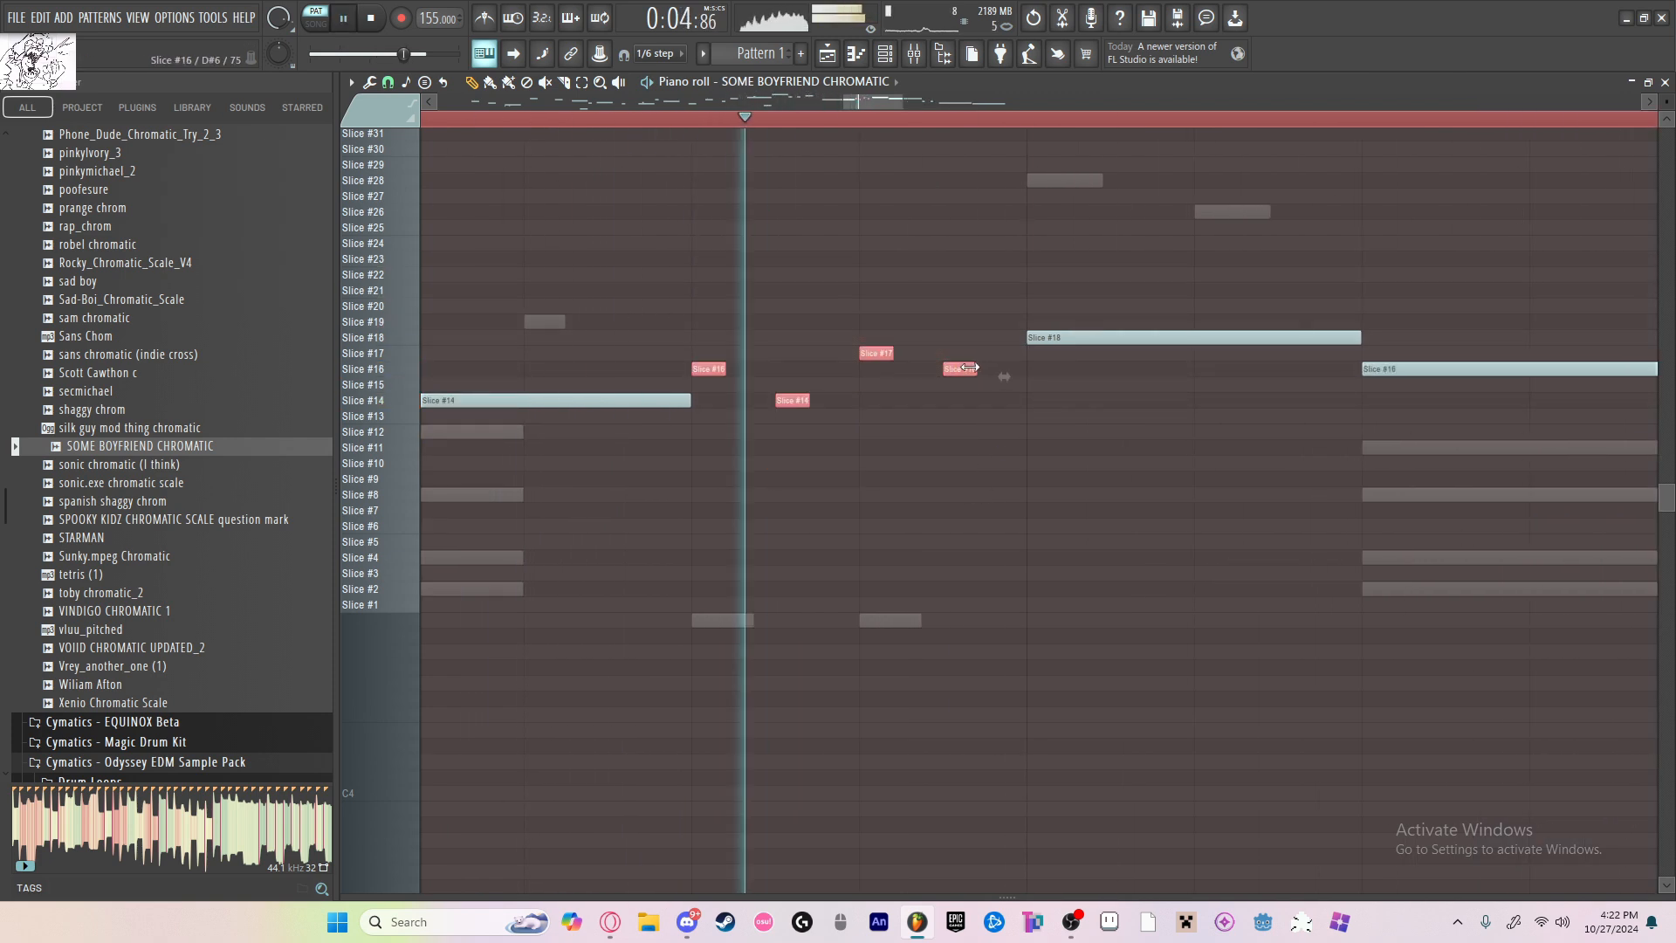
pyautogui.scroll(-6, 1027, 288)
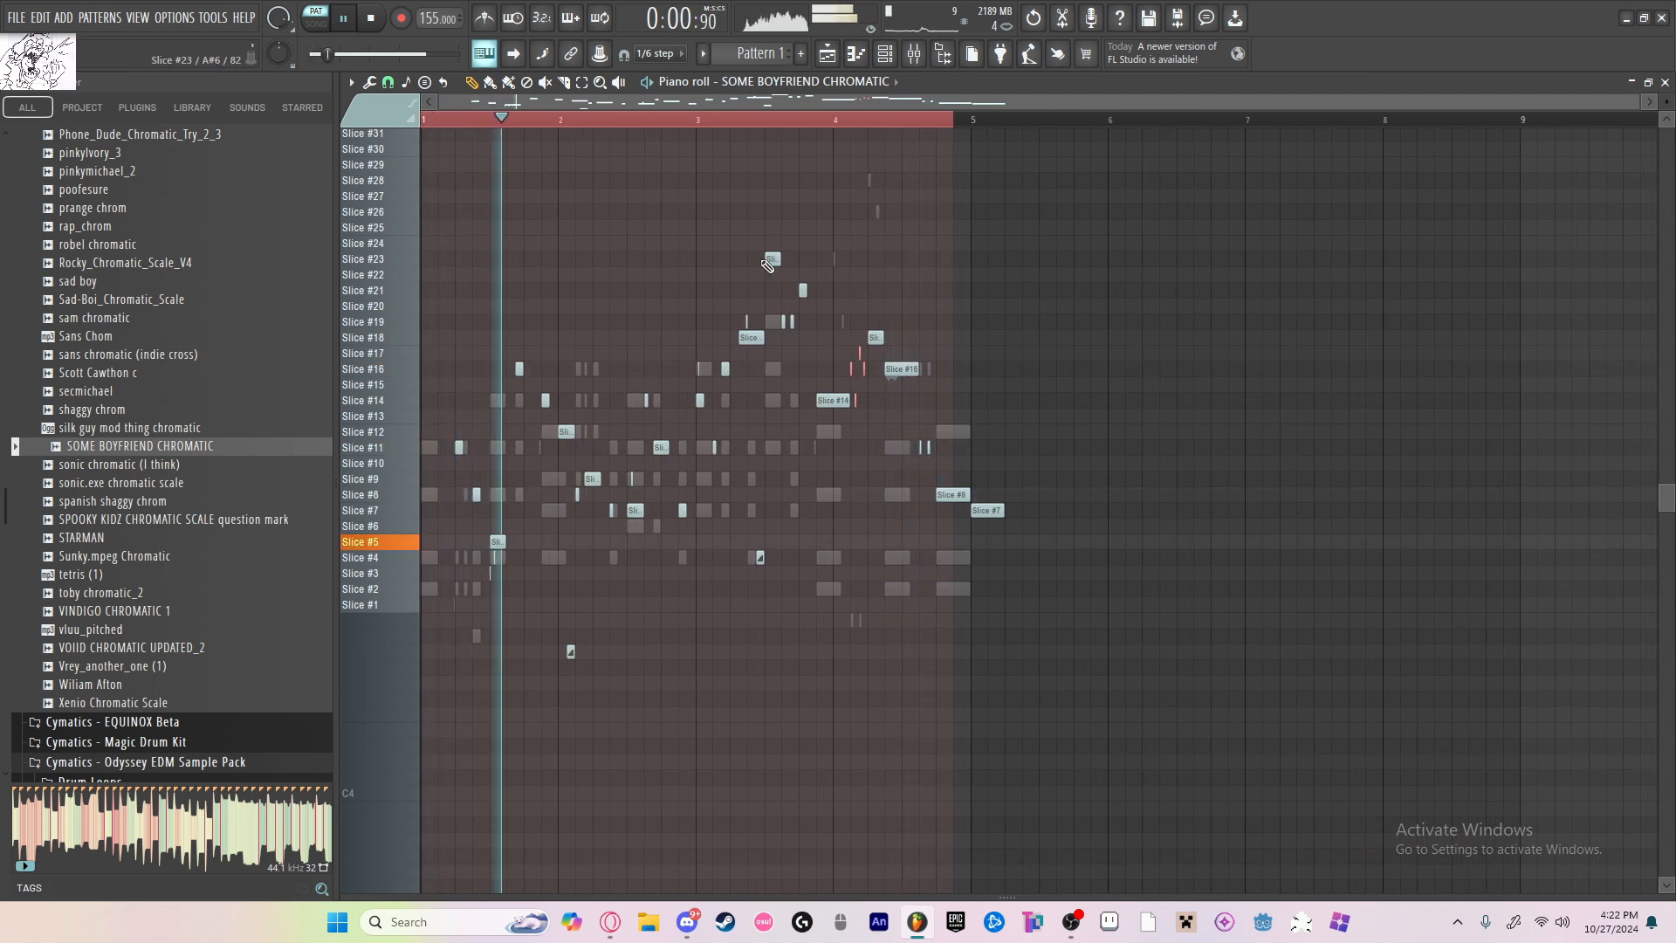
pyautogui.scroll(4, 720, 476)
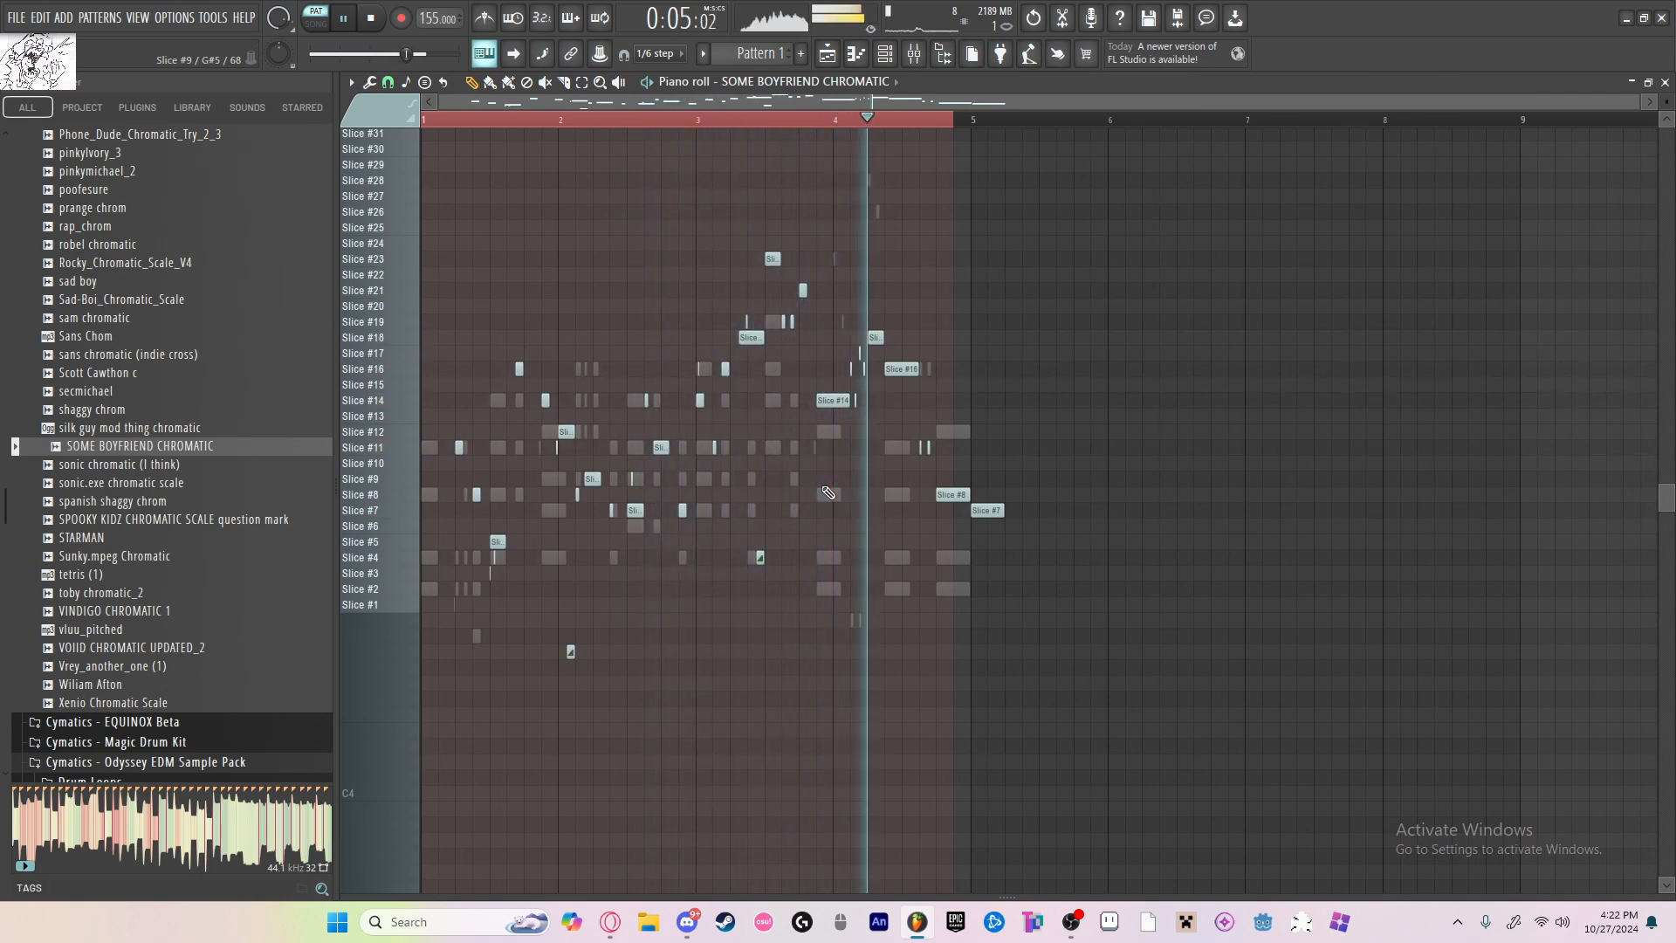
# Step: Shorten the Slice #18 note following the quick run in bar 4 to half its length
pyautogui.click(785, 120)
pyautogui.scroll(5, 866, 314)
pyautogui.press('space')
pyautogui.moveTo(965, 341); pyautogui.dragTo(919, 340)
pyautogui.press('space')
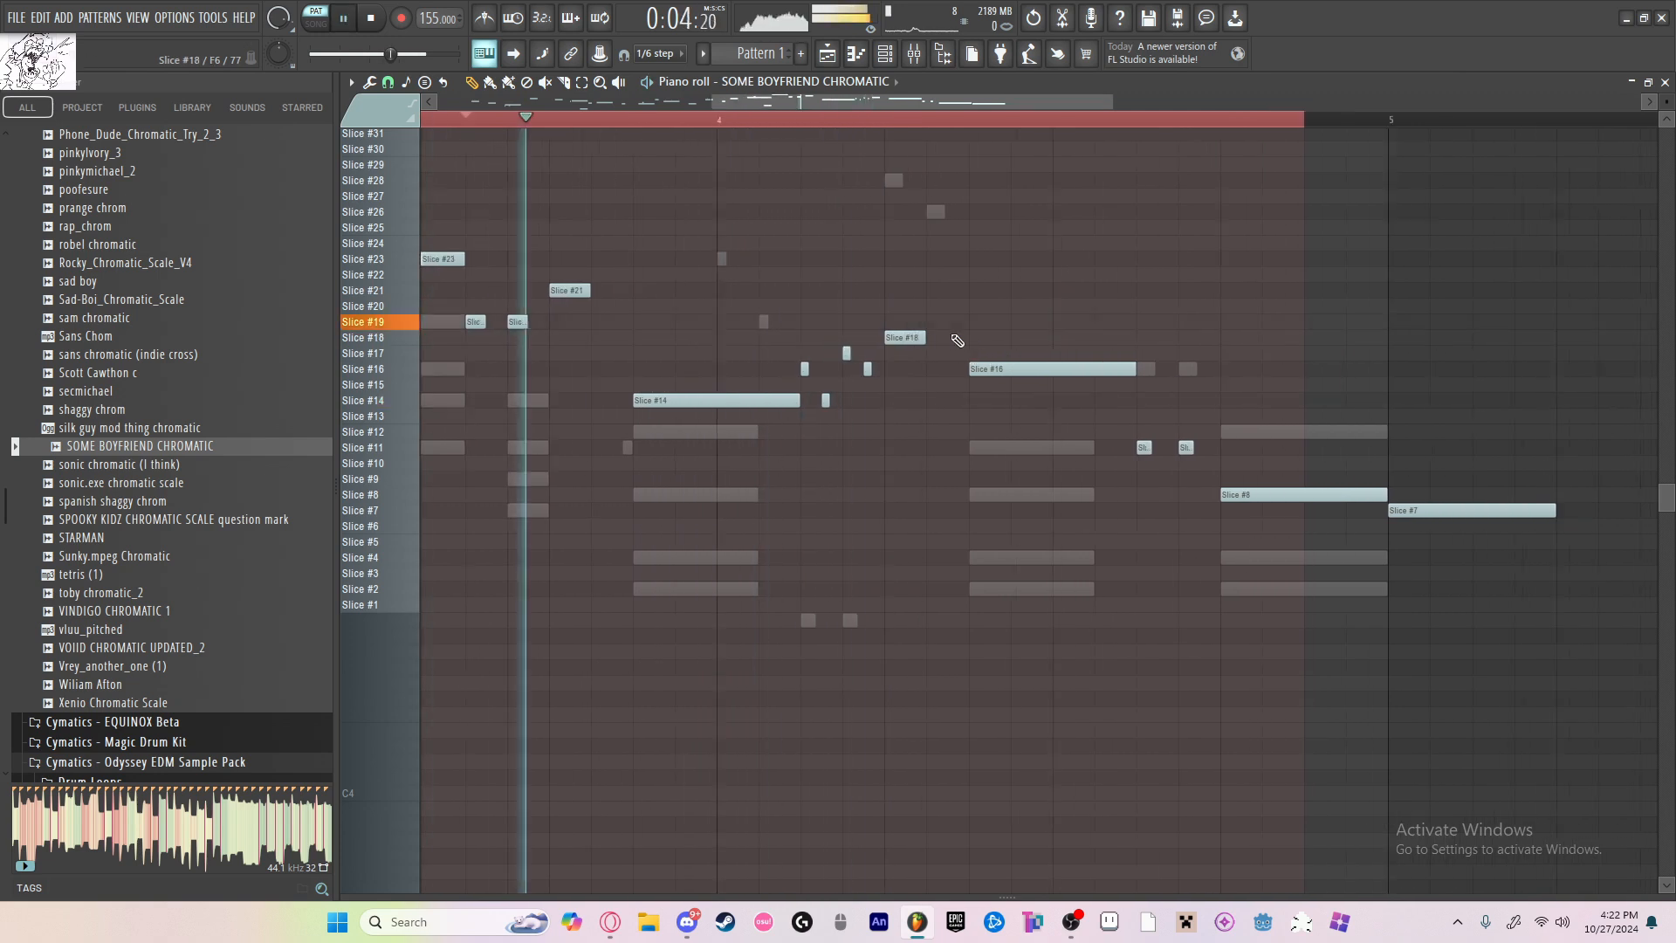
# Step: Raise the long Slice #16 note in the middle of bar 4 to Slice #18
pyautogui.scroll(-3, 939, 371)
pyautogui.press('space')
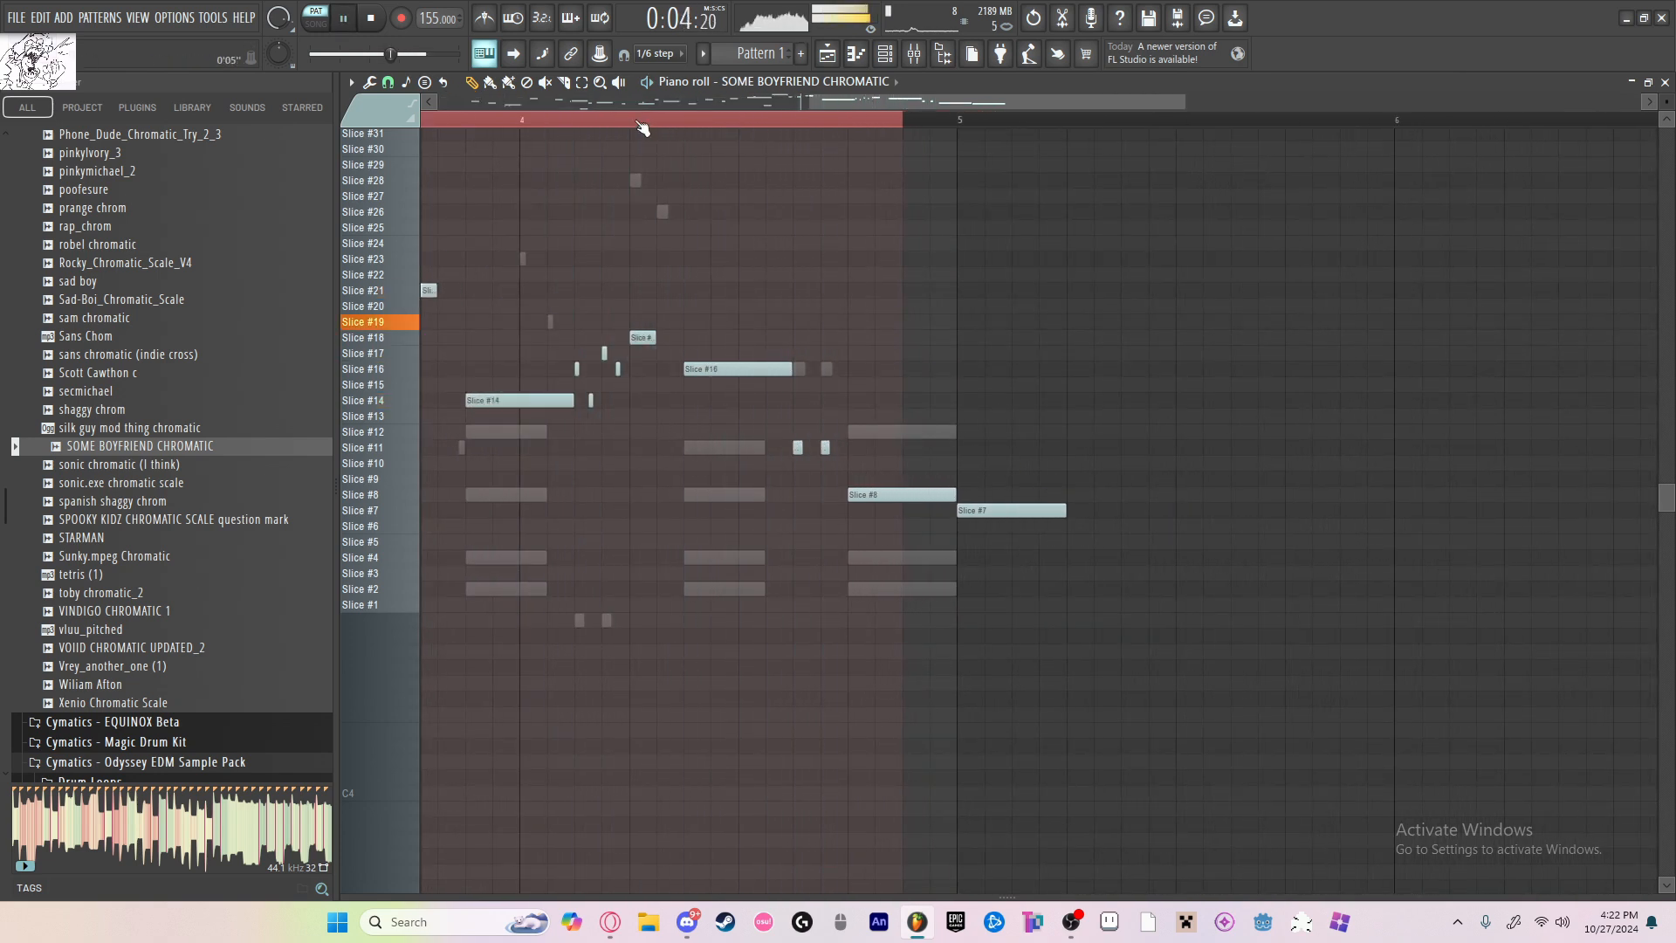
pyautogui.scroll(-3, 873, 374)
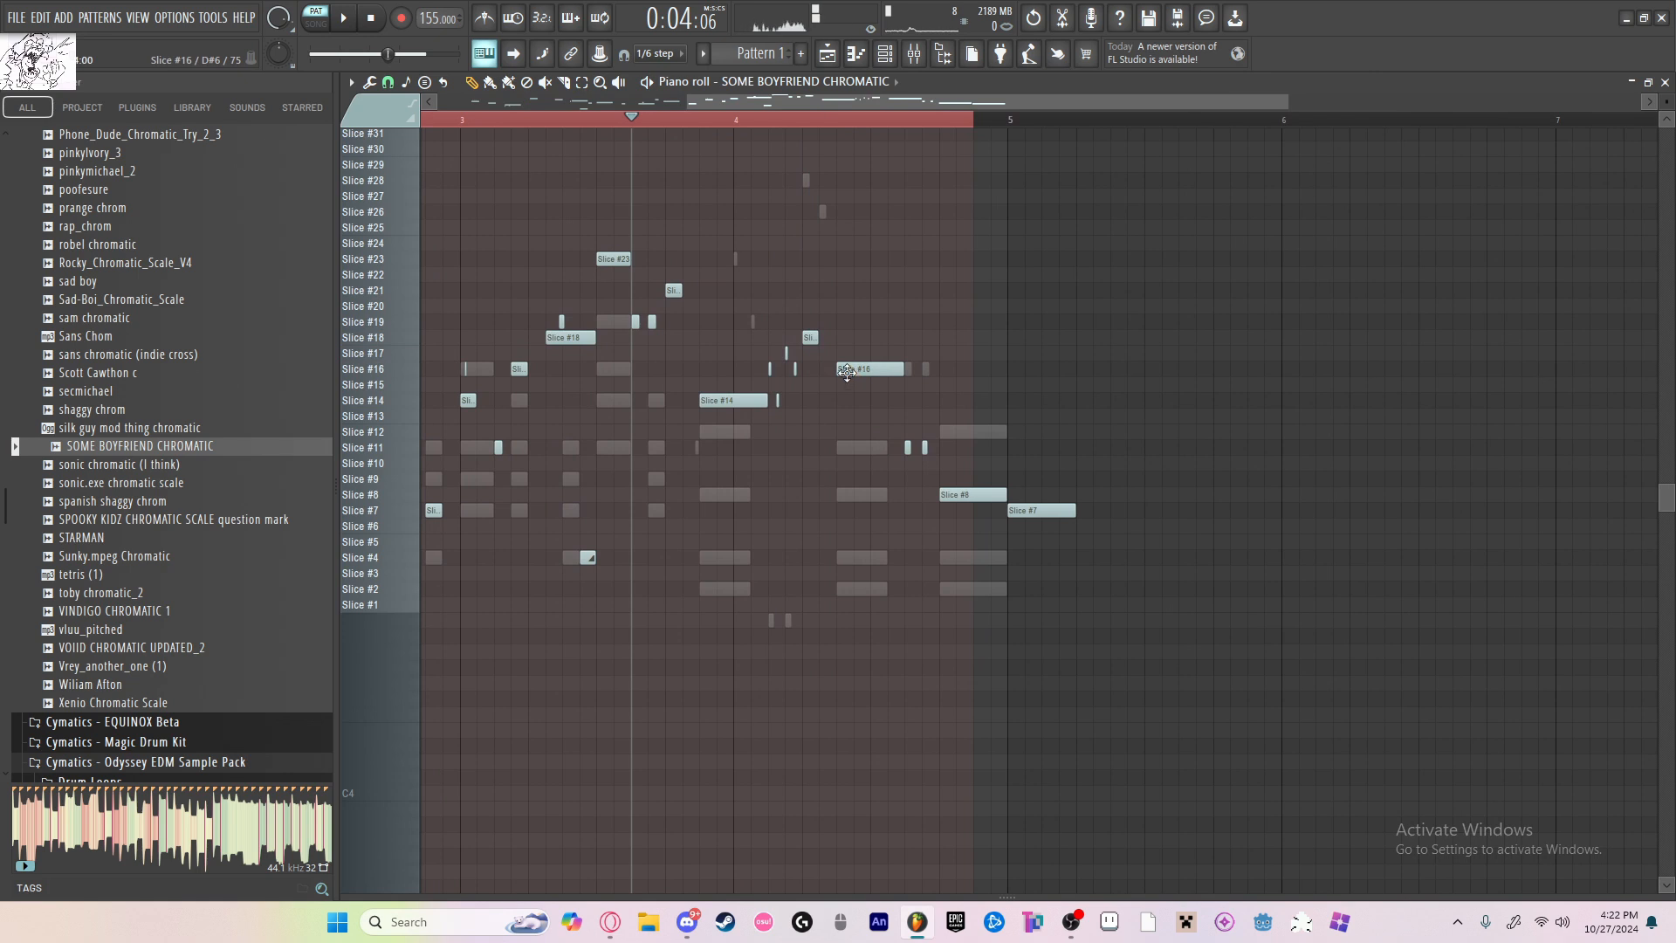
pyautogui.moveTo(847, 371); pyautogui.dragTo(847, 340)
pyautogui.press('space')
# Step: Add a short Slice #16 slide note under the long Slice #18 note in bar 4 and select all the melody notes
pyautogui.press('space')
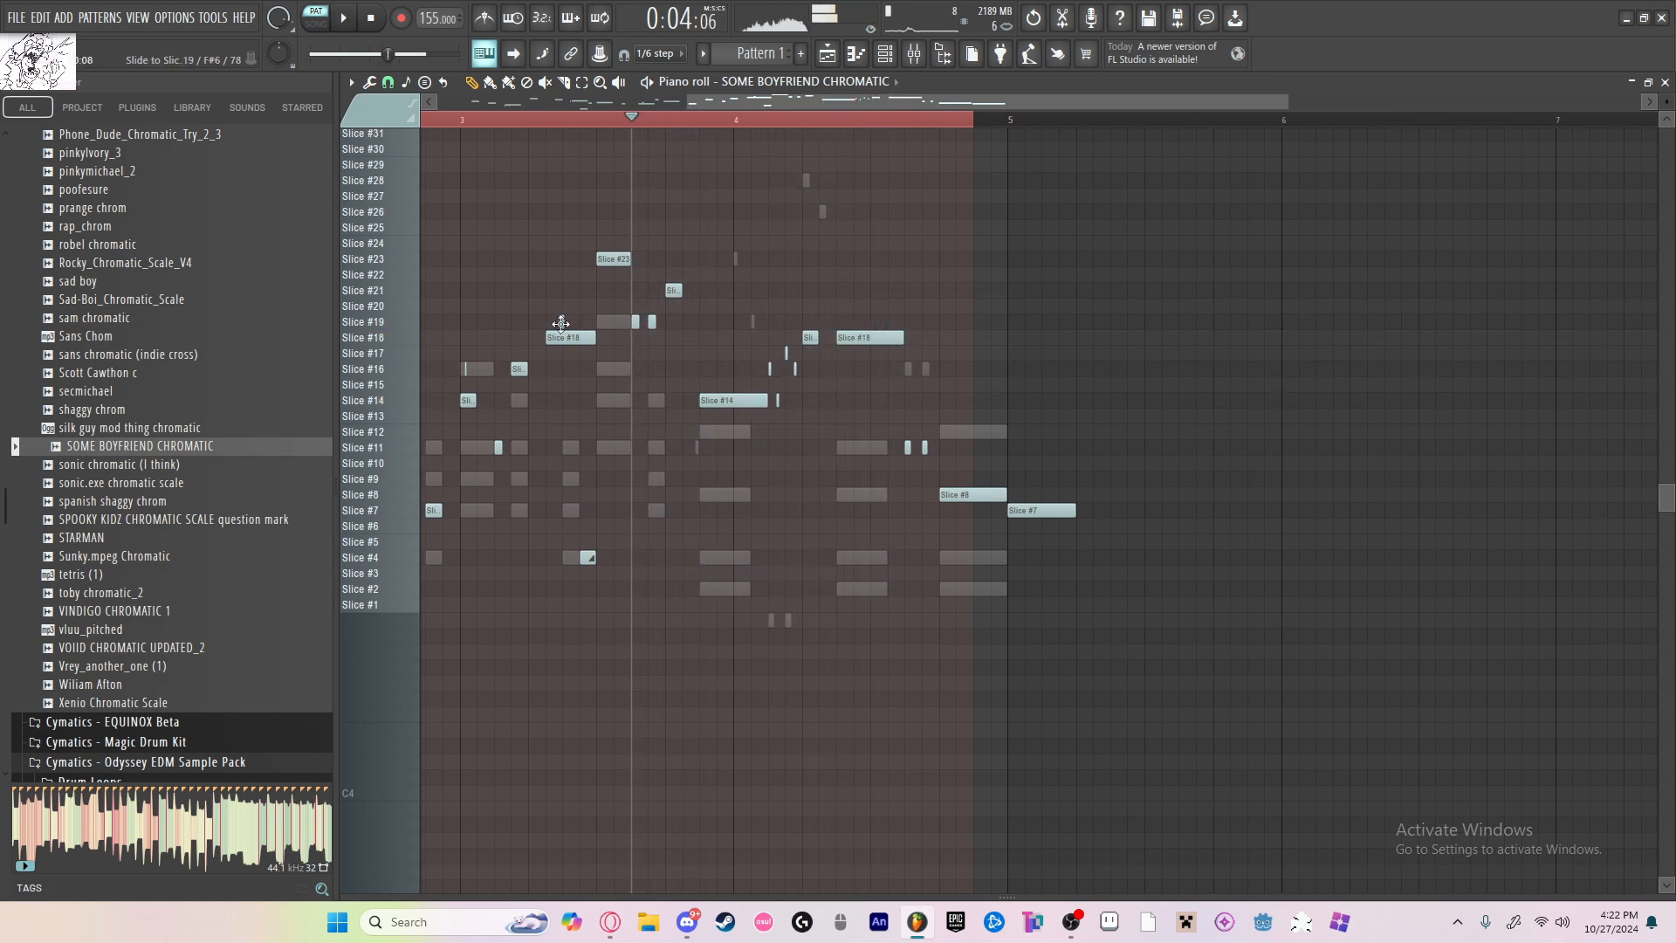
pyautogui.press('space')
pyautogui.scroll(3, 839, 380)
pyautogui.scroll(-4, 807, 369)
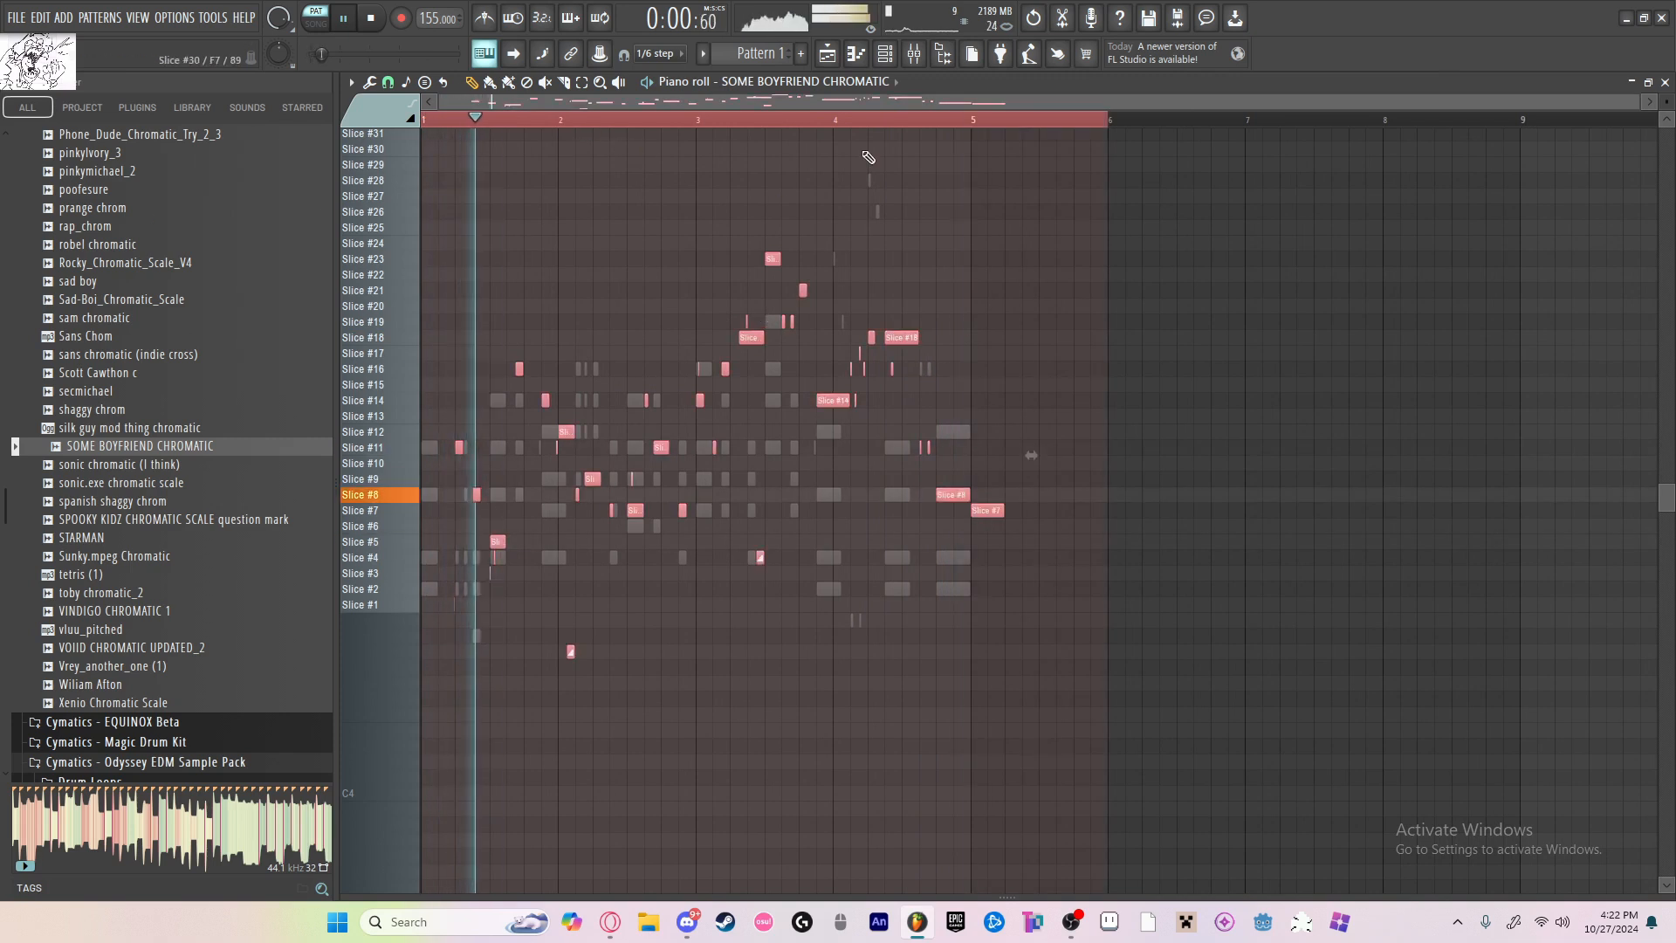
# Step: Create a new pattern named asd and place it at bar 1 on Track 19 of the playlist
pyautogui.press('F5')
pyautogui.press('l')
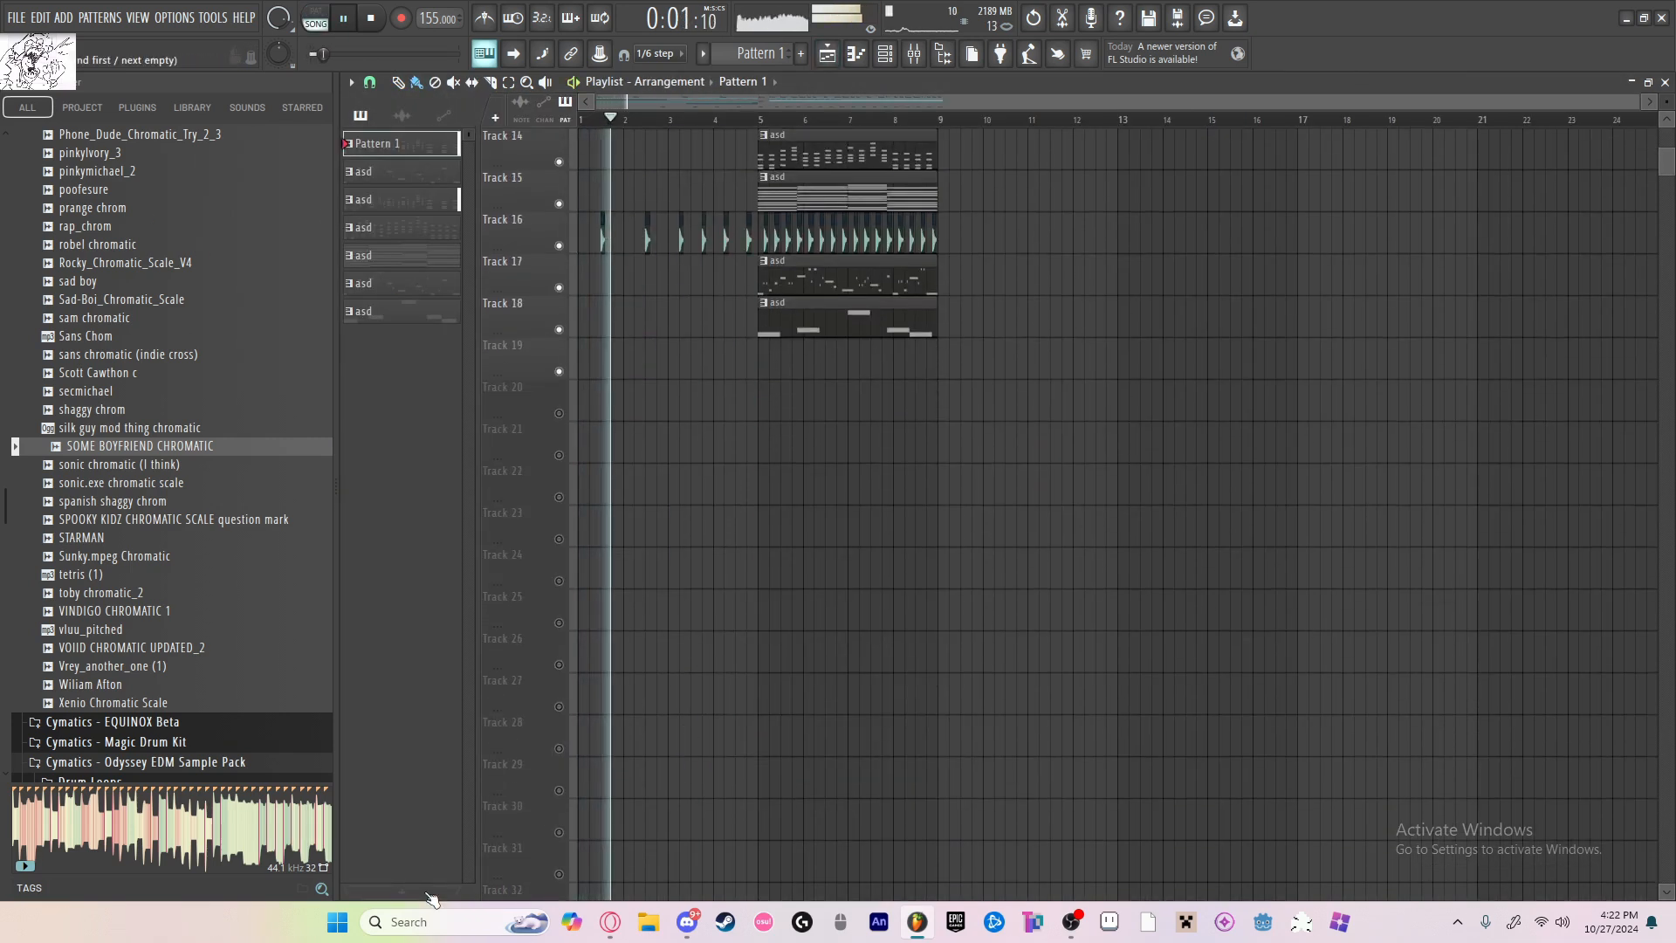
pyautogui.click(422, 892)
pyautogui.press('space')
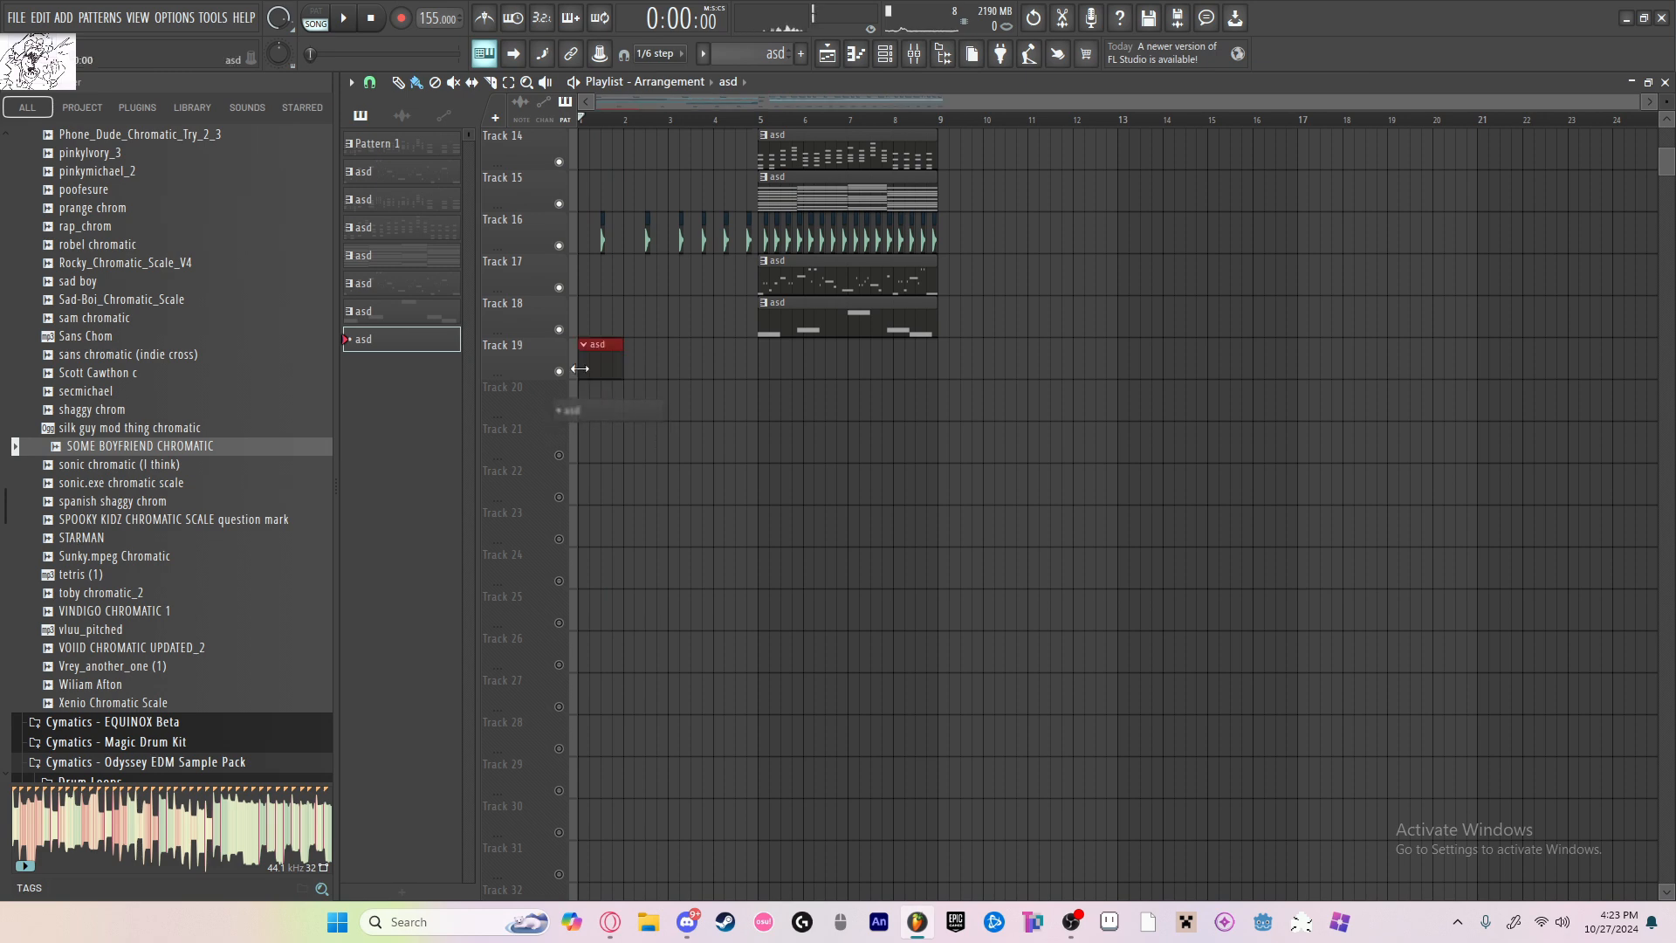
# Step: Paste the melody notes into the new asd pattern for SOME BOYFRIEND CHROMATIC and play it with the full arrangement
pyautogui.click(859, 58)
pyautogui.scroll(3, 922, 314)
pyautogui.hotkey('ctrl', 'v')
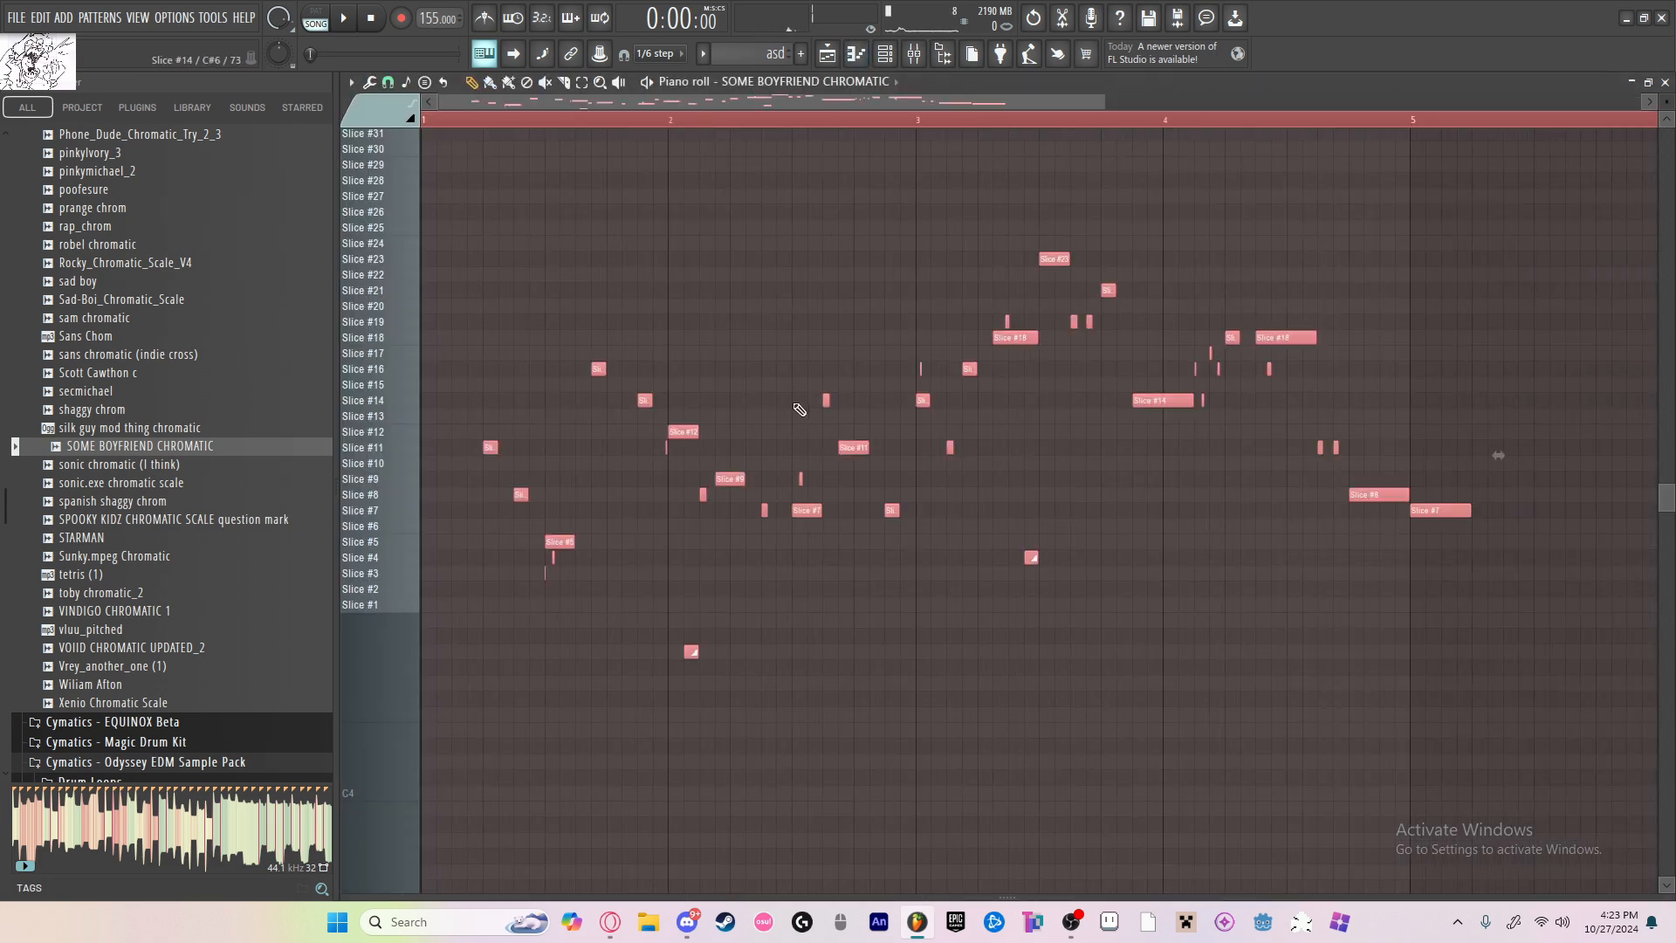
pyautogui.press('space')
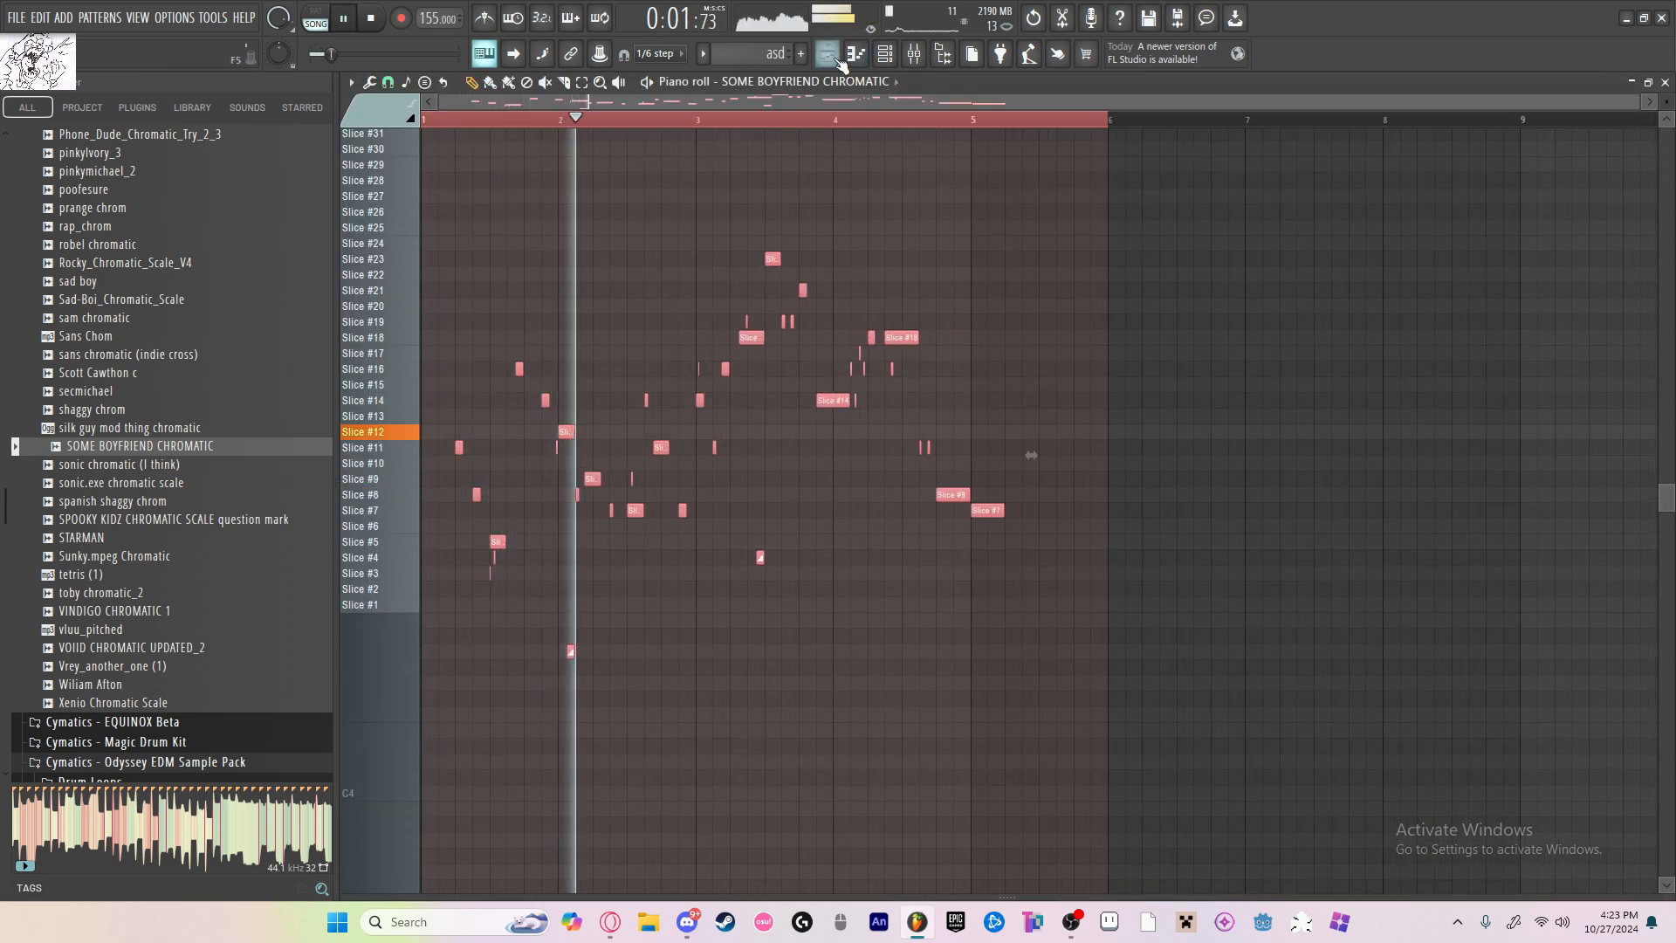
pyautogui.press('F5')
pyautogui.scroll(7, 873, 418)
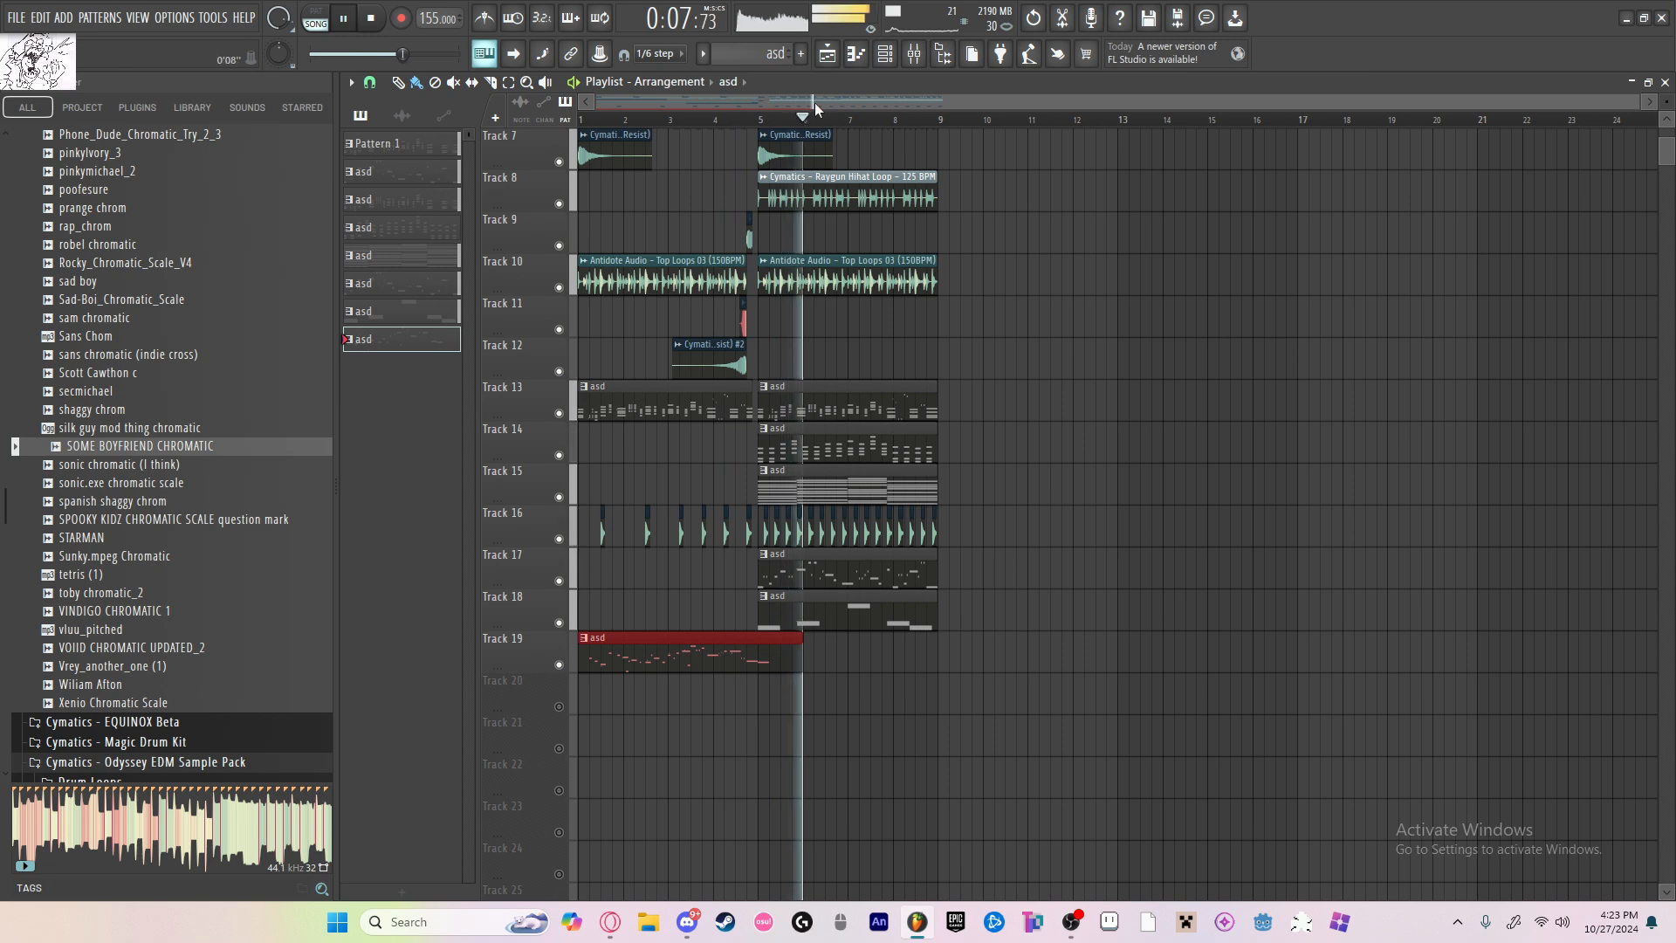
# Step: Set playback to start in late bar 4, open the Track 19 clip and delete its Slice #7 note at bar 5
pyautogui.press('space')
pyautogui.click(745, 119)
pyautogui.doubleClick(784, 629)
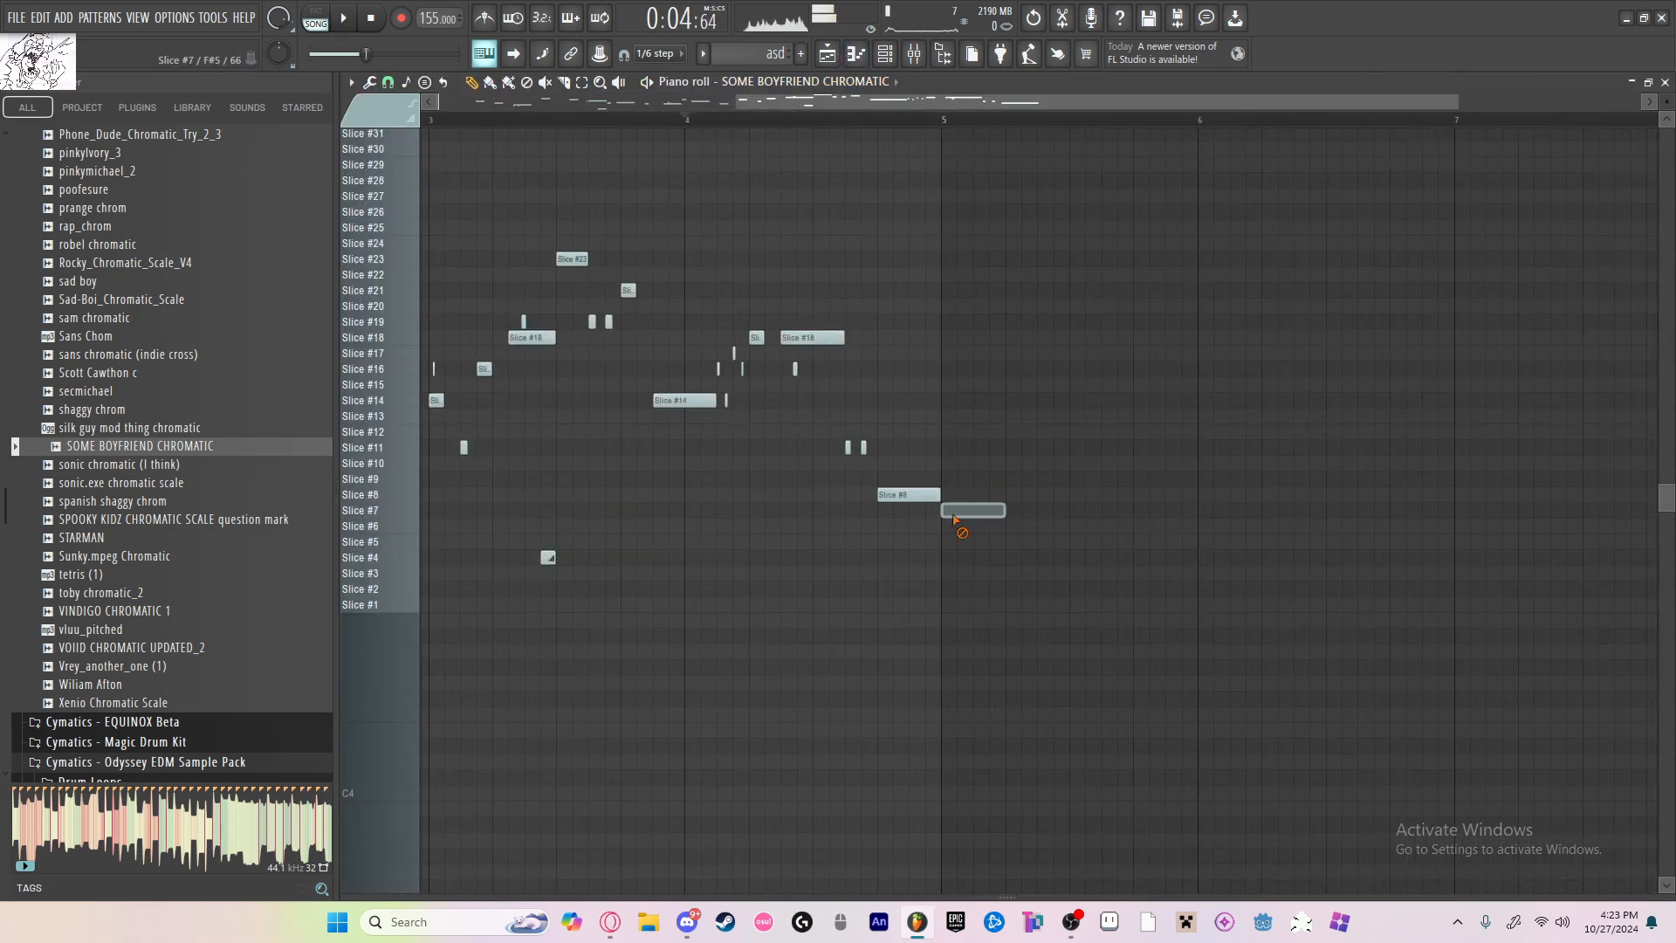
pyautogui.press('space')
# Step: Try a Slice #10 note at the start of bar 5, raise it to Slice #12 and shorten it to half a beat
pyautogui.press('space')
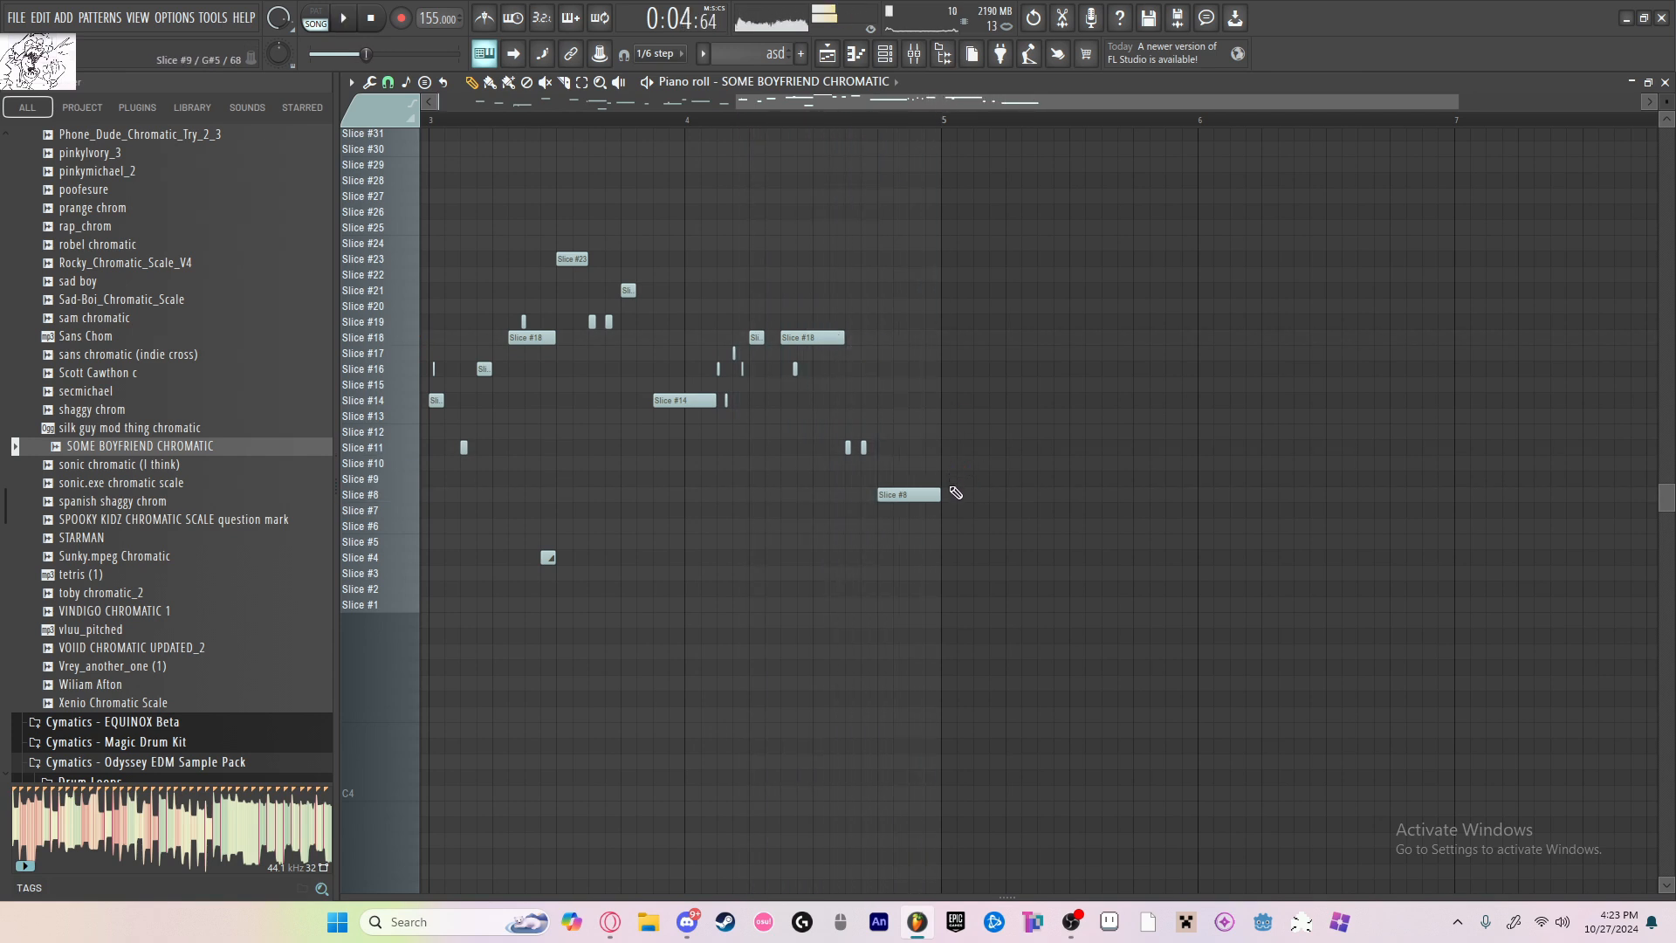
pyautogui.press('space')
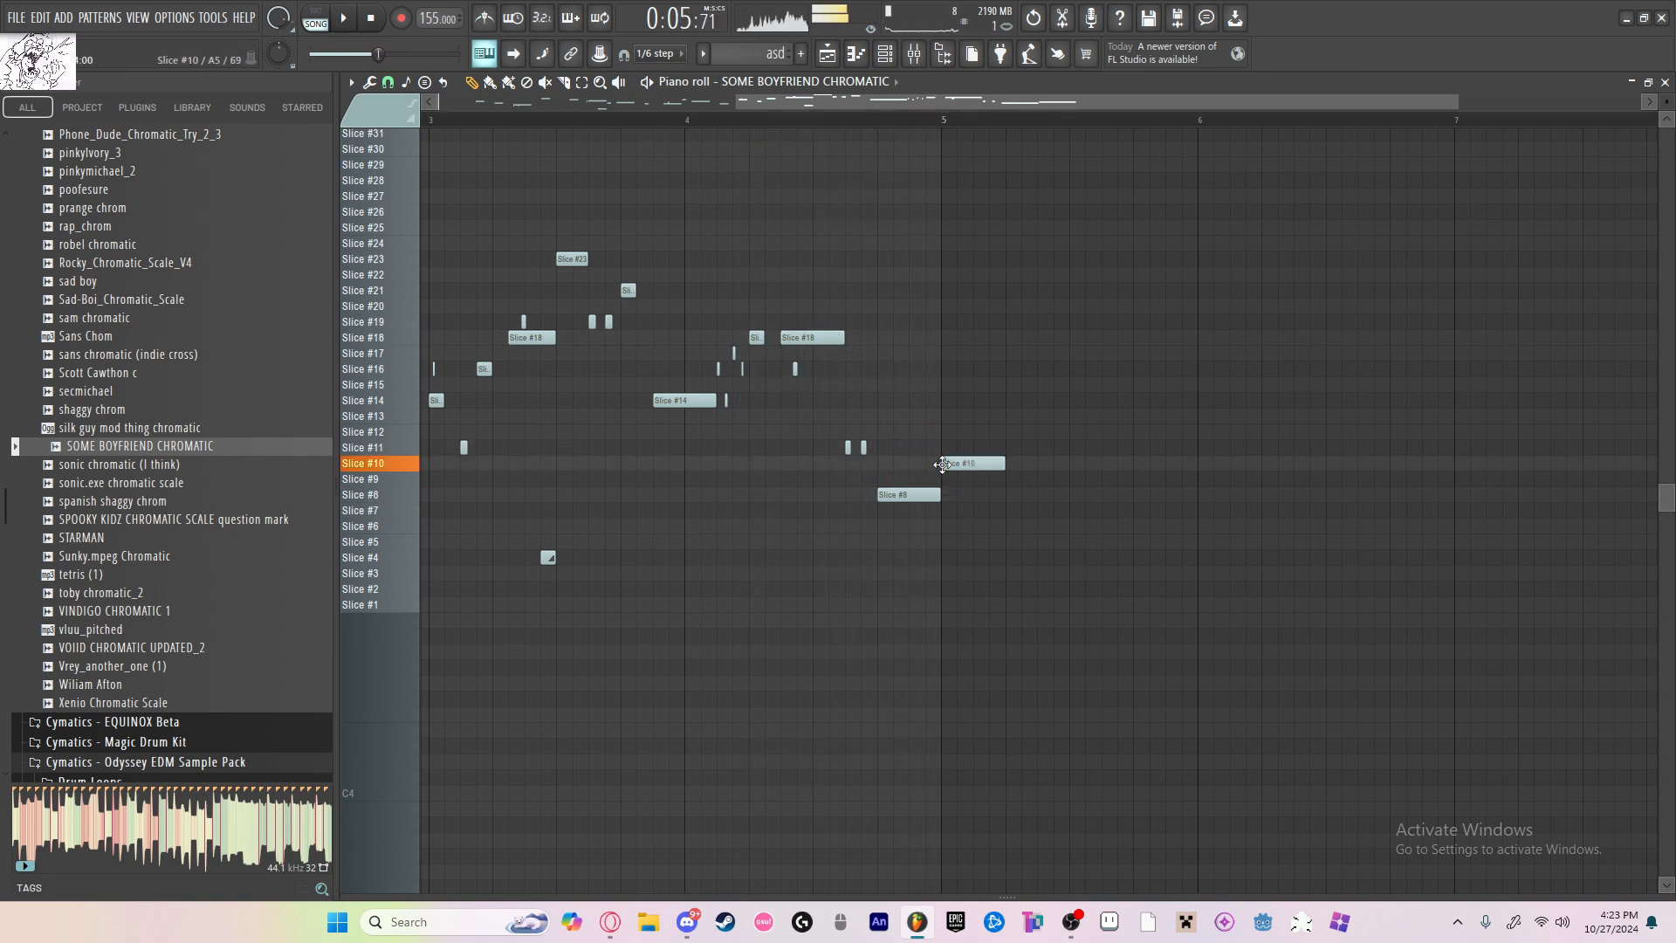
pyautogui.press('space')
pyautogui.moveTo(948, 429)
pyautogui.mouseDown()
pyautogui.moveTo(974, 449)
pyautogui.moveTo(948, 429)
pyautogui.mouseUp()
pyautogui.press('space')
pyautogui.press('space')
# Step: Try a Slice #11 note after the bar 5 Slice #12 note, remove it and lengthen the Slice #12 note to one beat
pyautogui.press('space')
pyautogui.press('space')
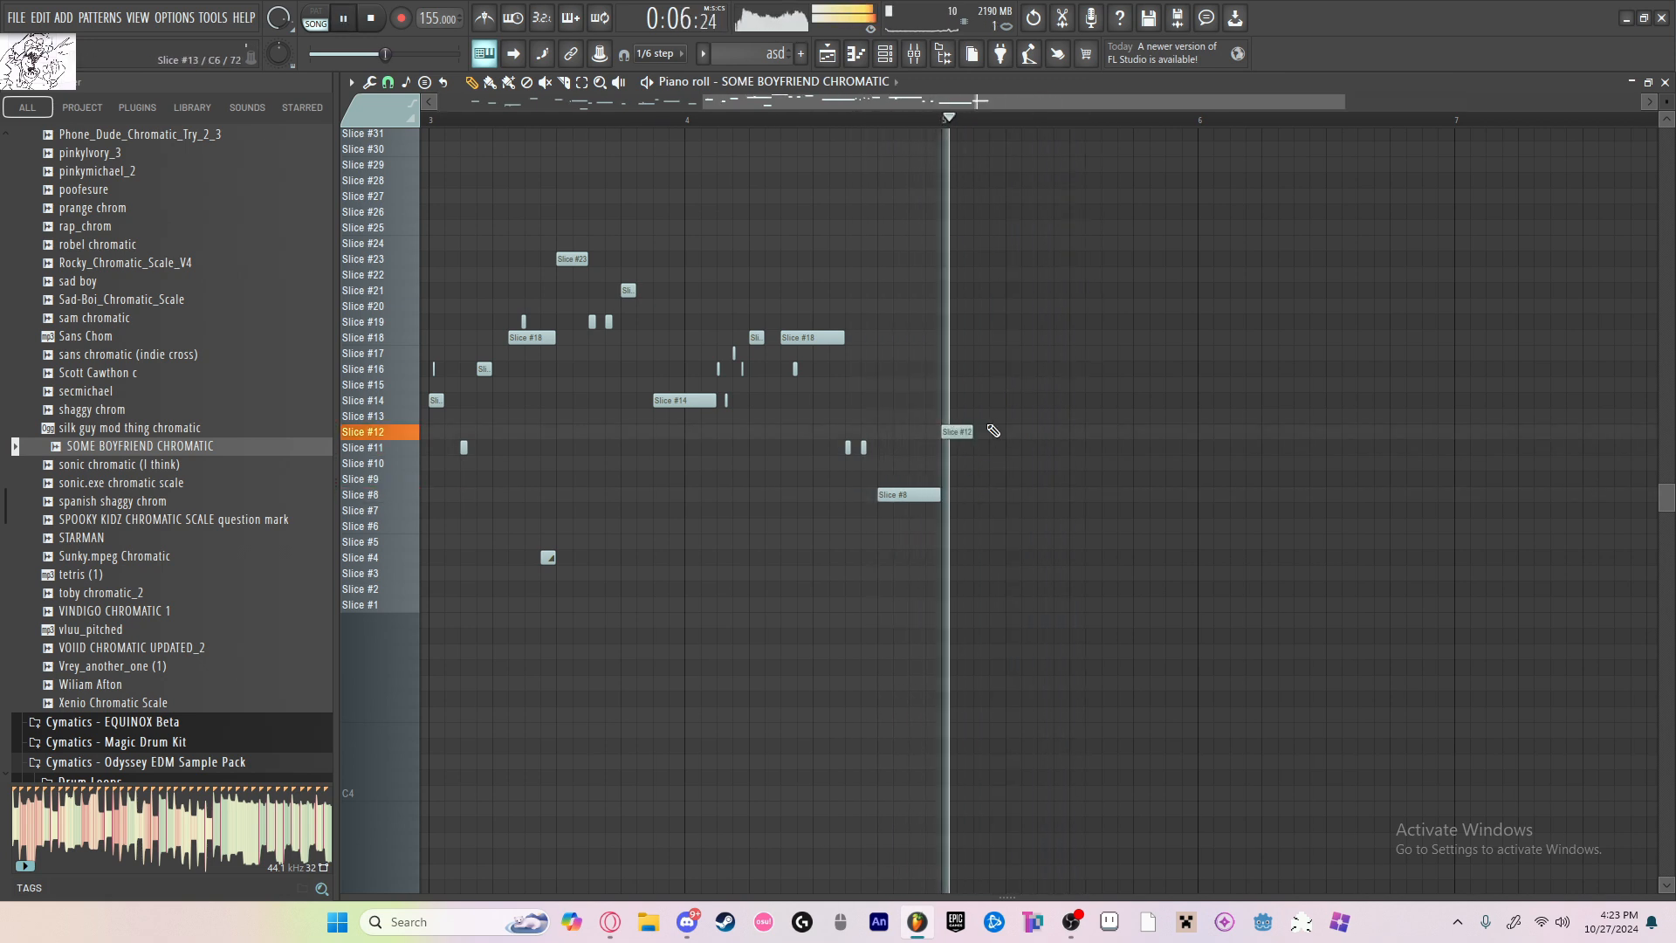
pyautogui.press('space')
pyautogui.click(1006, 447)
pyautogui.press('space')
pyautogui.press('space')
pyautogui.press('space')
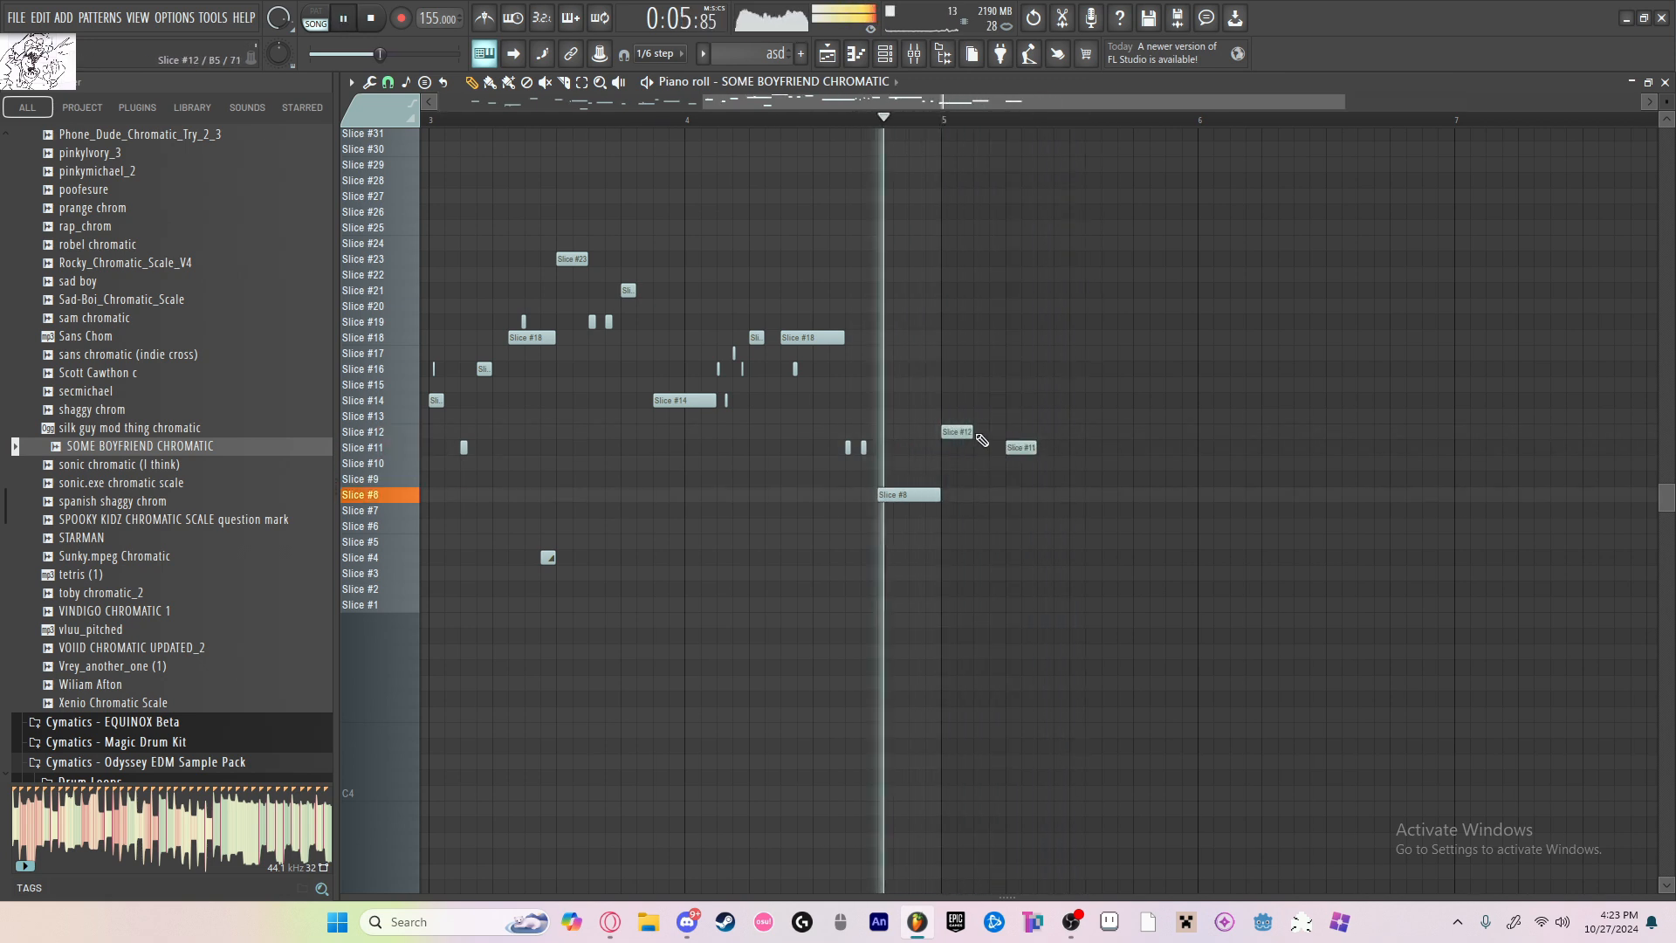
pyautogui.press('space')
# Step: Add a short Slice #11 slide note under the Slice #12 note at the start of bar 5
pyautogui.press('space')
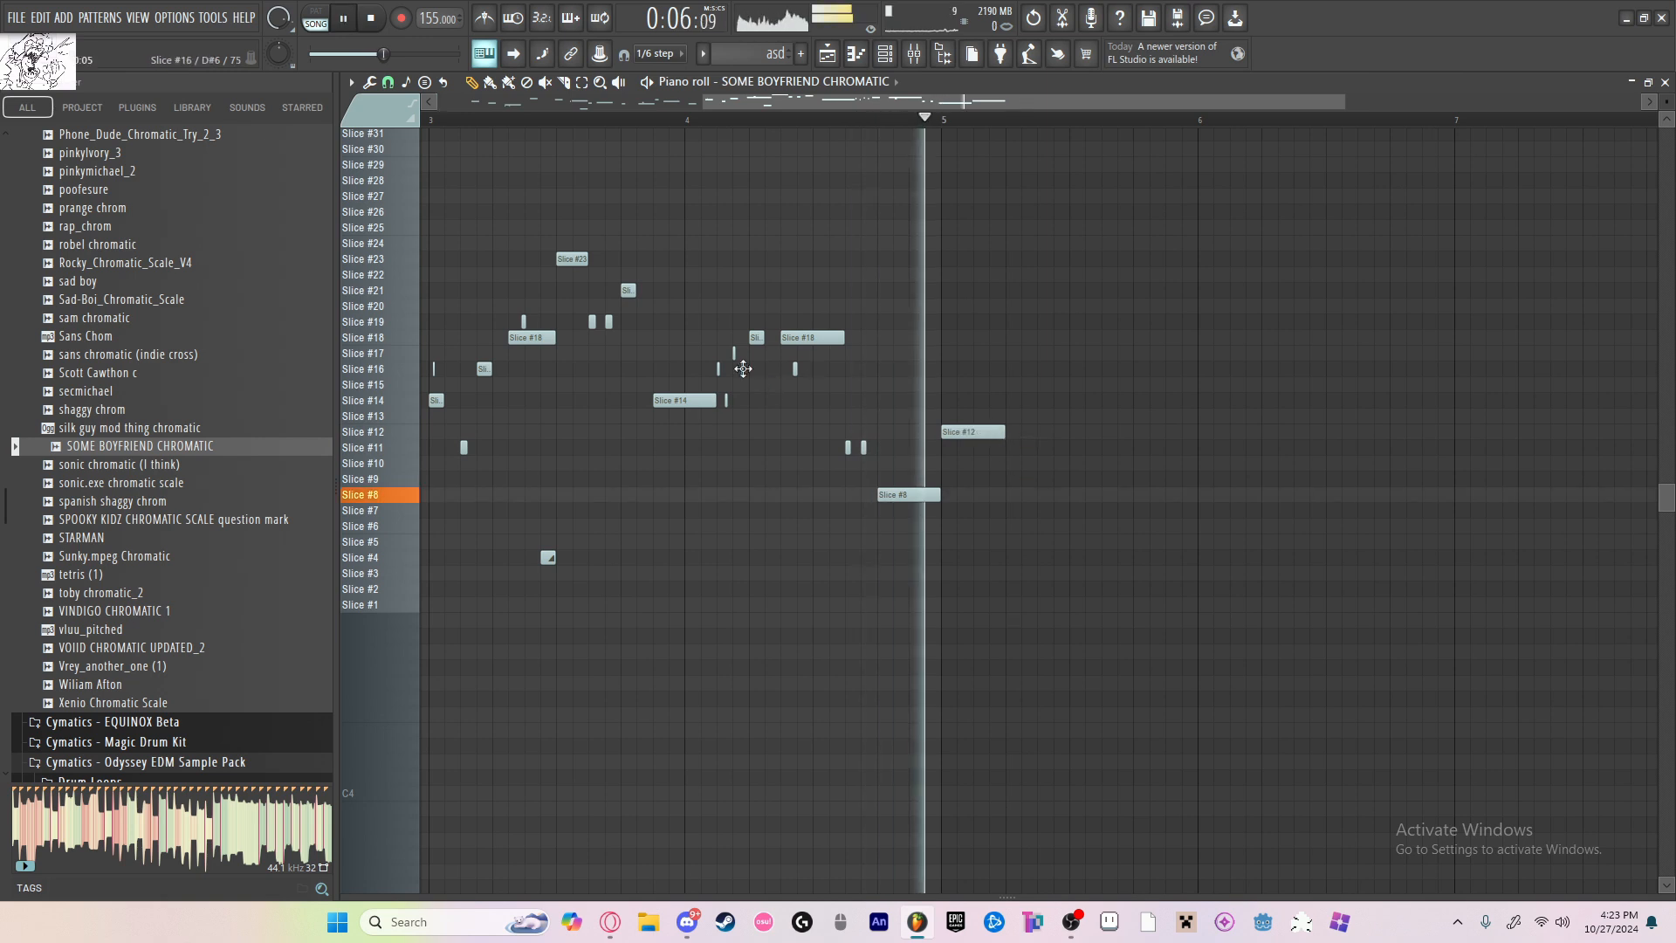
pyautogui.press('space')
# Step: Try lengthening and trimming the bar 5 Slice #12 note against its slide note while replaying the ending
pyautogui.press('space')
pyautogui.scroll(5, 711, 464)
pyautogui.press('space')
pyautogui.scroll(2, 712, 463)
pyautogui.click(590, 447)
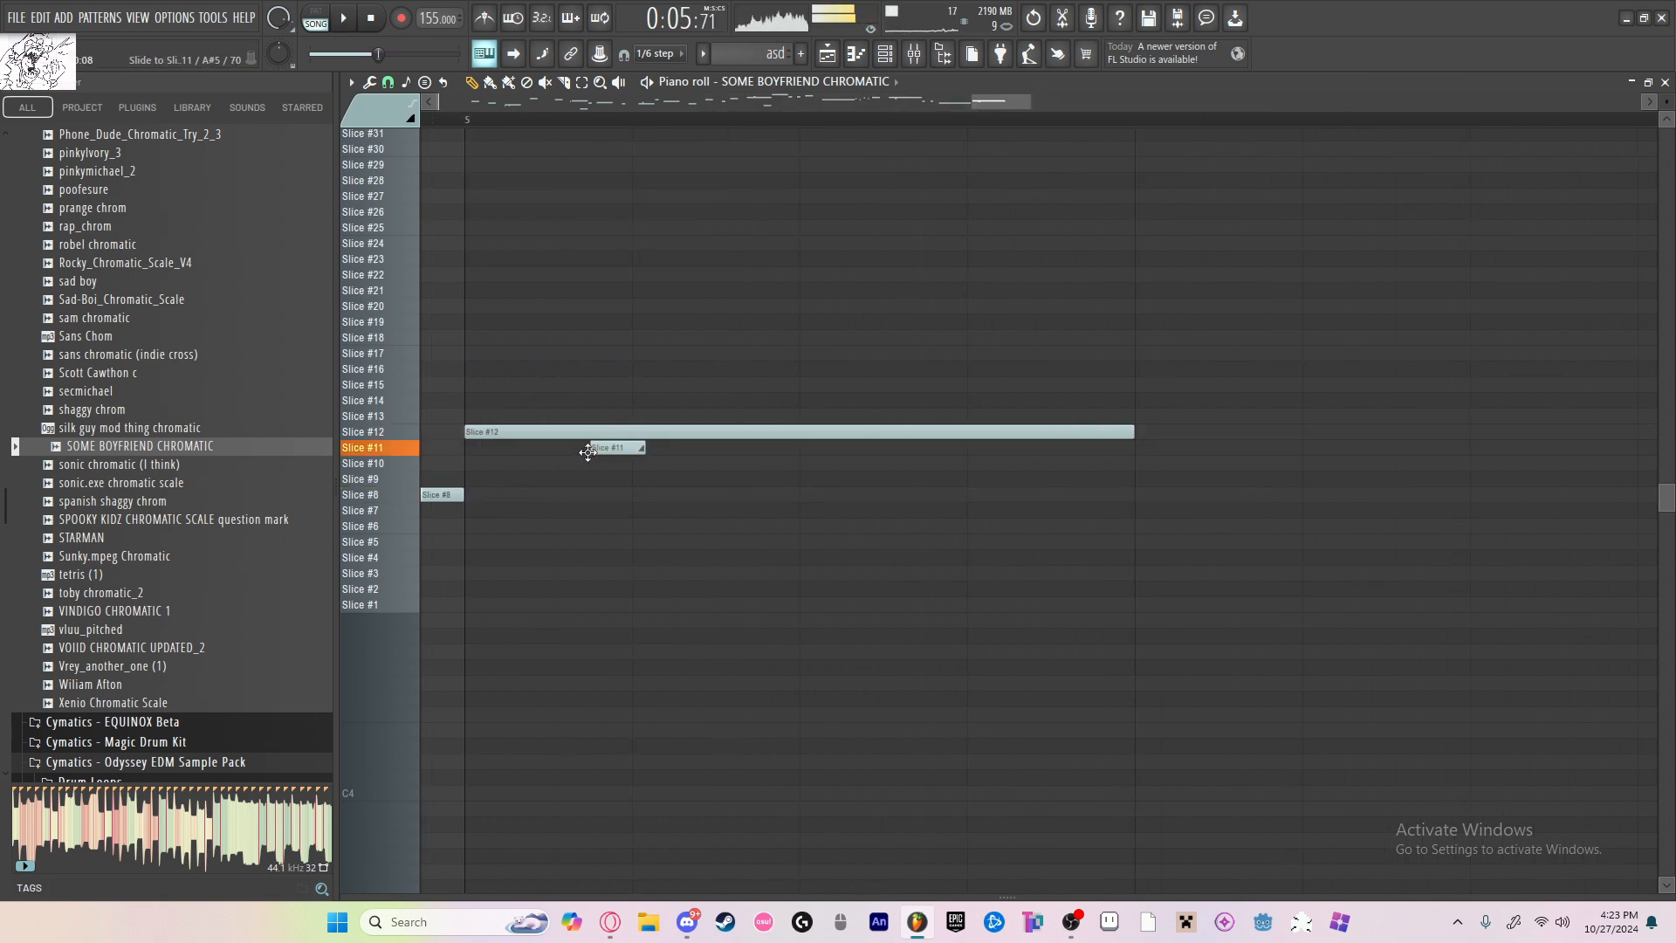
pyautogui.press('space')
pyautogui.press('space')
pyautogui.moveTo(1132, 431); pyautogui.dragTo(1380, 447)
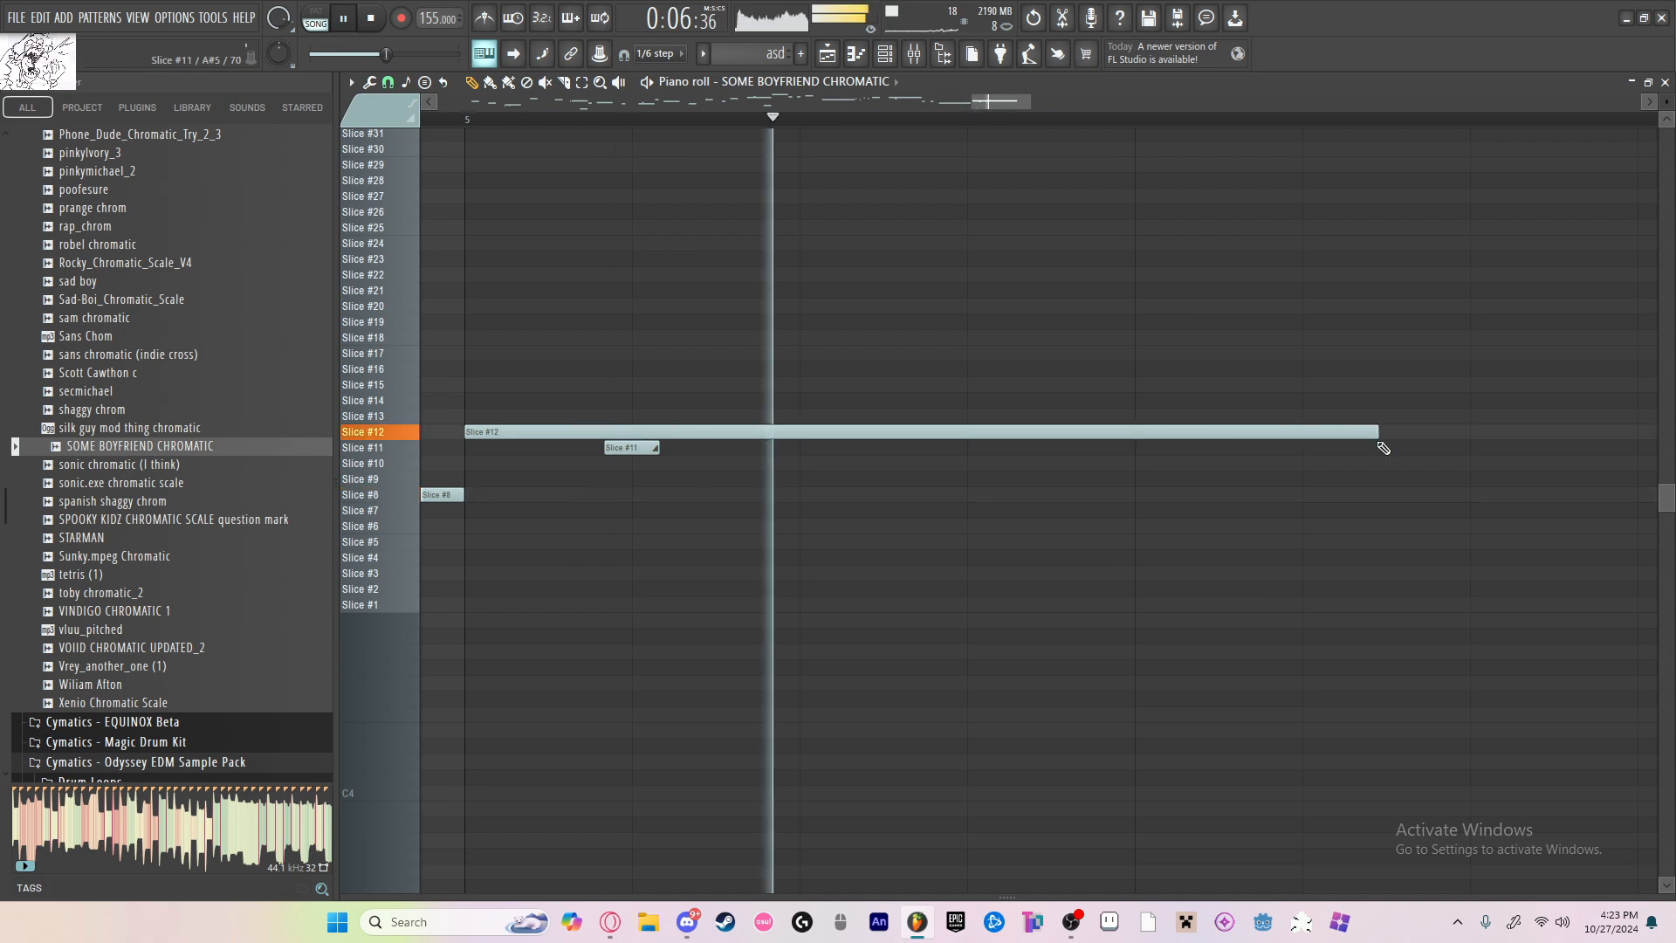
pyautogui.scroll(-8, 1034, 430)
pyautogui.scroll(4, 1039, 433)
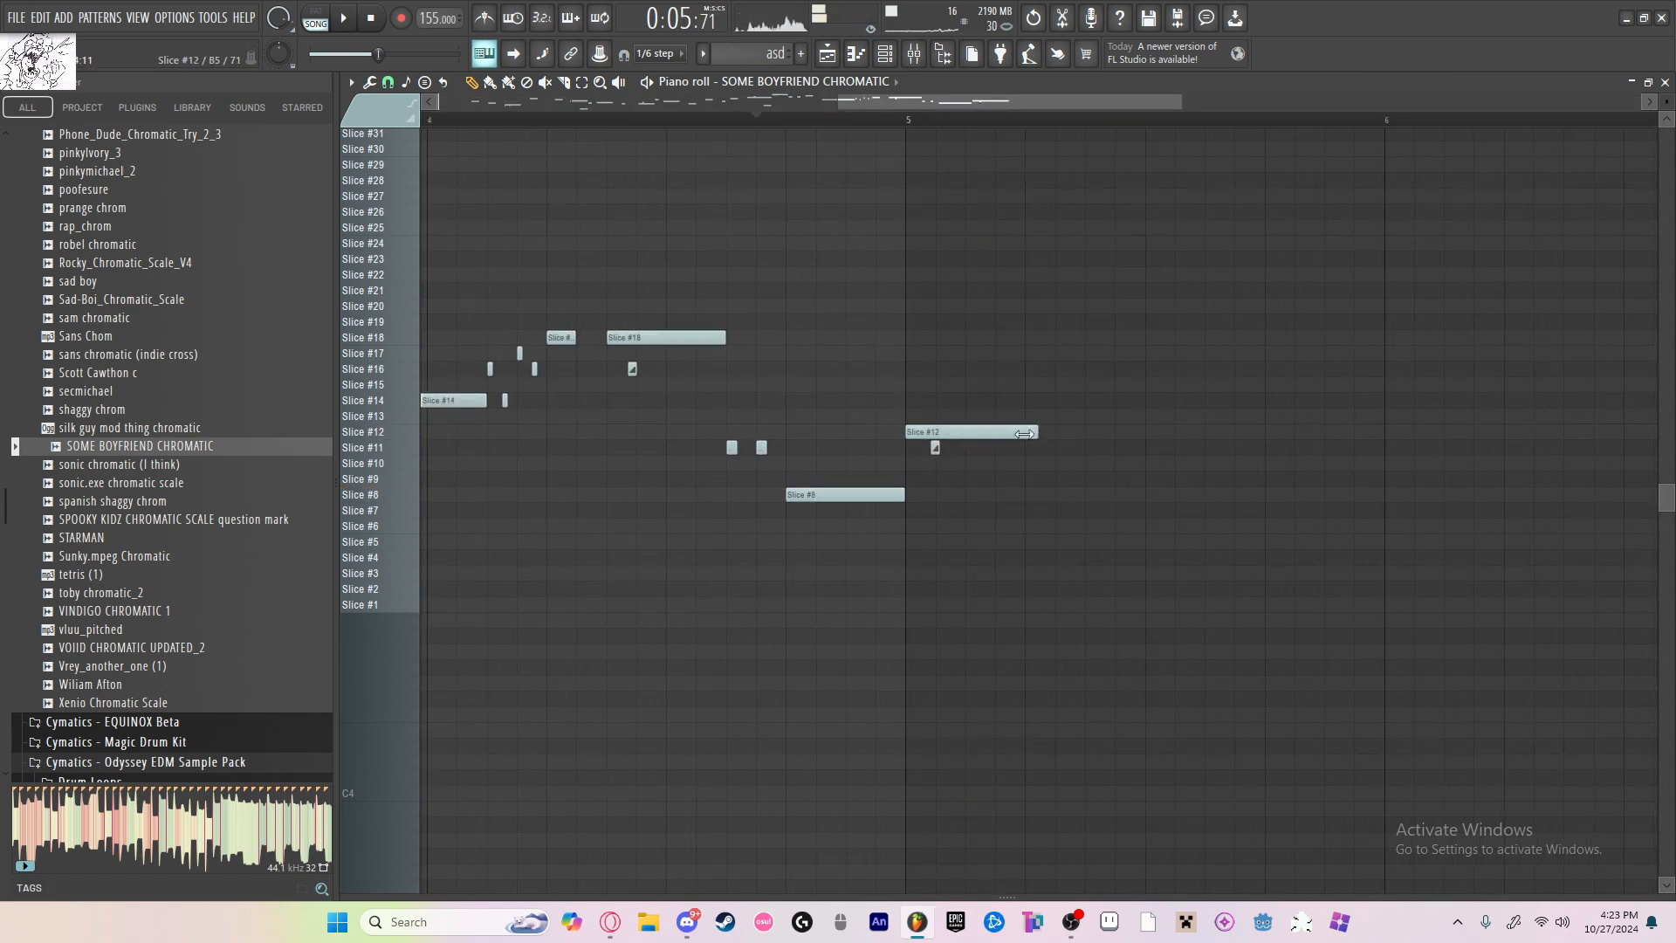
pyautogui.scroll(5, 1060, 435)
pyautogui.scroll(1, 1060, 435)
pyautogui.moveTo(1098, 431); pyautogui.dragTo(1028, 431)
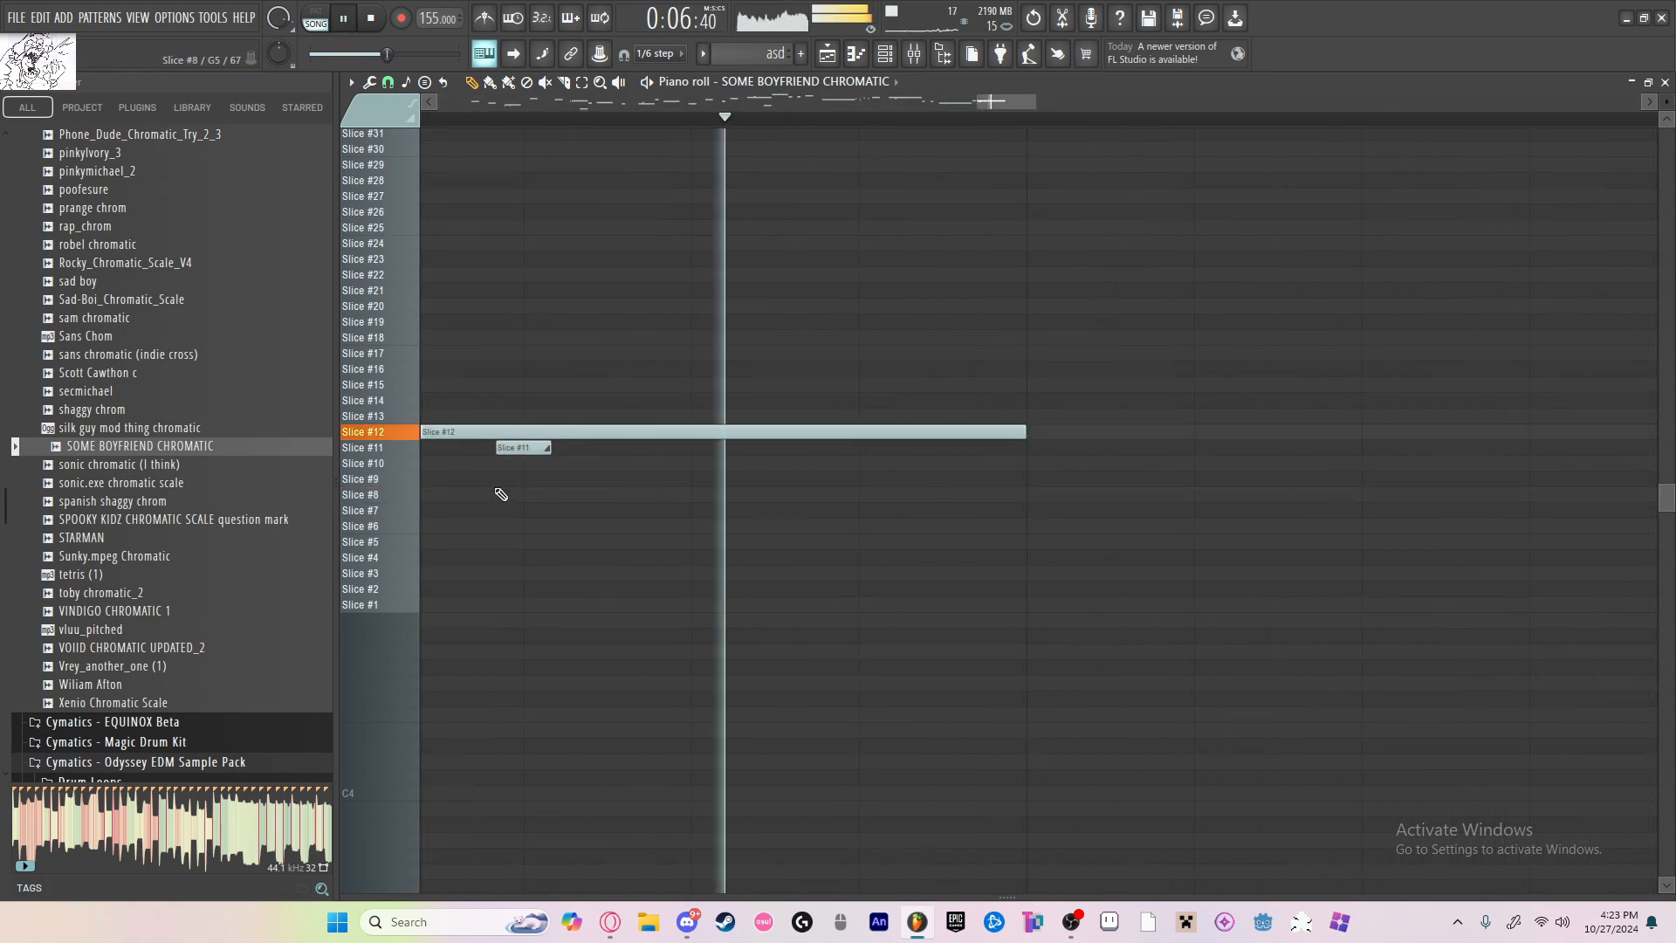
# Step: Move the Slice #11 slide note further into bar 5, try a longer Slice #12 note above it, and delete the Slice #12 note
pyautogui.moveTo(529, 449); pyautogui.dragTo(887, 445)
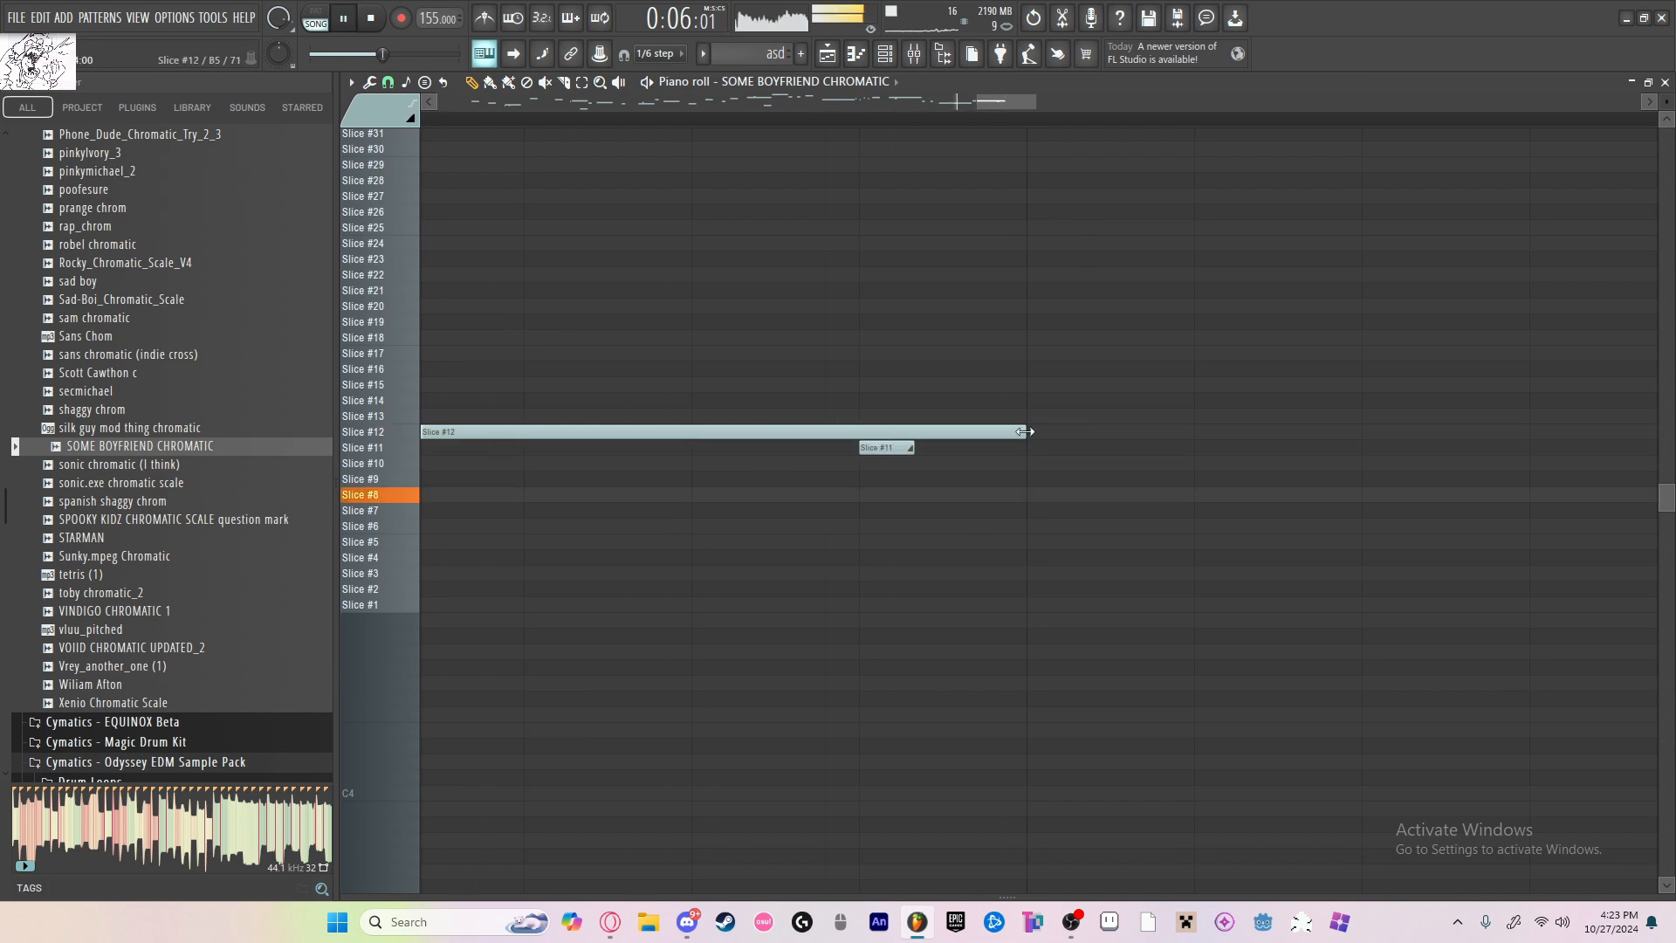
pyautogui.moveTo(1024, 432); pyautogui.dragTo(1534, 427)
pyautogui.scroll(-5, 960, 432)
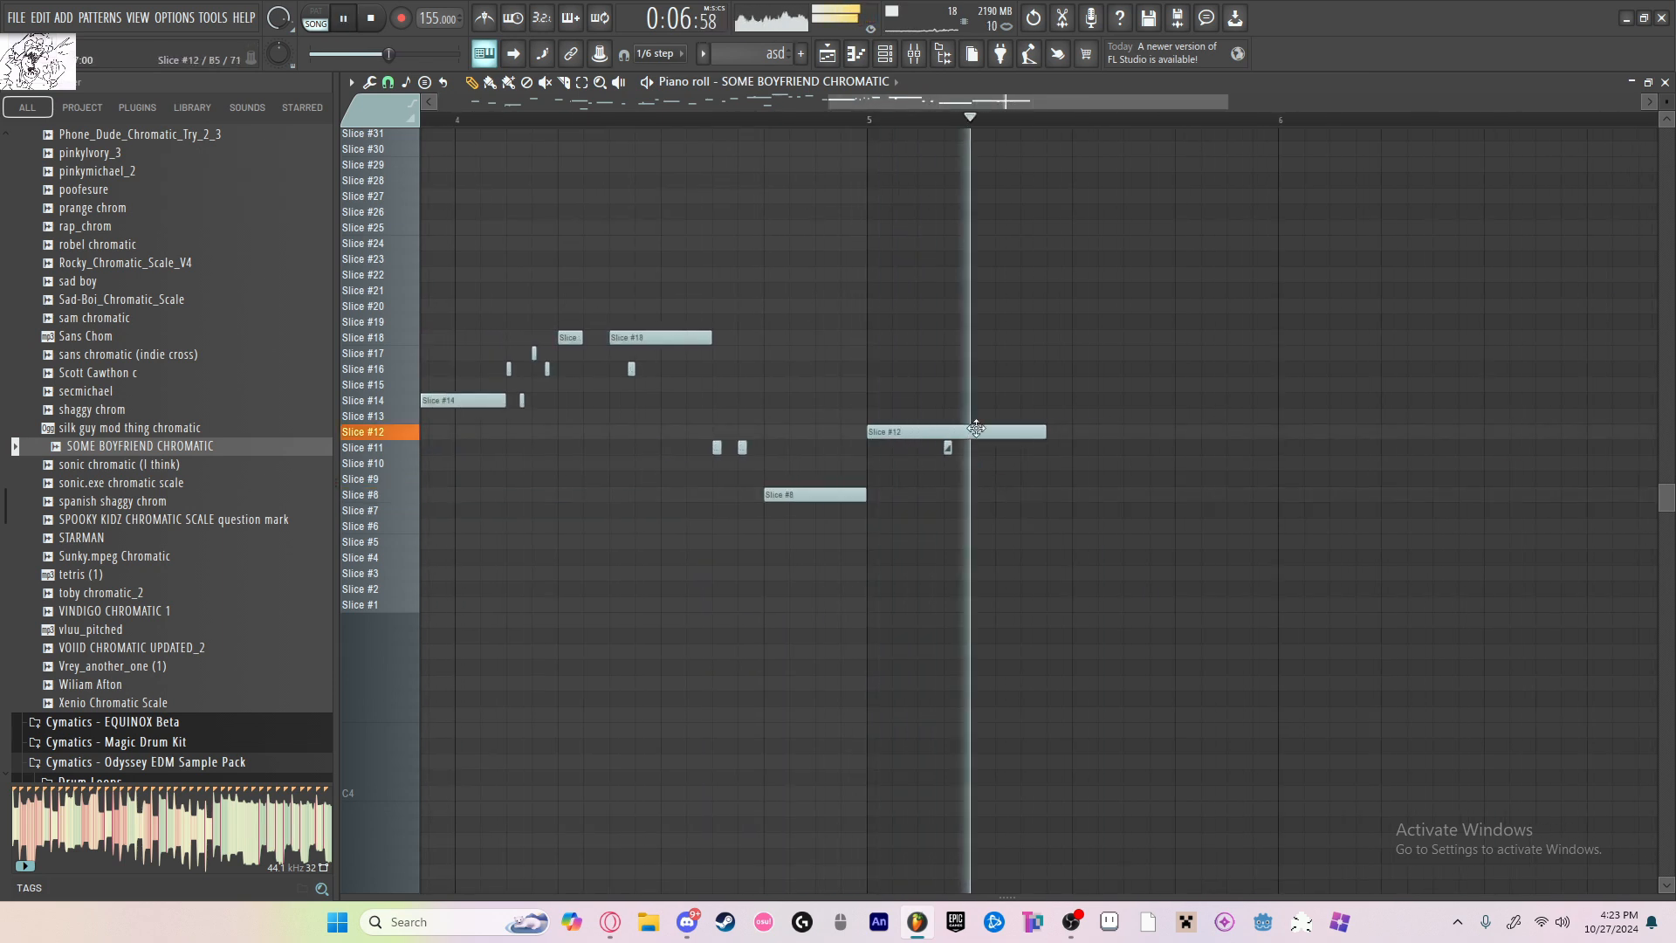
pyautogui.rightClick(985, 431)
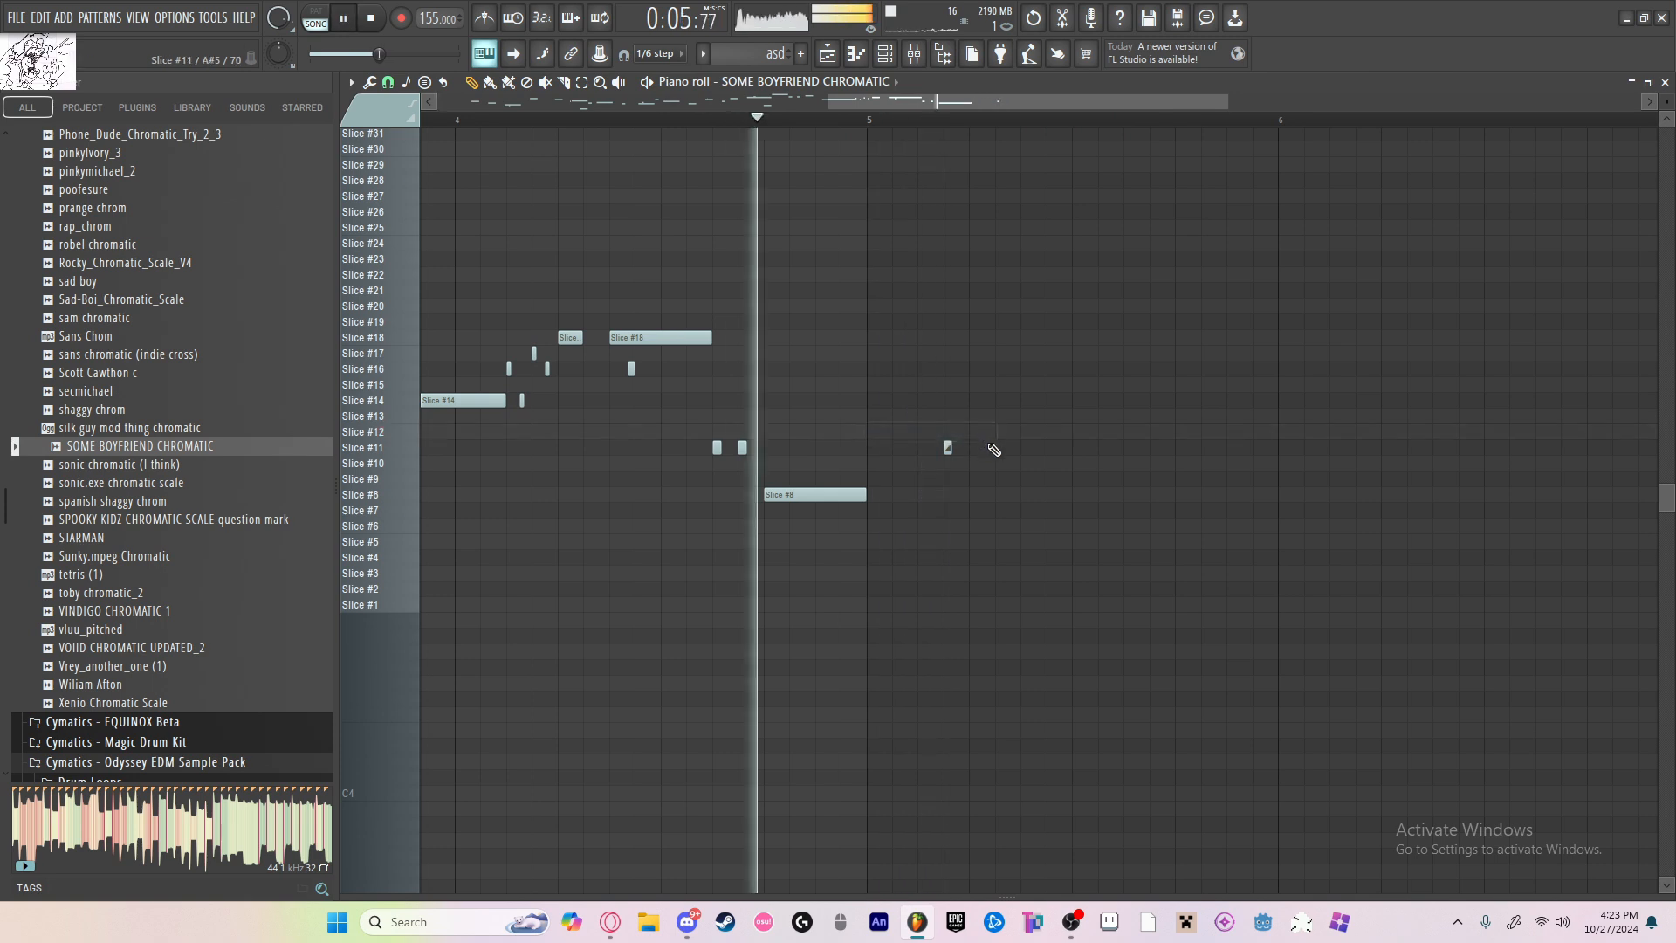
# Step: Delete the Slice #11 slide note in bar 5, and try a Slice #9 note at the bar's start before removing it
pyautogui.rightClick(948, 447)
pyautogui.moveTo(871, 448); pyautogui.dragTo(871, 480)
pyautogui.rightClick(871, 480)
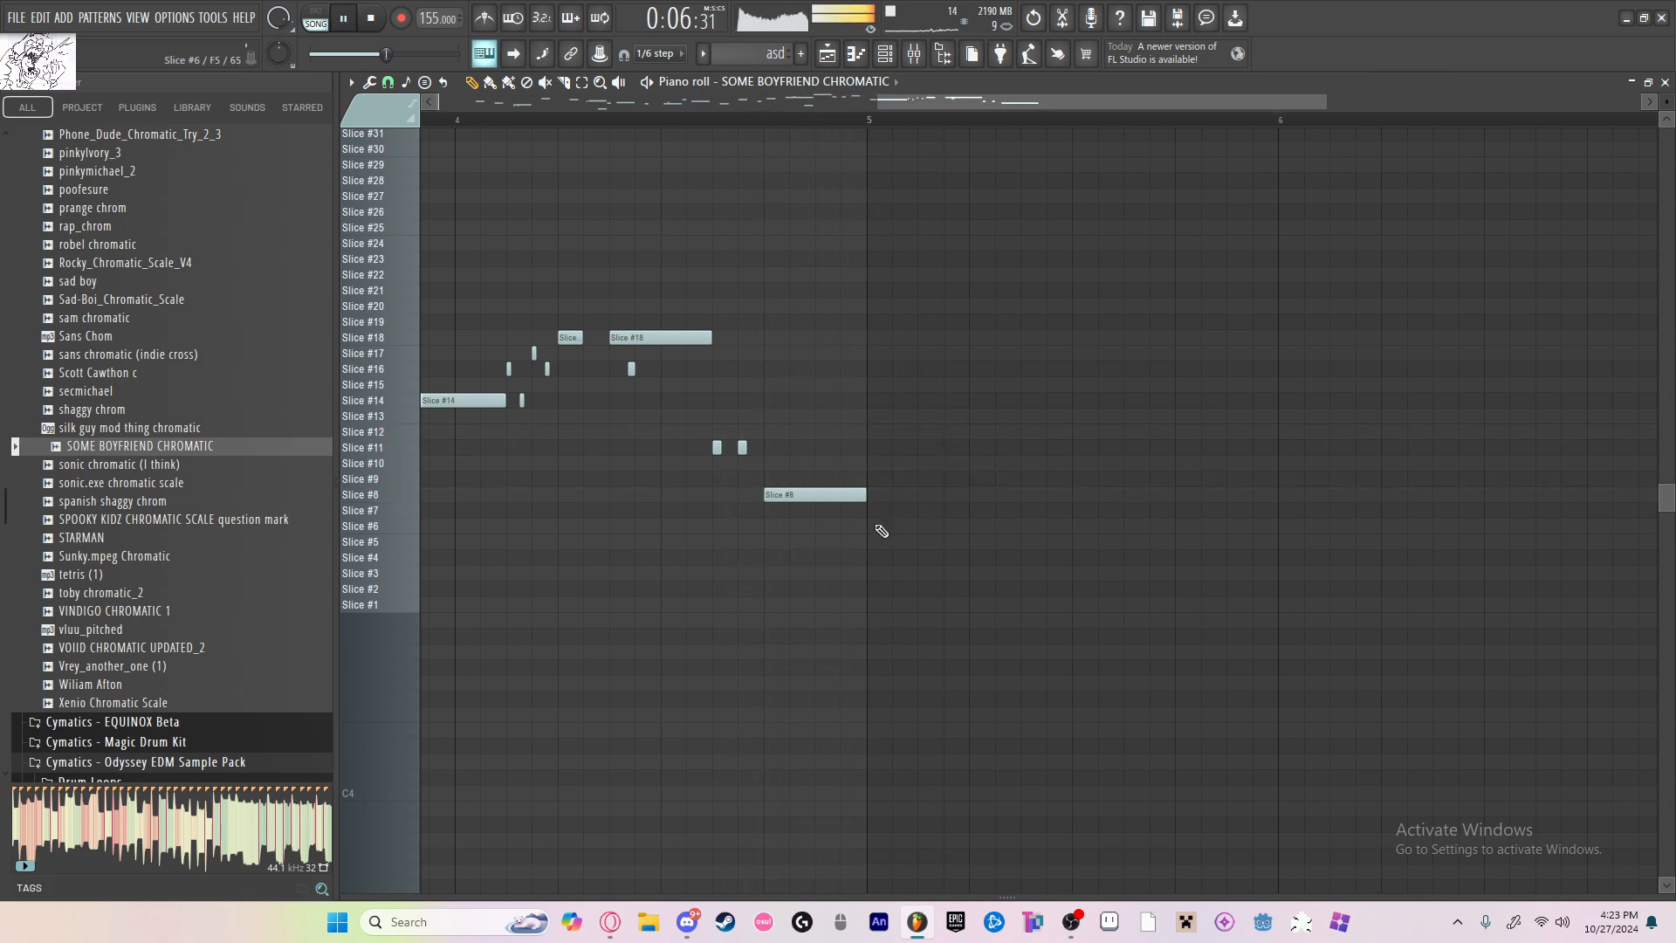
# Step: Place a Slice #4 note at the start of bar 5, shorten it to about half a beat and replay the ending
pyautogui.moveTo(872, 539); pyautogui.dragTo(875, 558)
pyautogui.press('space')
pyautogui.press('space')
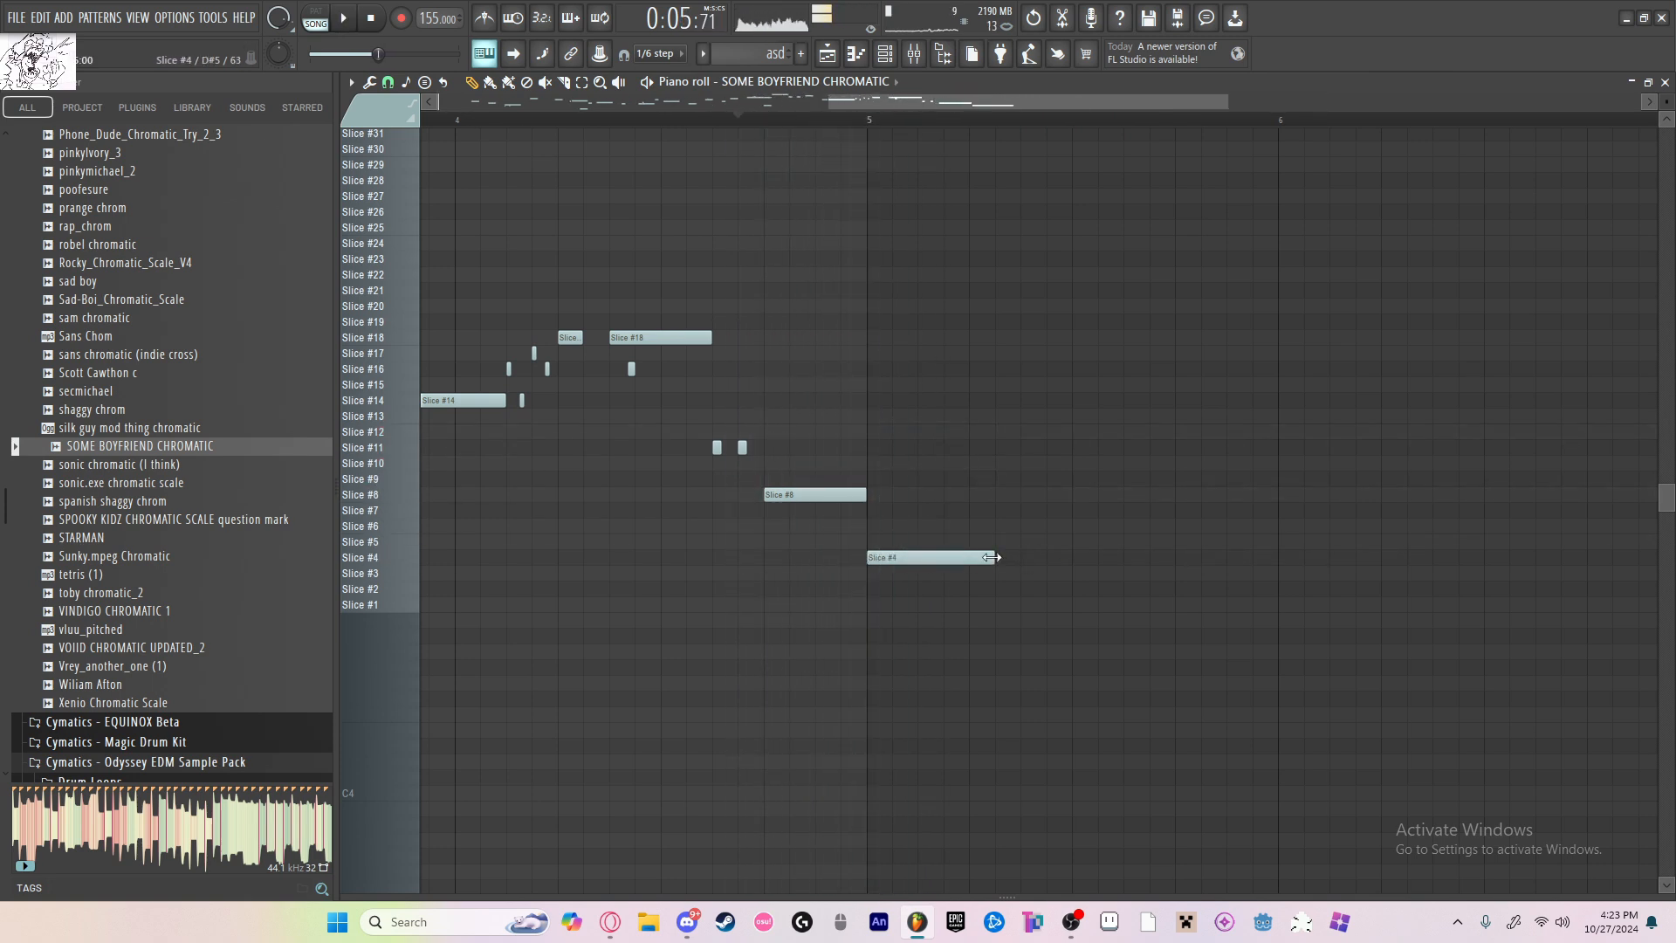
pyautogui.press('space')
pyautogui.moveTo(992, 557); pyautogui.dragTo(921, 557)
# Step: Delete the Slice #29 note near the end of bar 1 and replay the melody with the playlist arrangement
pyautogui.press('space')
pyautogui.press('space')
pyautogui.scroll(-4, 1062, 483)
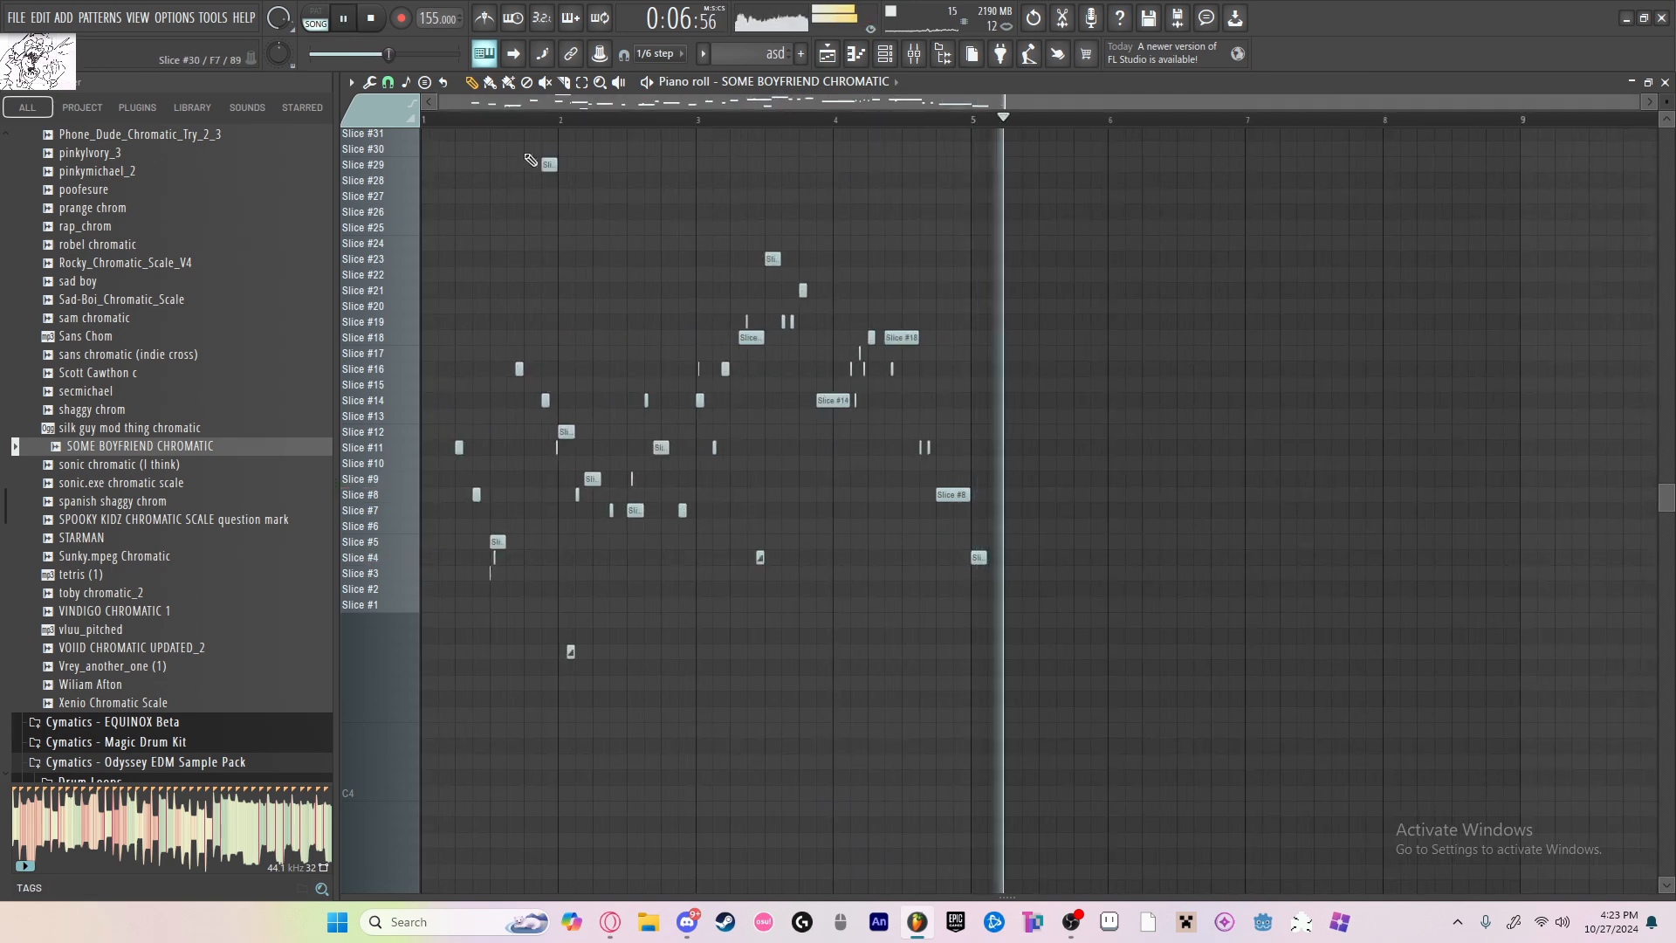
pyautogui.rightClick(545, 165)
pyautogui.click(826, 56)
pyautogui.press('space')
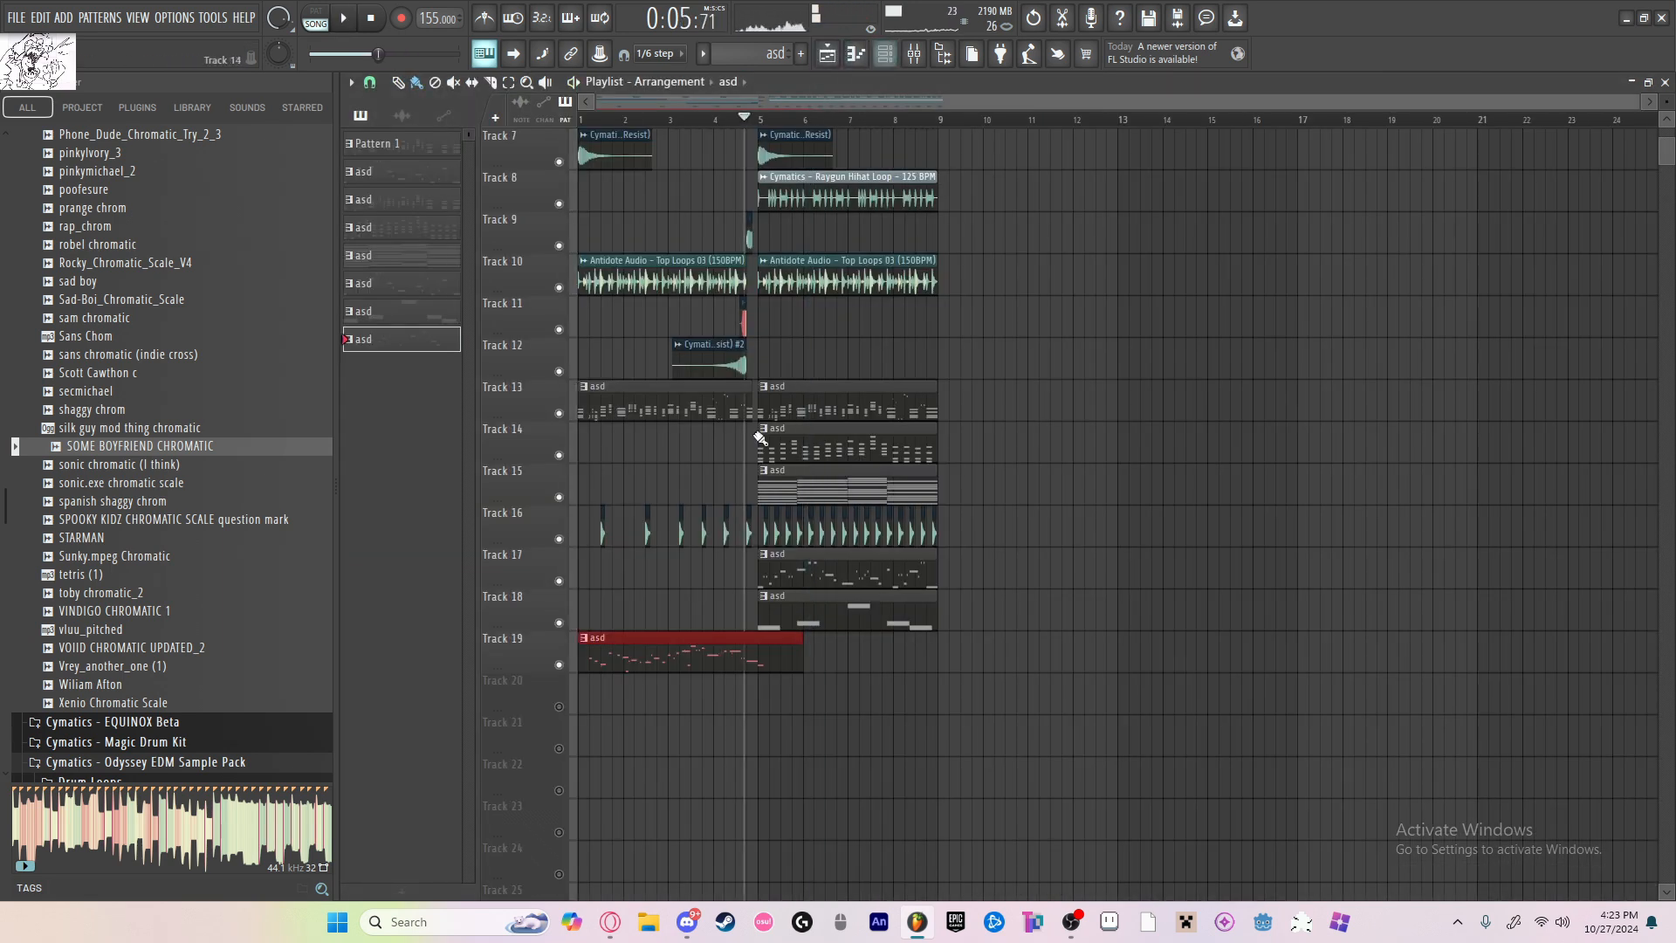
pyautogui.doubleClick(761, 634)
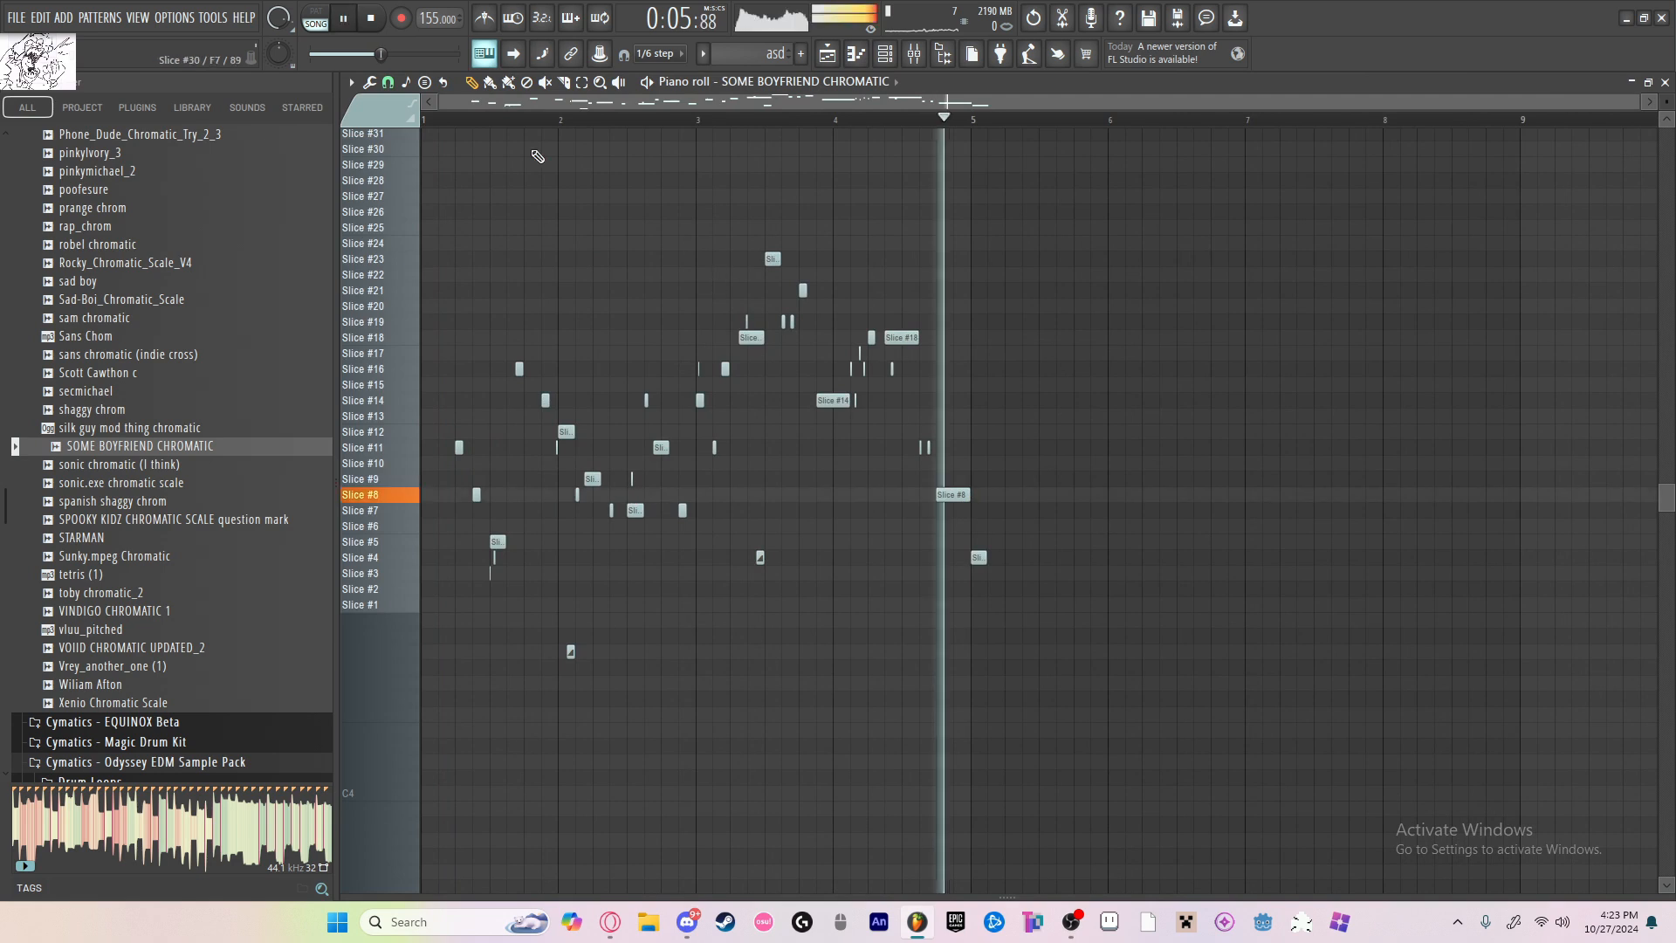
pyautogui.press('space')
# Step: Select all the melody's notes for copying, and remove the stray Slice #24 note in bar 5
pyautogui.hotkey('ctrl', 'a')
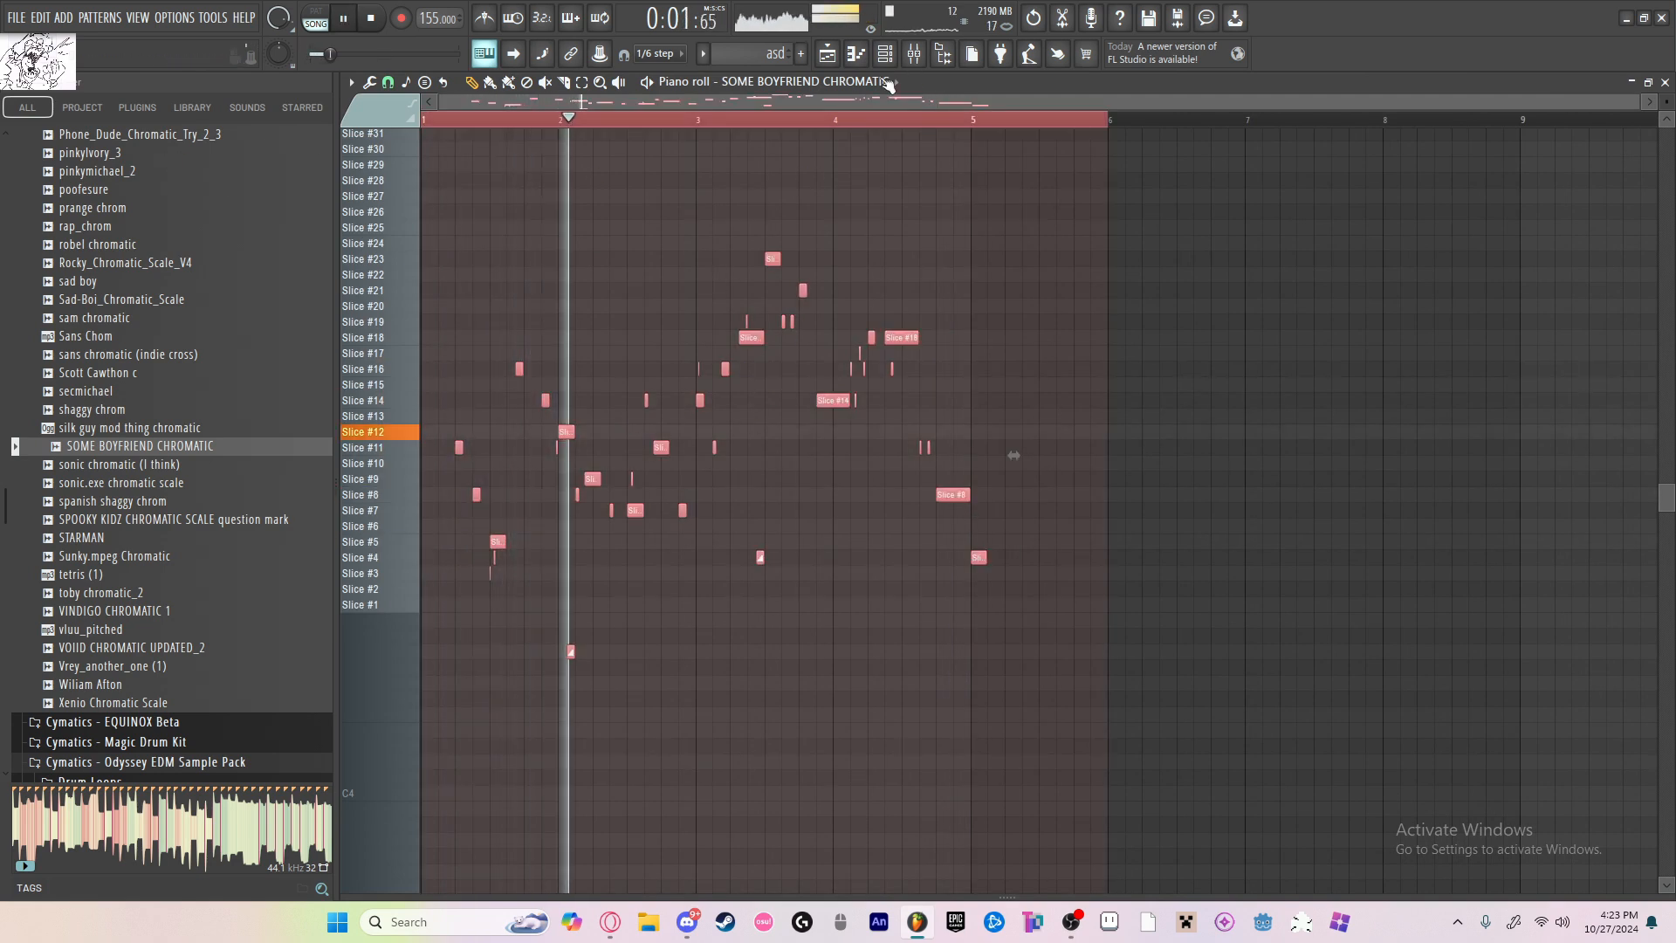
pyautogui.click(993, 244)
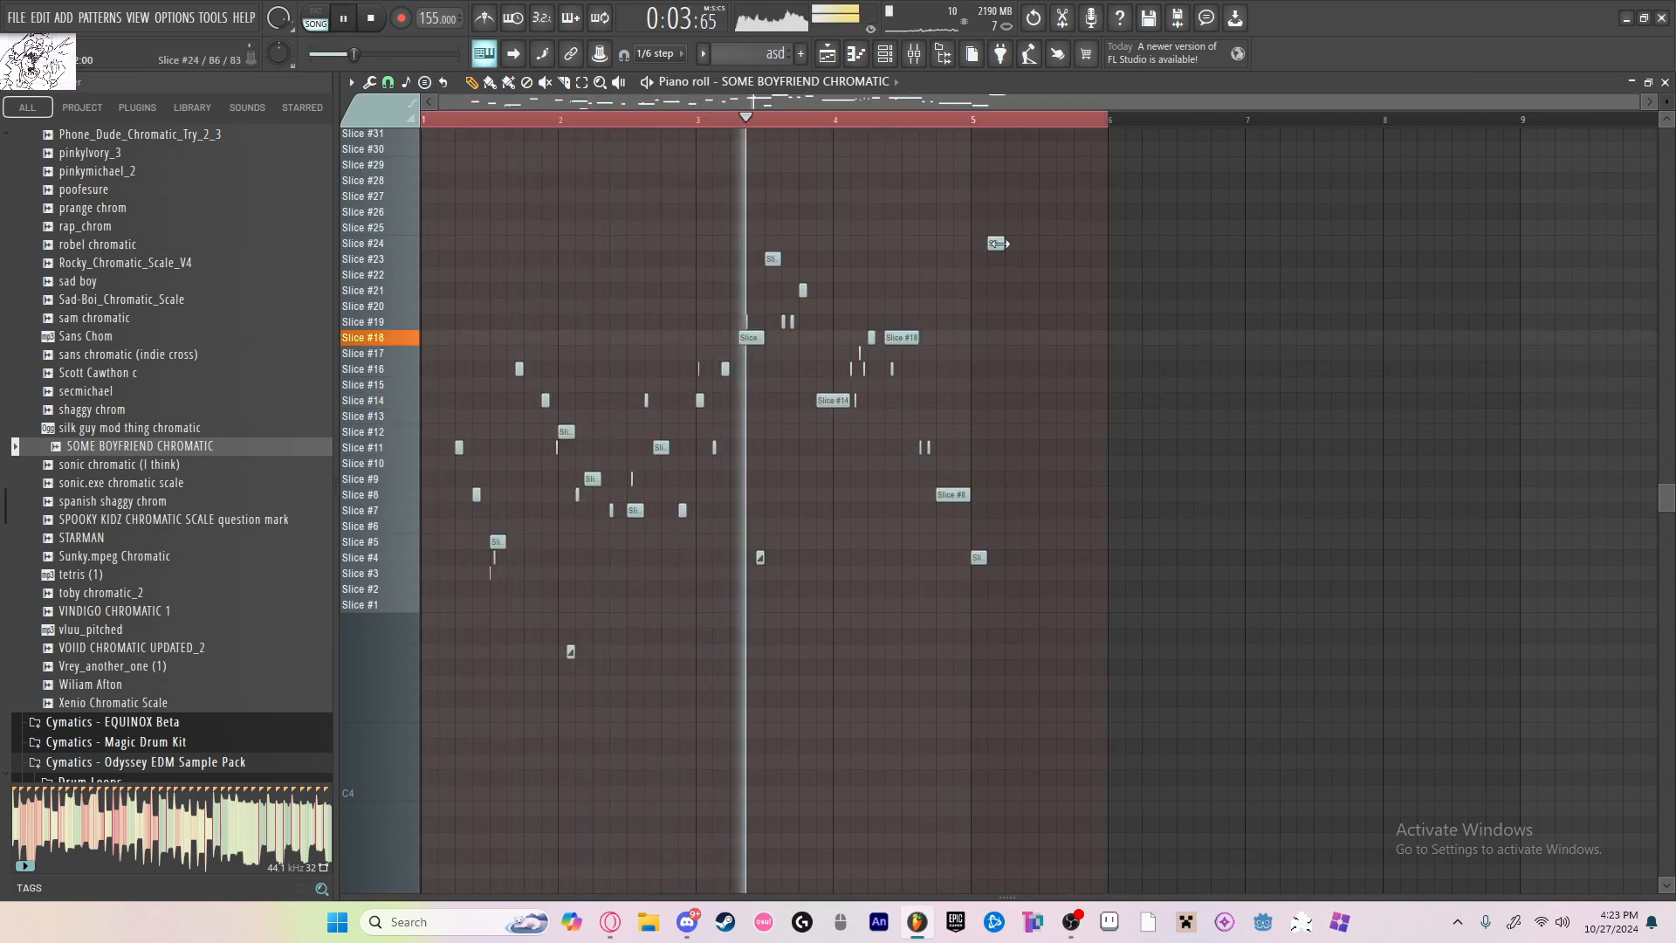
pyautogui.rightClick(992, 244)
# Step: Add a Fruity Slicer channel and load the b3_gf_chrom_scale sample from the chromatics folder into it
pyautogui.press('F6')
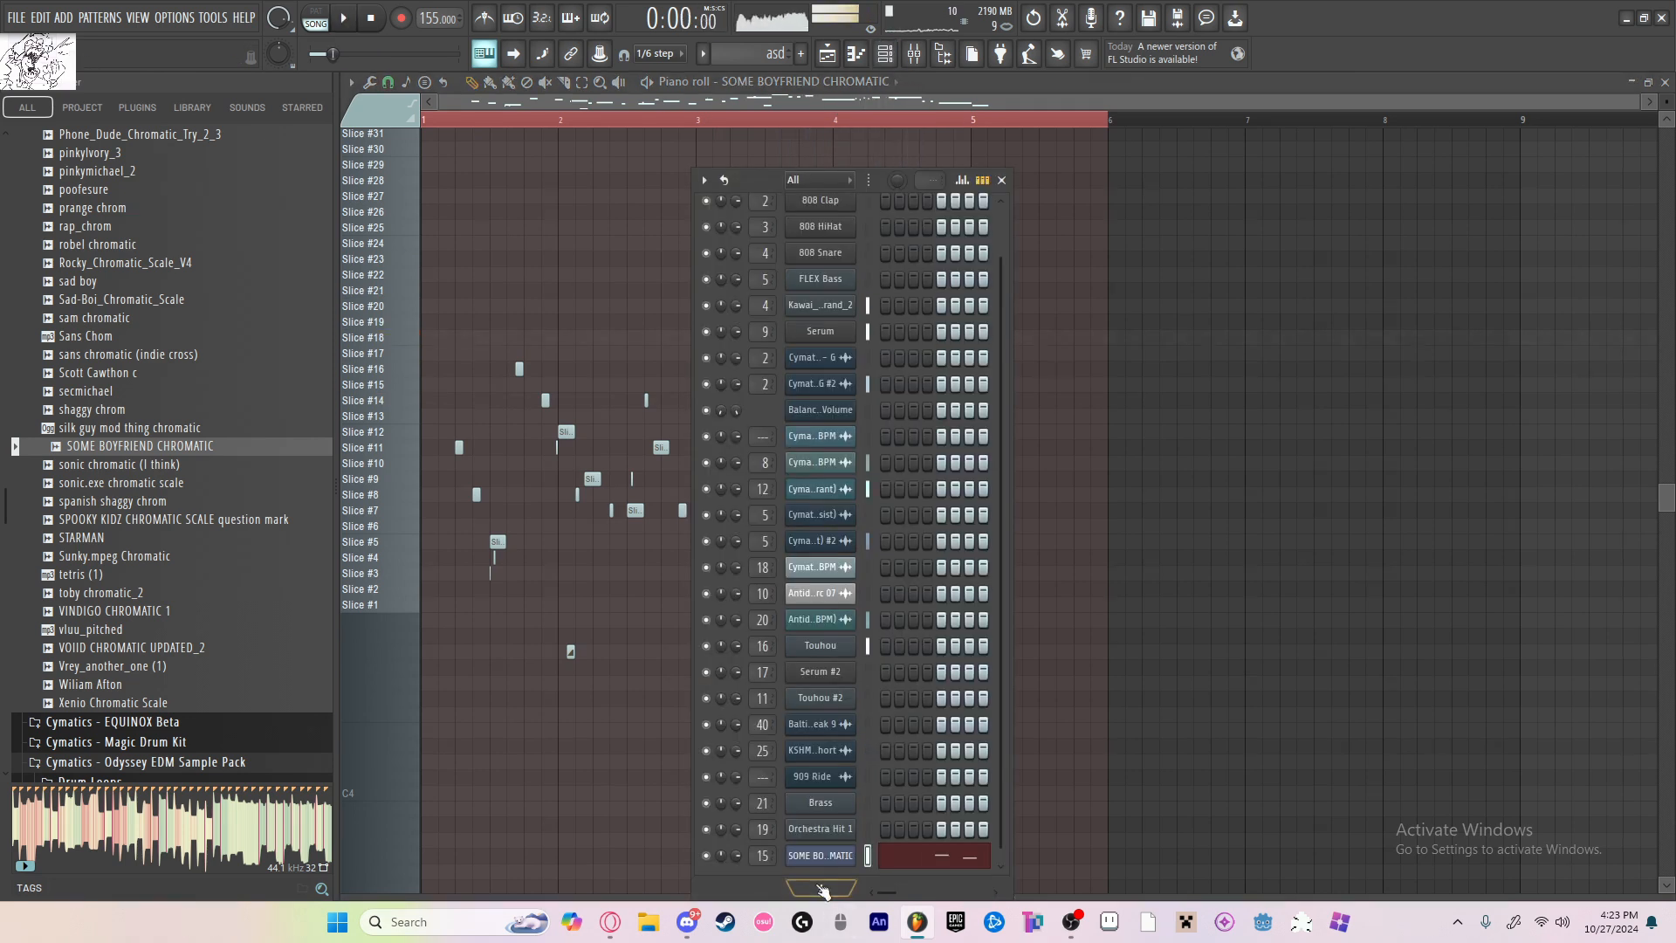
pyautogui.click(821, 889)
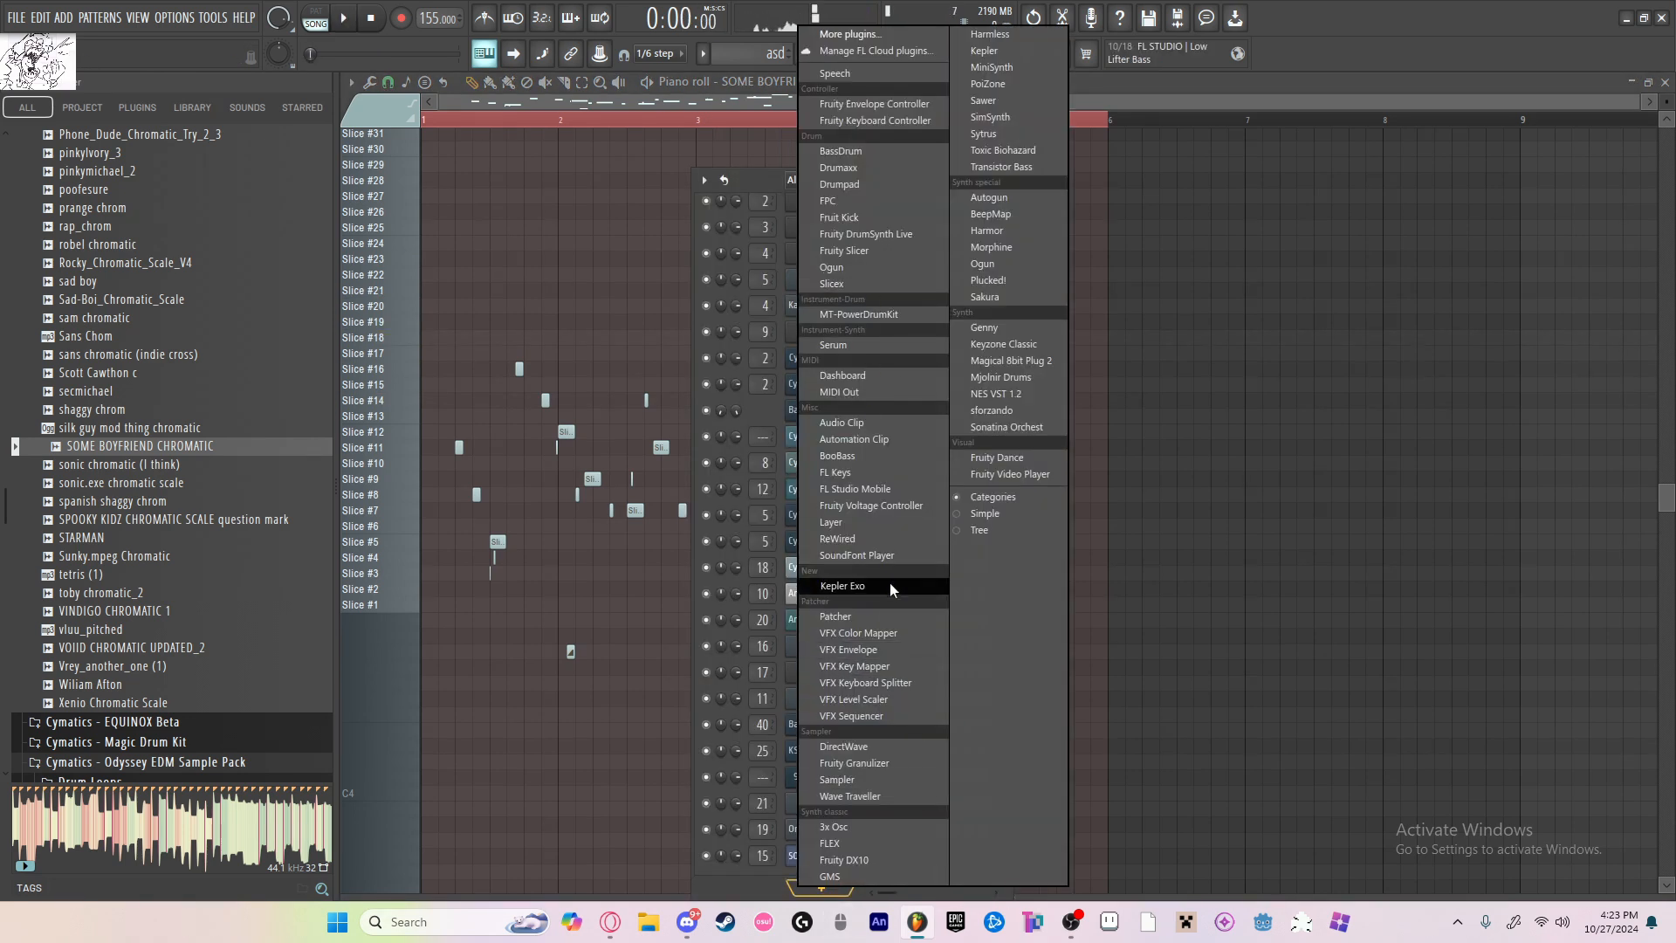
pyautogui.click(1112, 673)
pyautogui.click(836, 891)
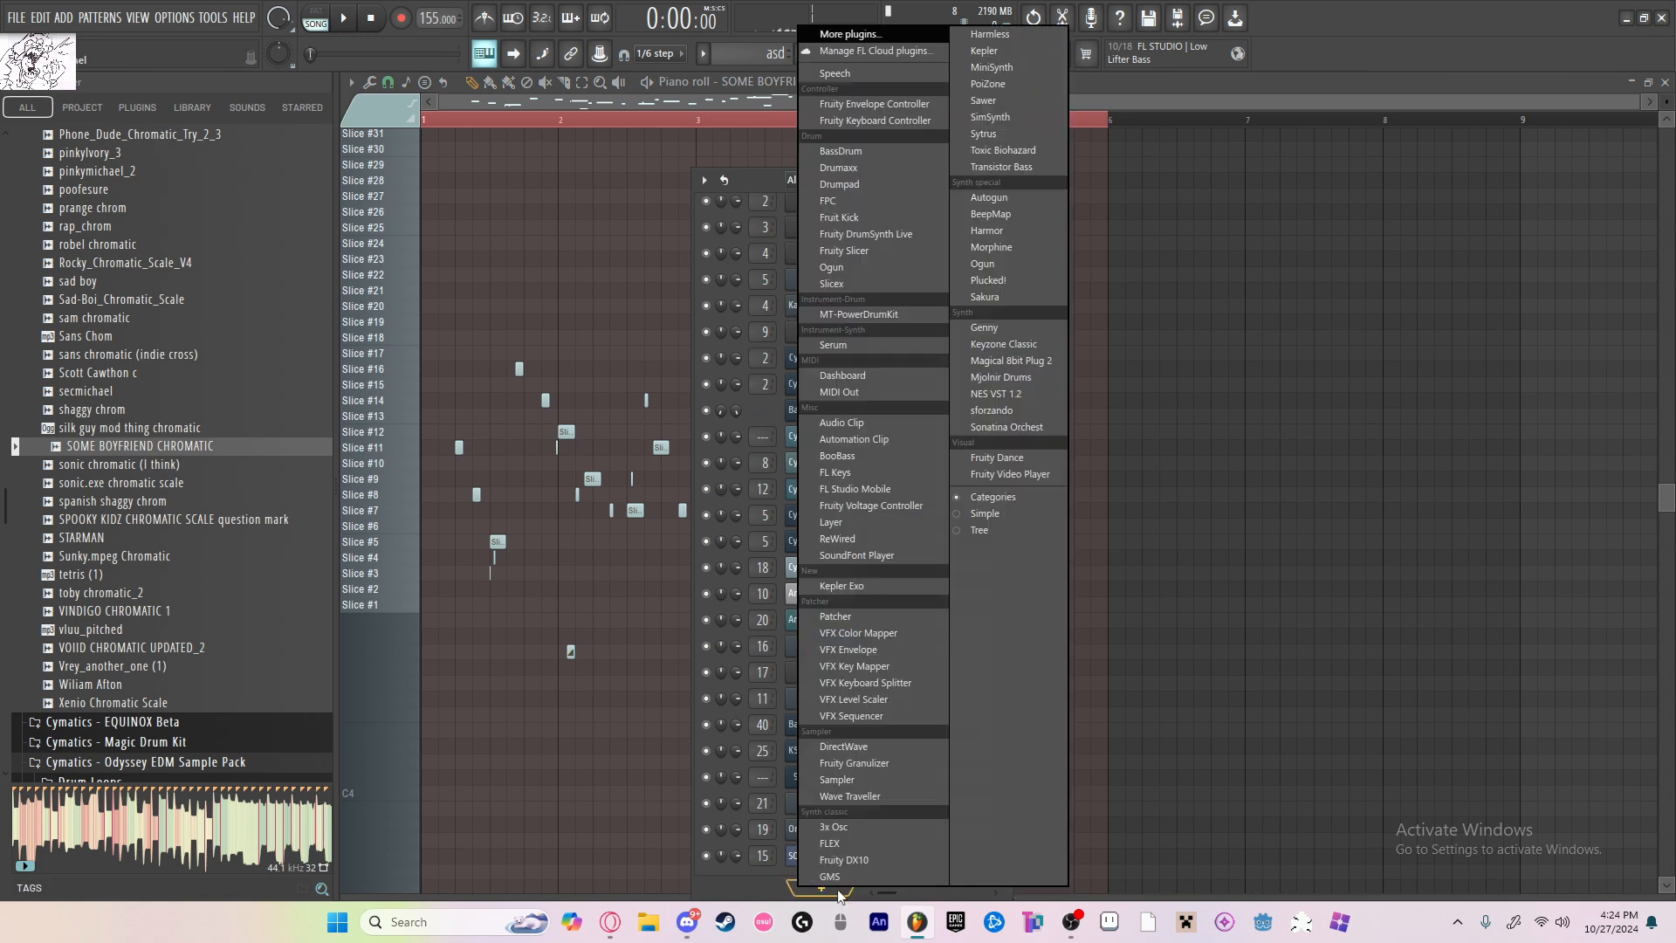
pyautogui.click(856, 253)
pyautogui.scroll(10, 273, 557)
pyautogui.click(129, 413)
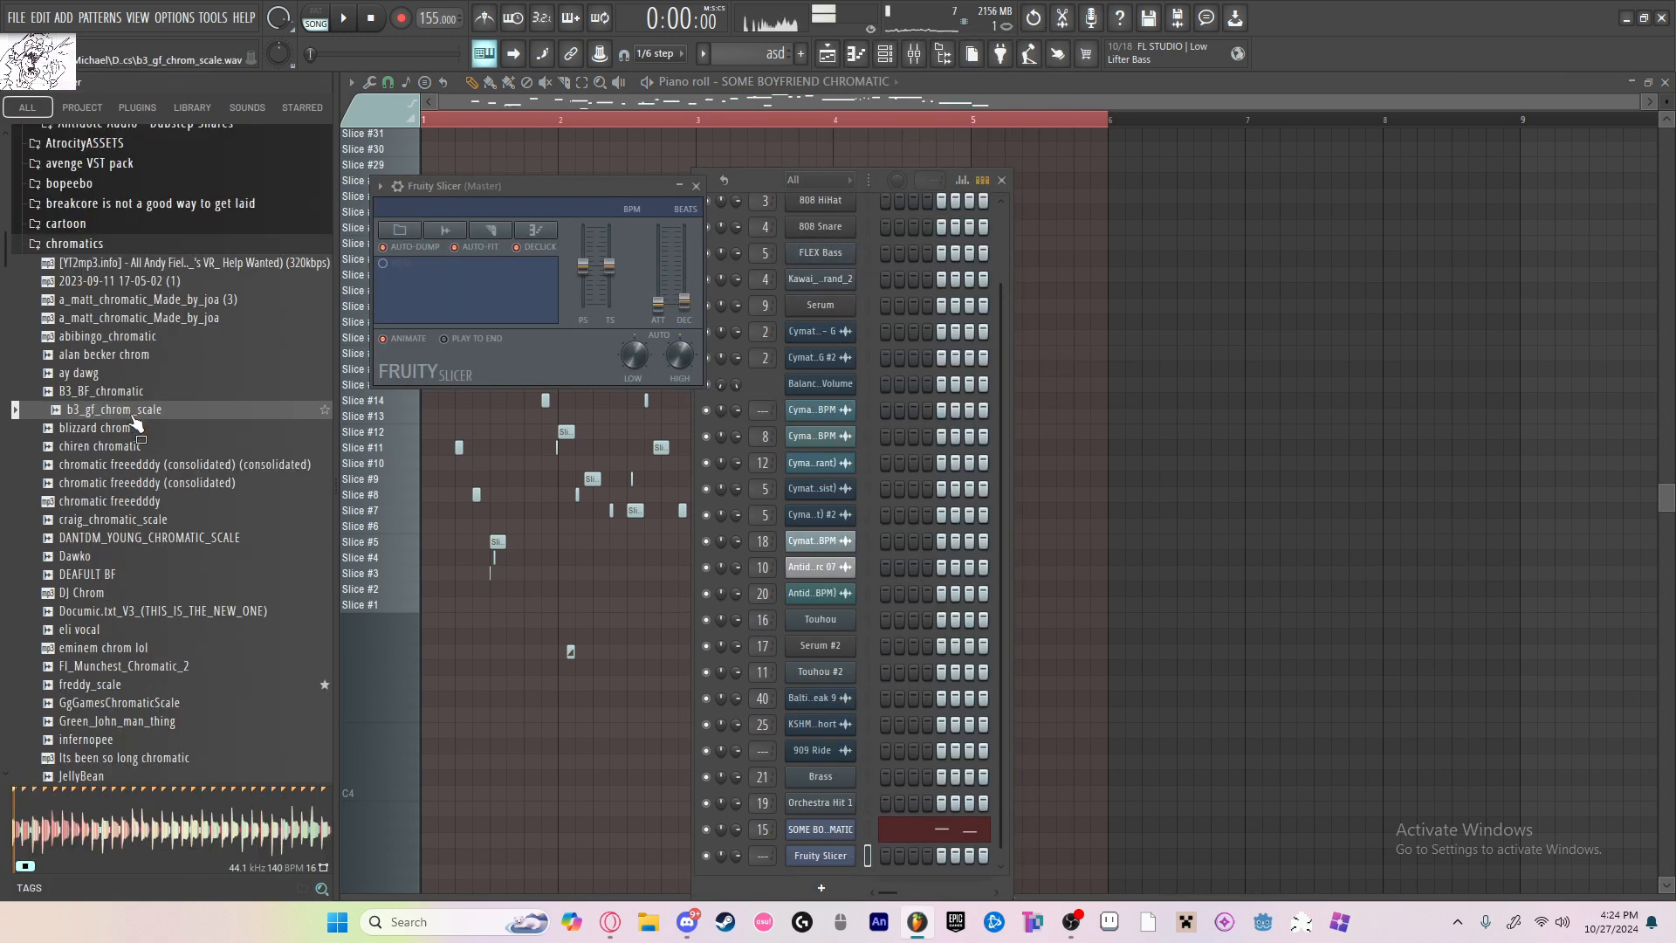
pyautogui.moveTo(442, 319); pyautogui.dragTo(512, 270)
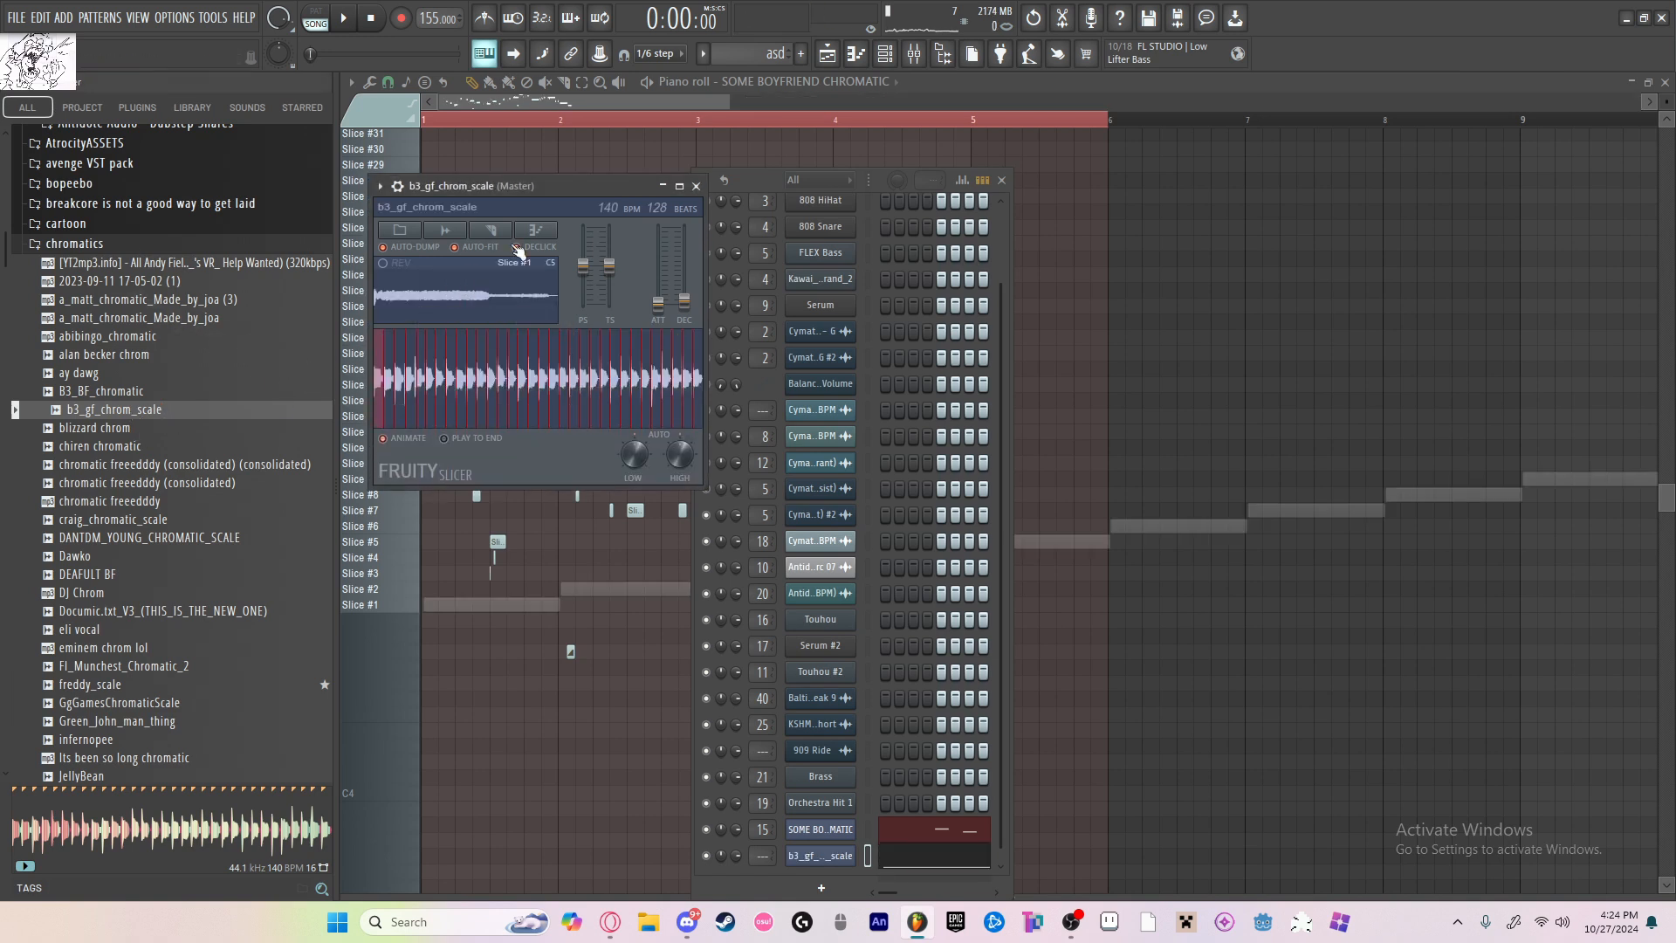
# Step: Undo the score dumping that placed slice notes in the piano roll
pyautogui.click(1160, 307)
pyautogui.rightClick(1167, 308)
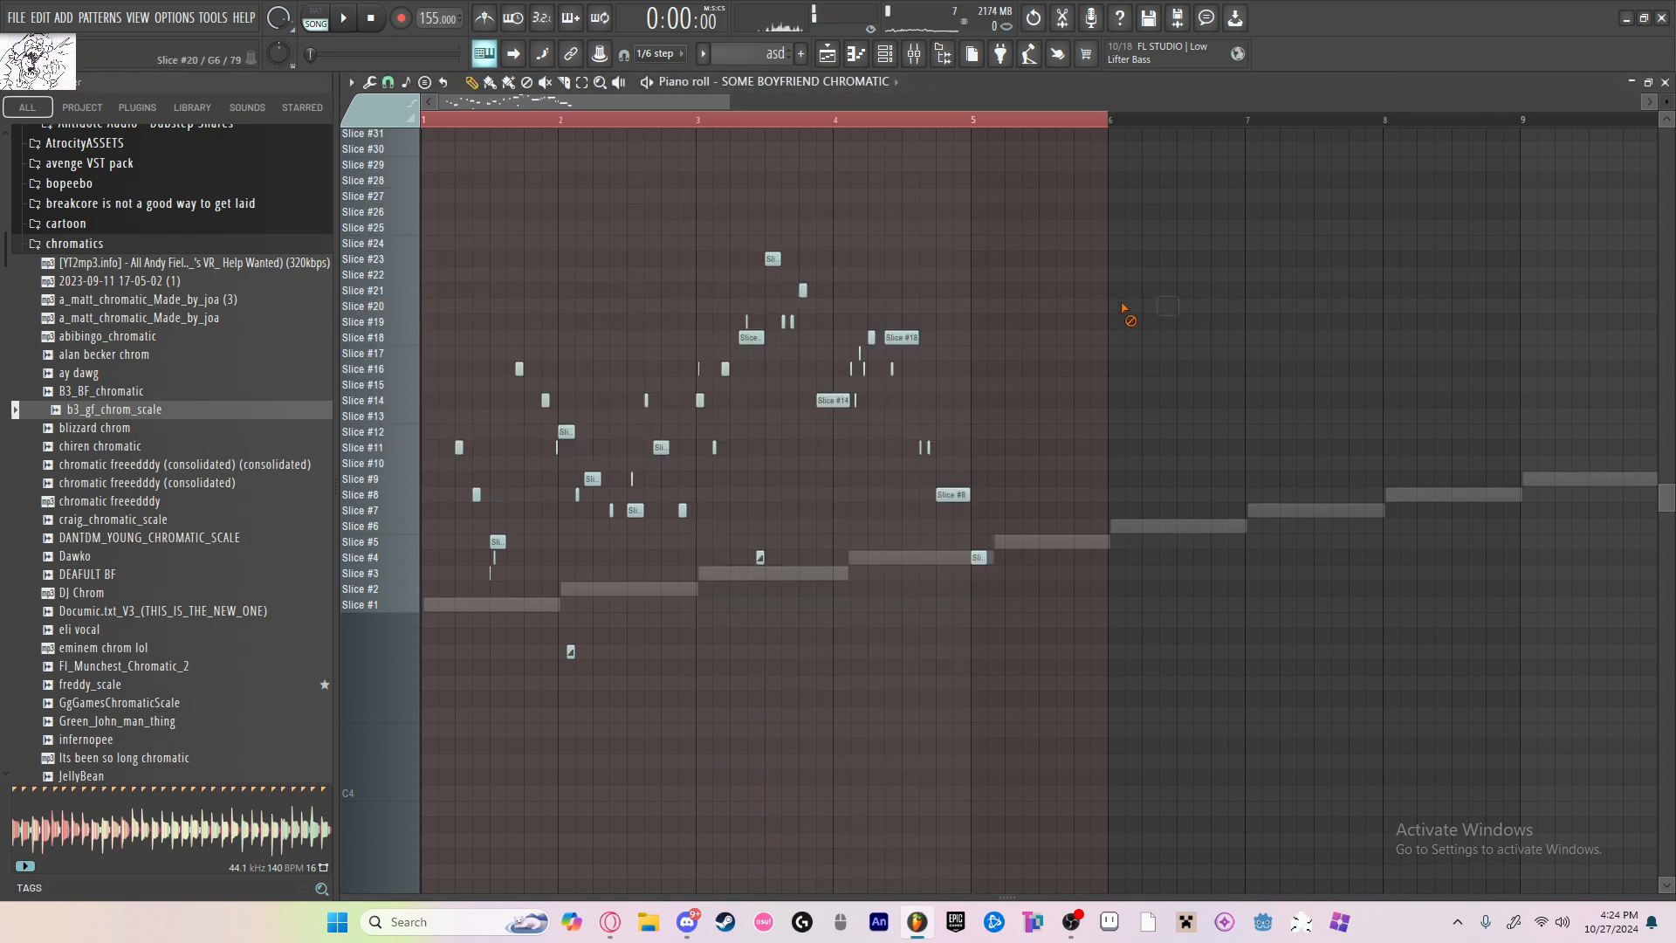
pyautogui.hotkey('ctrl', 'z')
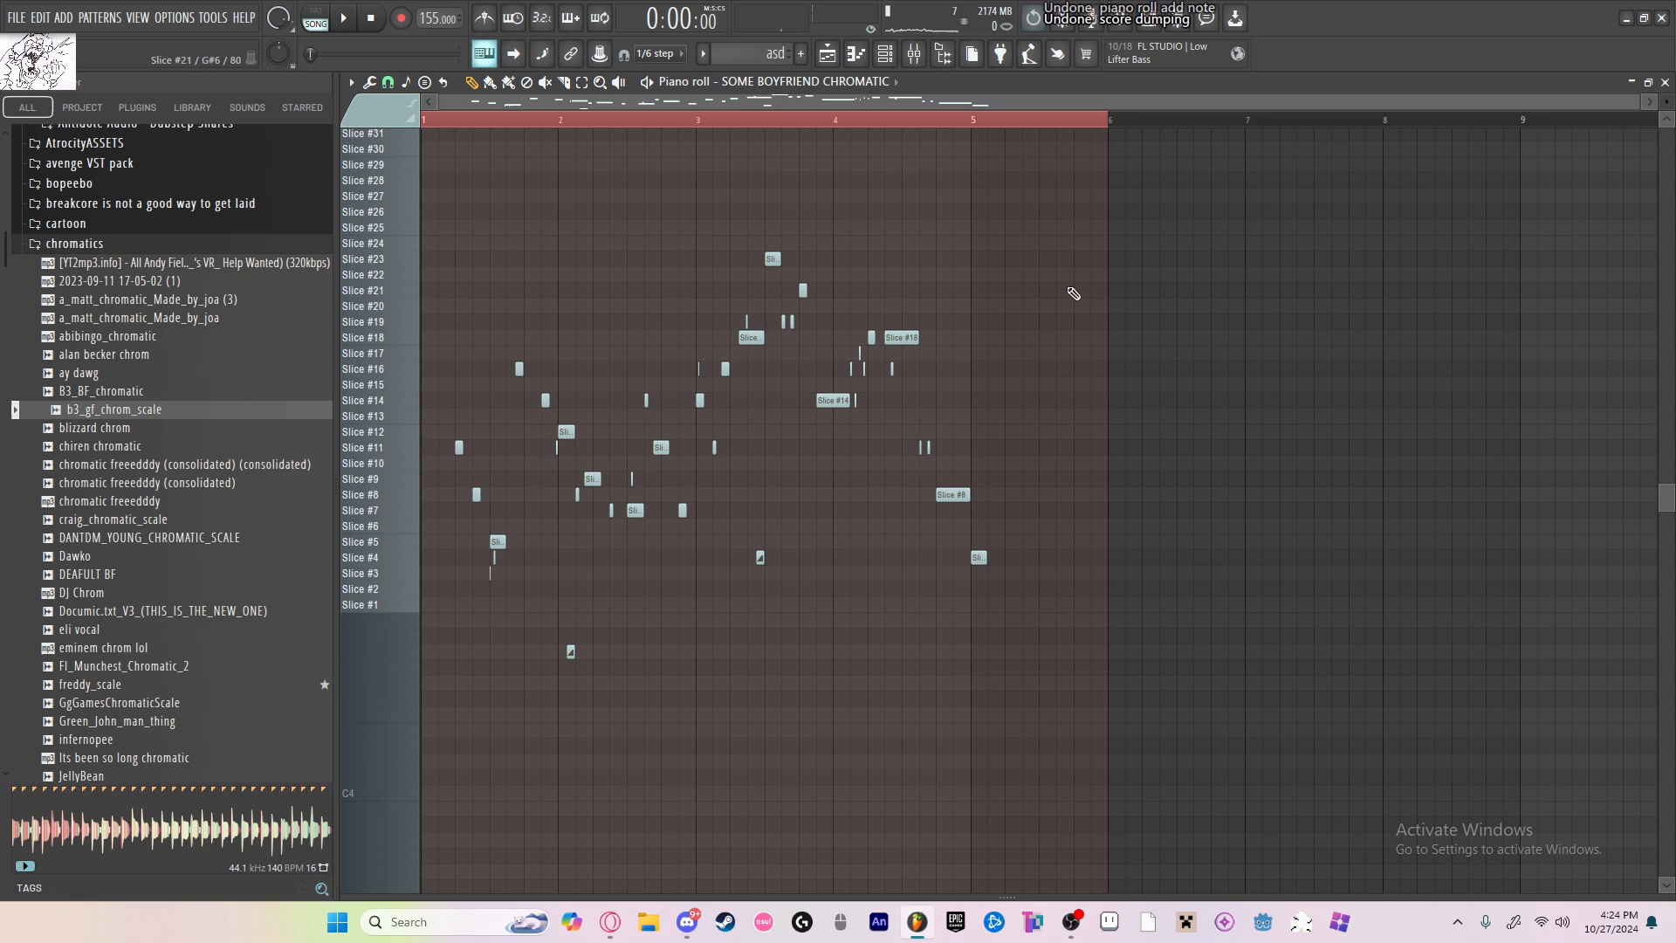
# Step: Reopen the b3_gf_chrom_scale slicer and route it to mixer Insert 24
pyautogui.click(887, 59)
pyautogui.click(821, 857)
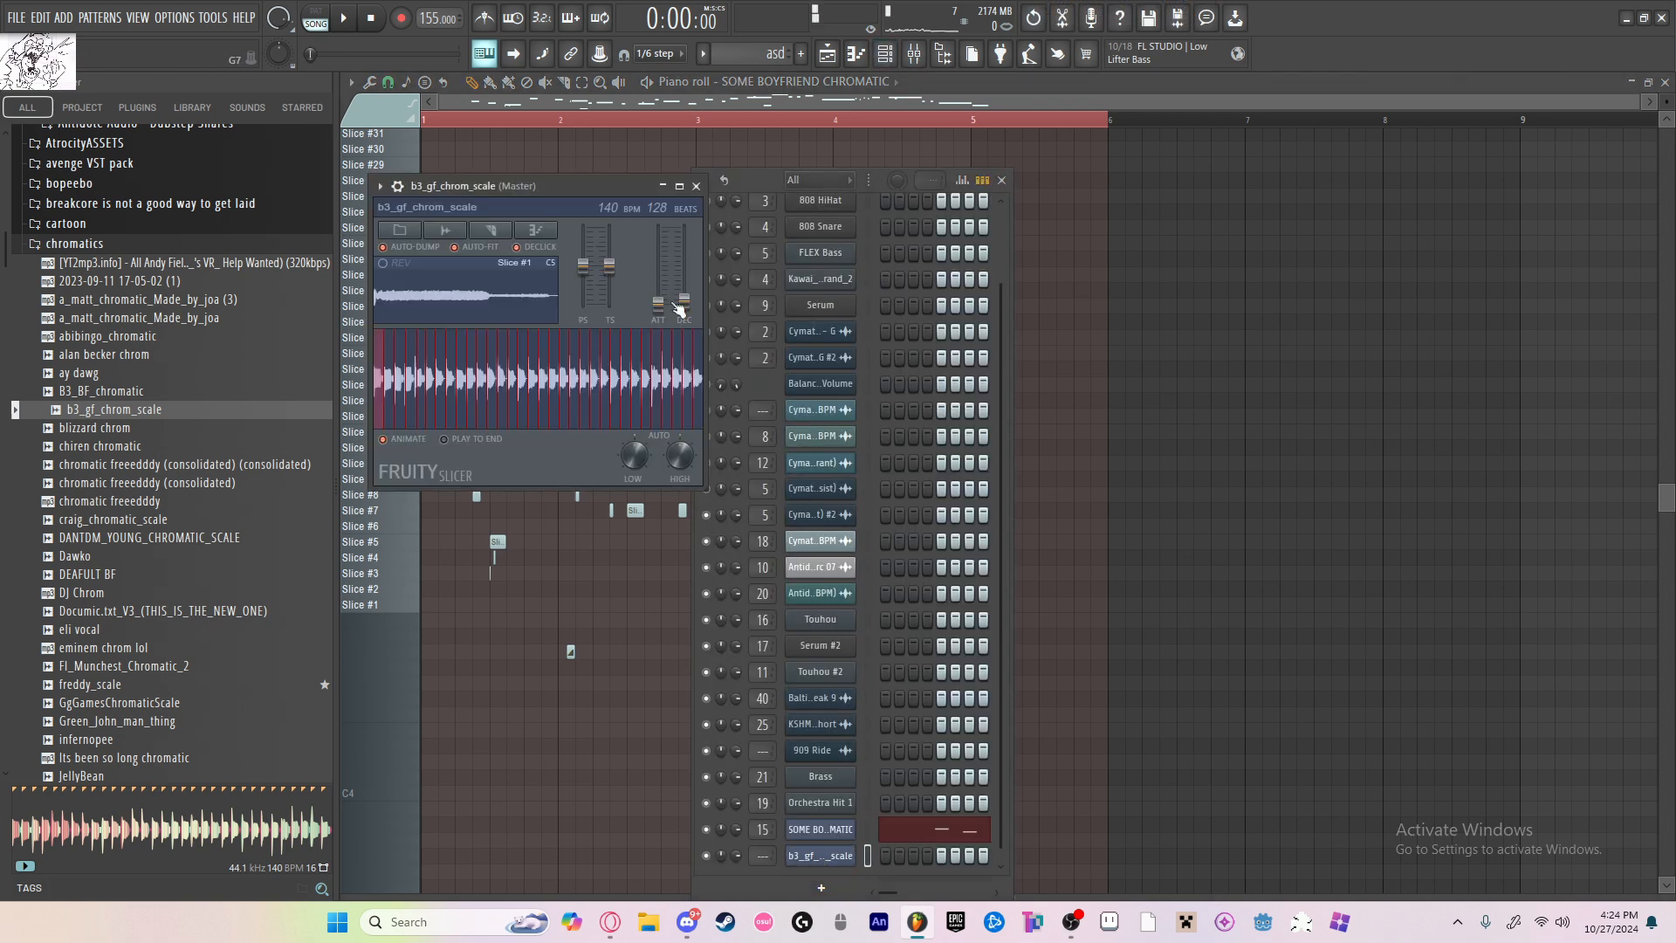
pyautogui.click(397, 186)
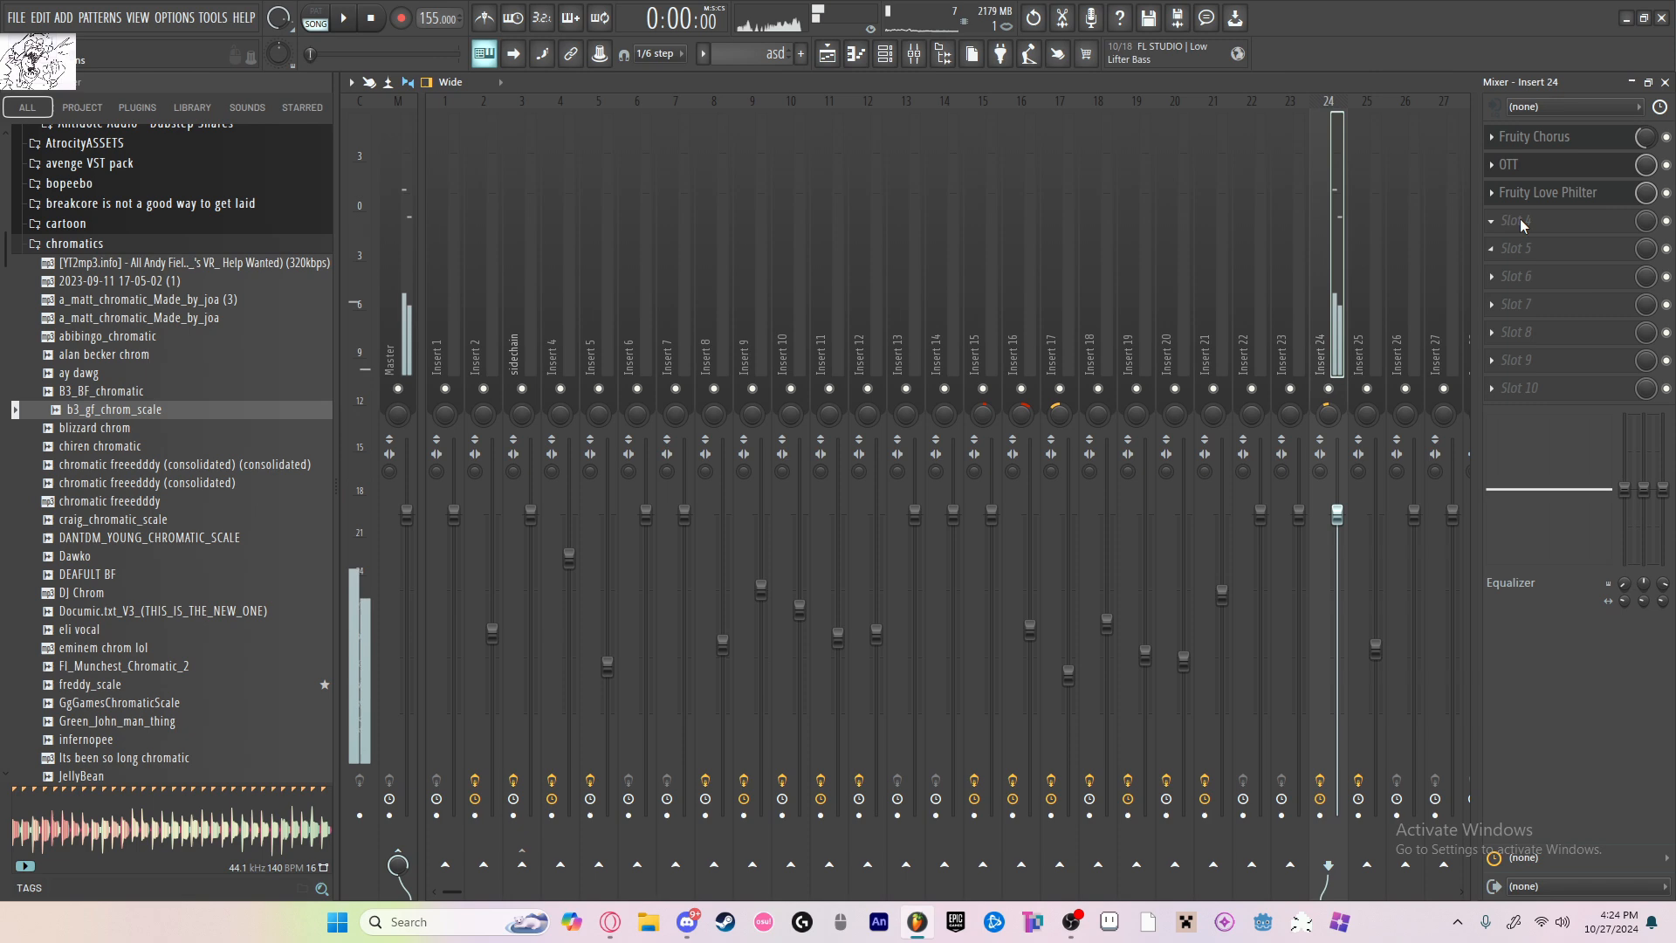
# Step: Add Fruity Reeverb 2 and Fruity Delay 2 to Insert 24's effects and choose a preset for the delay
pyautogui.click(1520, 224)
pyautogui.moveTo(1500, 242)
pyautogui.click(1313, 249)
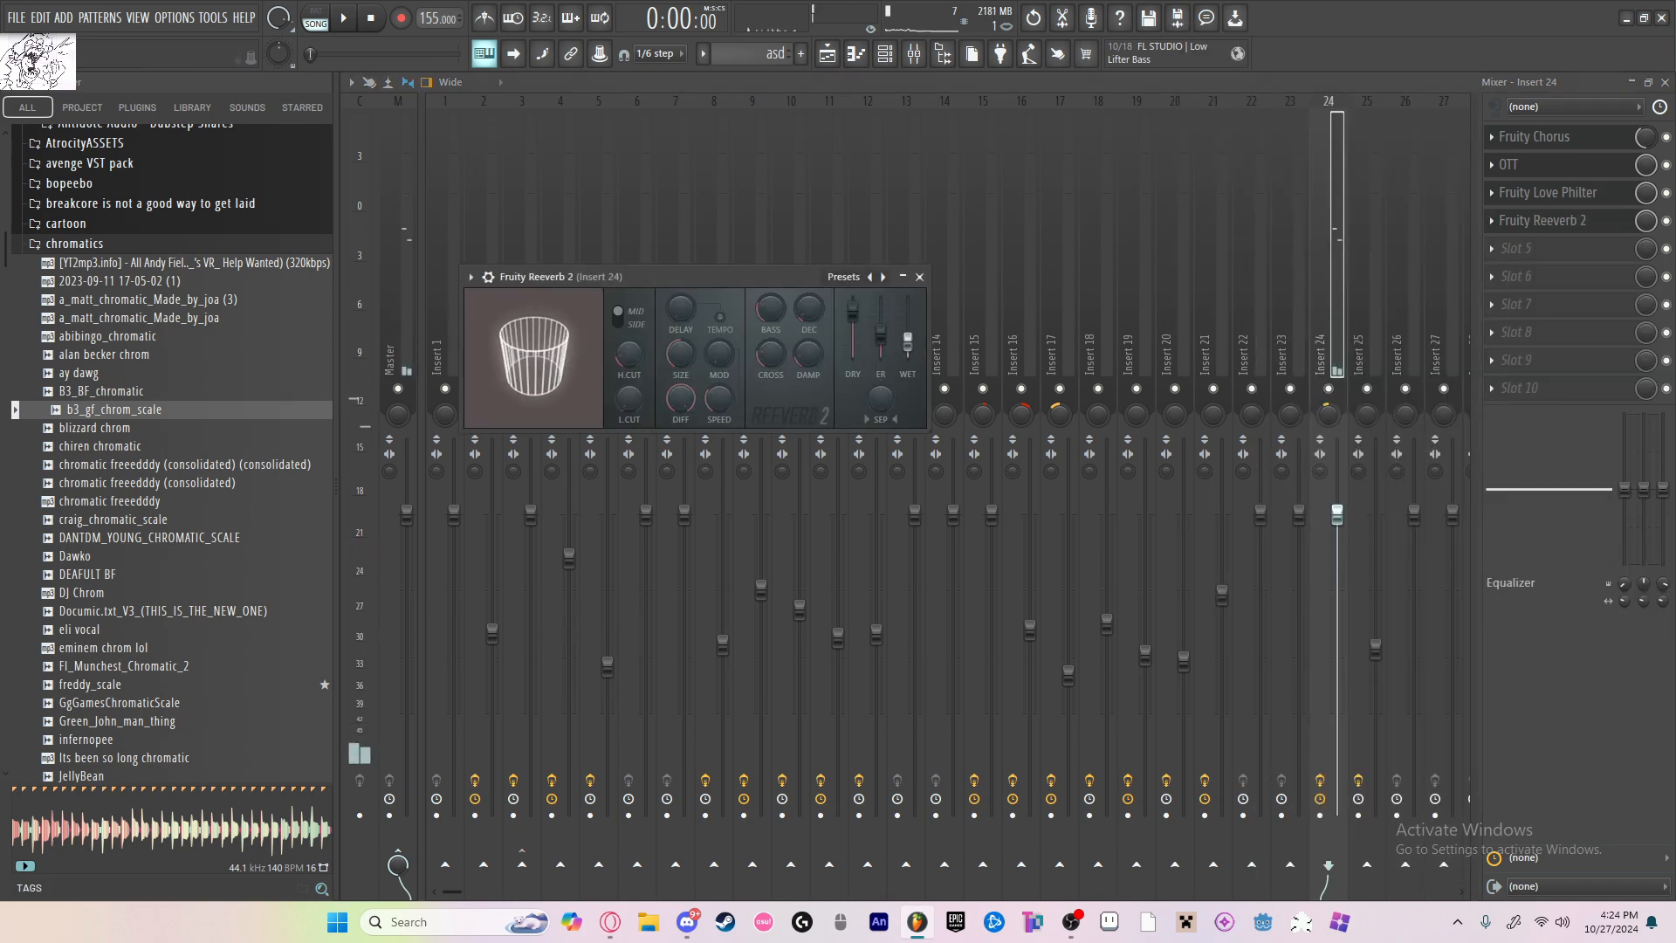
pyautogui.click(1533, 252)
pyautogui.click(1254, 200)
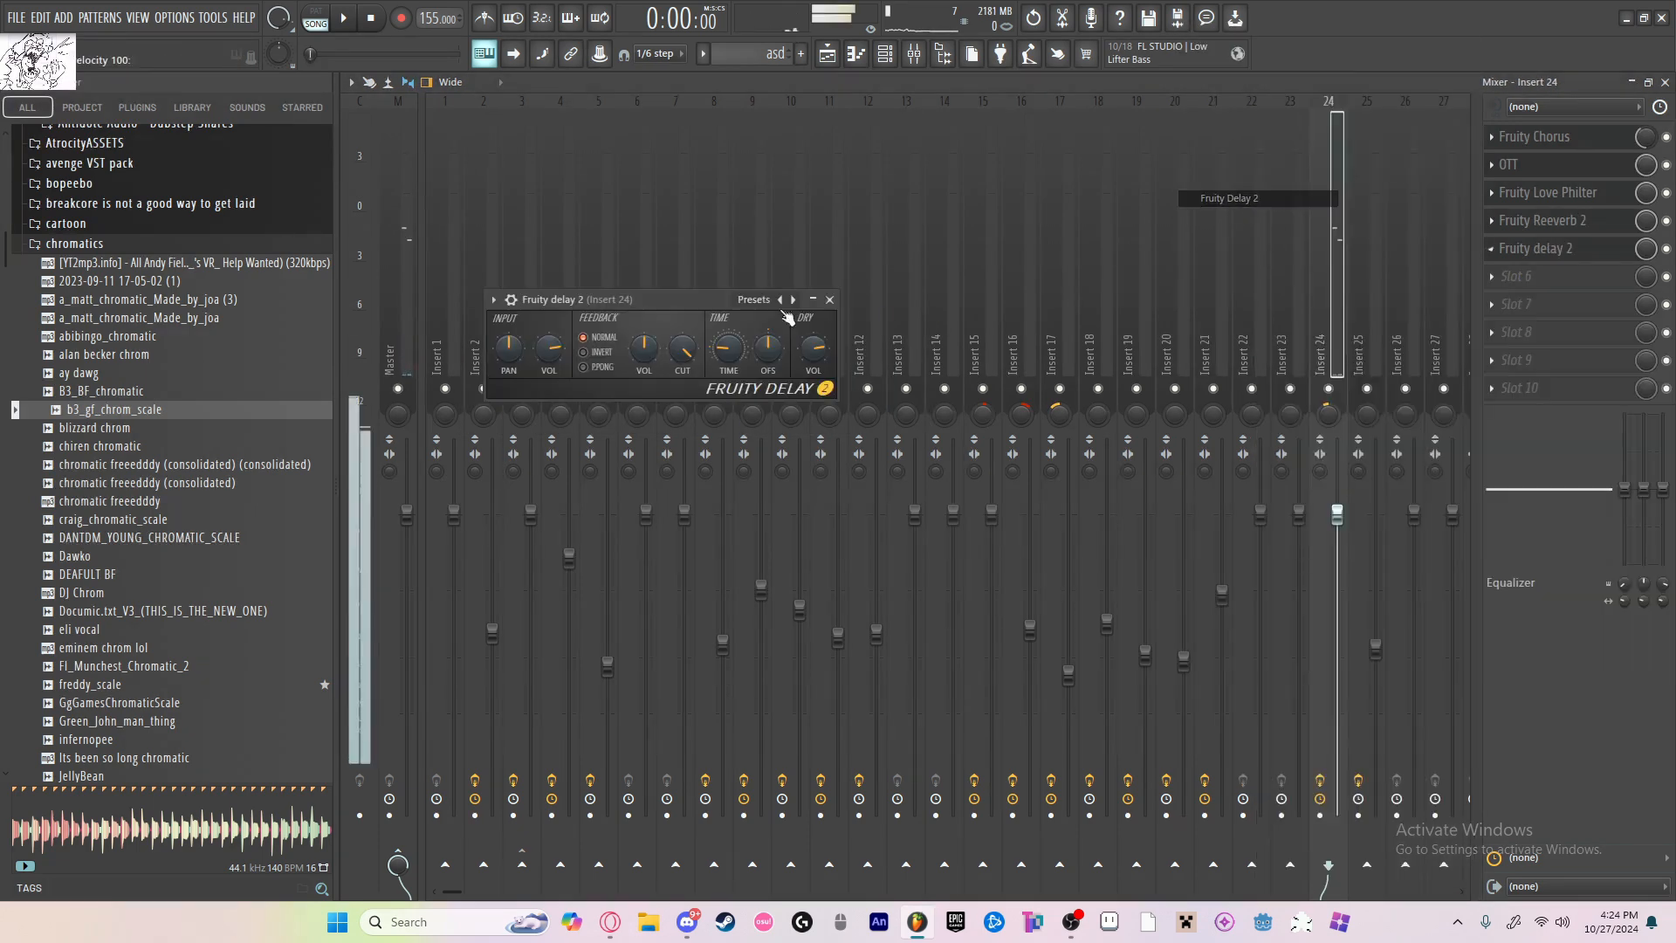
pyautogui.click(773, 300)
pyautogui.click(803, 385)
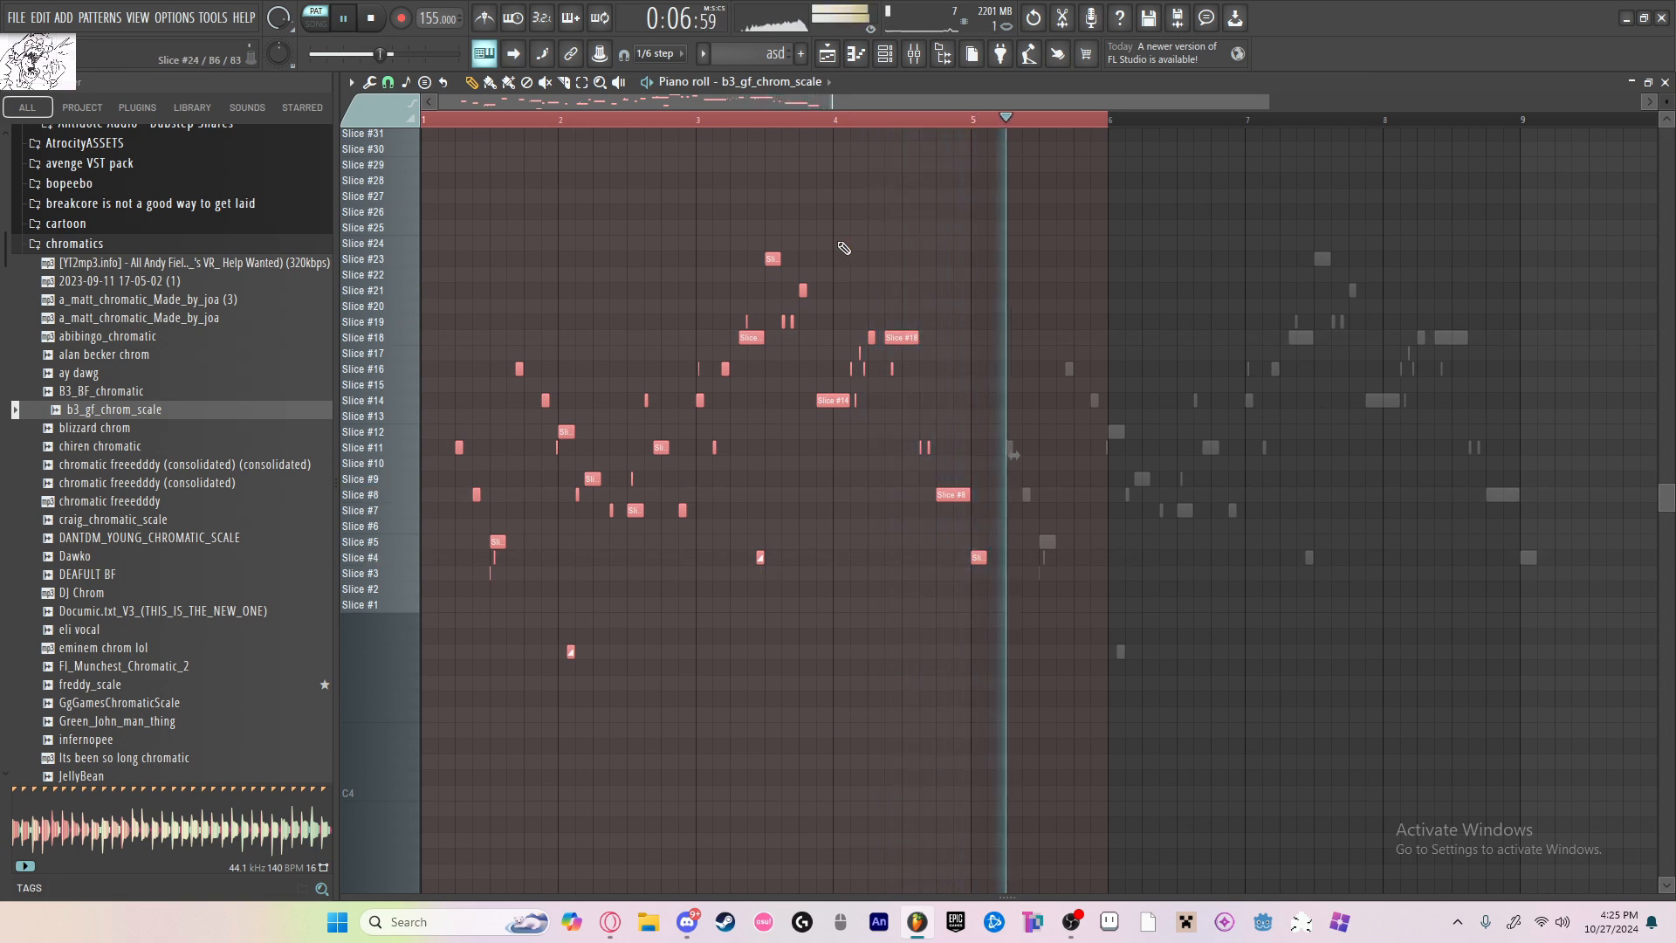
# Step: Switch playback to song mode and play the arrangement with the mixer shown
pyautogui.press('l')
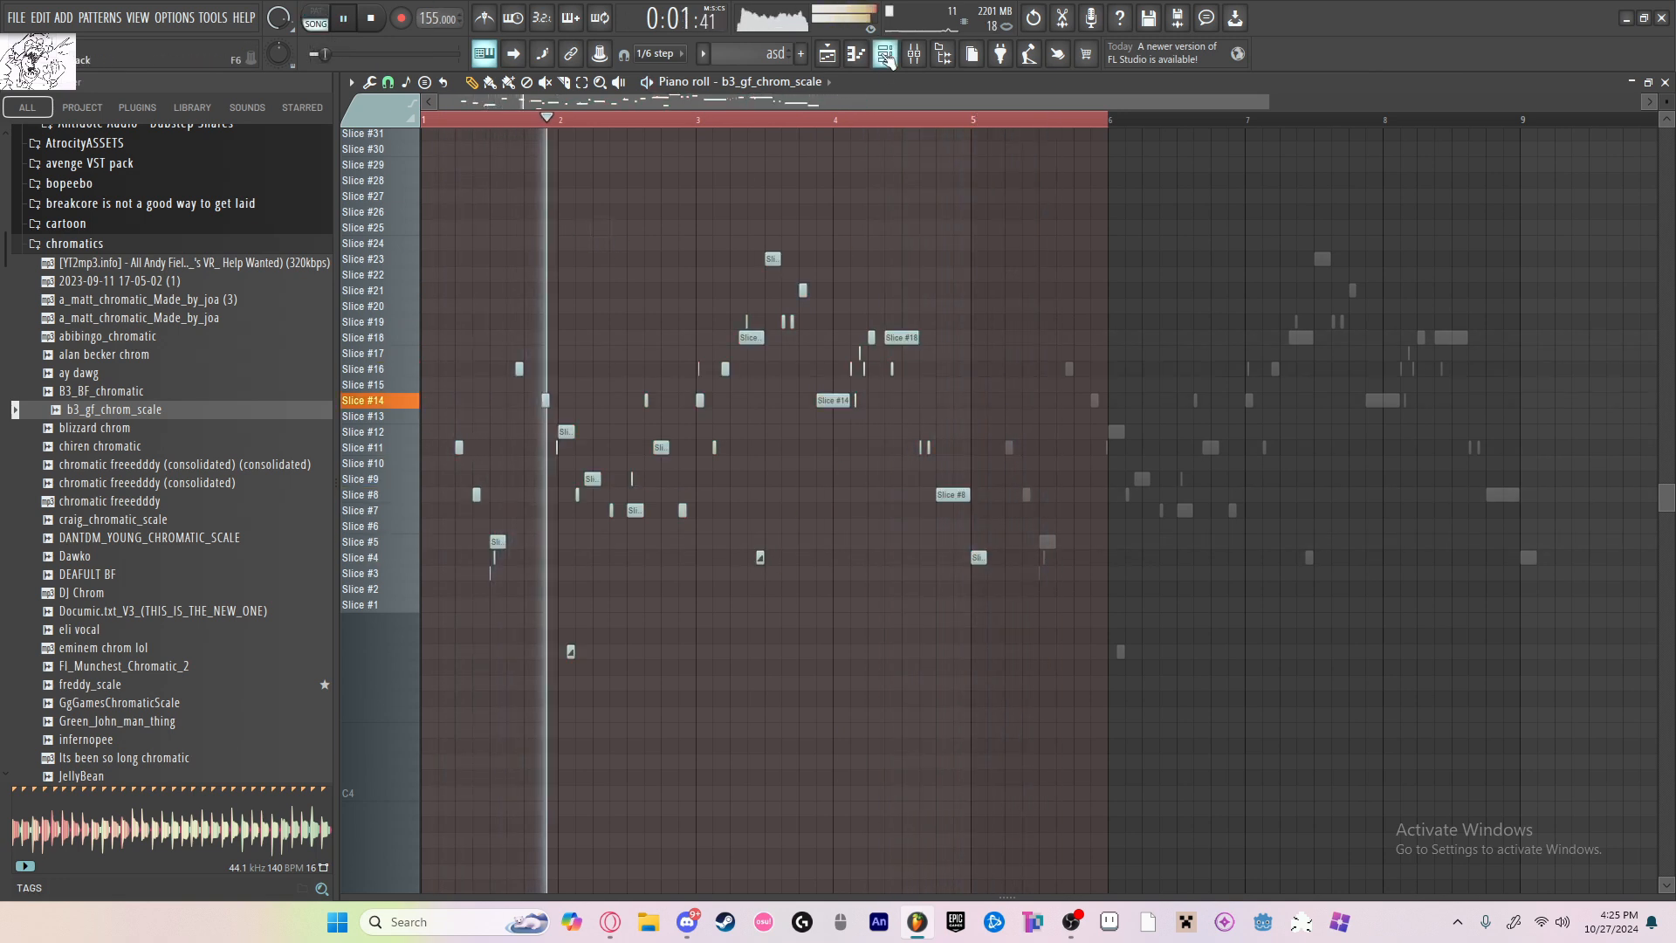
pyautogui.click(914, 55)
pyautogui.scroll(-2, 1174, 338)
pyautogui.press('space')
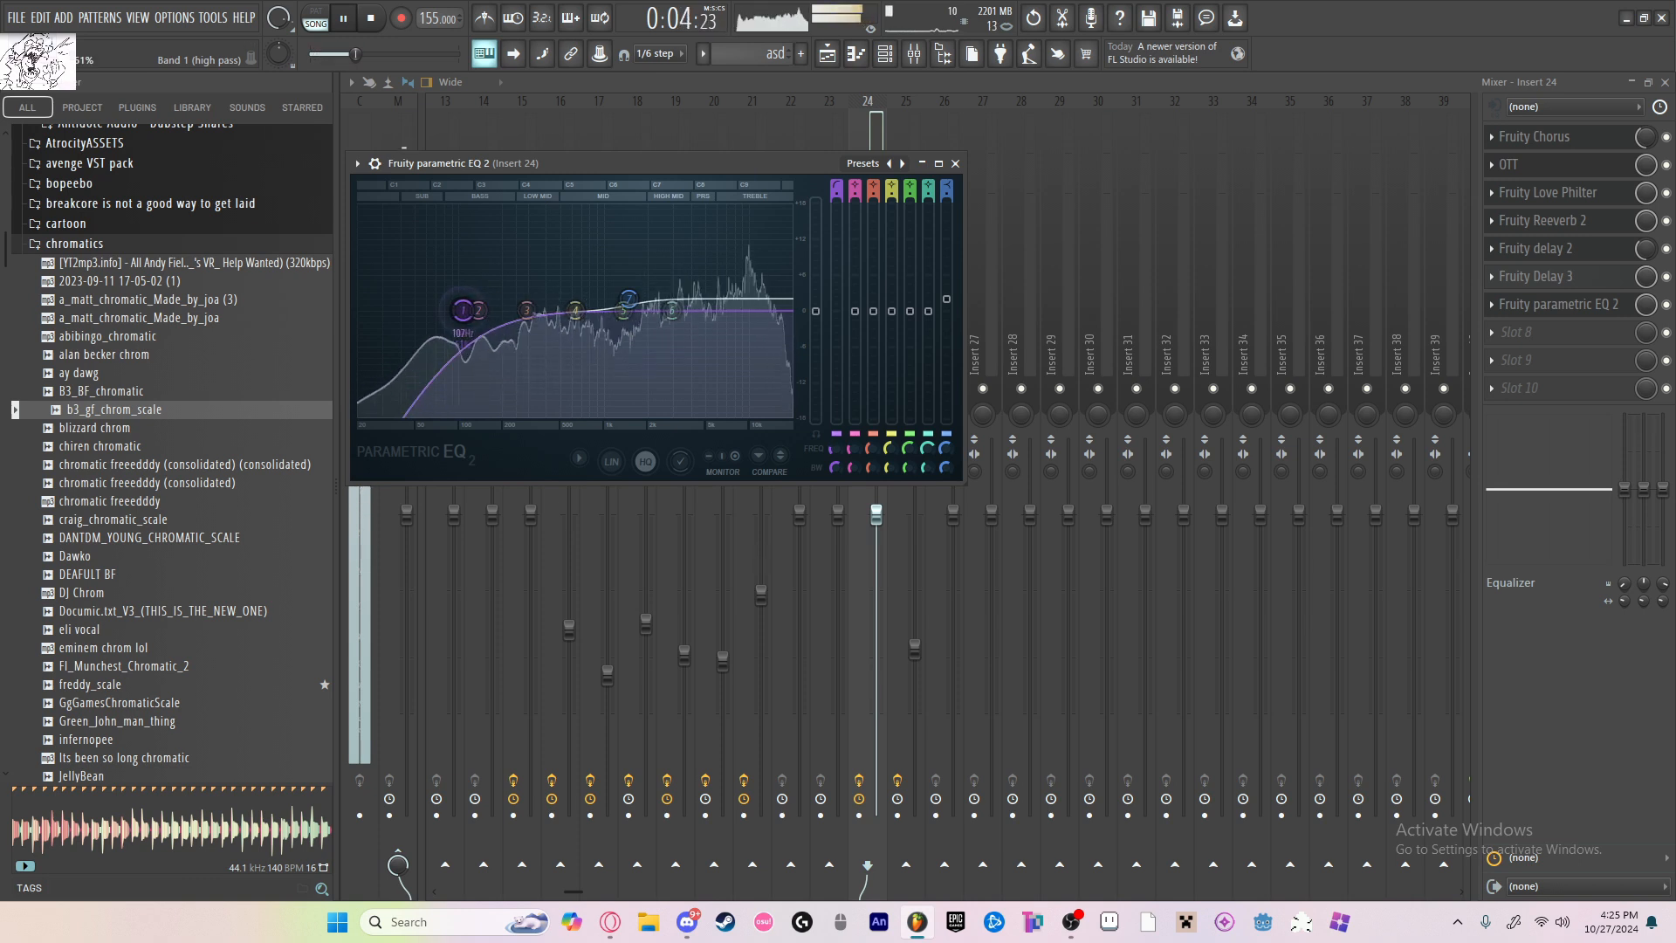
# Step: Raise the high-pass cutoff and high shelf in Insert 24's Parametric EQ 2, and lower the insert's level to about -0.4 dB
pyautogui.moveTo(468, 310); pyautogui.dragTo(474, 310)
pyautogui.moveTo(629, 299); pyautogui.dragTo(640, 292)
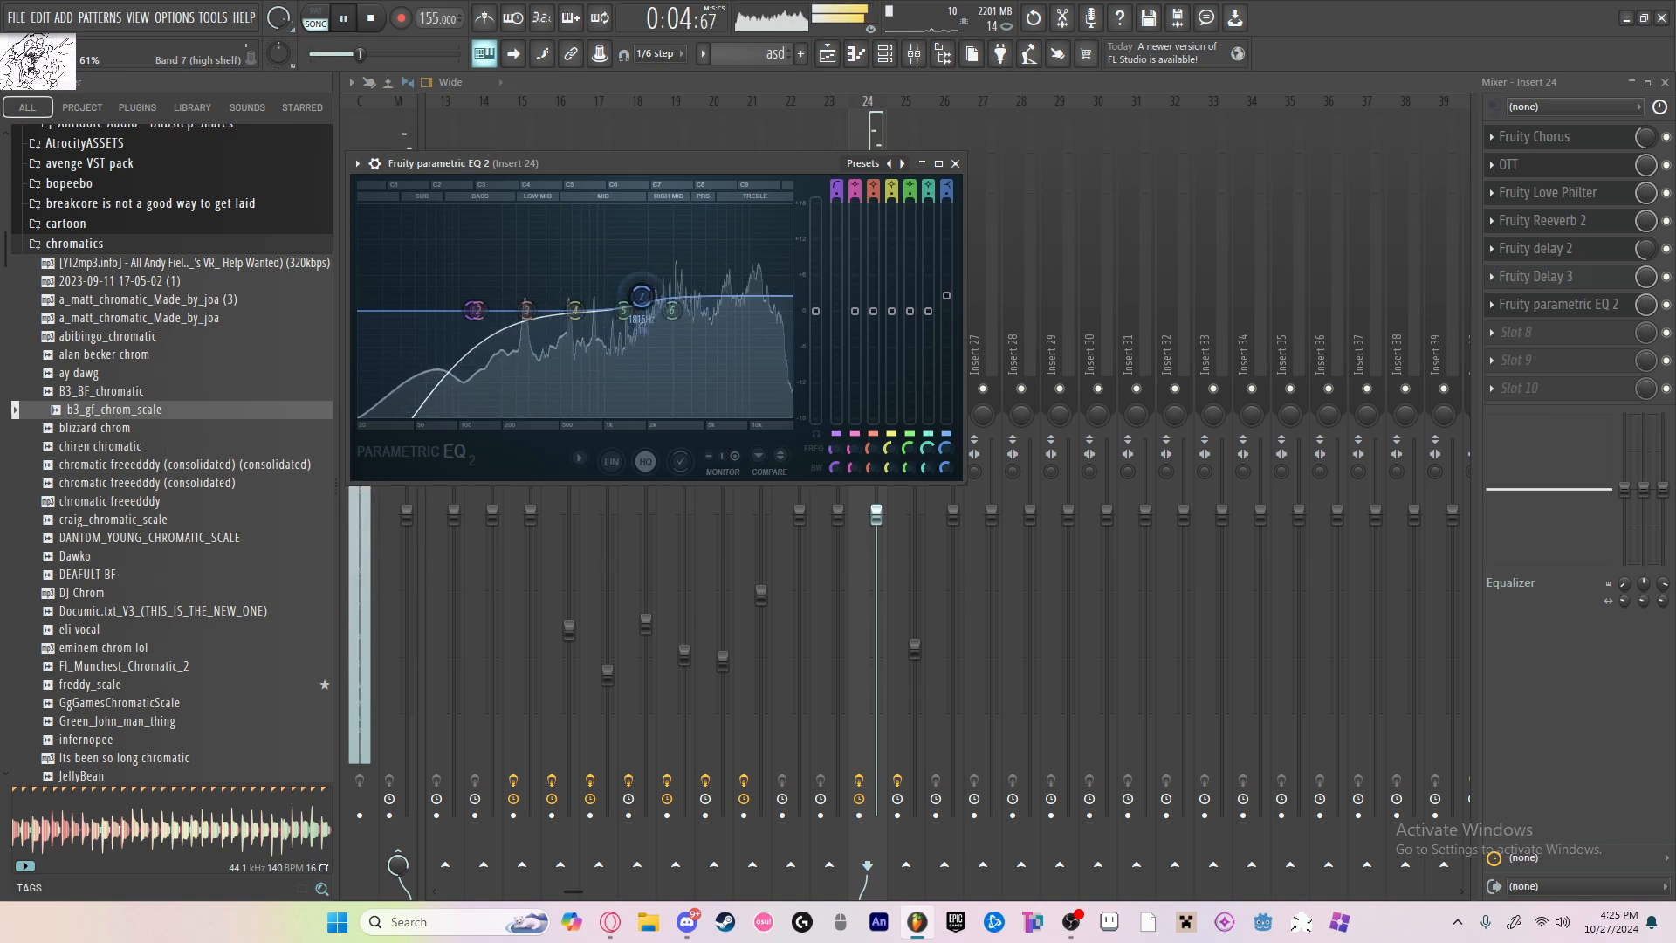
pyautogui.click(955, 163)
pyautogui.press('space')
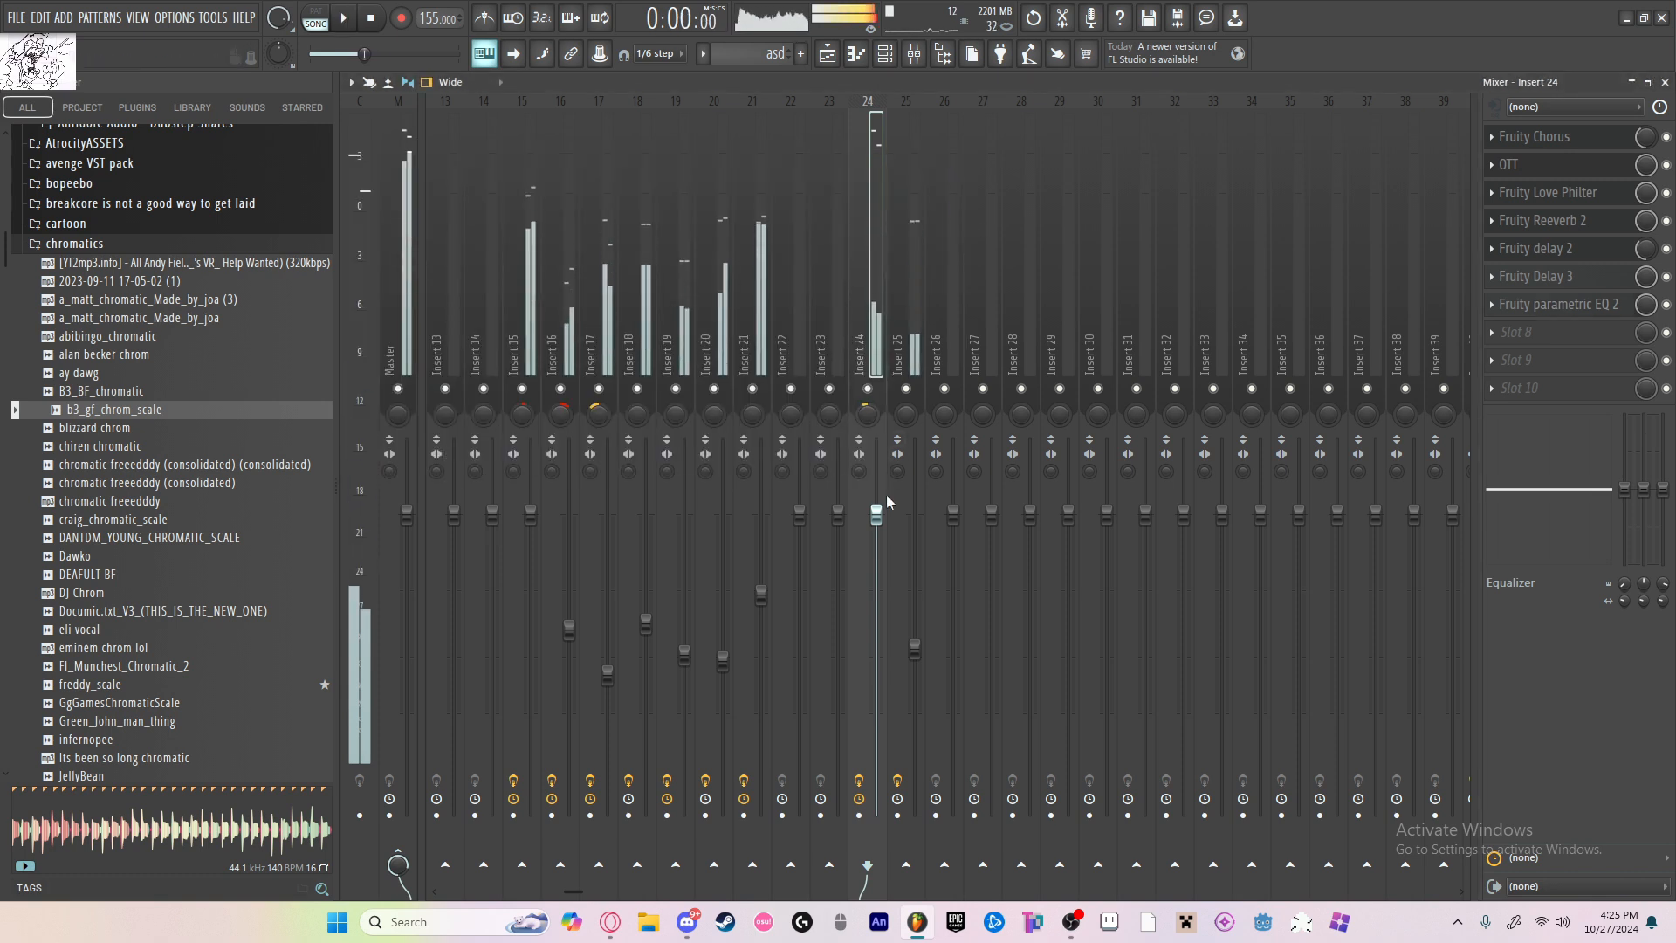
pyautogui.moveTo(877, 528); pyautogui.dragTo(876, 512)
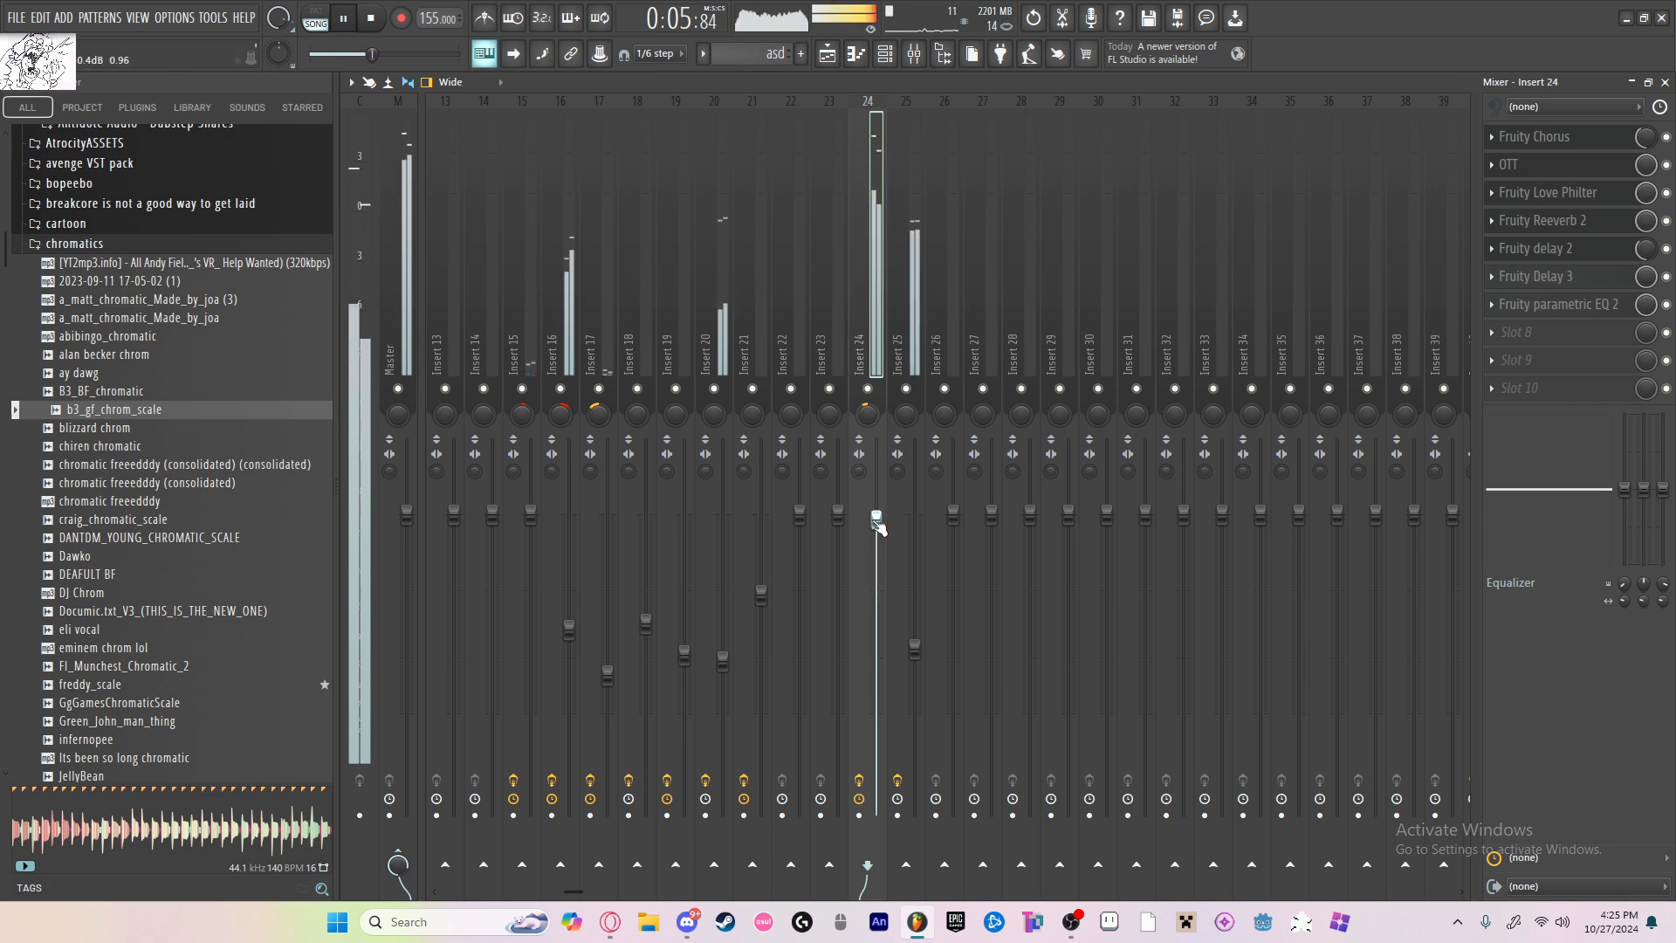
# Step: Lower the band 1 high-pass cutoff in Insert 15's Parametric EQ 2, and shift its band 7 high shelf lower with slightly more boost
pyautogui.scroll(3, 838, 288)
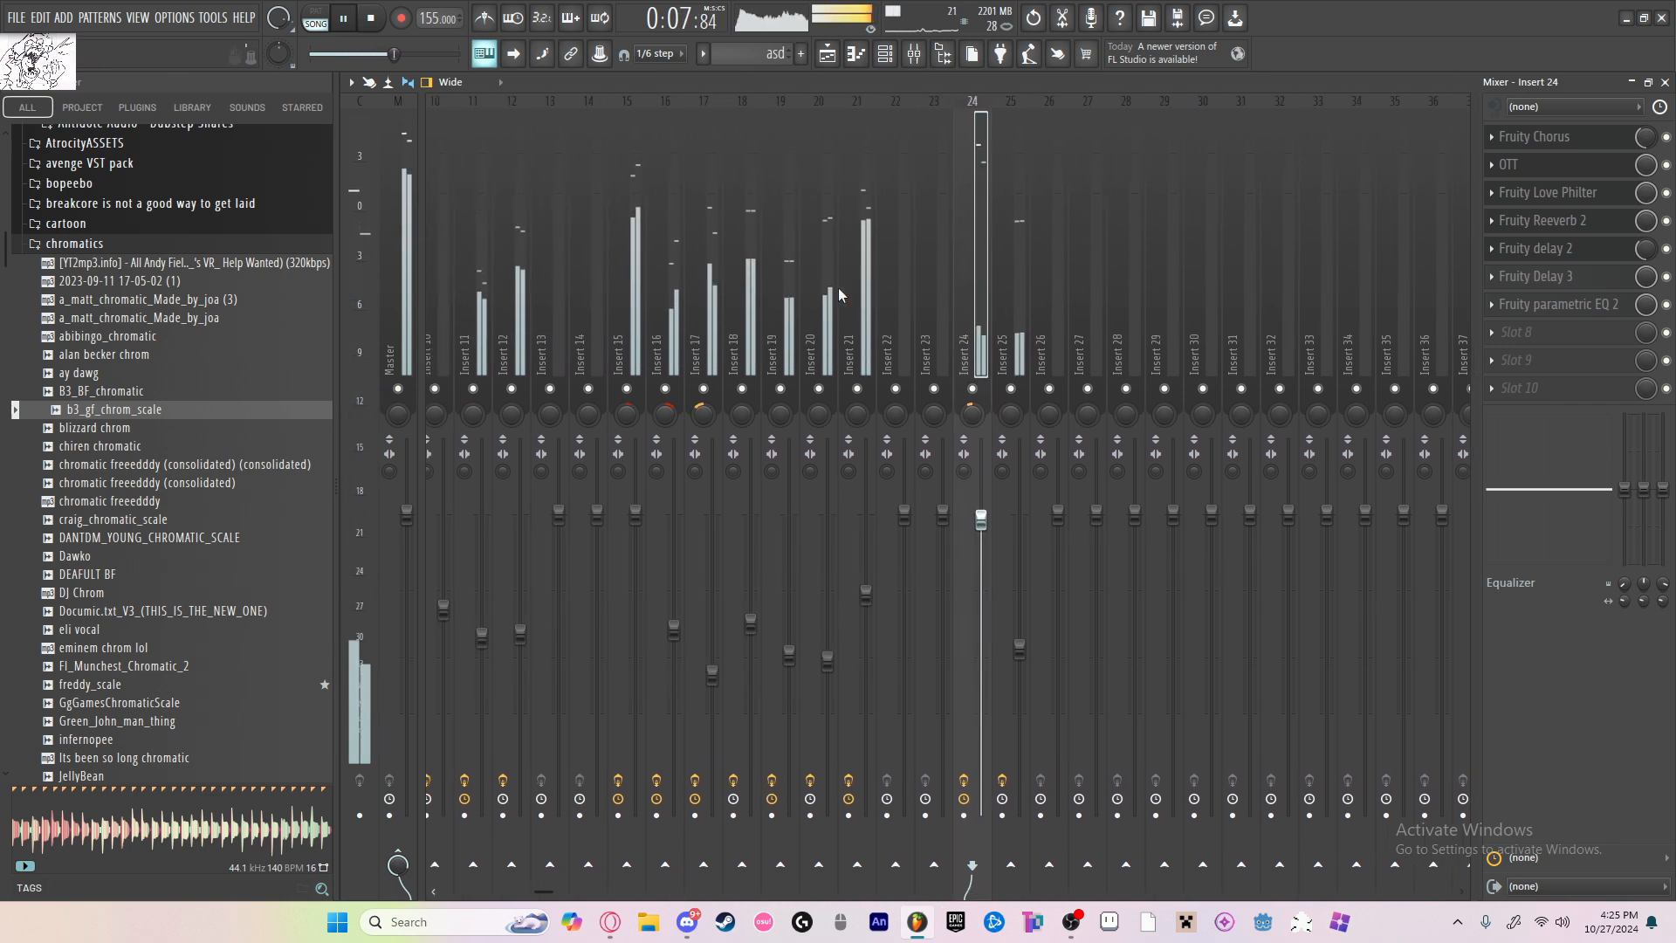
pyautogui.click(687, 383)
pyautogui.click(639, 347)
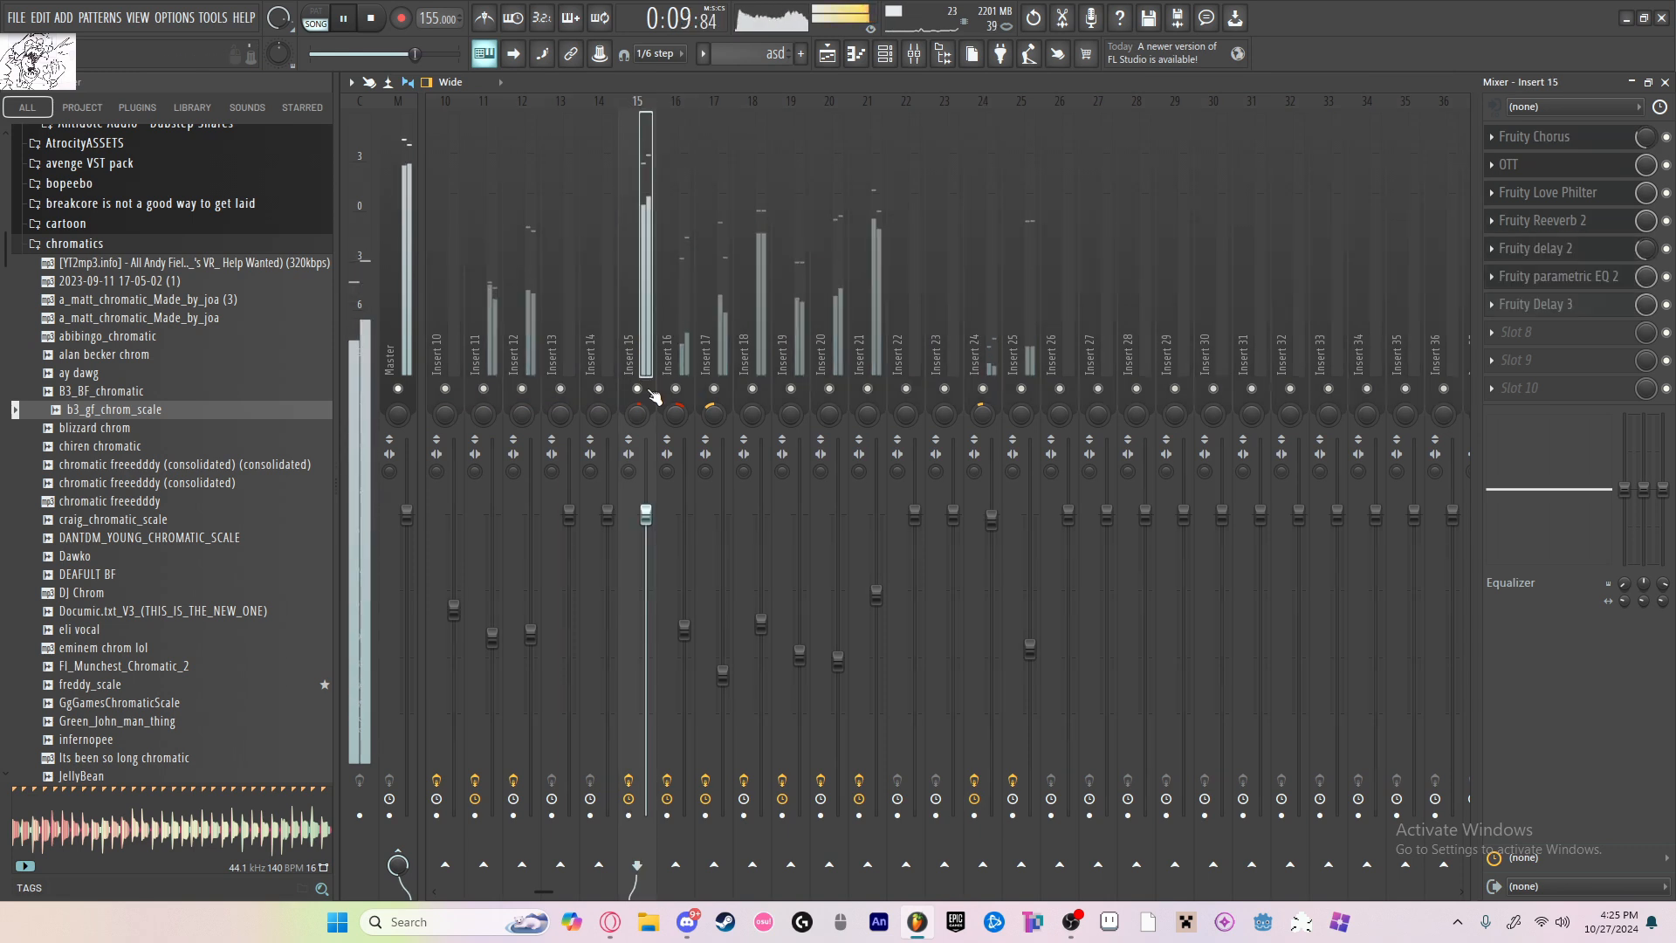
pyautogui.click(1559, 276)
pyautogui.press('space')
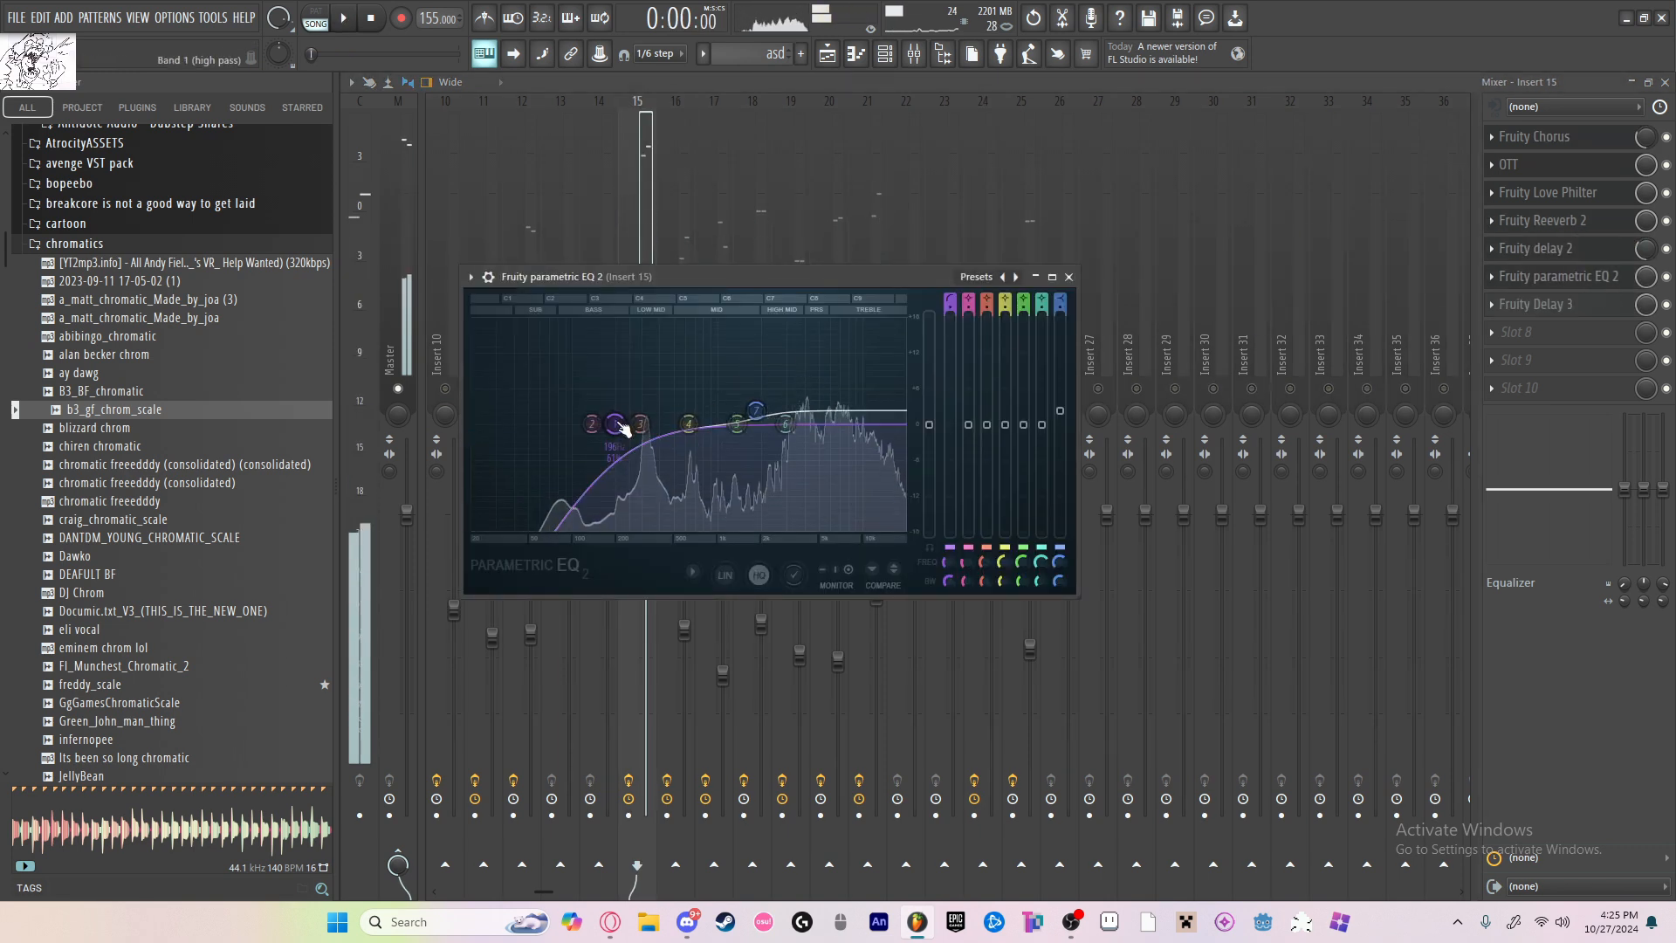
pyautogui.press('space')
pyautogui.moveTo(617, 425); pyautogui.dragTo(580, 425)
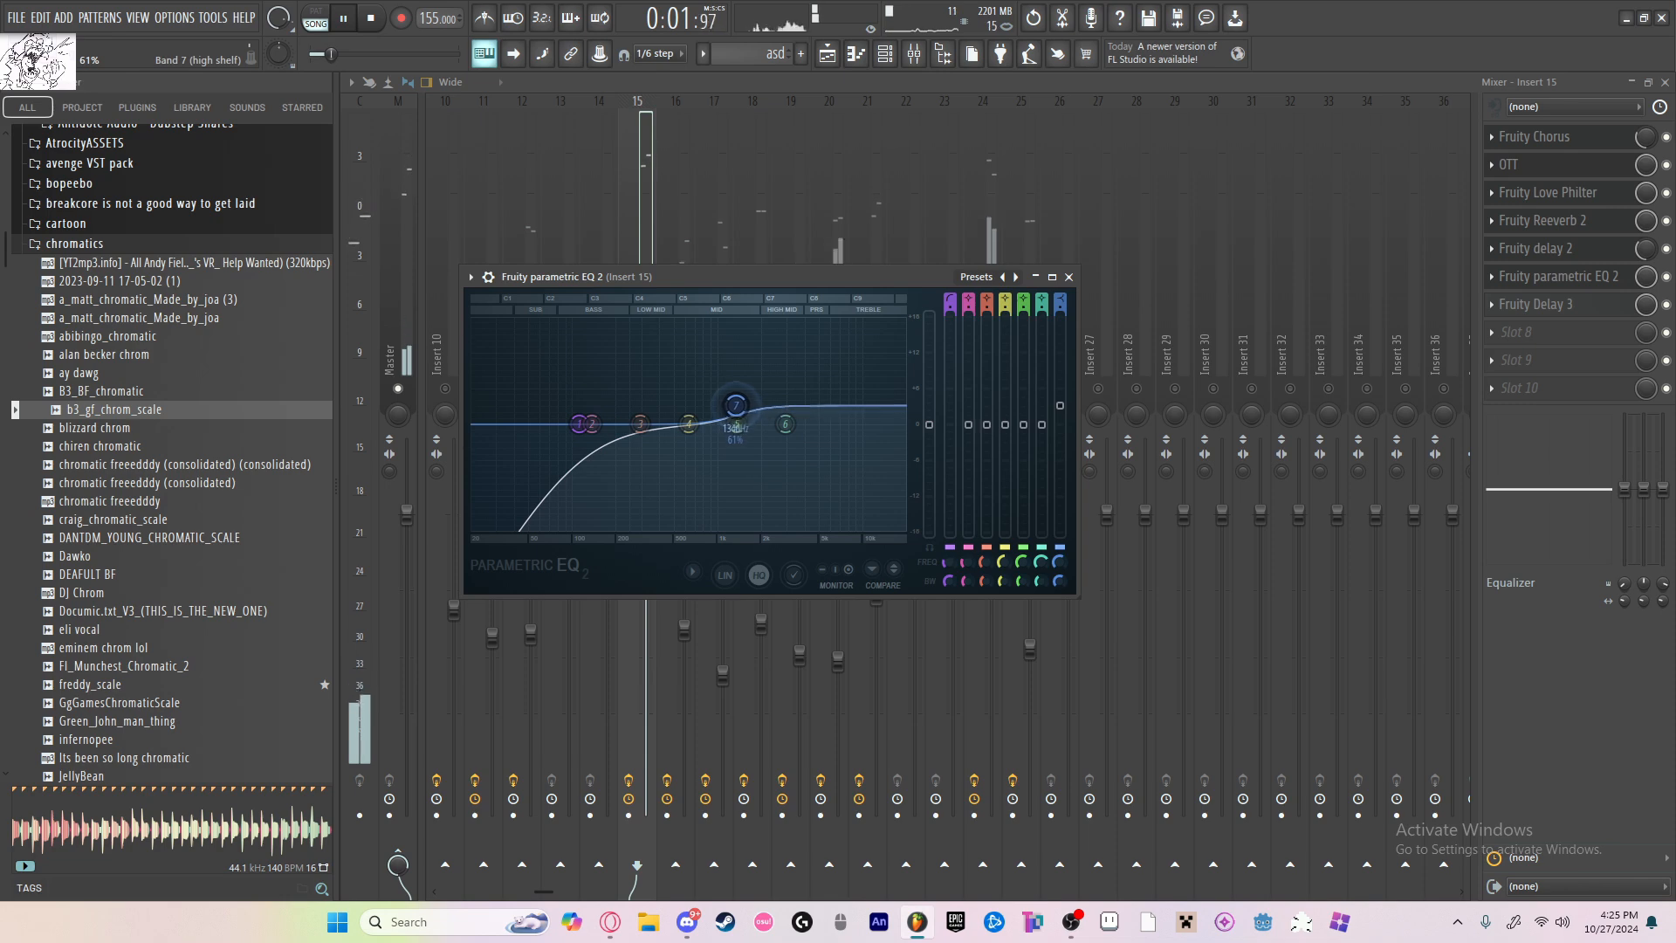
# Step: Solo mixer Insert 16 for a listen and release the solo
pyautogui.click(690, 229)
pyautogui.rightClick(676, 388)
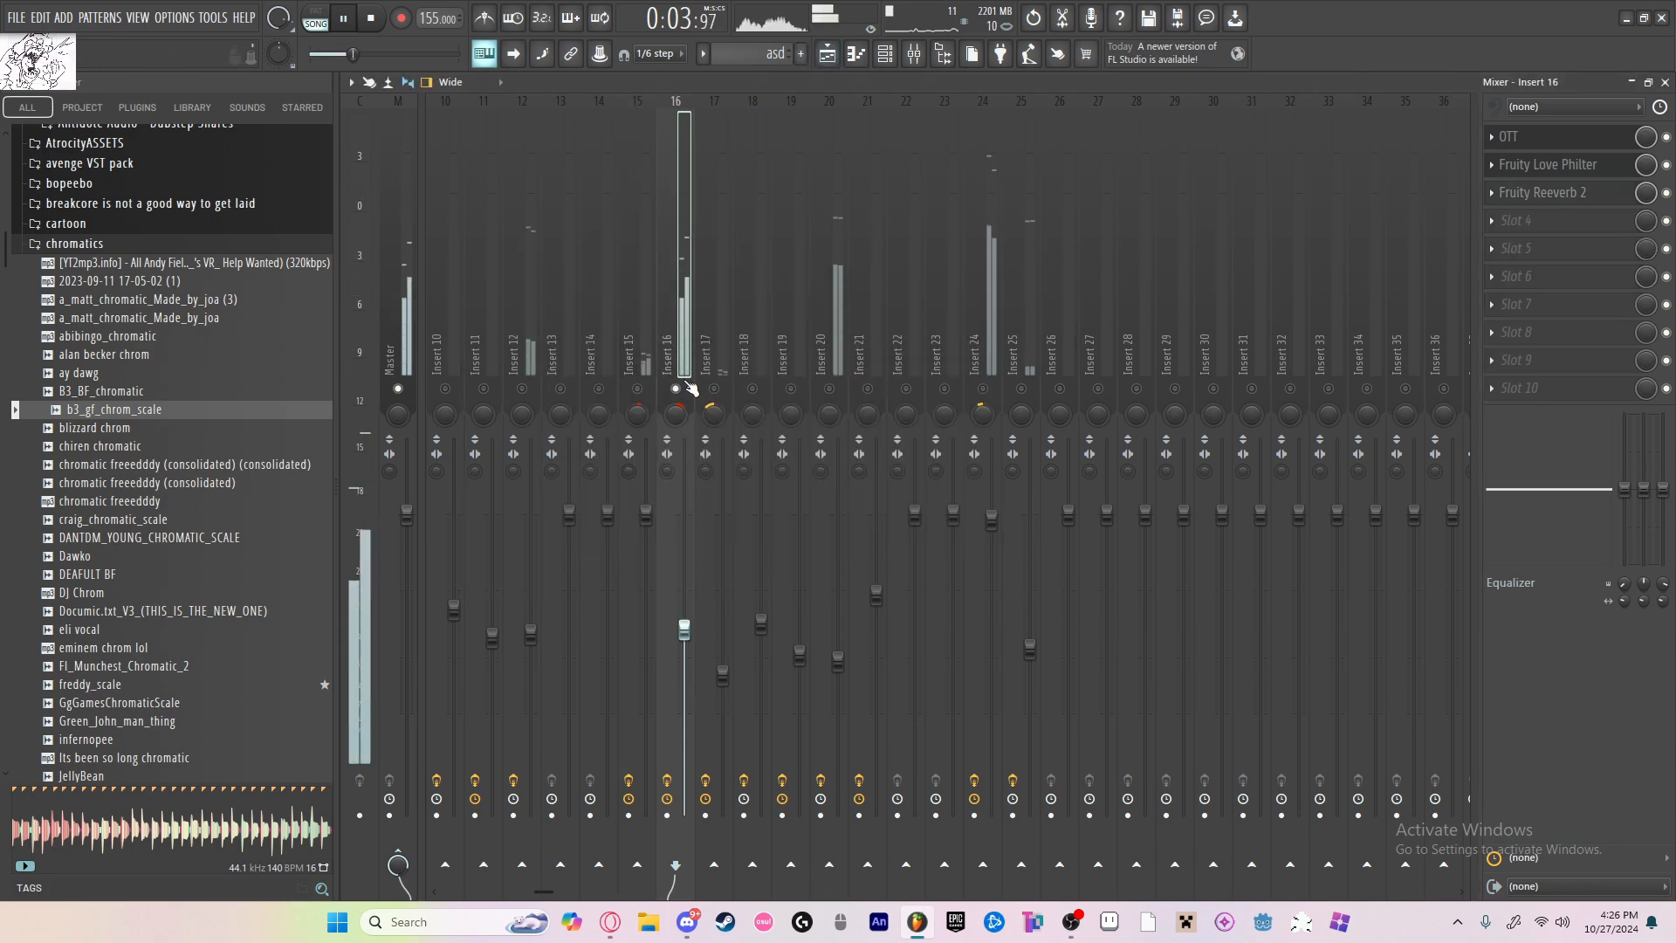
pyautogui.rightClick(676, 389)
# Step: Set the filter bandwidth in Insert 15's Fruity Love Philter to about 59%, and lower the insert's level slightly
pyautogui.click(633, 360)
pyautogui.click(1561, 194)
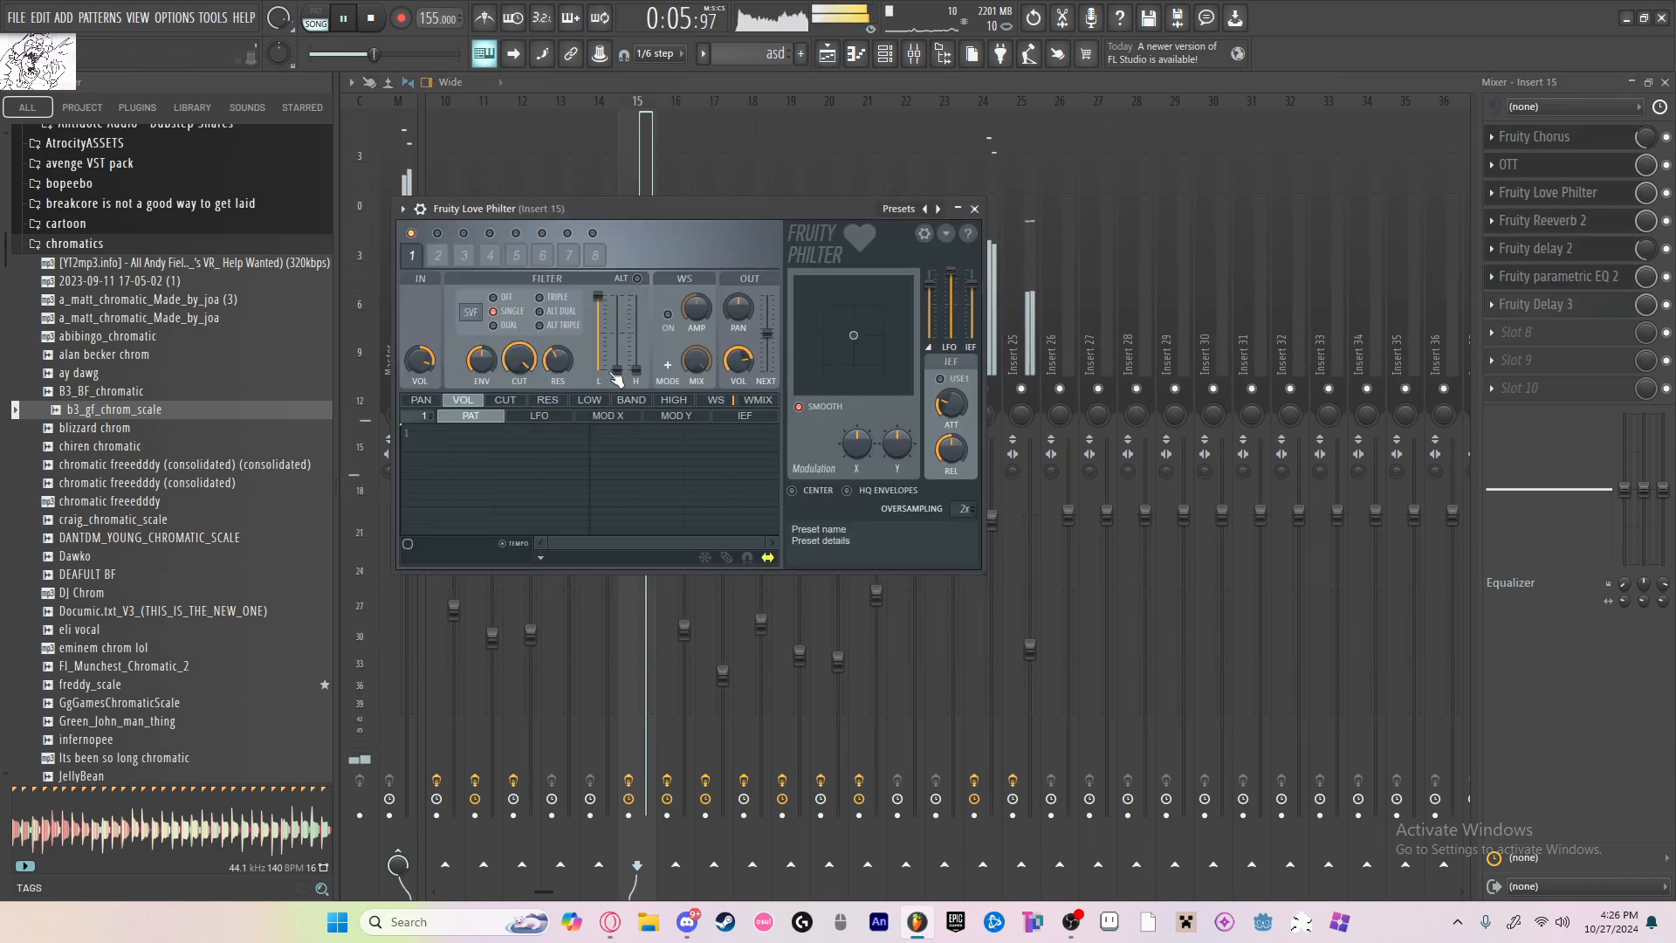
pyautogui.moveTo(569, 369); pyautogui.dragTo(569, 354)
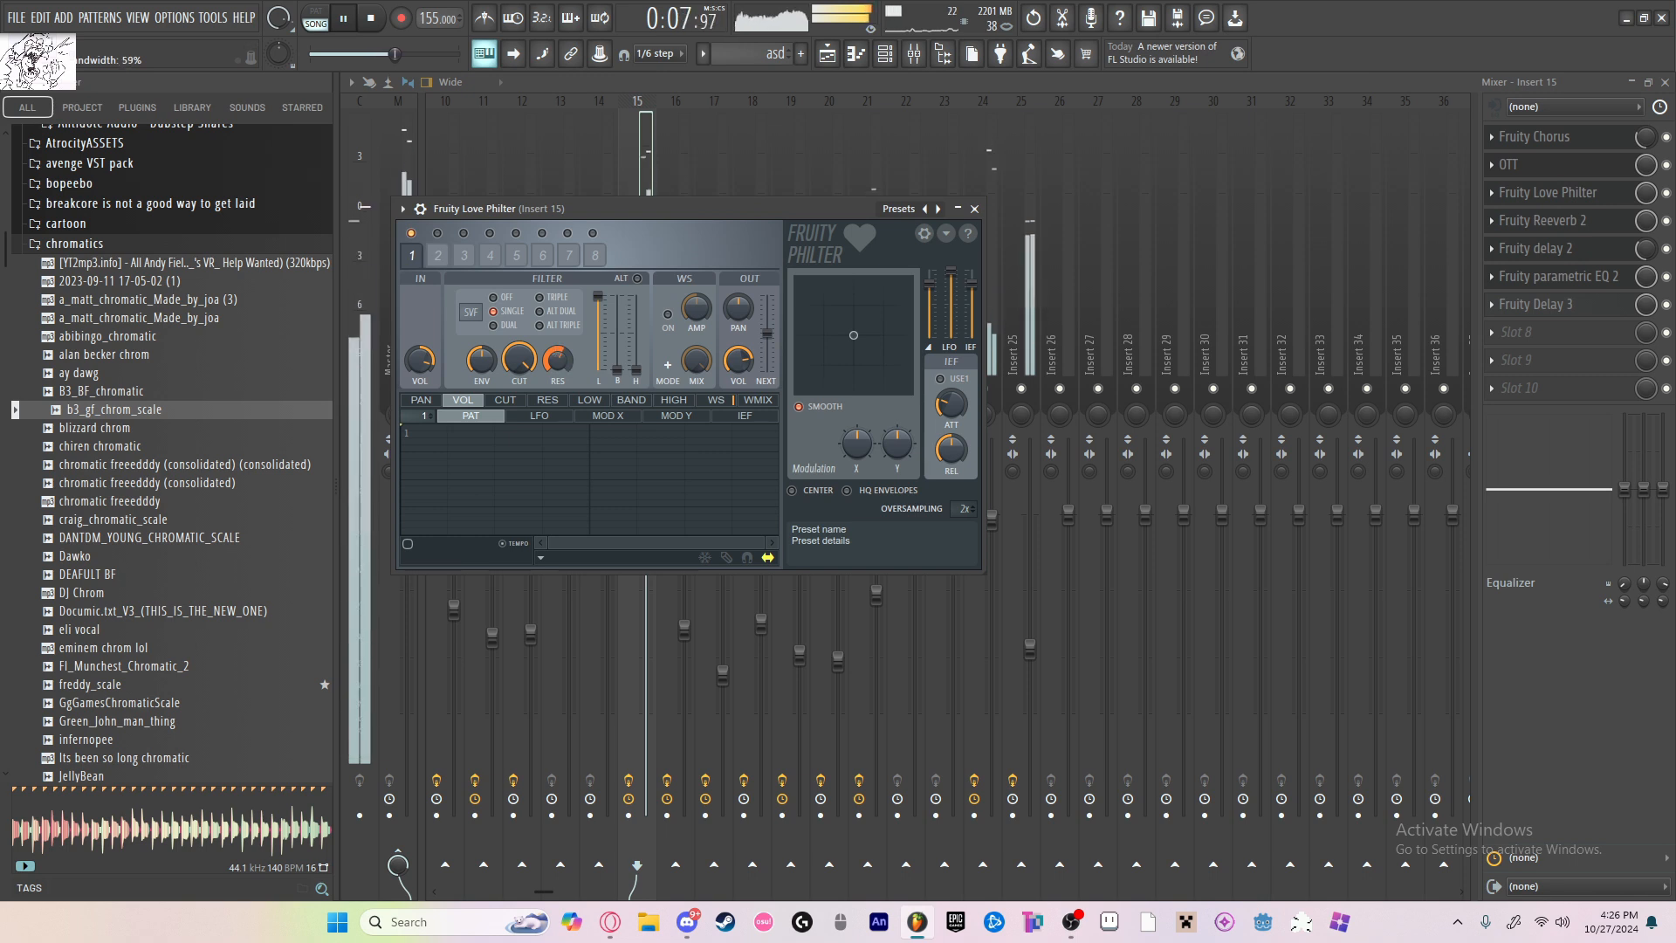
pyautogui.click(974, 208)
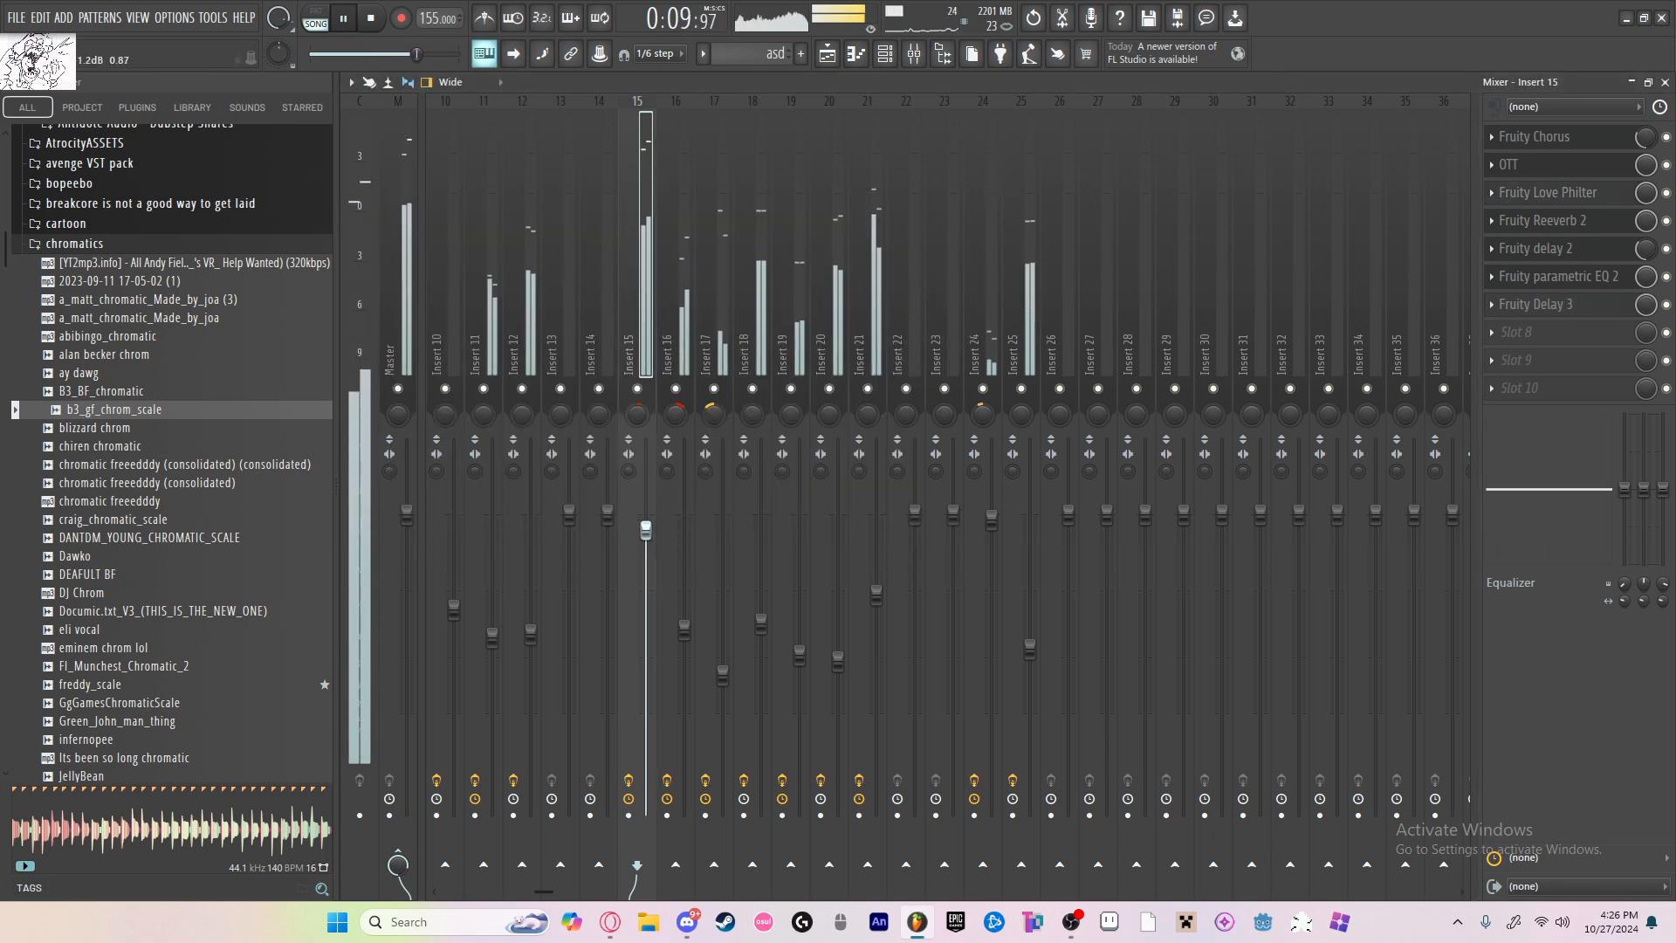
pyautogui.moveTo(646, 533); pyautogui.dragTo(646, 527)
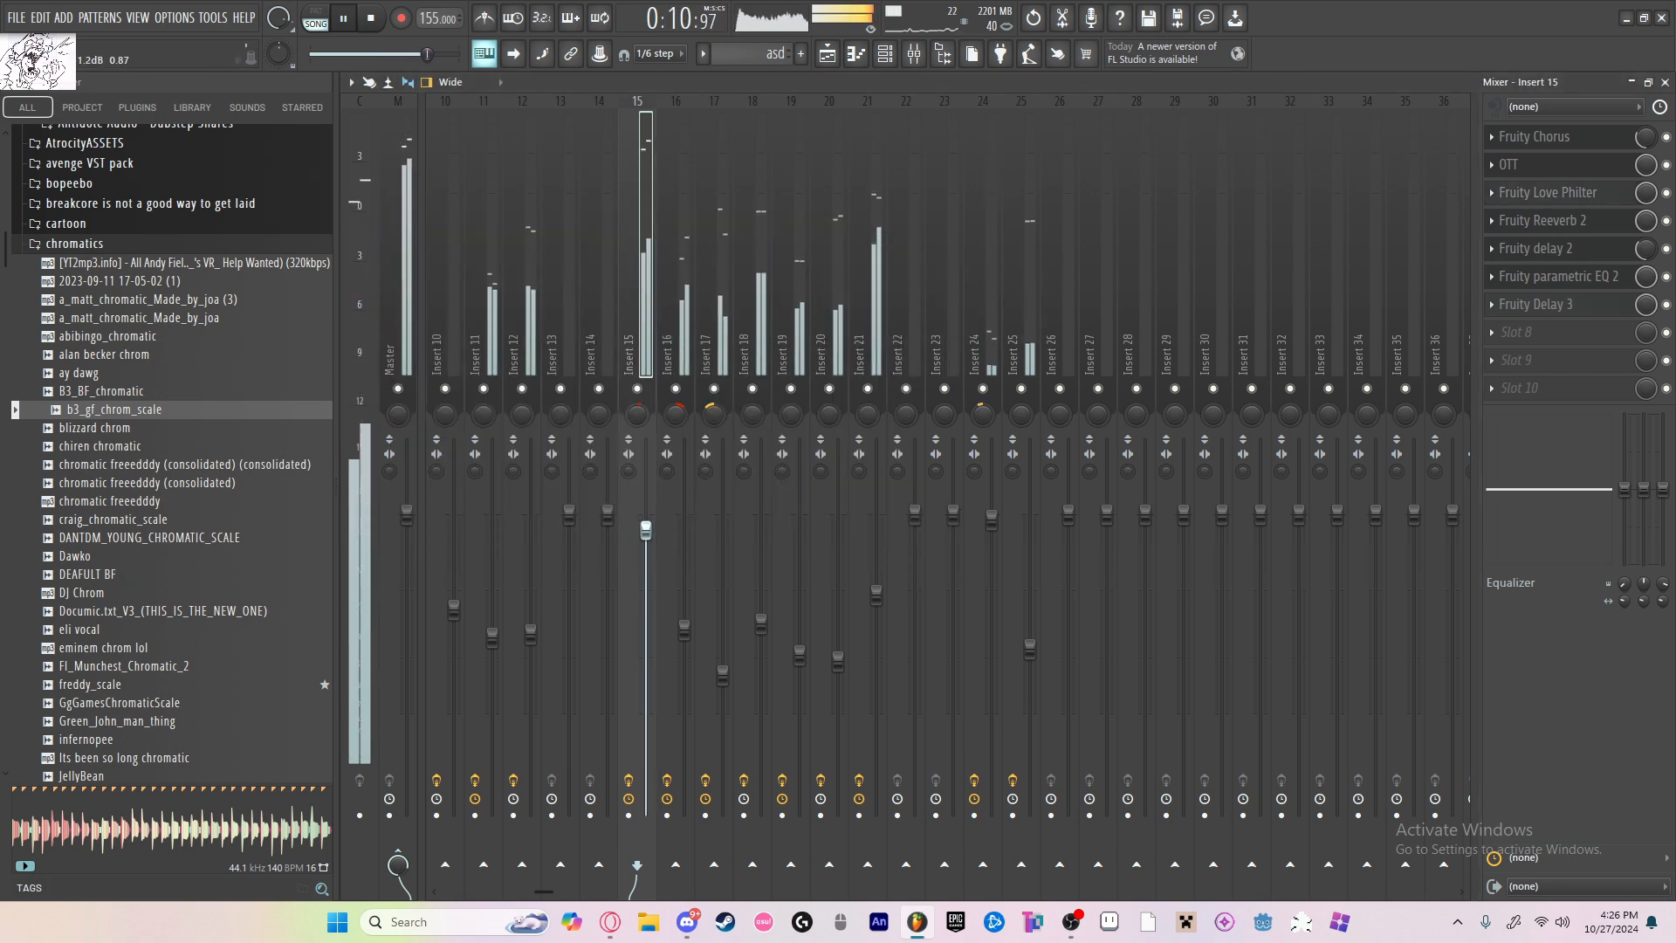
# Step: Stop playback and show the playlist arrangement from Track 1 down
pyautogui.click(837, 54)
pyautogui.press('space')
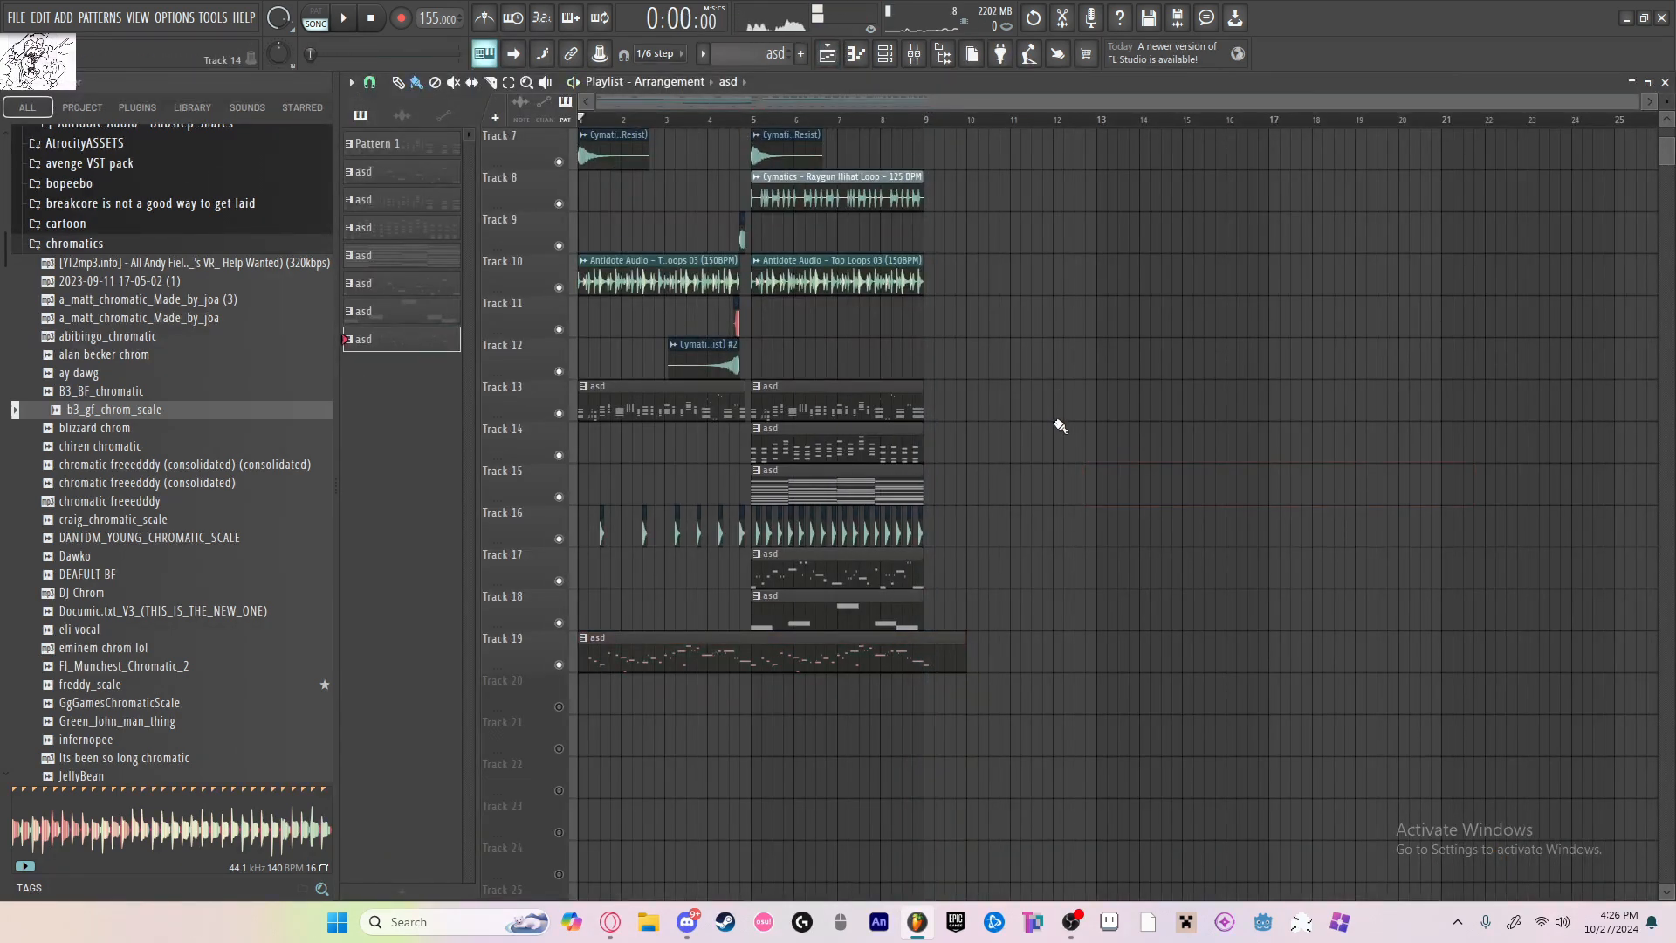
pyautogui.scroll(3, 1146, 397)
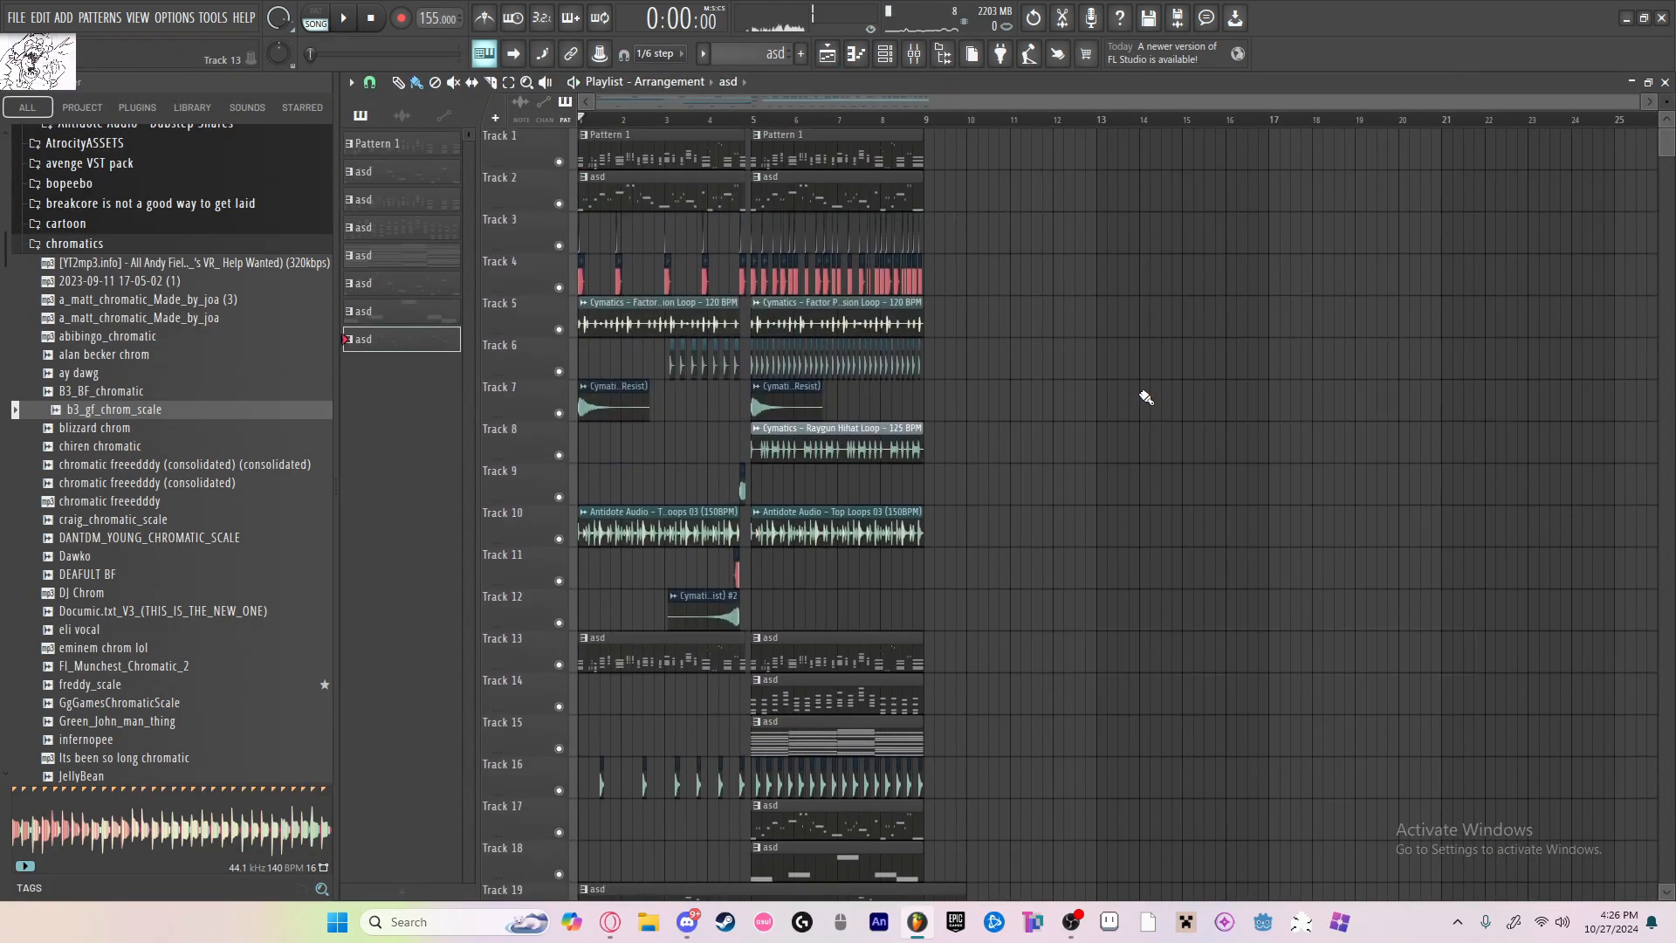
# Step: Play the full arrangement from bar 1 through bar 8 for a listen, pause it, and return the playhead to the song start
pyautogui.click(347, 28)
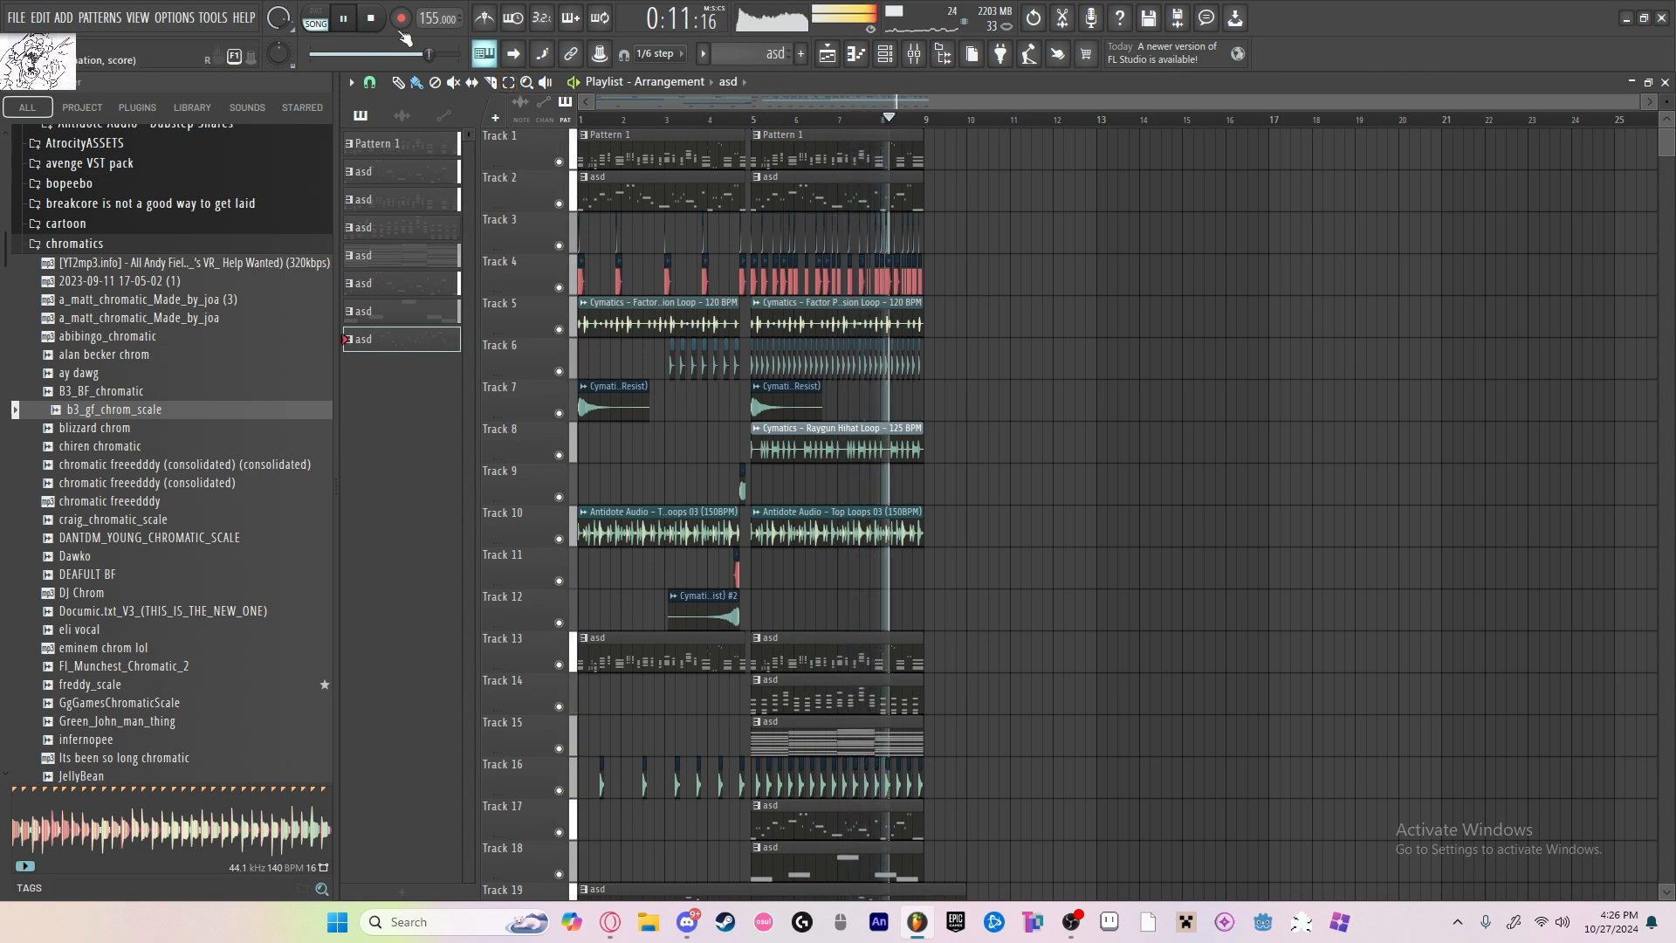
pyautogui.click(352, 18)
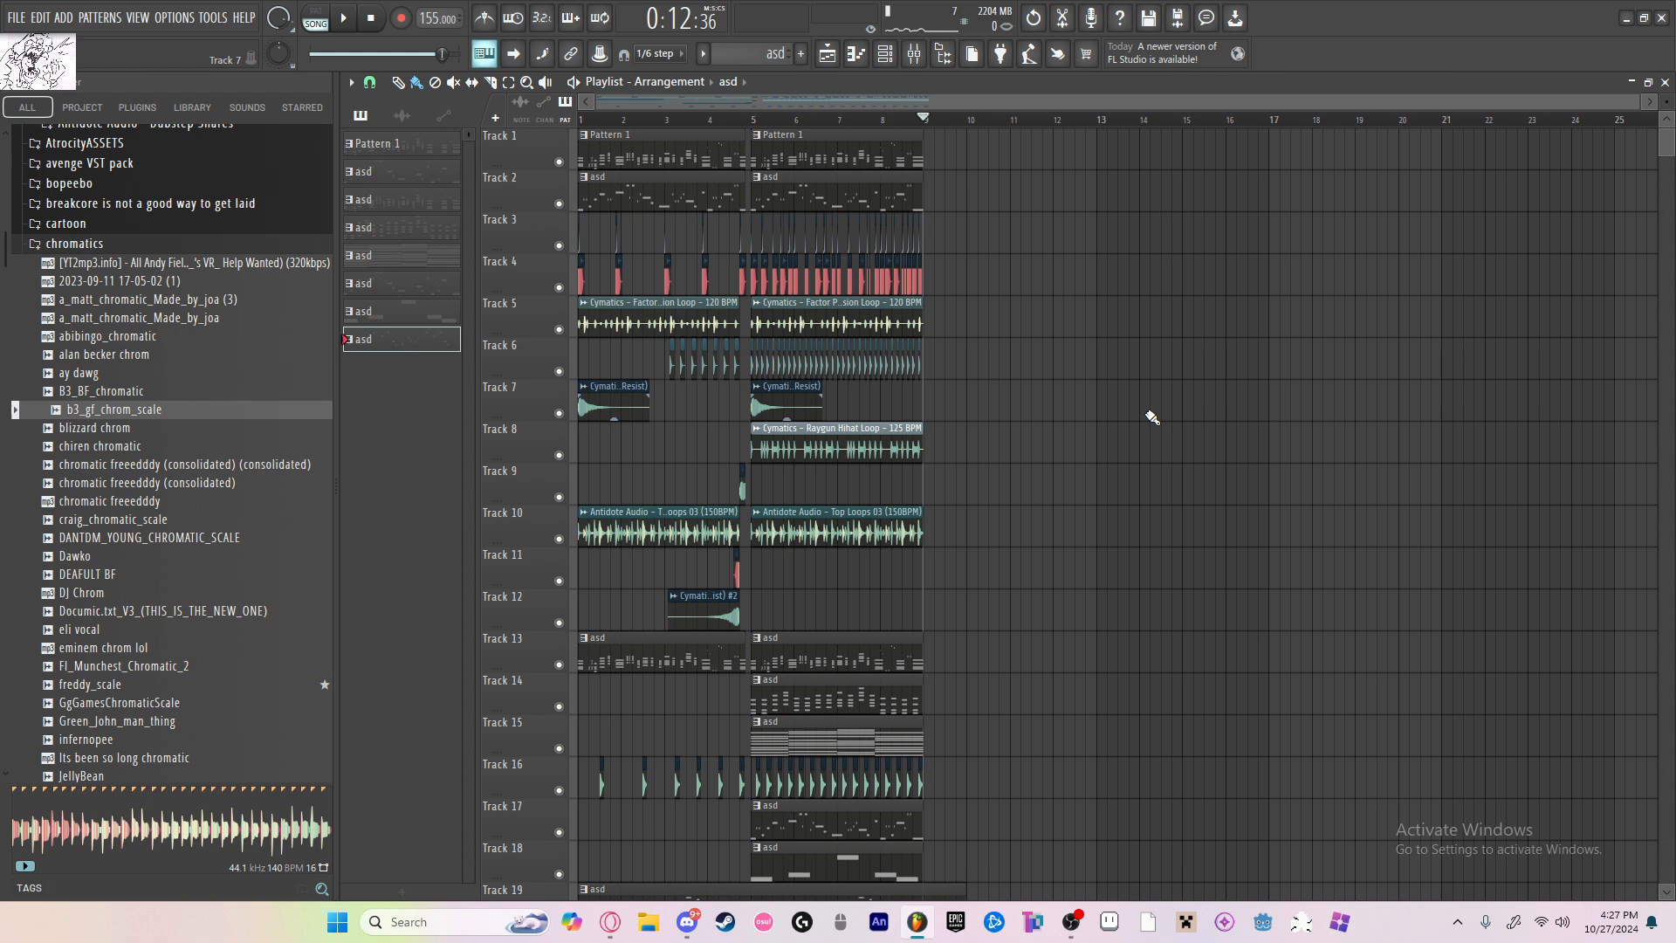
pyautogui.scroll(-4, 921, 592)
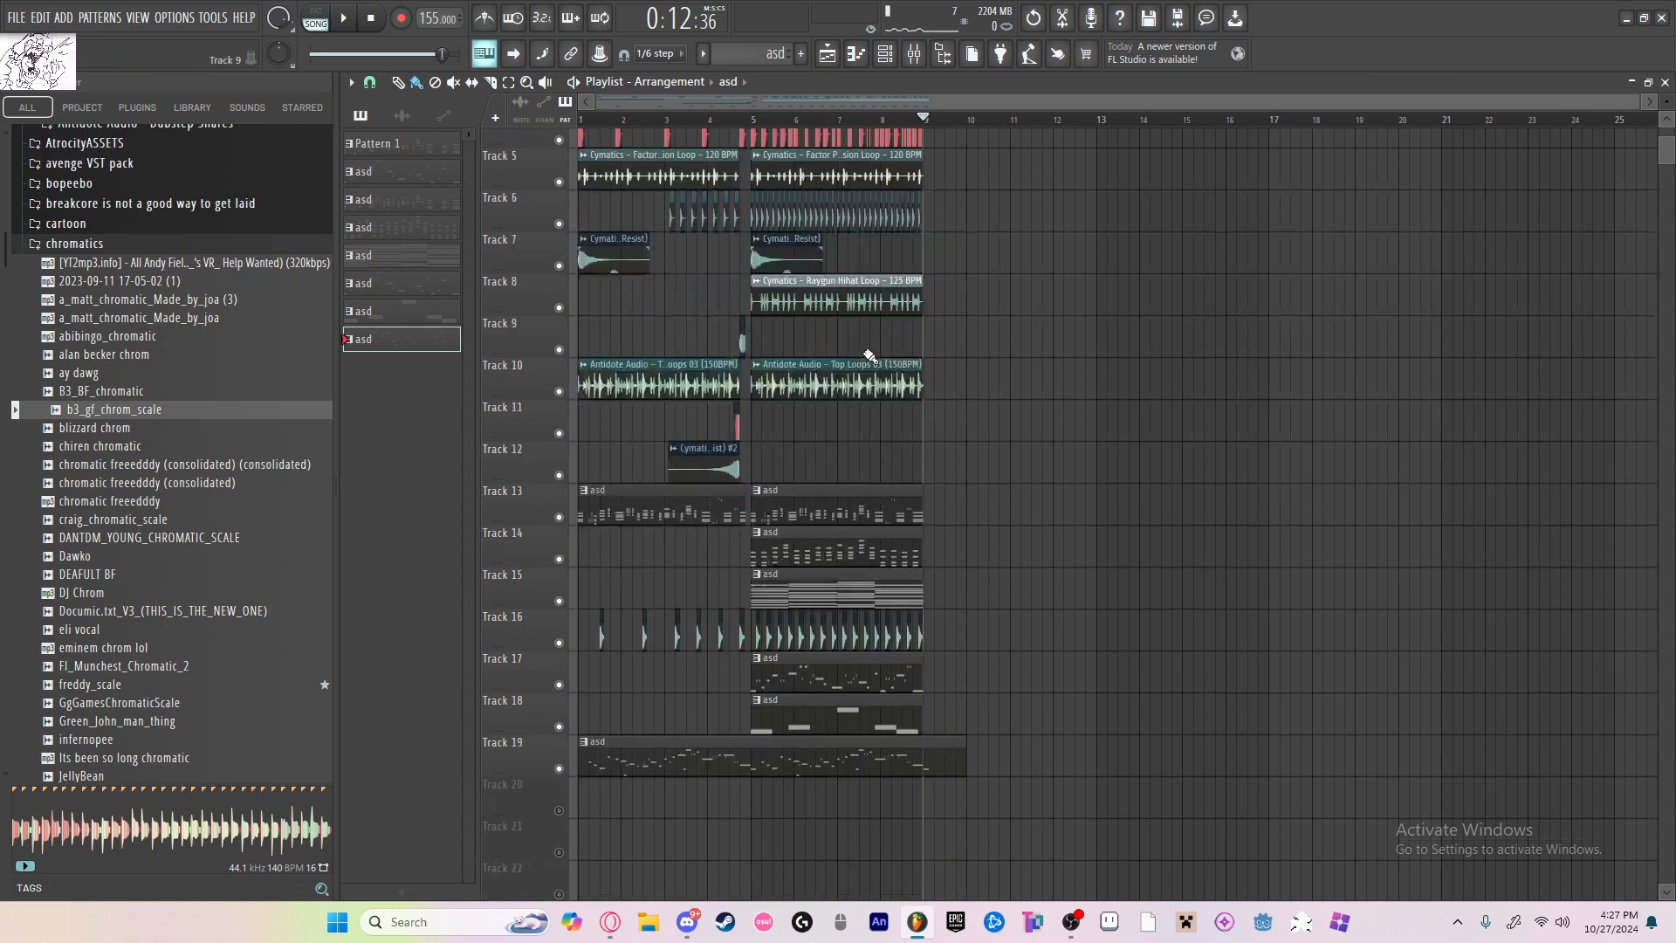
pyautogui.scroll(4, 876, 566)
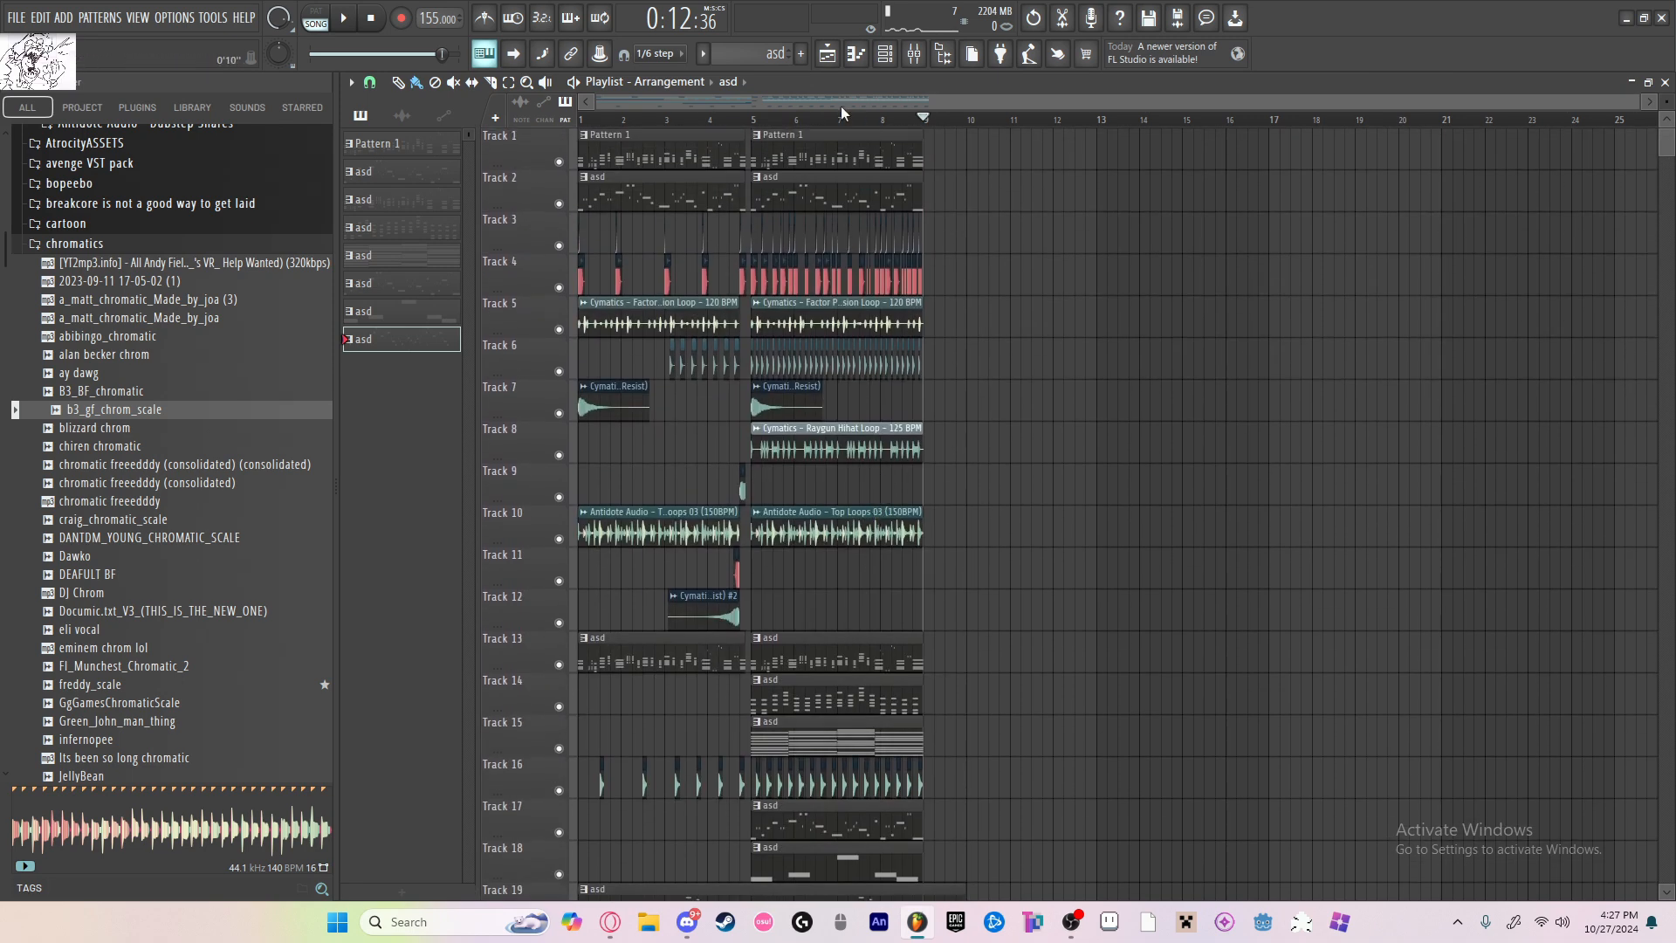
pyautogui.moveTo(911, 124); pyautogui.dragTo(539, 154)
pyautogui.click(1074, 249)
pyautogui.rightClick(1078, 250)
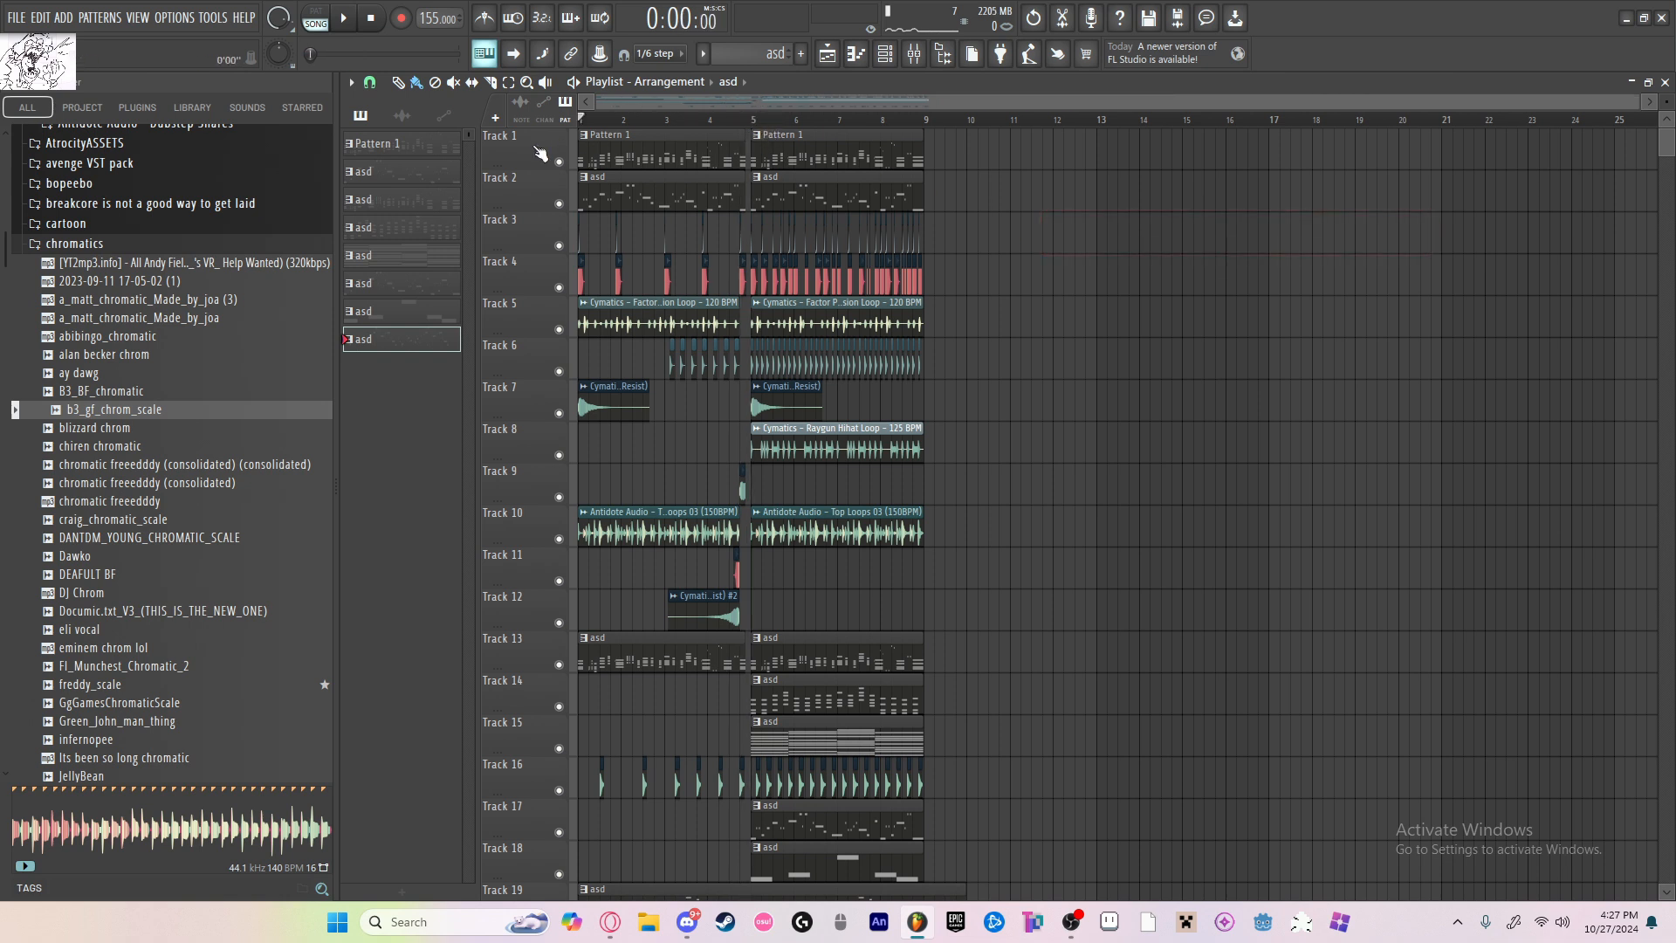
pyautogui.click(1076, 258)
pyautogui.rightClick(1076, 258)
pyautogui.click(743, 125)
pyautogui.click(1152, 242)
pyautogui.rightClick(1159, 218)
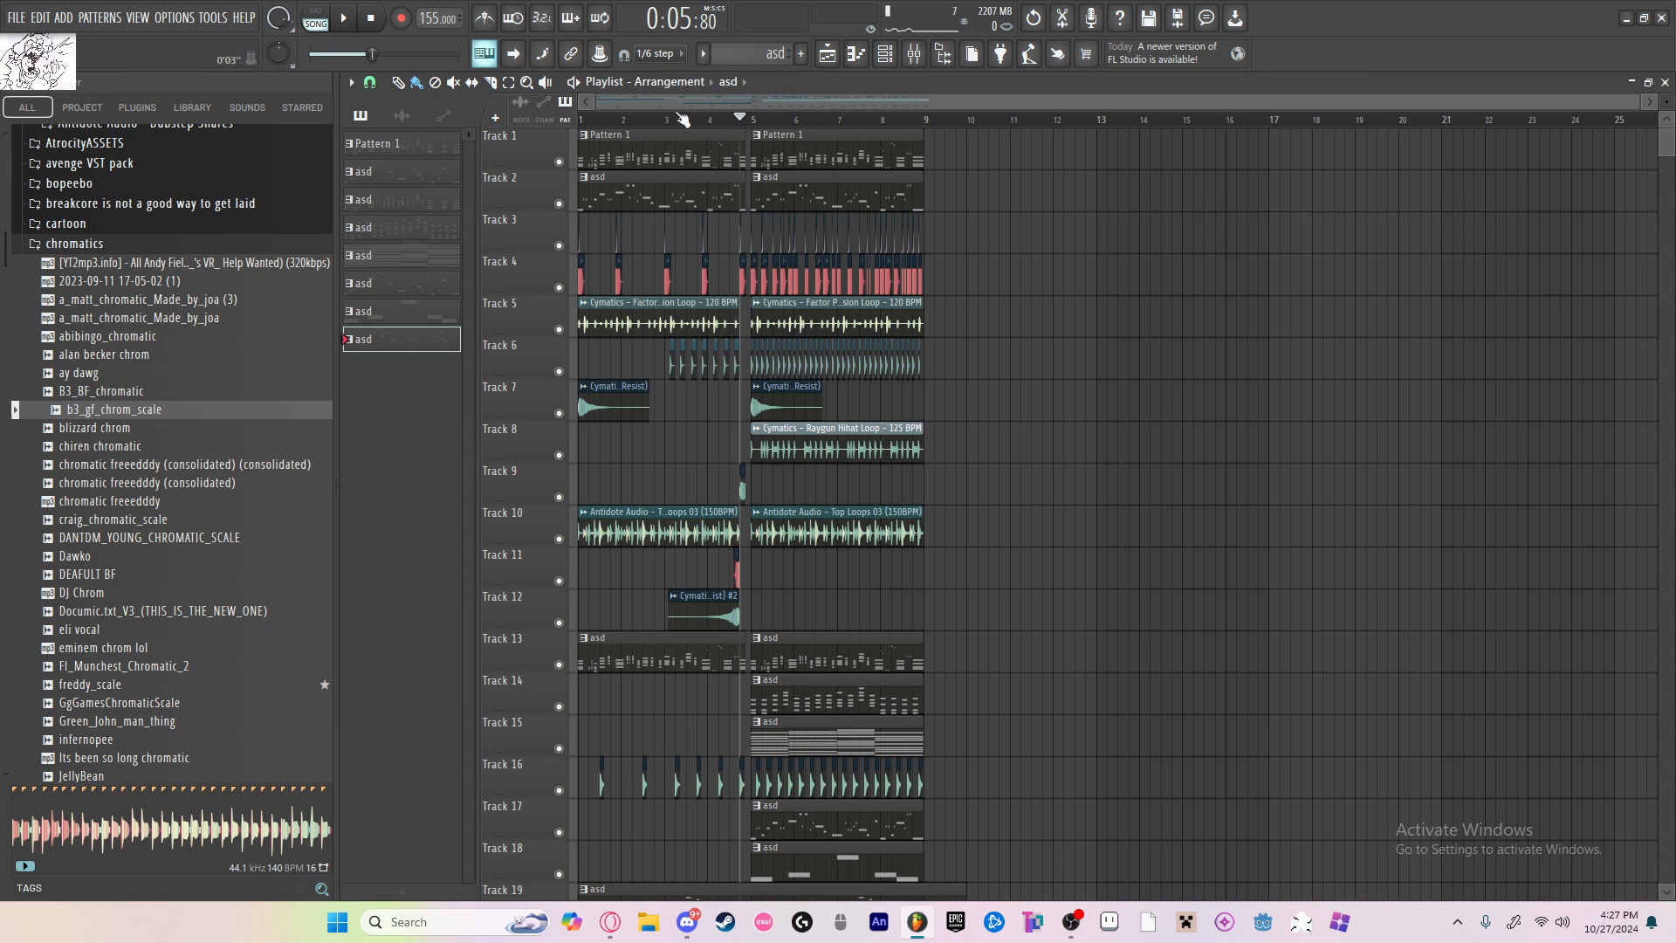
pyautogui.moveTo(683, 118); pyautogui.dragTo(540, 124)
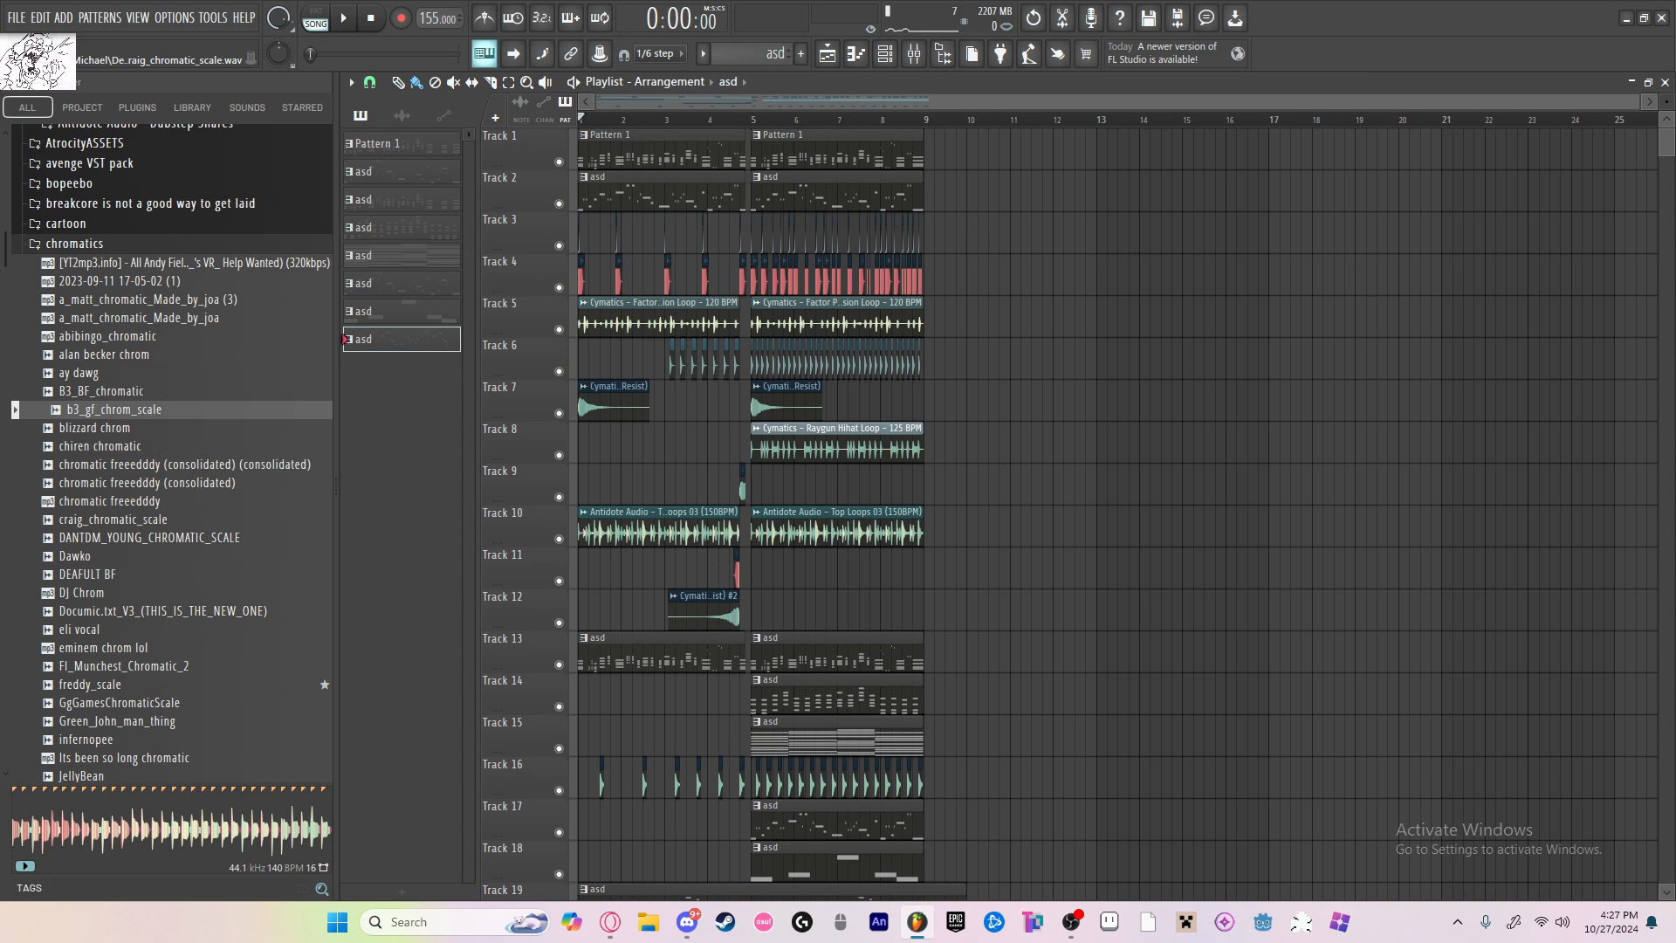
pyautogui.hotkey('alt', 'Tab')
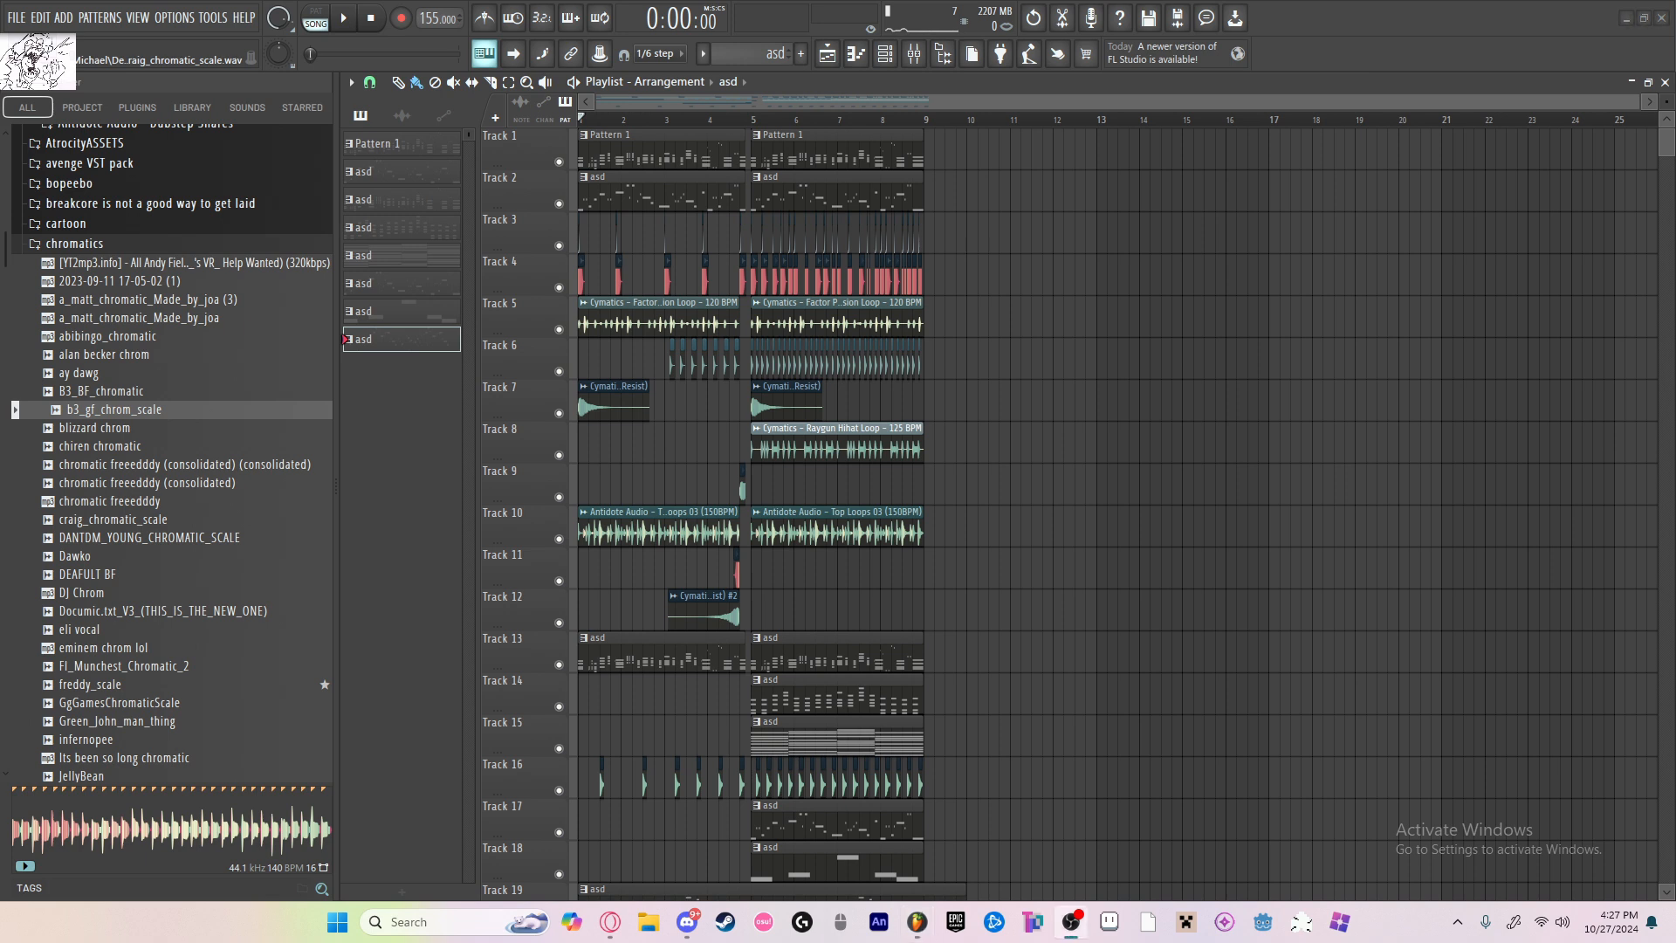